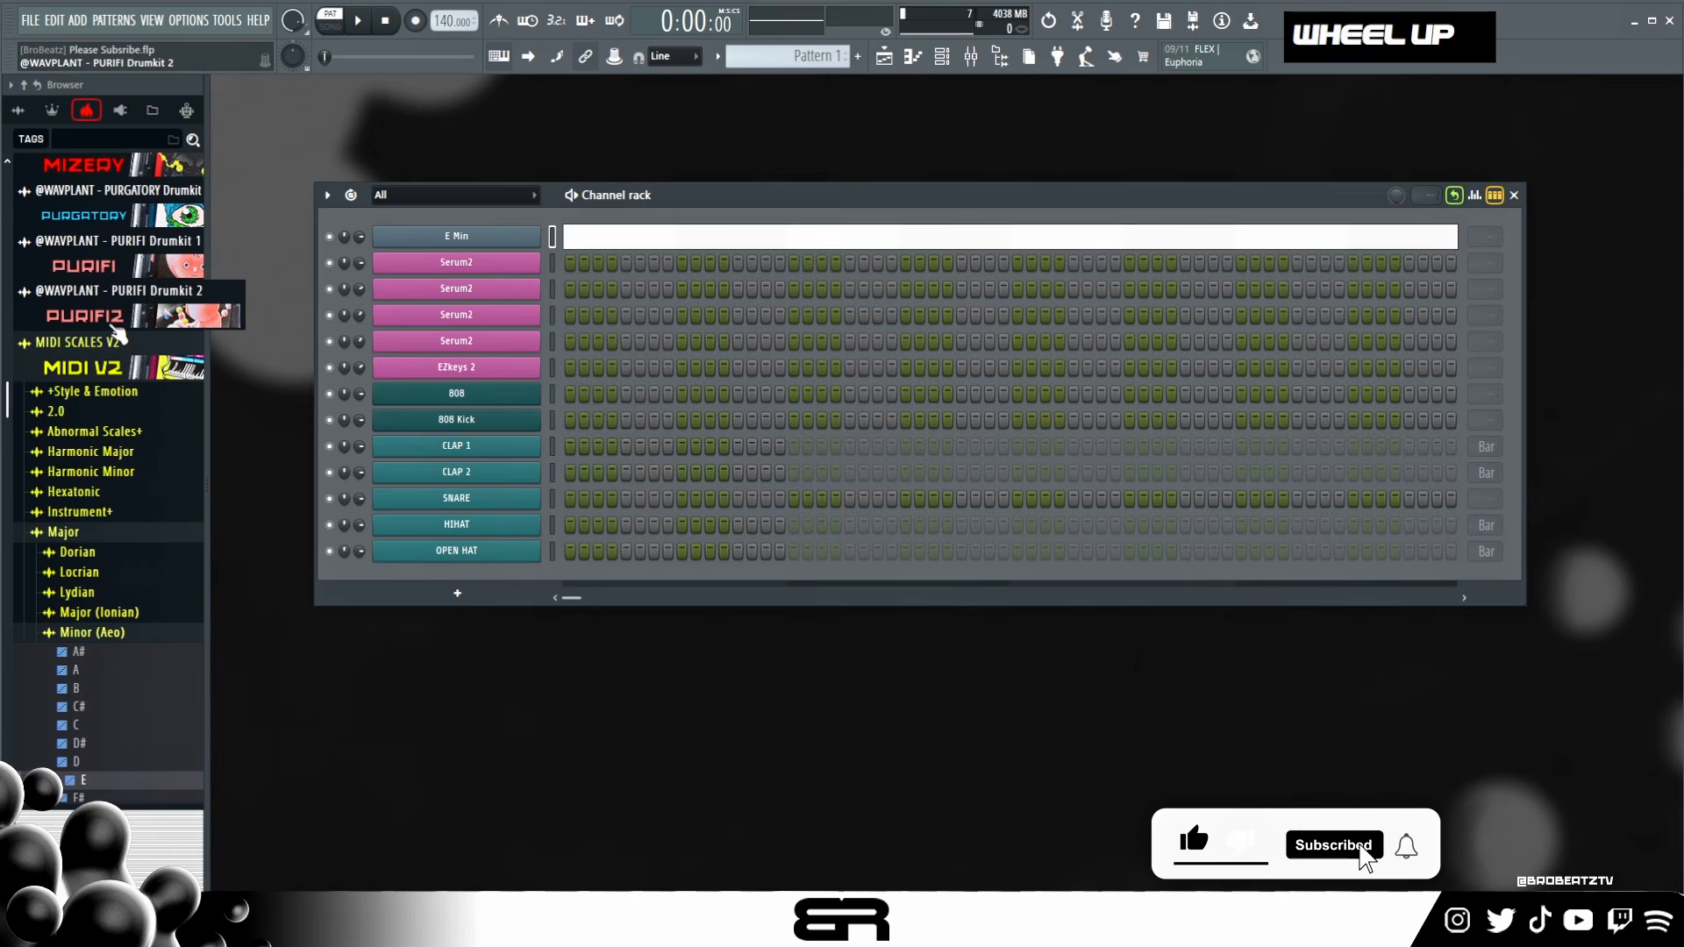
- Open the first Serum2 channel's synth and audition its BL - Porlin preset by playing notes
left_click(502, 263)
key("e")
key("g")
key("s")
key("e")
key("g")
key("s")
key("e")
key("g")
key("s")
key("e")
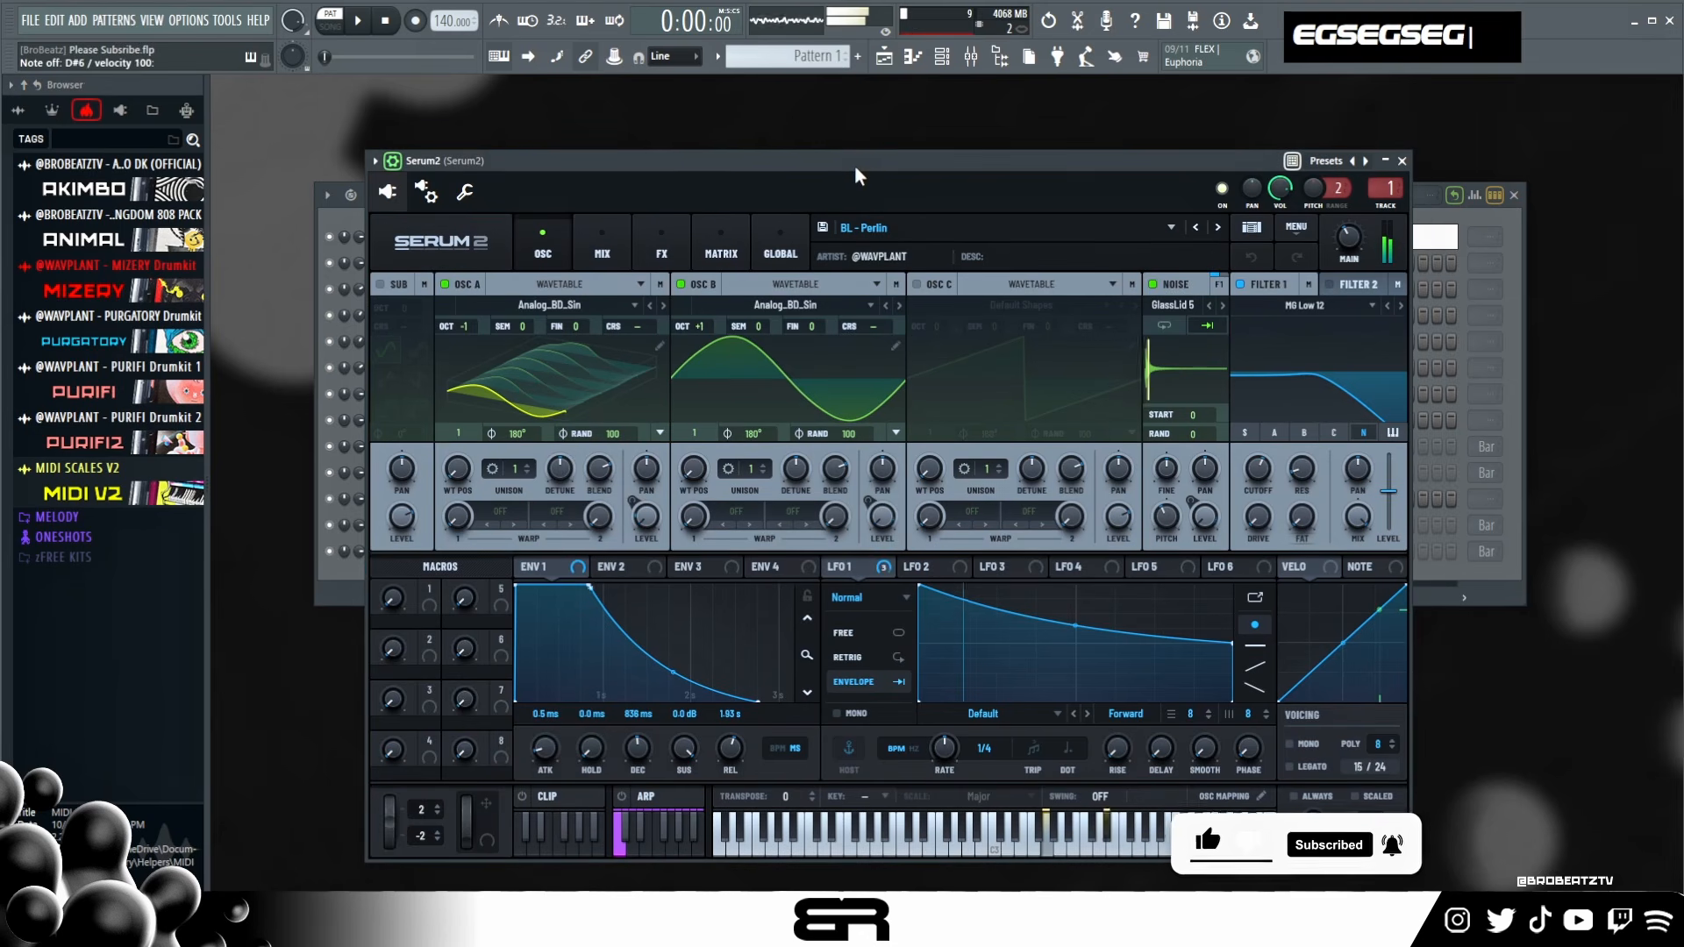
- Close the Serum2 window and open the first Serum2 channel's piano roll
left_click(1402, 160)
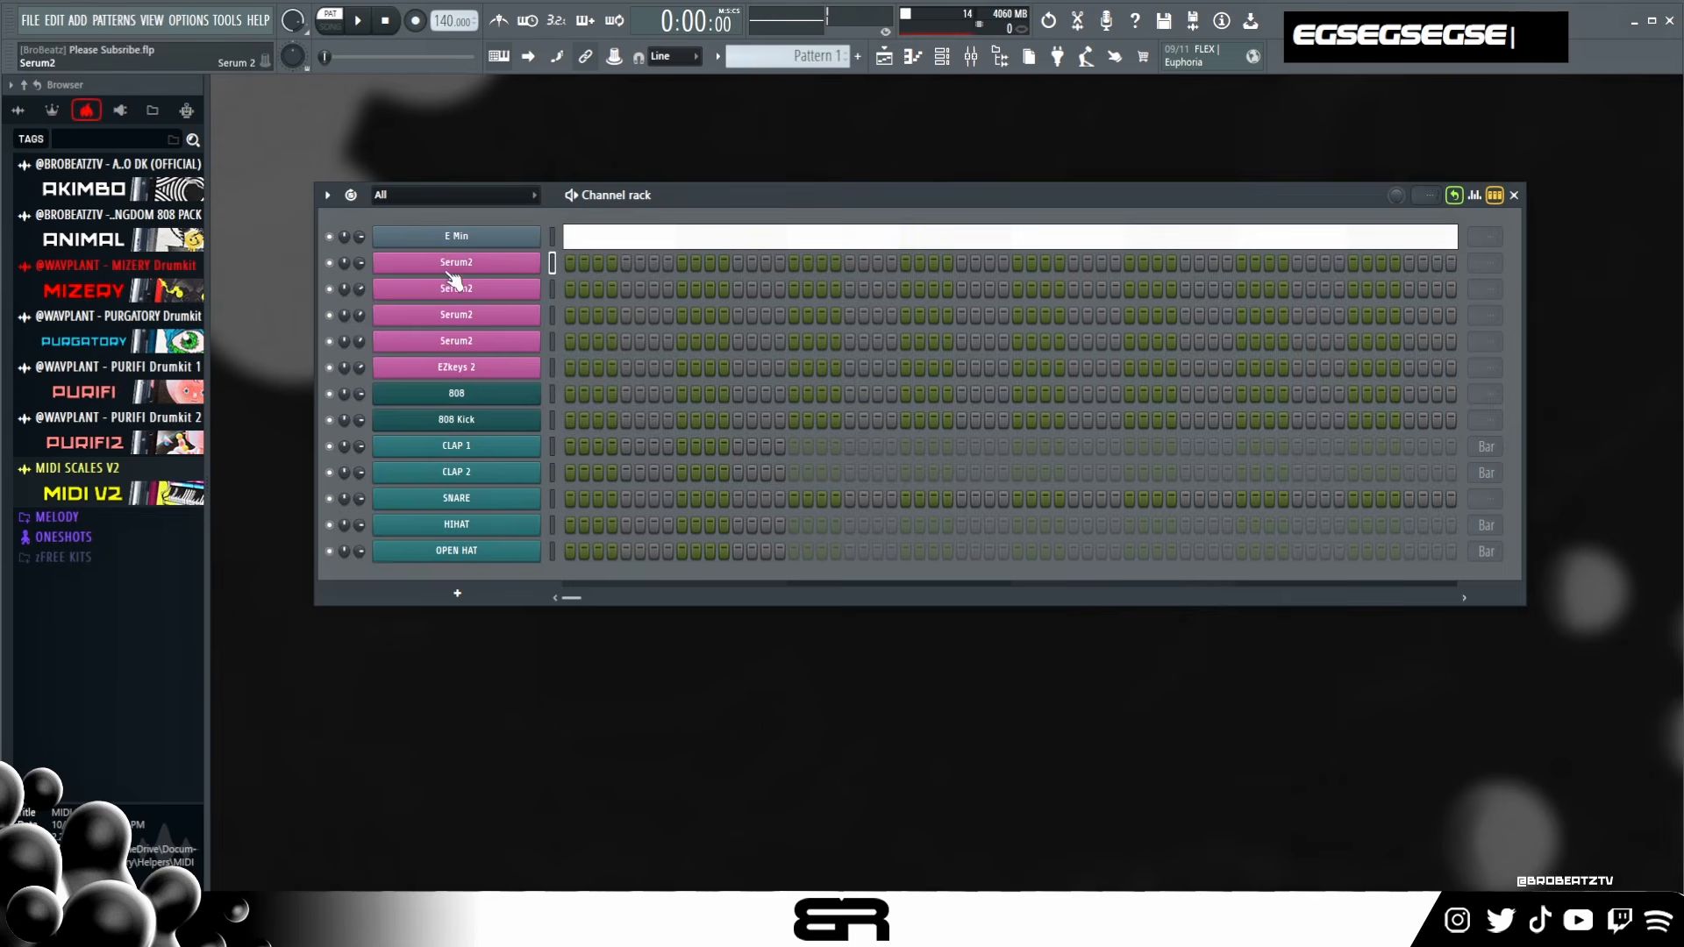
right_click(539, 260)
left_click(685, 263)
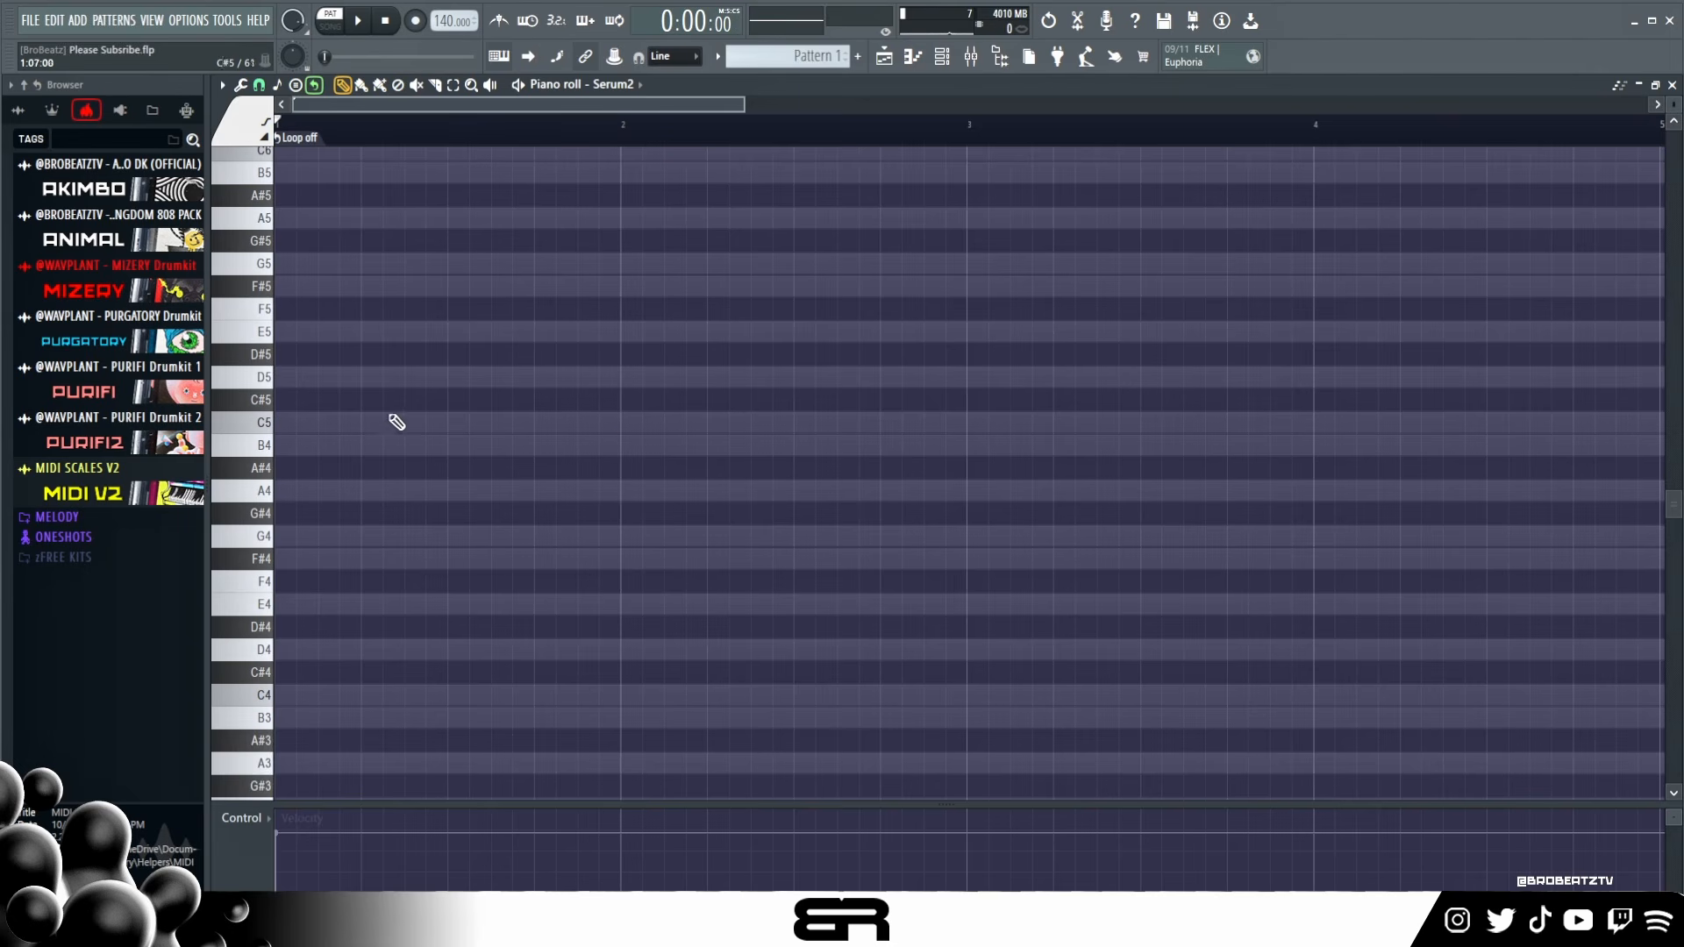
- Place a C5-E5-G5 chord at the start of bar 1 and A4-D5-E5 chords on beats 2 and 4
left_click(289, 422)
left_click(289, 332)
left_click(290, 263)
left_click_drag(387, 256, 390, 488, "ctrl")
right_click(445, 482)
left_click_drag(386, 399, 386, 377)
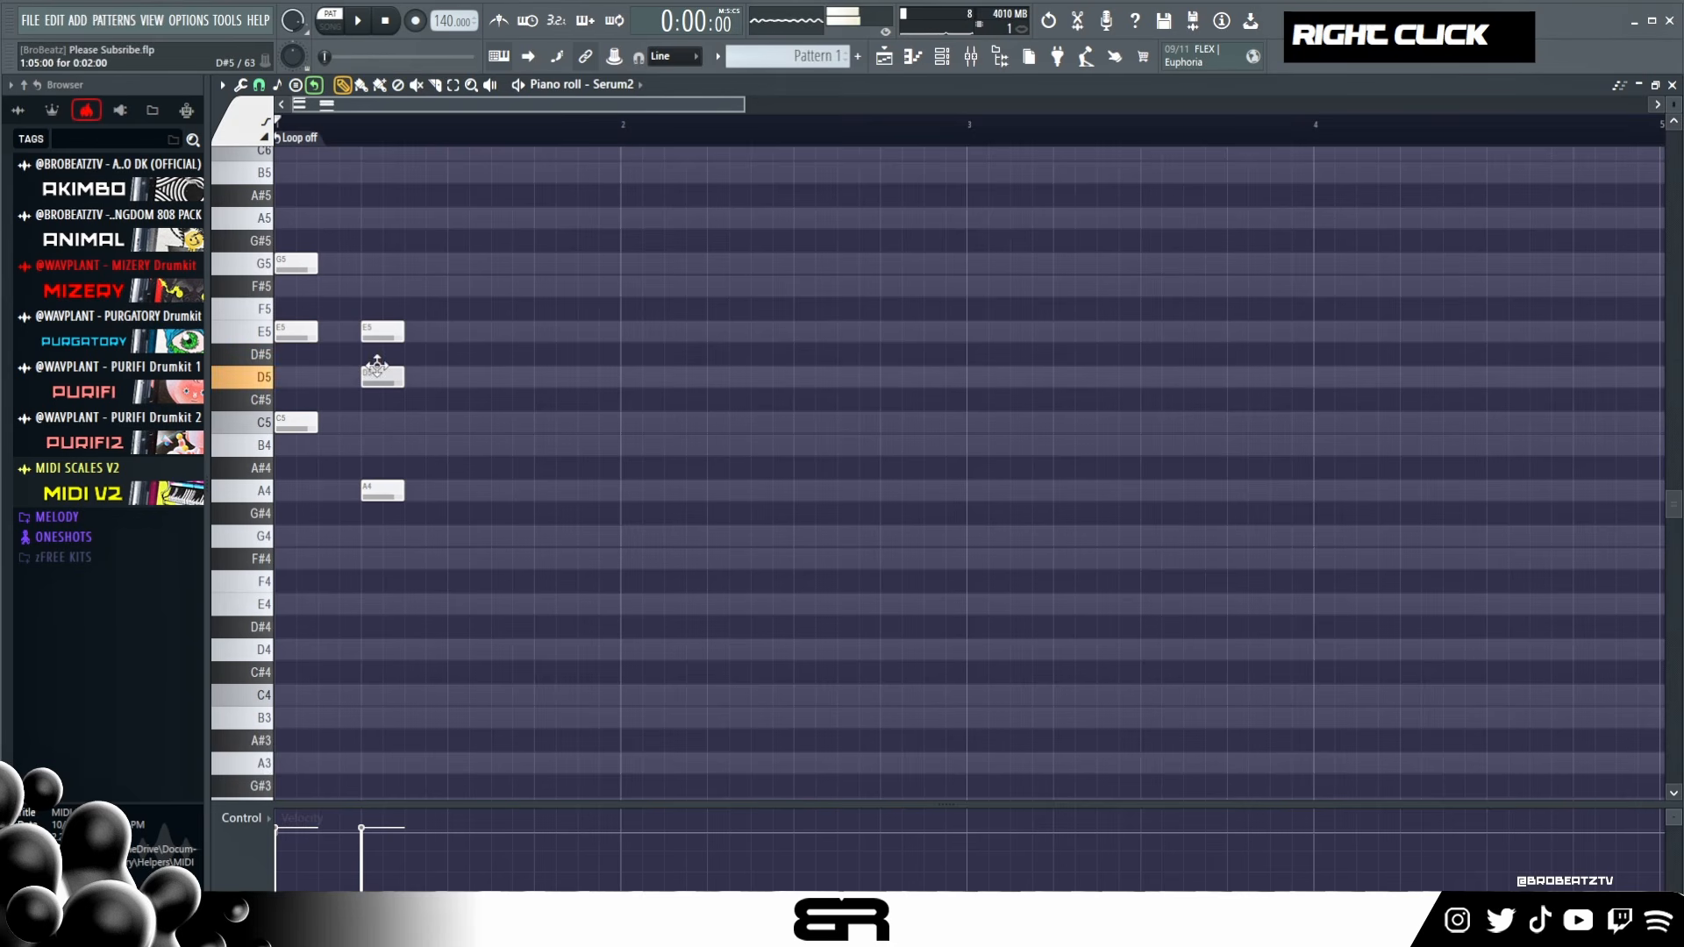
left_click_drag(456, 275, 547, 489, "ctrl")
right_click(579, 576)
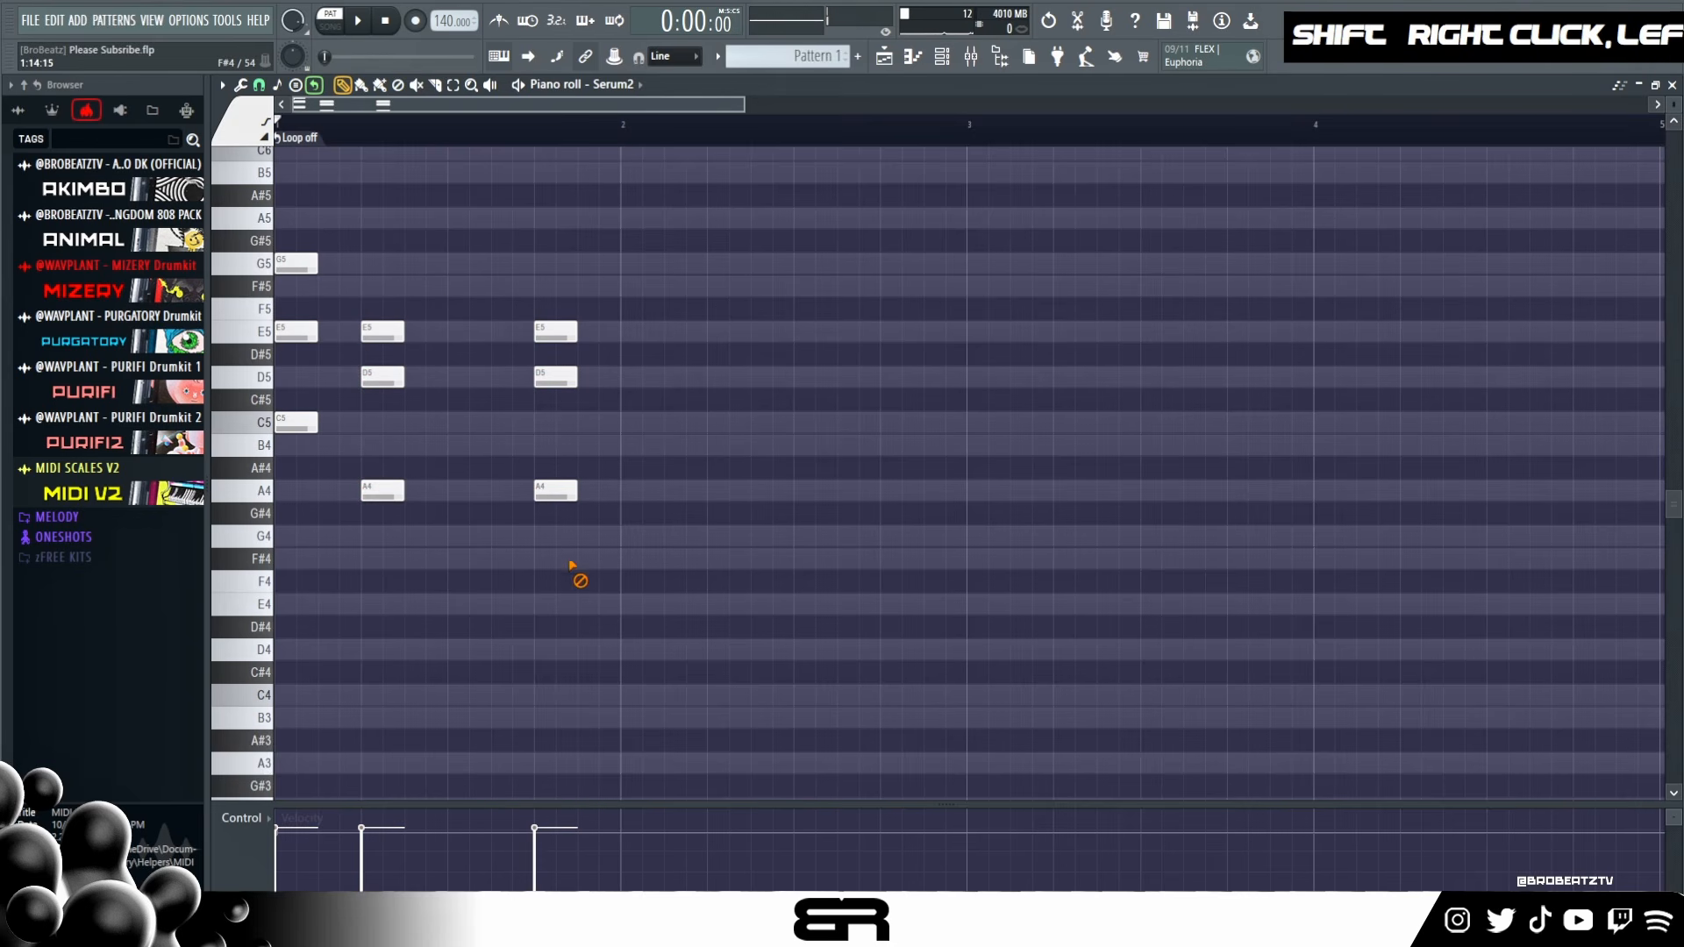
- Duplicate each chord's lowest note one octave down and its middle note one octave up
mouse_move(313, 419)
left_mouse_down("ctrl")
mouse_move(543, 544)
mouse_move(343, 426)
mouse_move(299, 426)
left_mouse_up("ctrl")
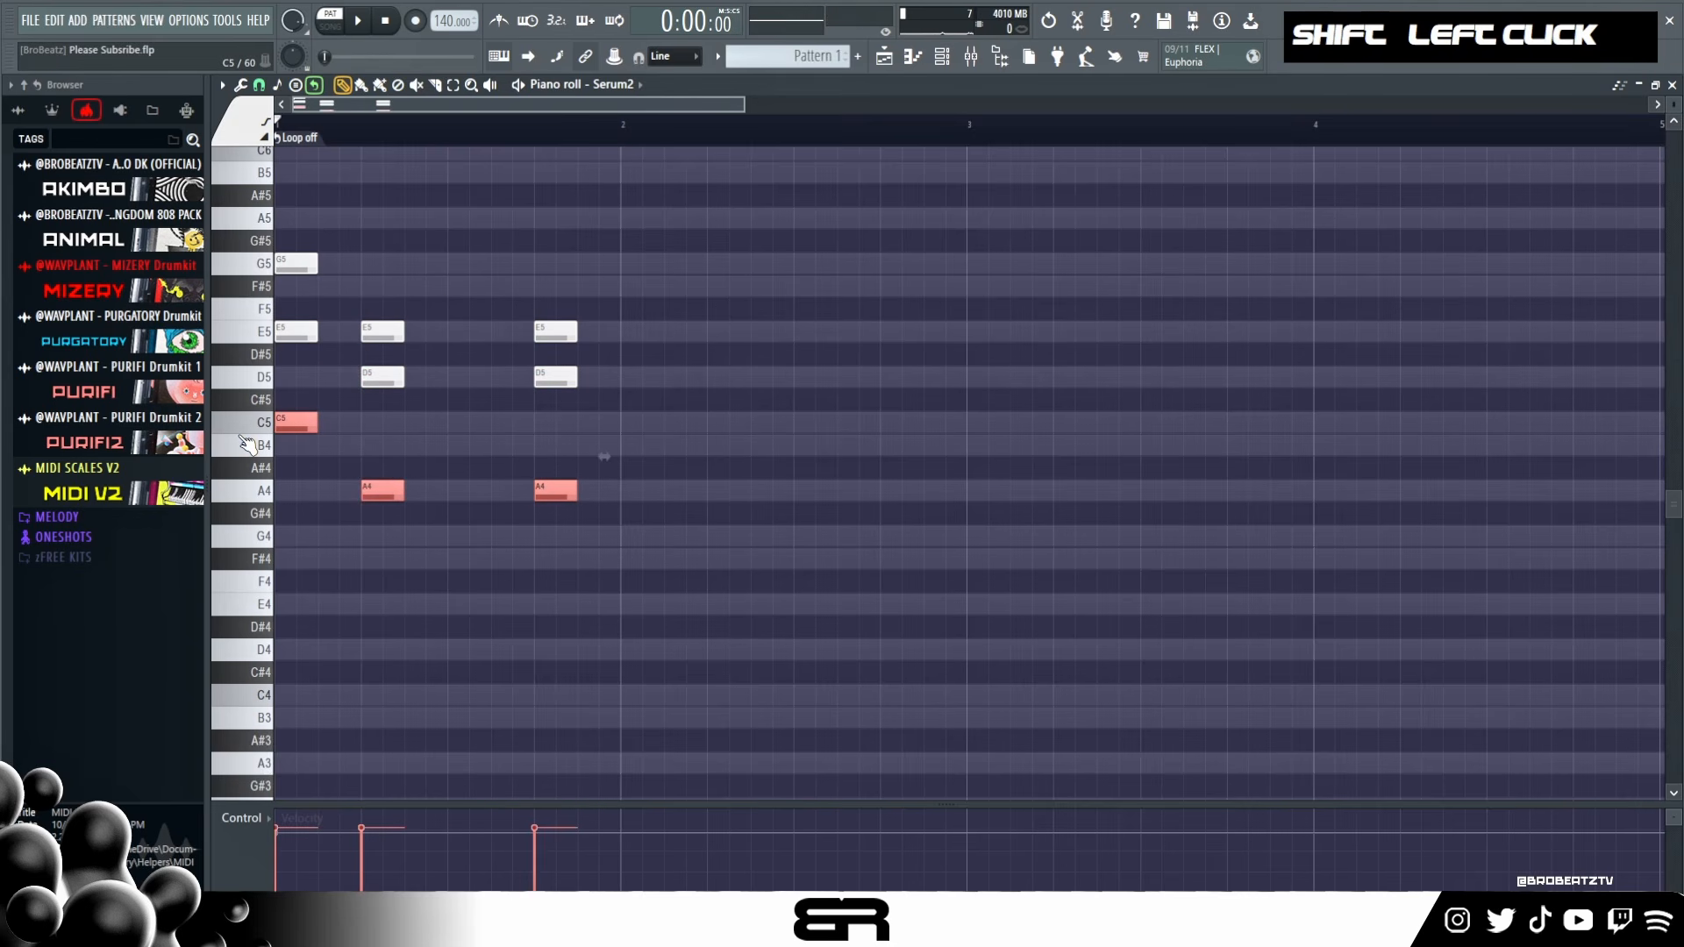
key("ctrl+Down")
left_click(554, 377, "ctrl")
left_click(374, 377, "ctrl+shift")
left_click(297, 332, "ctrl+shift")
left_click(291, 326, "shift")
key("ctrl+Up")
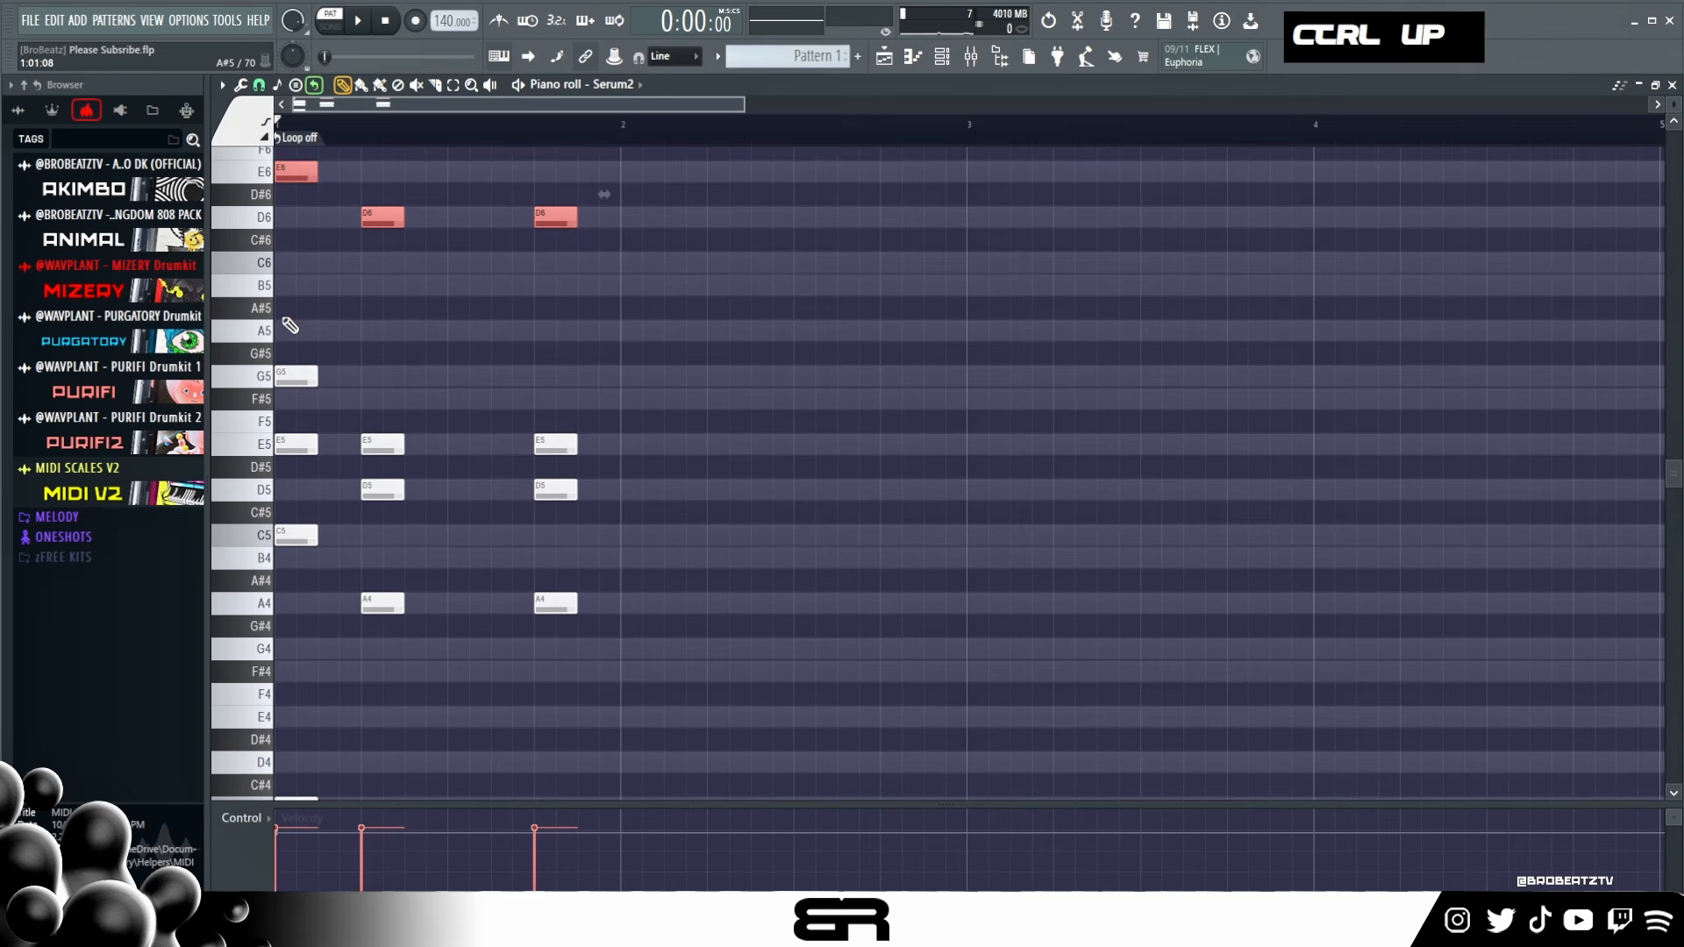
- Place an E5 note at the start of bar 2 and raise a copy of it seven semitones to B5
right_click(763, 379, "ctrl")
right_click(737, 384, "ctrl")
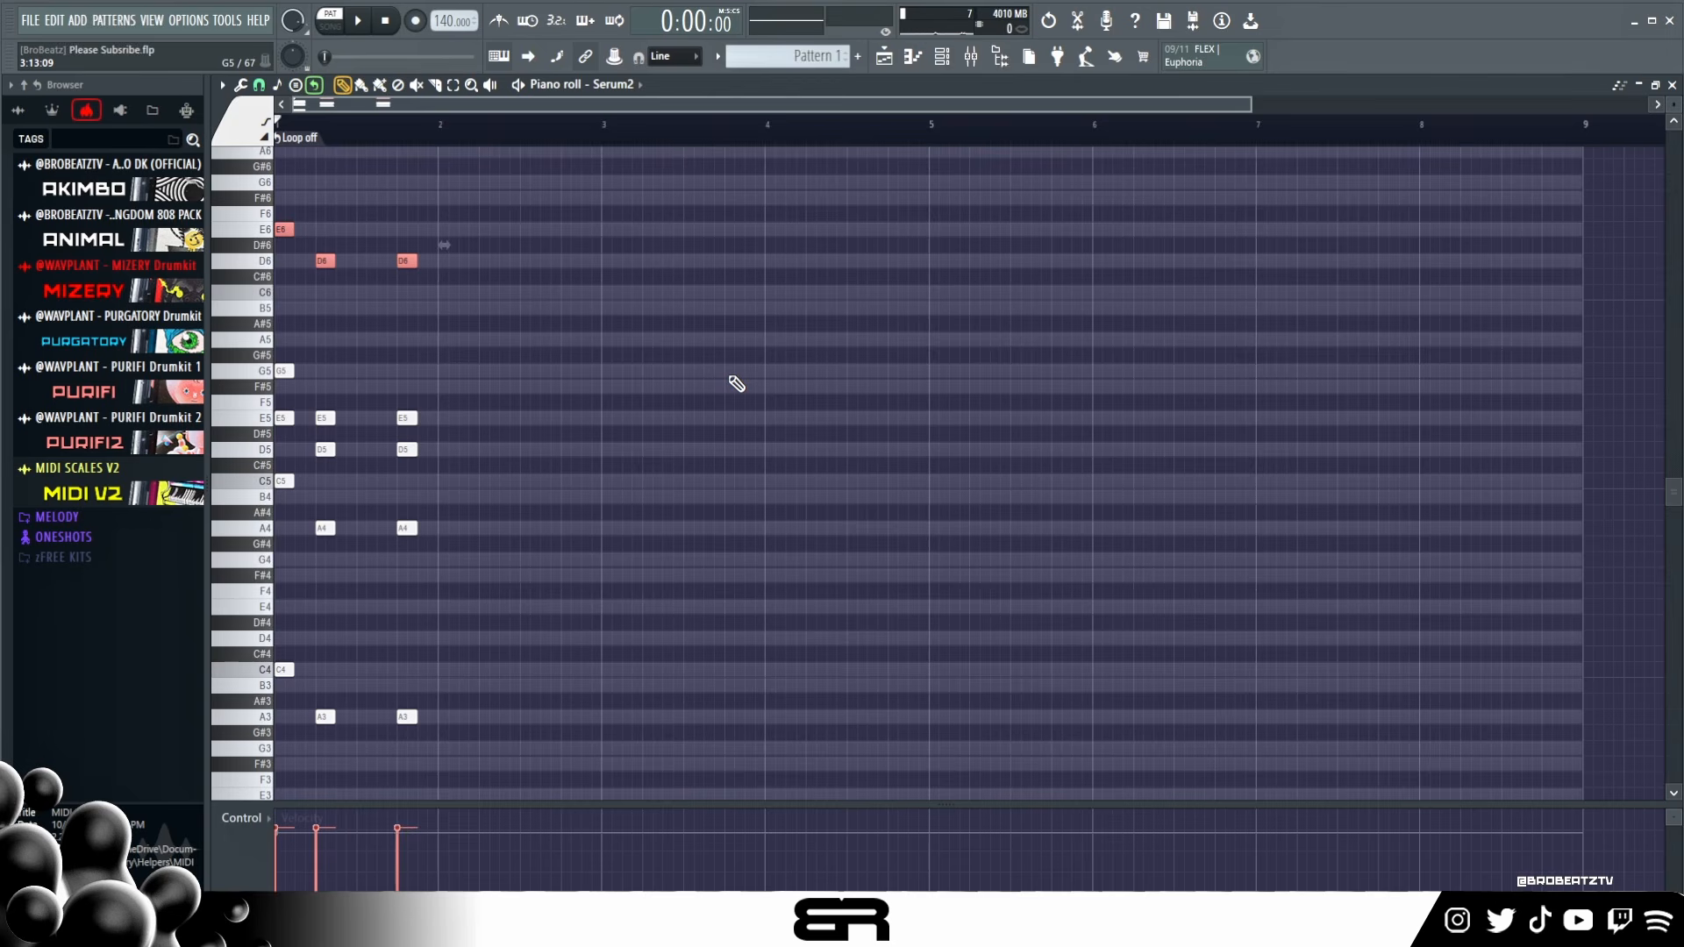
key("ctrl+a")
right_click(672, 404)
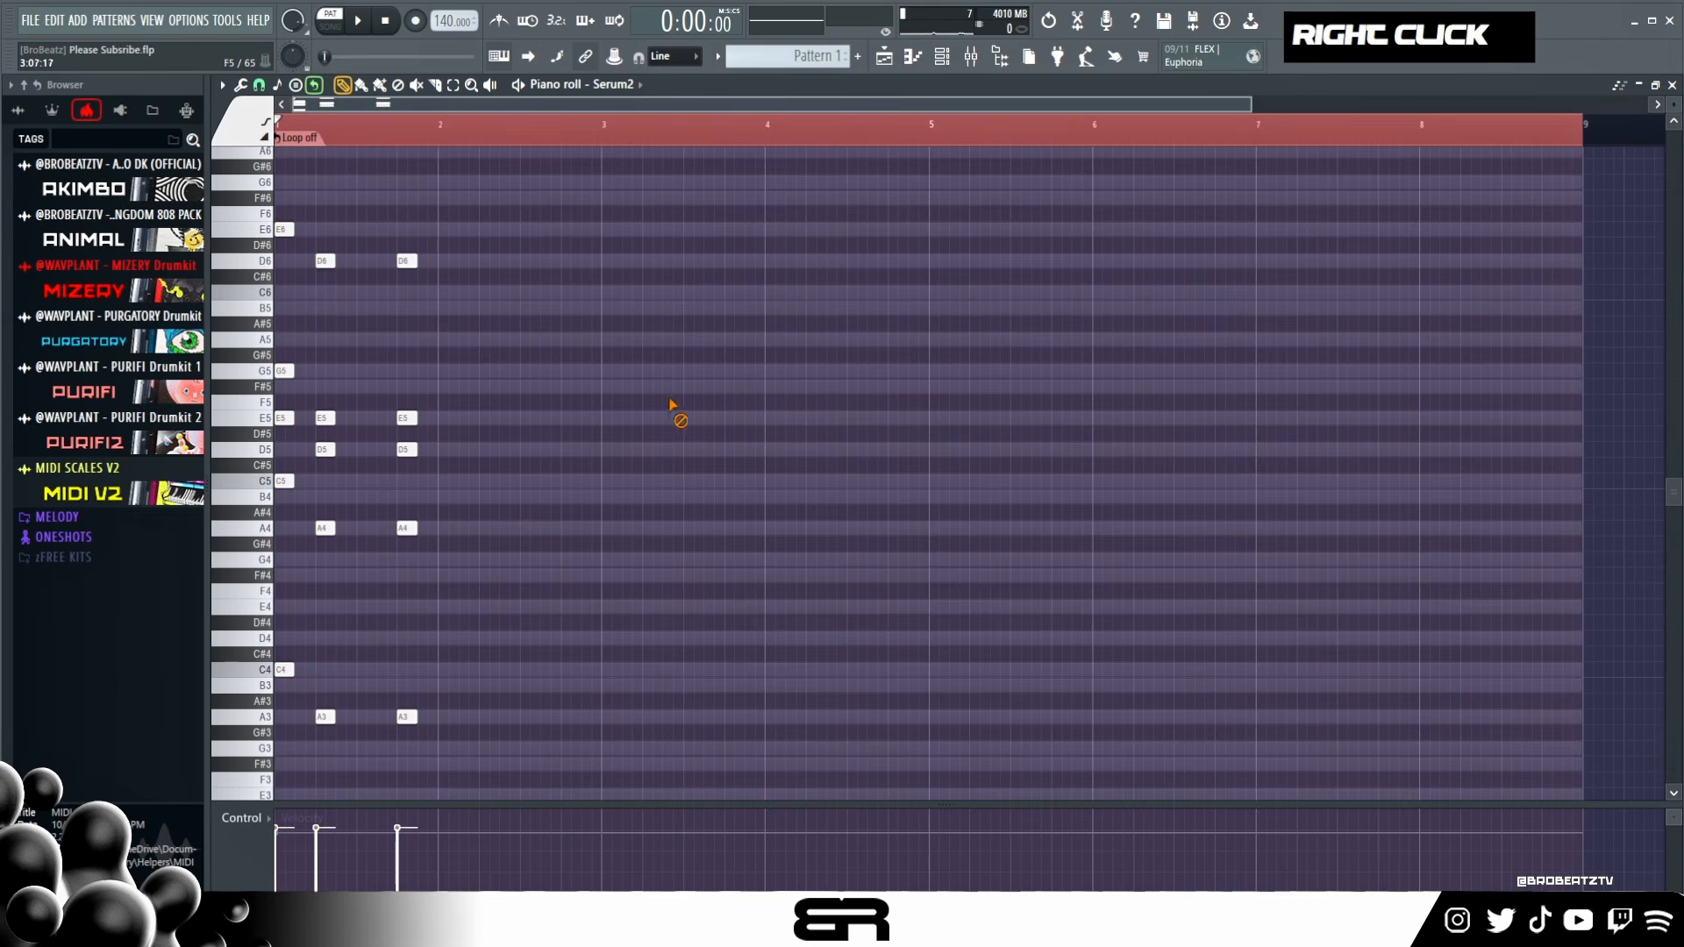
scroll(442, 161, "up", 3)
left_click_drag(438, 405, 452, 424)
left_click_drag(455, 420, 472, 450)
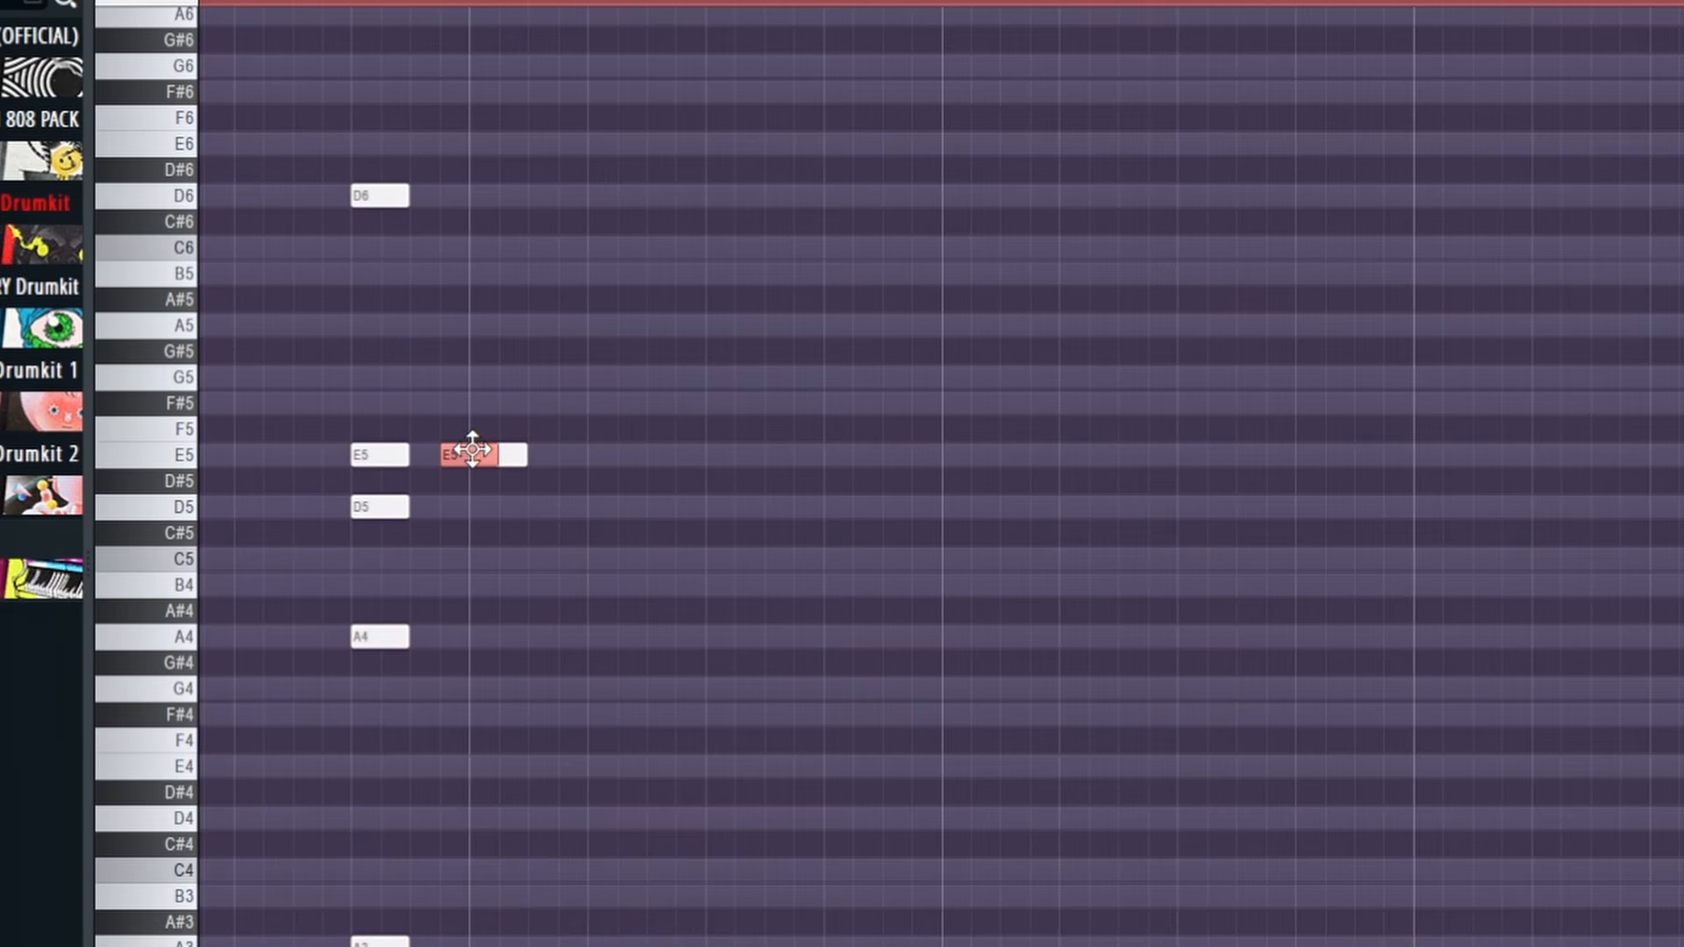
key("shift+Up")
key("shift+Up")
key("shift+Up")
key("shift+Up")
key("shift+Up")
key("shift+Up")
key("shift+Up")
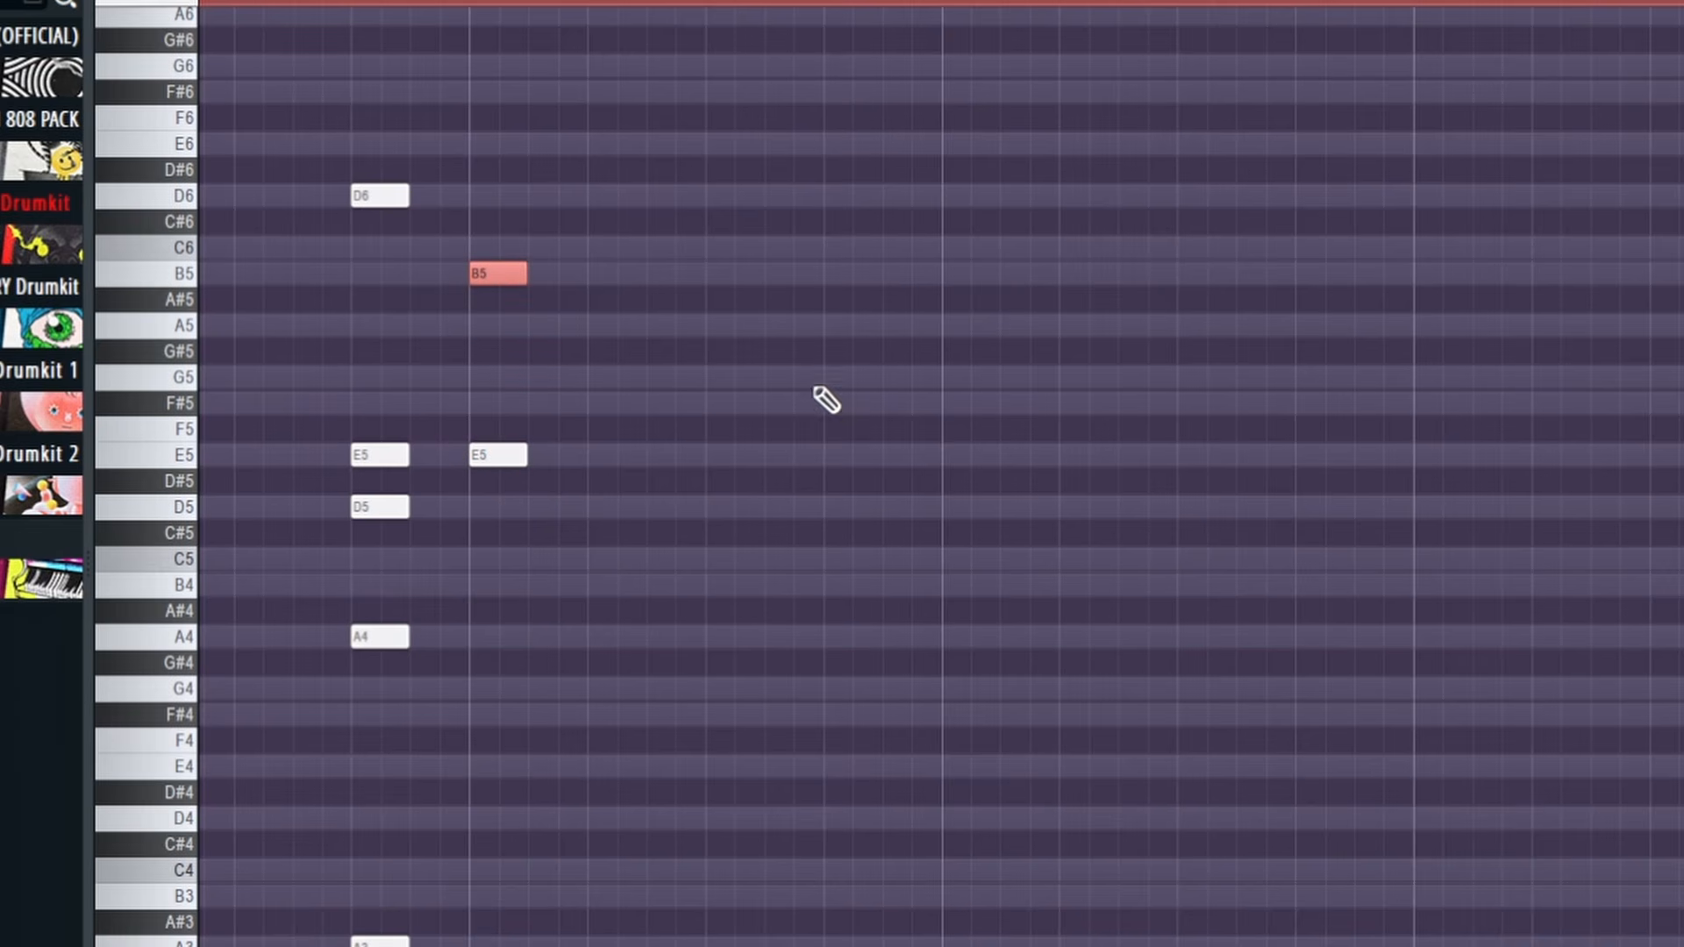
- Try a D6 note on beat 2 of bar 2 and play the bar back
left_click(513, 377)
left_click(532, 402)
key("ctrl+Up")
right_click(518, 275)
left_click(589, 195)
key("ctrl+z")
left_click(479, 277)
left_click(595, 196)
double_click(437, 129)
key("space")
key("space")
- Delete all the notes from the piano roll
right_click(493, 198)
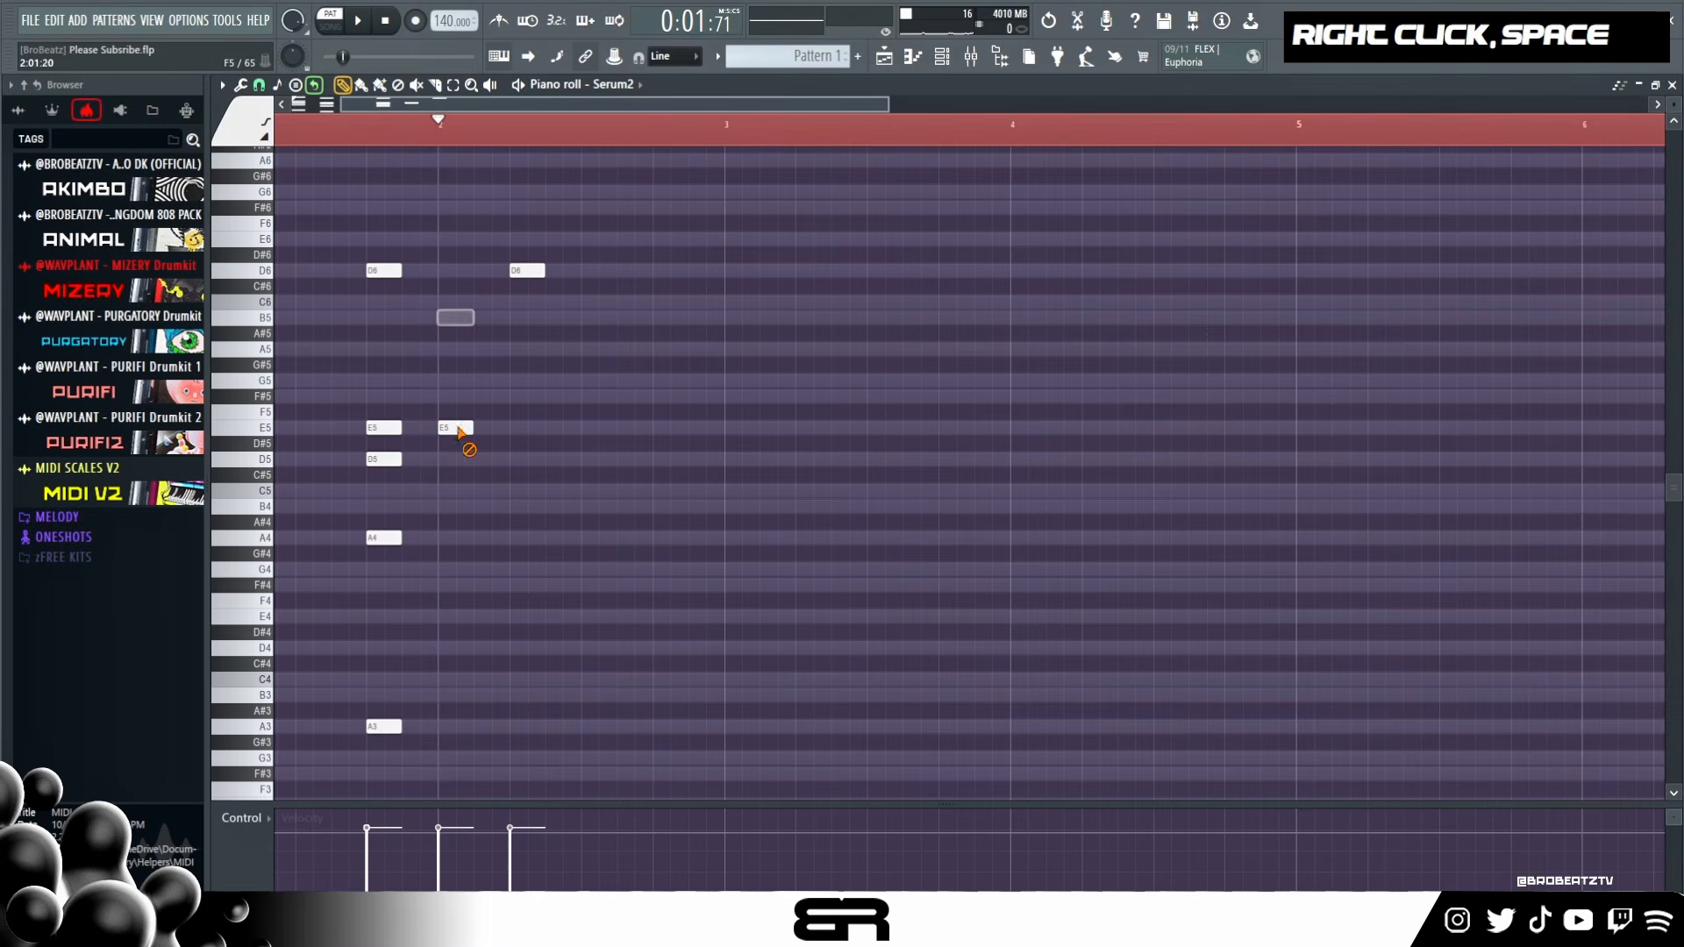
right_click(520, 481, "ctrl")
key("ctrl+a")
key("Delete")
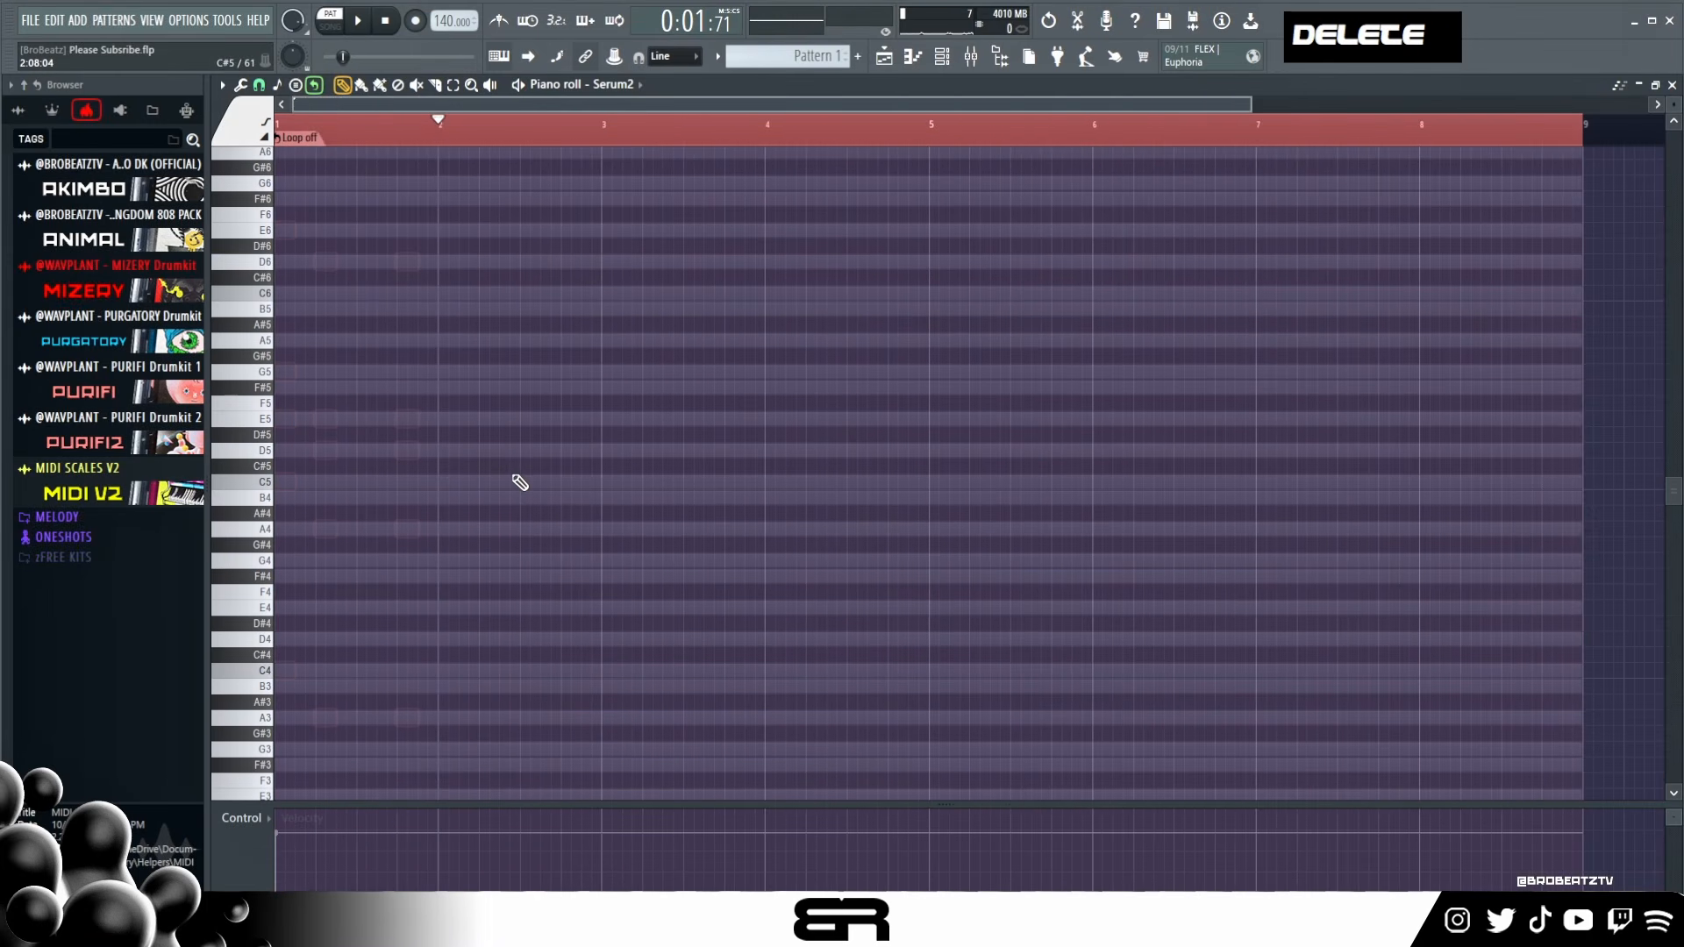
- Place a half-beat B4 note at the start of bar 1 and raise it one octave to B5
scroll(404, 130, "up", 6)
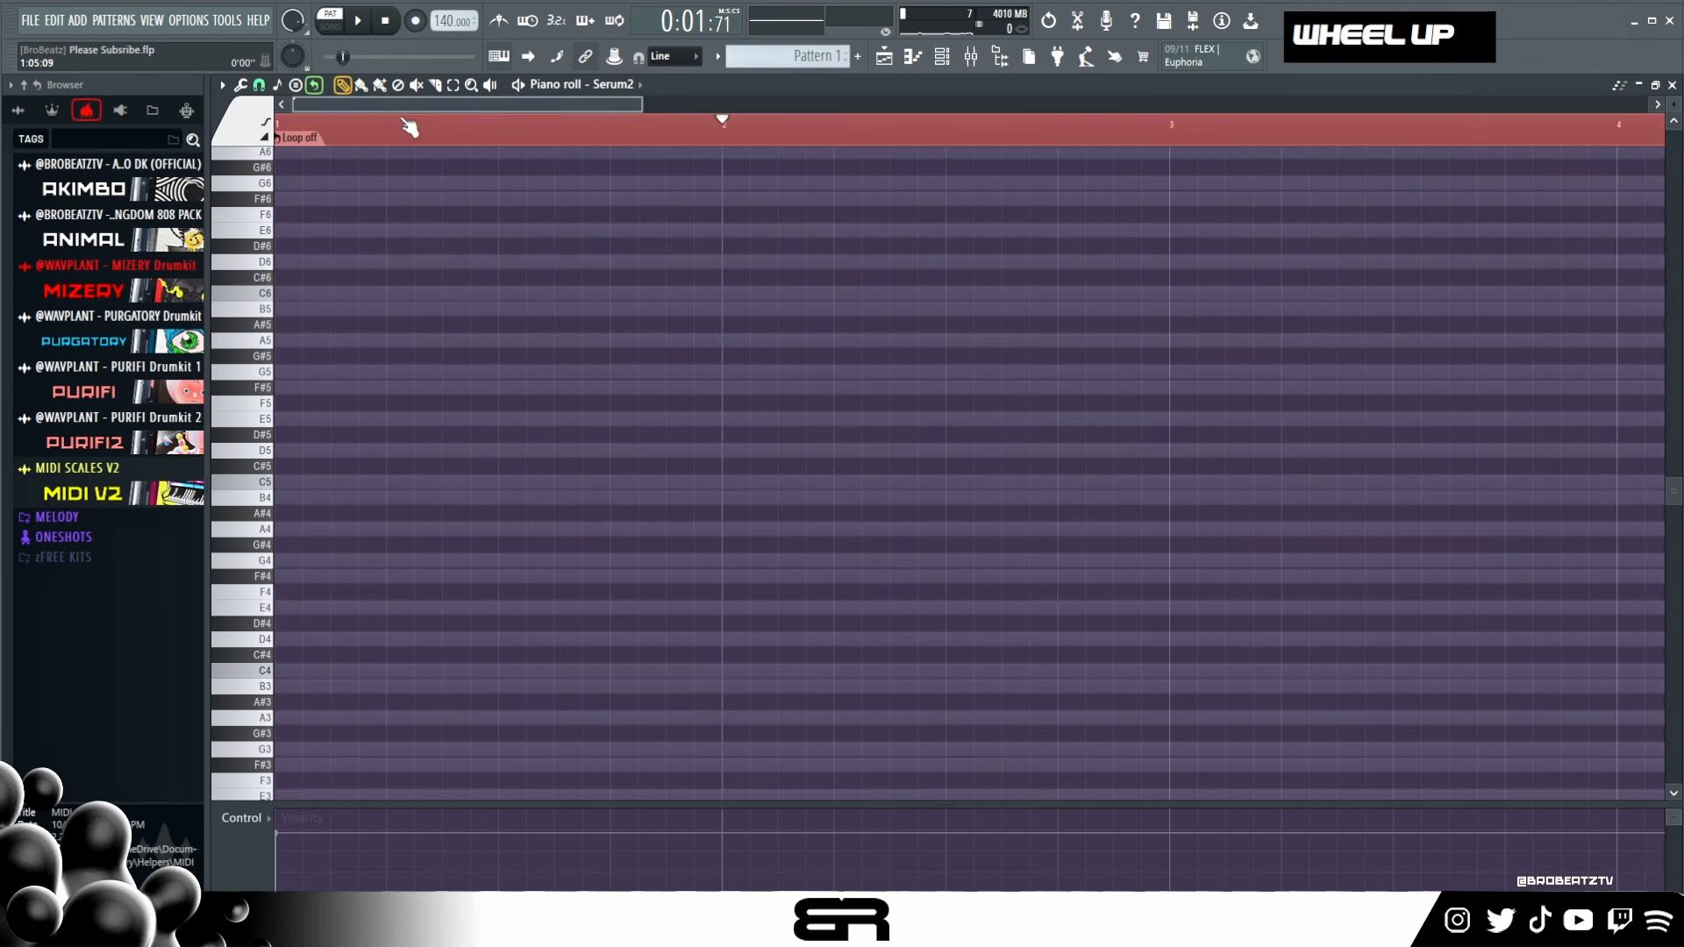
double_click(307, 118)
scroll(376, 263, "up", 2)
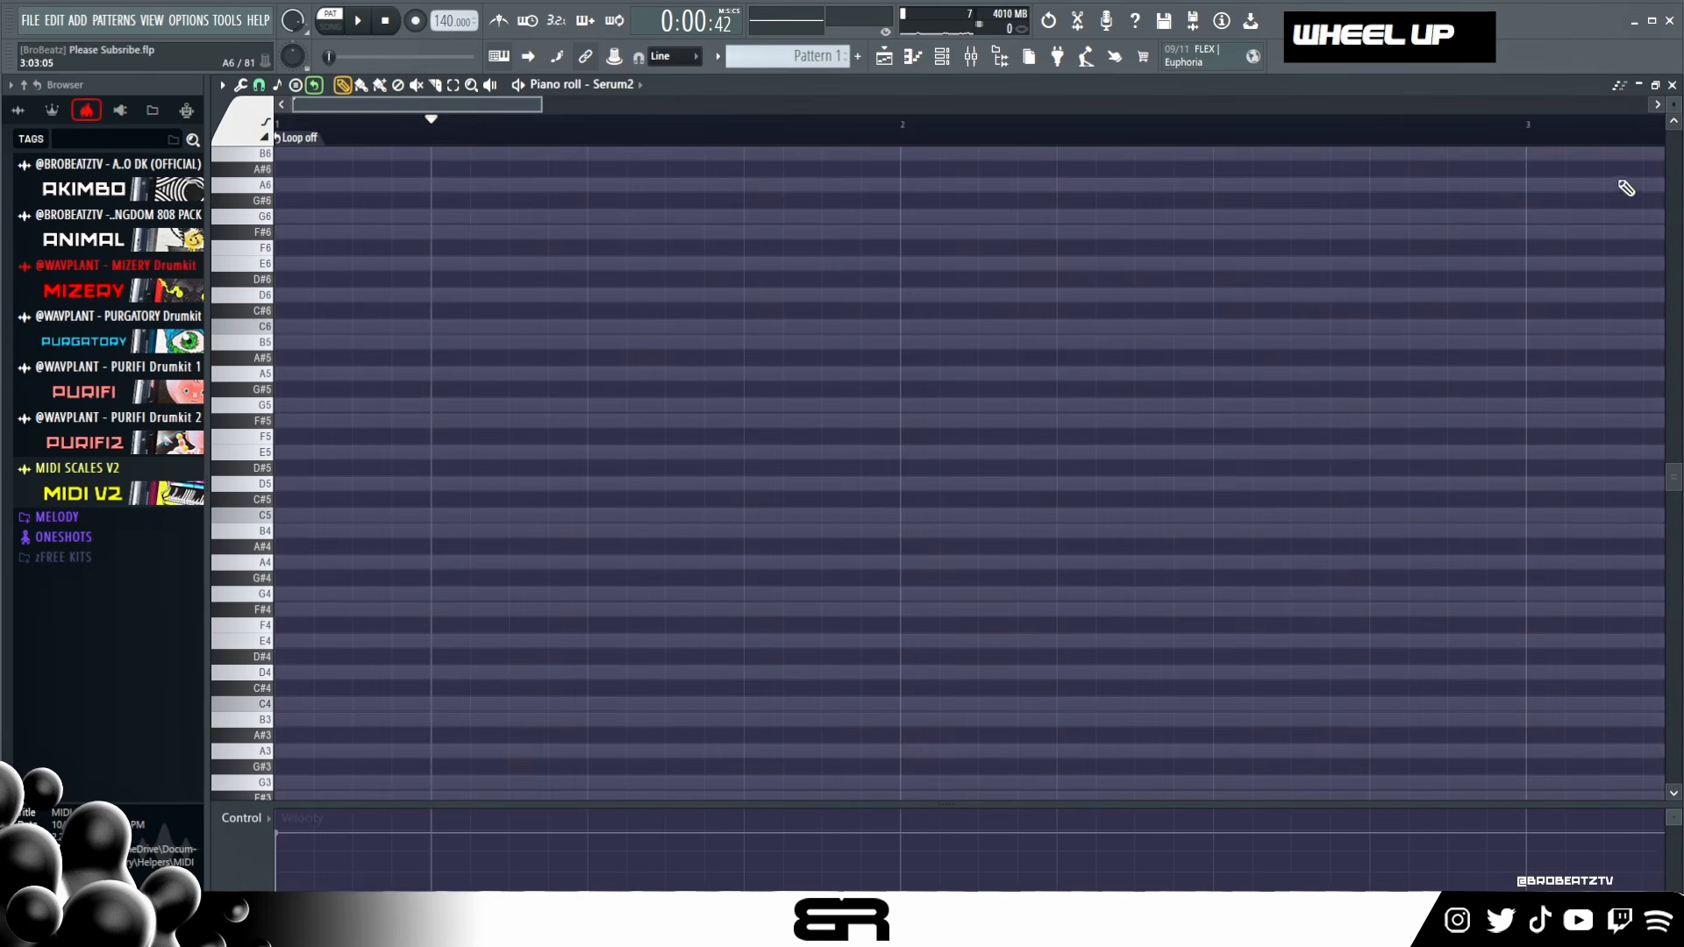
scroll(991, 417, "up", 2)
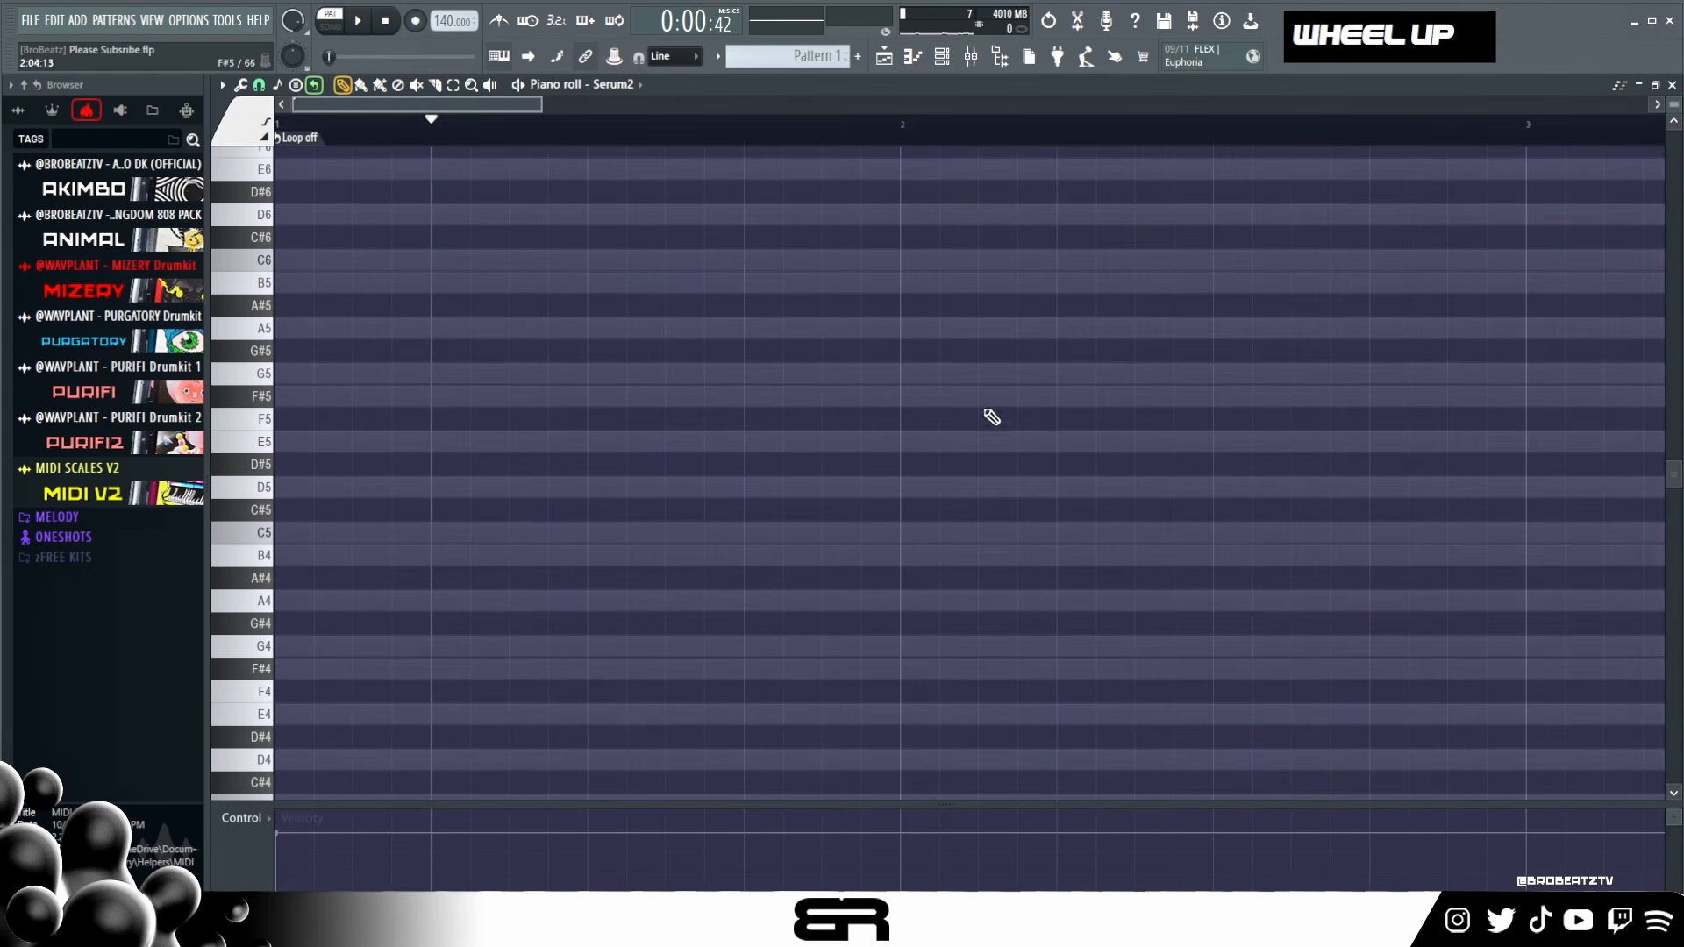
left_click(406, 556)
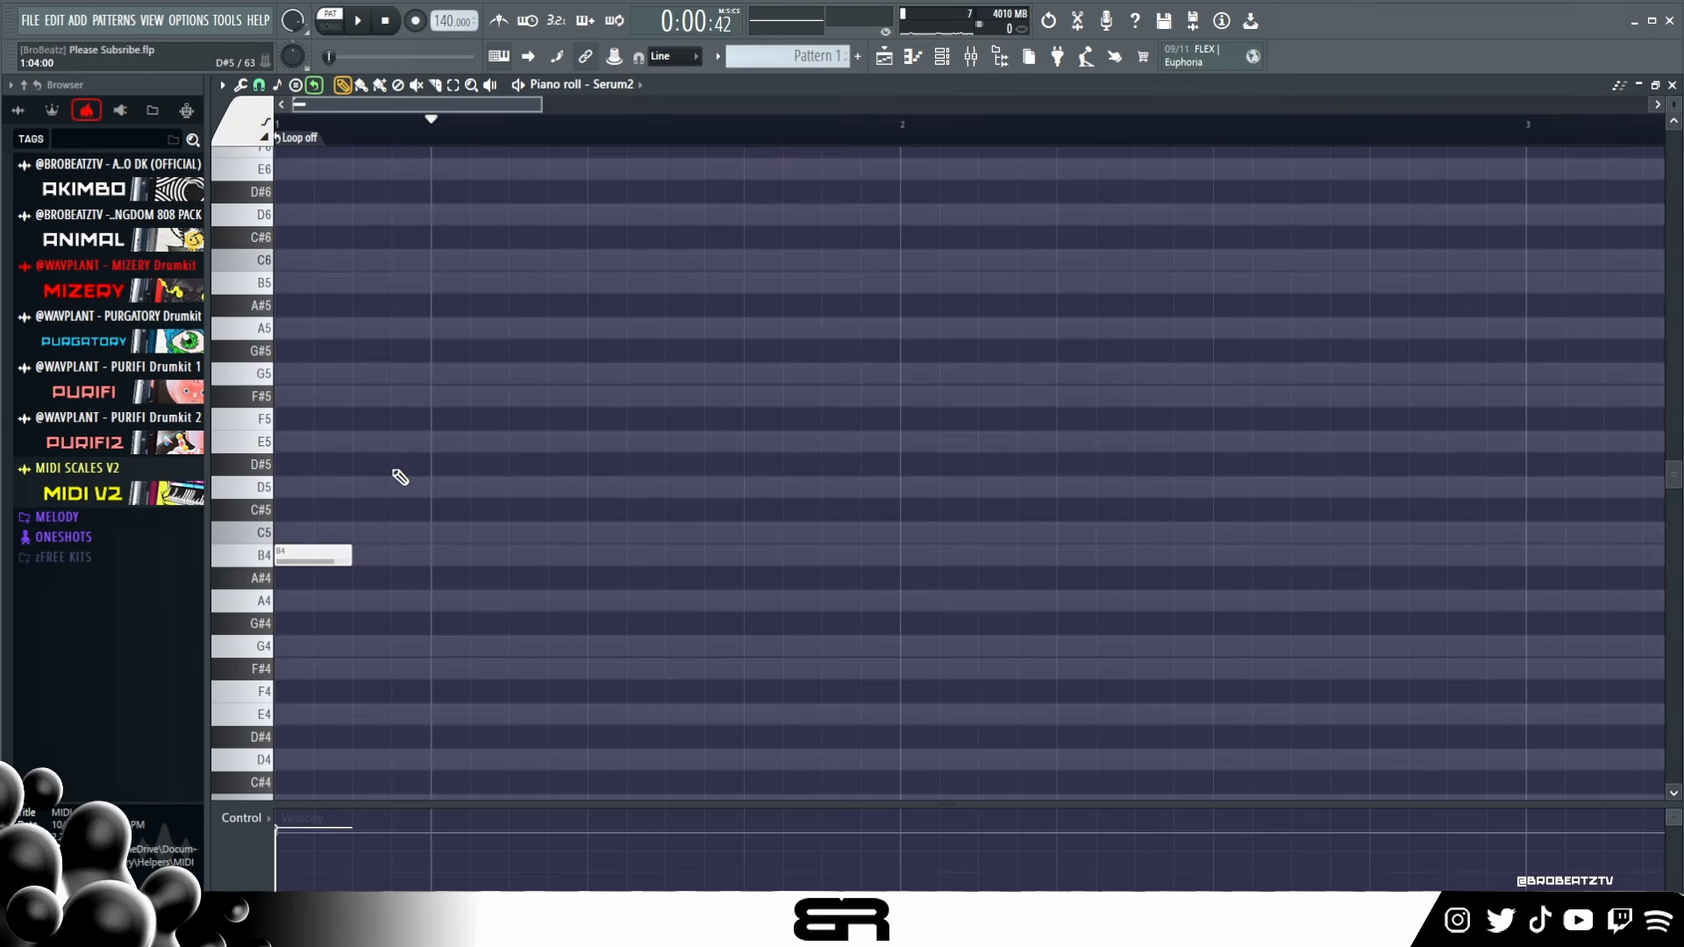
left_click(357, 528, "super")
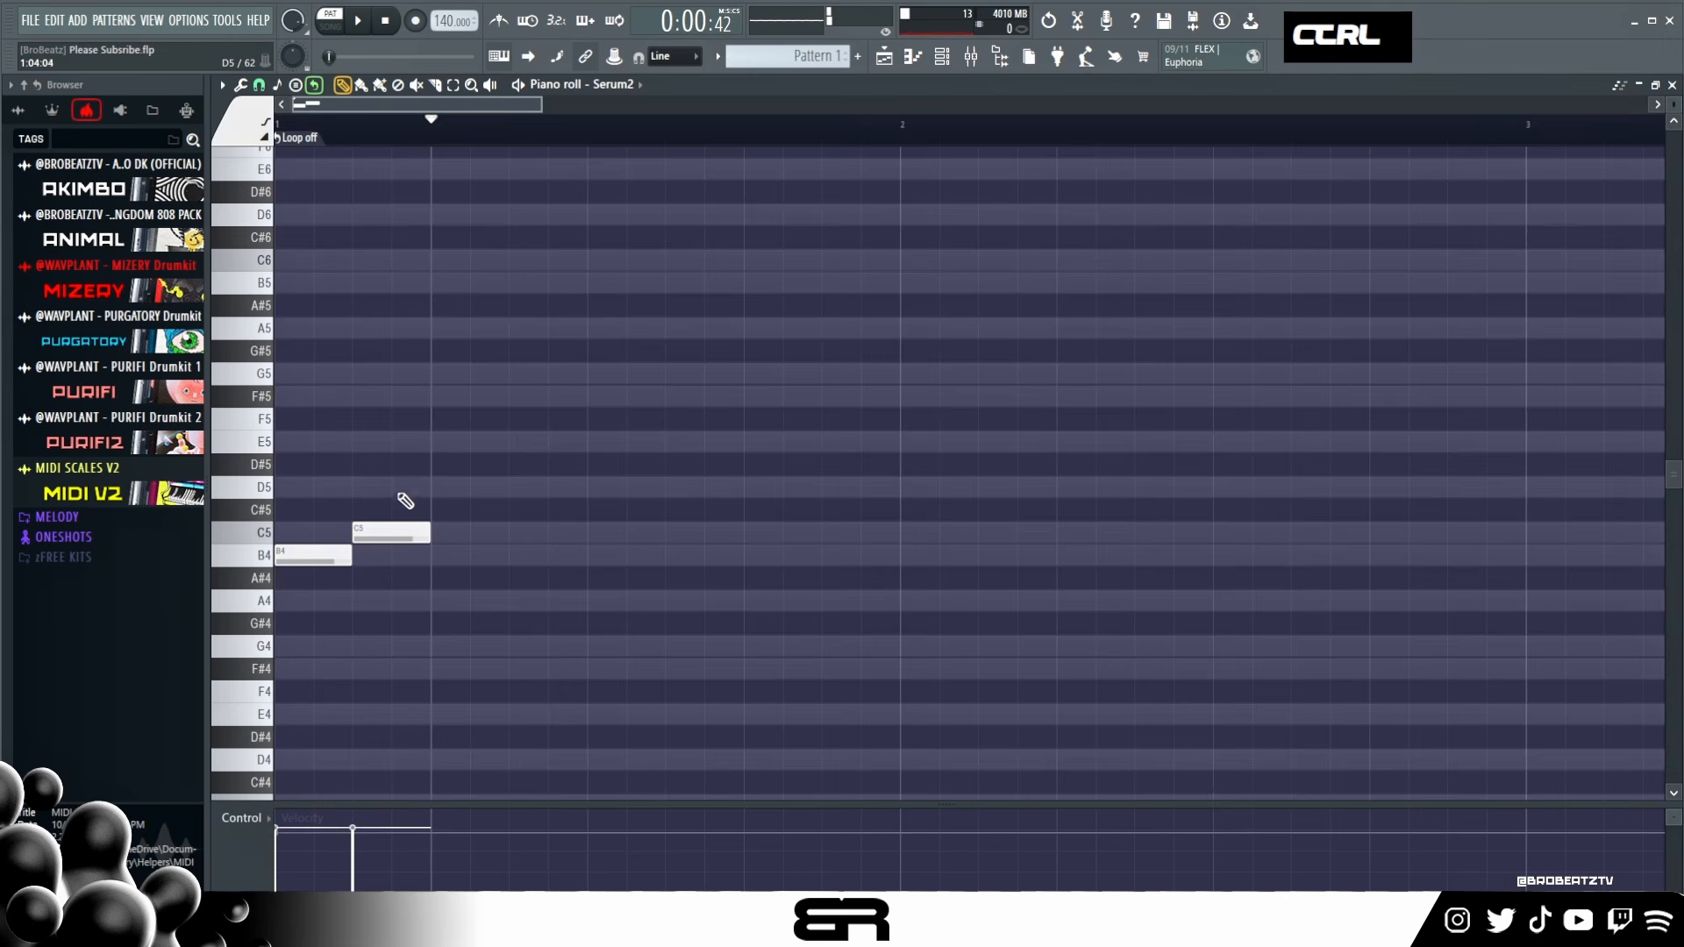
key("ctrl+z")
left_click_drag(392, 504, 285, 641)
key("ctrl+Up")
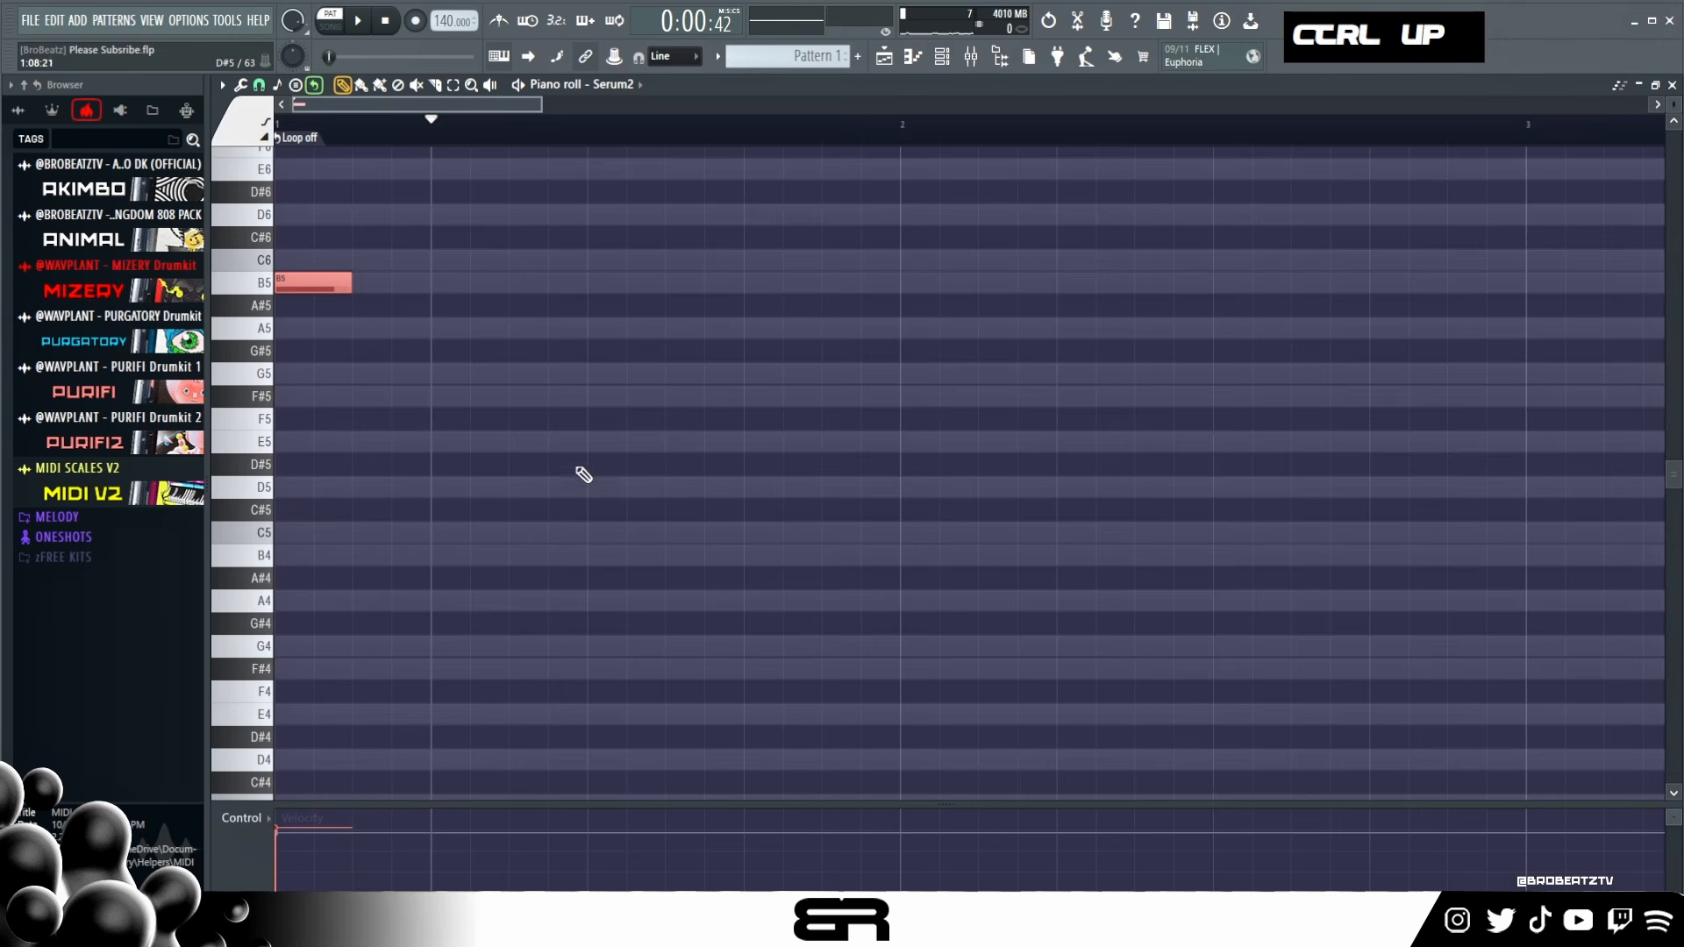
scroll(583, 474, "up", 2)
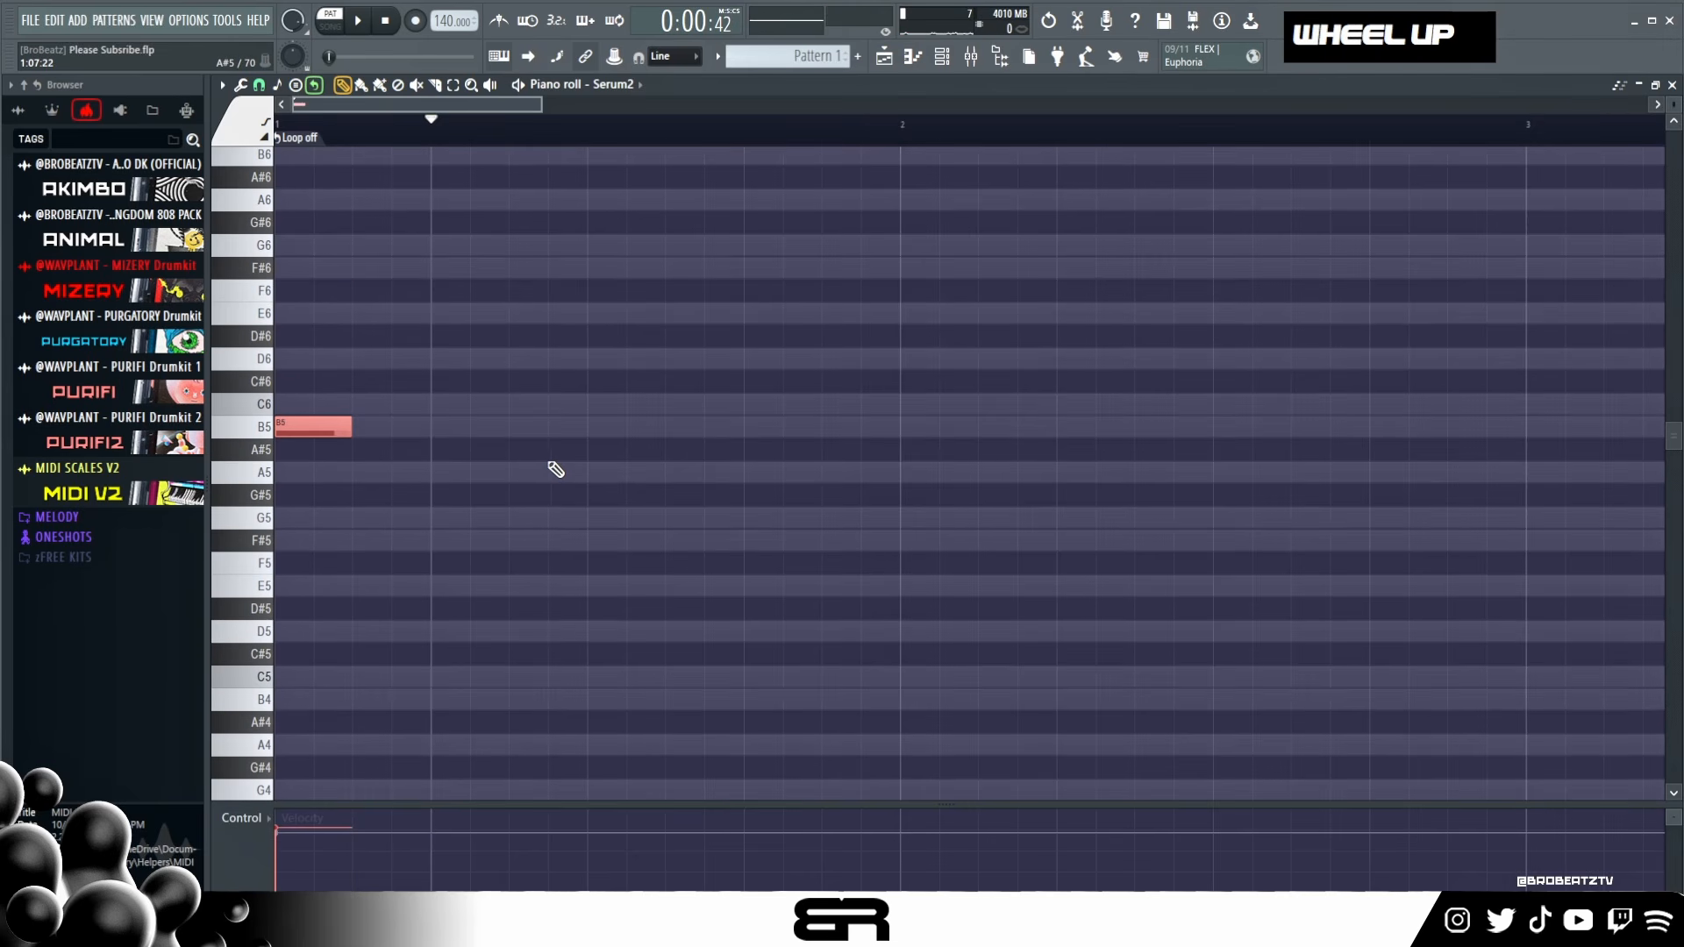
- Duplicate the B5 note directly after itself and raise the copy seven semitones to F#6
left_click_drag(406, 367, 279, 488)
left_click_drag(313, 427, 395, 430)
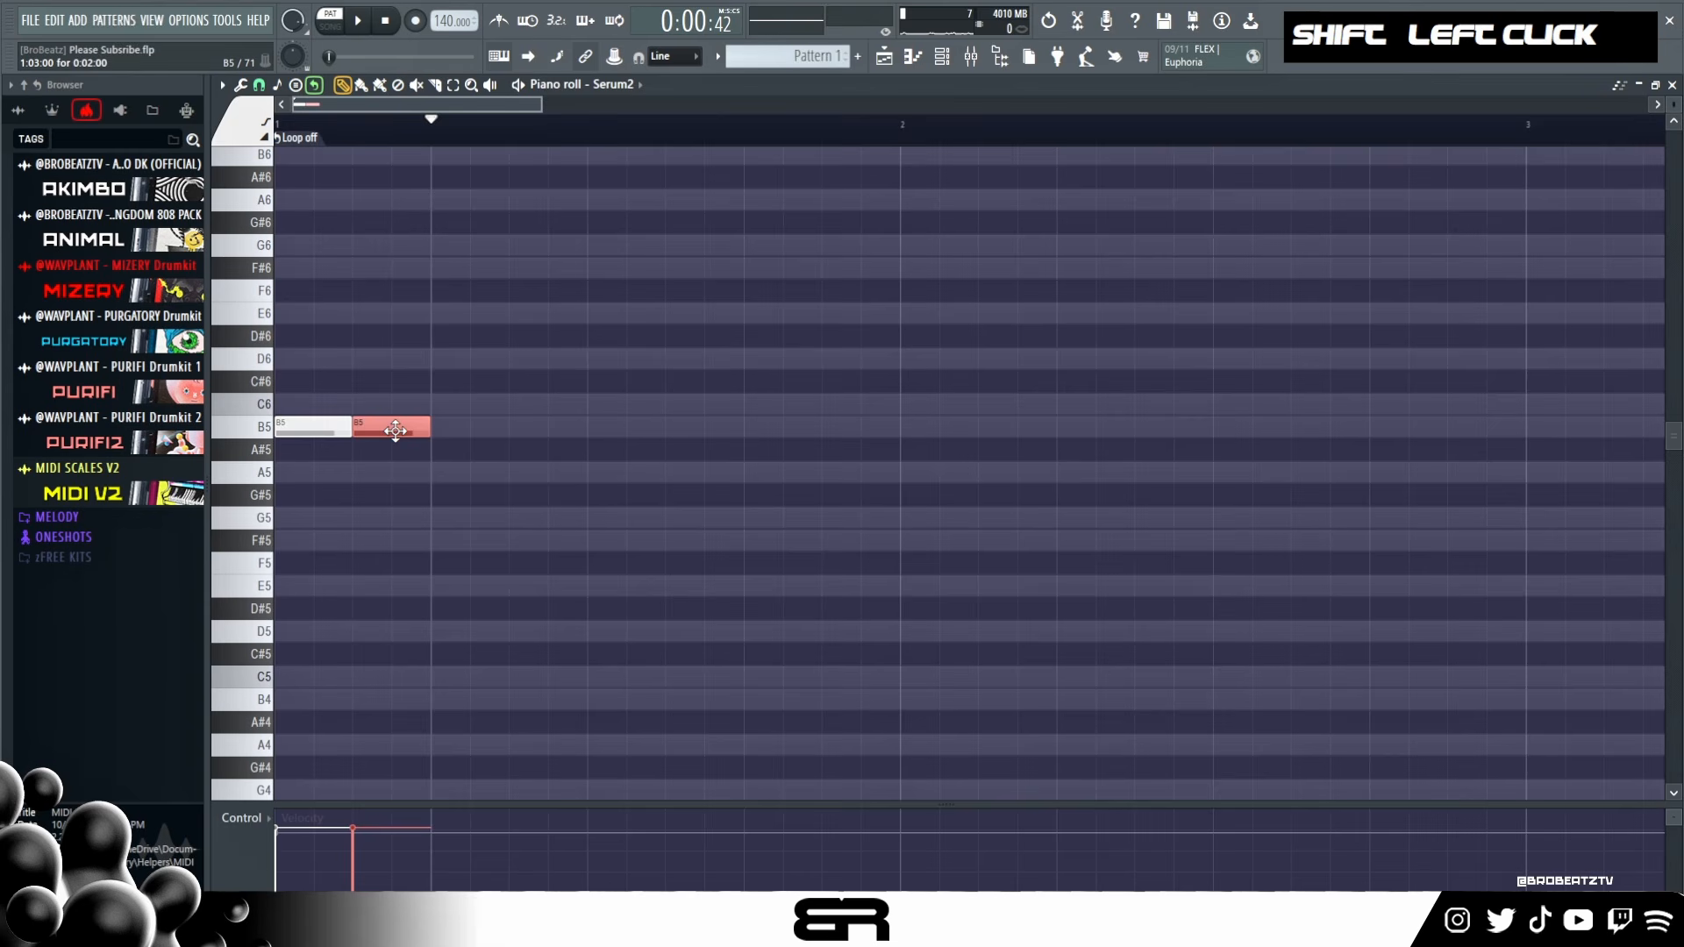
key("shift+Up")
key("shift+Up")
key("shift+Up")
key("shift+Up")
key("shift+Up")
key("shift+Up")
key("shift+Up")
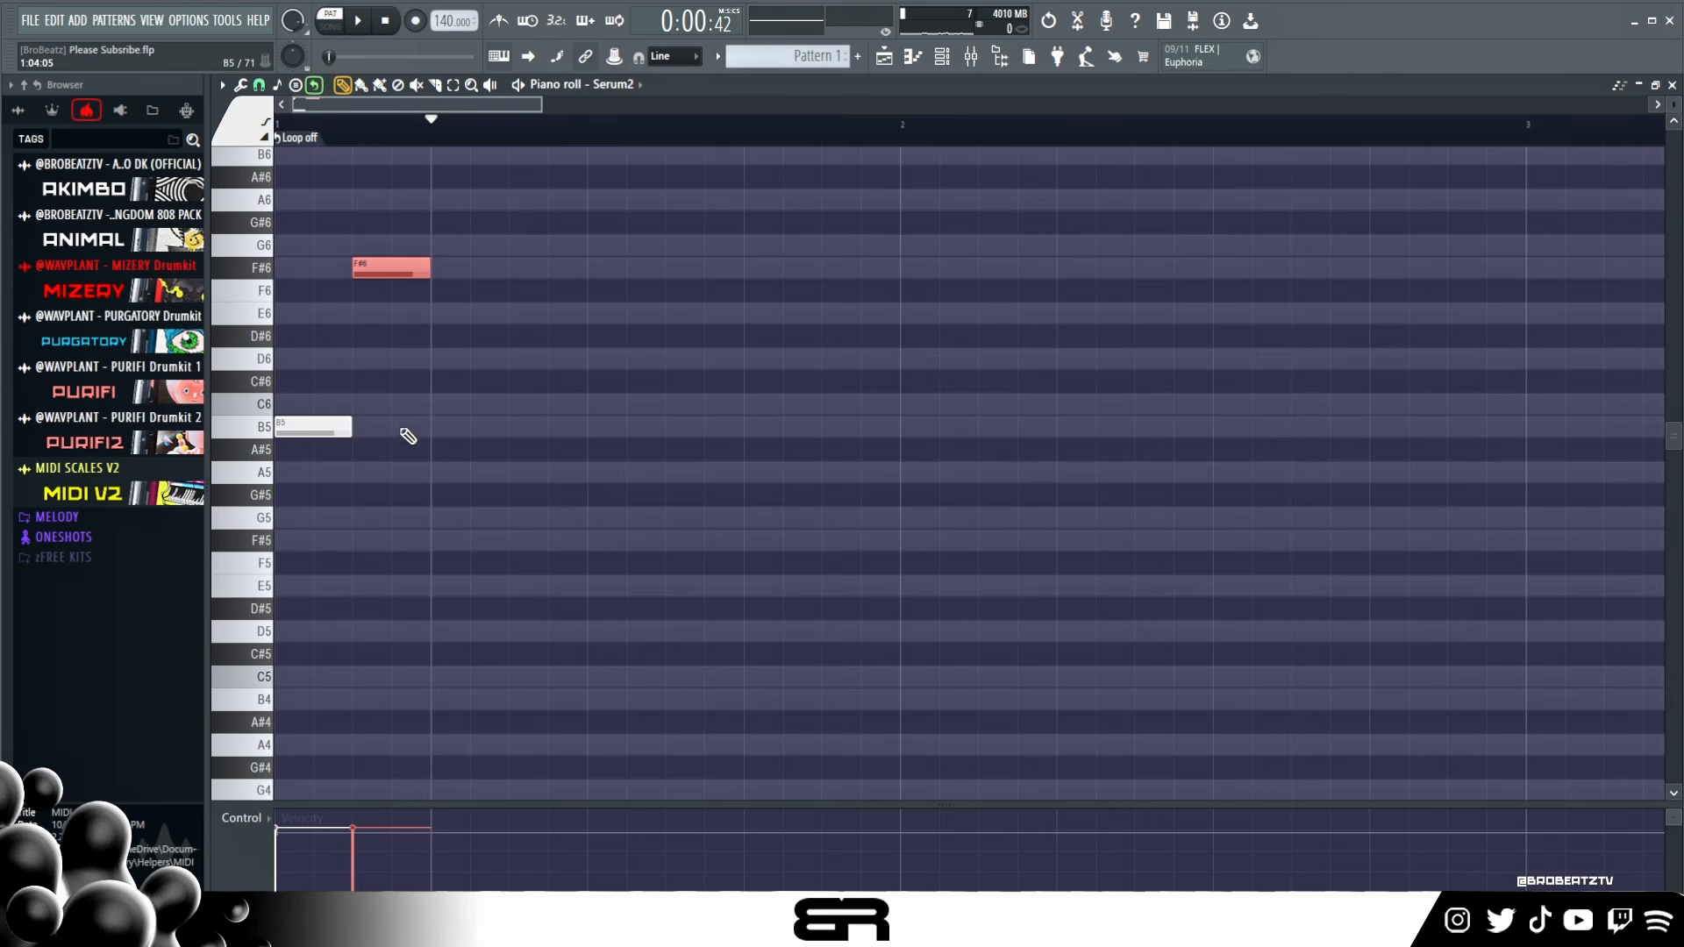
- Continue the melody with half-beat G6 and F#6 notes, playing it back after each addition
right_click(408, 436)
left_click(436, 246)
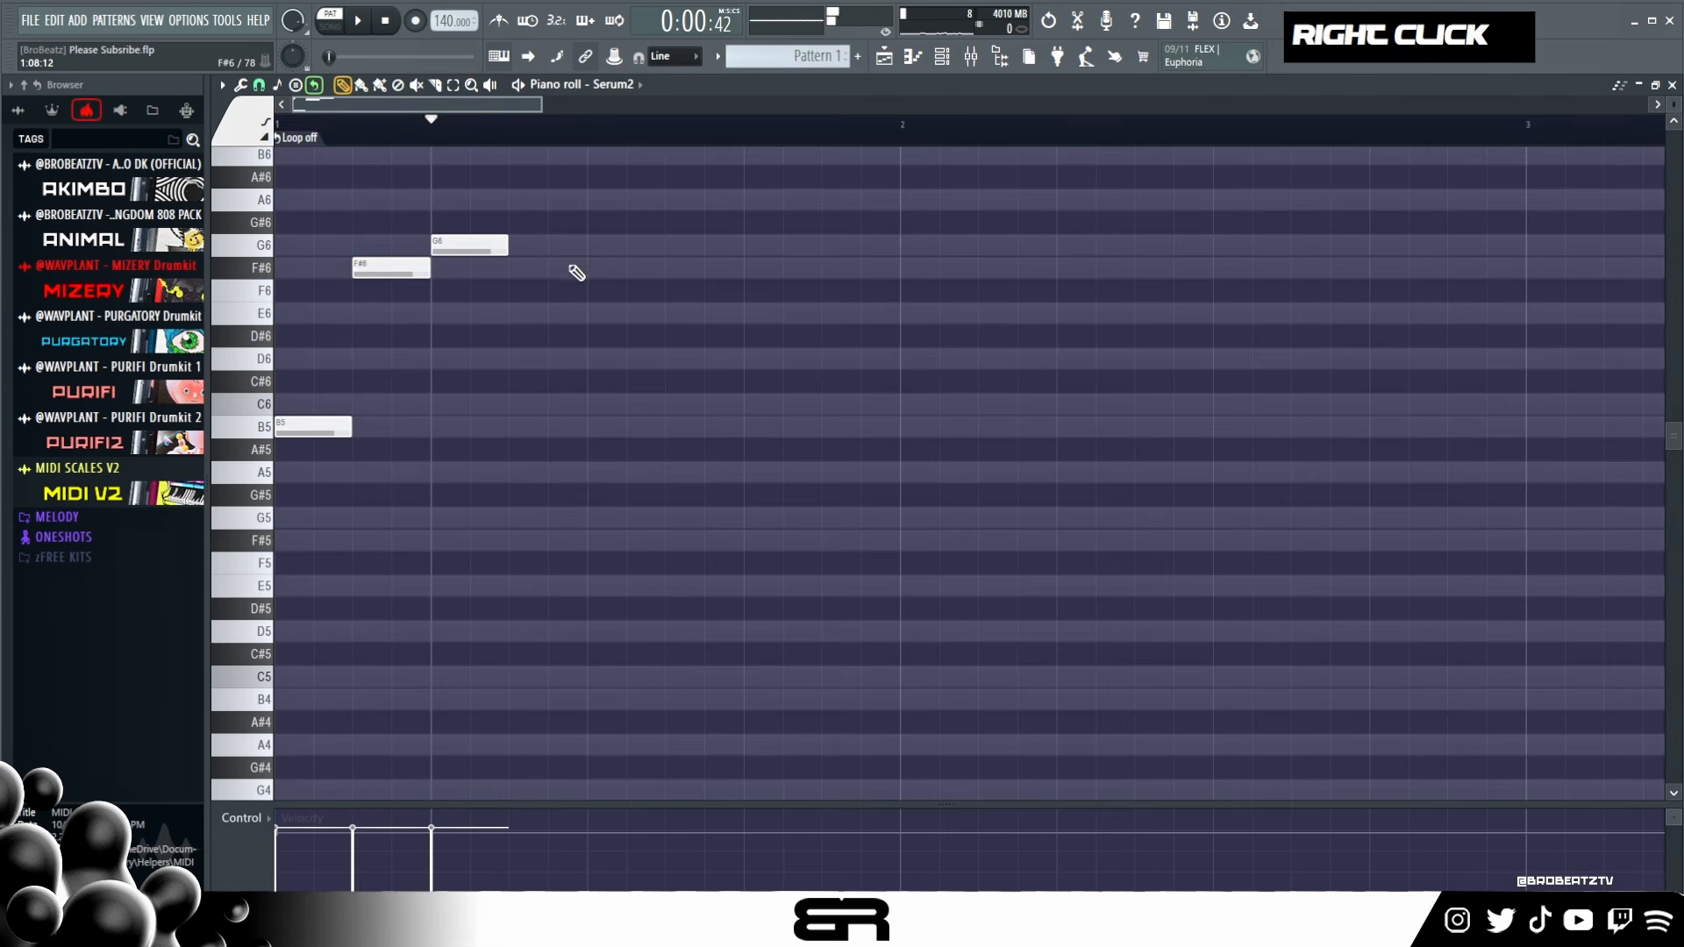
key("space")
key("space")
key("space")
key("space")
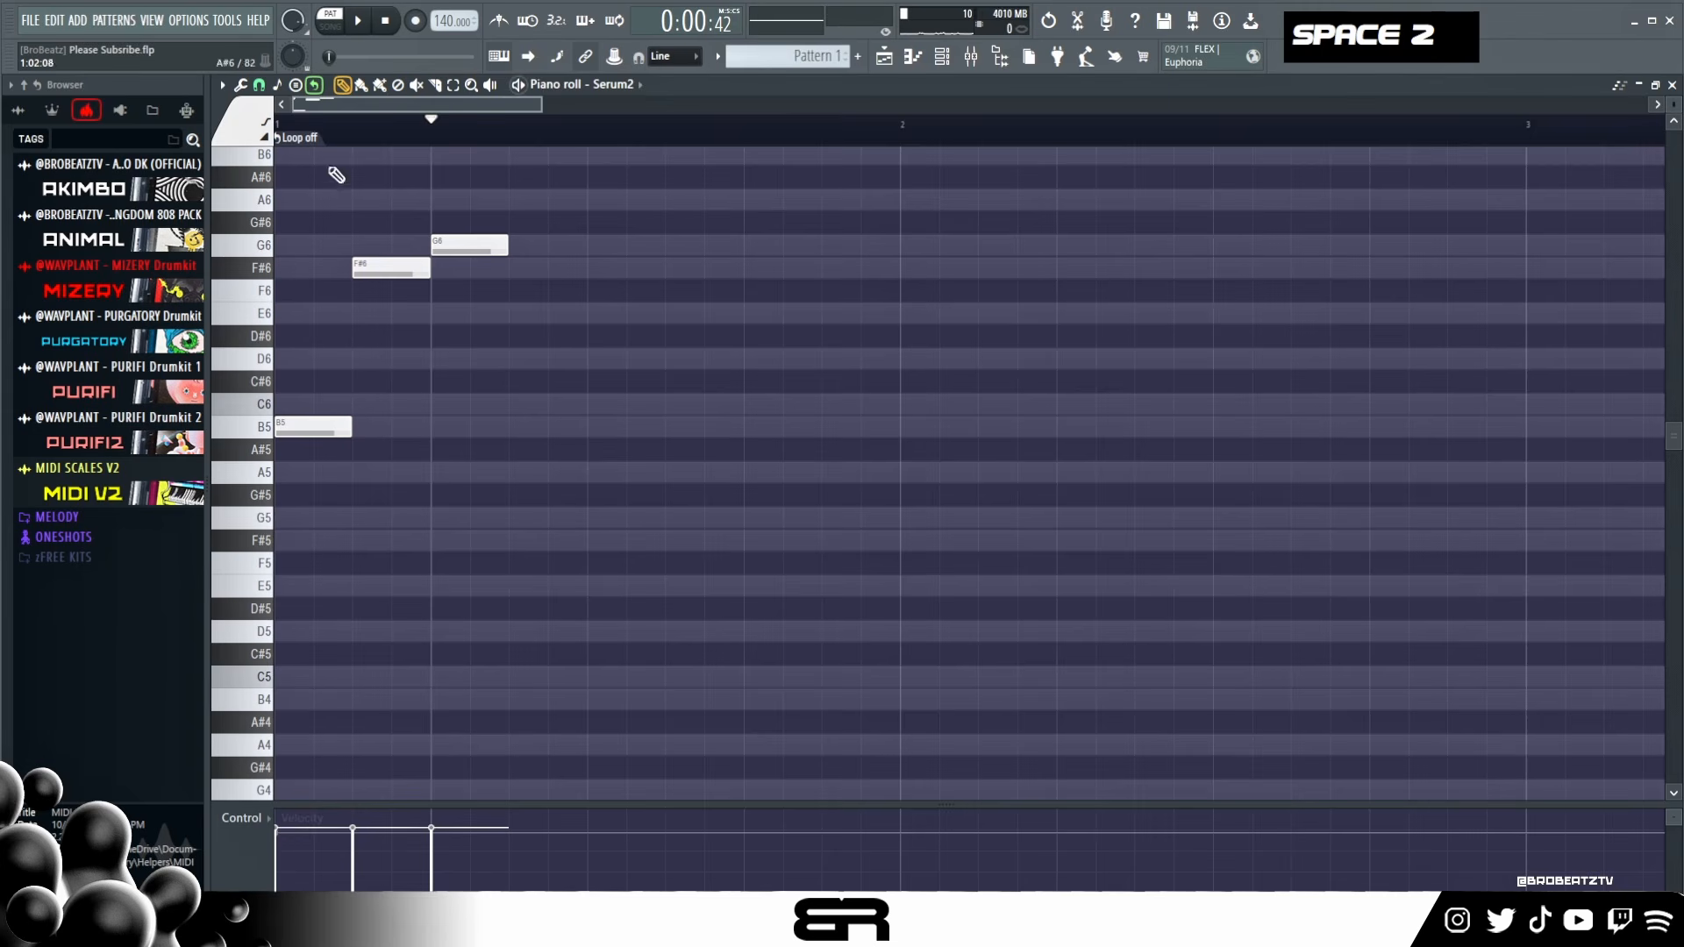
left_click(514, 270)
key("space")
key("space")
- Try D6 and B5 notes after the second F#6, play them back, and remove both
left_click(605, 358)
key("space")
key("space")
left_click(668, 427)
key("space")
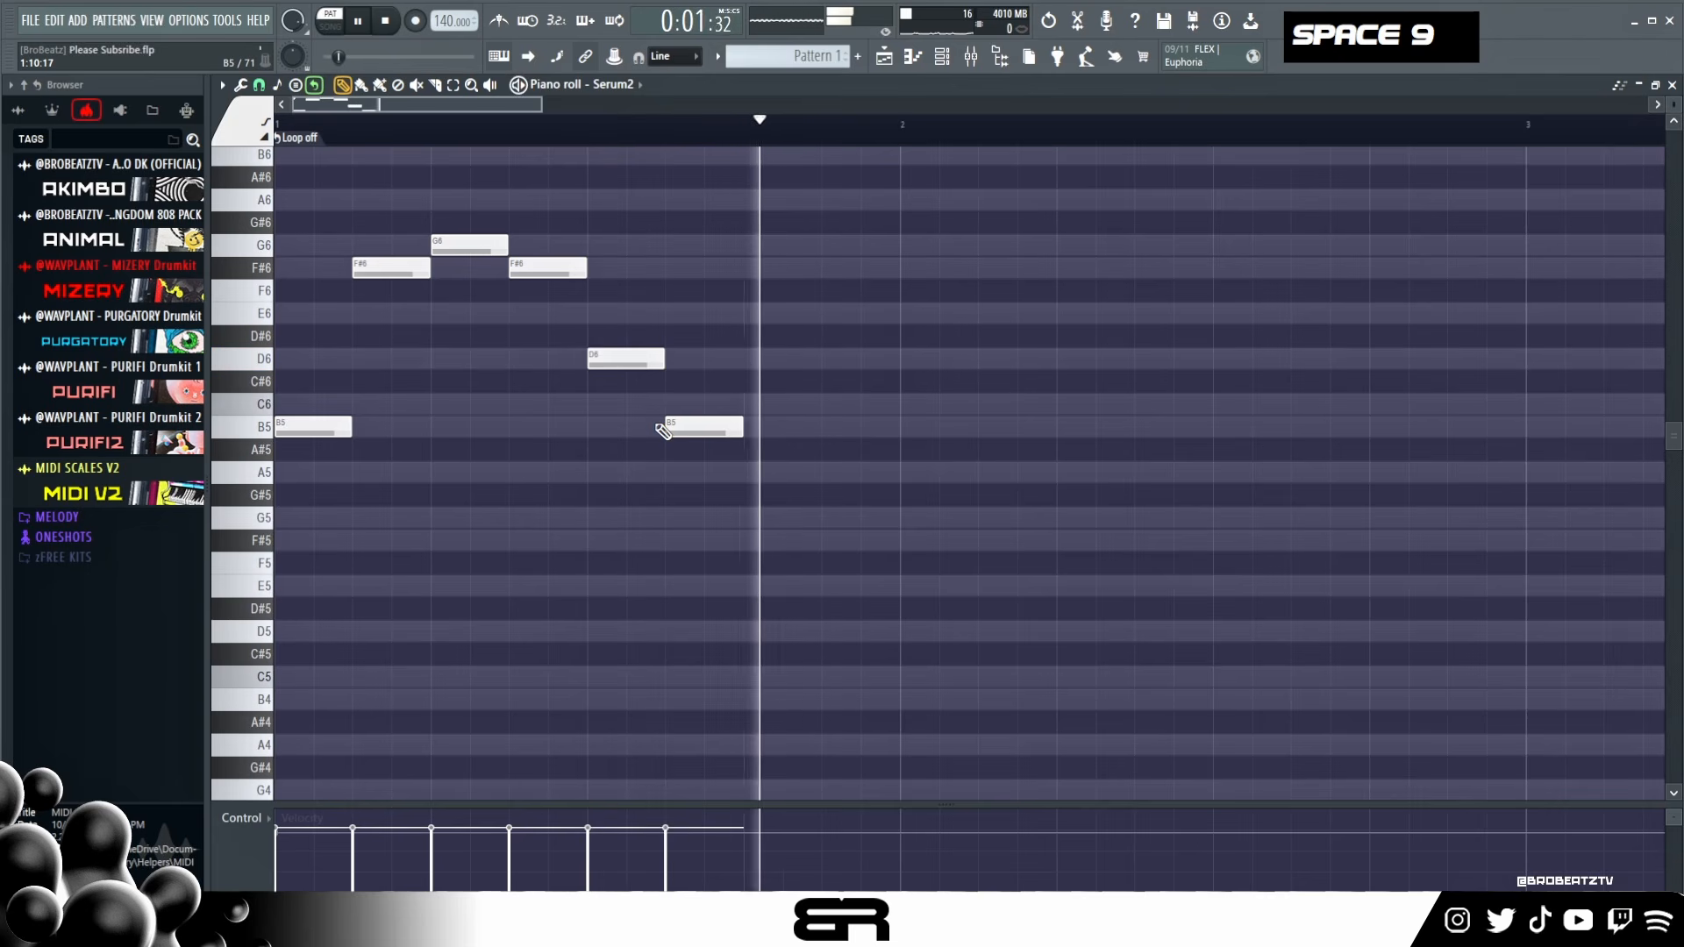
key("space")
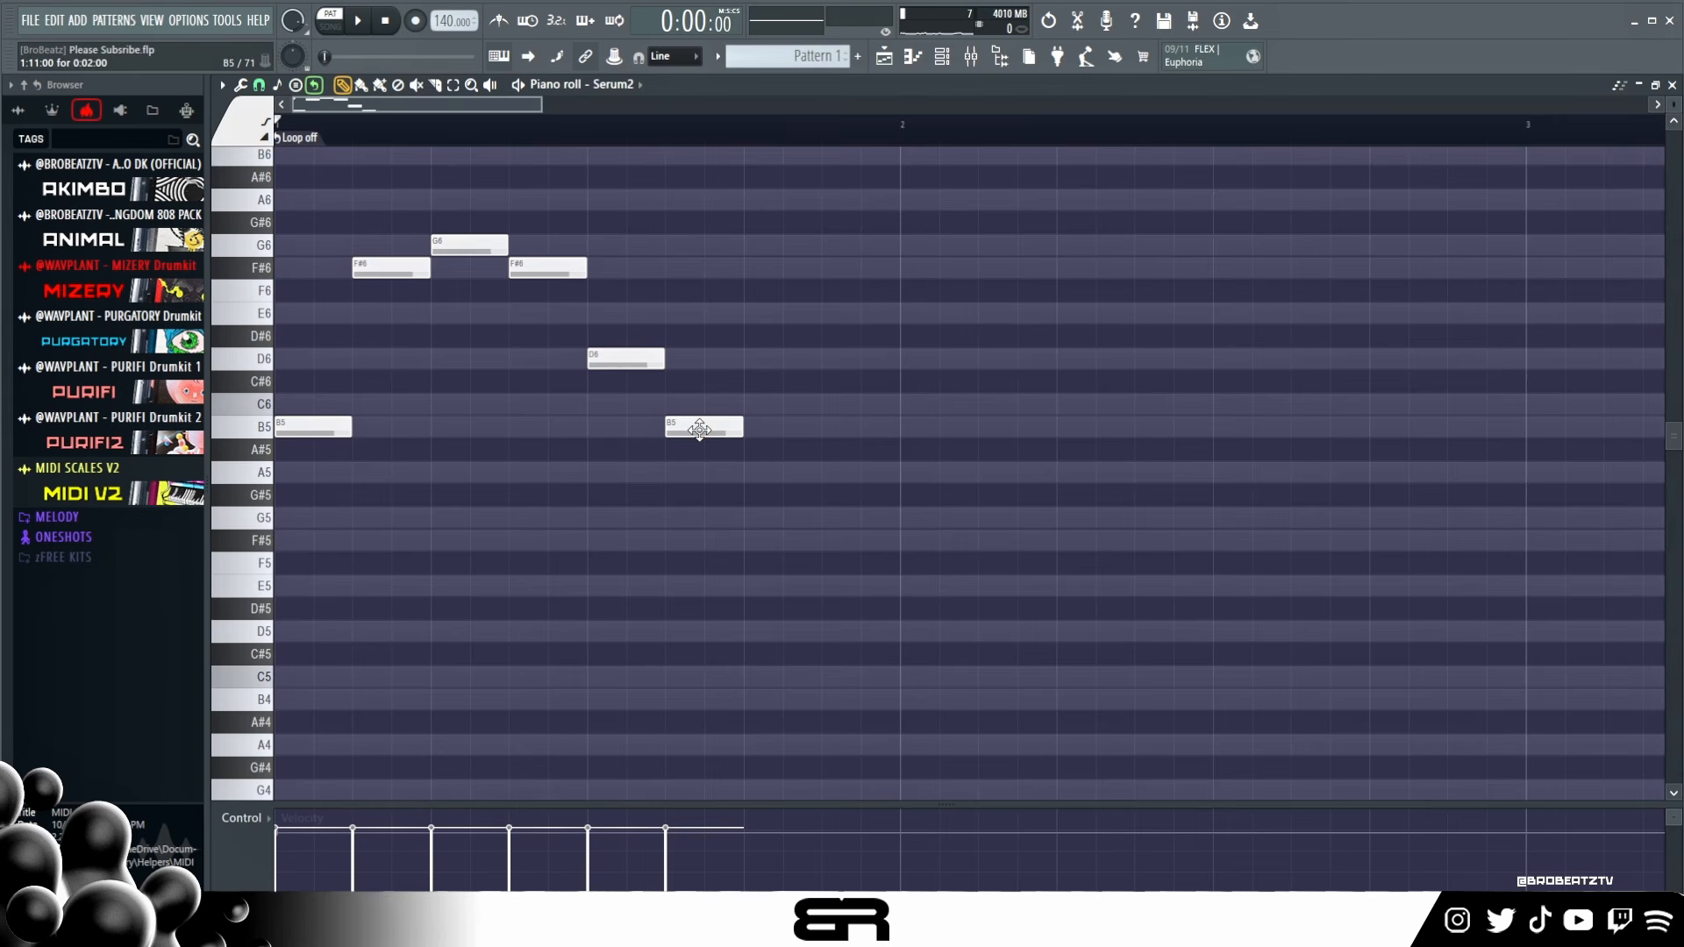
right_click(625, 359)
right_click(693, 424)
- Try repeating the four-note phrase directly after itself, play it back, and delete the copy
left_click_drag(592, 166, 179, 576)
left_click(338, 427, "shift")
left_click_drag(339, 427, 651, 427)
key("space")
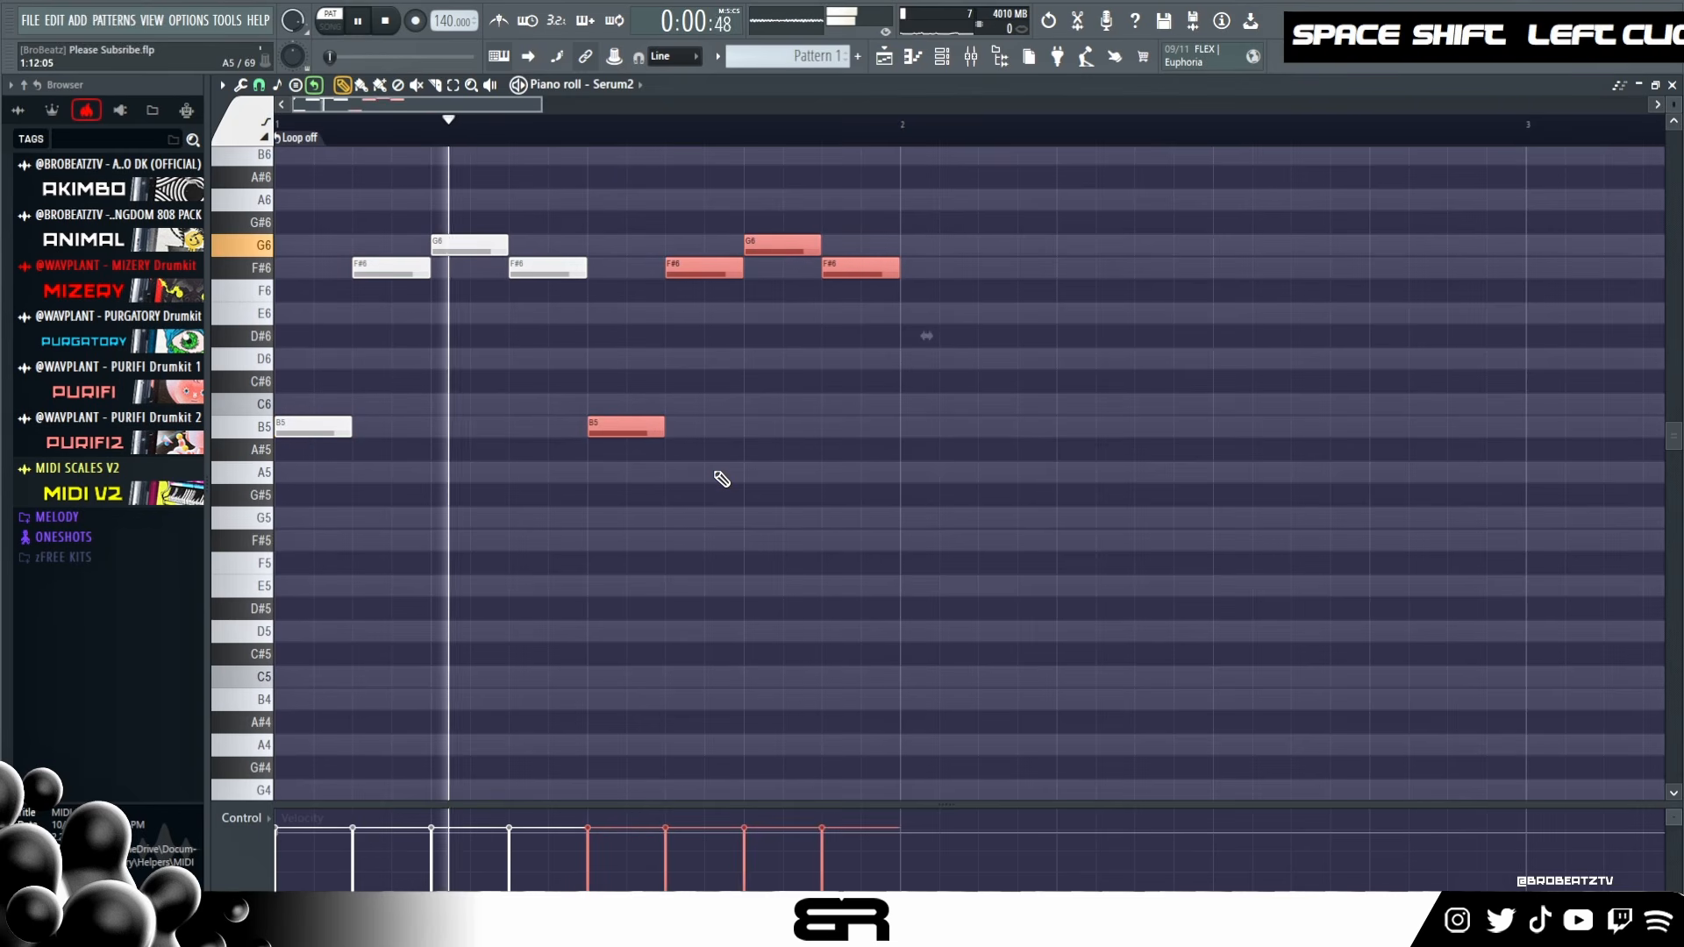
key("space")
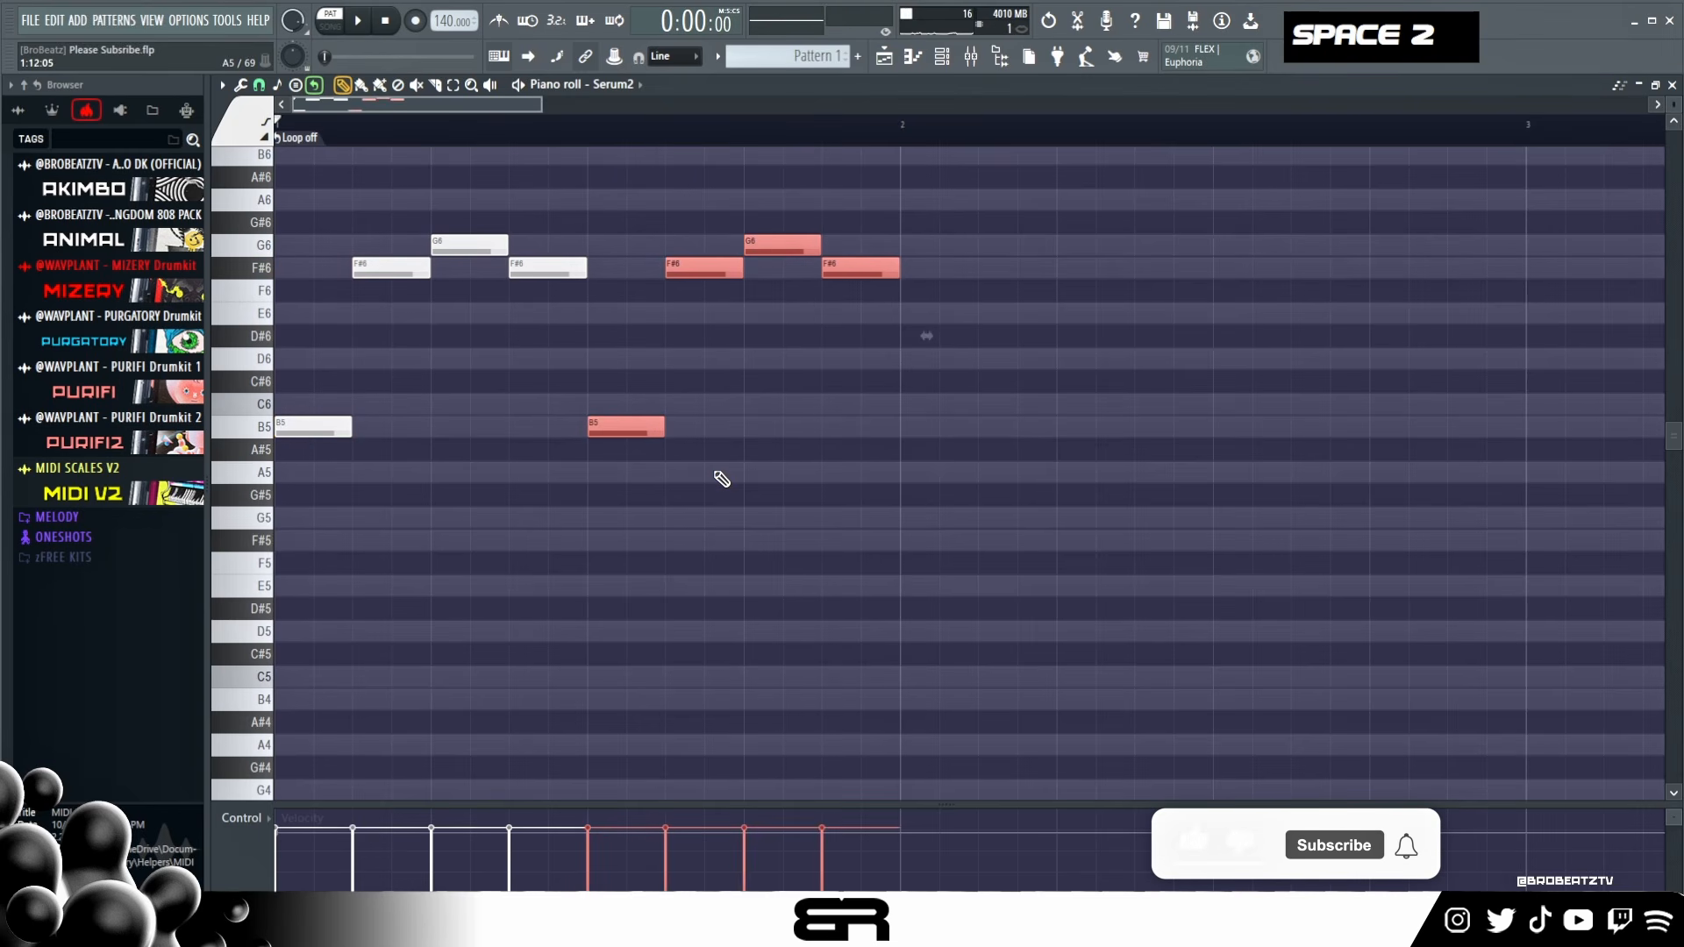
right_click(629, 494)
right_click(625, 427)
right_click(705, 268)
right_click(782, 246)
right_click(829, 267)
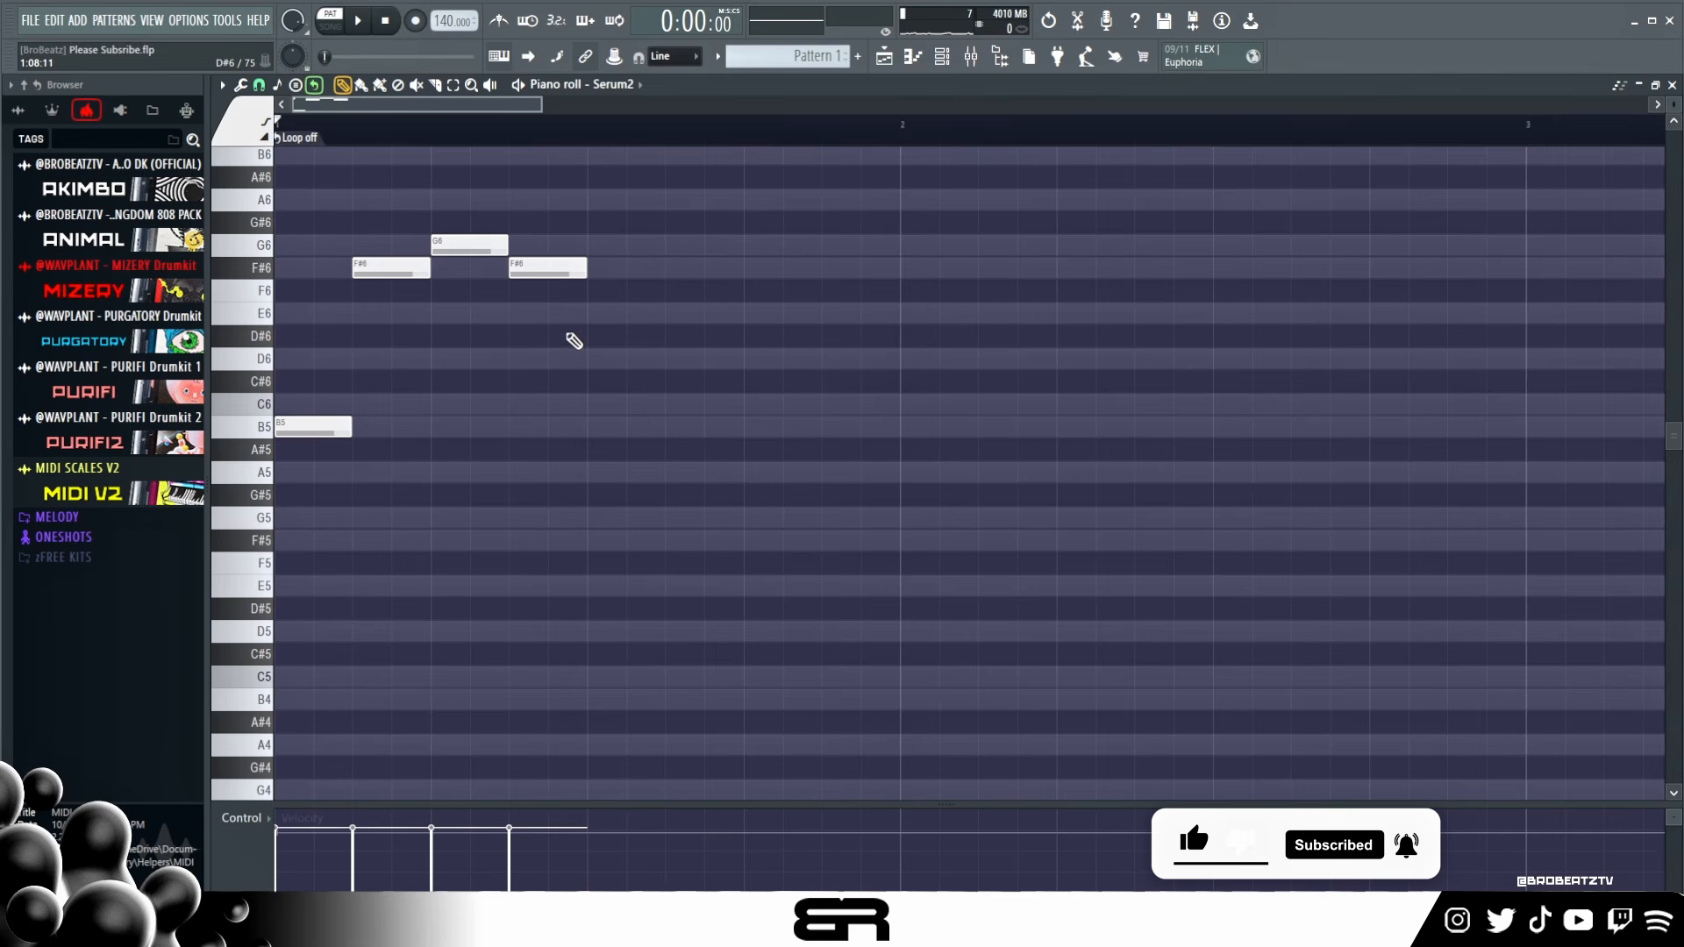
- Copy the last F#6 note down to D6 on beat 3 of bar 1
left_click(562, 270, "ctrl")
left_click_drag(562, 270, 617, 376)
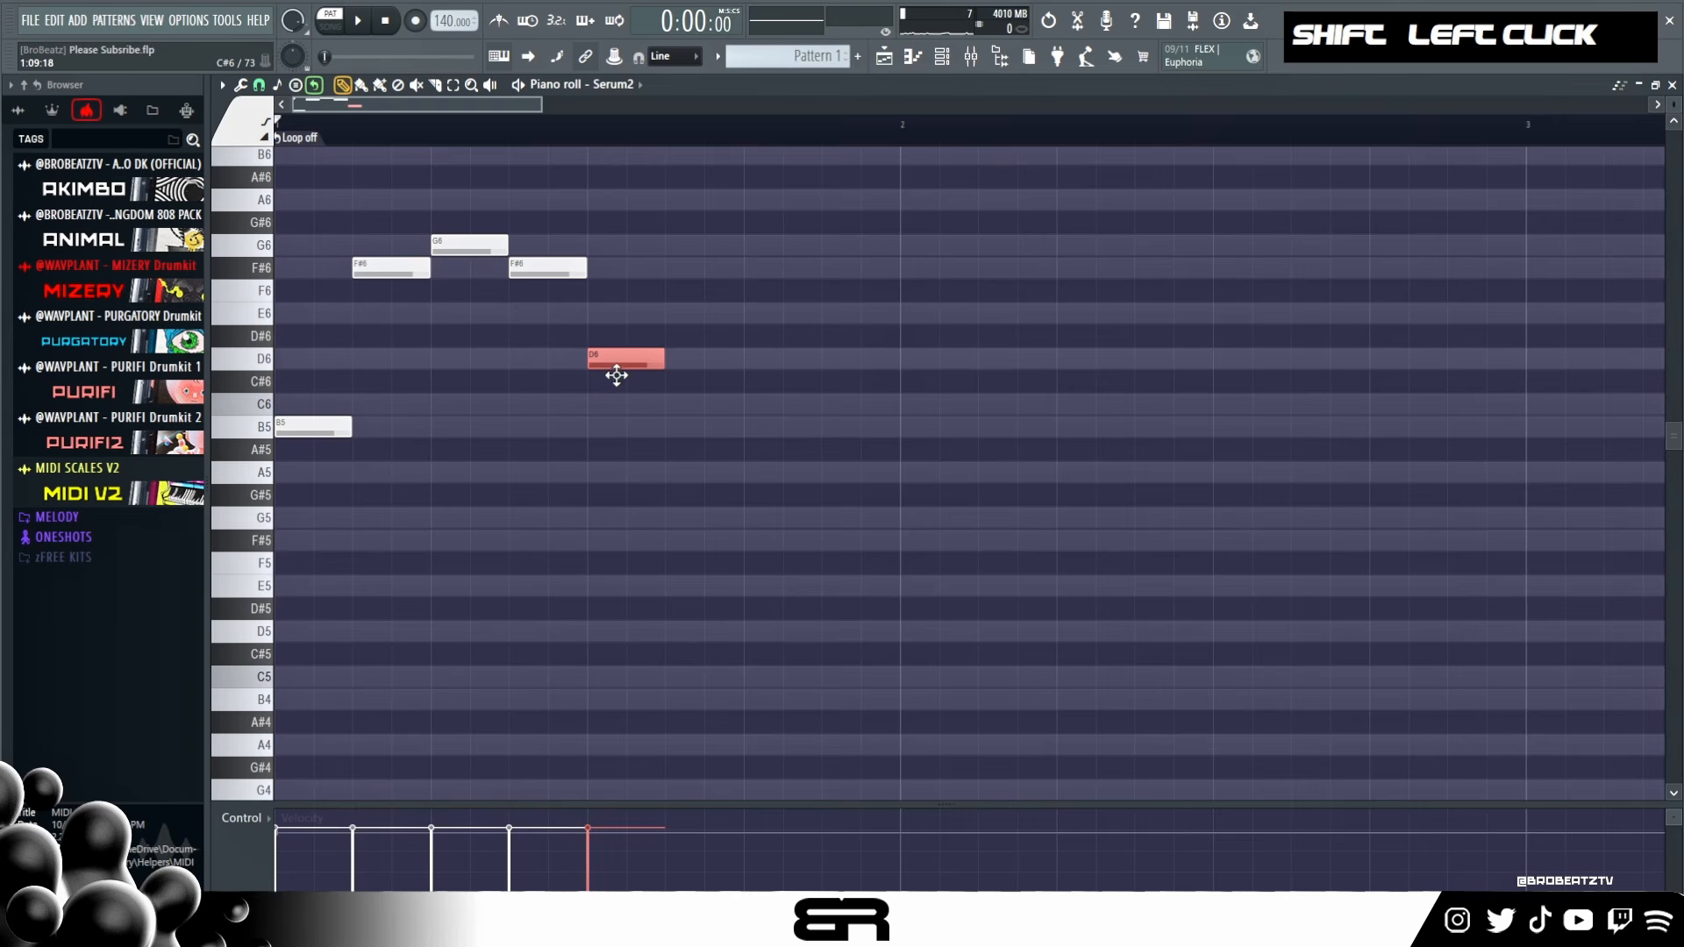
right_click(698, 441)
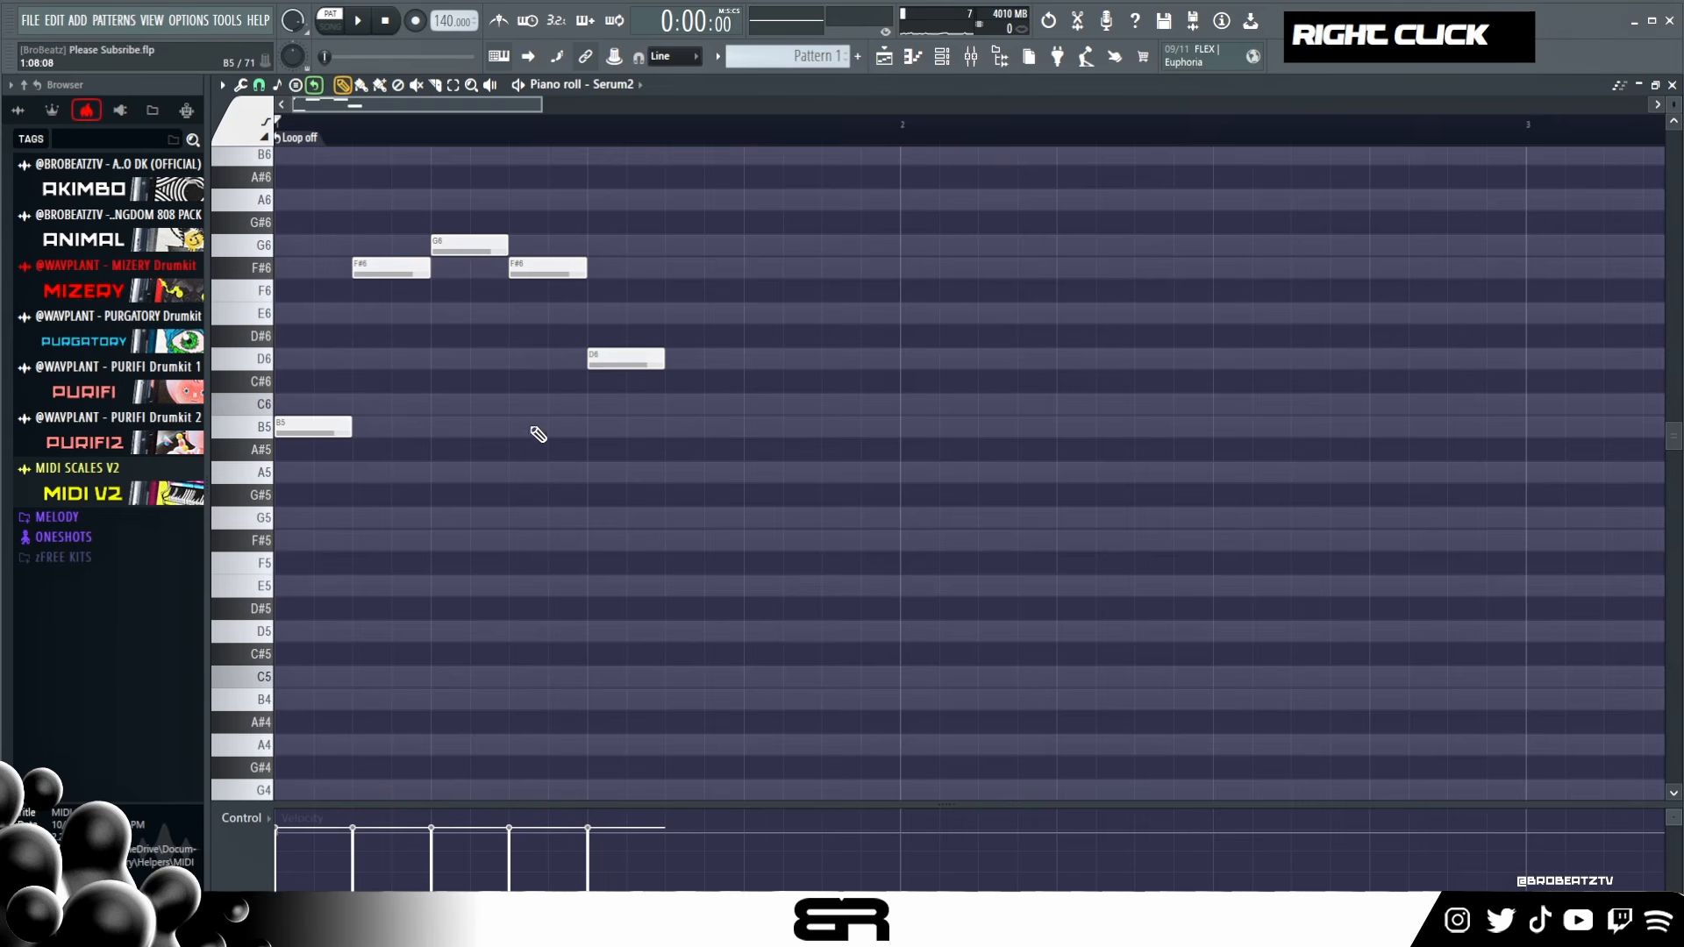
- Try a B5-D6-F#6 chord on beat 4 of bar 1 as a reference and delete its notes
left_click(747, 427)
left_click(748, 359)
left_click(748, 268)
left_click_drag(741, 214, 768, 421)
right_click(770, 399, "alt")
right_click(771, 351, "alt")
left_click_drag(293, 280, 702, 517, "ctrl")
right_click(720, 518)
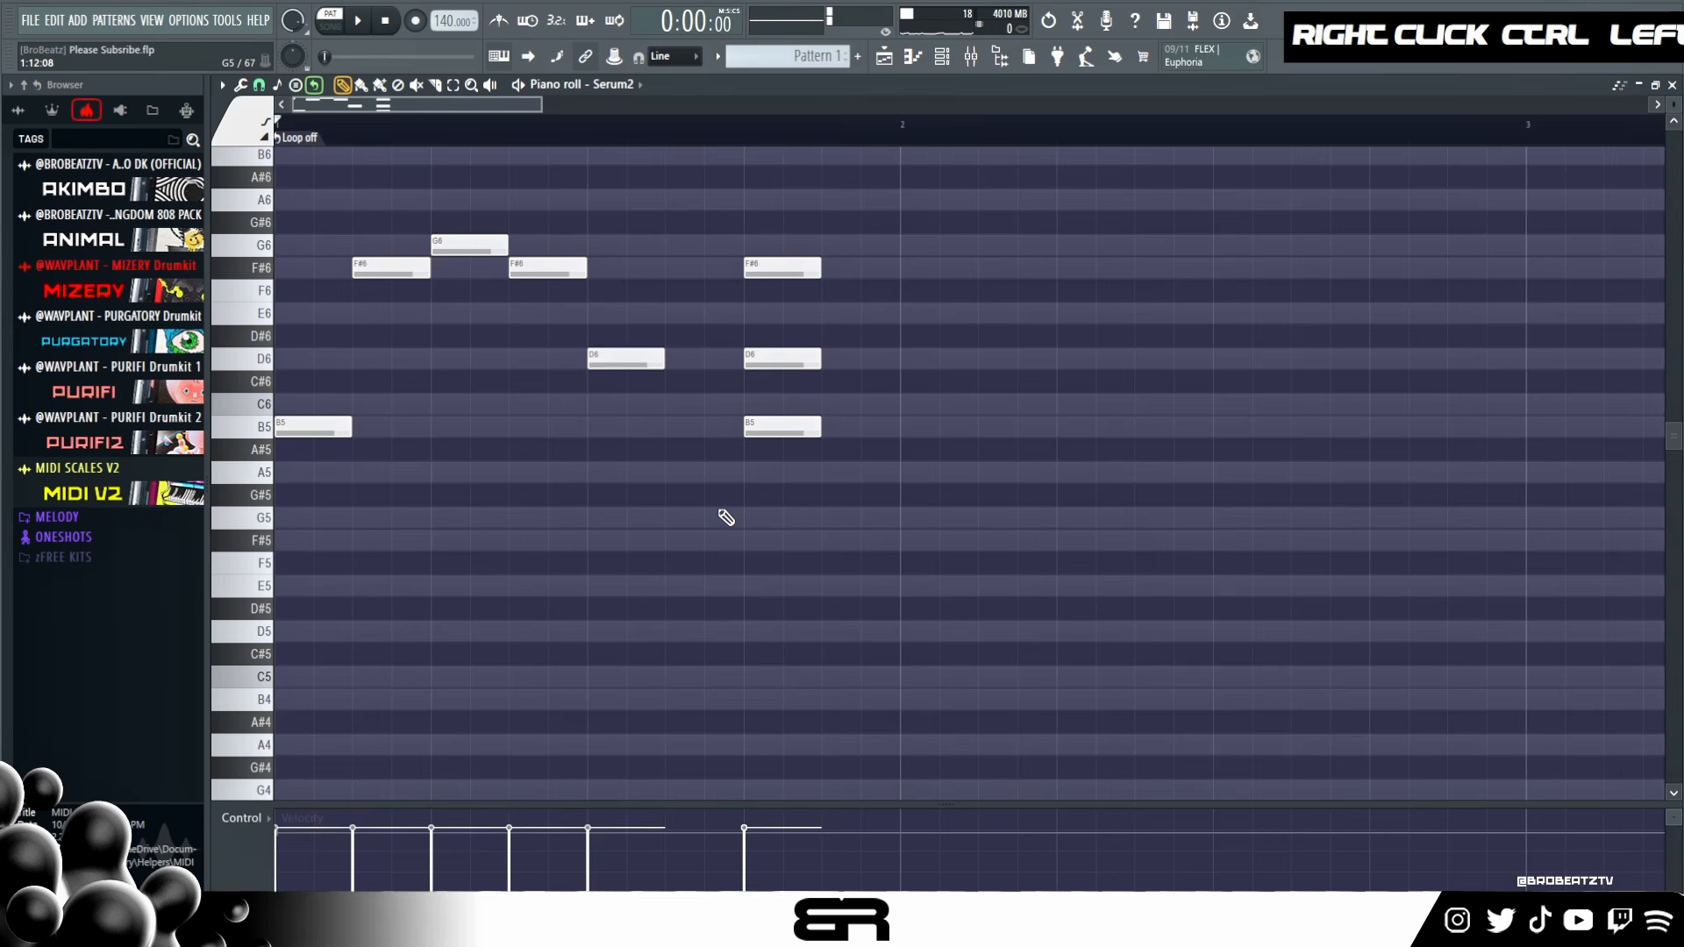
right_click(795, 427)
right_click(795, 359)
right_click(795, 268)
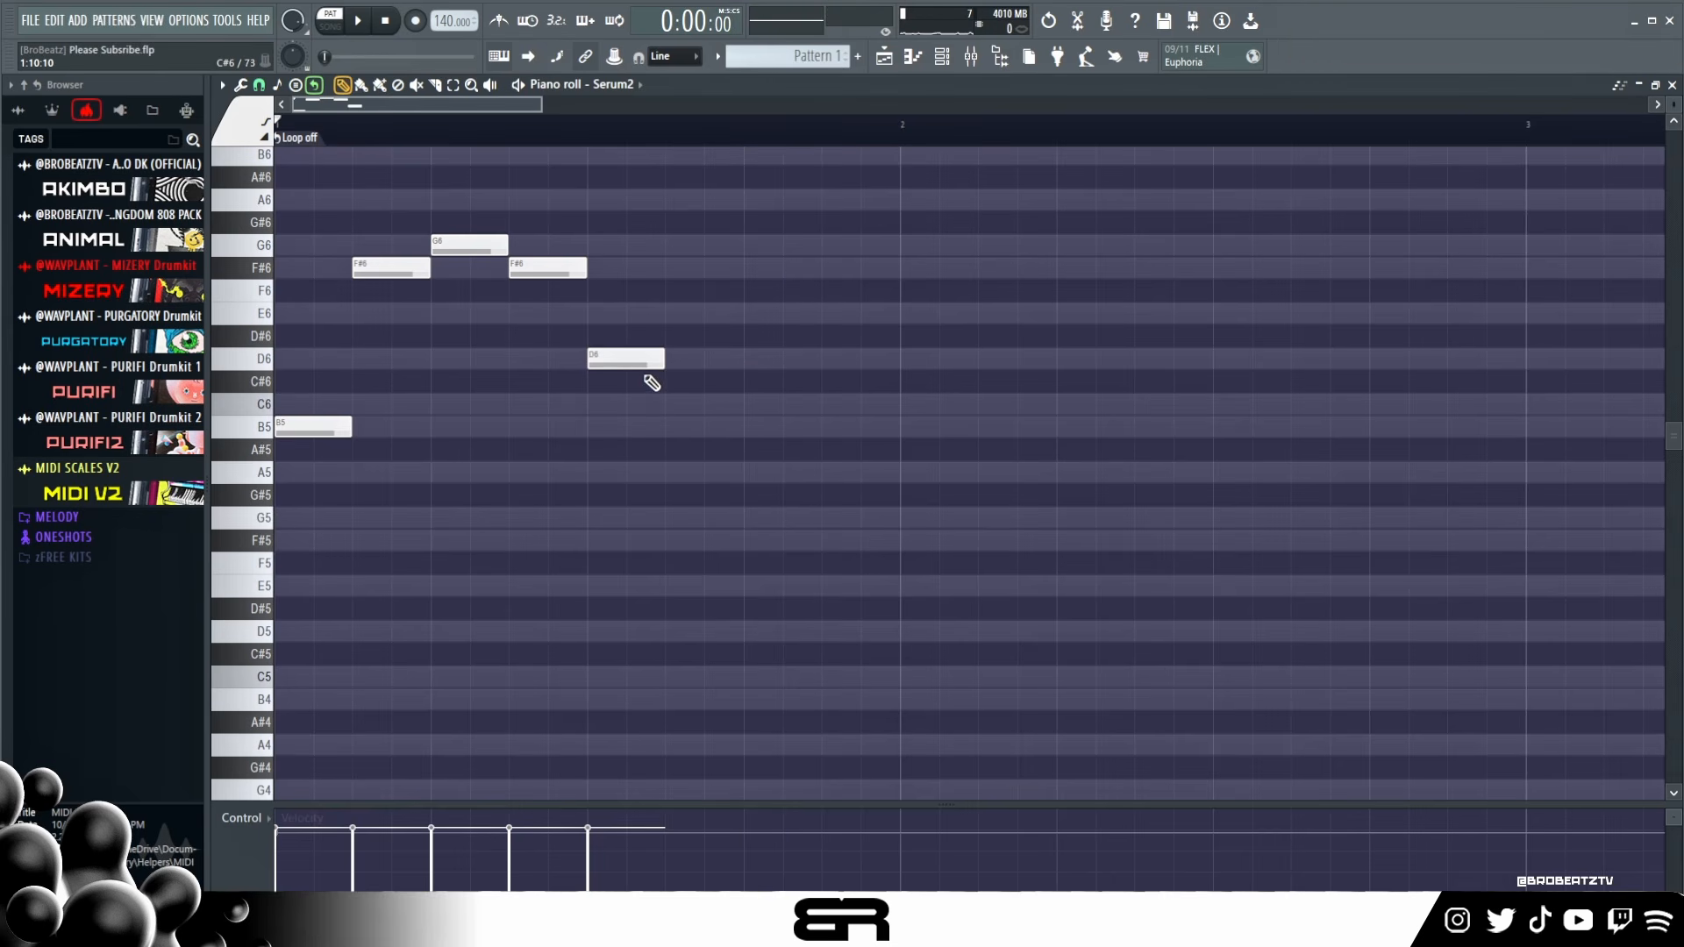
- Move the D6 note half a beat later, add a B5 note on beat 4, and play the melody back
left_click_drag(635, 359, 714, 361)
left_click(752, 428)
key("space")
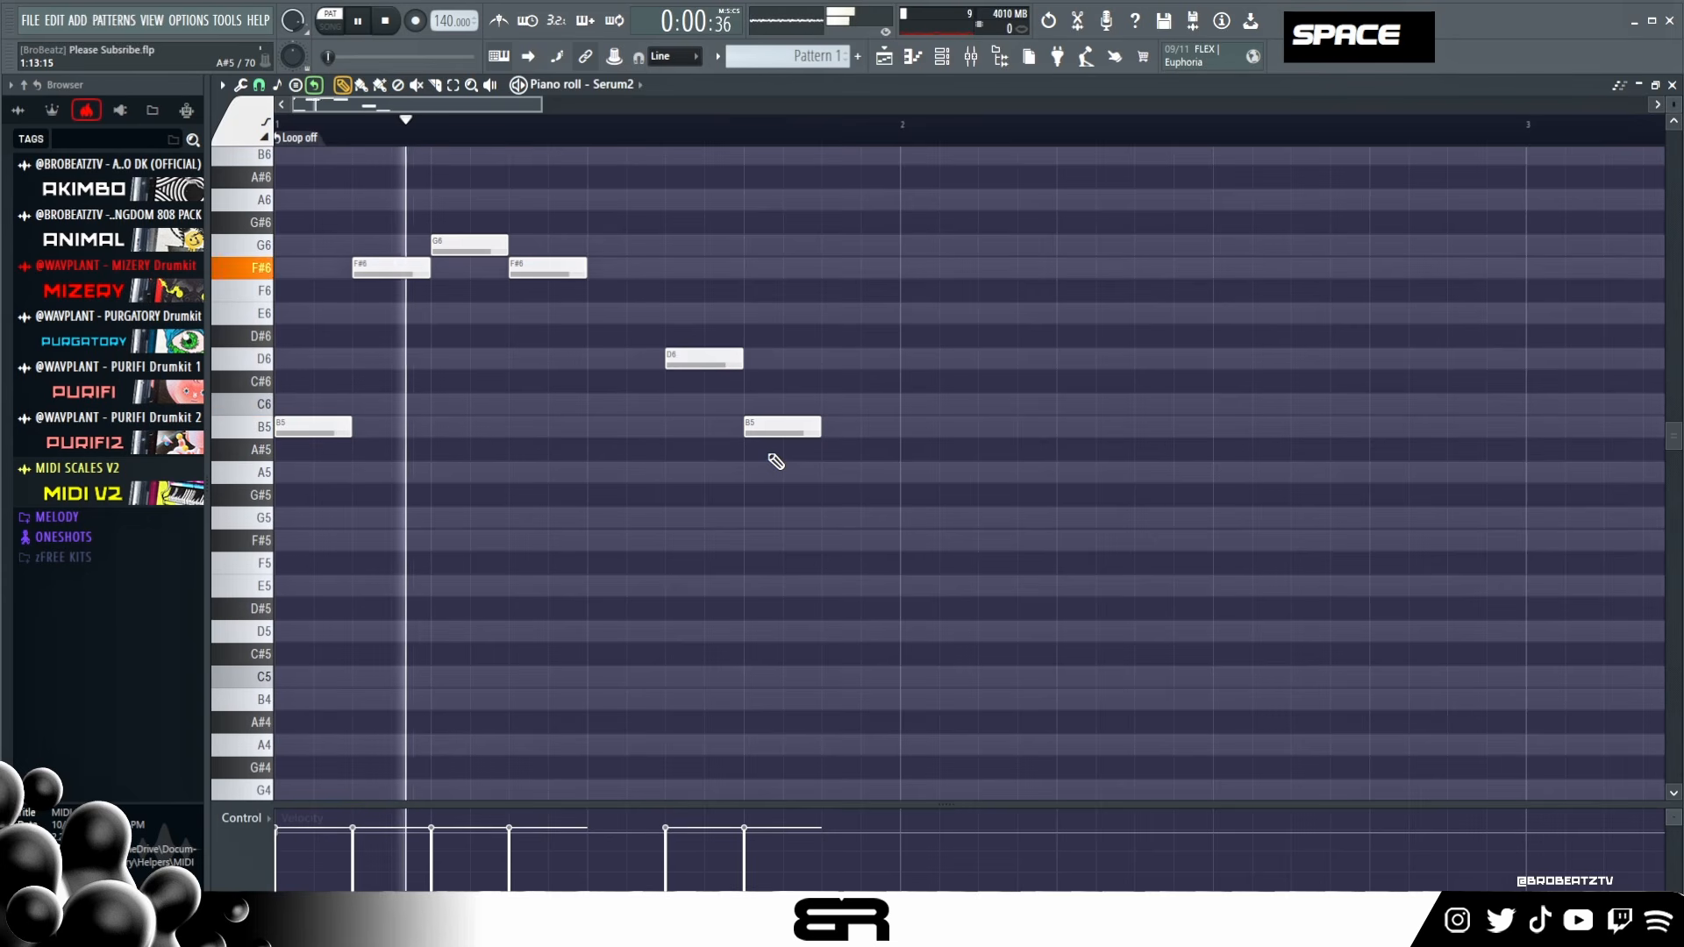
key("space")
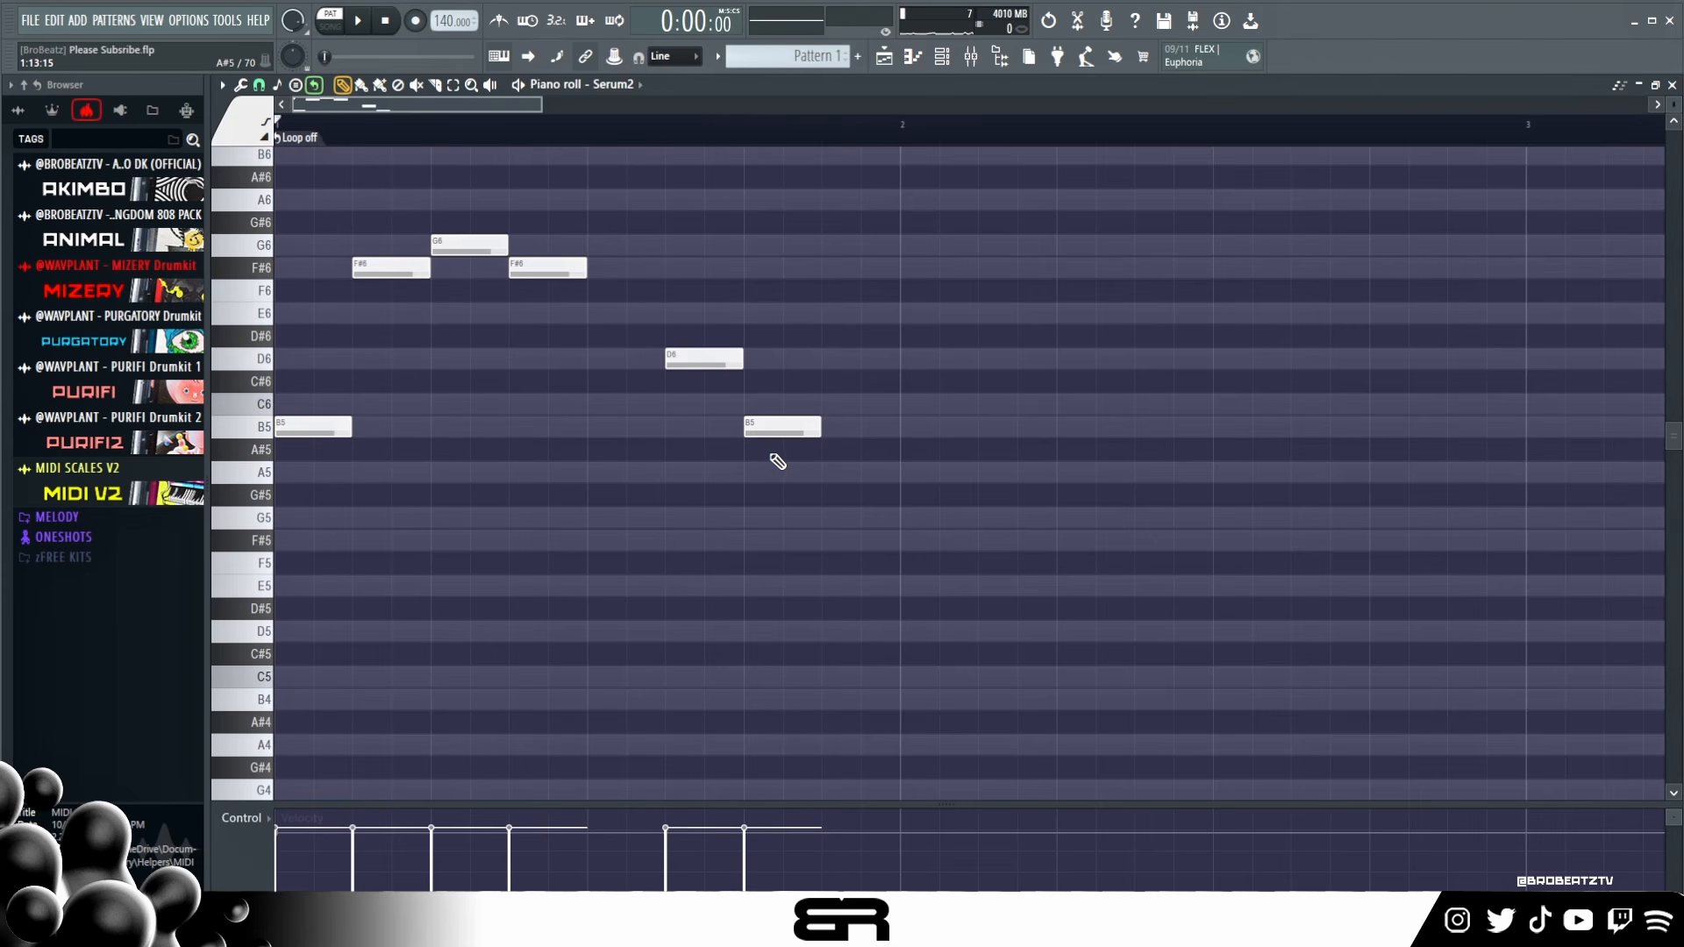
mouse_move(539, 111)
left_mouse_down()
mouse_move(801, 188)
mouse_move(544, 188)
mouse_move(569, 196)
left_mouse_up()
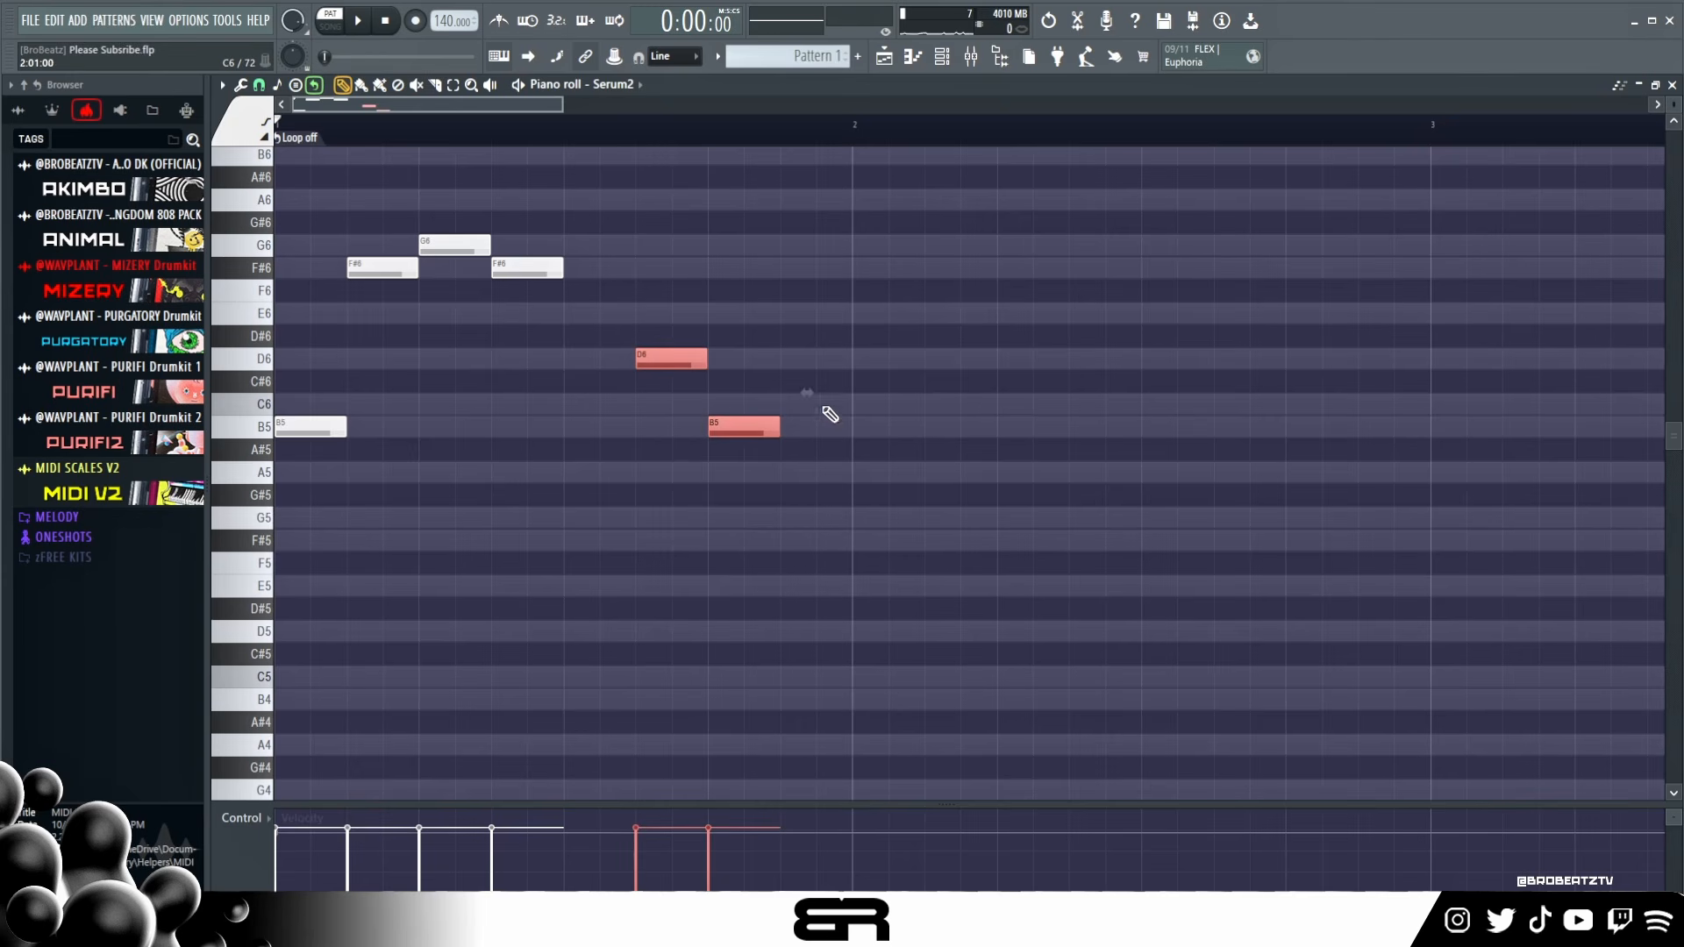
right_click(522, 397)
left_click_drag(625, 273, 465, 246)
right_click(708, 508)
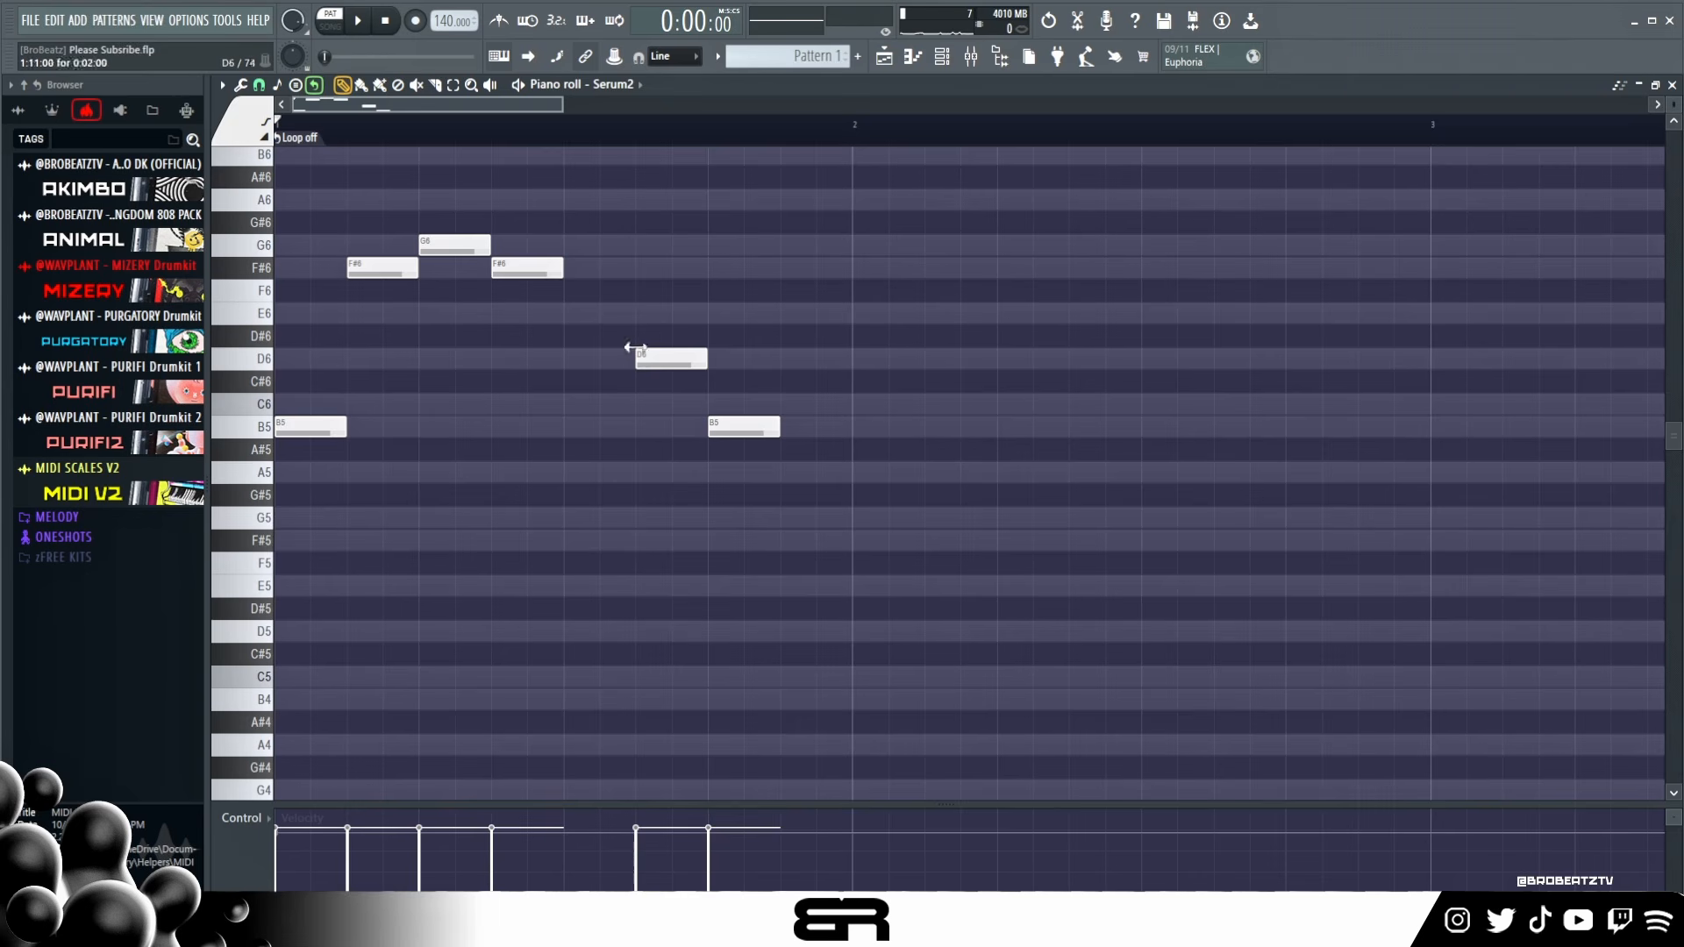
- Mark the time range covering the second half of bar 2 as the spot for the melody's ending
left_click_drag(712, 142, 1138, 179)
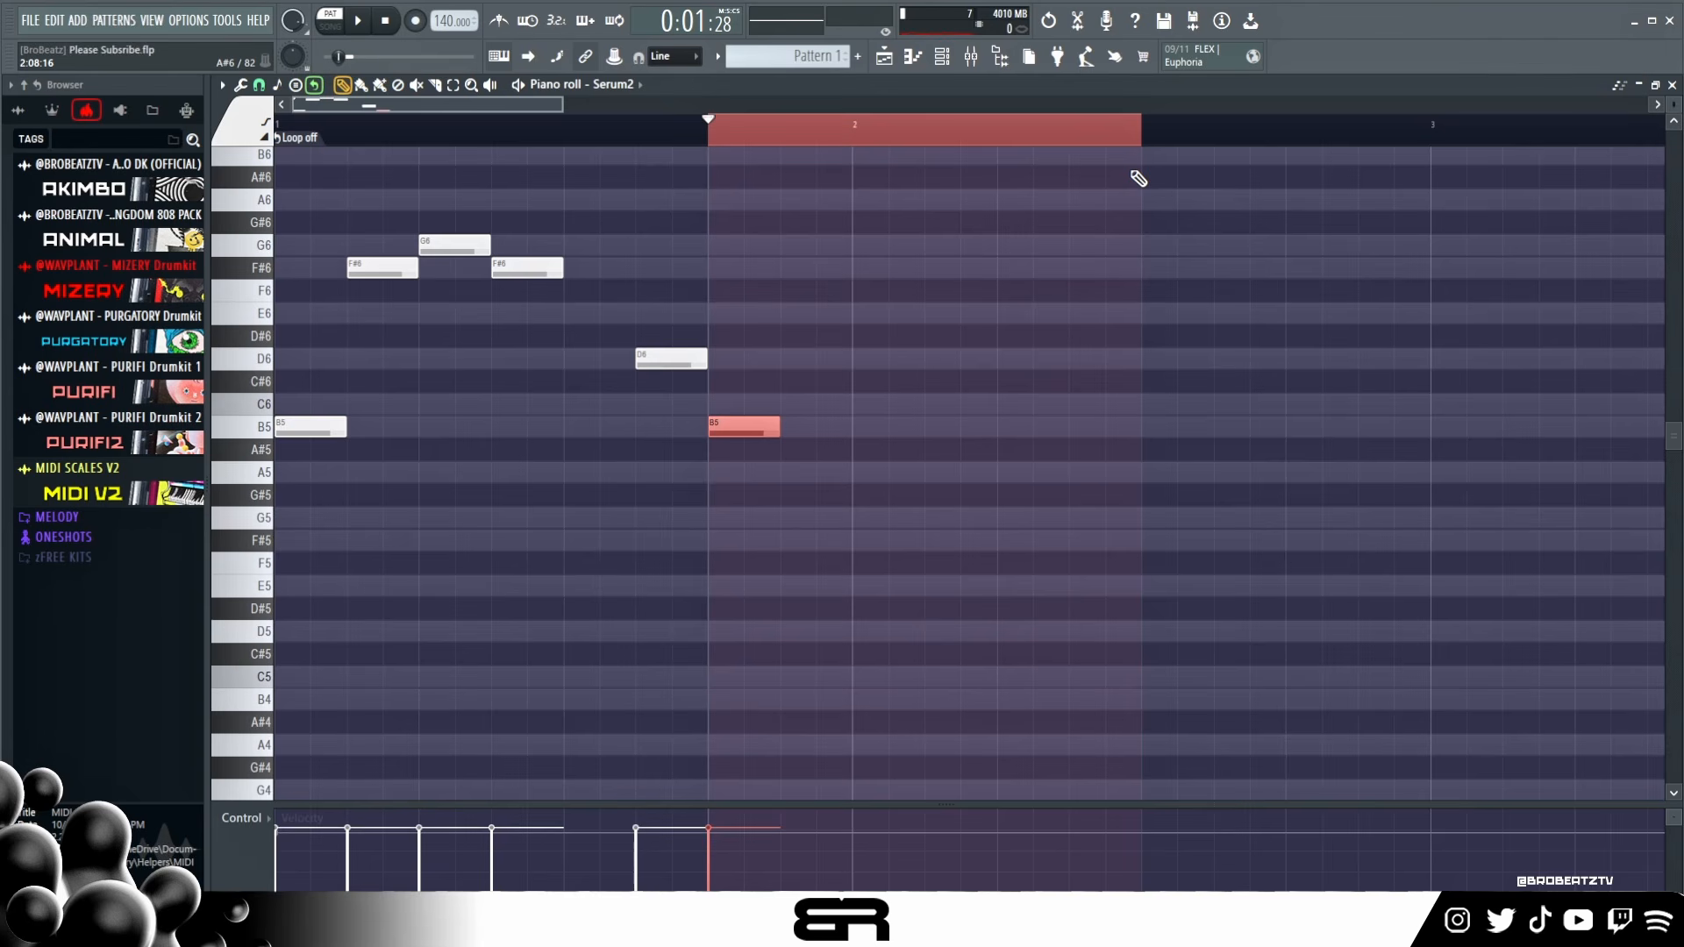
double_click(1142, 139)
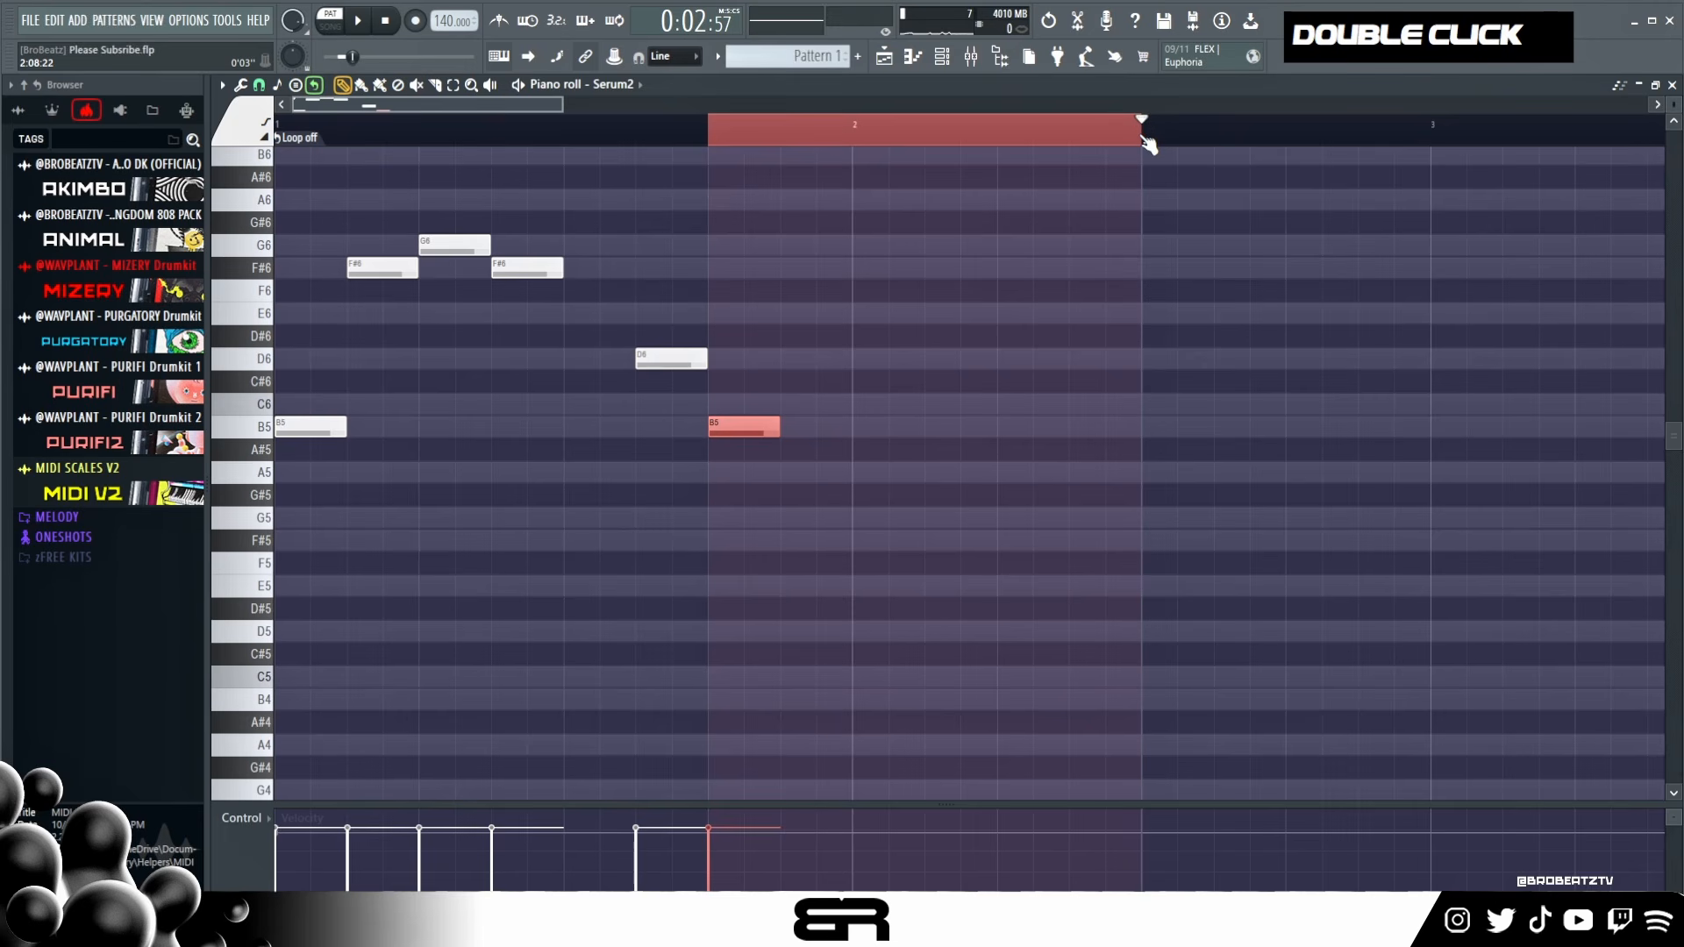
double_click(1144, 140)
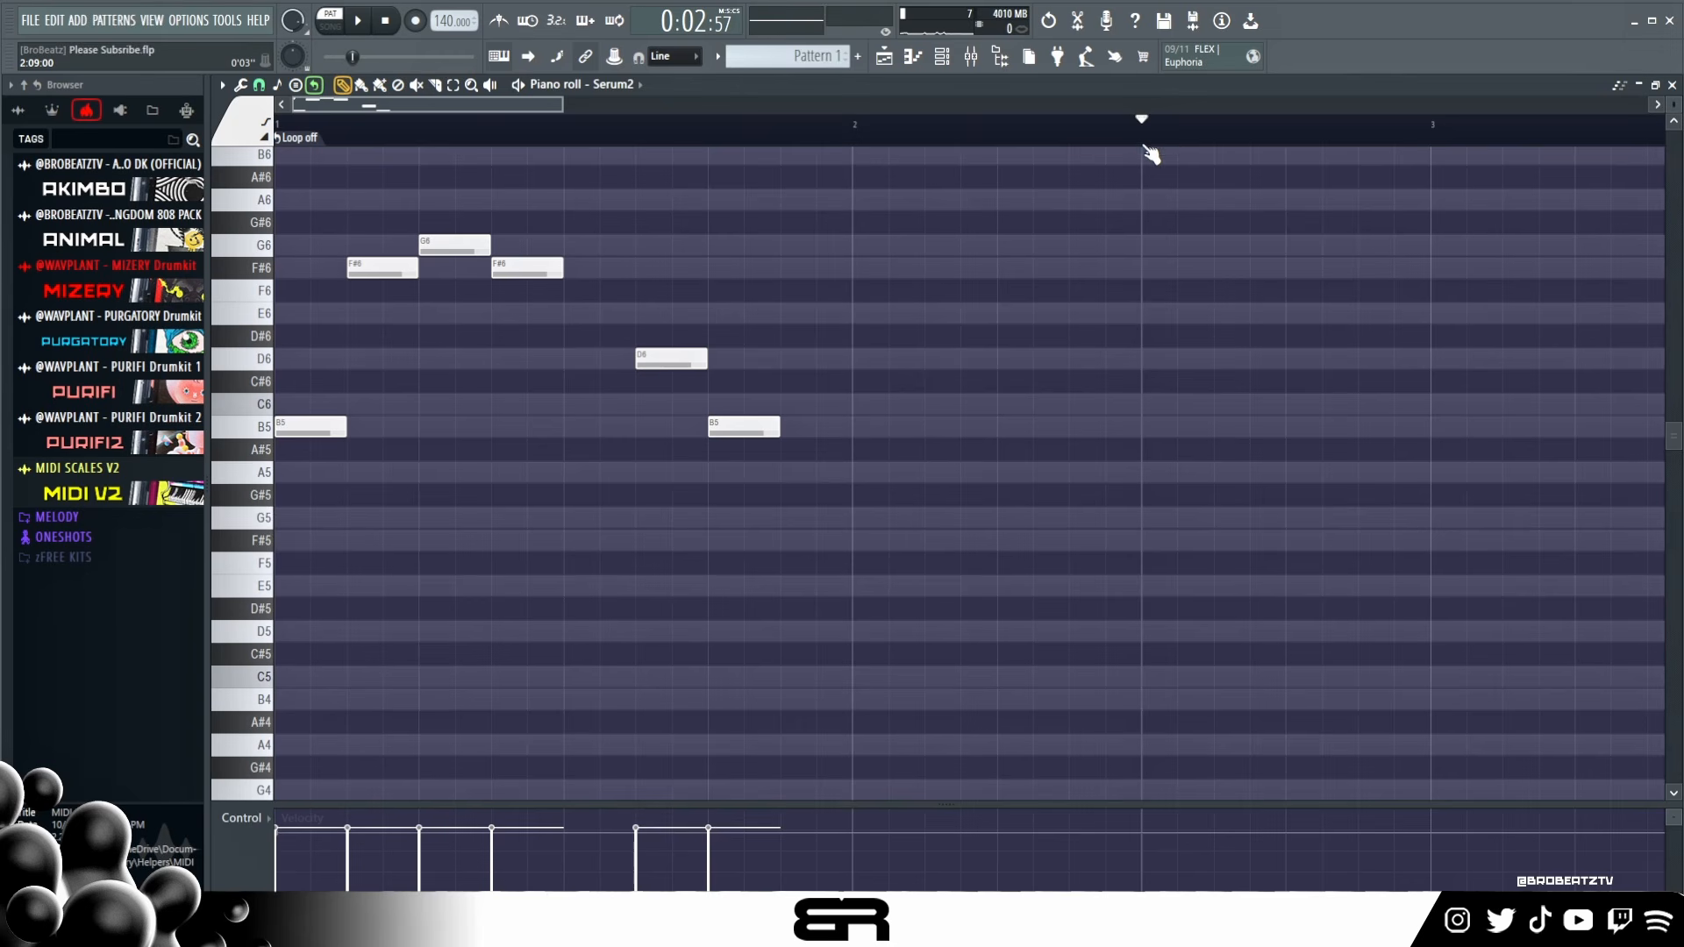
left_click_drag(1144, 140, 1418, 170)
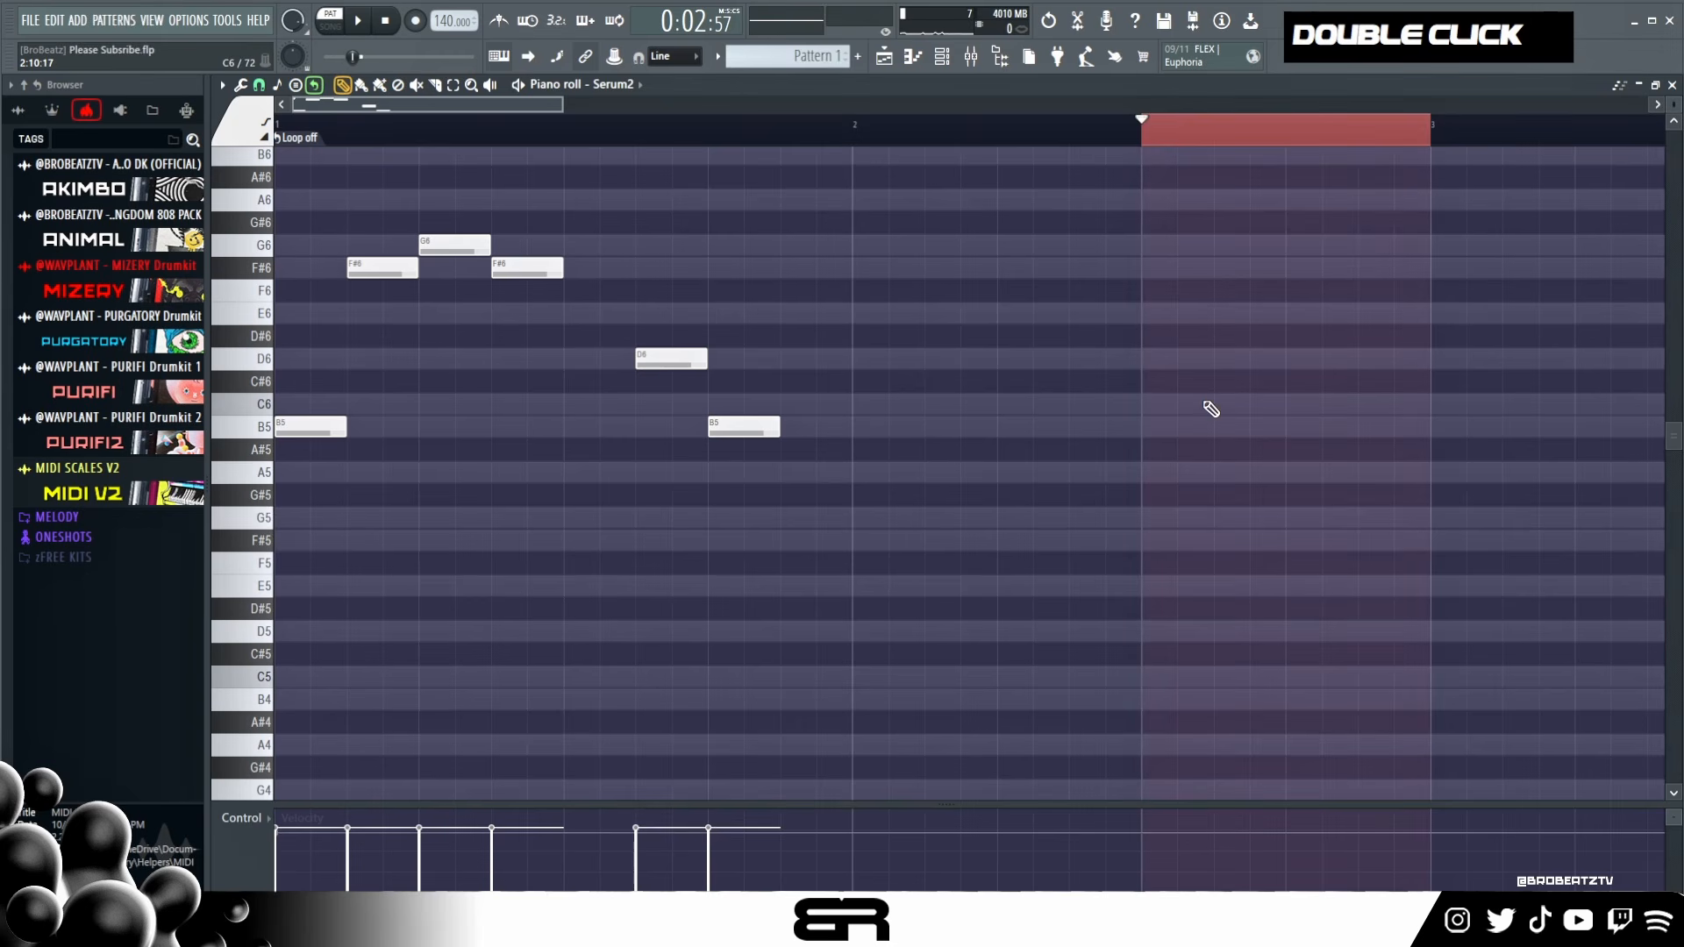
left_click_drag(1439, 128, 253, 172)
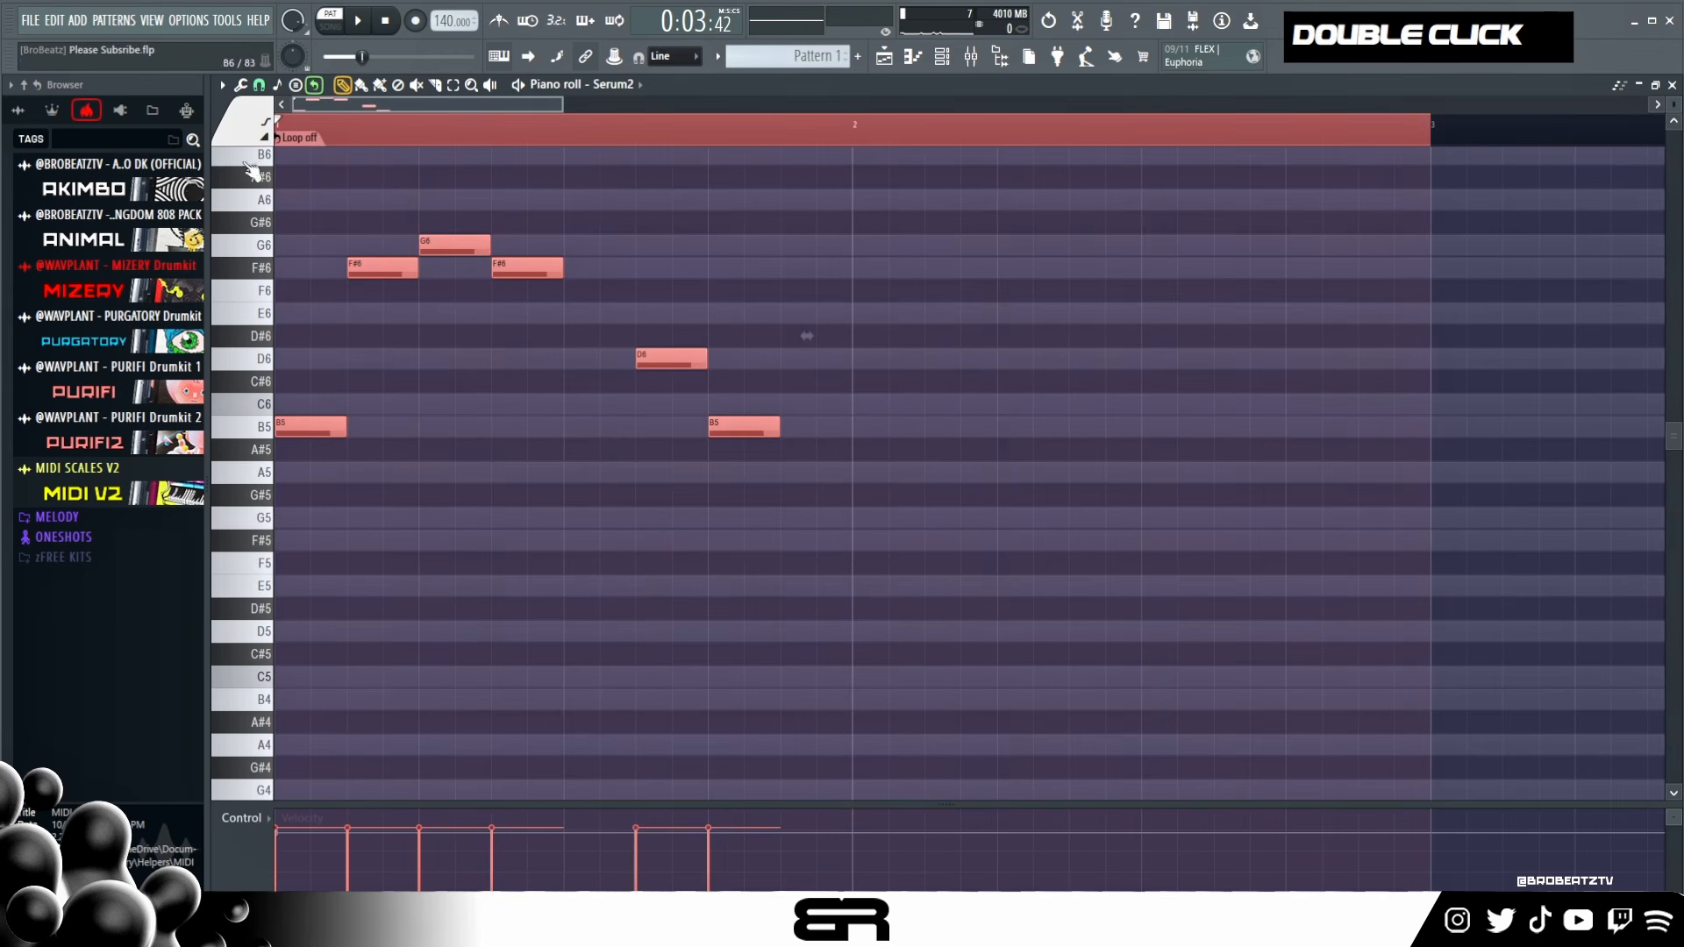
left_click_drag(868, 150, 1444, 176)
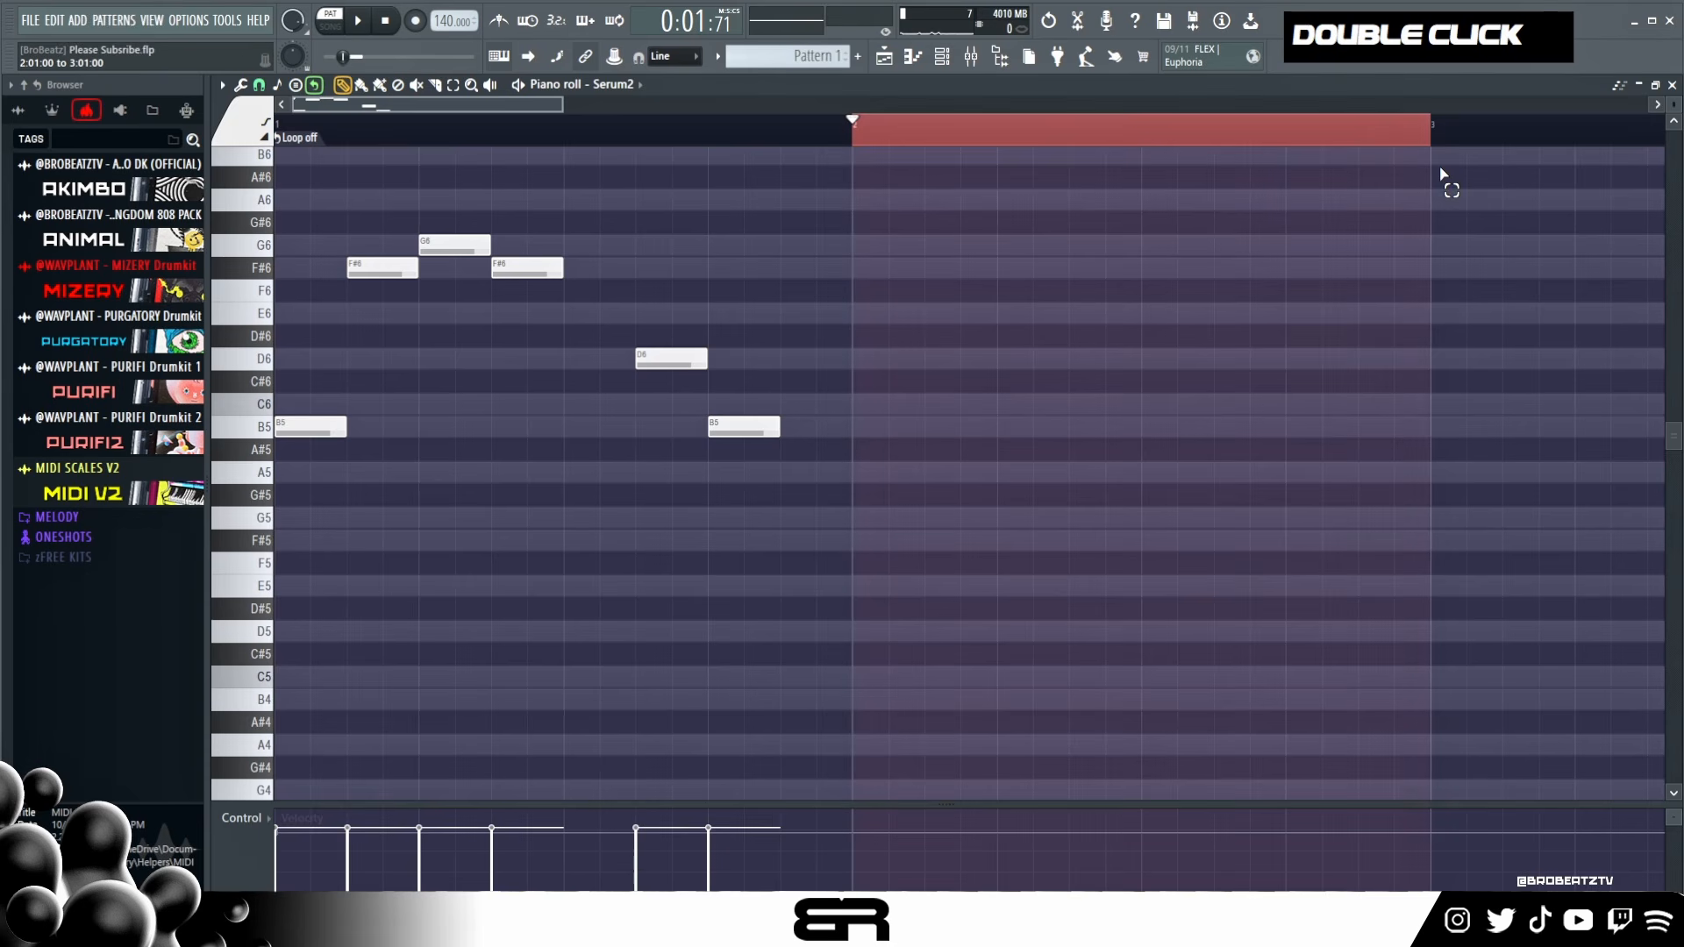
left_click_drag(1143, 155, 1453, 173)
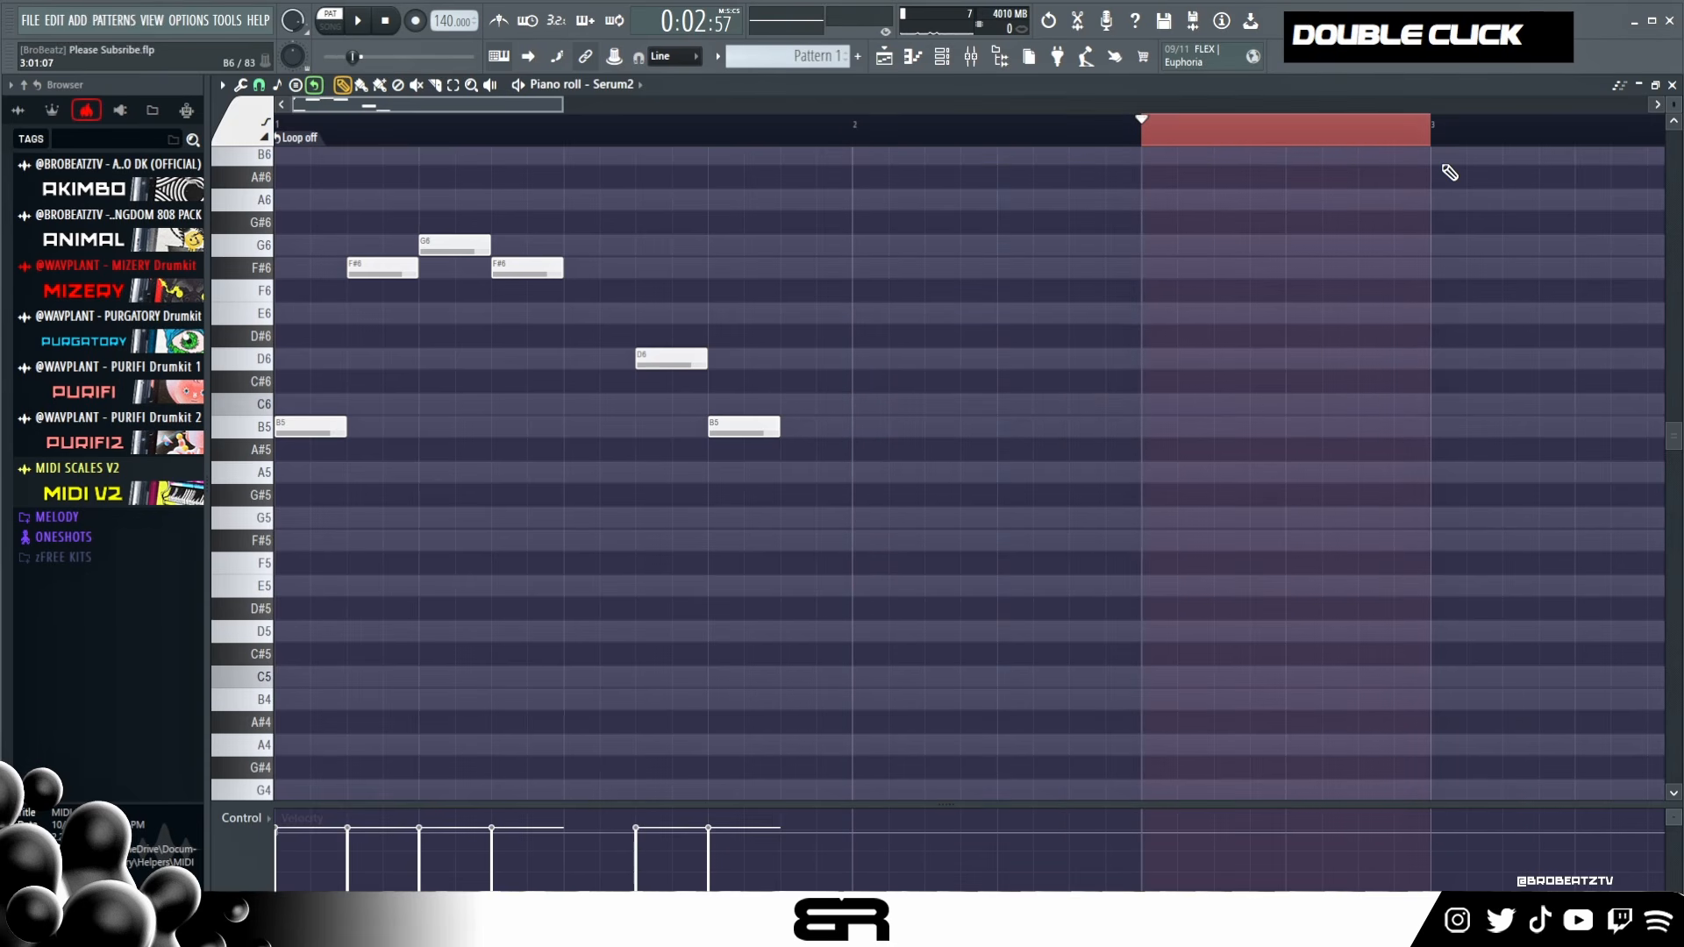
right_click(1186, 380)
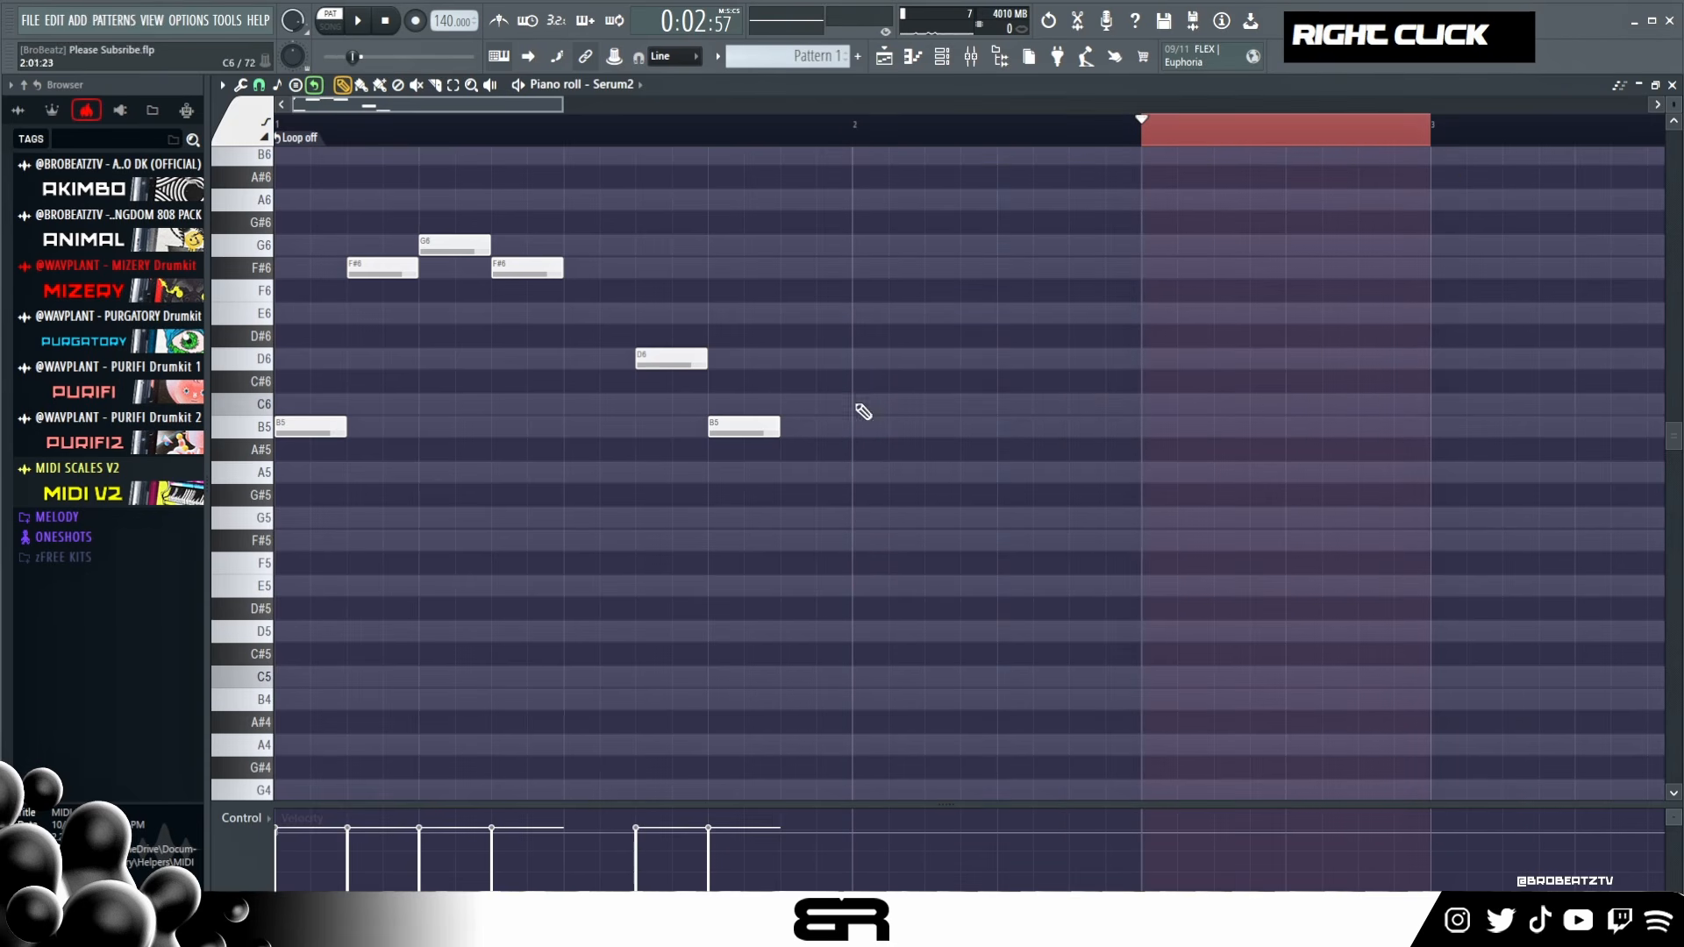
- Copy the last B5 note to place A5, B5 and A5 half a beat apart at the end of bar 2, and play them
left_click(742, 427, "ctrl")
left_click_drag(741, 427, 1310, 474)
left_click(1261, 471)
left_click_drag(1261, 469, 1264, 422)
left_click_drag(1363, 424, 1306, 421)
left_click_drag(1363, 428, 1386, 478)
key("space")
key("space")
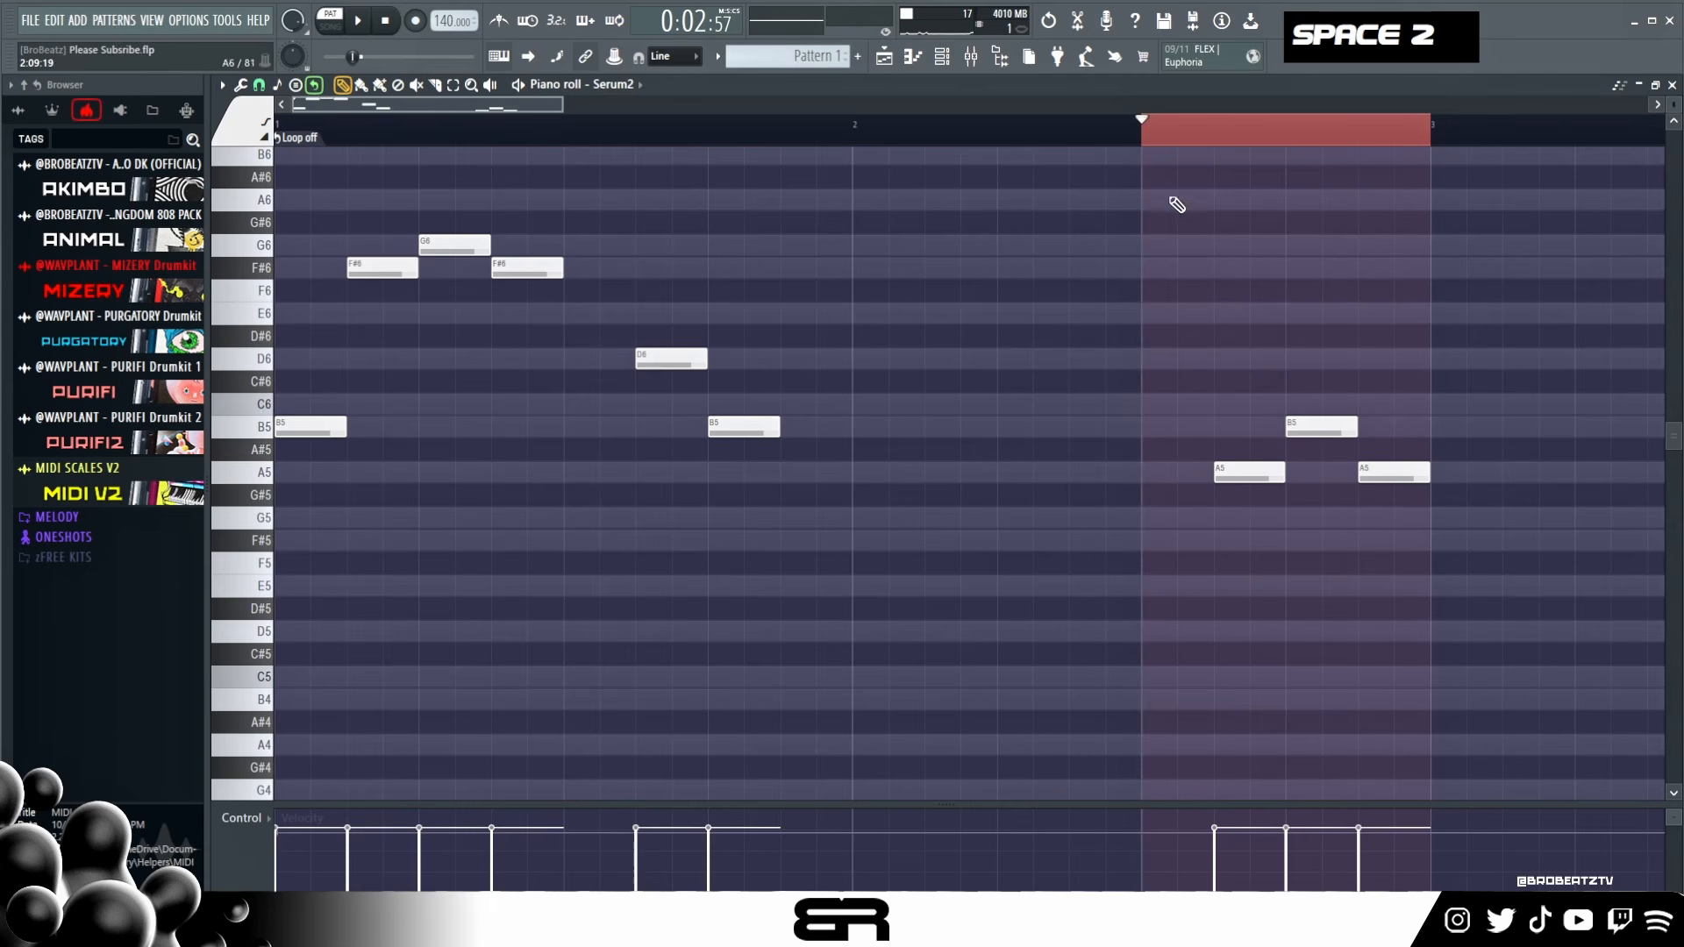
- Clear the time selection, try a B5 note at the start of bar 3 and an A#5 before it, and delete both
double_click(1176, 124)
left_click(1237, 469, "ctrl")
mouse_move(1237, 469)
left_mouse_down()
mouse_move(1166, 471)
mouse_move(1241, 474)
left_mouse_up()
right_click(1324, 470)
left_click(318, 427, "ctrl")
left_click_drag(318, 427, 1474, 426)
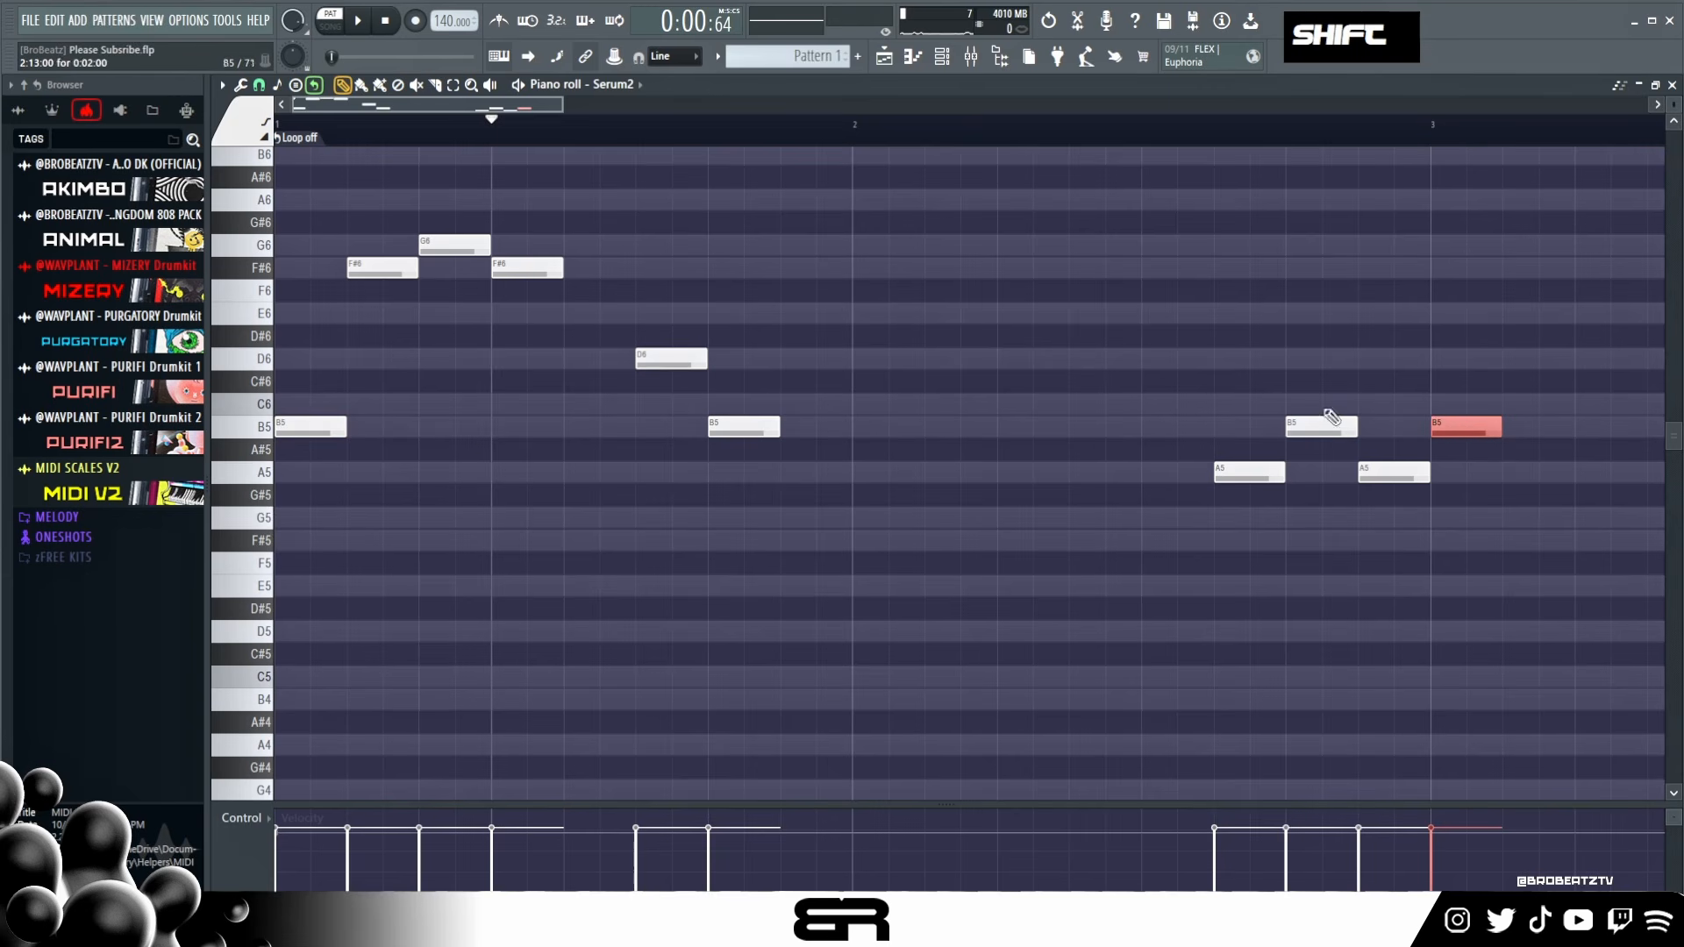
double_click(1416, 496)
right_click(1417, 502)
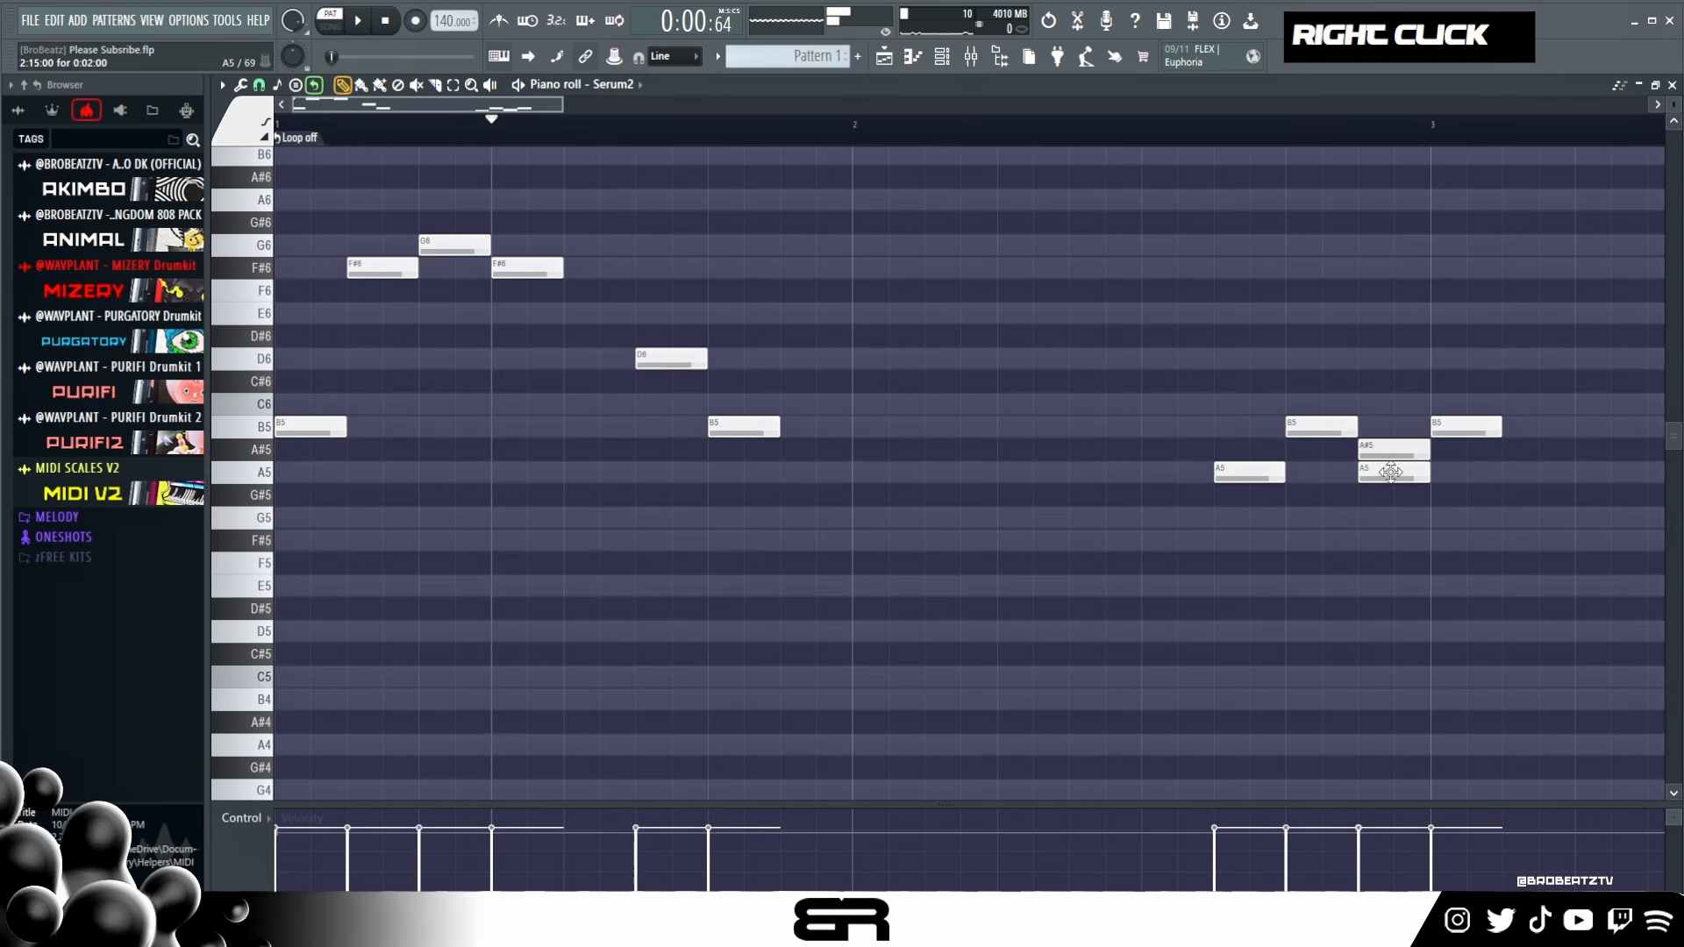
right_click(1472, 431)
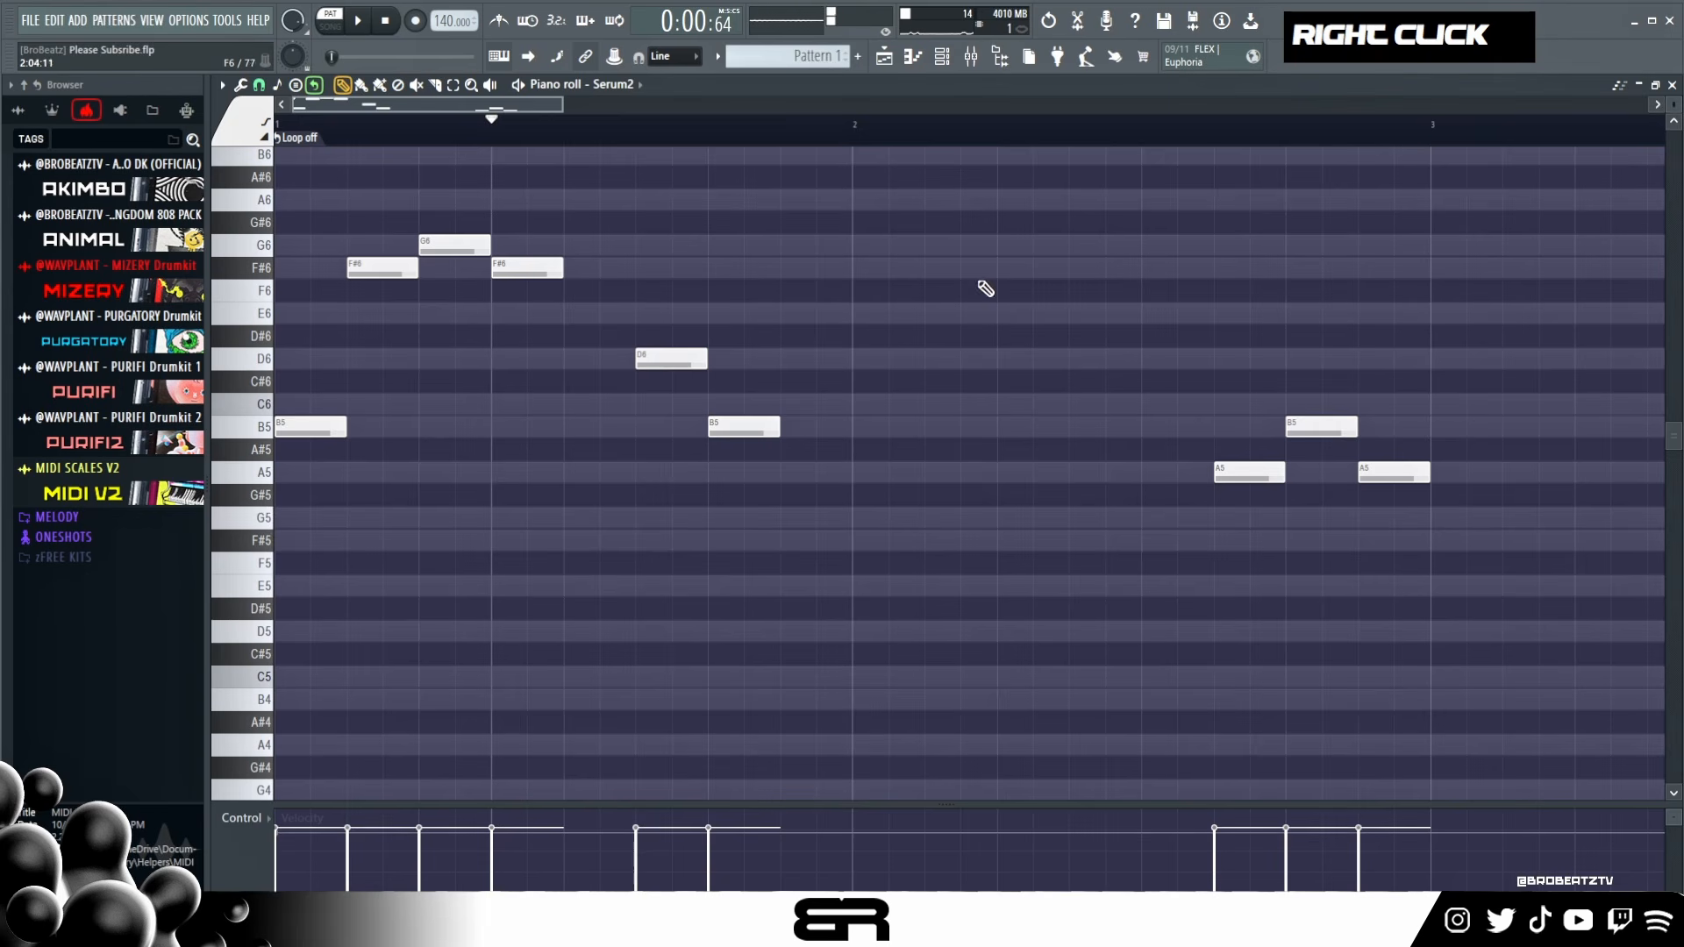
- Select the two-bar range, play the melody back from the start, and clear the selection
double_click(1432, 130)
key("space")
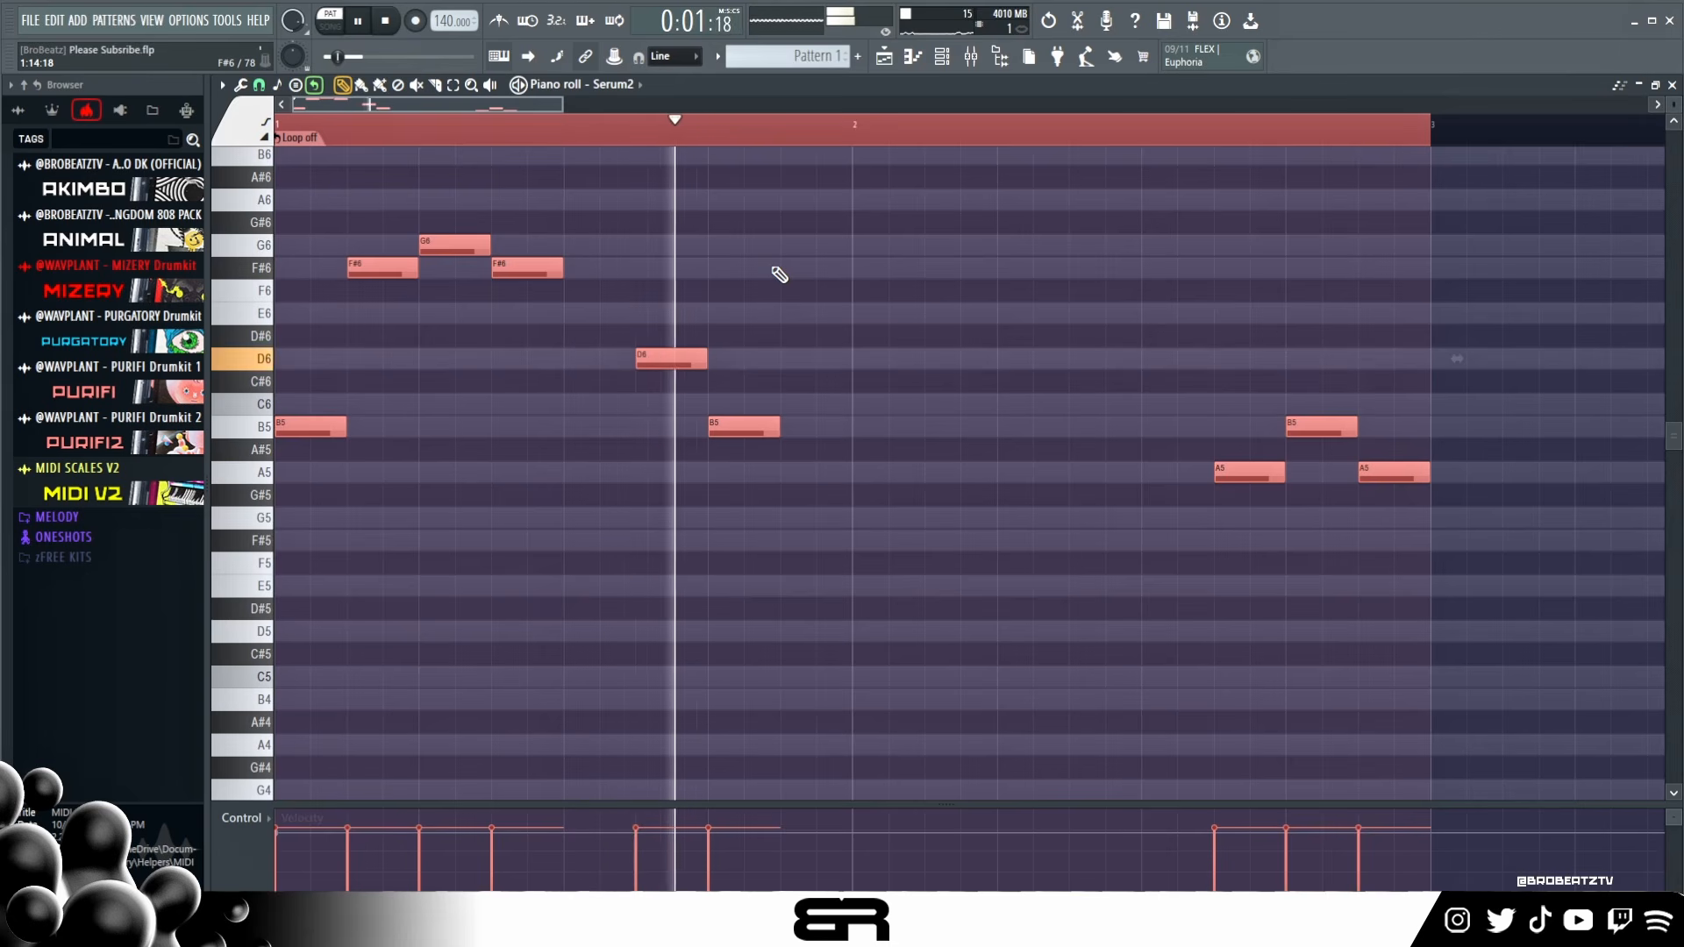
key("space")
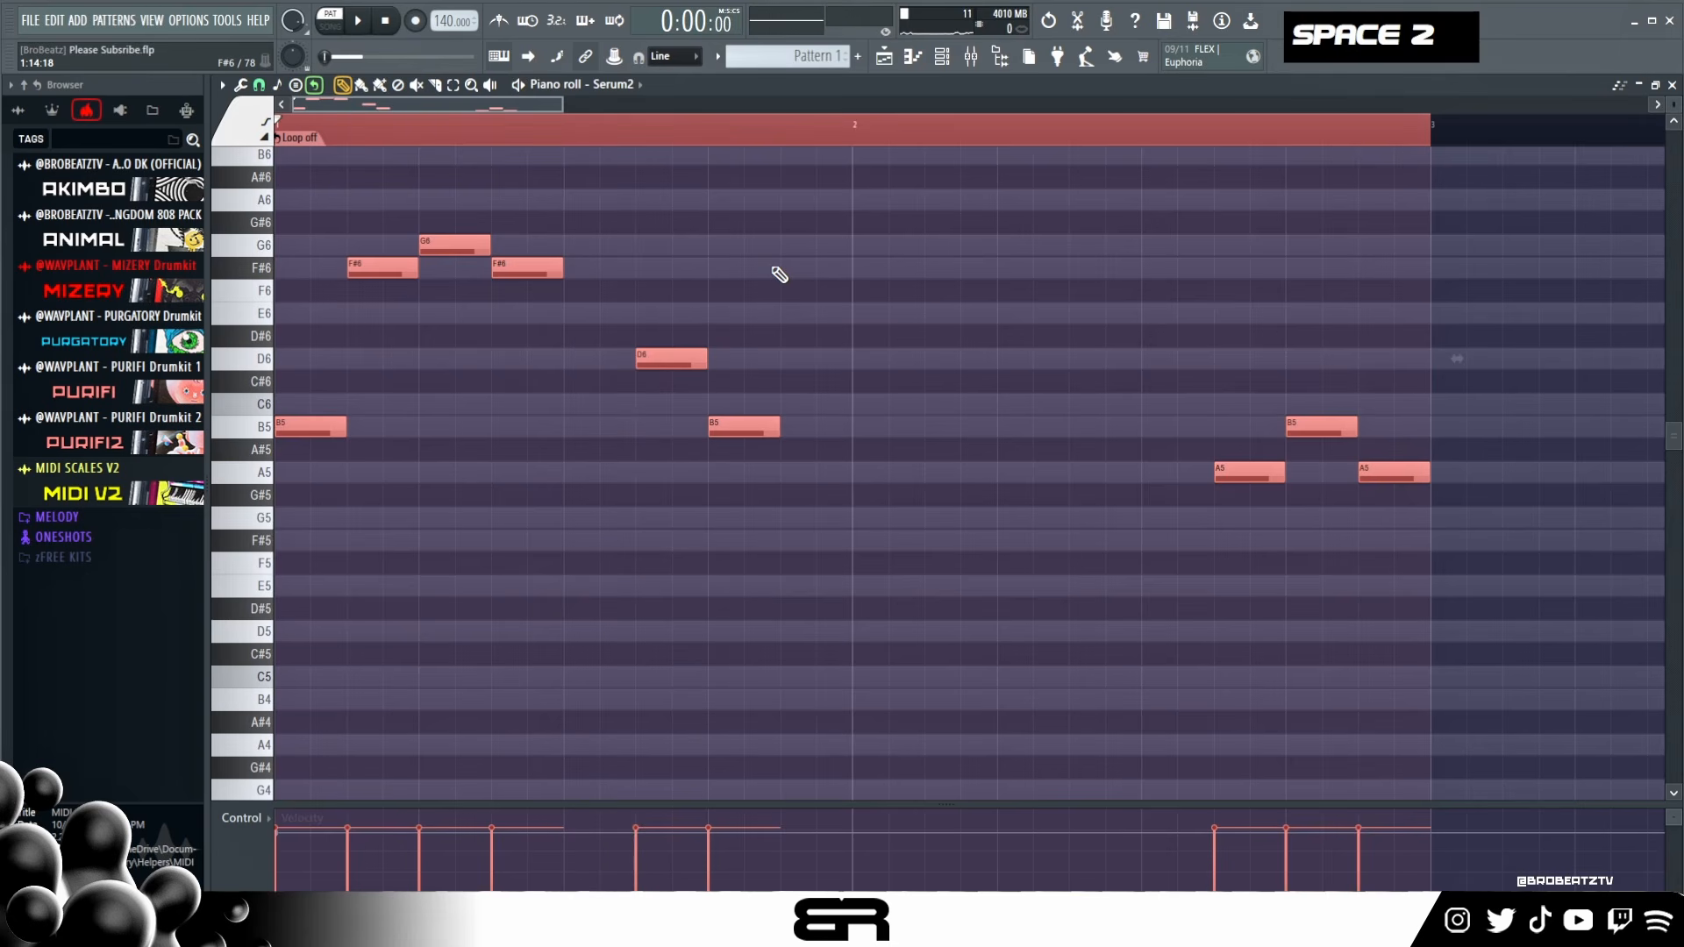
double_click(839, 134)
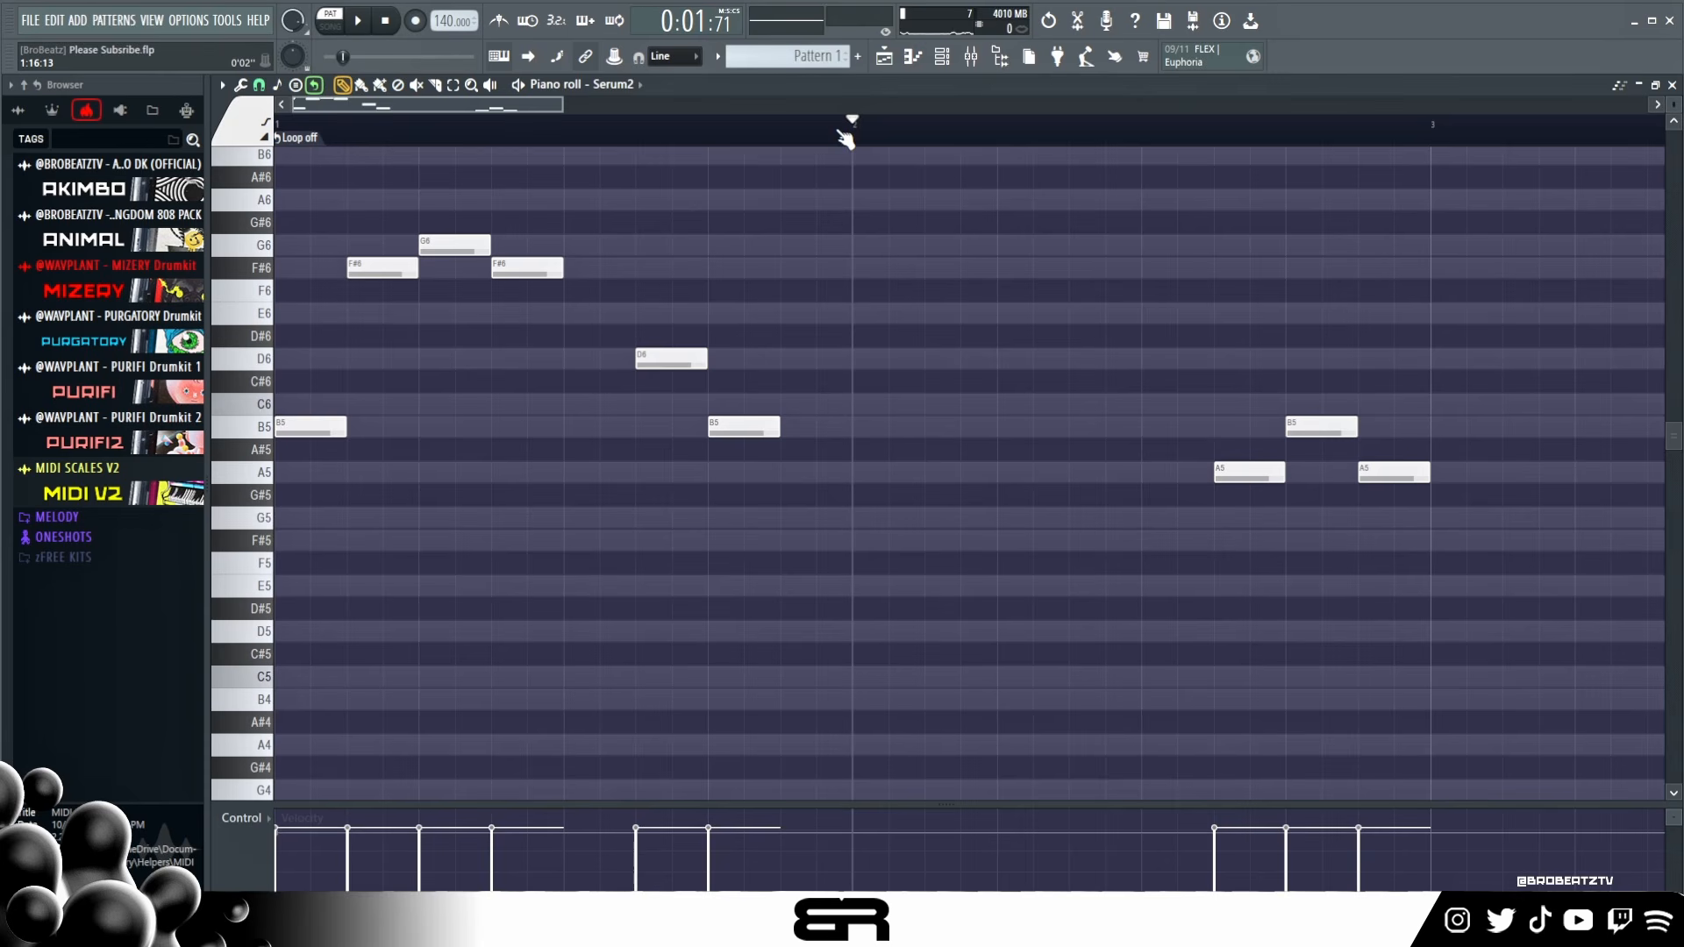
left_click(294, 134)
scroll(590, 289, "down", 2)
scroll(598, 293, "up", 2)
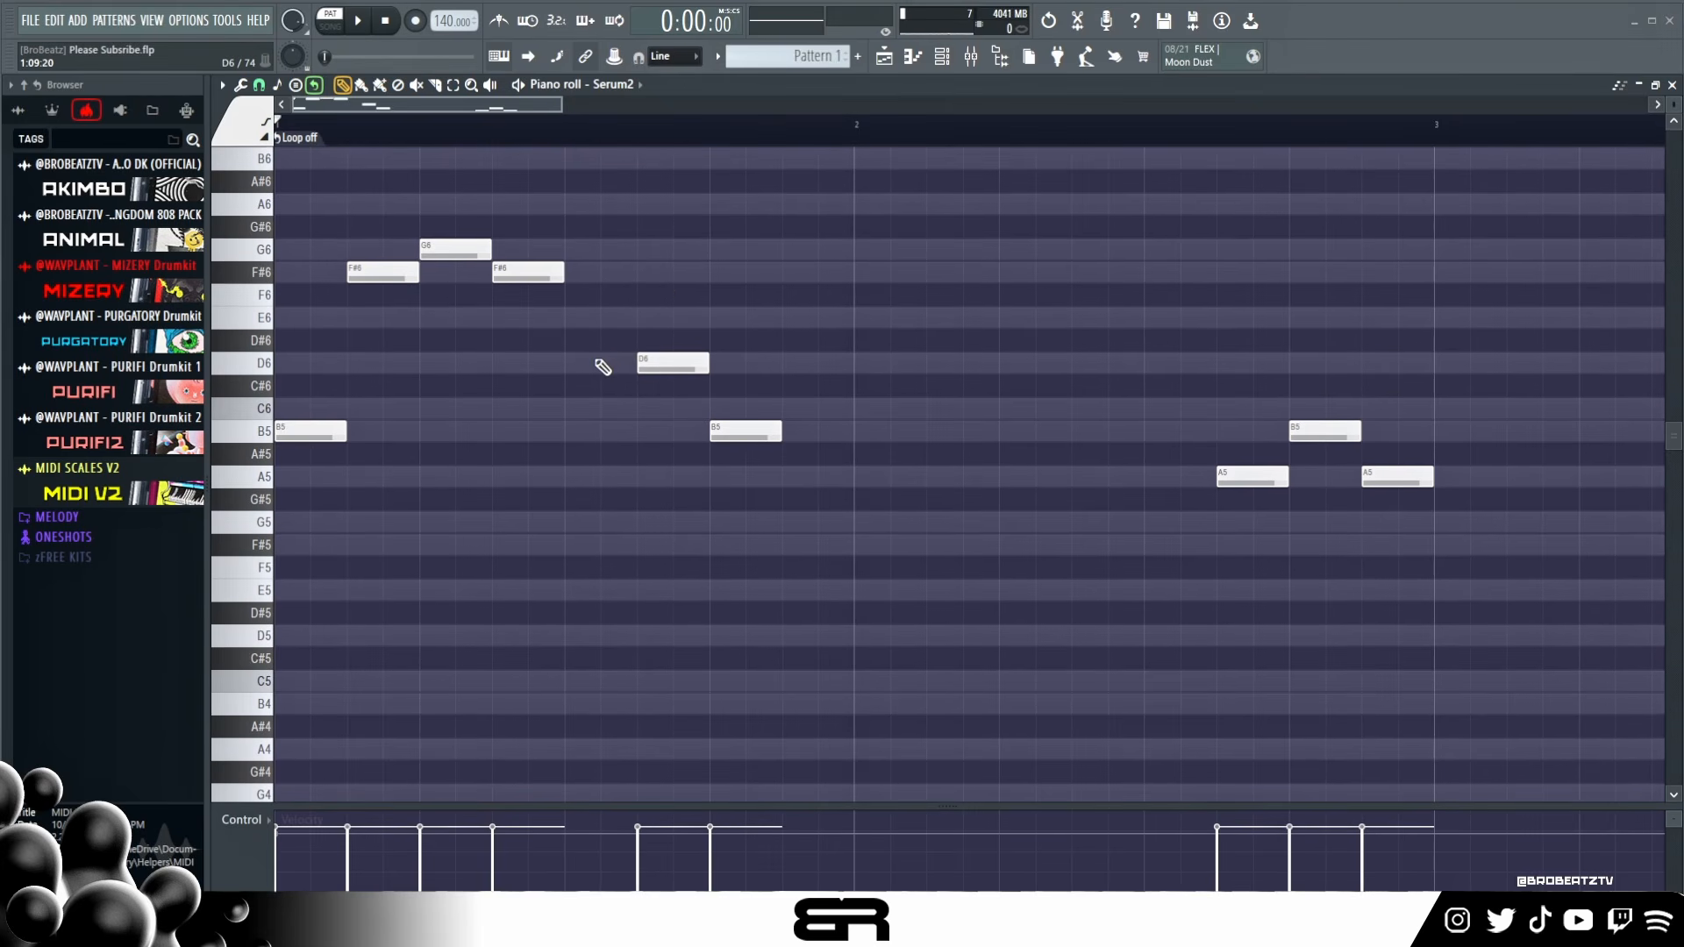
- Try low A4 and B4 bass notes under the first half of bar 1, play them, and delete them
scroll(336, 564, "down", 3)
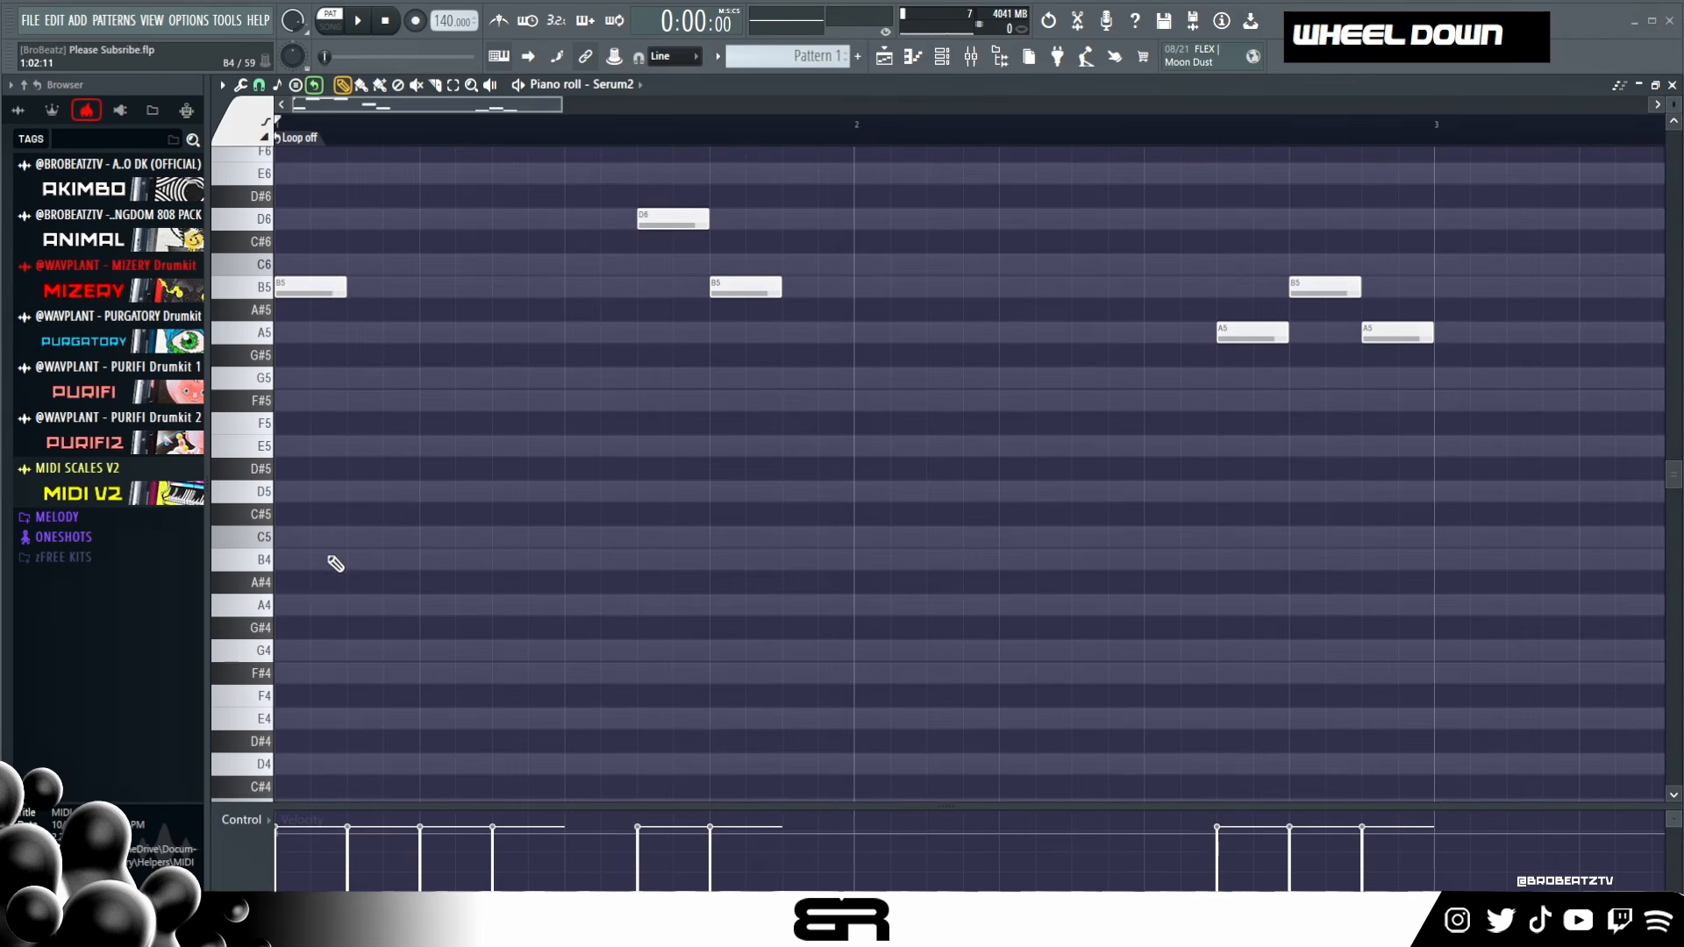
left_click(314, 612)
key("space")
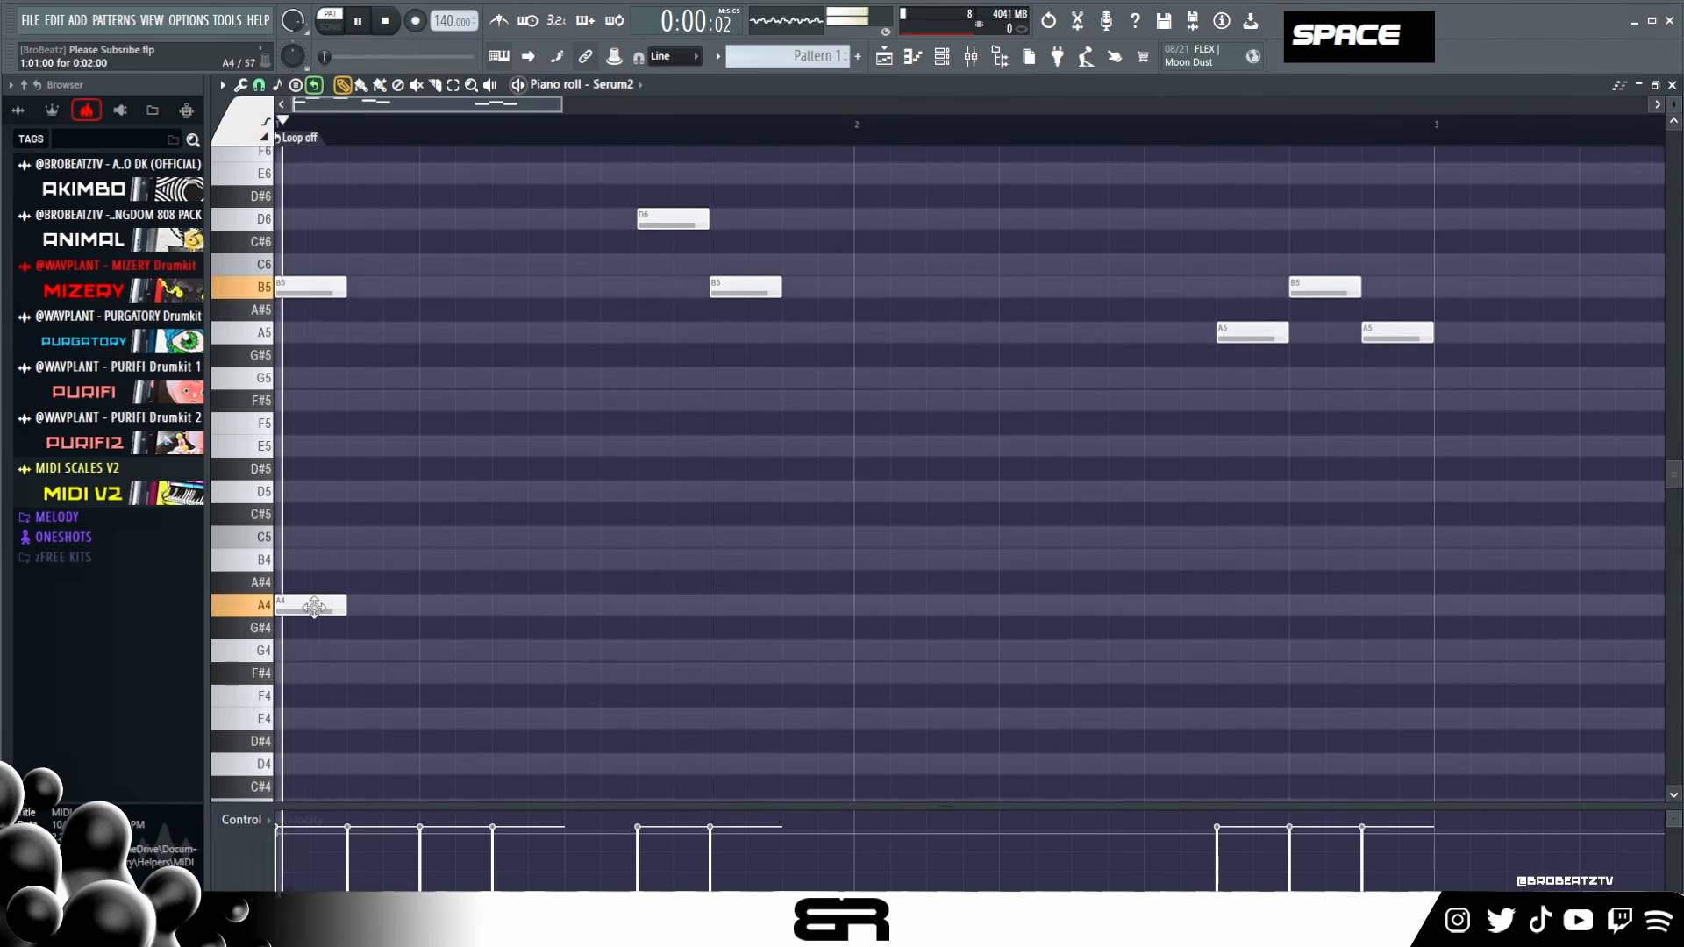
key("space")
key("space")
left_click(536, 563)
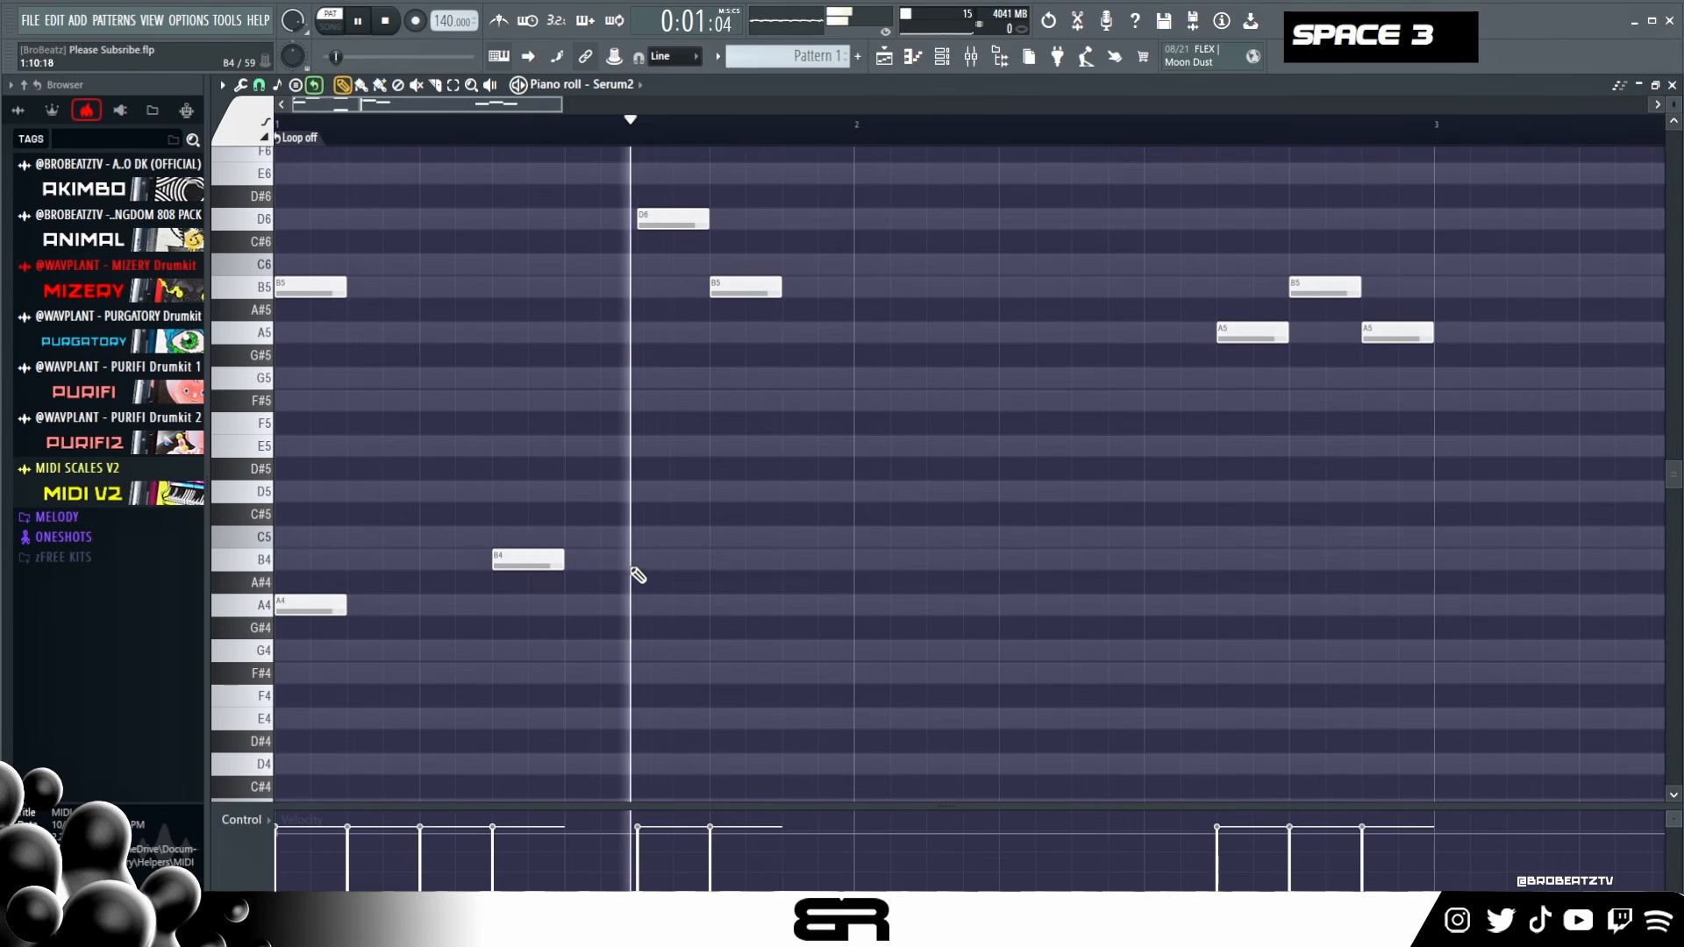
key("space")
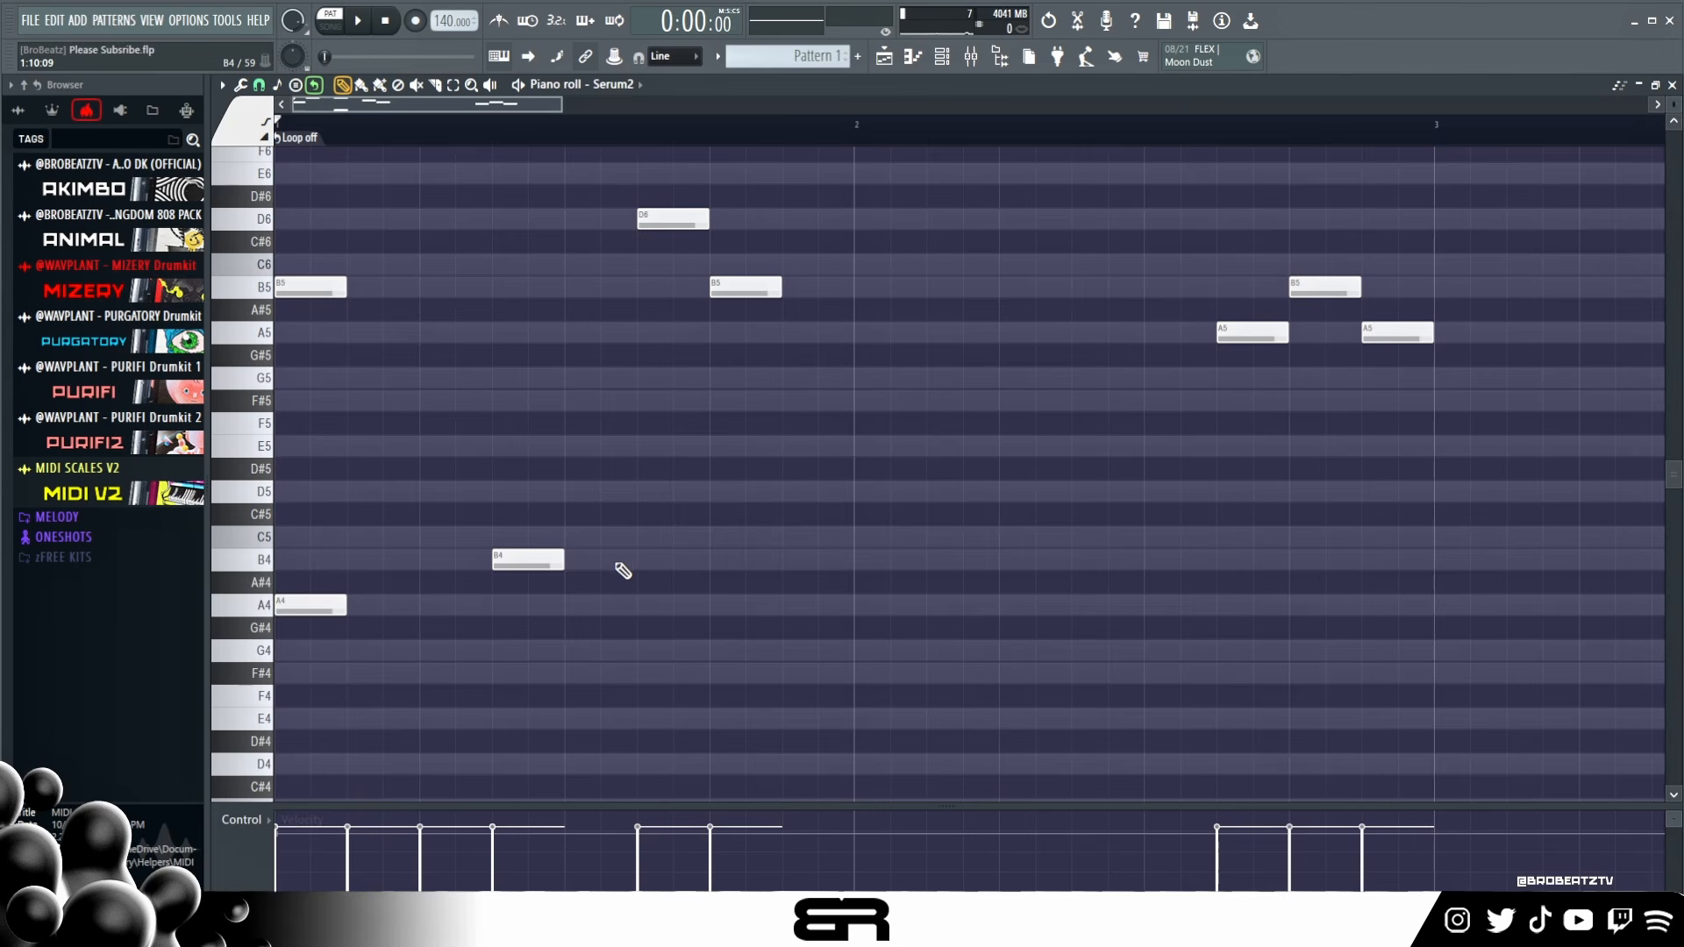
right_click(526, 560)
left_click(320, 607, "ctrl")
left_click_drag(320, 607, 316, 660)
right_click(342, 605)
right_click(333, 673)
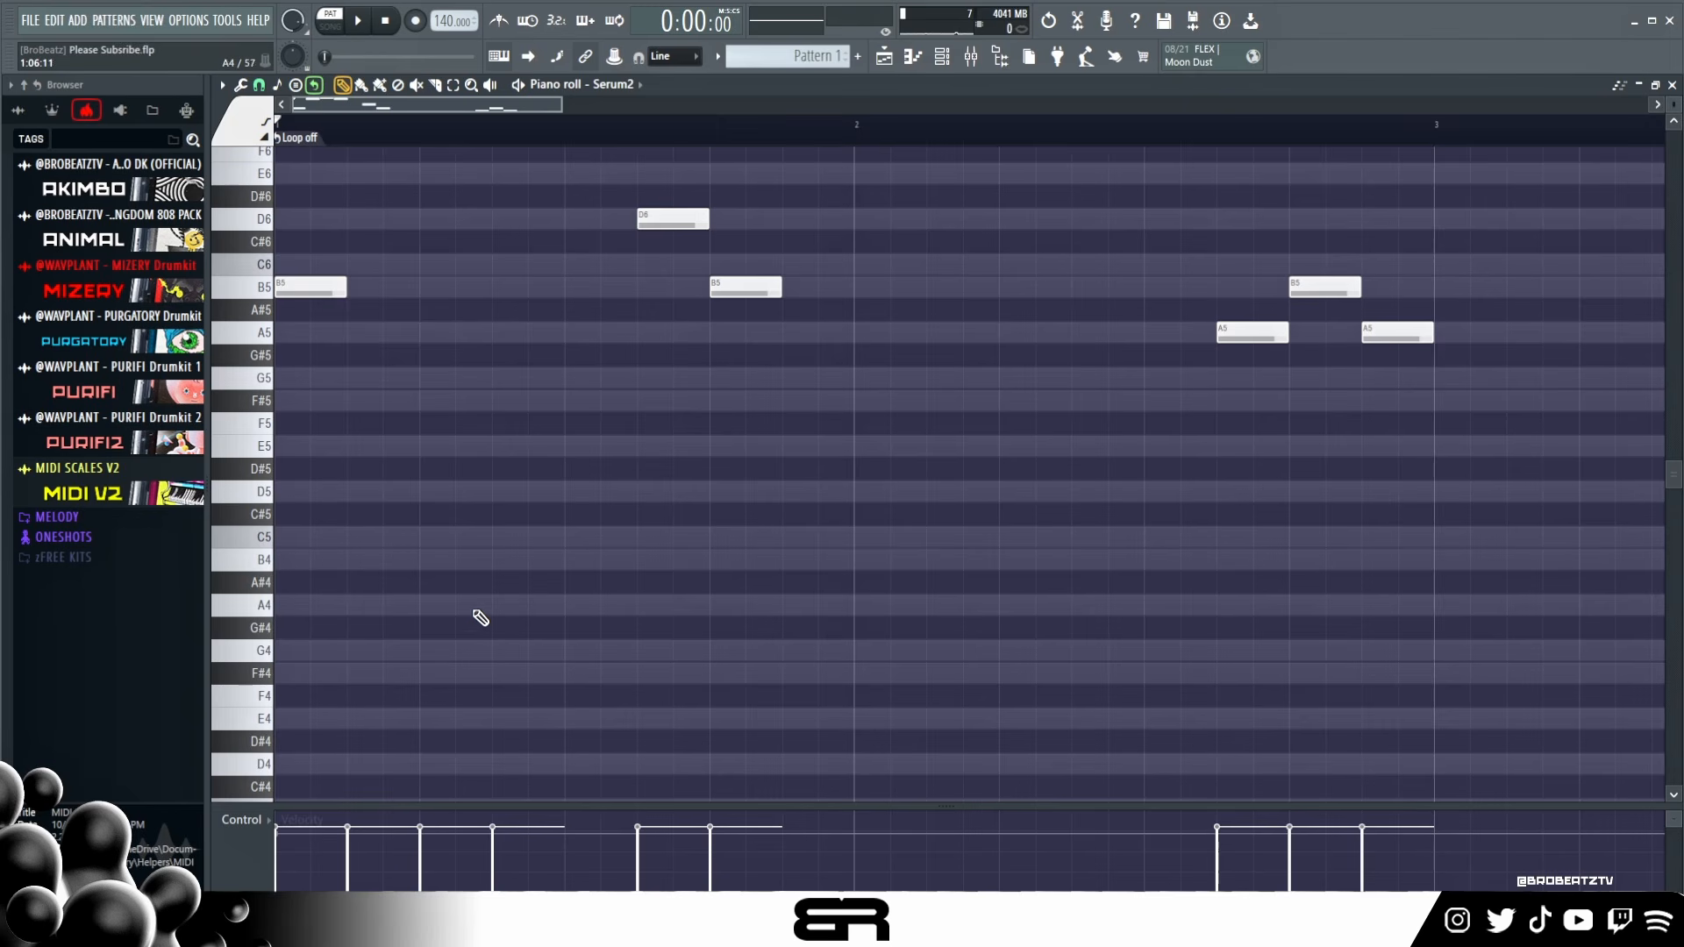
- Stack a C5-E5-G5 chord at the start of bar 1, lower it an octave, and audition it
scroll(431, 460, "up", 3)
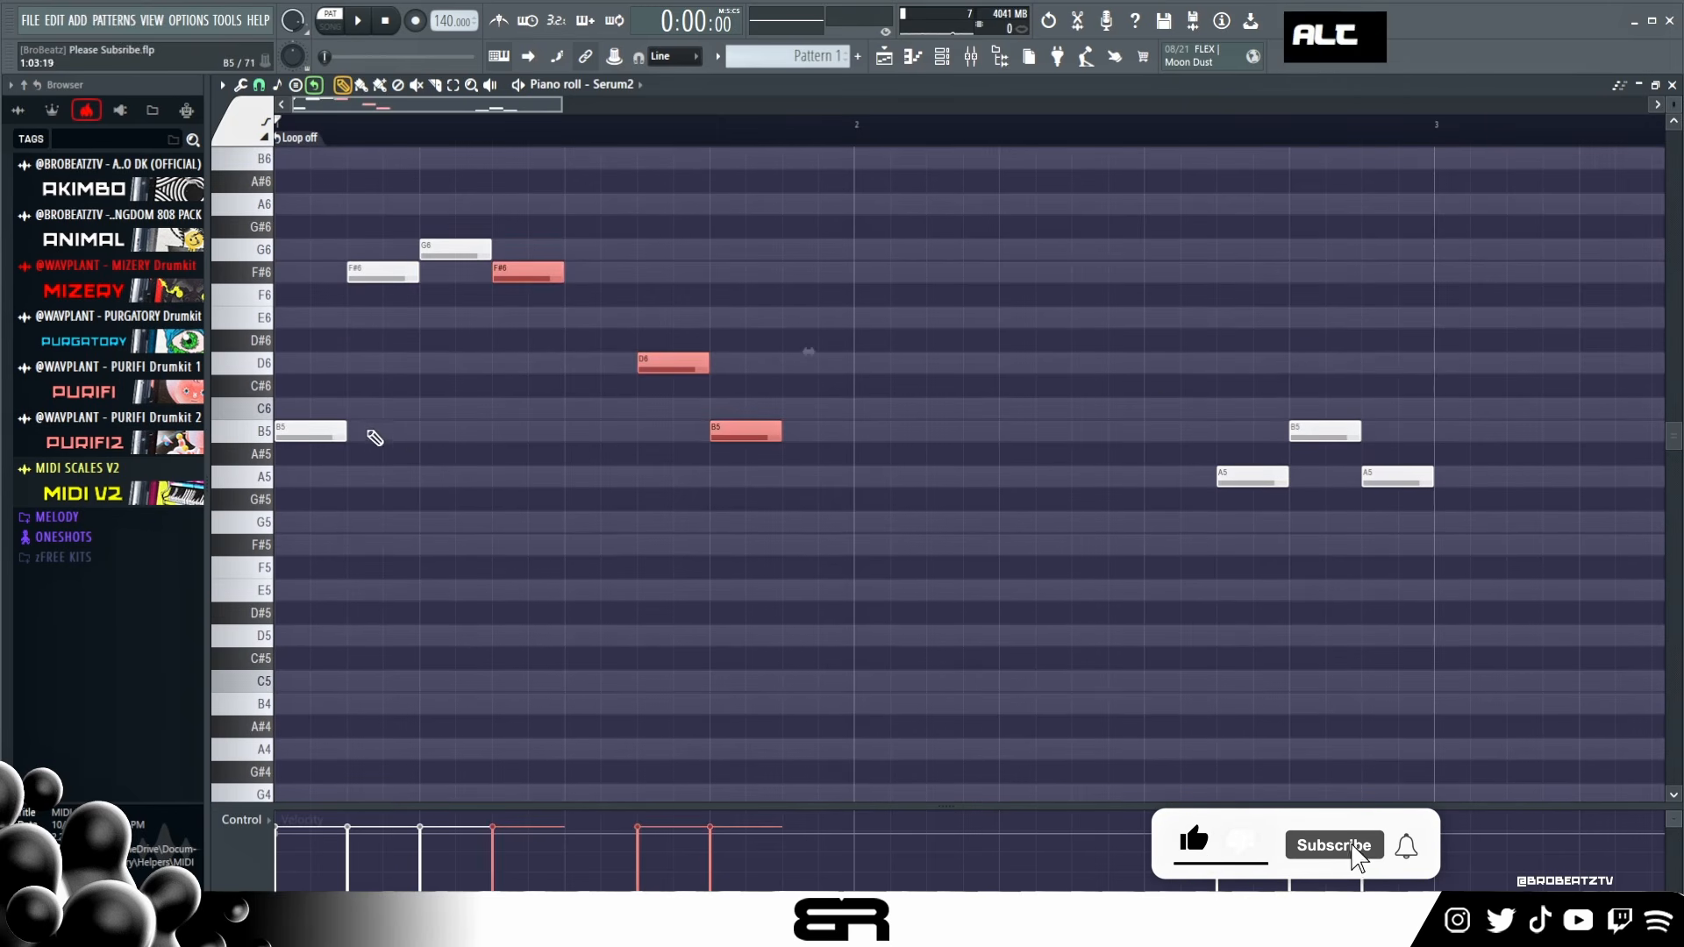
right_click(375, 437, "alt")
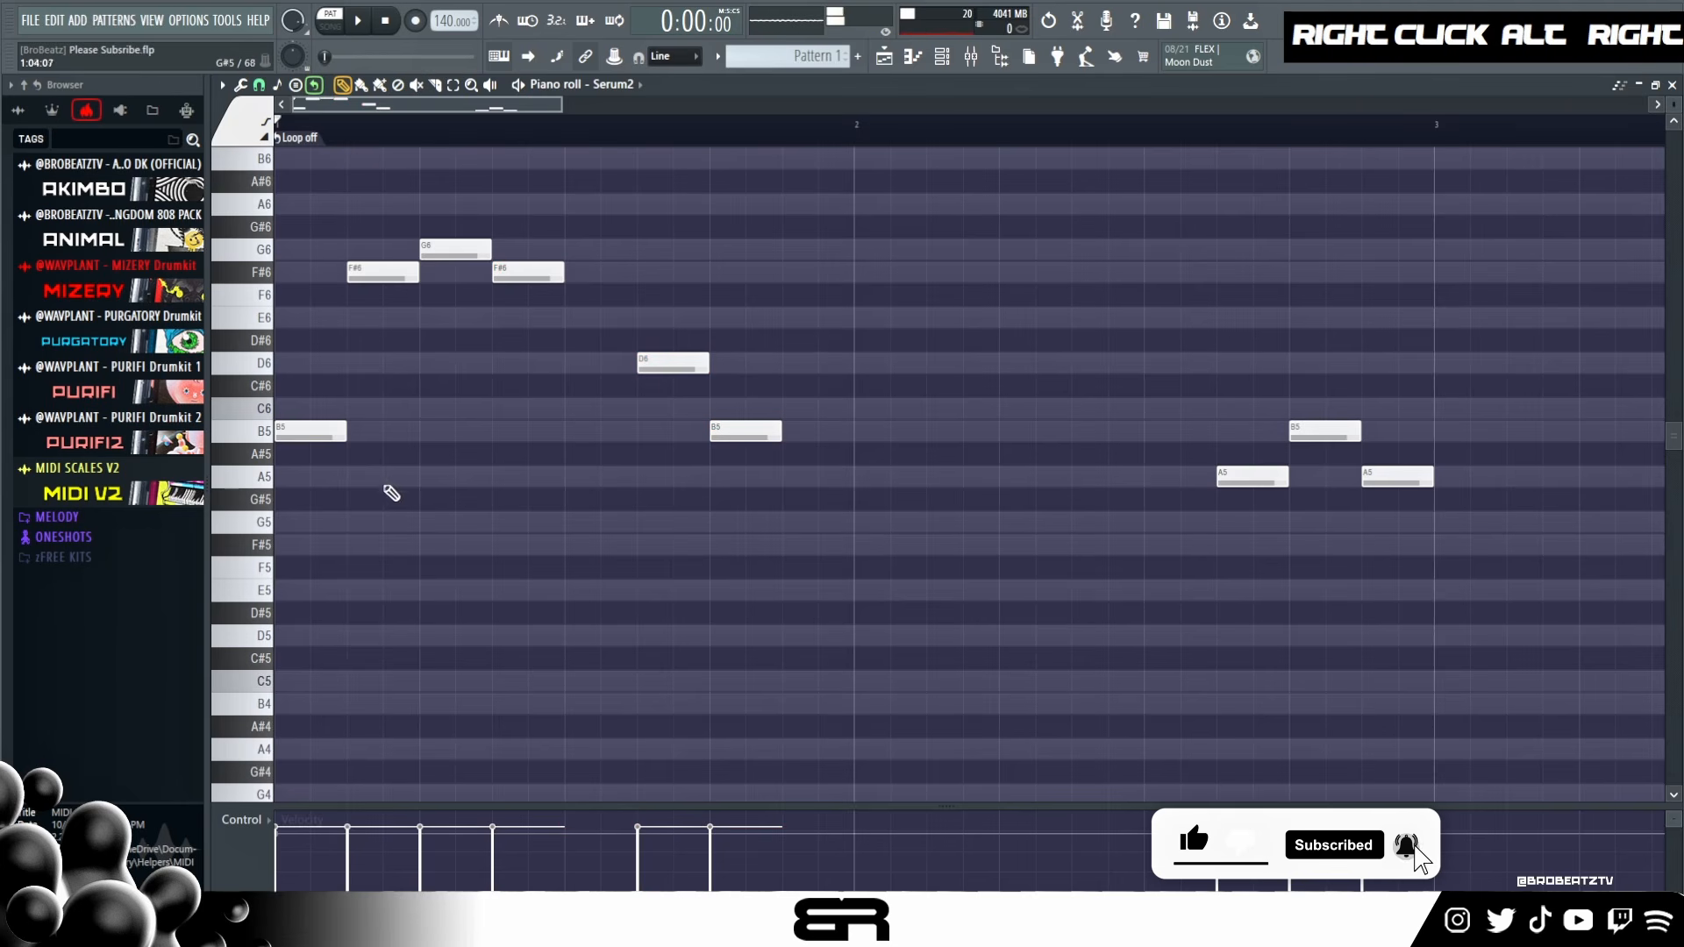
mouse_move(332, 428)
left_mouse_down("ctrl")
mouse_move(361, 519)
mouse_move(299, 522)
mouse_move(321, 682)
left_mouse_up("ctrl")
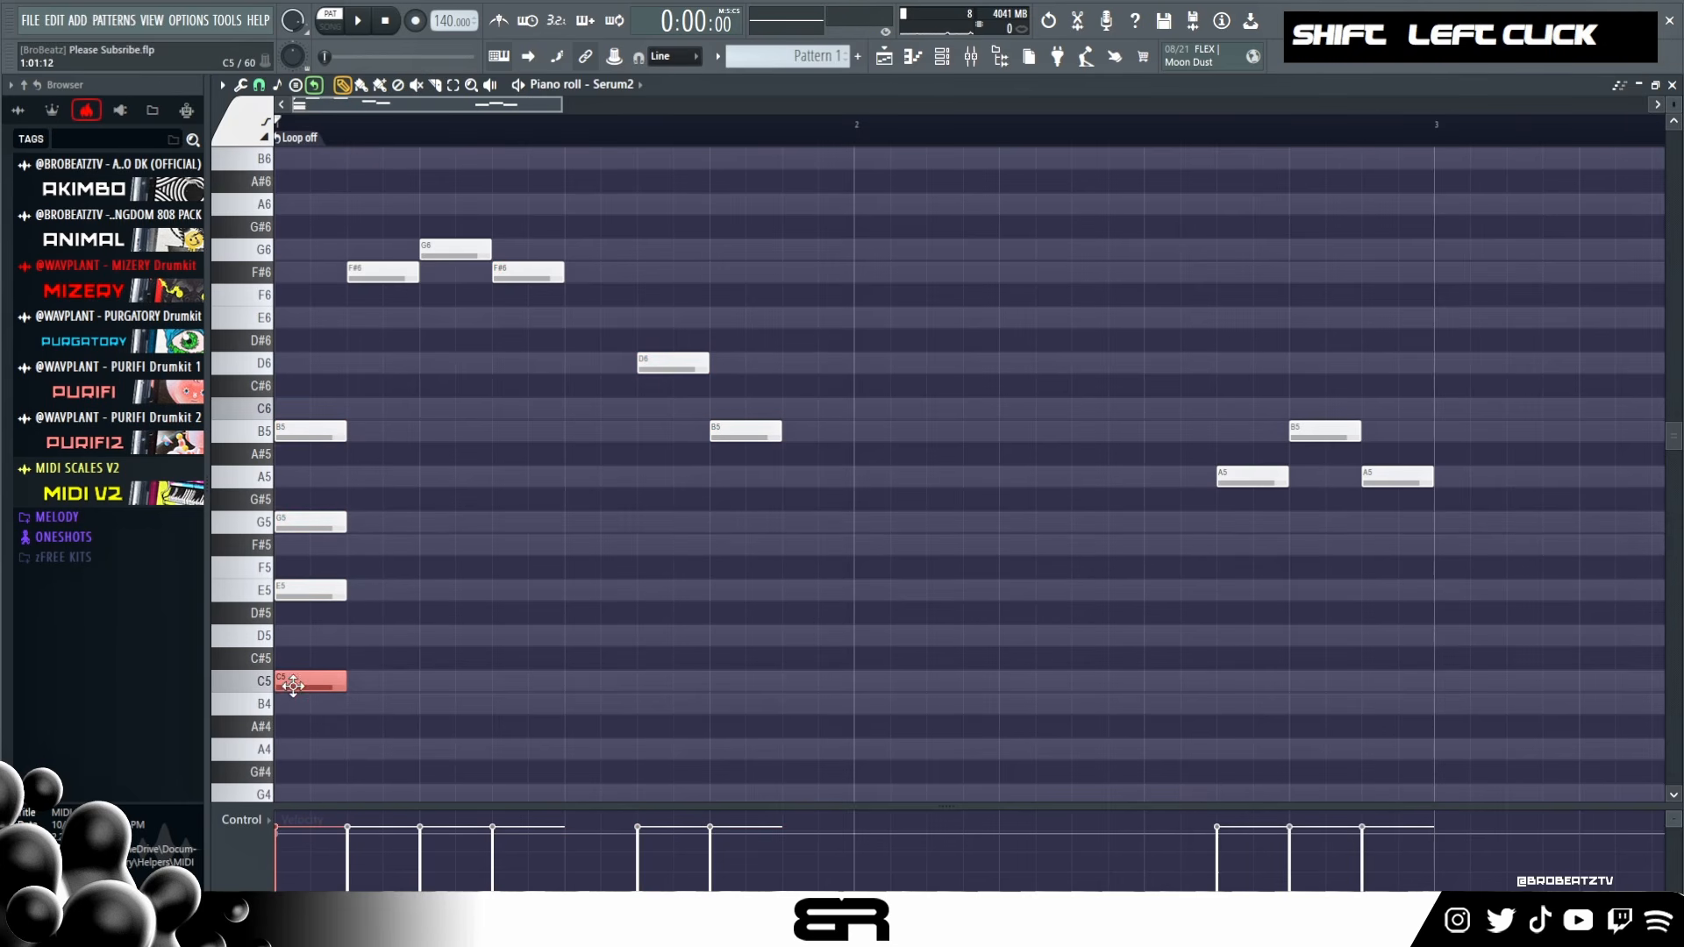
left_click_drag(397, 507, 329, 660, "ctrl")
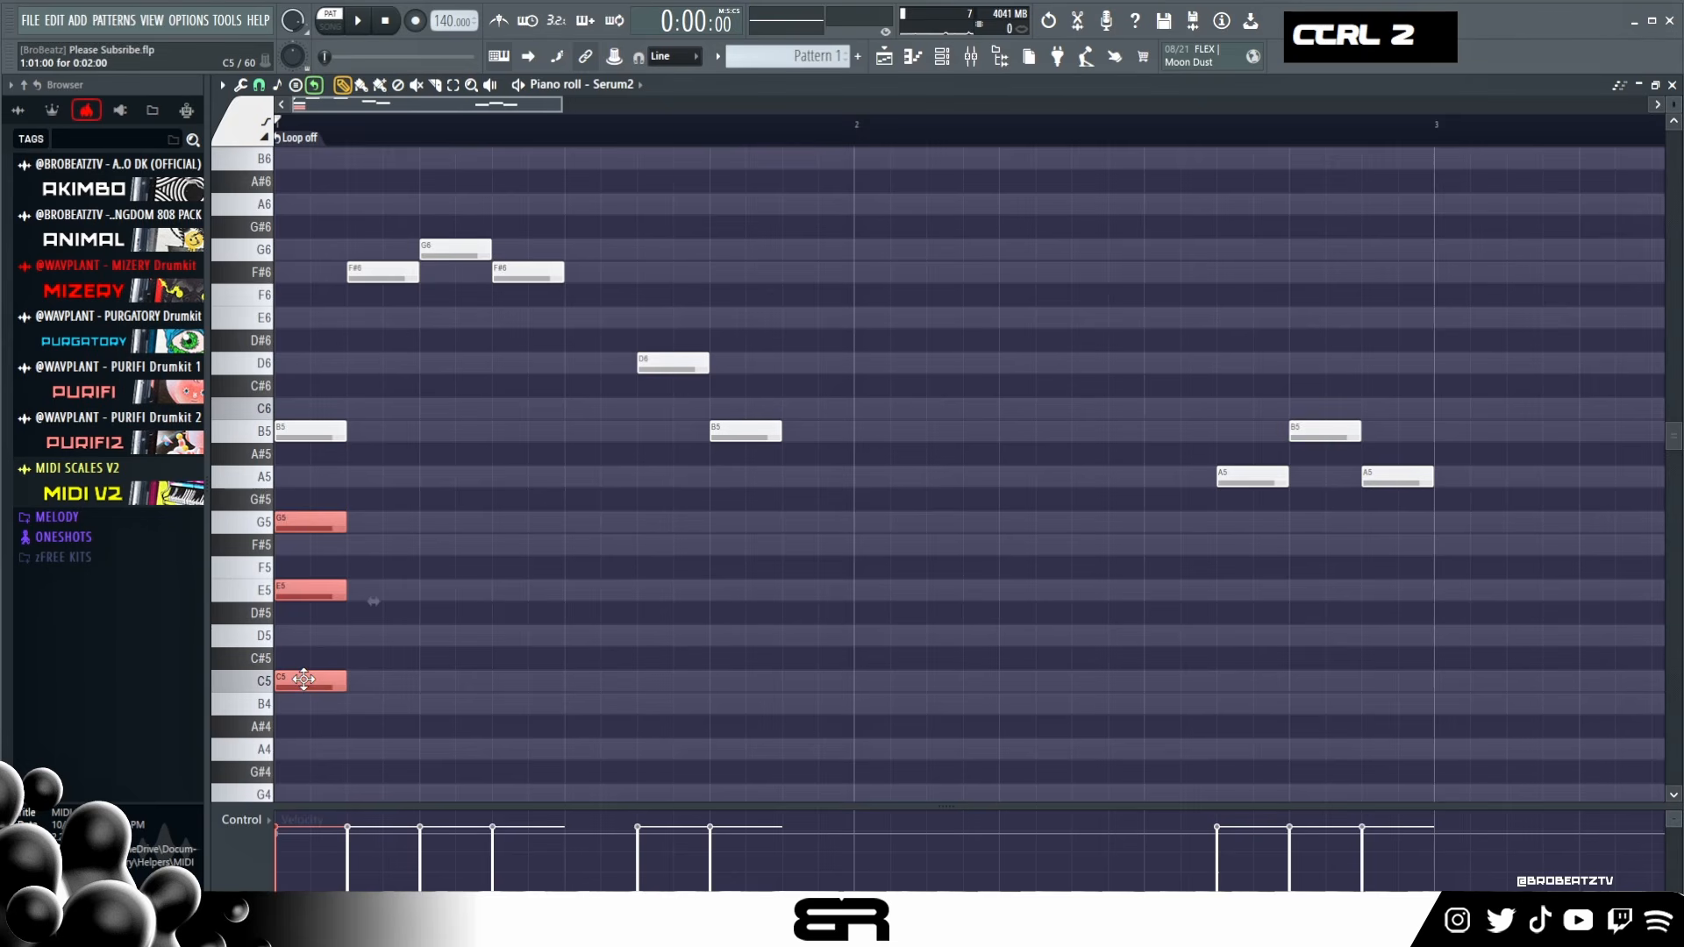
key("ctrl+Down")
scroll(470, 571, "down", 2)
right_click(310, 428, "alt")
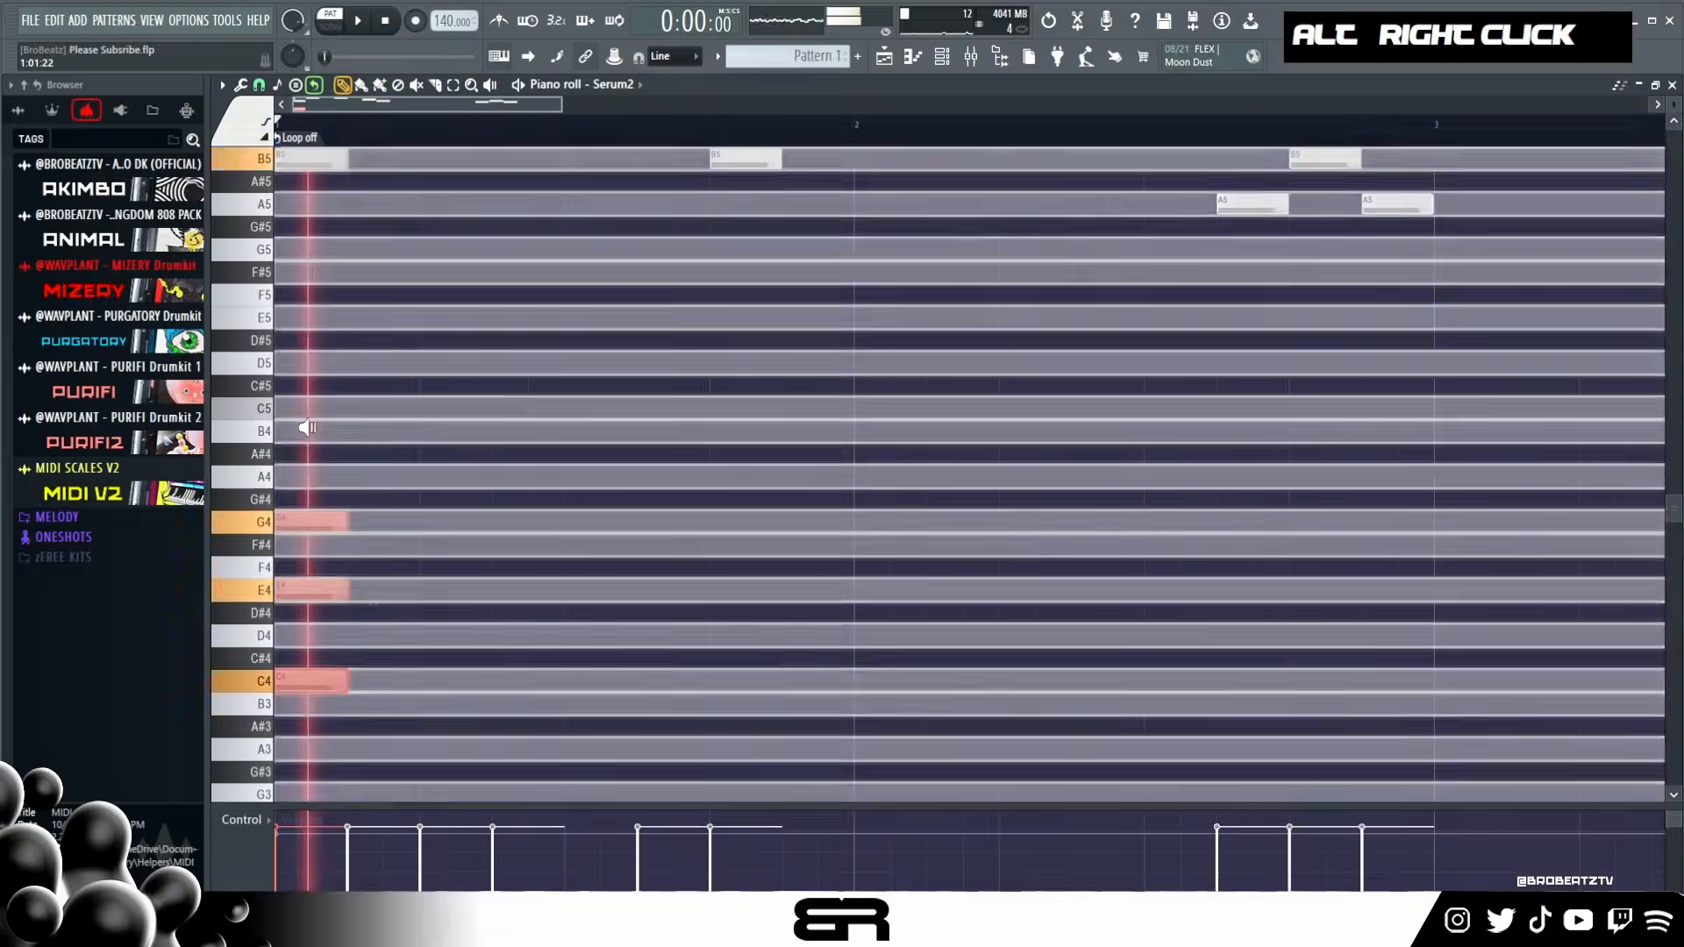
right_click(550, 449)
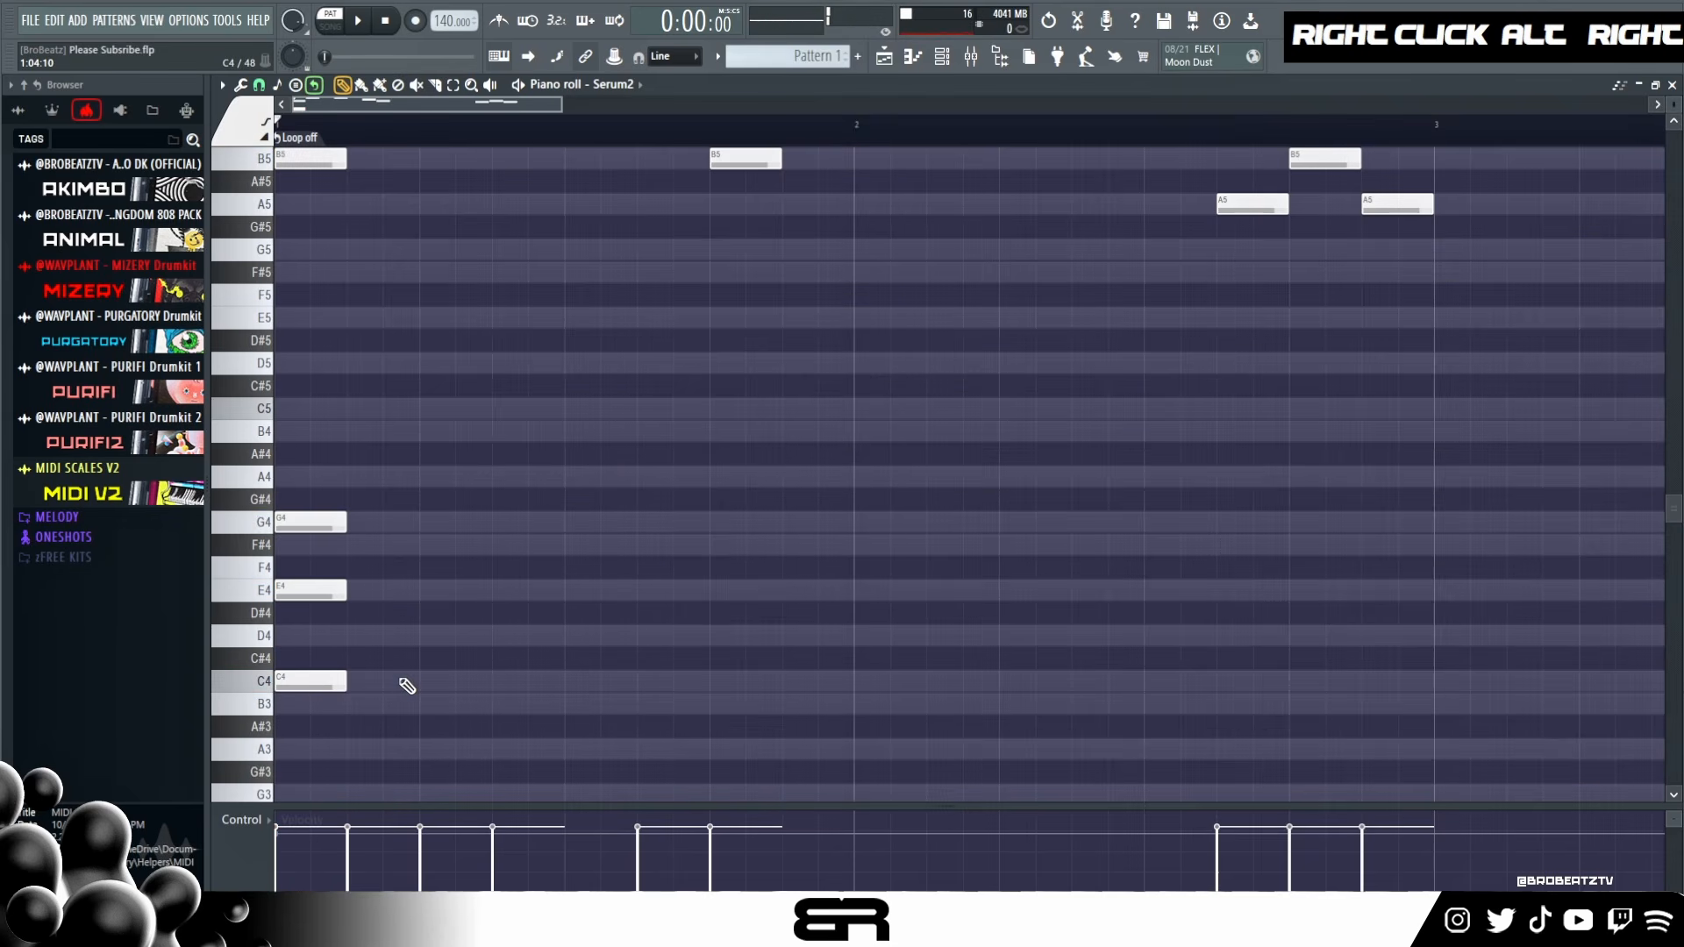
- Add a D4 note right after the low C4 and move the chord's E4 and G4 notes over to beat 3
left_click(362, 635)
left_click(361, 544)
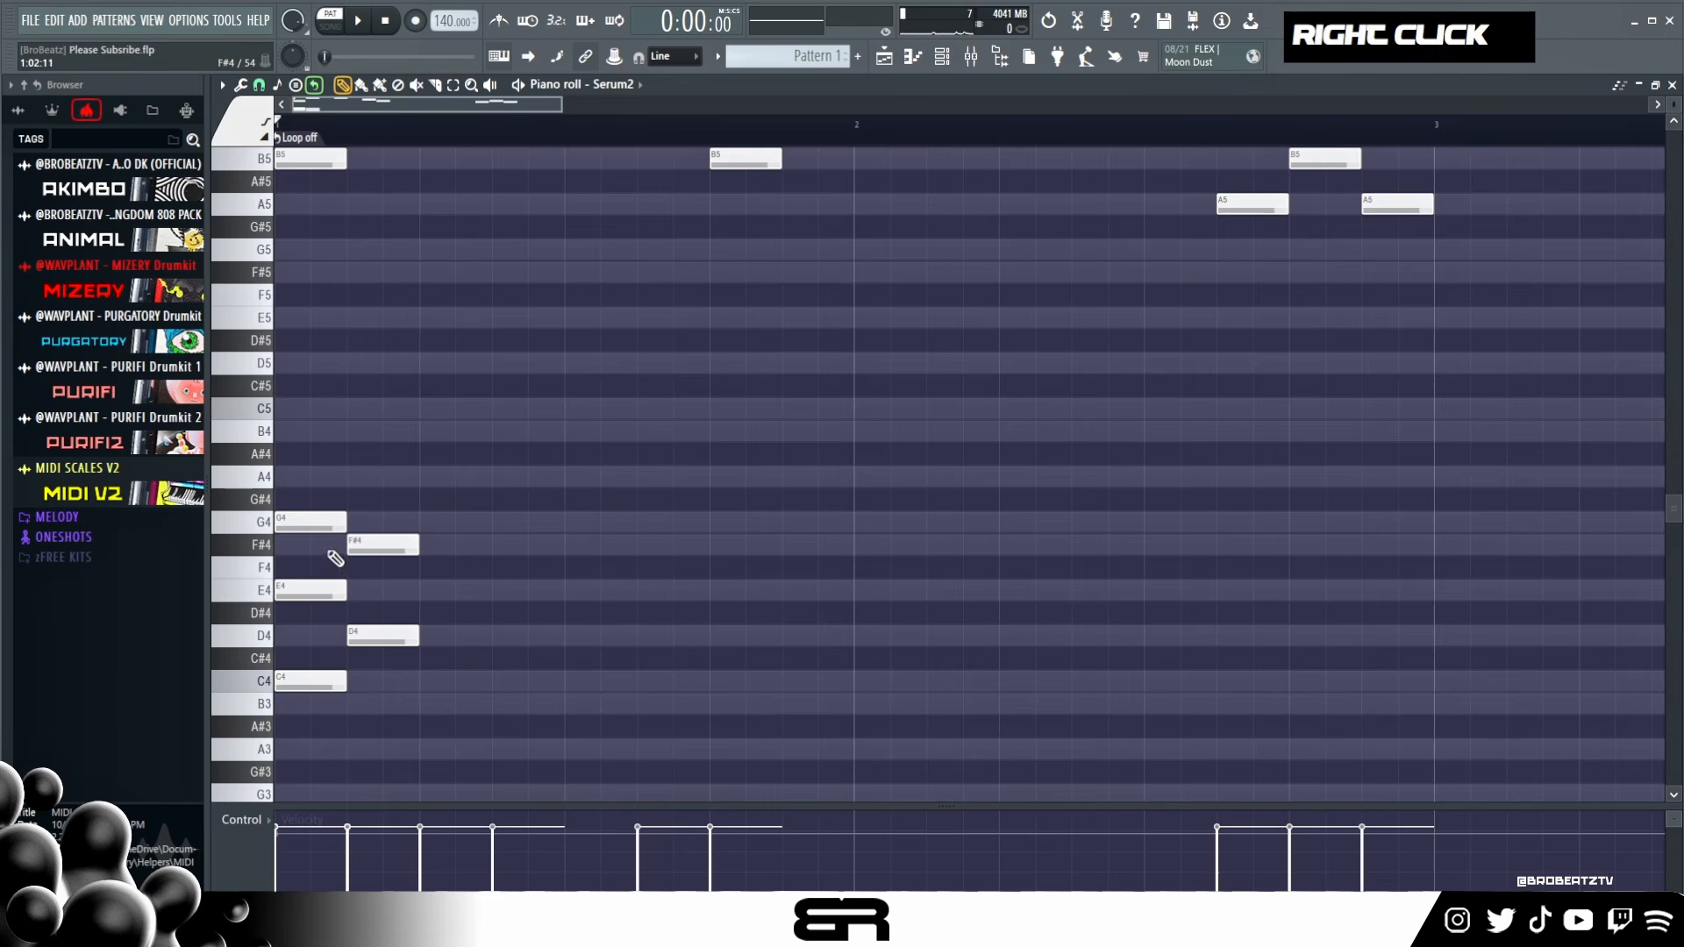
right_click(407, 546)
left_click_drag(480, 466, 472, 601)
right_click(440, 615)
left_click_drag(461, 468, 408, 634)
- Continue the rising bass line with E4 and G4 after D4, delete the chord notes on beat 3, and play it
left_click(429, 591)
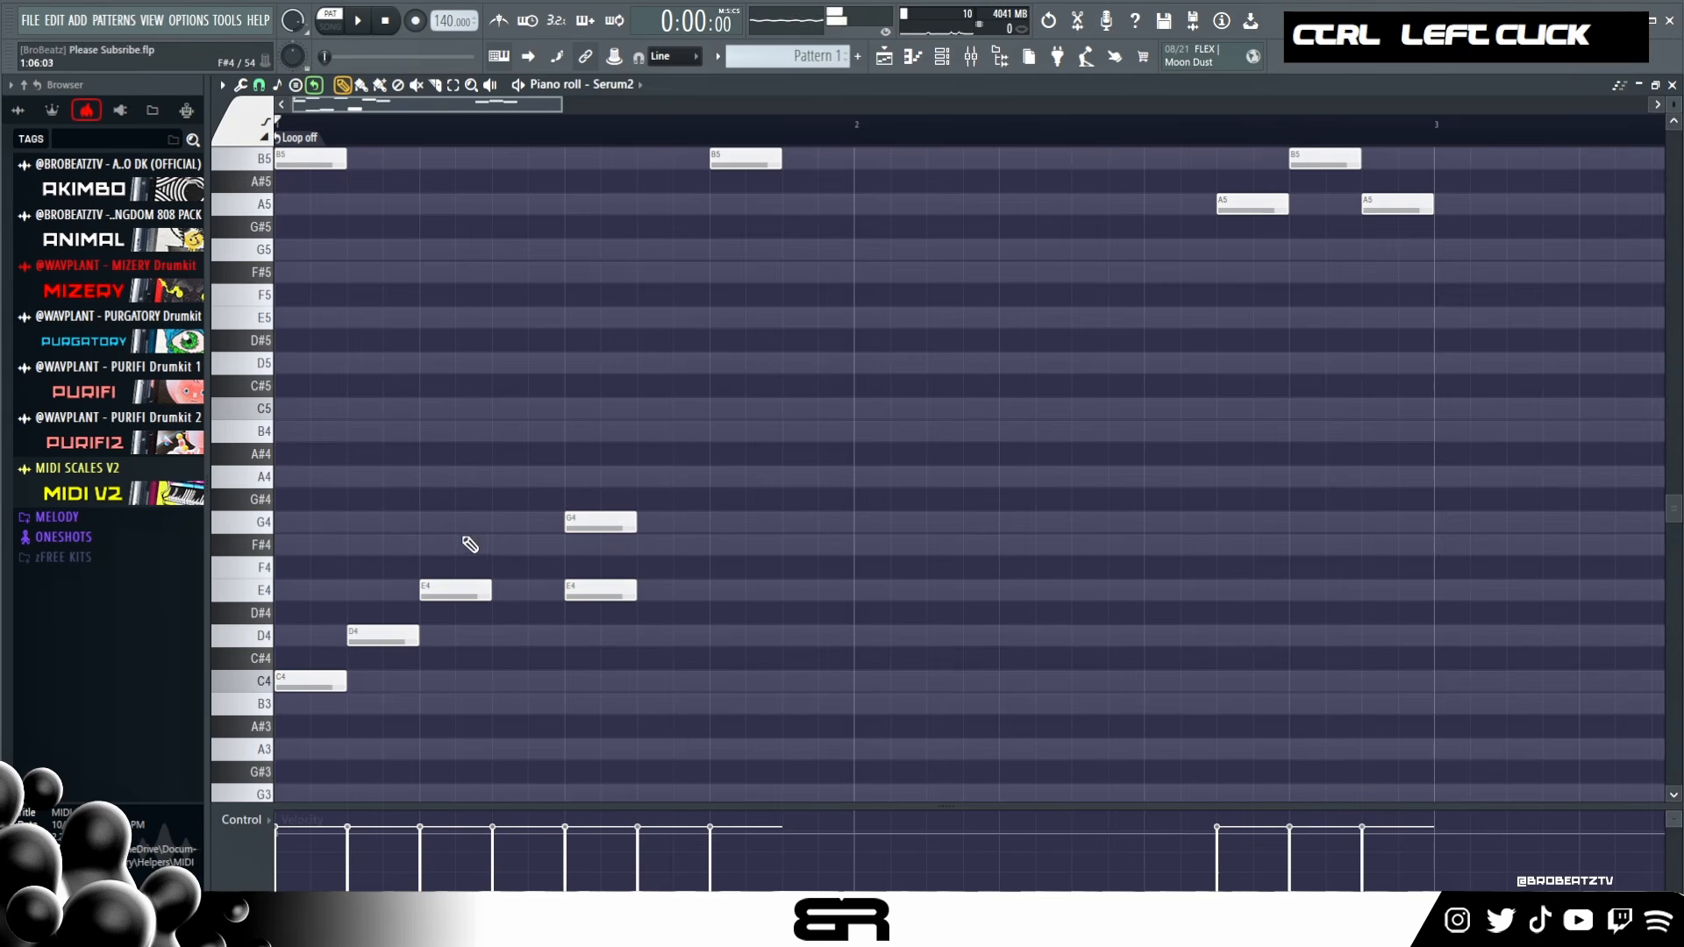
left_click(501, 527)
right_click(601, 522)
right_click(601, 590)
key("space")
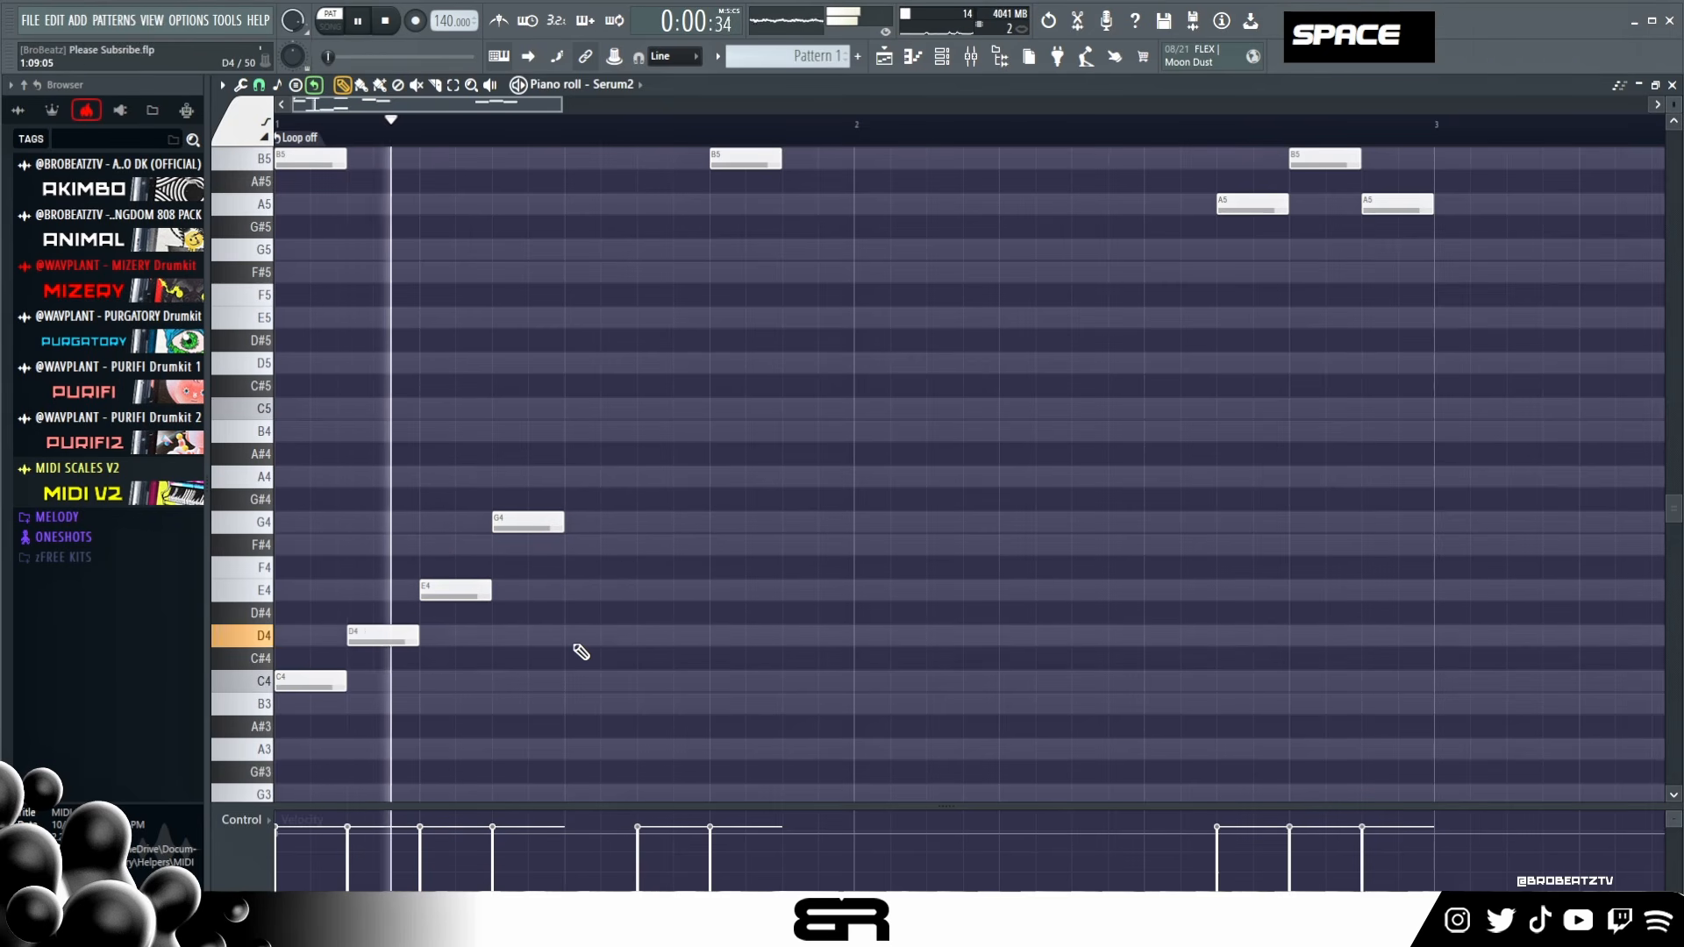
key("space")
- Spread the bass line across both bars: C4 held 1.5 beats, then D4, E4 from bar 1 beat 4, and G4 from bar 2 beat 3 to the end
left_click_drag(606, 466, 505, 650)
left_click_drag(675, 497, 592, 610)
left_click_drag(593, 596, 737, 595)
right_click(806, 551)
left_click_drag(807, 522, 1431, 545)
left_click_drag(782, 590, 1129, 602)
left_click_drag(347, 682, 492, 683)
- Play the melody with its bass line and select the full two-bar range for looped playback
key("space")
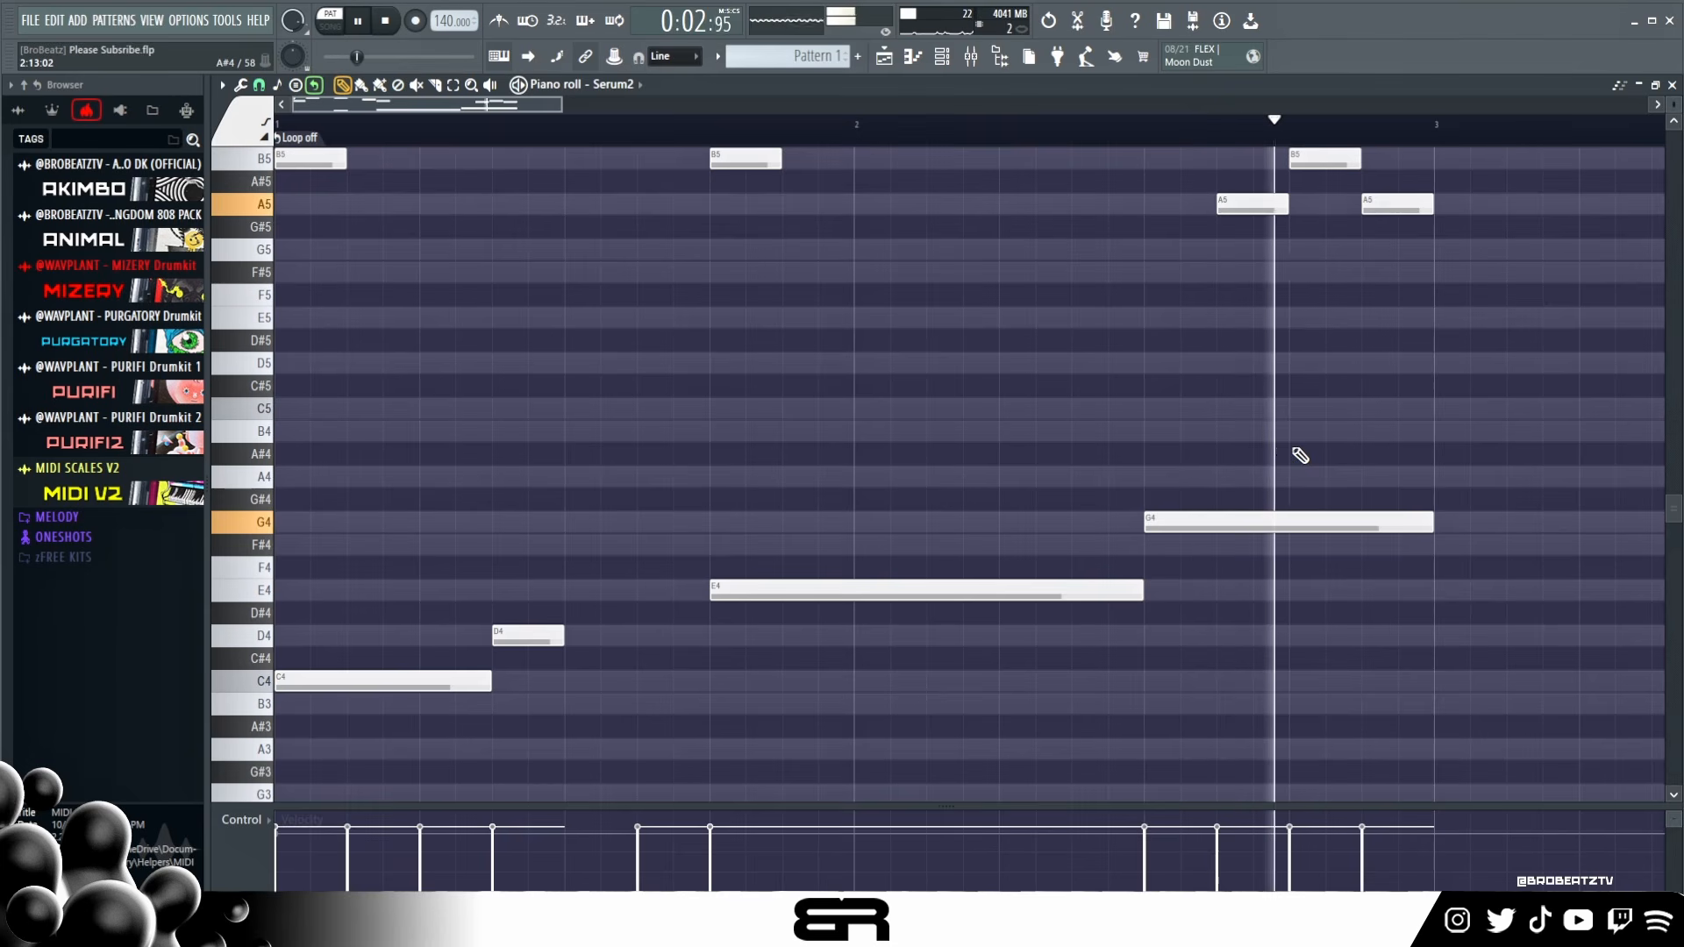
key("space")
double_click(1439, 140)
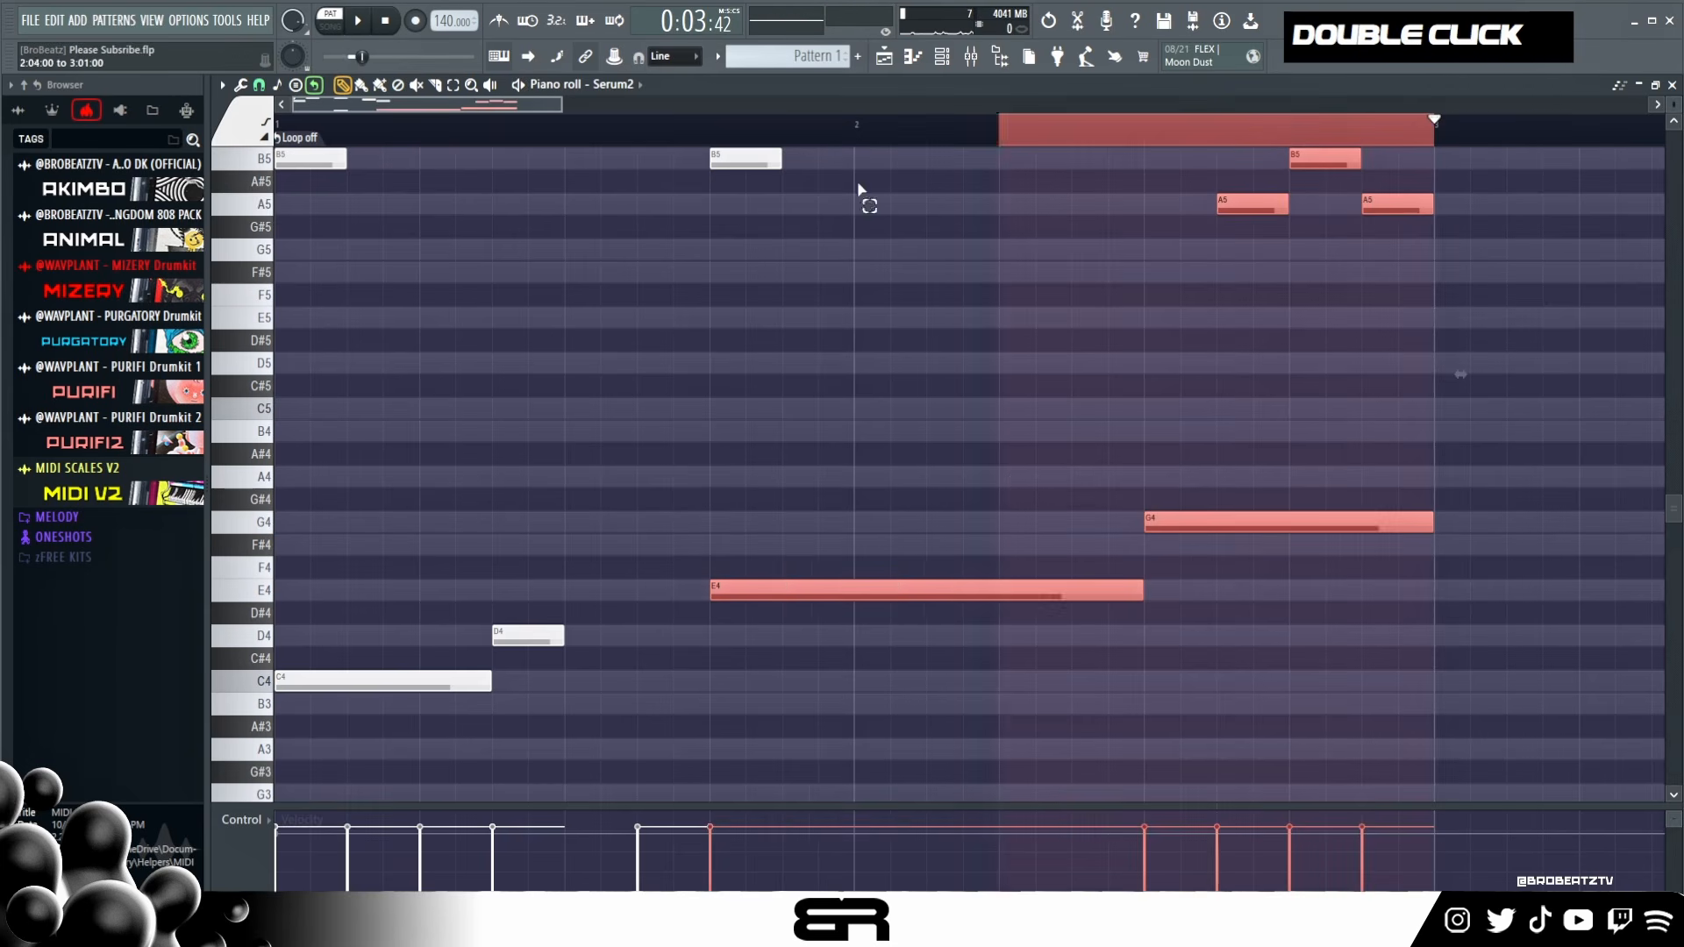
key("space")
key("space")
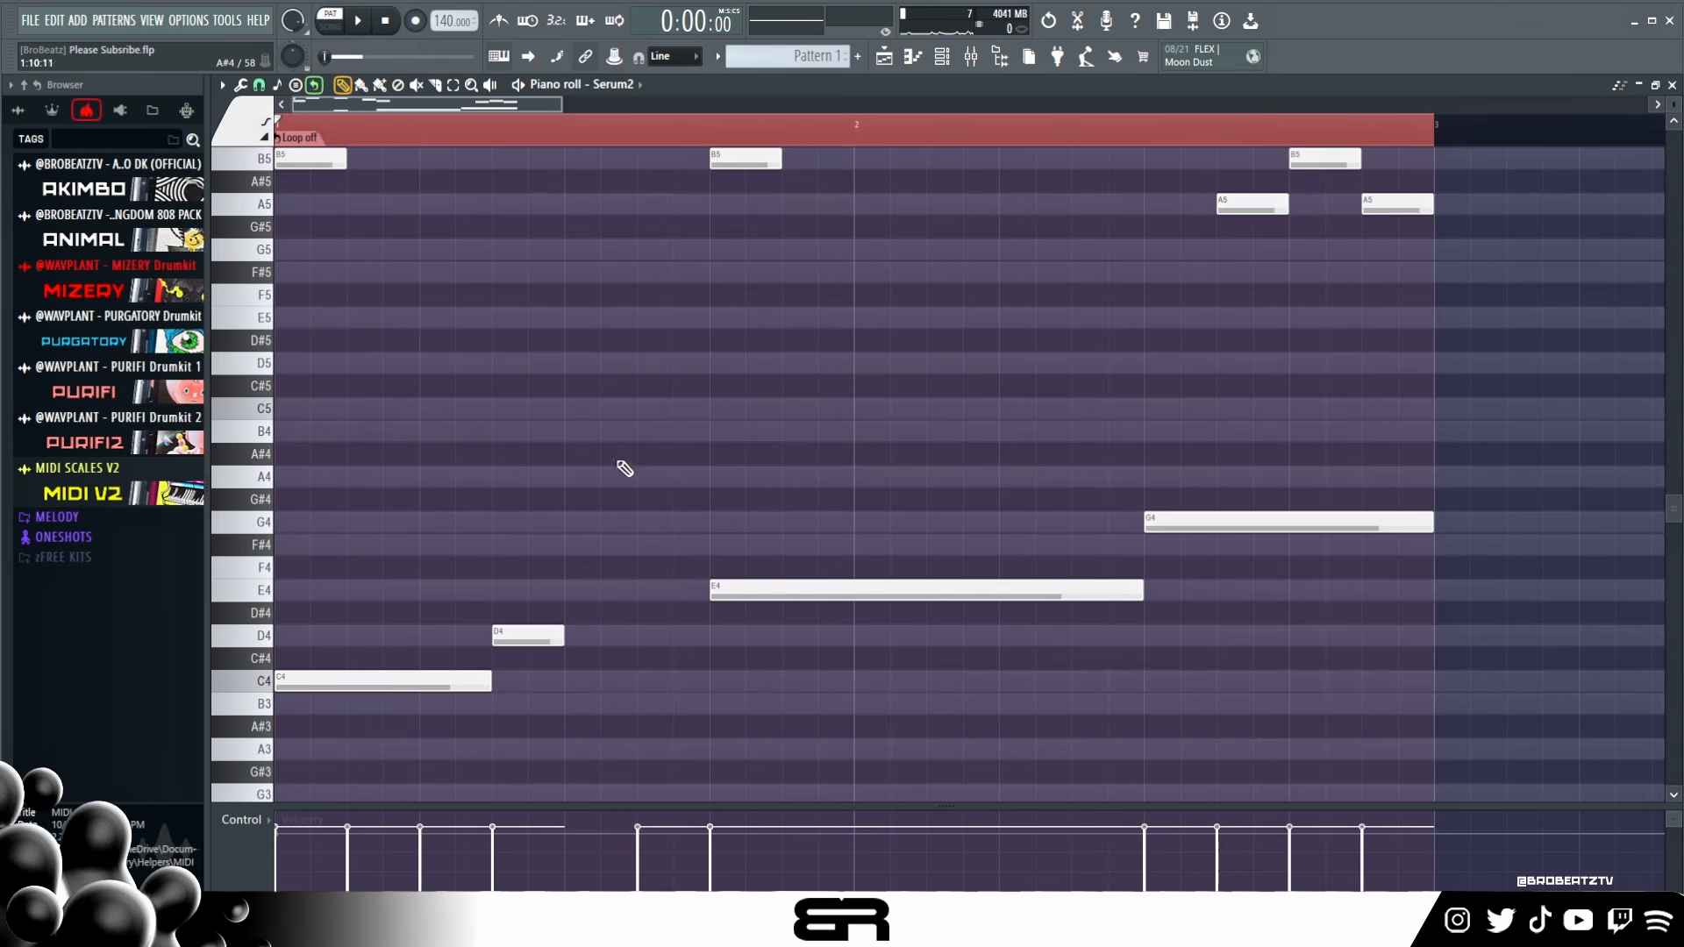
scroll(413, 515, "up", 2)
left_click(311, 255, "ctrl")
left_click_drag(311, 255, 309, 425)
right_click(332, 350)
right_click(329, 414)
scroll(570, 448, "down", 2)
scroll(789, 395, "up", 1)
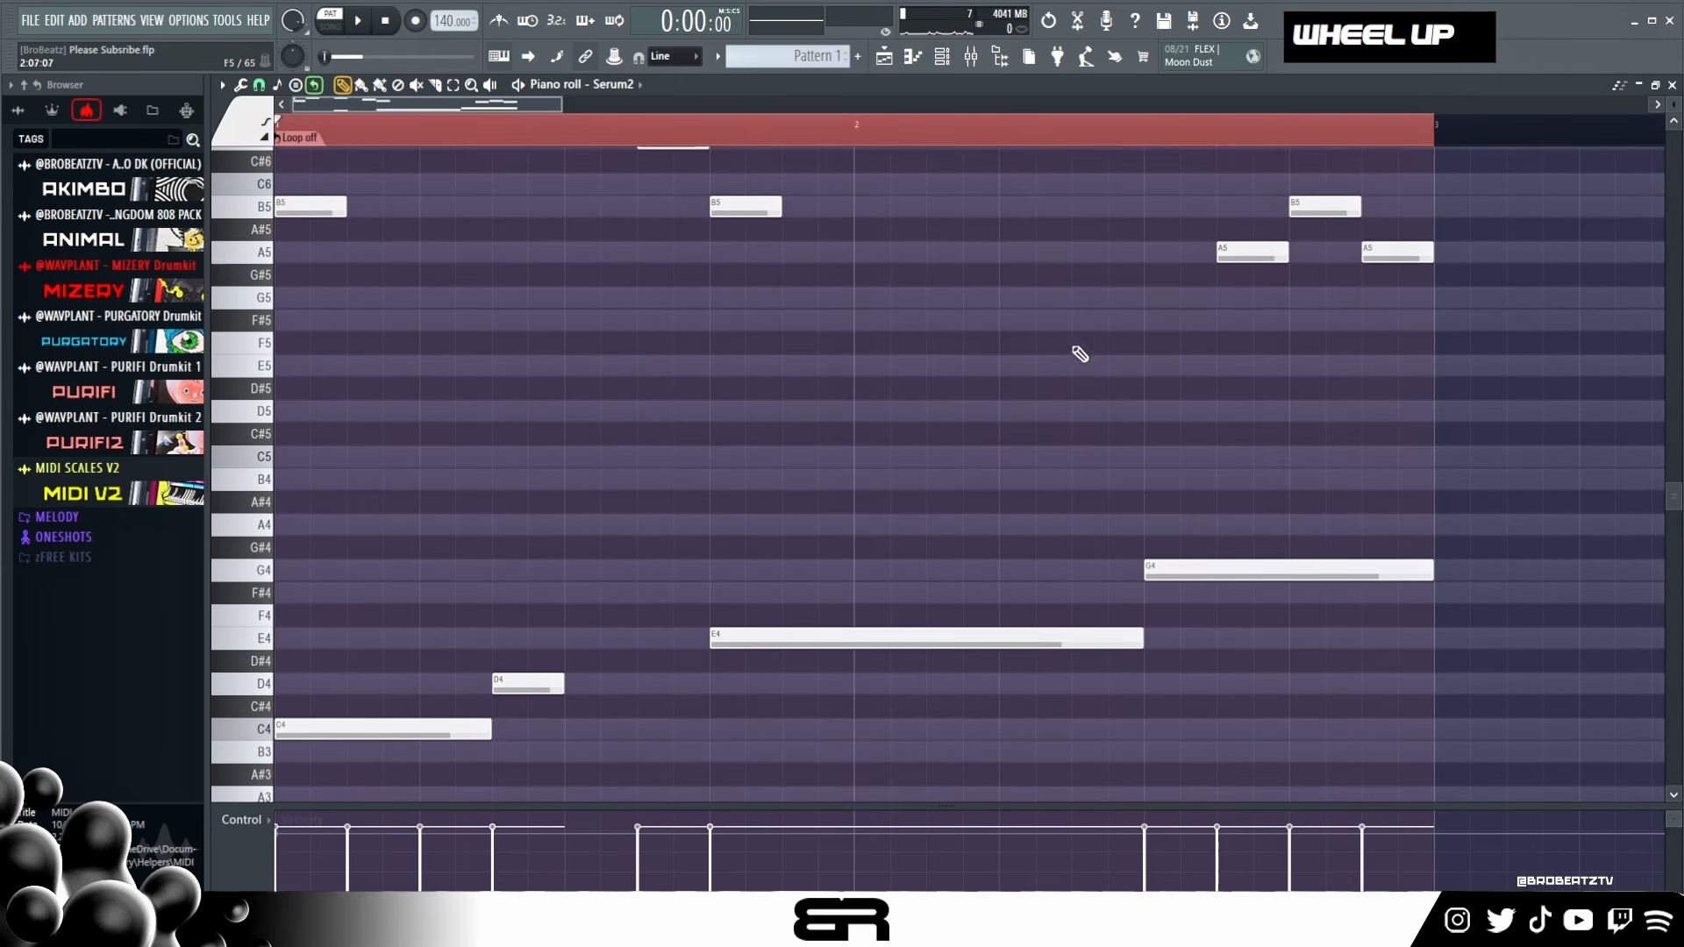
- Clear the two-bar time selection and play the melody together with its bass line
double_click(491, 140)
key("space")
scroll(929, 425, "up", 2)
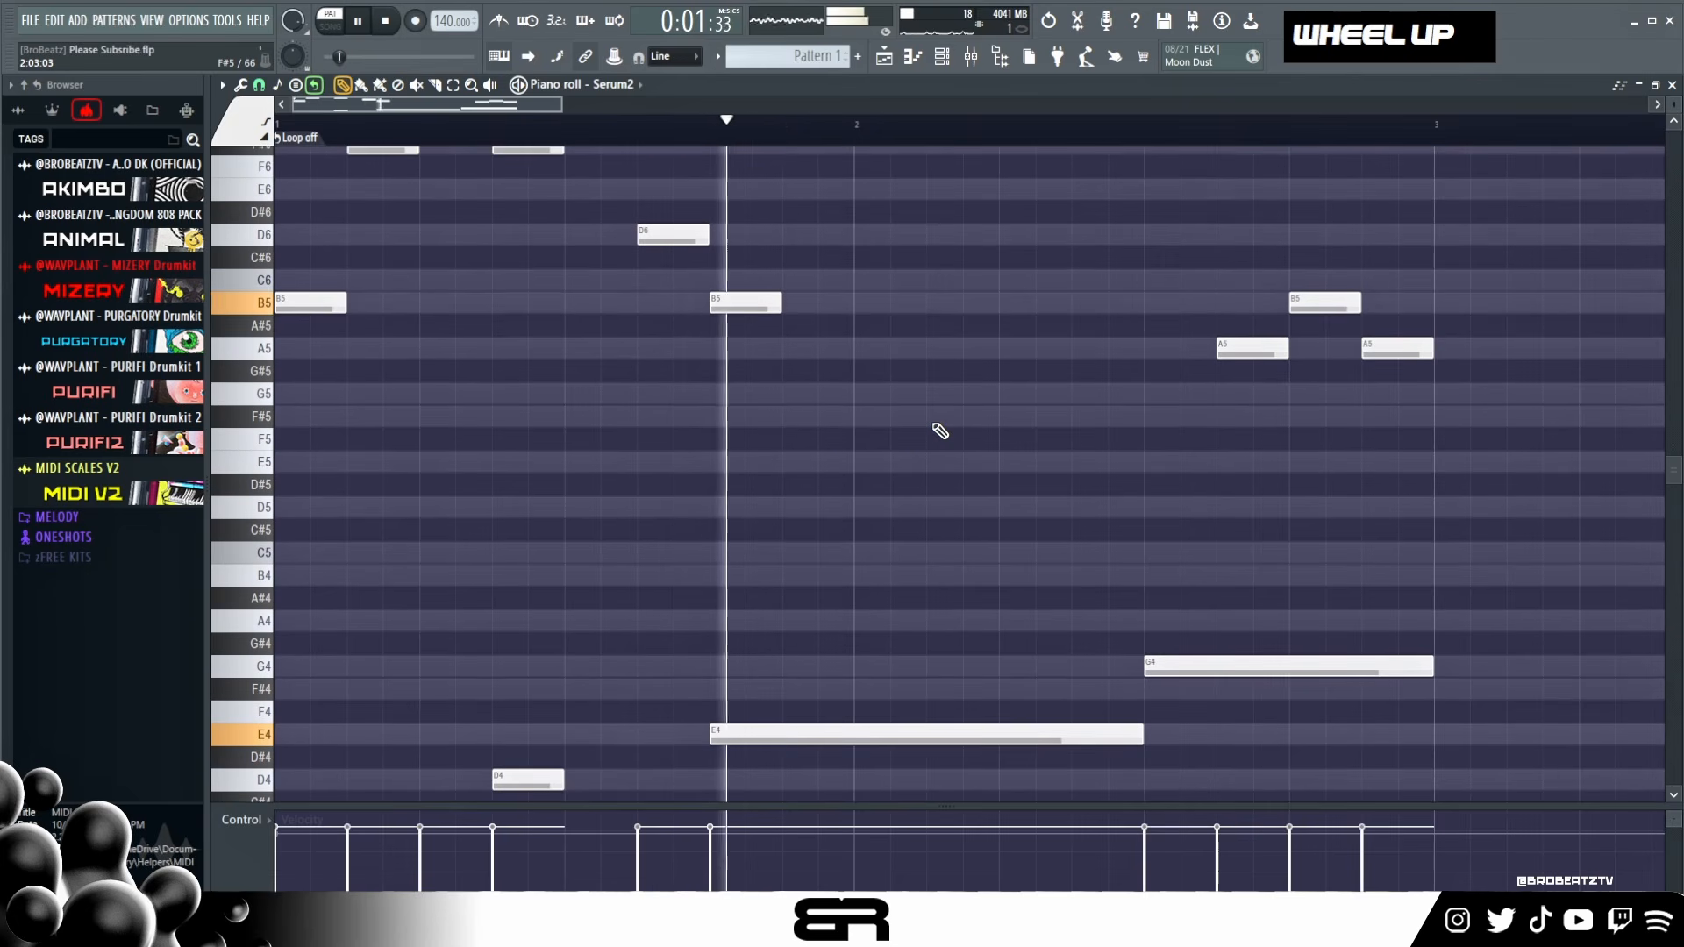
scroll(940, 431, "up", 2)
scroll(942, 431, "down", 3)
key("space")
scroll(946, 431, "down", 1)
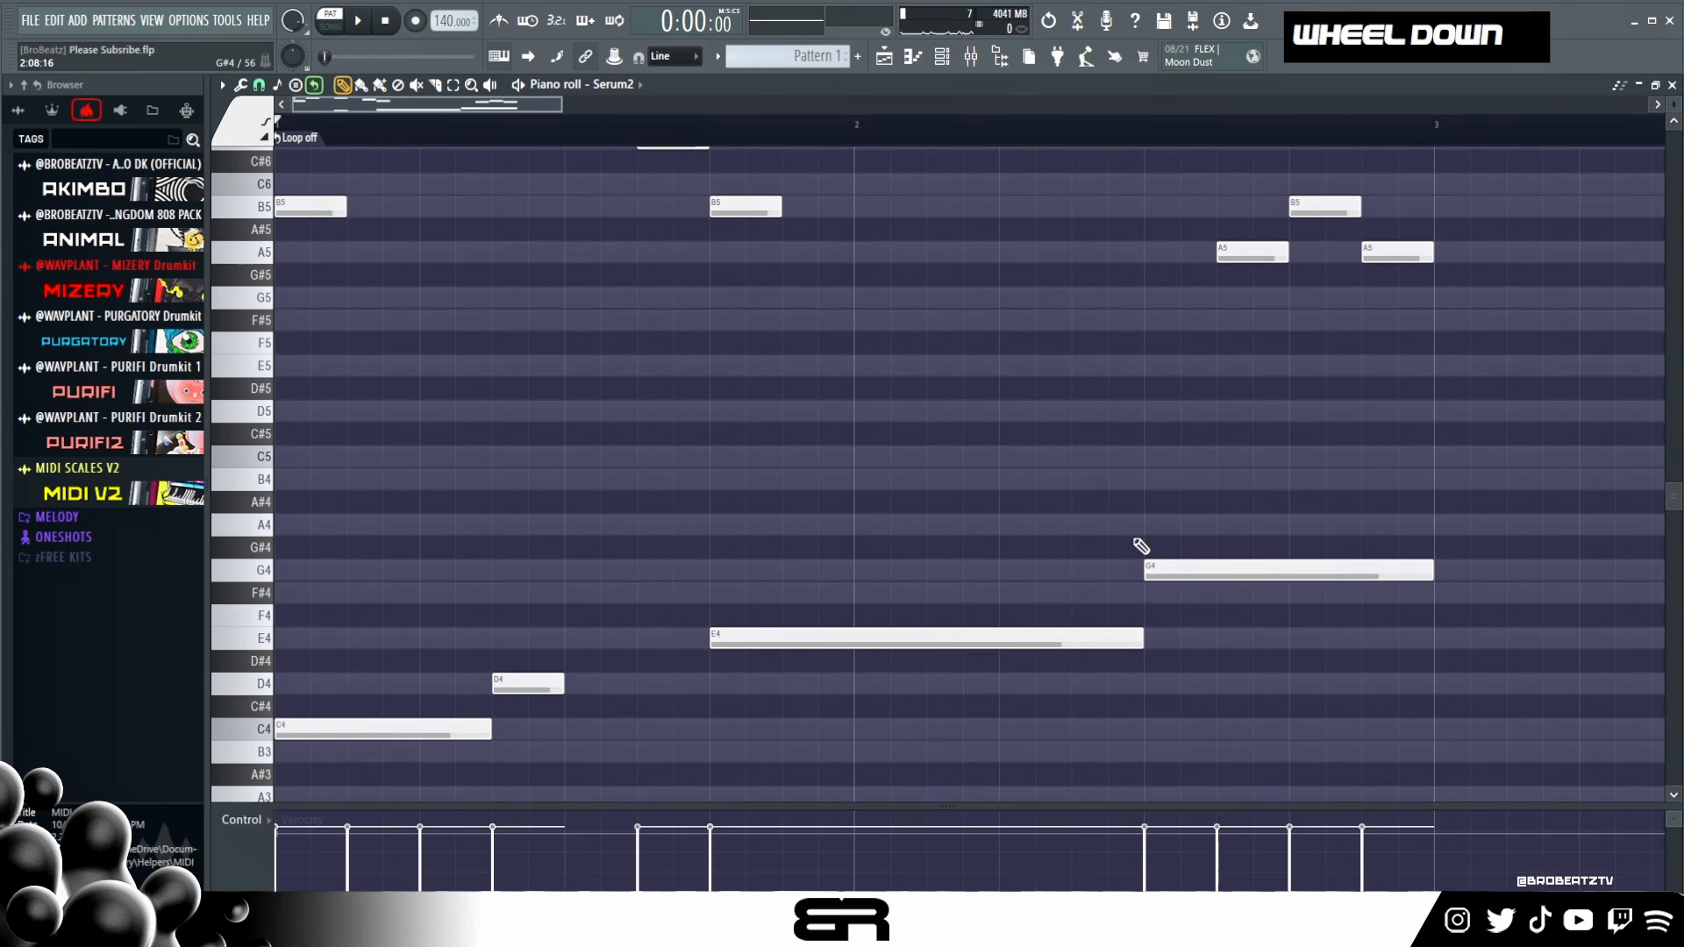
- Assign the four bass notes C4, D4, E4 and G4 to the cyan colour group
left_click_drag(1323, 537, 351, 715)
left_click(245, 118)
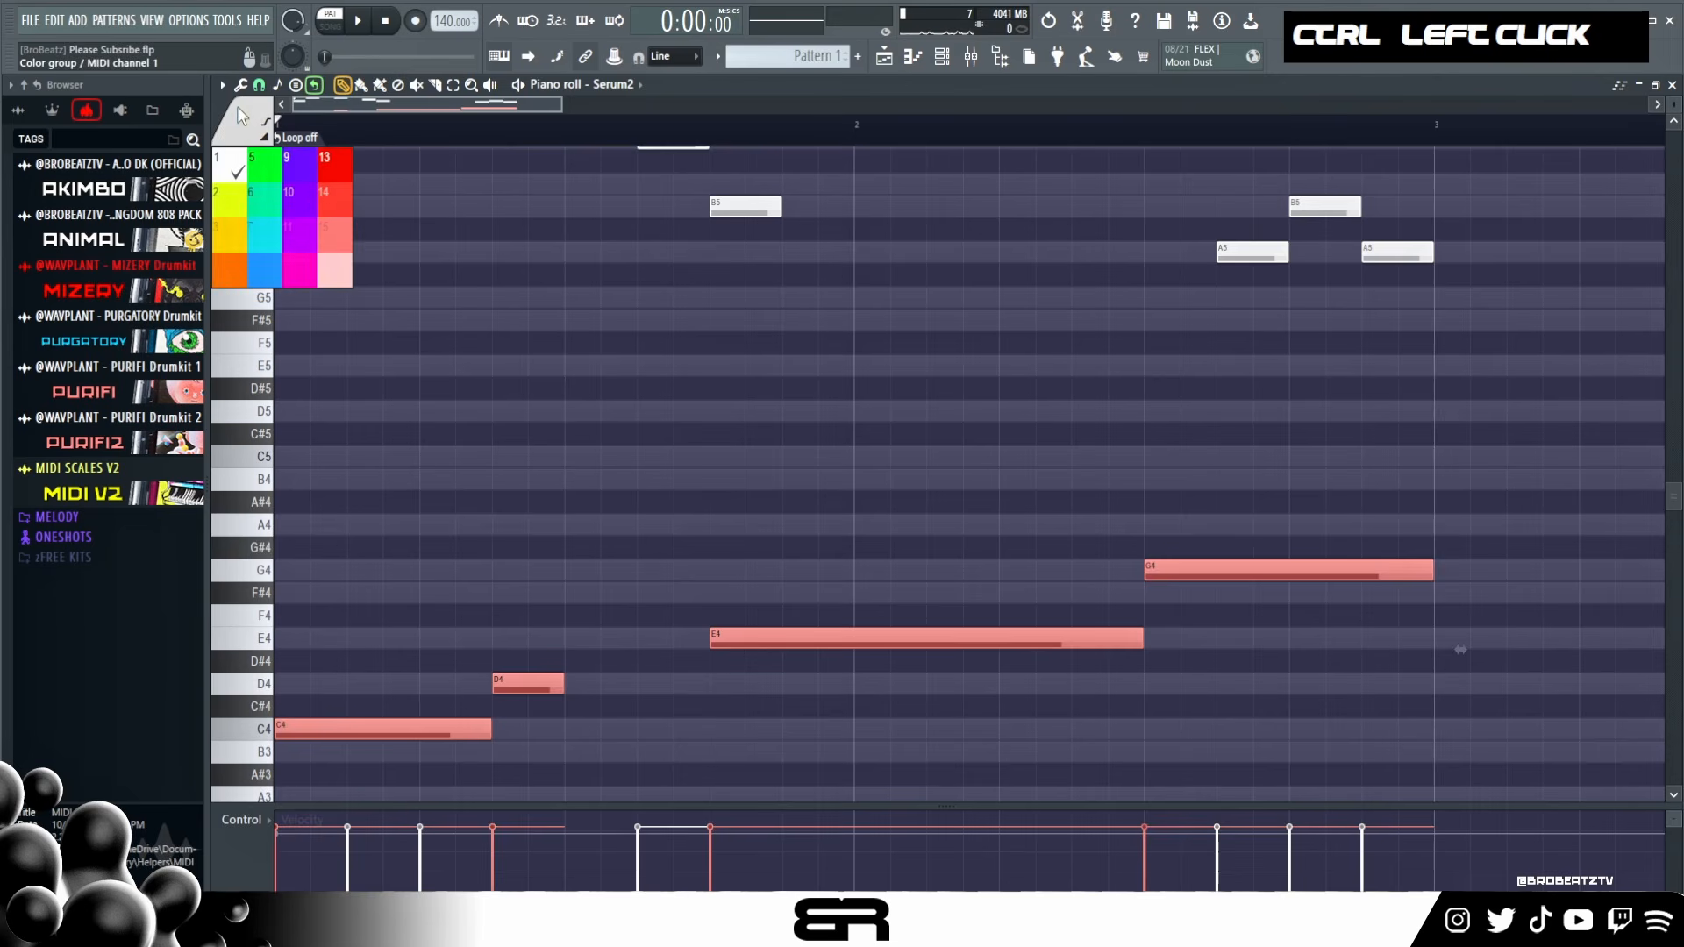
left_click(268, 245)
key("alt+c")
scroll(807, 383, "up", 4)
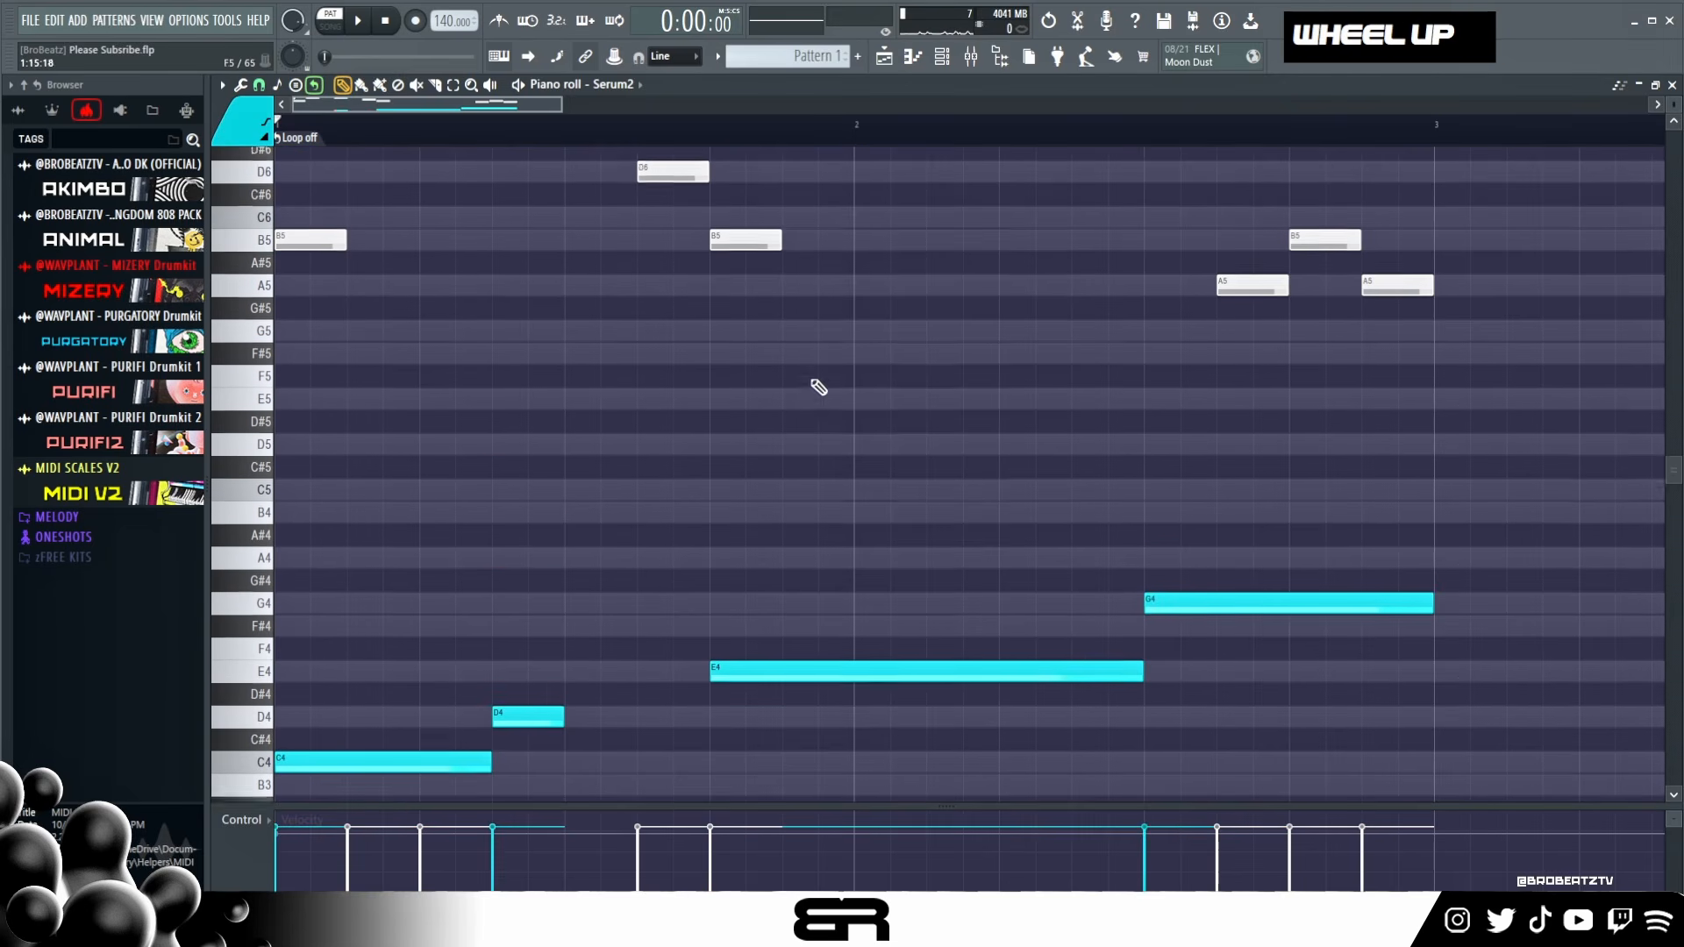
- Assign all the melody notes above the bass line to yellow colour group 2
left_click_drag(1456, 500, 274, 181)
left_click(246, 139)
left_click(241, 214)
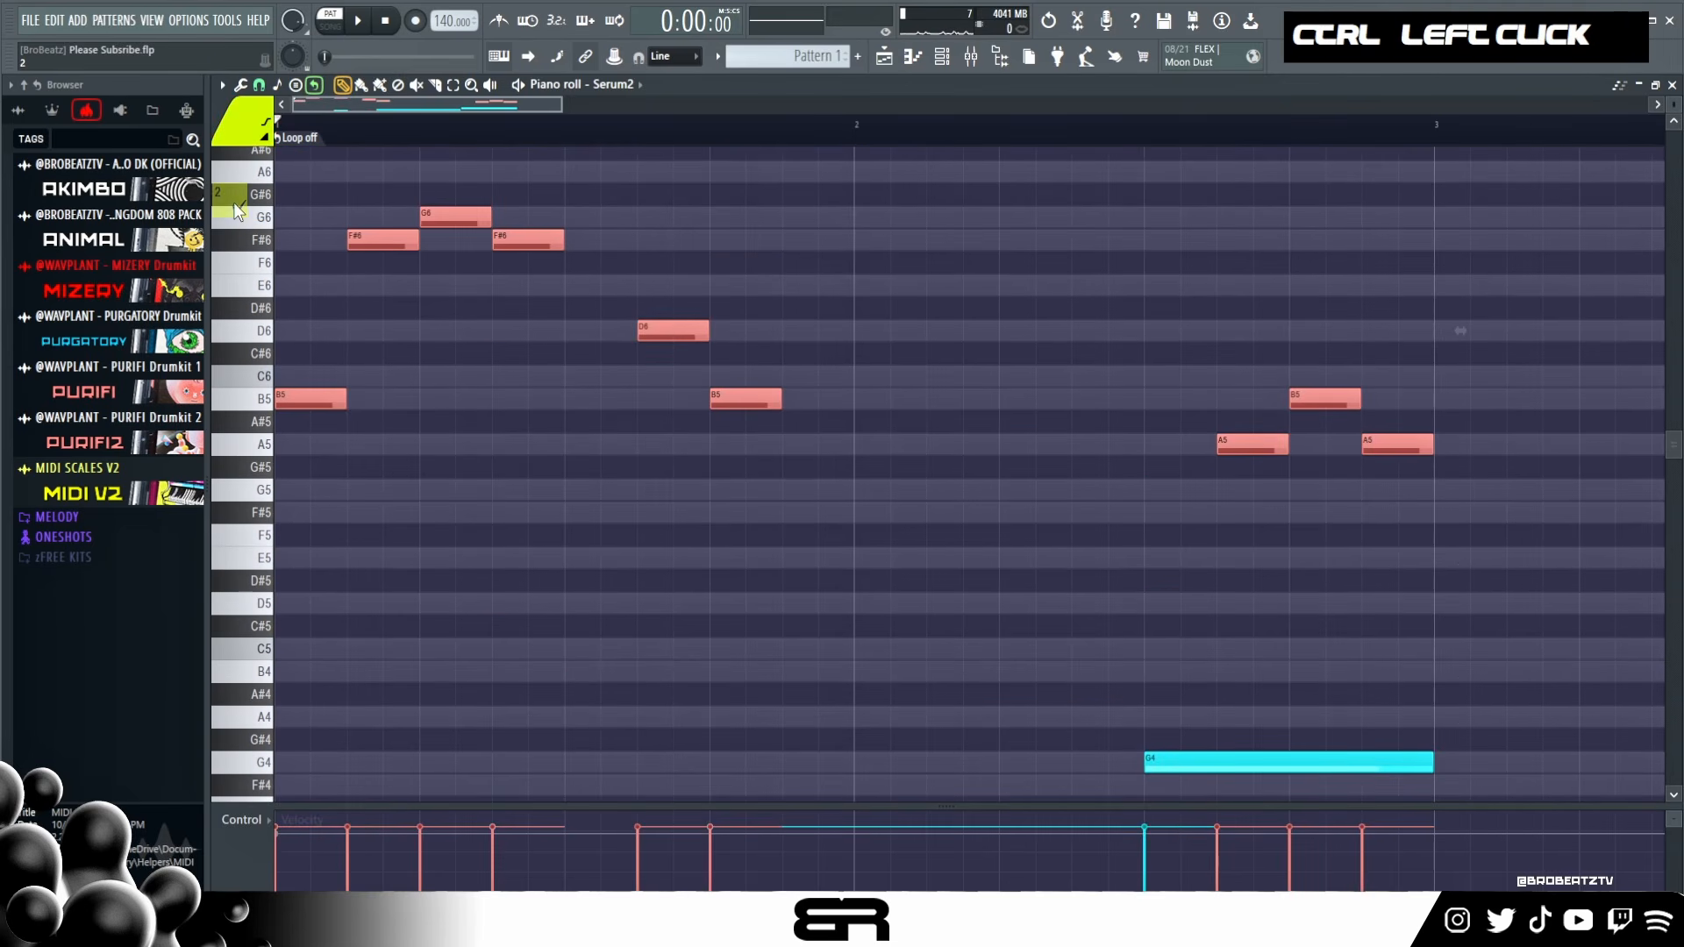
key("alt+c")
scroll(661, 456, "down", 3)
scroll(662, 456, "up", 1)
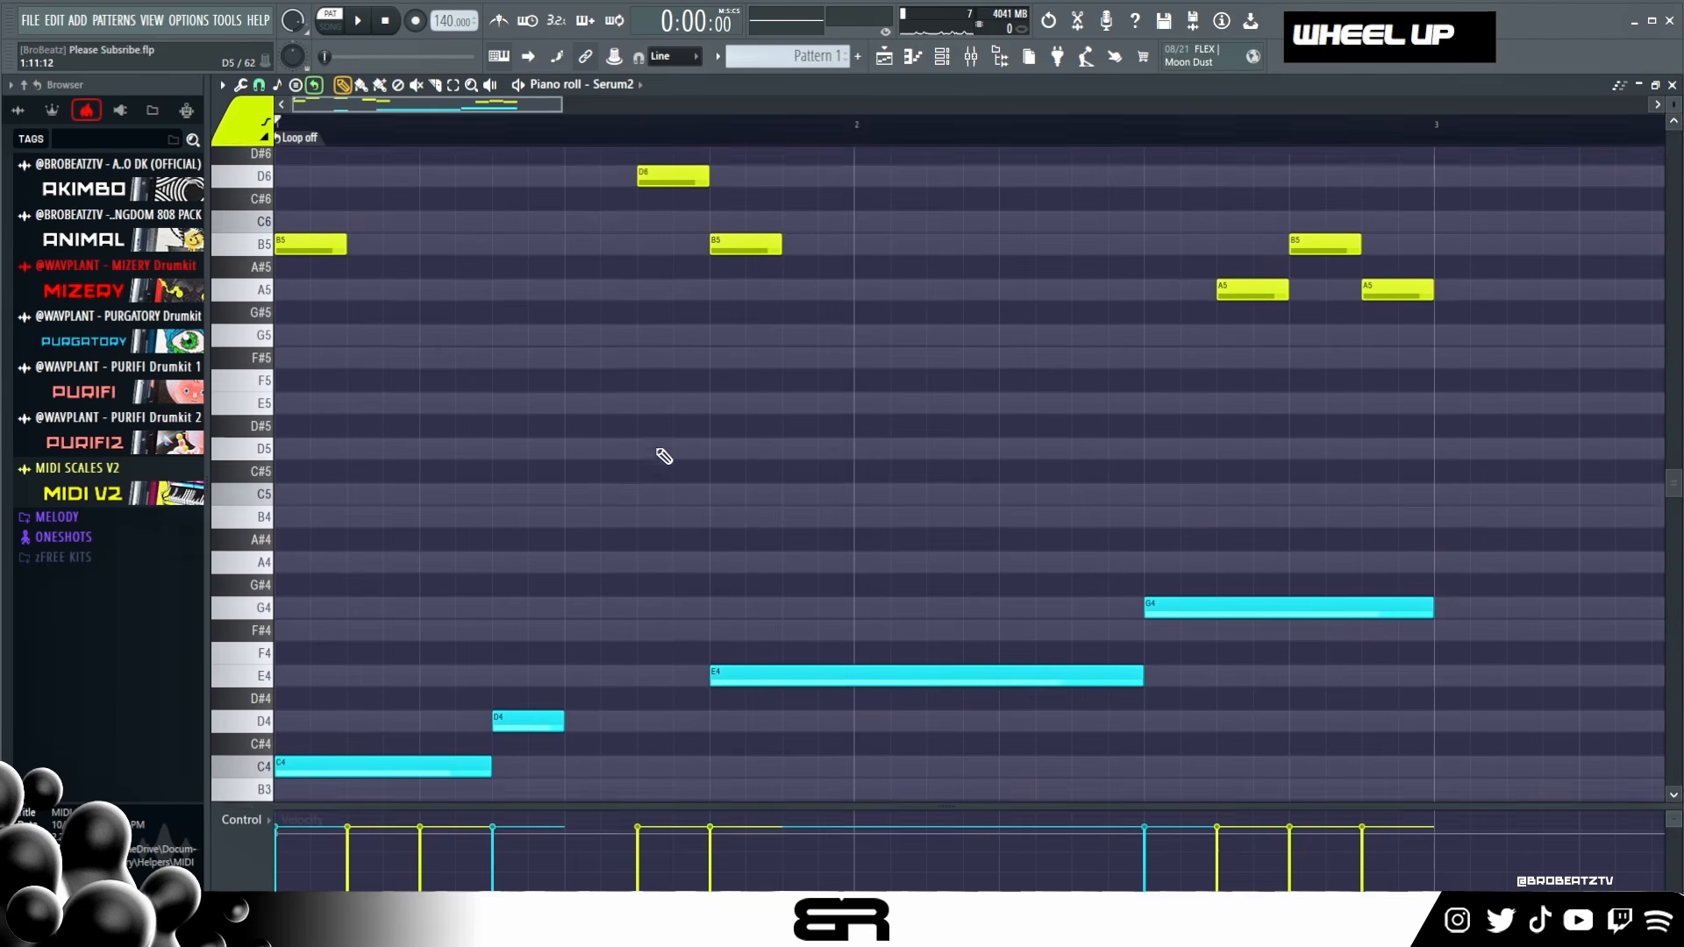
- Reset the active note colour to white group 1 and lower the cyan bass line by one octave
left_click(249, 137)
left_click(234, 181)
left_click_drag(1319, 556, 290, 783)
key("ctrl+Down")
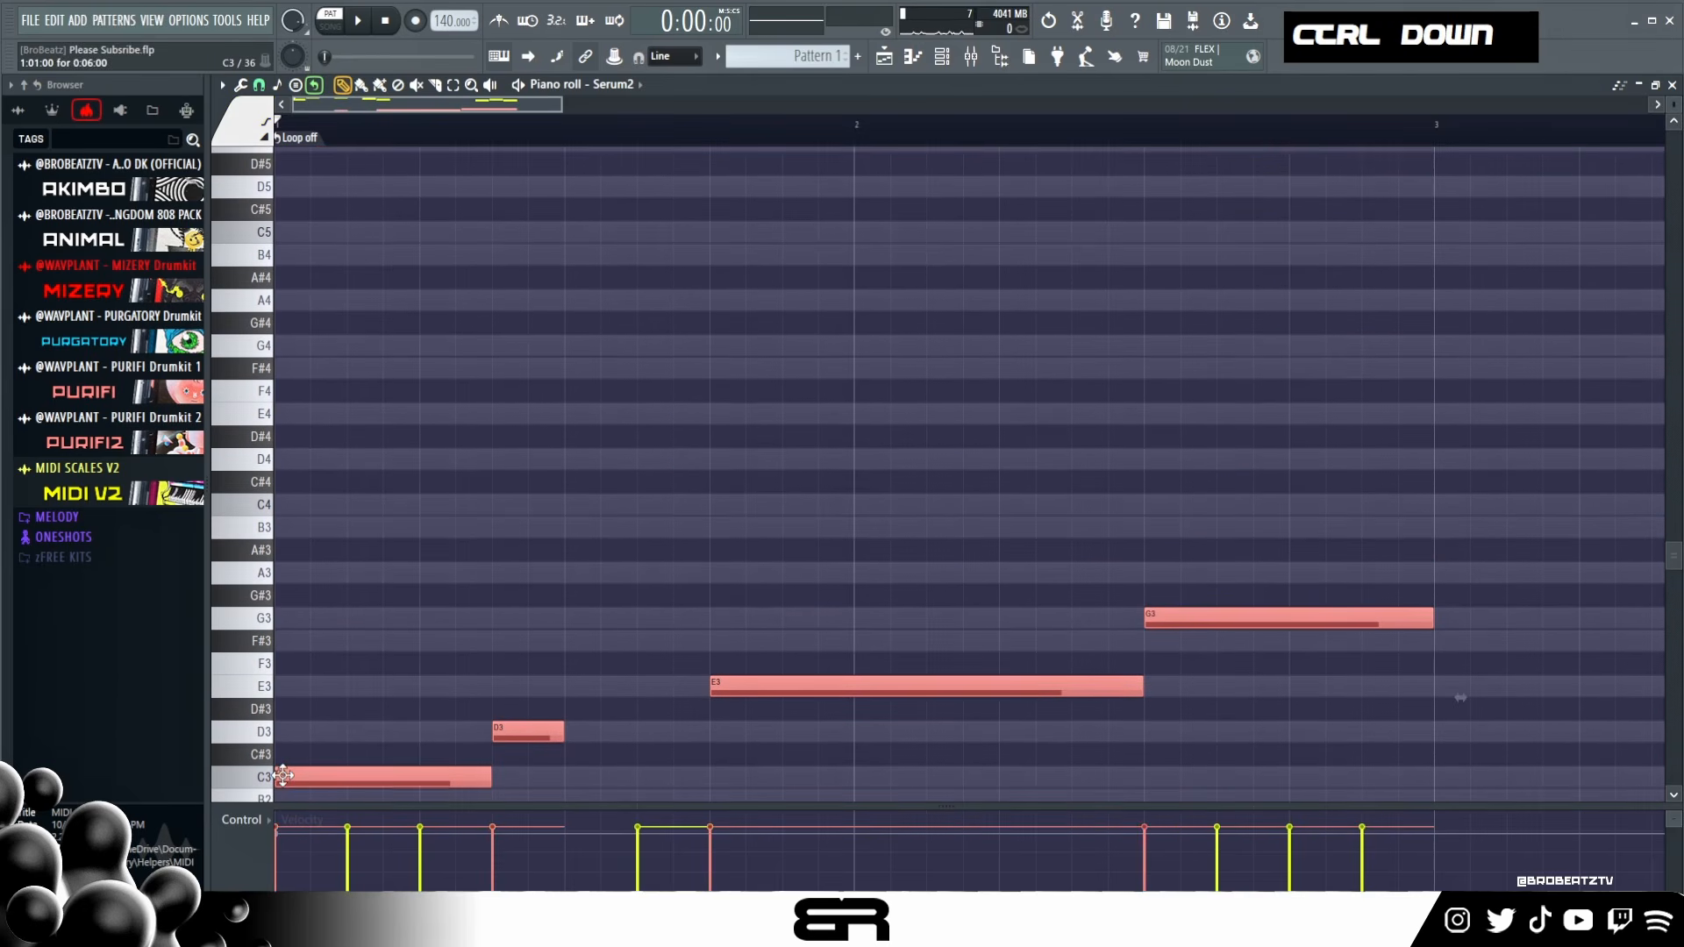
scroll(1049, 361, "up", 4)
scroll(1049, 361, "down", 3)
right_click(1049, 368)
- Review the pitch range between the yellow melody and the cyan bass line
scroll(860, 491, "up", 3)
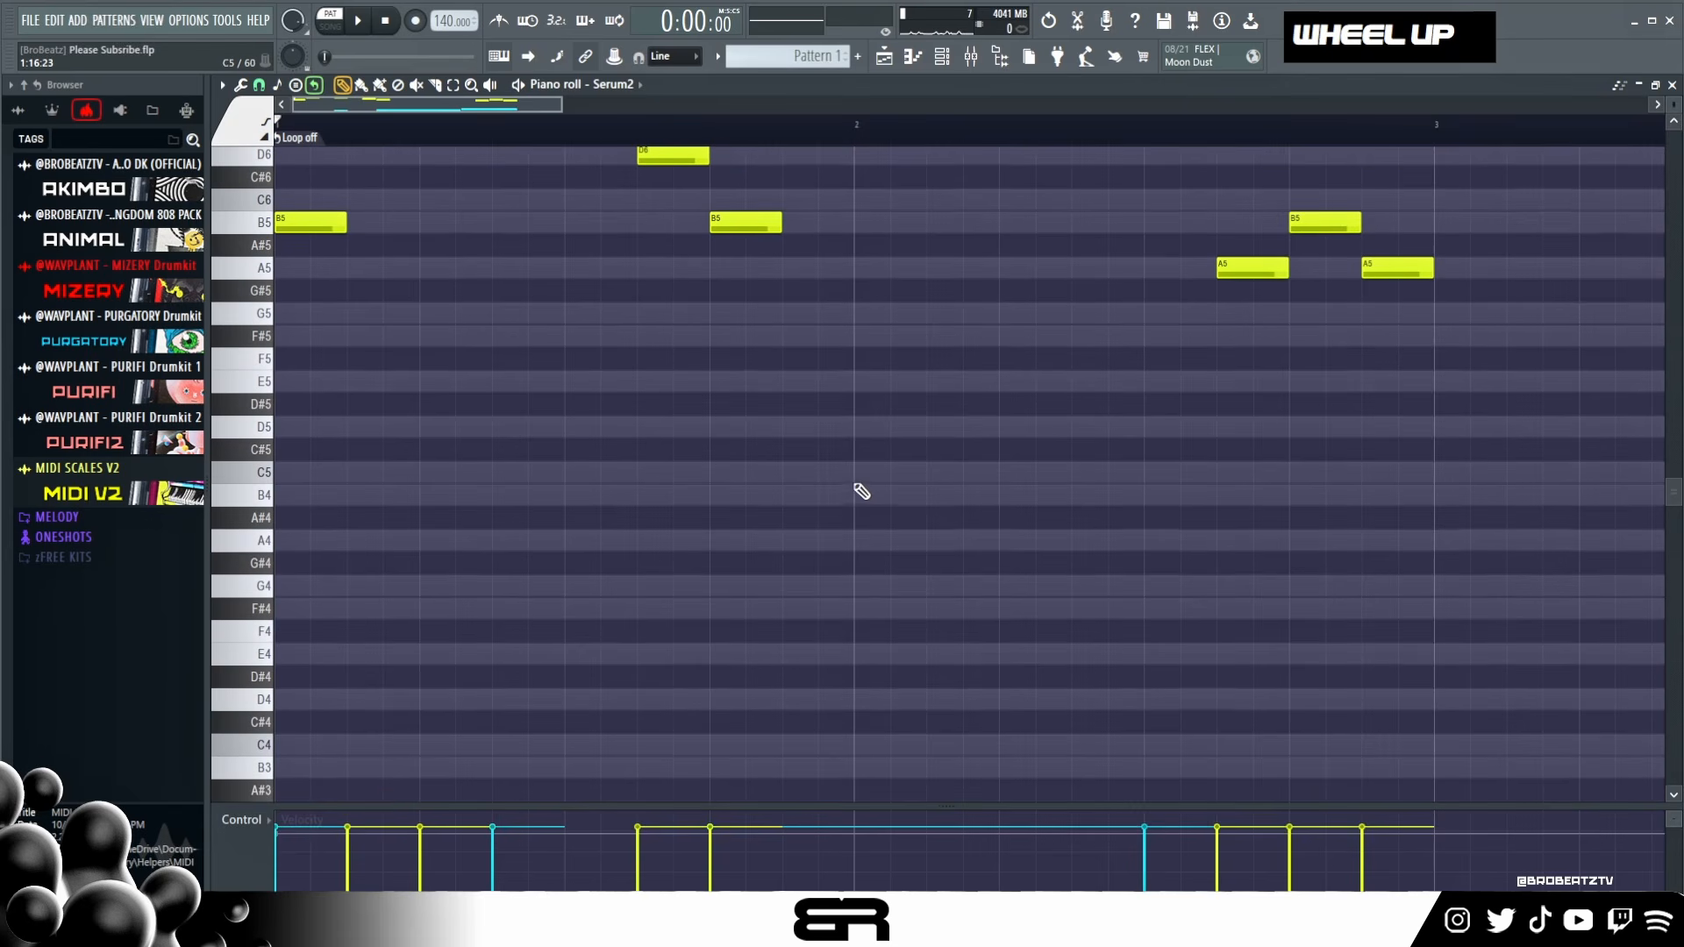
scroll(1673, 104, "down", 2)
scroll(932, 445, "down", 1)
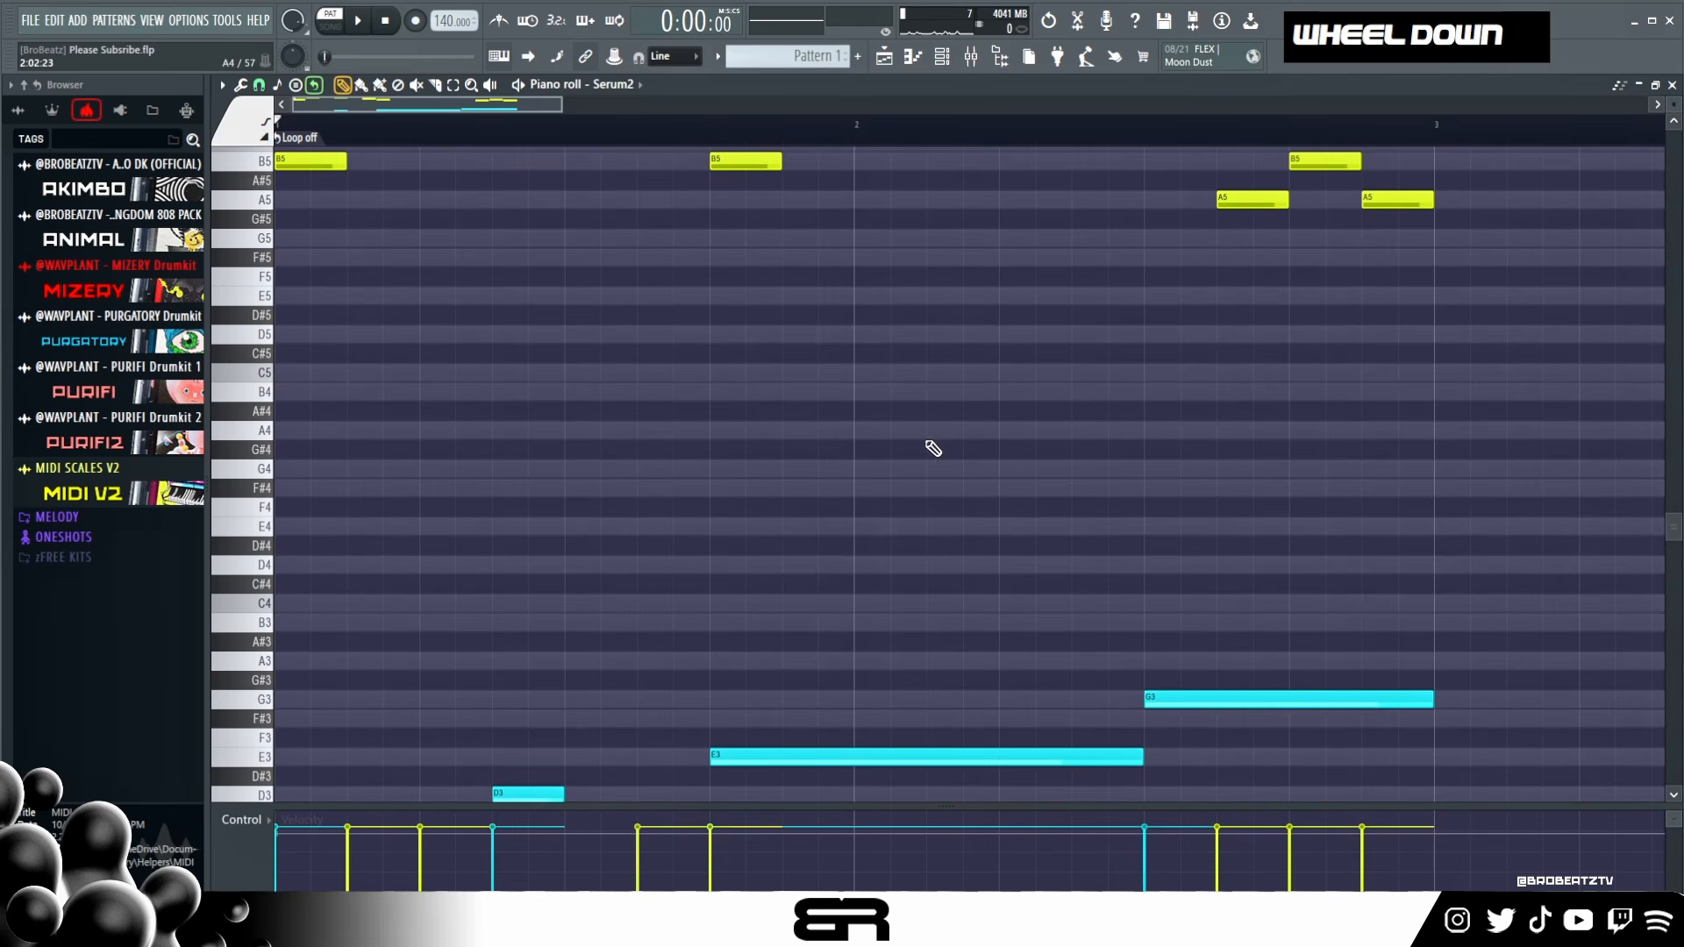
right_click(684, 586)
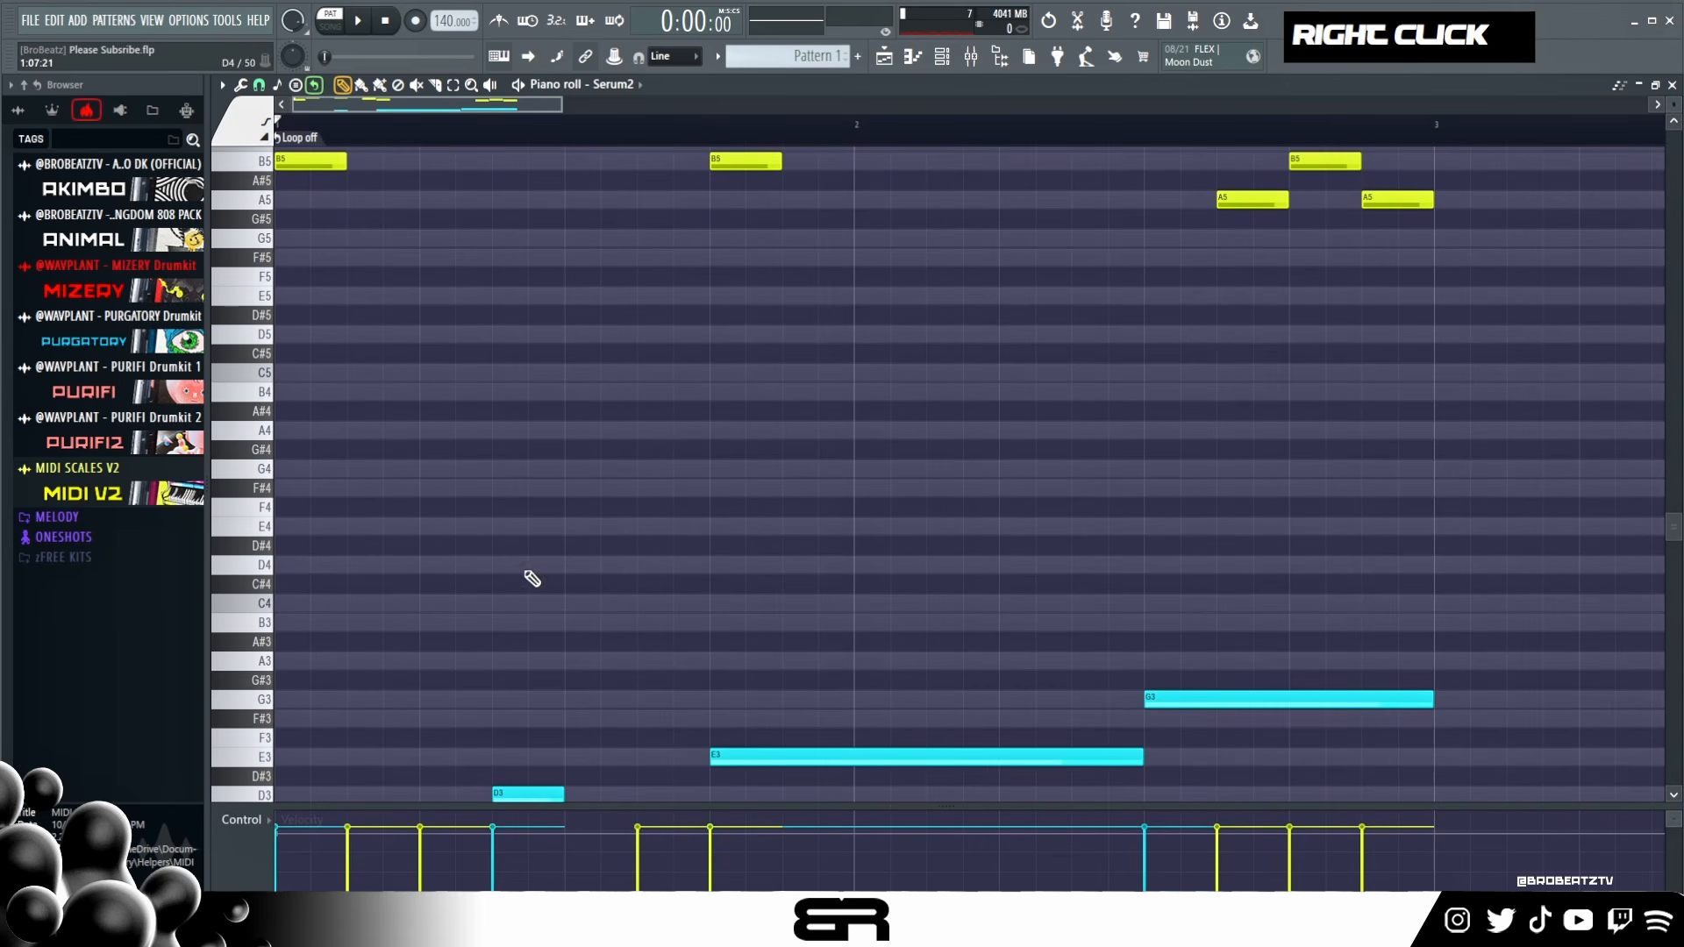
scroll(537, 575, "up", 1)
mouse_move(560, 105)
left_mouse_down()
mouse_move(681, 115)
mouse_move(557, 116)
left_mouse_up()
scroll(639, 324, "up", 4)
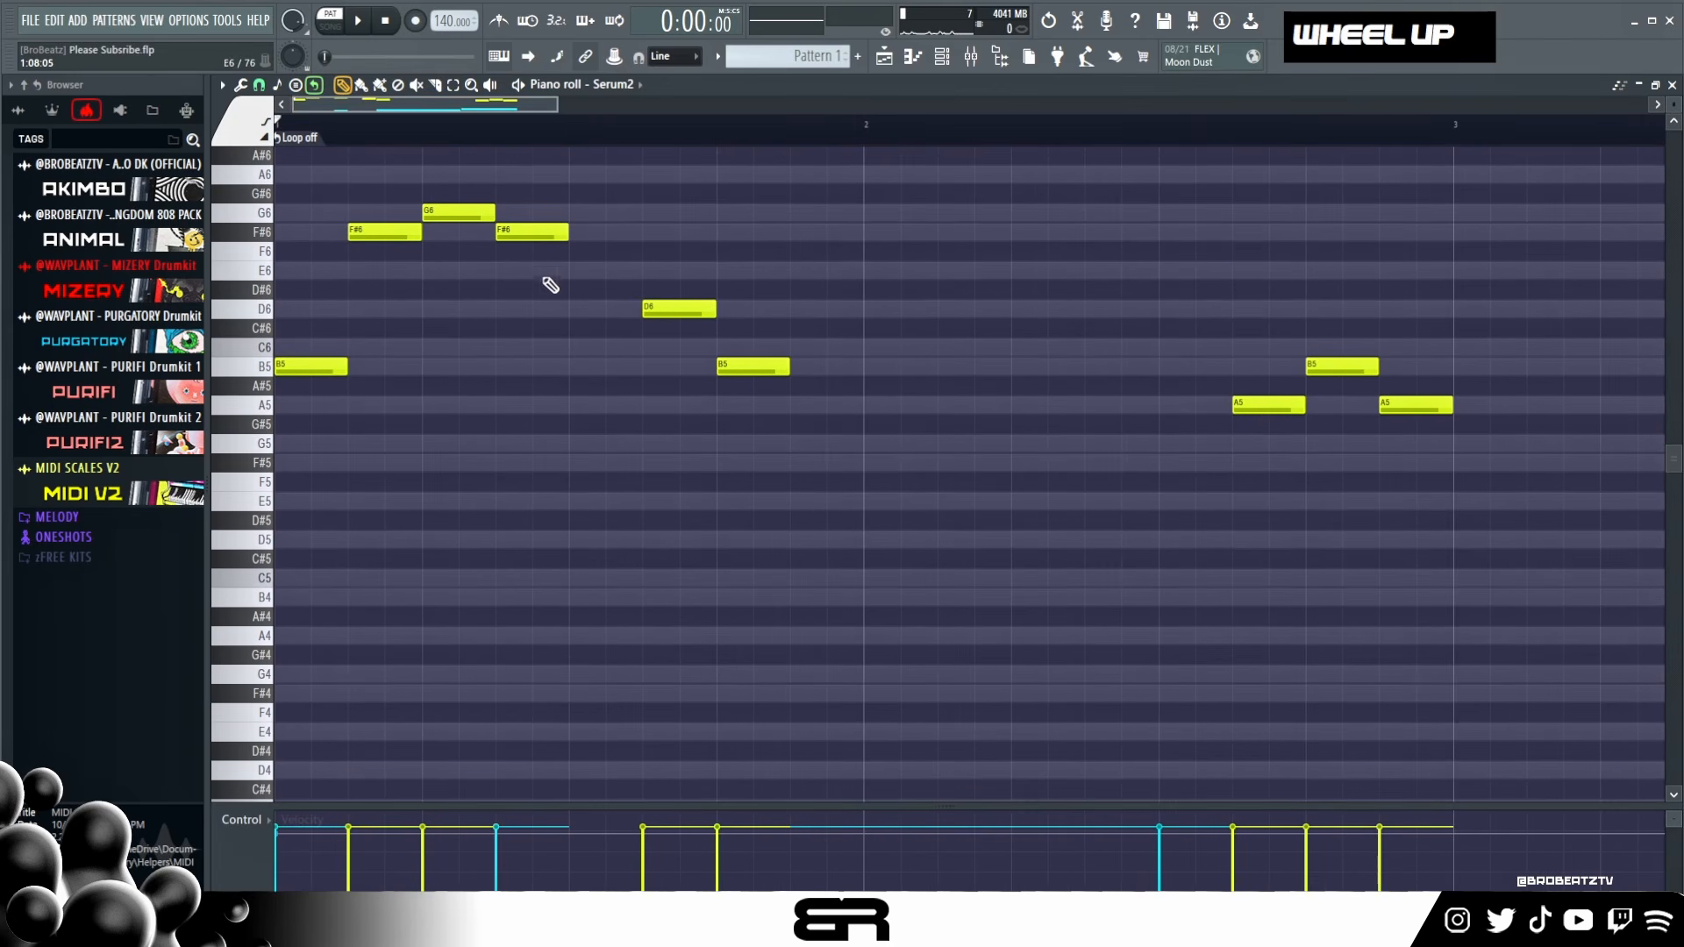
scroll(613, 388, "down", 8)
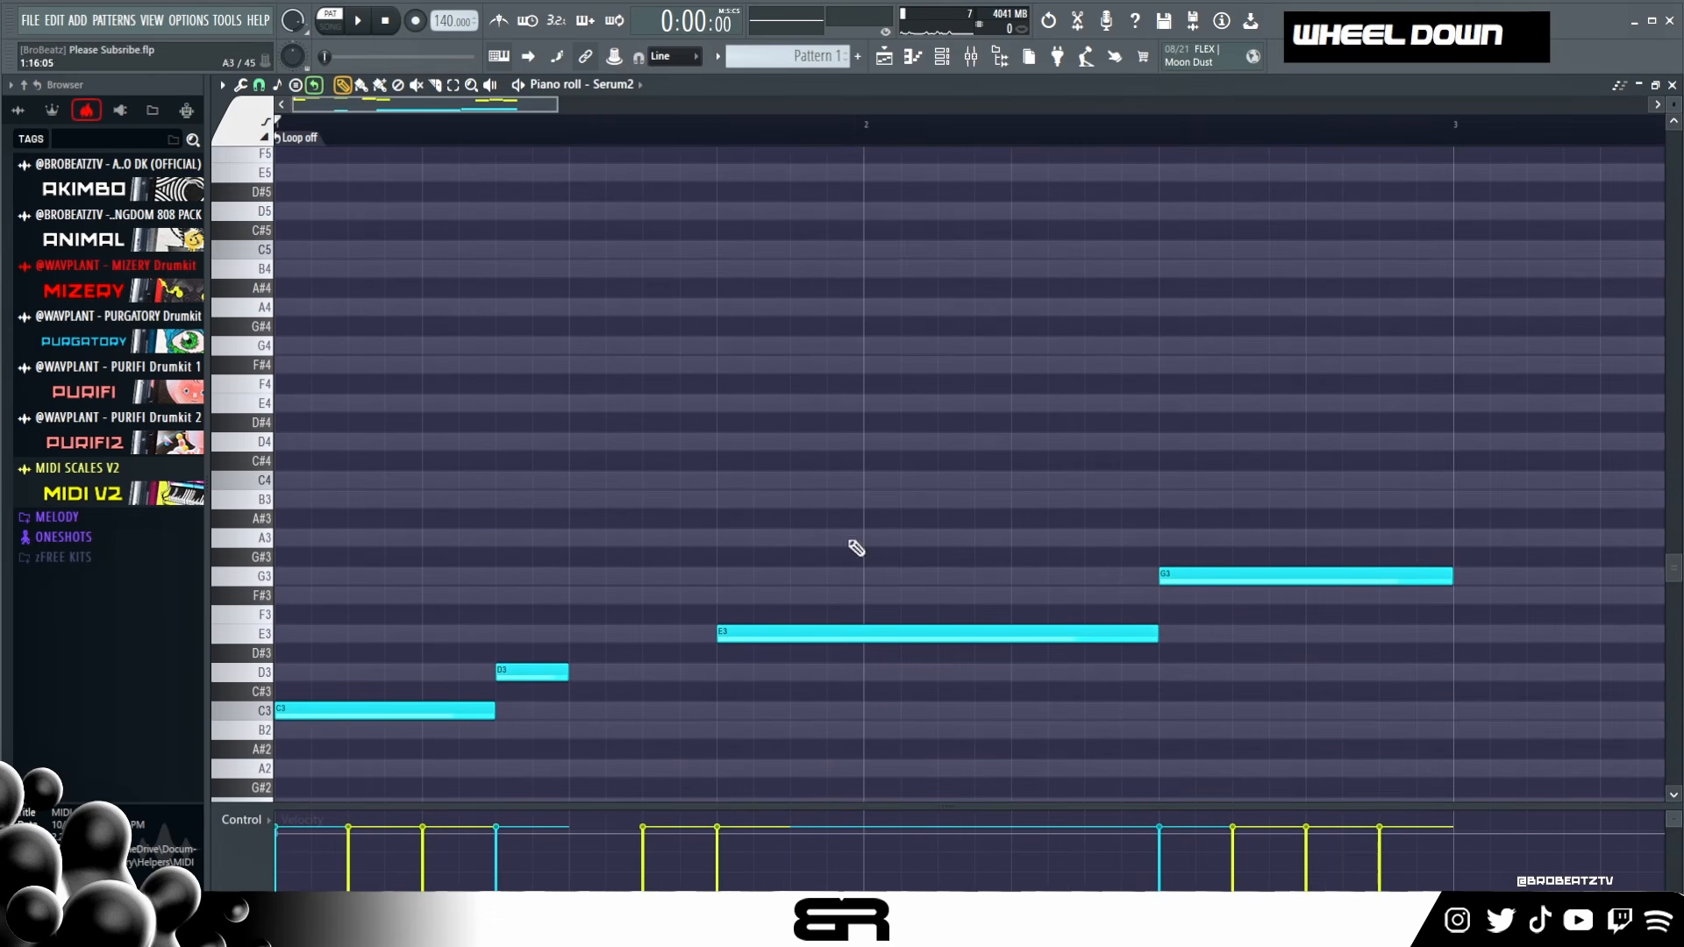
- Duplicate the cyan bass line one octave higher, at C4 to G4, and colour the copies white
left_click_drag(1453, 451, 346, 751)
left_click(277, 711, "shift")
key("ctrl+Up")
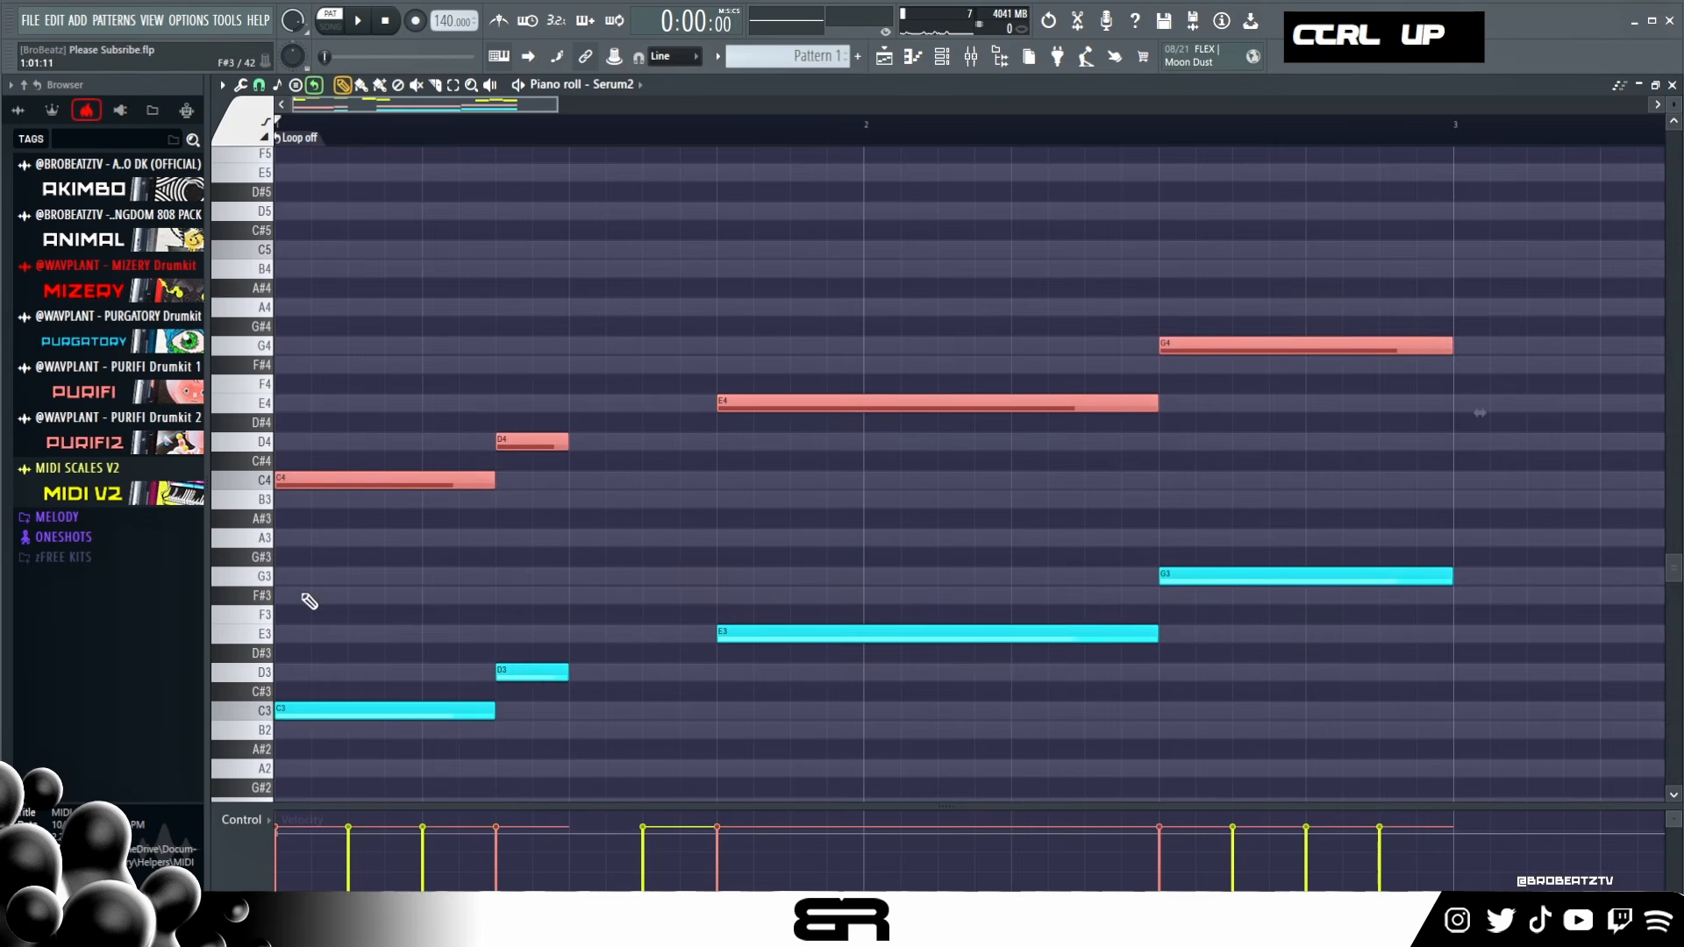
right_click(373, 528)
left_click_drag(1413, 258, 333, 531)
key("alt+c")
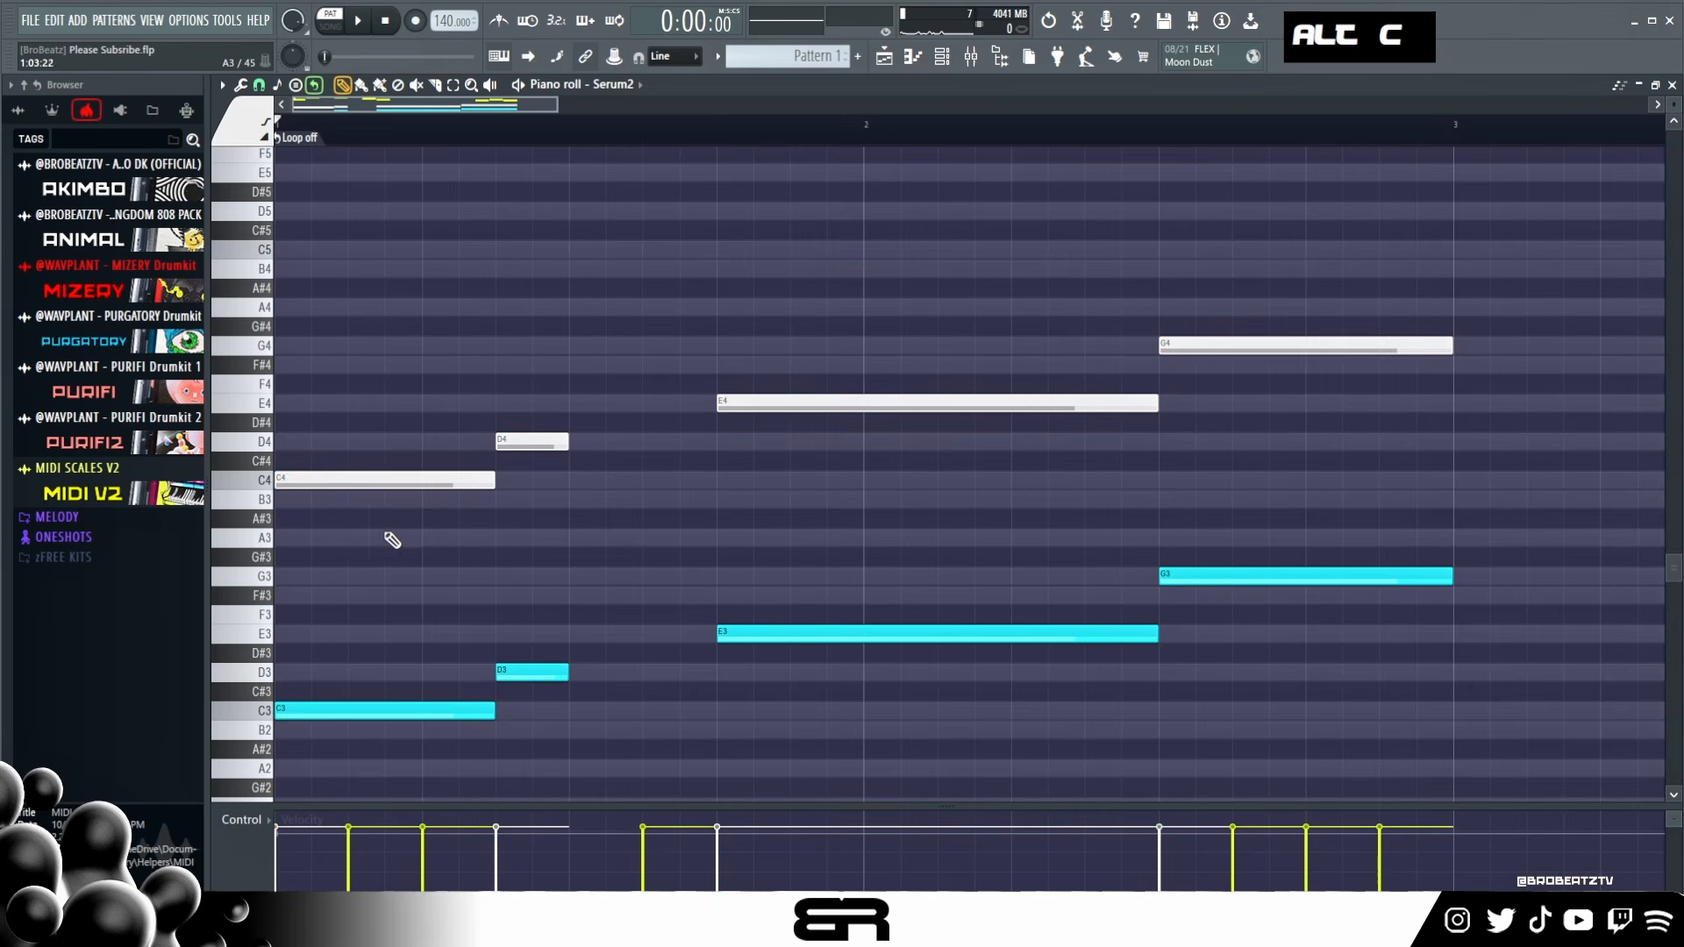
right_click(503, 533)
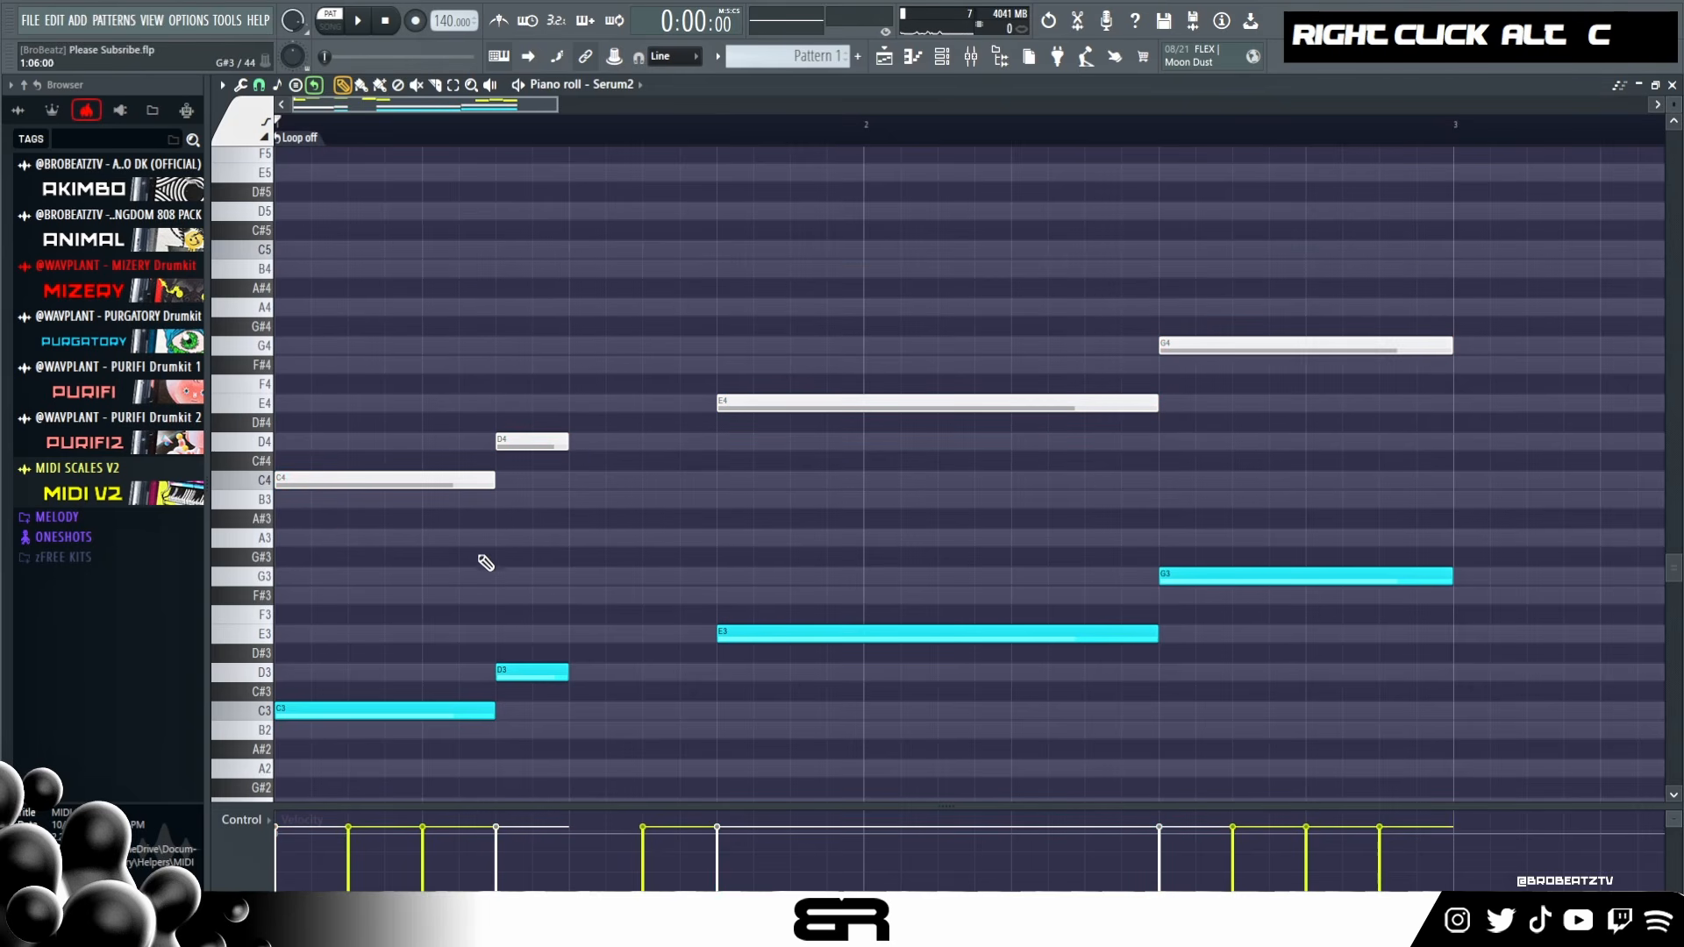
right_click(482, 547)
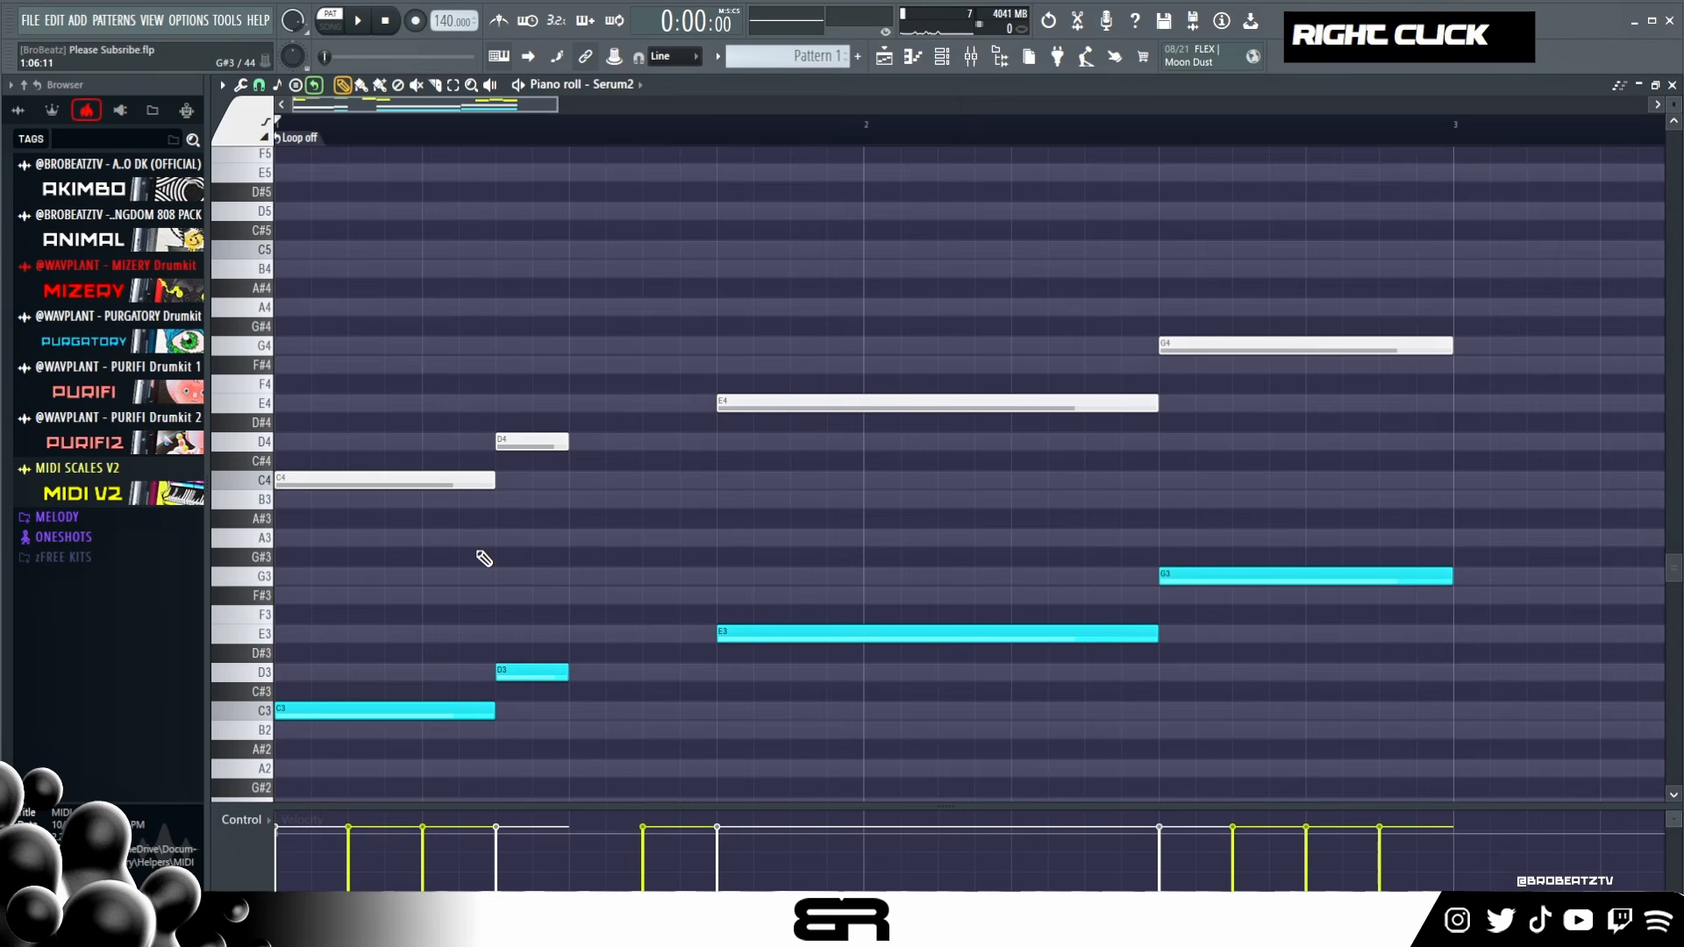
scroll(482, 556, "up", 3)
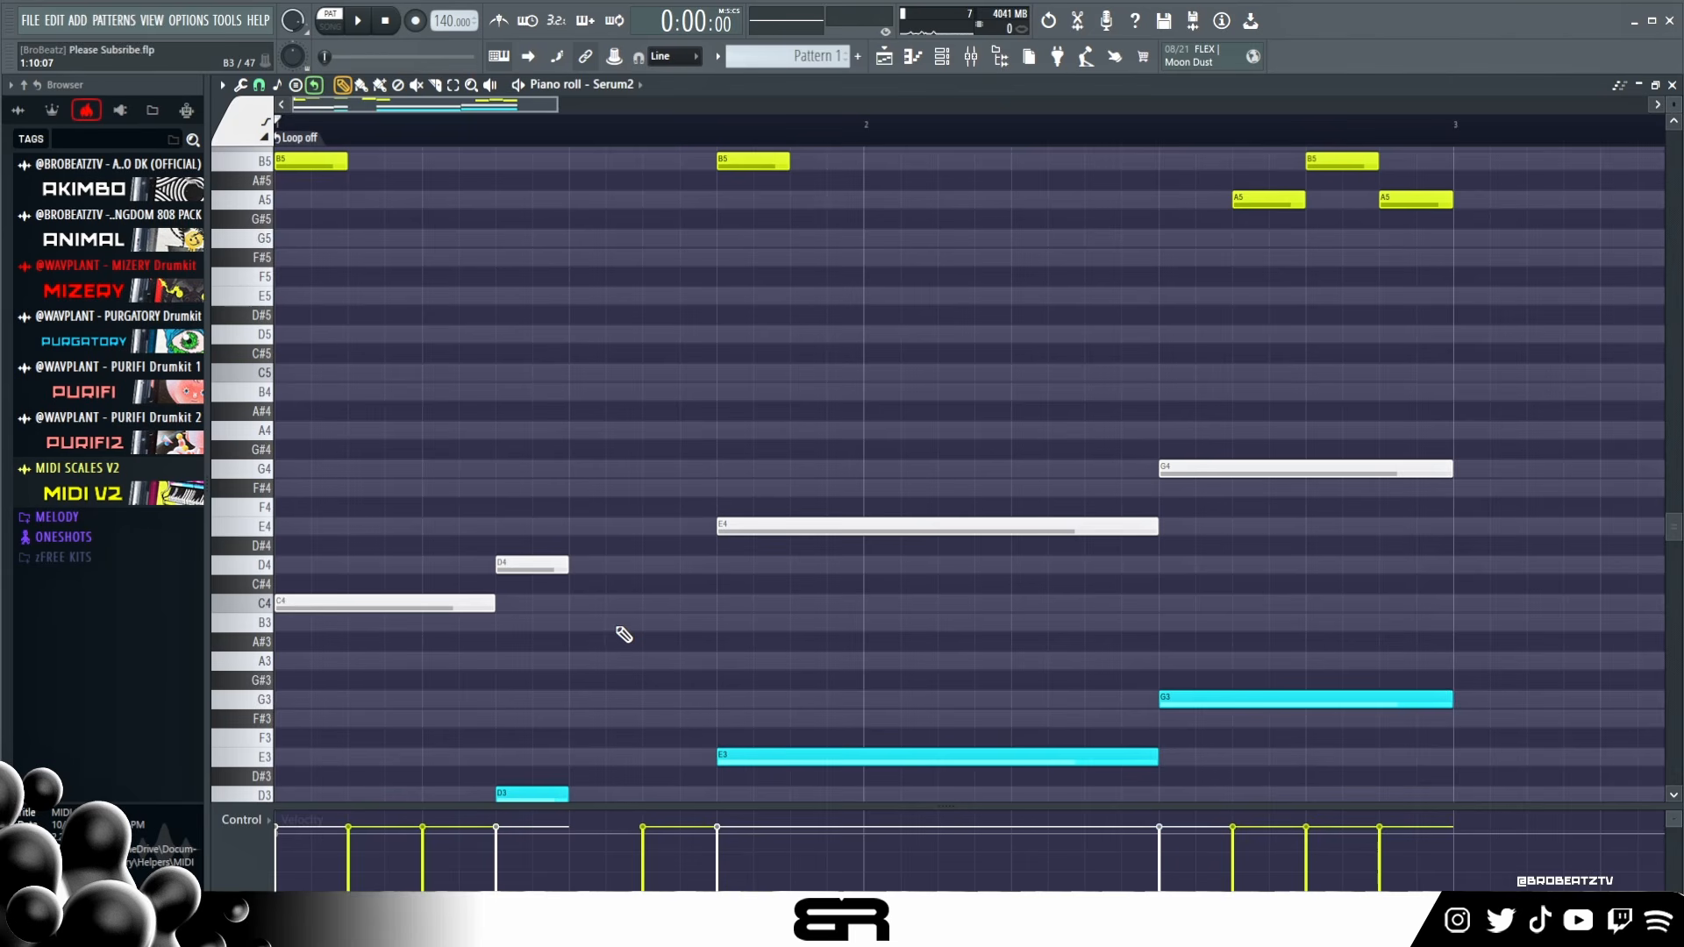
left_click(367, 432)
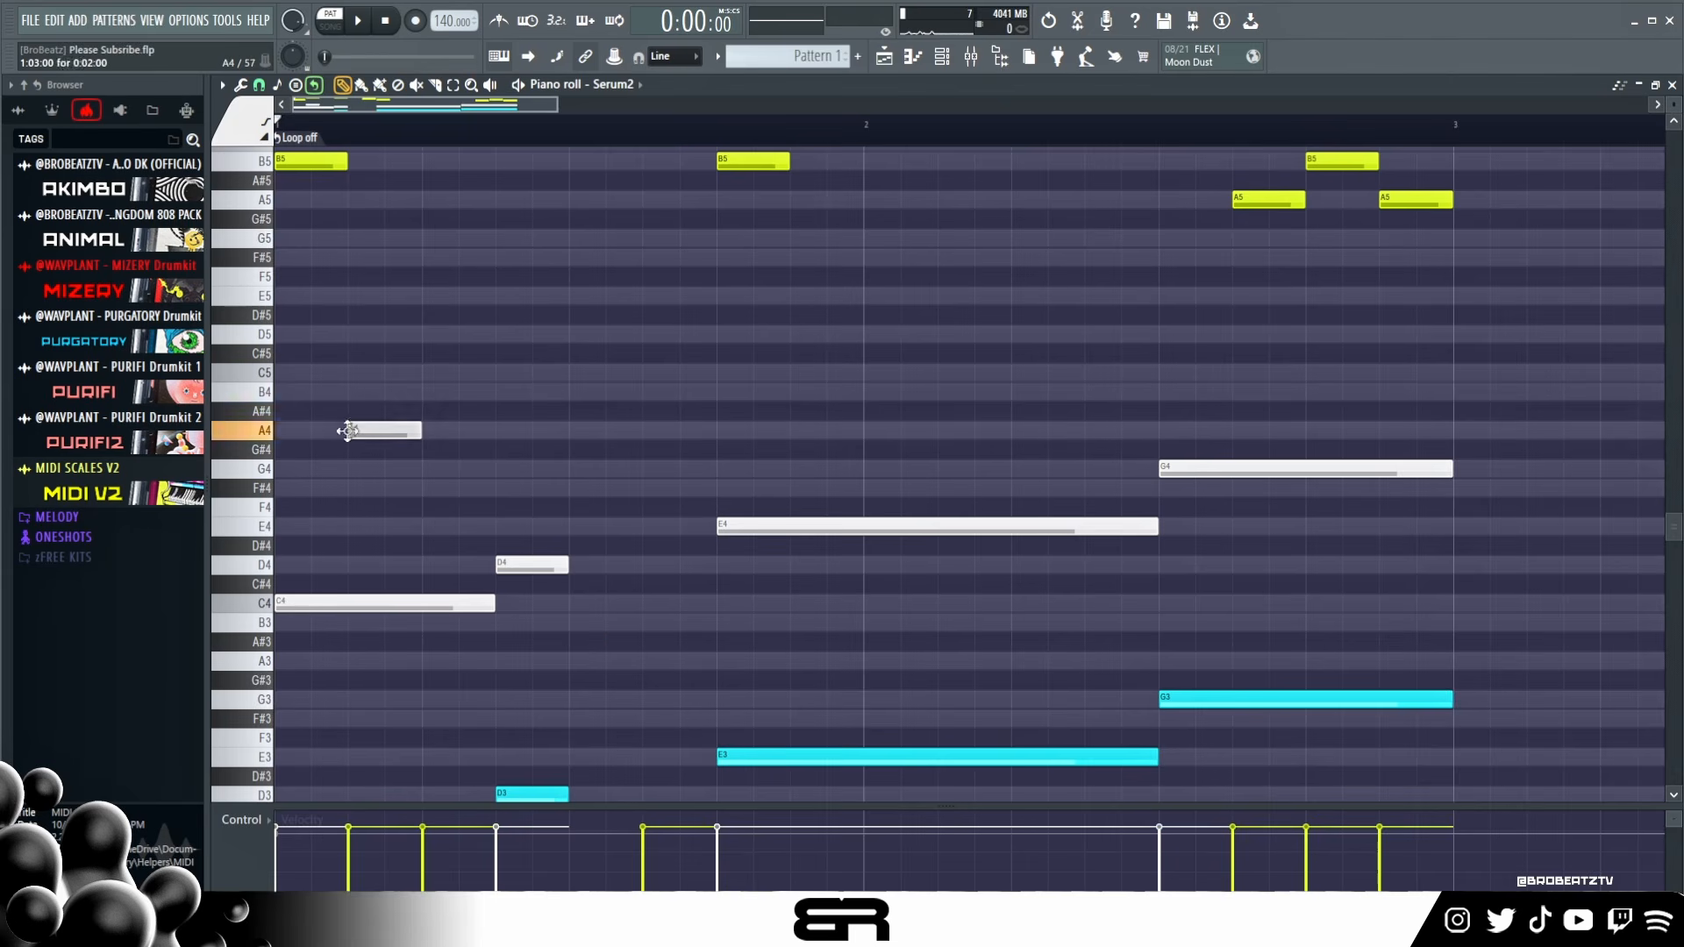
left_click(355, 336)
right_click(407, 334)
right_click(409, 429)
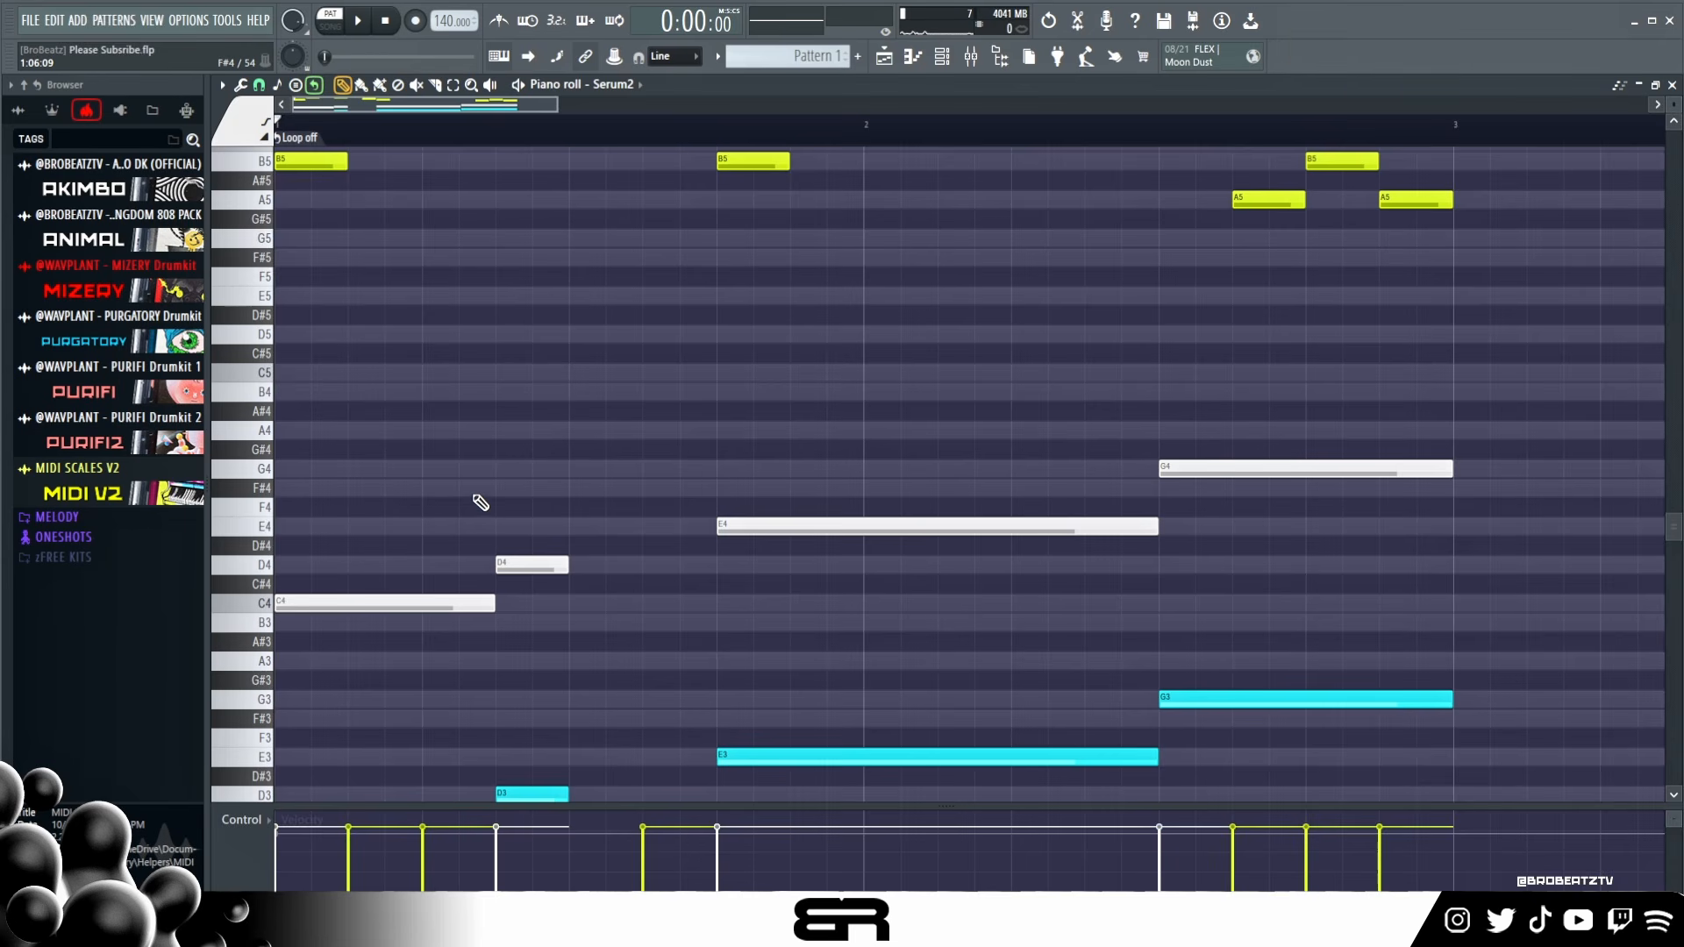
- Try staggered copies of the white C4 note at E4, G4 and B4 in bar 1, play them, and delete the copies
left_click_drag(339, 603, 369, 517)
left_click_drag(365, 525, 430, 392)
key("space")
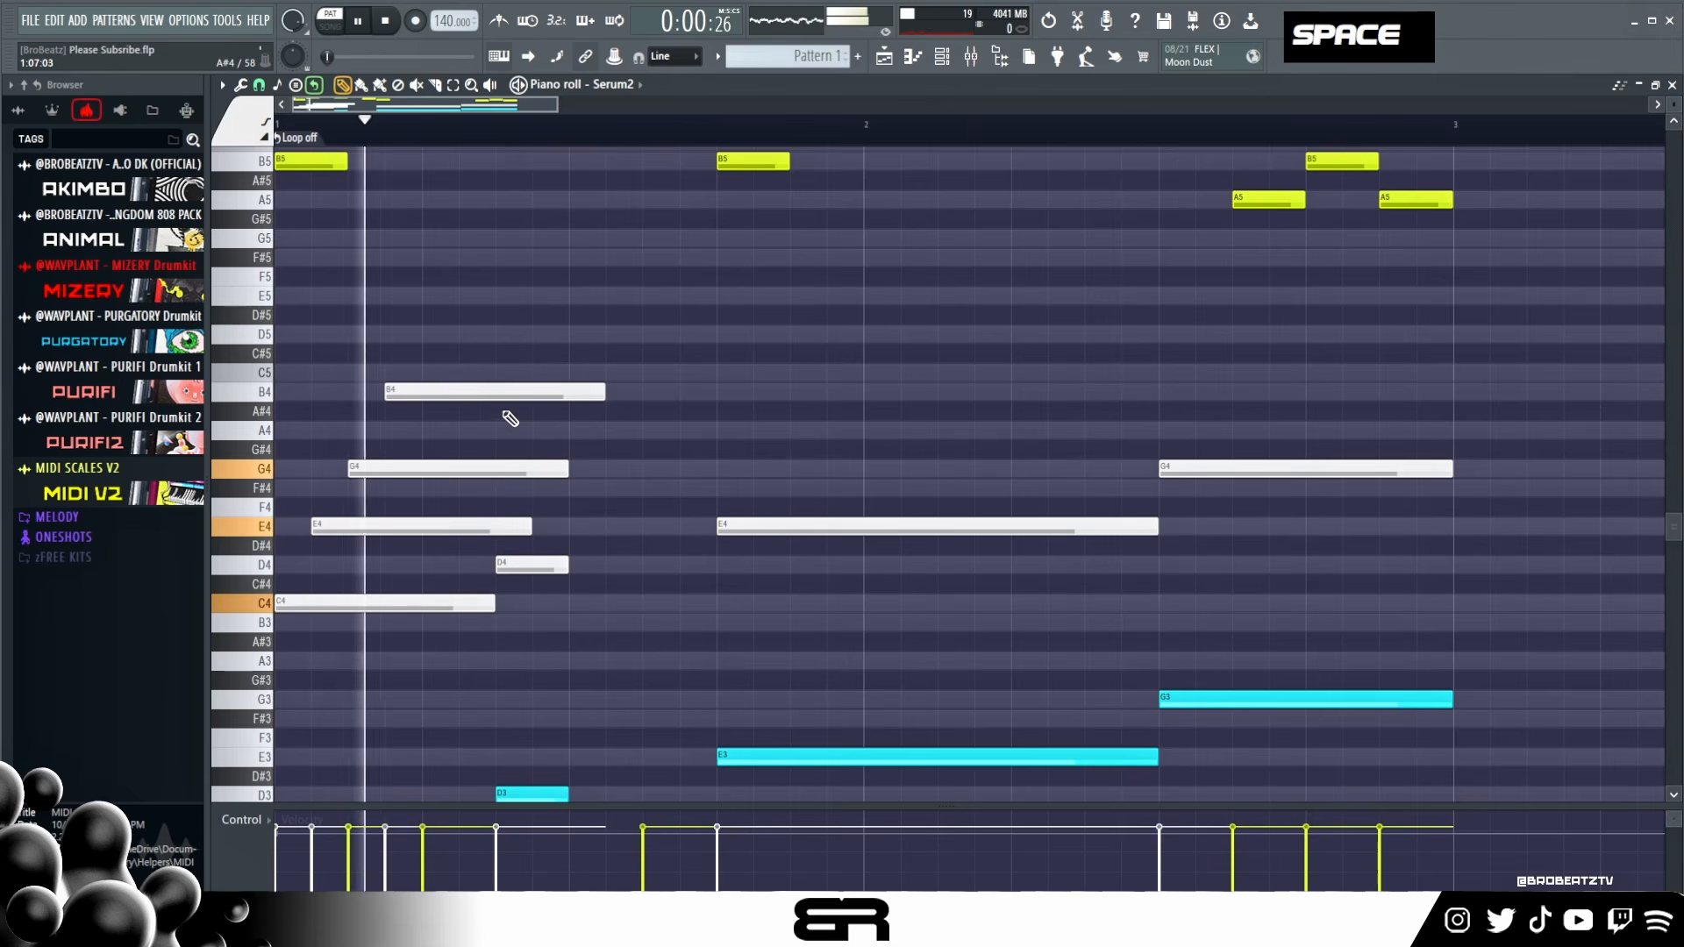
key("space")
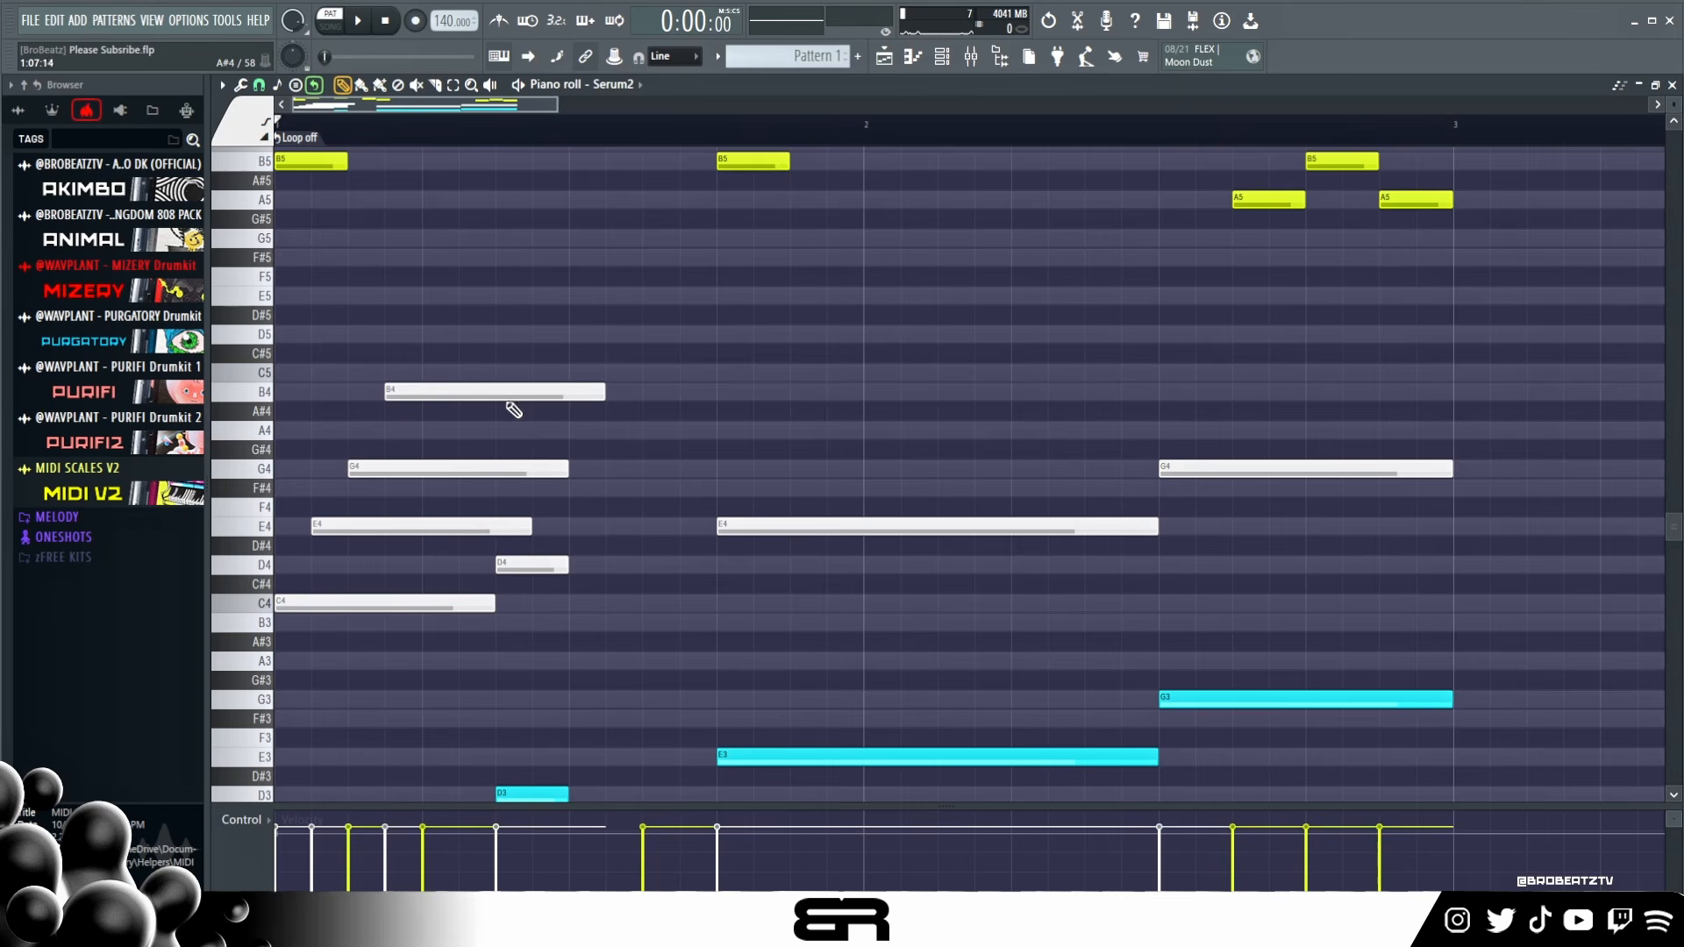
right_click(488, 392)
right_click(456, 470)
right_click(421, 526)
- Shorten the white C4 note to two steps starting on step 3 of bar 1 and play the result
scroll(403, 553, "down", 3)
left_click_drag(279, 483, 350, 483)
left_click_drag(494, 484, 421, 488)
key("space")
key("space")
- Copy the shortened C4 to step 5 as E4, raise the copy one octave to E5, and play the pattern
scroll(403, 496, "up", 2)
left_click(391, 523, "ctrl")
left_click_drag(391, 524, 462, 446)
key("ctrl+Up")
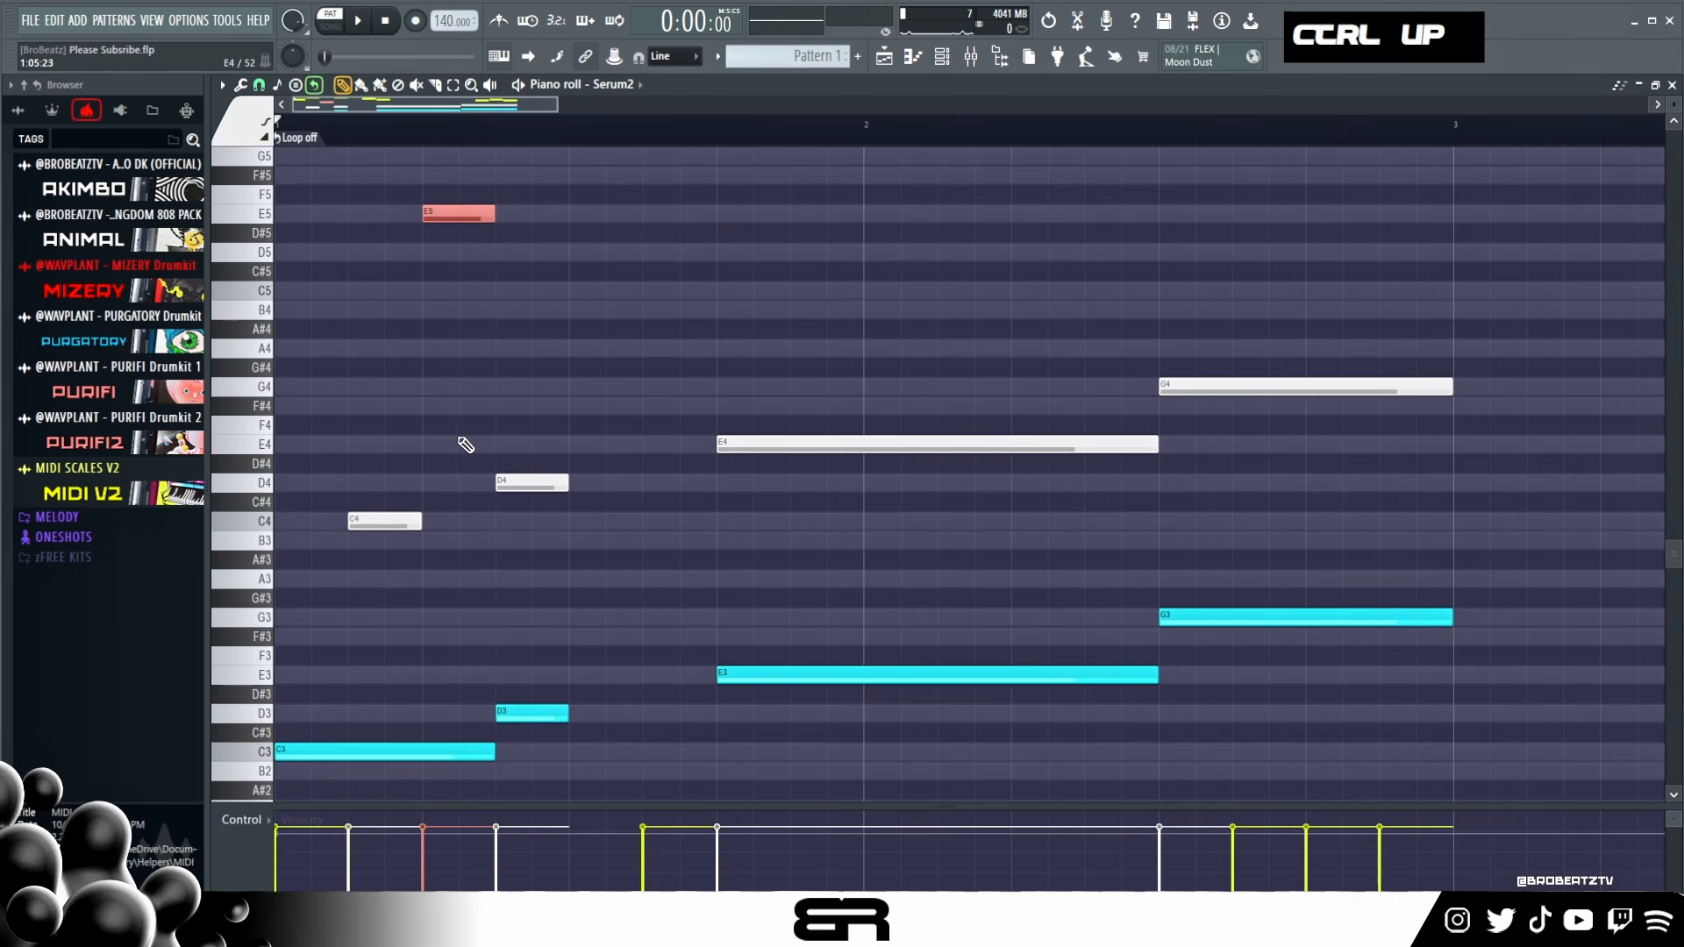
scroll(476, 434, "up", 3)
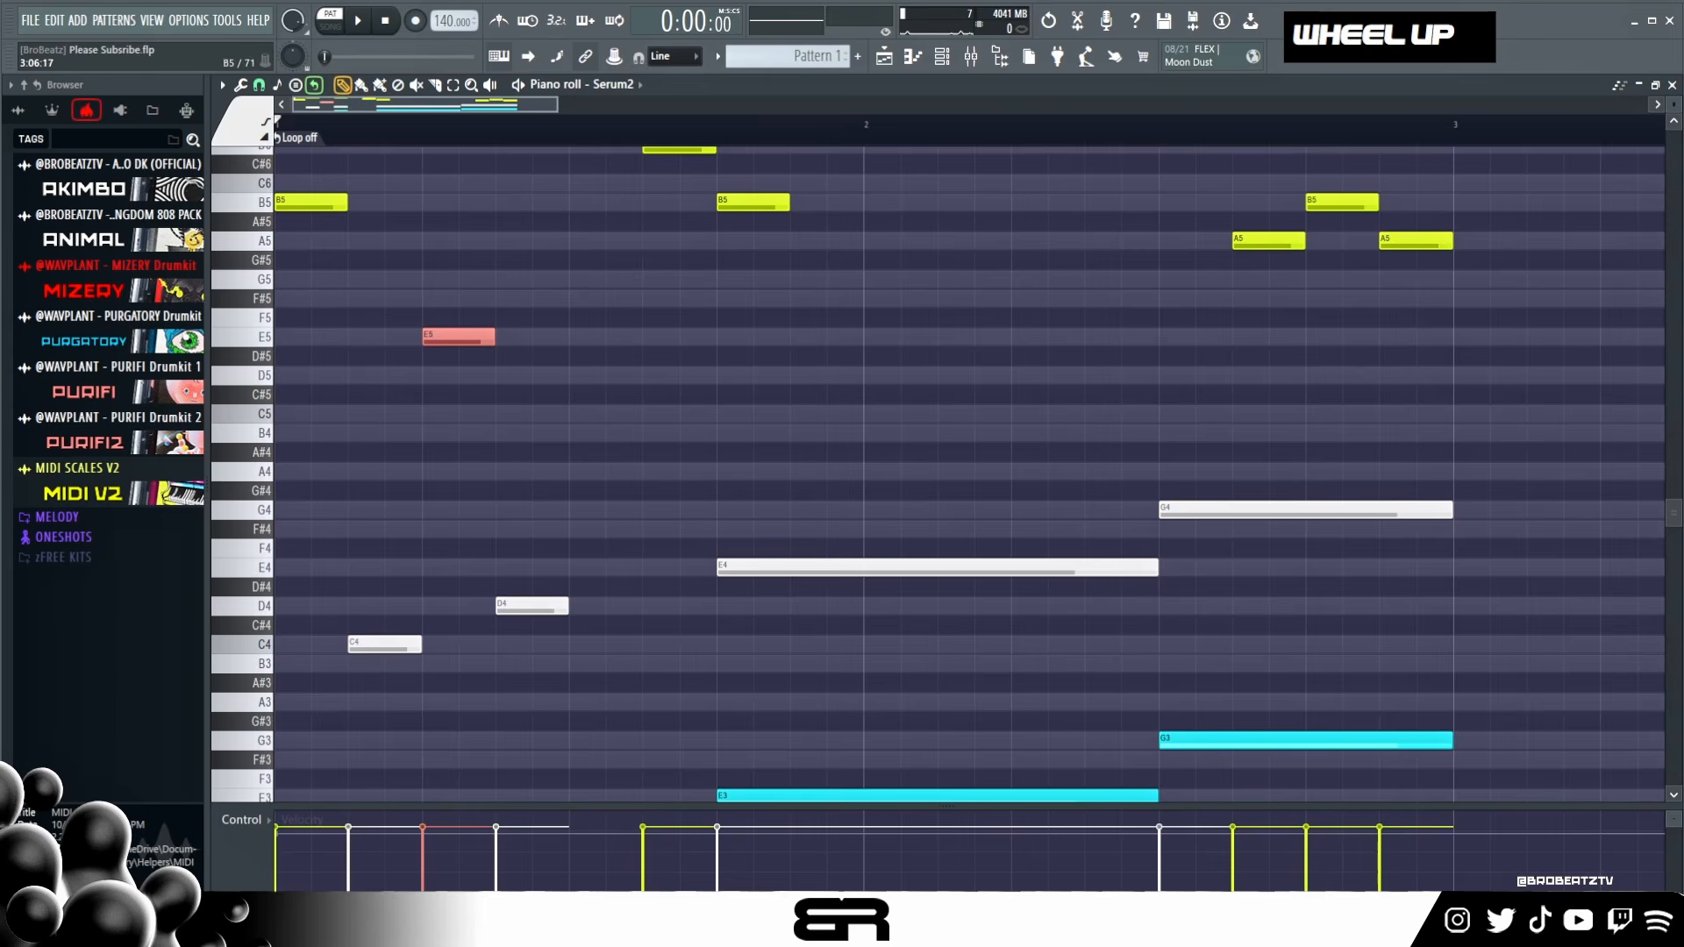
scroll(1125, 665, "down", 3)
scroll(1027, 606, "up", 2)
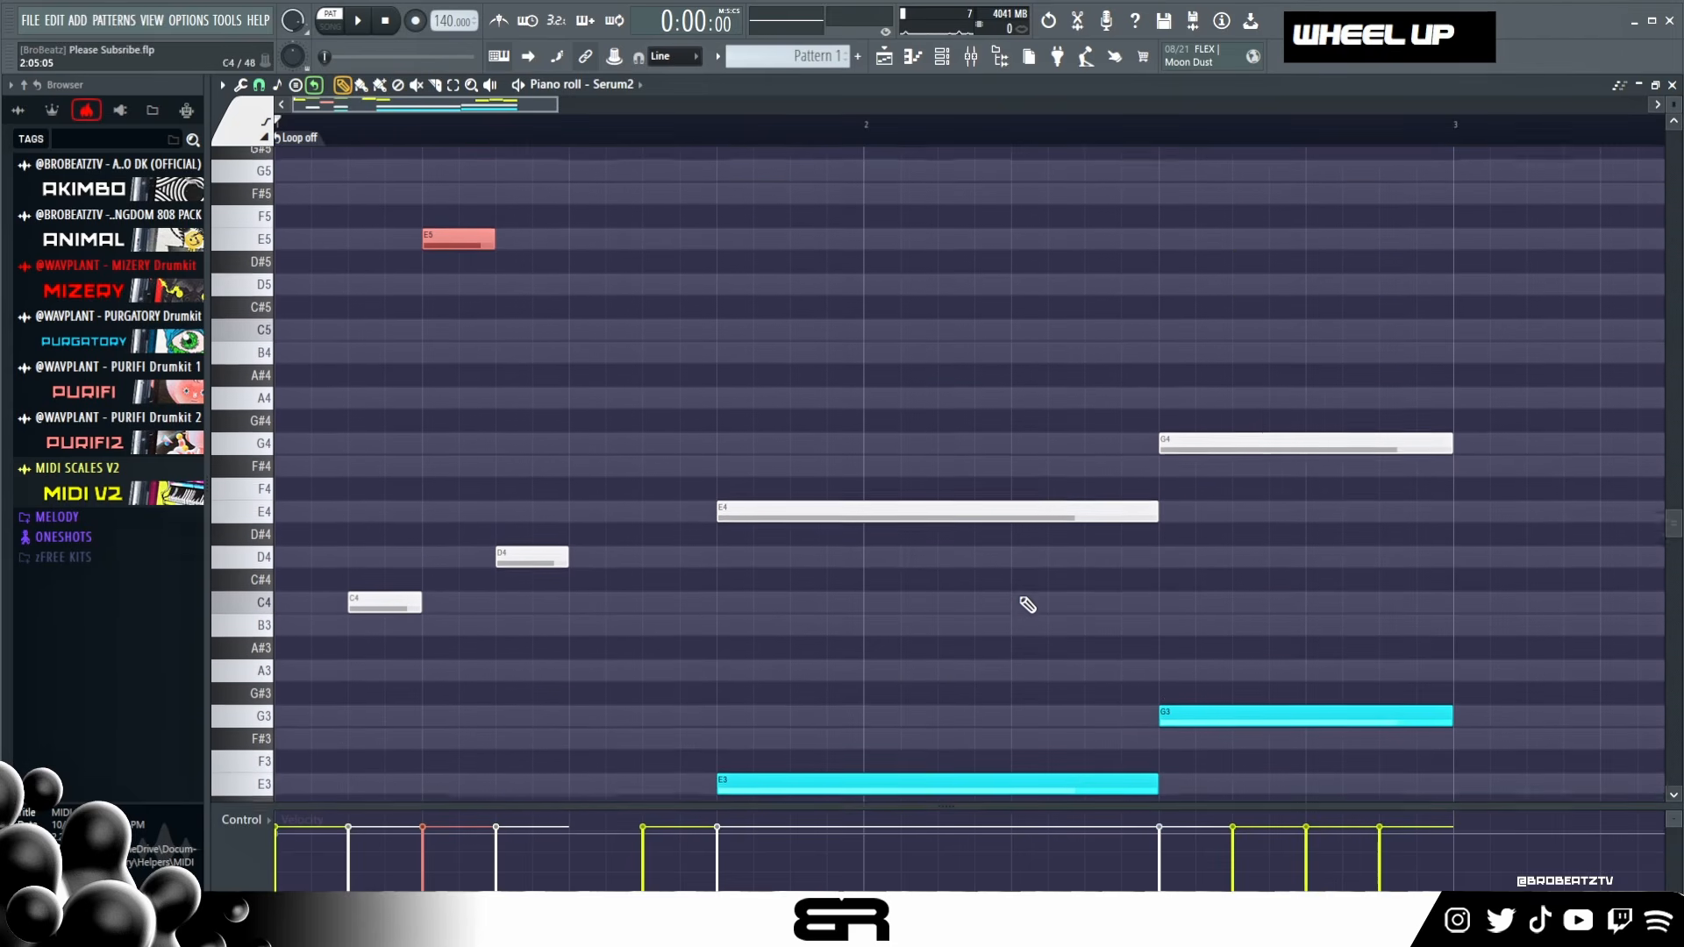
scroll(1023, 602, "up", 5)
scroll(877, 544, "down", 2)
right_click(771, 502)
key("space")
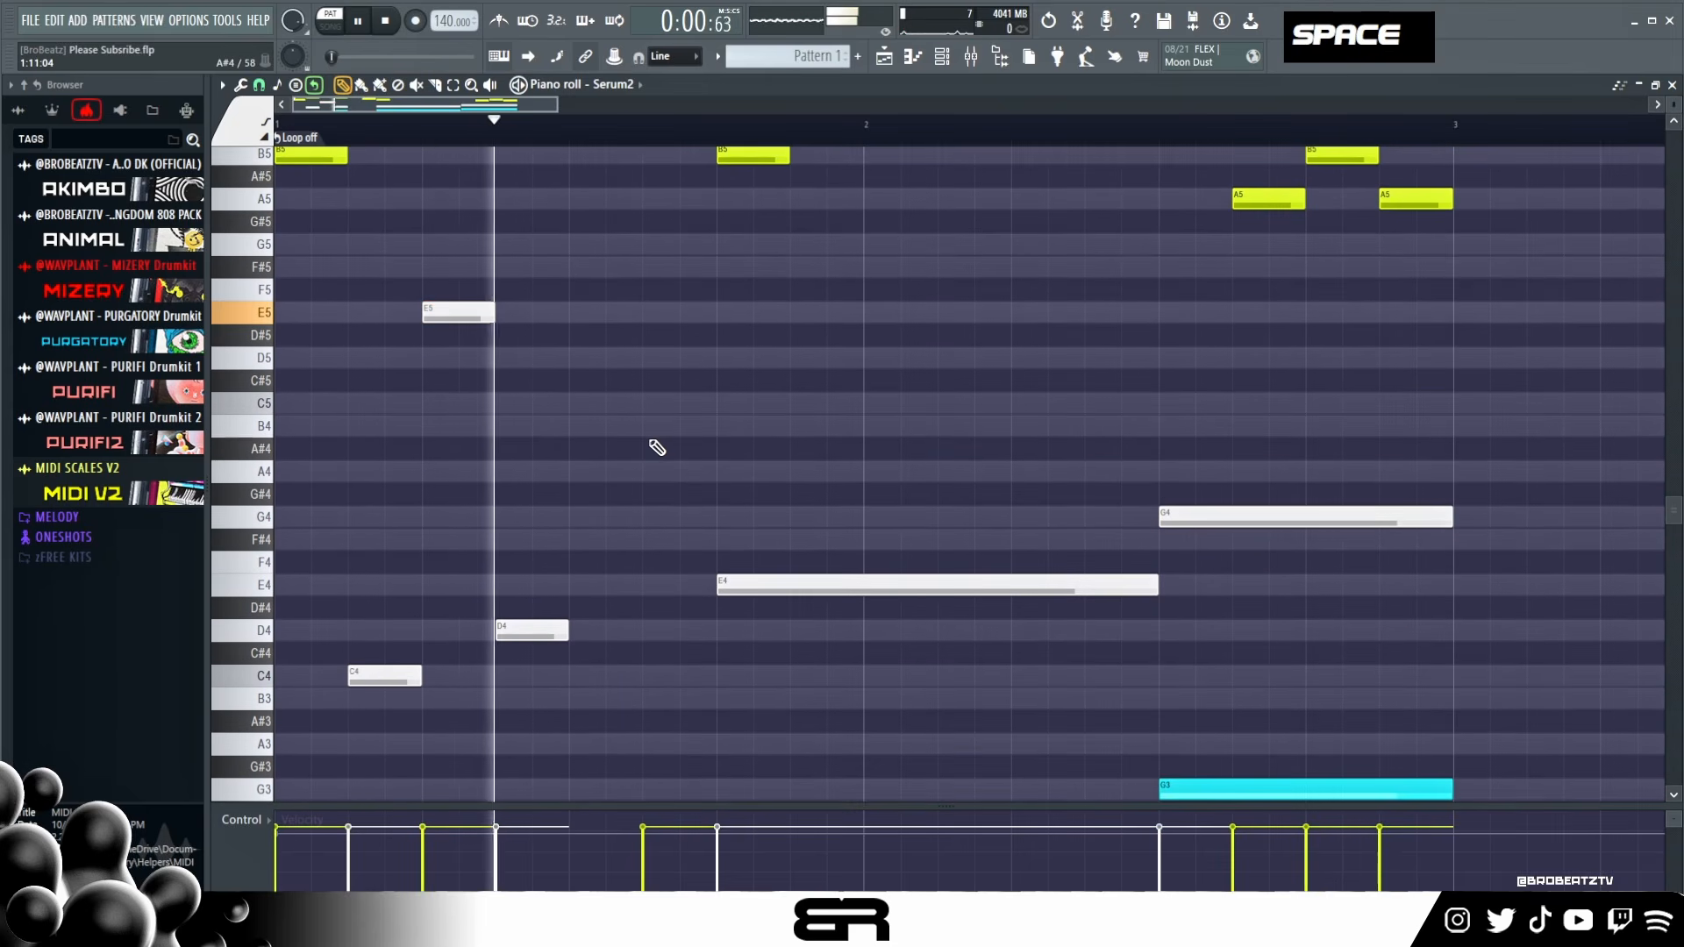
key("space")
key("space")
key("space")
key("space")
- Copy the E5 note to F#5 on step 7, above the white D4, and play the pattern
left_click(454, 314, "ctrl")
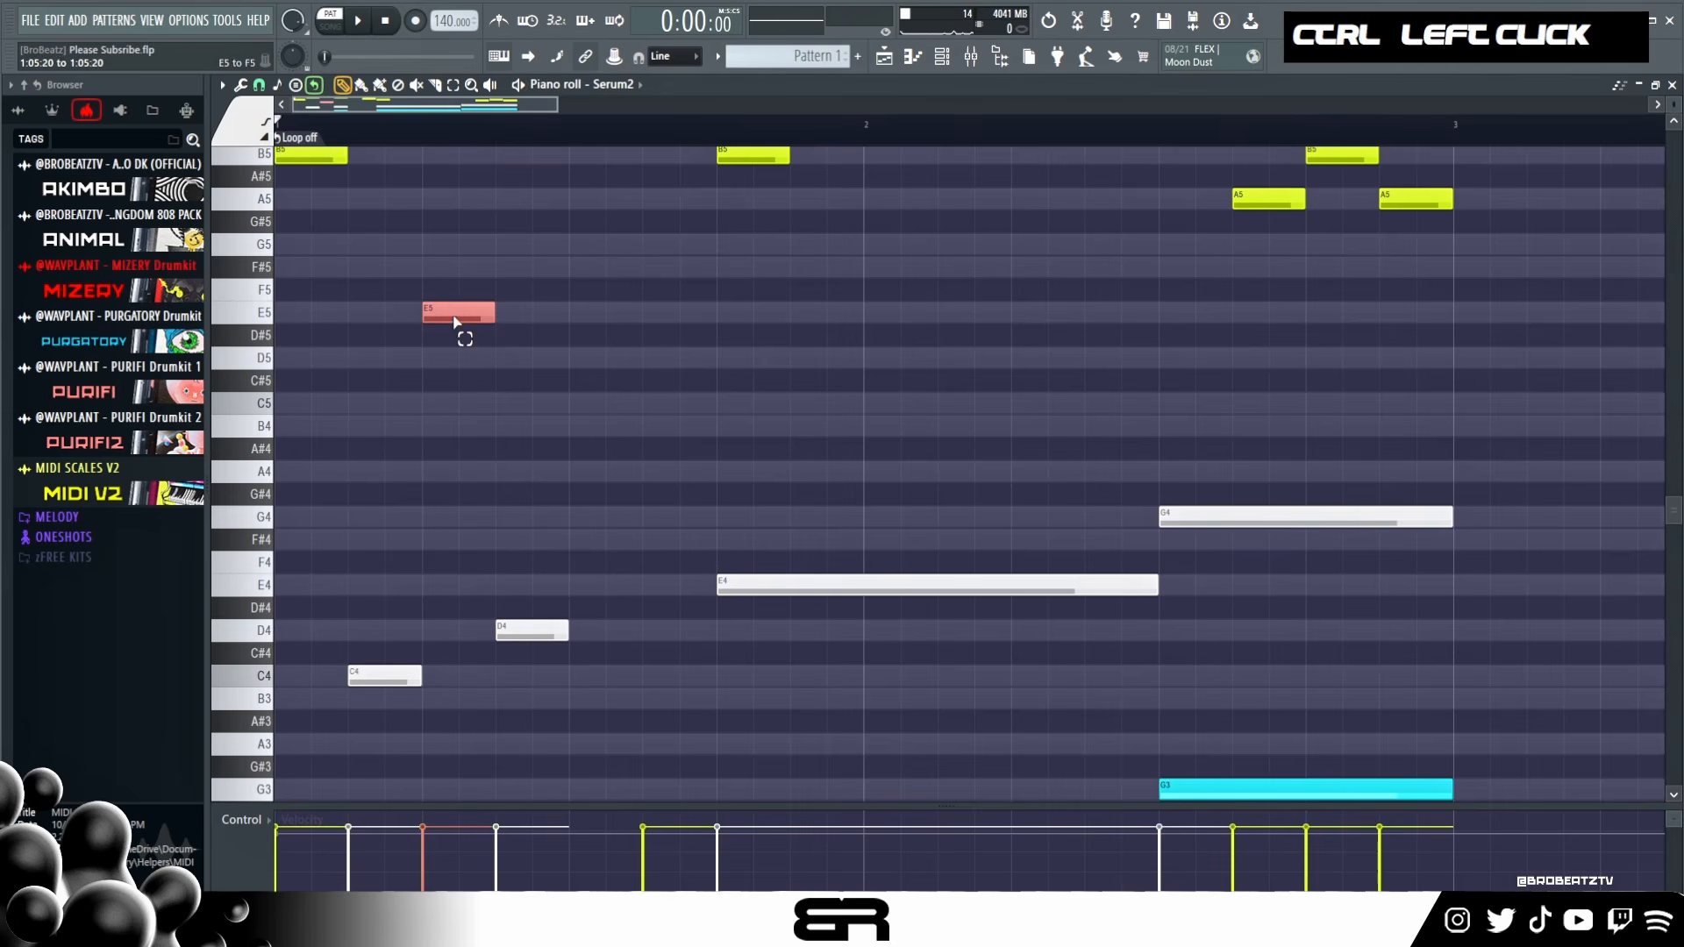
key("shift")
left_click_drag(512, 308, 531, 264)
key("space")
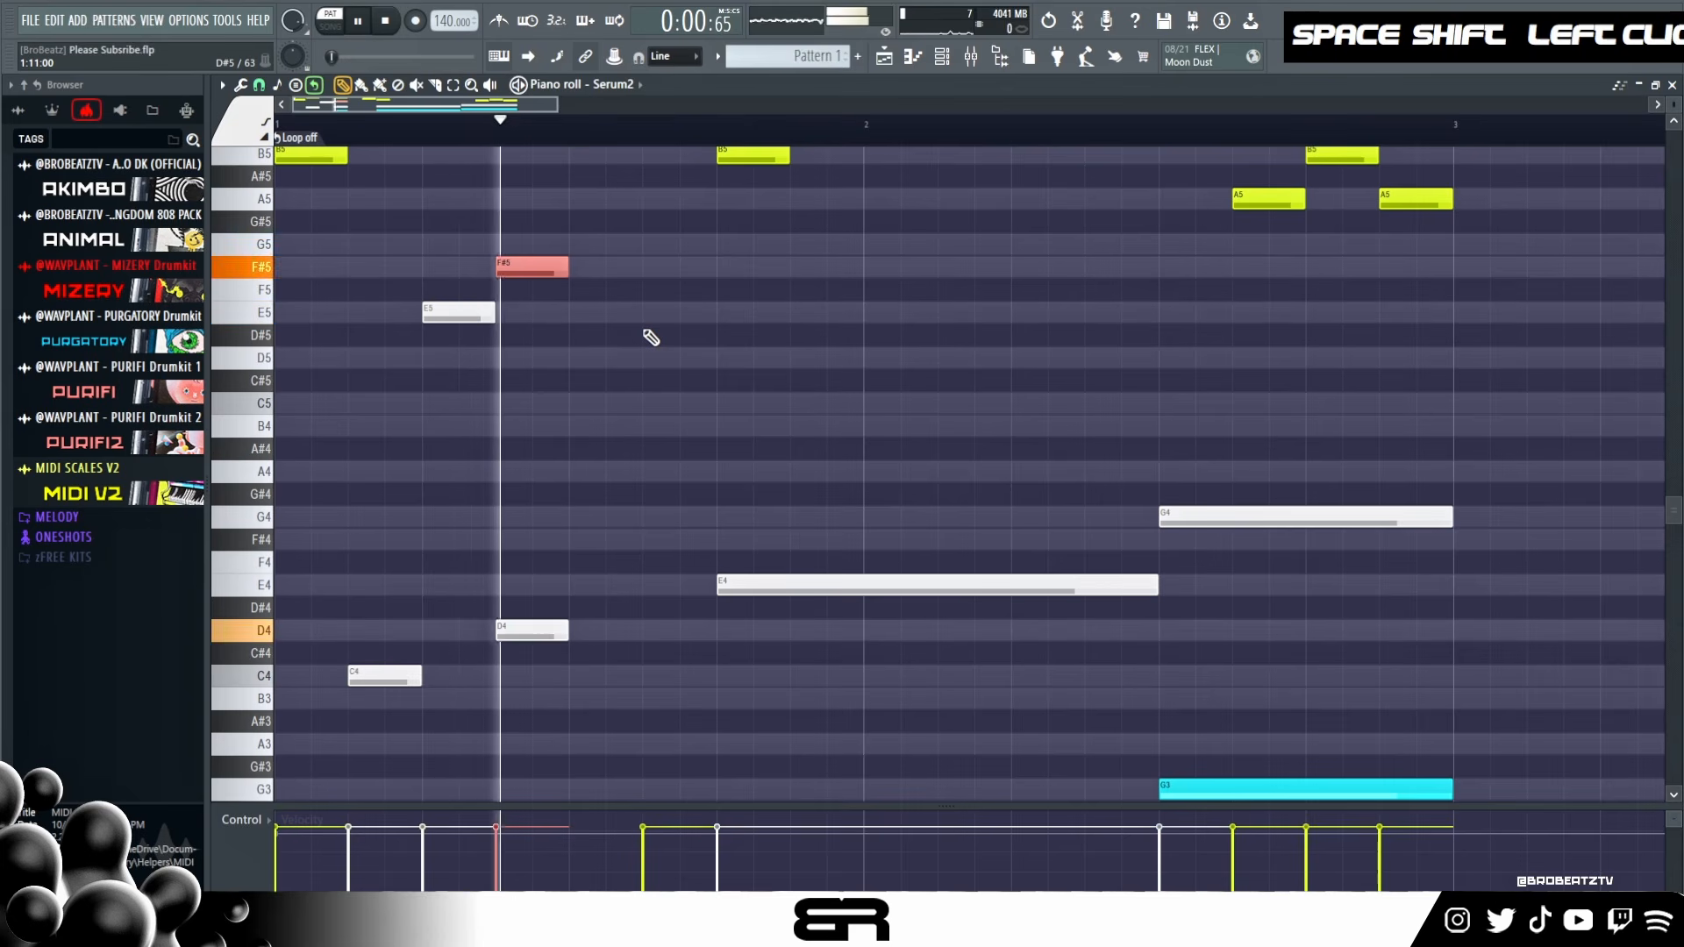
key("space")
key("space")
key("space")
- Add D5 and B4 copies below the F#5 on step 7, then remove B4 and keep D5
left_click(532, 266, "ctrl")
mouse_move(532, 265)
left_mouse_down()
mouse_move(605, 268)
mouse_move(532, 313)
mouse_move(518, 391)
mouse_move(532, 360)
mouse_move(572, 362)
mouse_move(546, 362)
mouse_move(553, 422)
left_mouse_up()
left_click(551, 355, "ctrl")
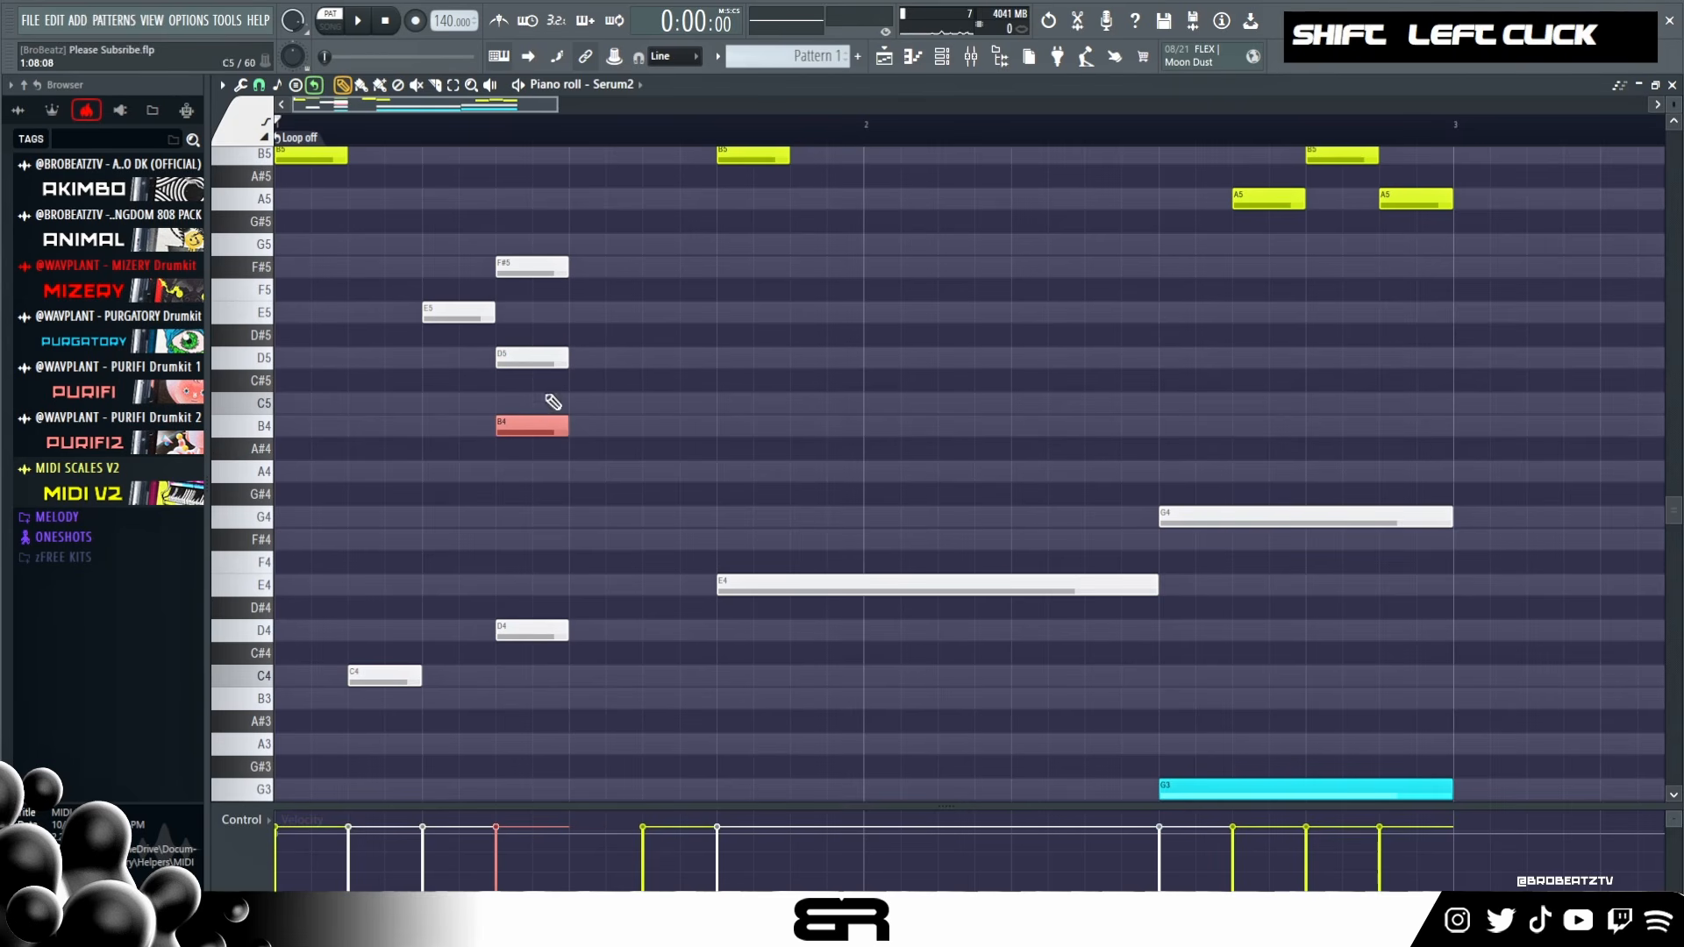
right_click(538, 360, "alt")
right_click(663, 396)
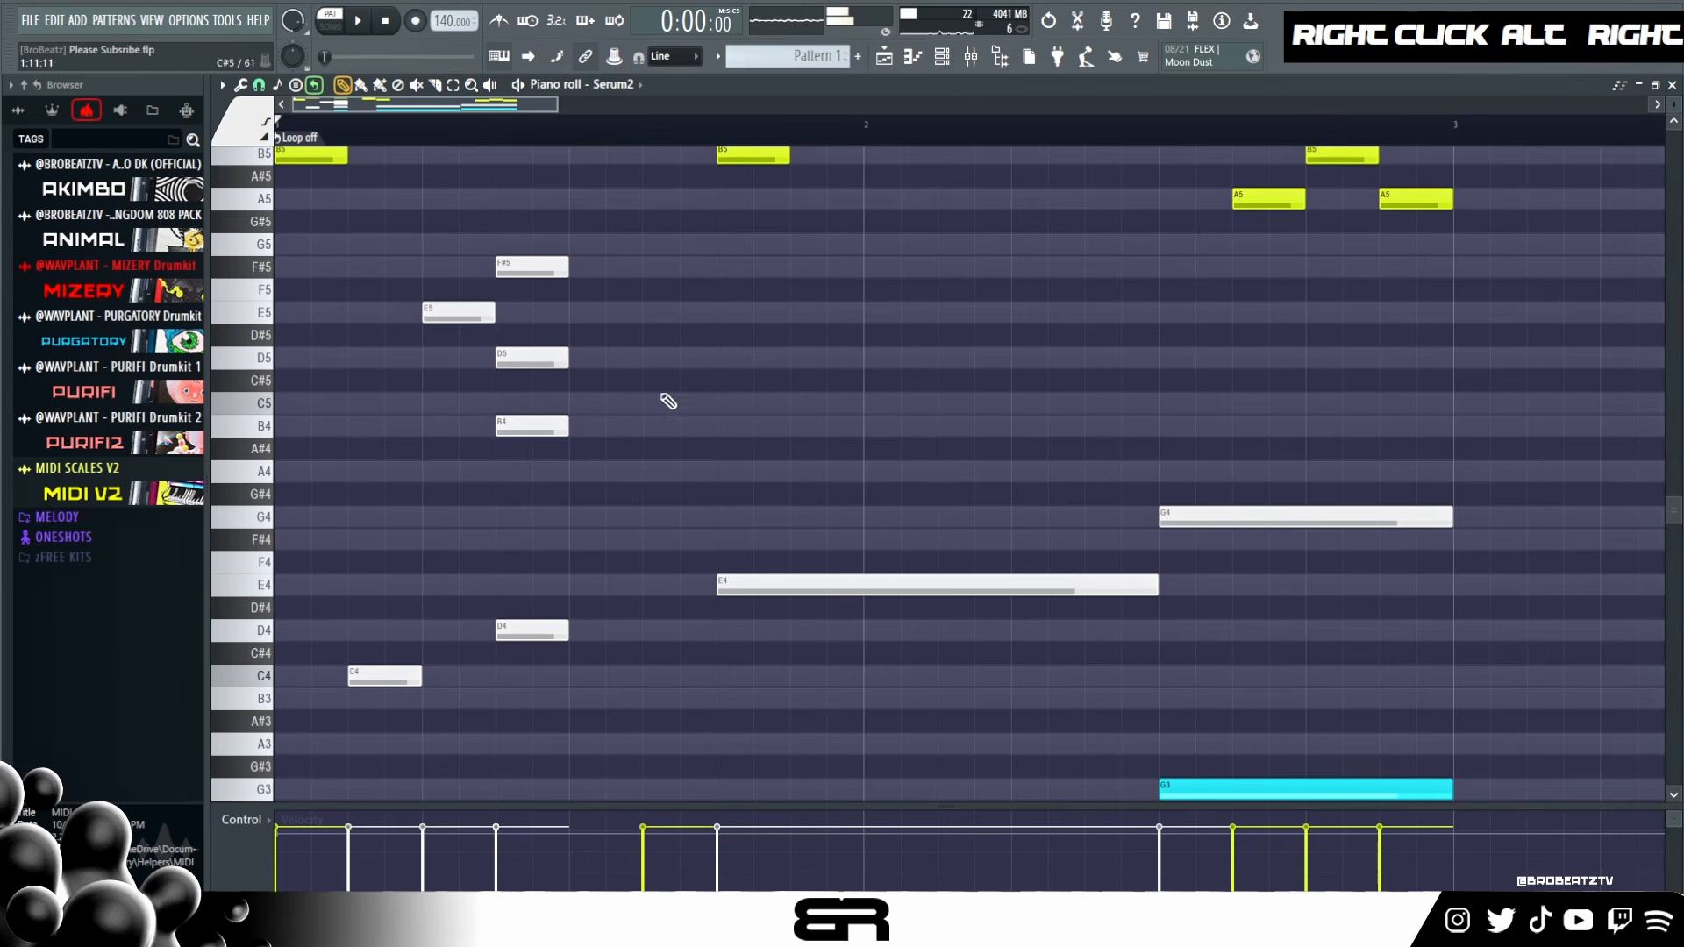
right_click(551, 425)
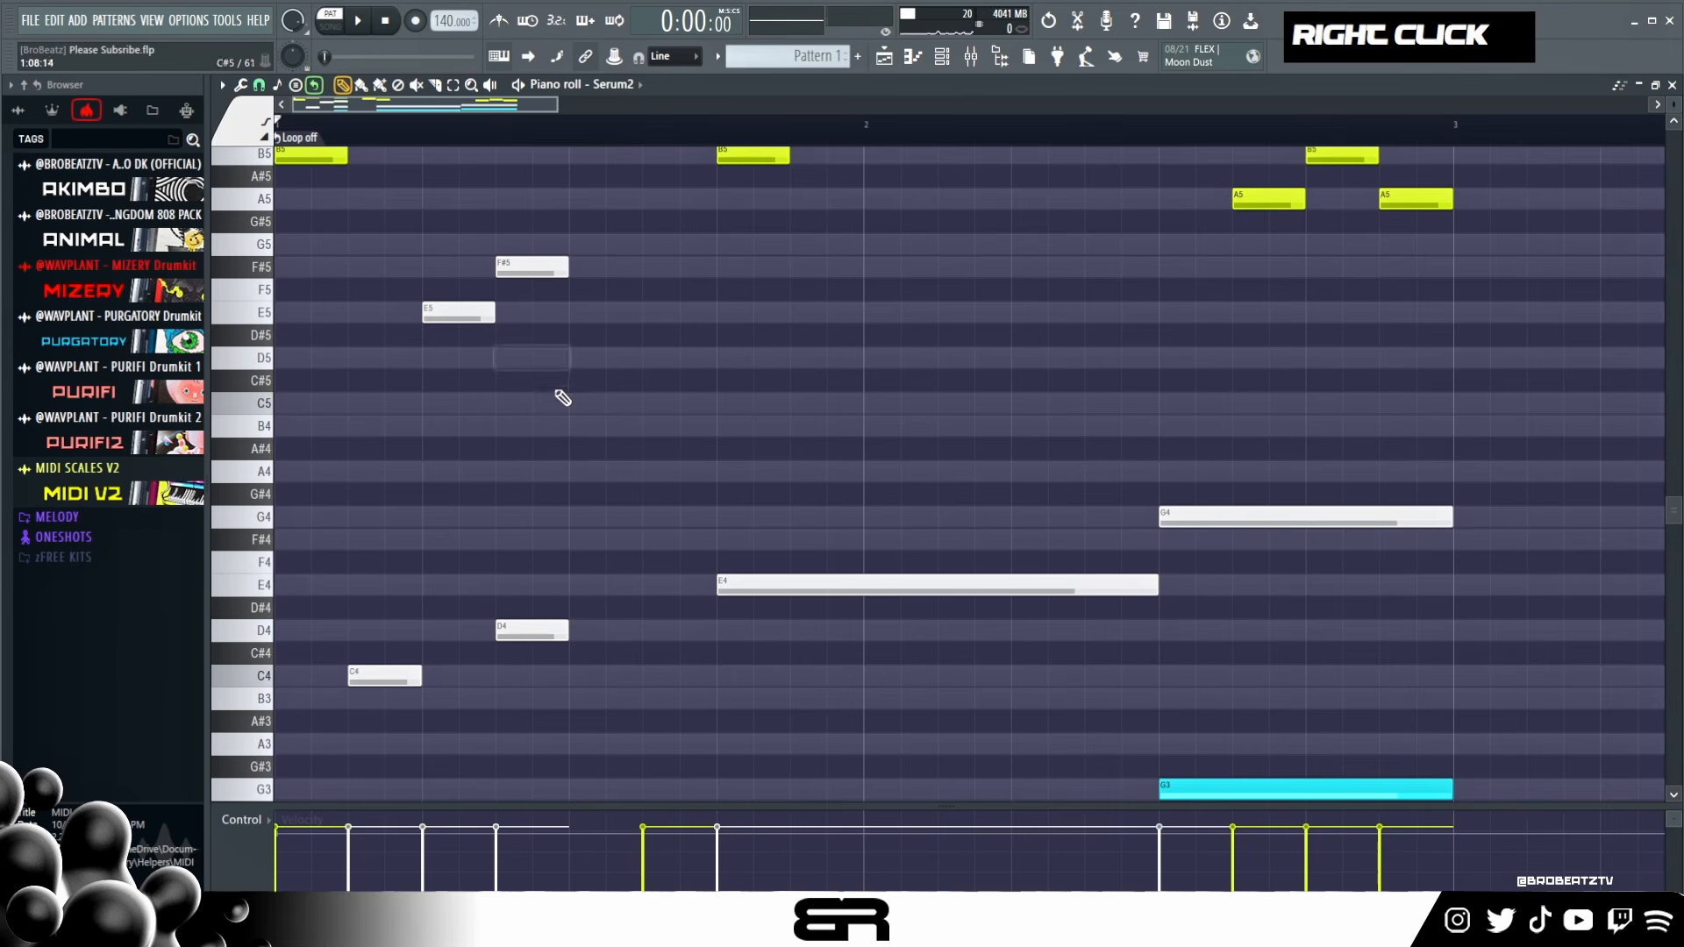
key("ctrl+z")
left_click(530, 364, "ctrl")
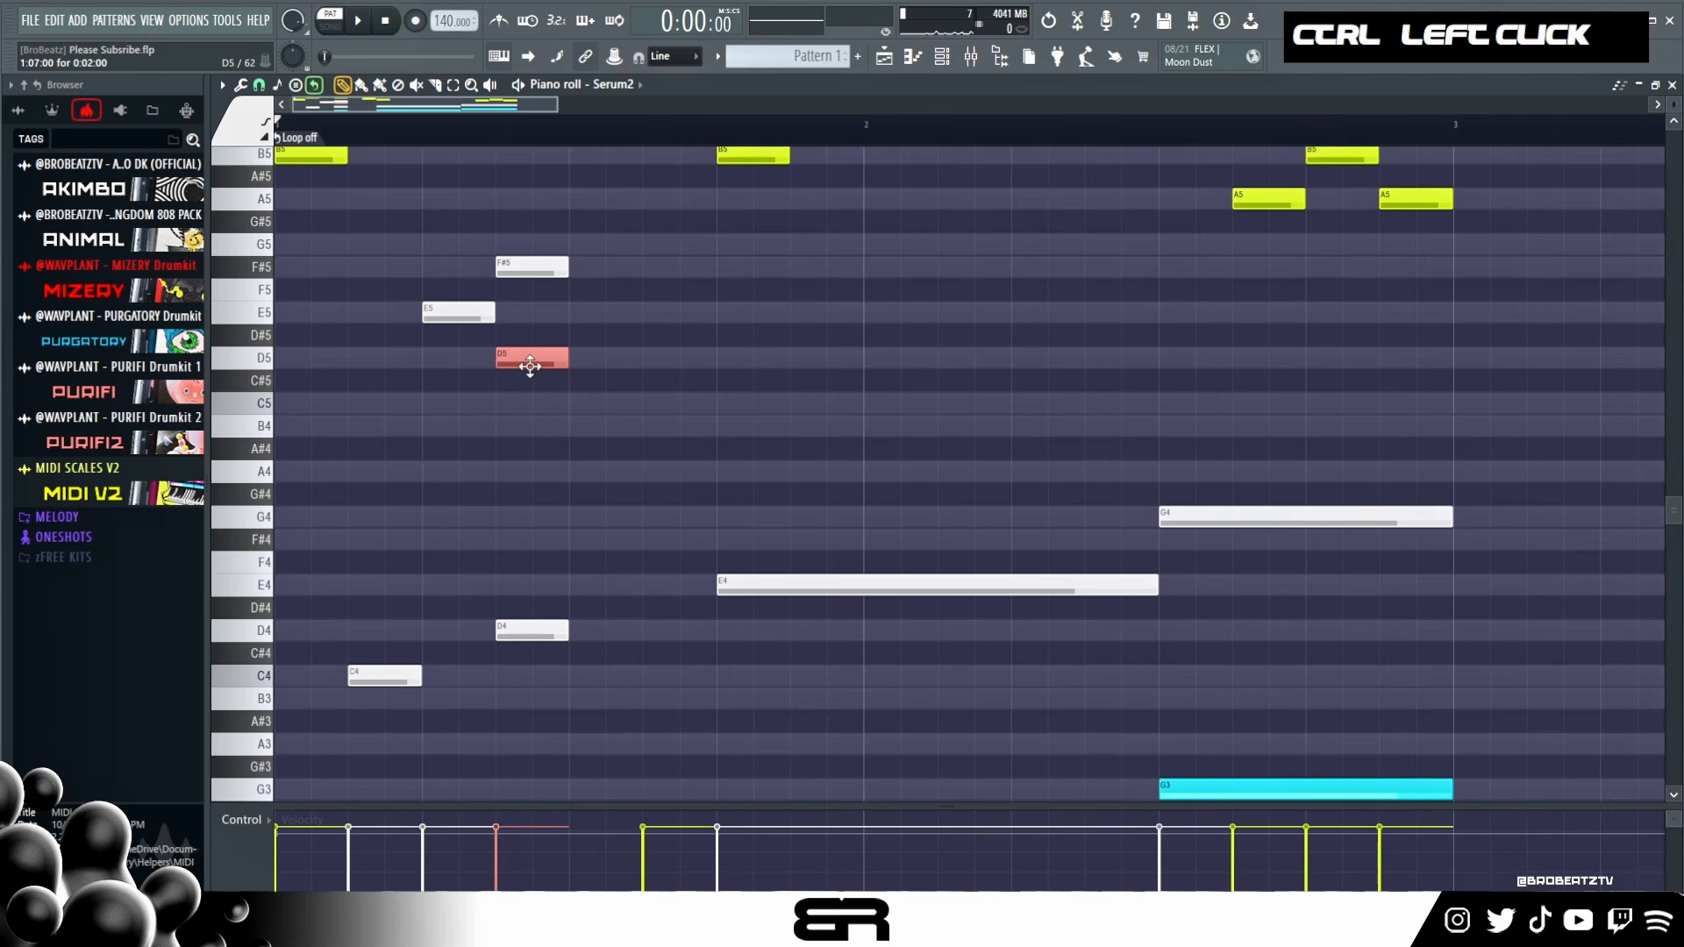
- Stack two-step E5, G5 and B5 notes as a chord at the start of bar 2
scroll(839, 314, "up", 1)
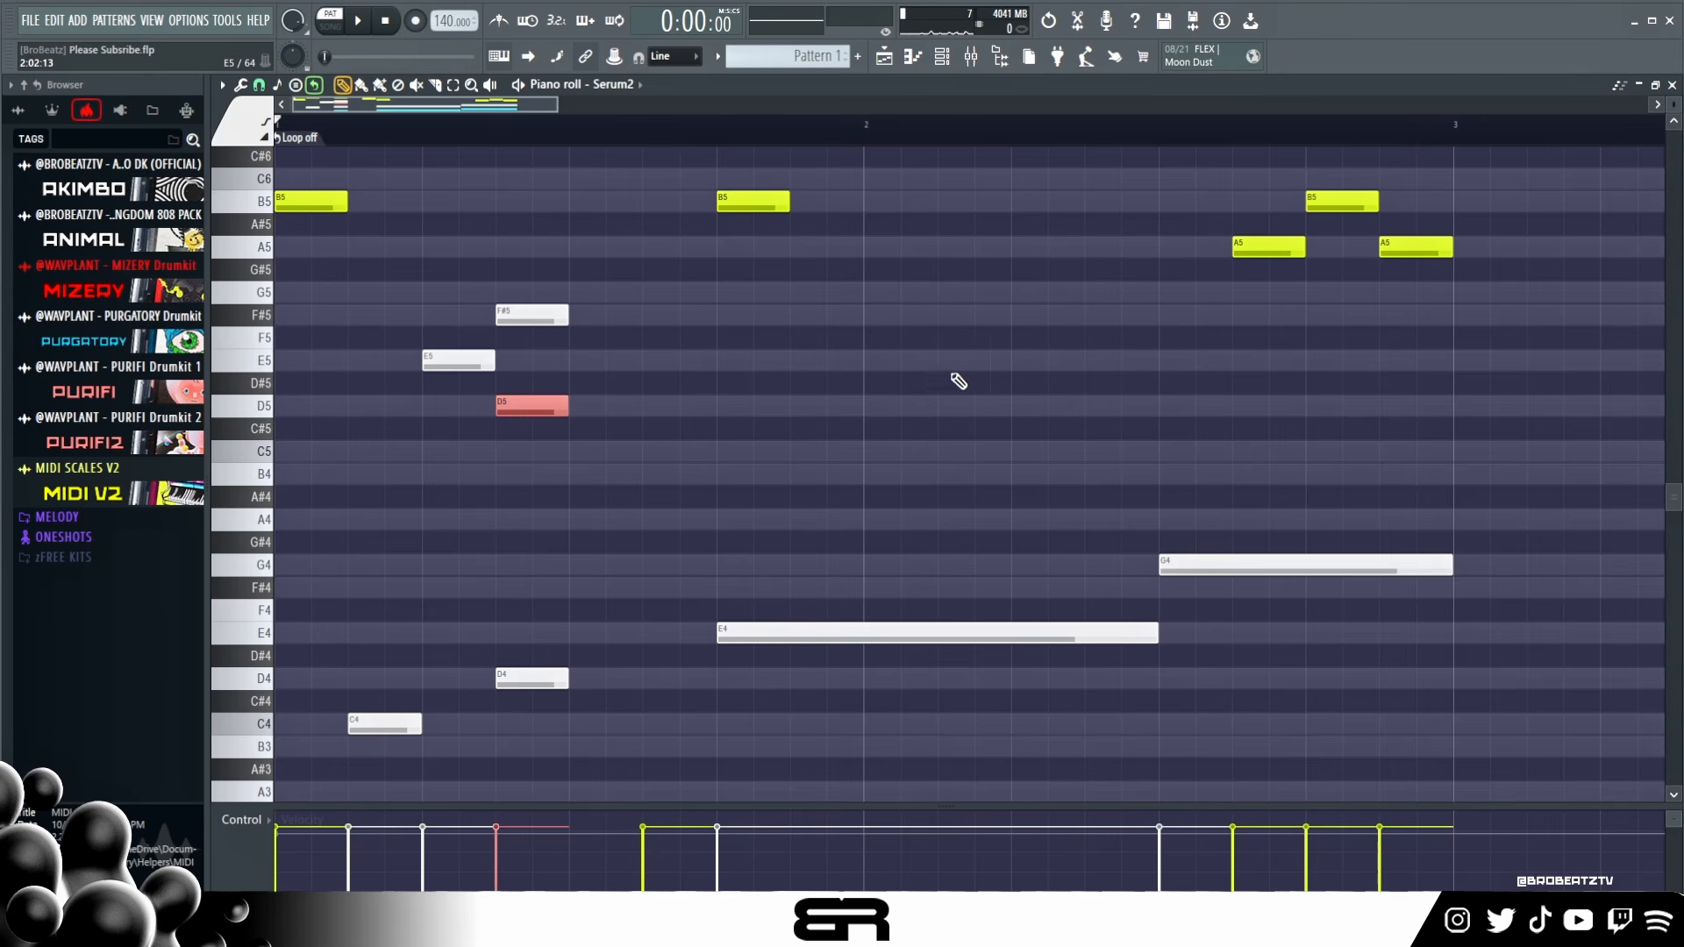
left_click(884, 362, "ctrl")
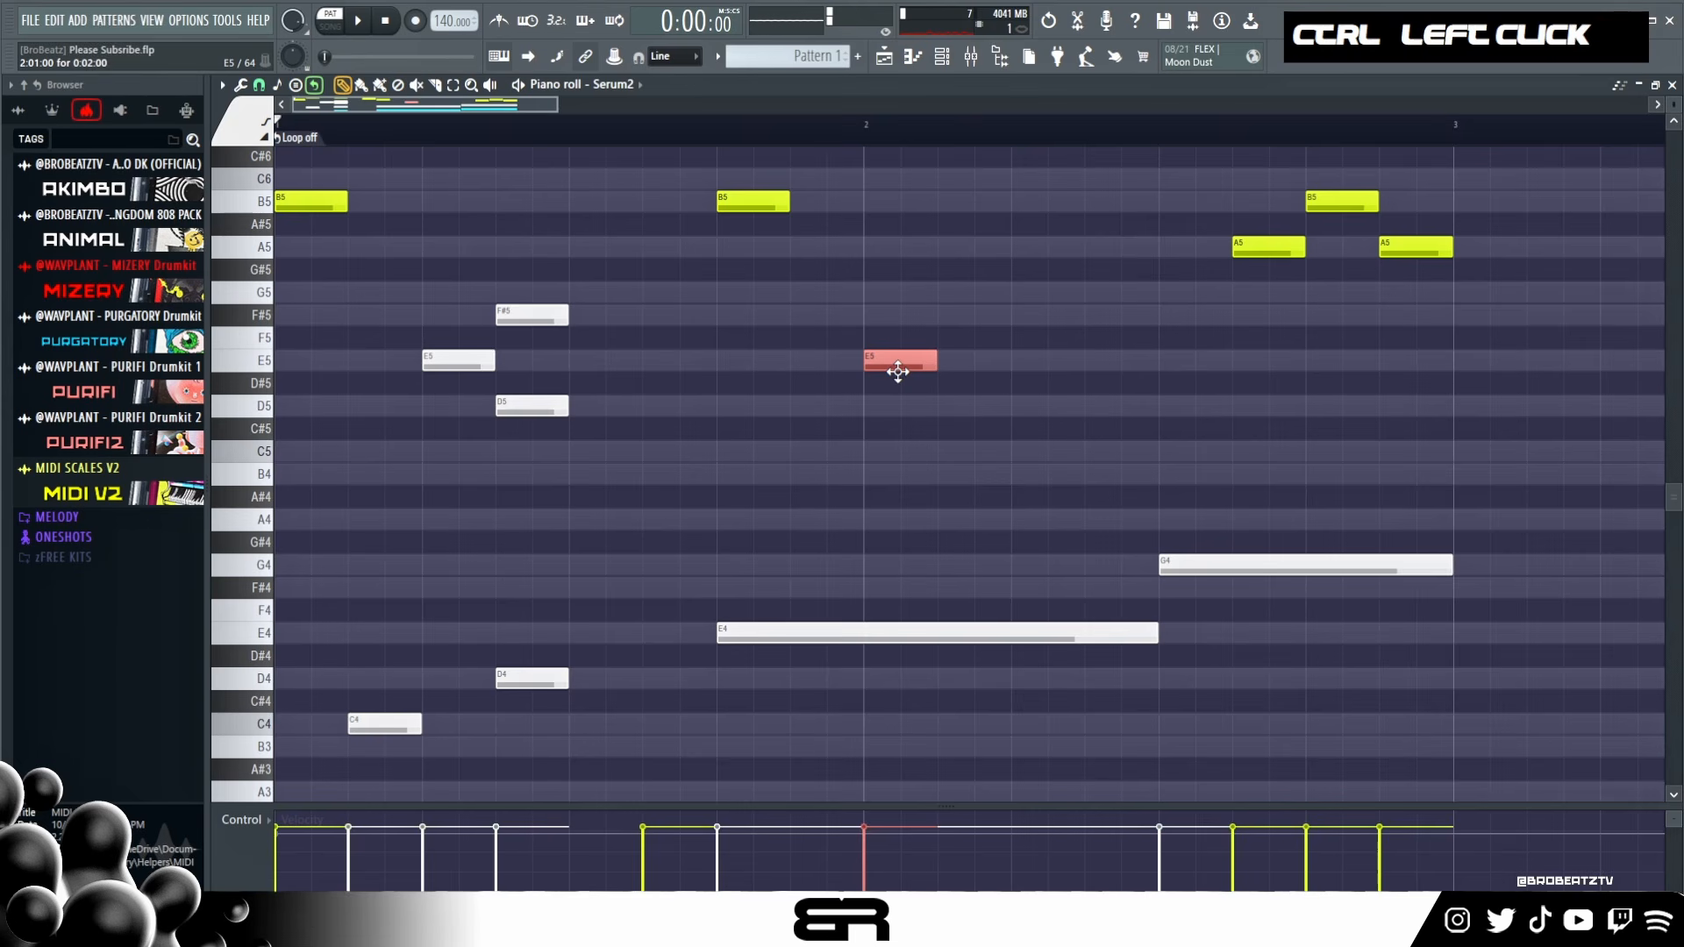
mouse_move(898, 361)
left_mouse_down()
mouse_move(936, 330)
mouse_move(958, 338)
left_mouse_up()
left_click_drag(898, 292, 895, 195)
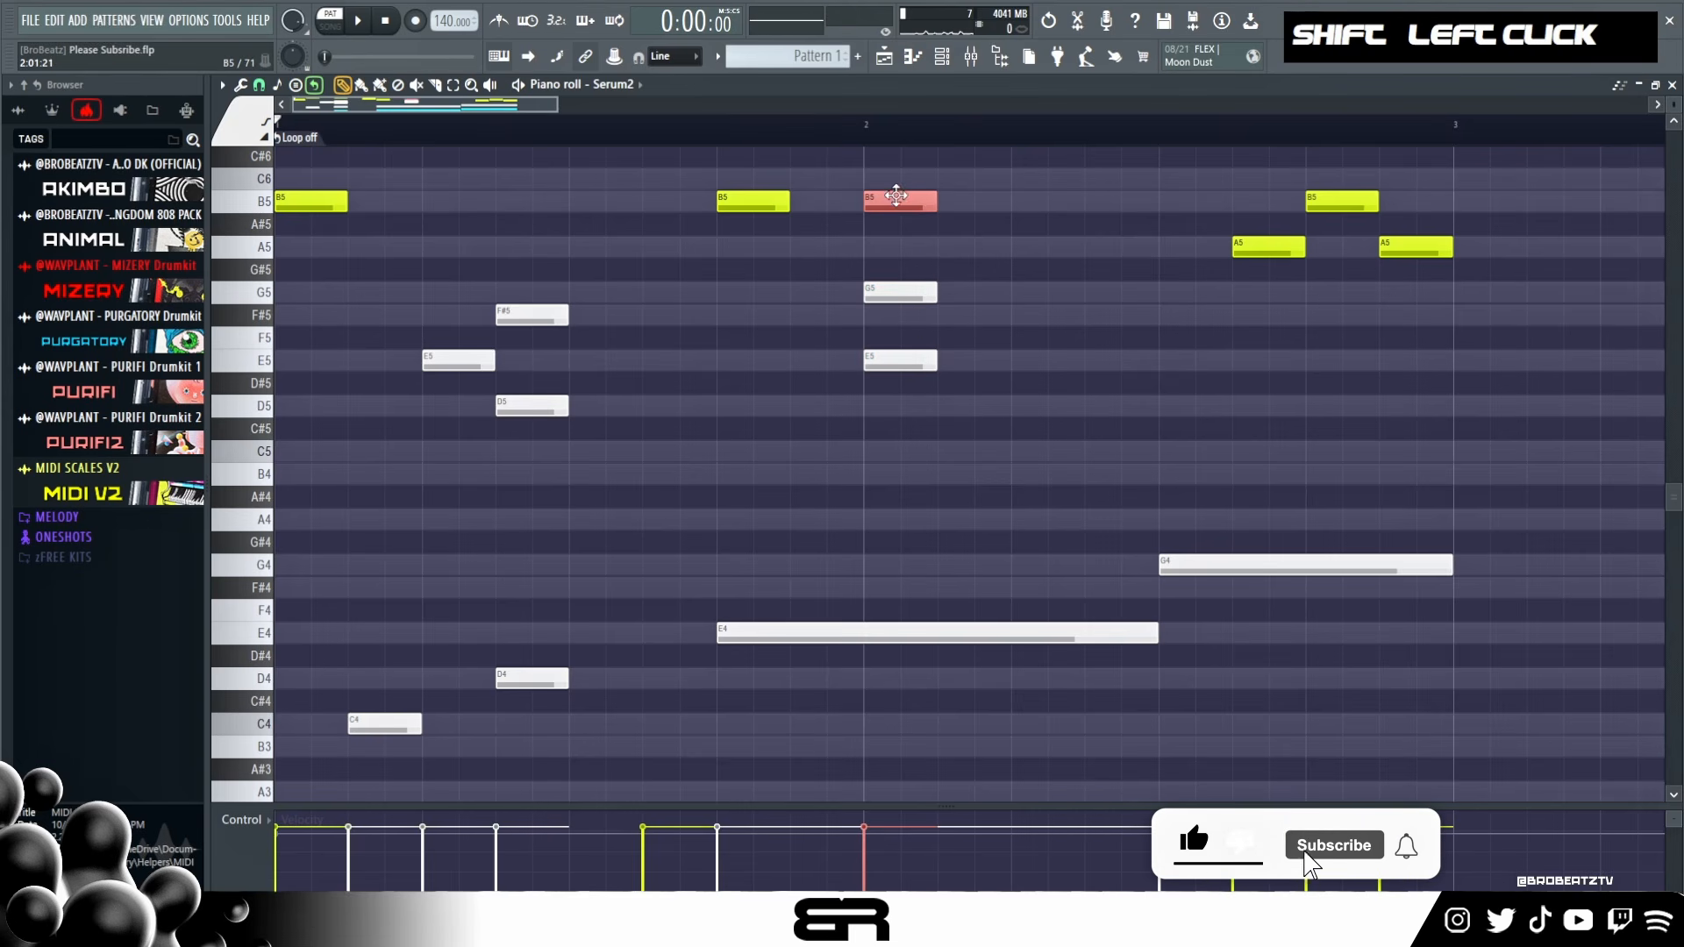
- Add two-step D5, F#5 and A5 notes as a chord on step 3 of bar 2, right after the first chord
right_click(889, 285, "alt")
right_click(890, 285, "alt")
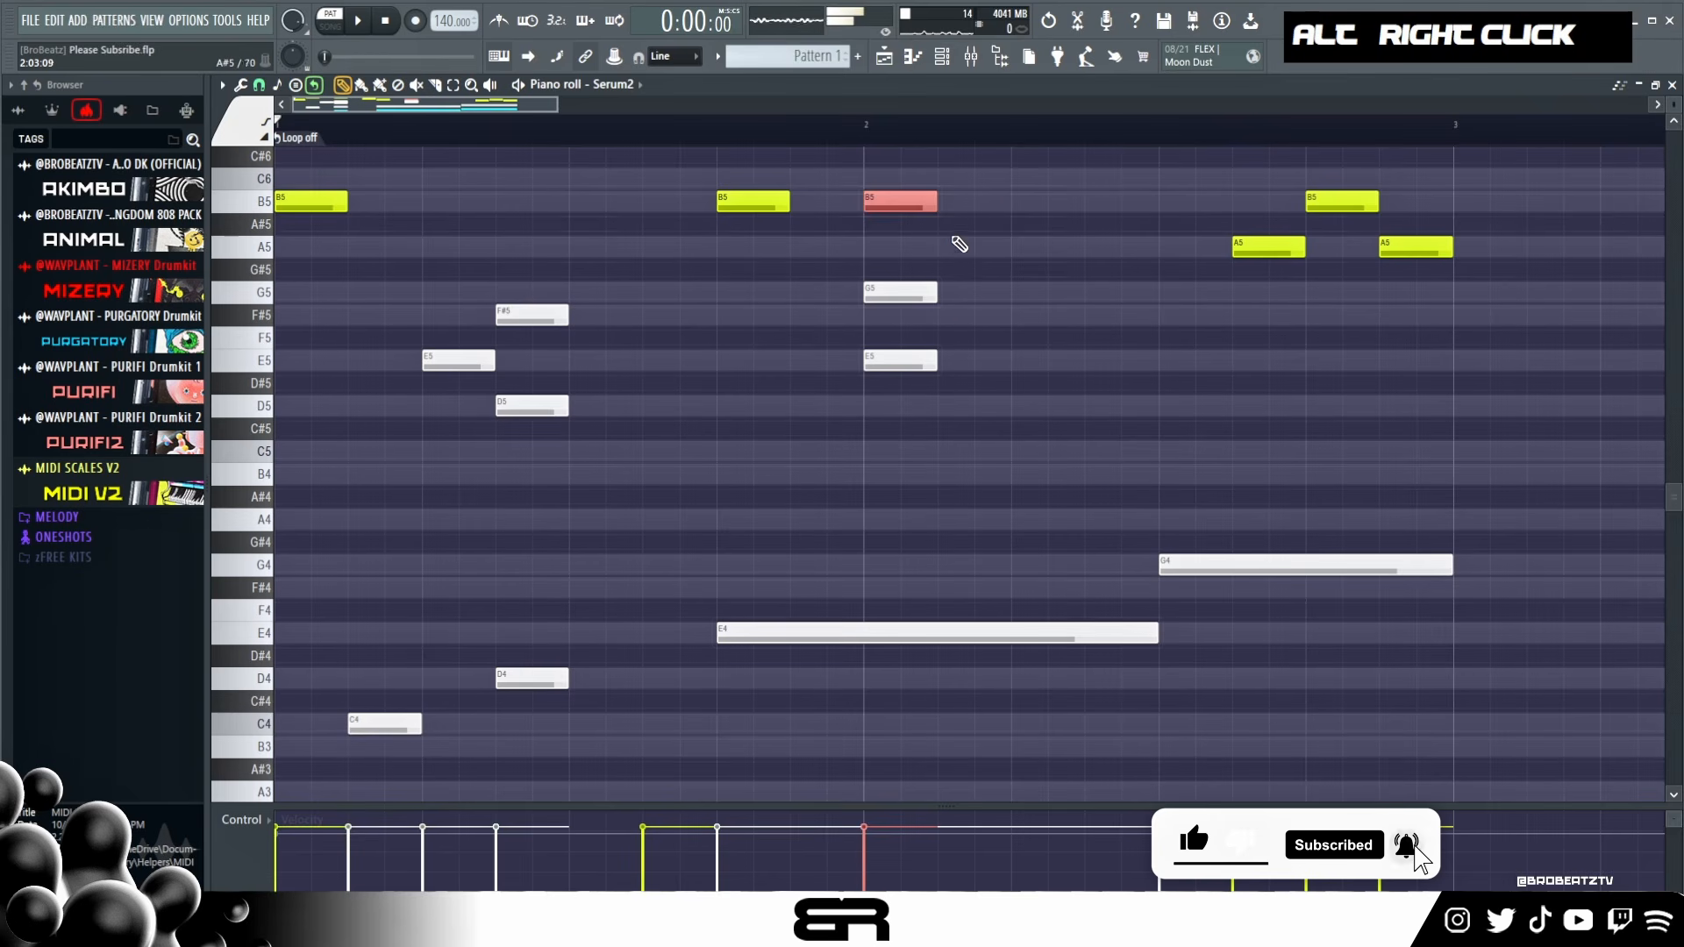
left_click(955, 230)
left_click(946, 315)
left_click(947, 406)
left_click(964, 247)
right_click(964, 224)
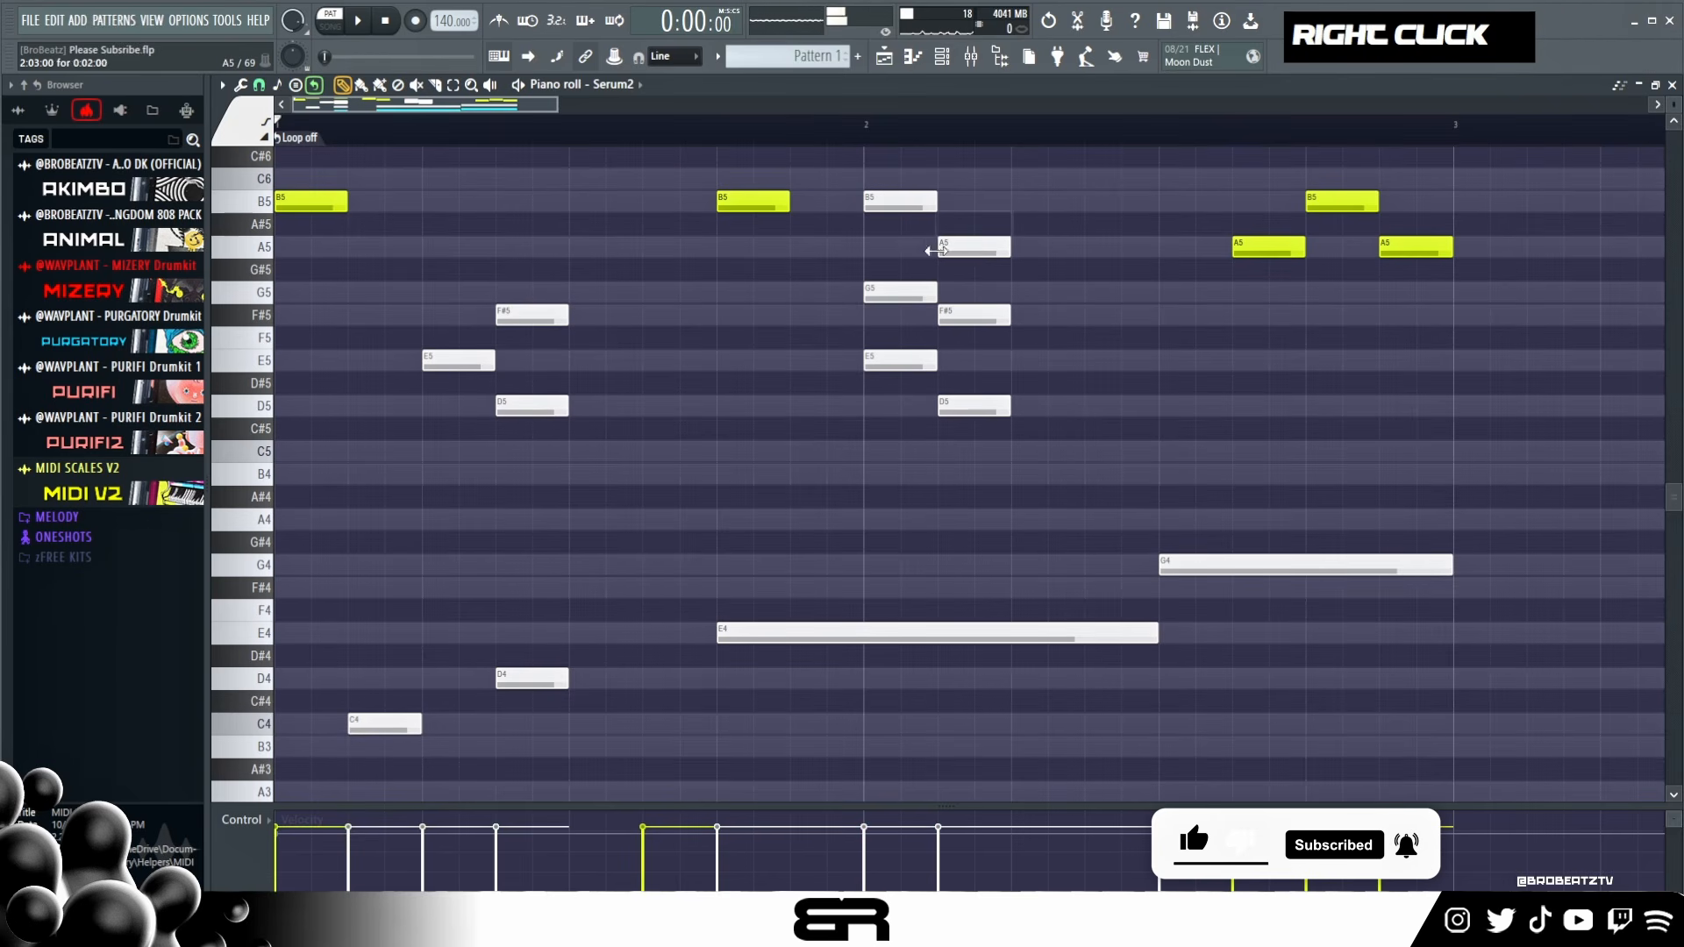
right_click(968, 266, "alt")
- Delete the white chord notes on steps 1 and 3 of bar 2
right_click(973, 405)
right_click(974, 315)
right_click(974, 246)
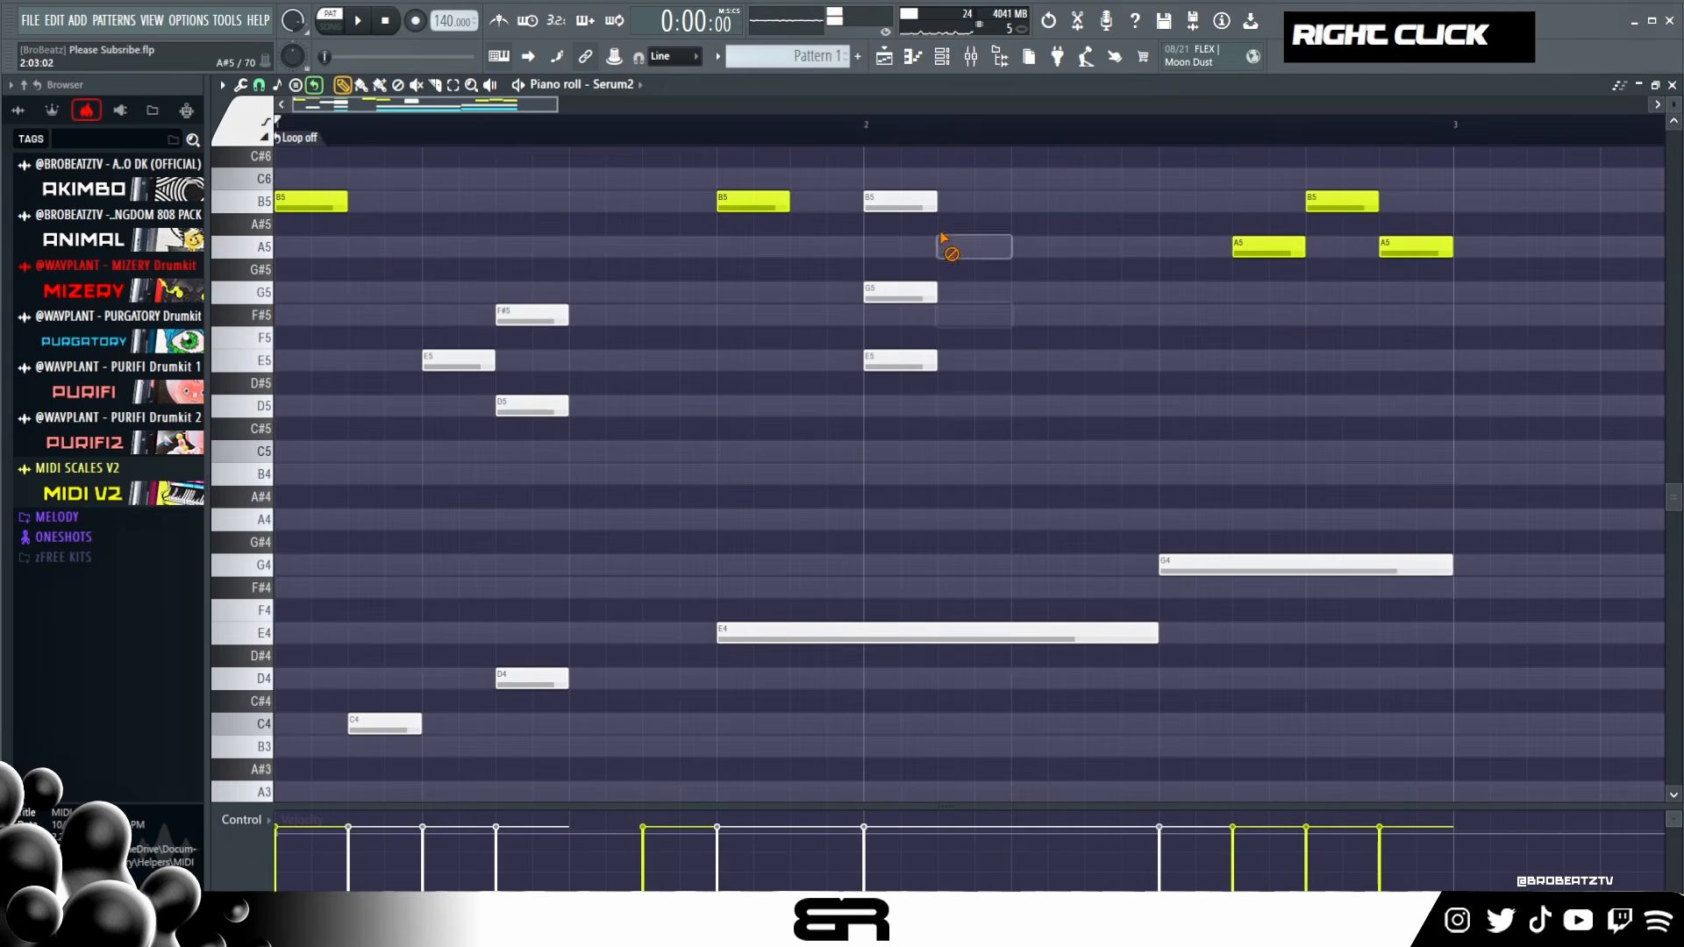
right_click(899, 361)
right_click(899, 292)
right_click(899, 200)
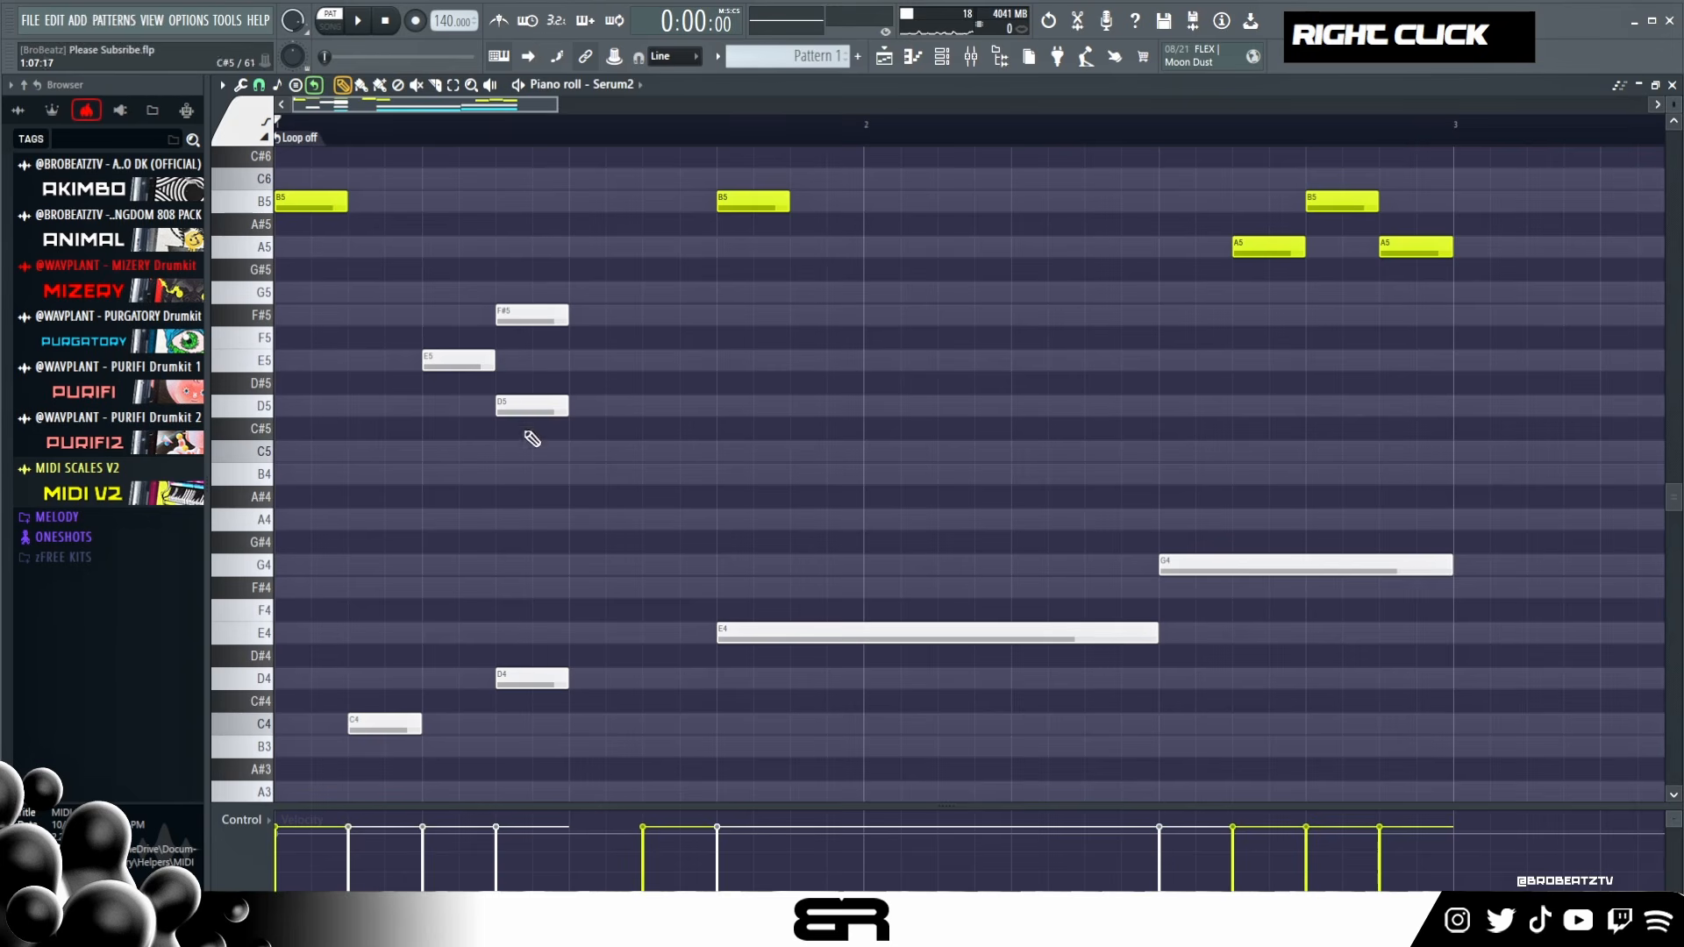
- Move the step 7 D5 to B4, add D5 on step 9, copy F#5 and B4 to step 11, and play the pattern
left_click_drag(526, 401, 528, 478)
left_click_drag(526, 405, 600, 401)
left_click_drag(530, 261, 556, 577)
left_click_drag(531, 476, 680, 478)
right_click(817, 472, "shift")
key("space")
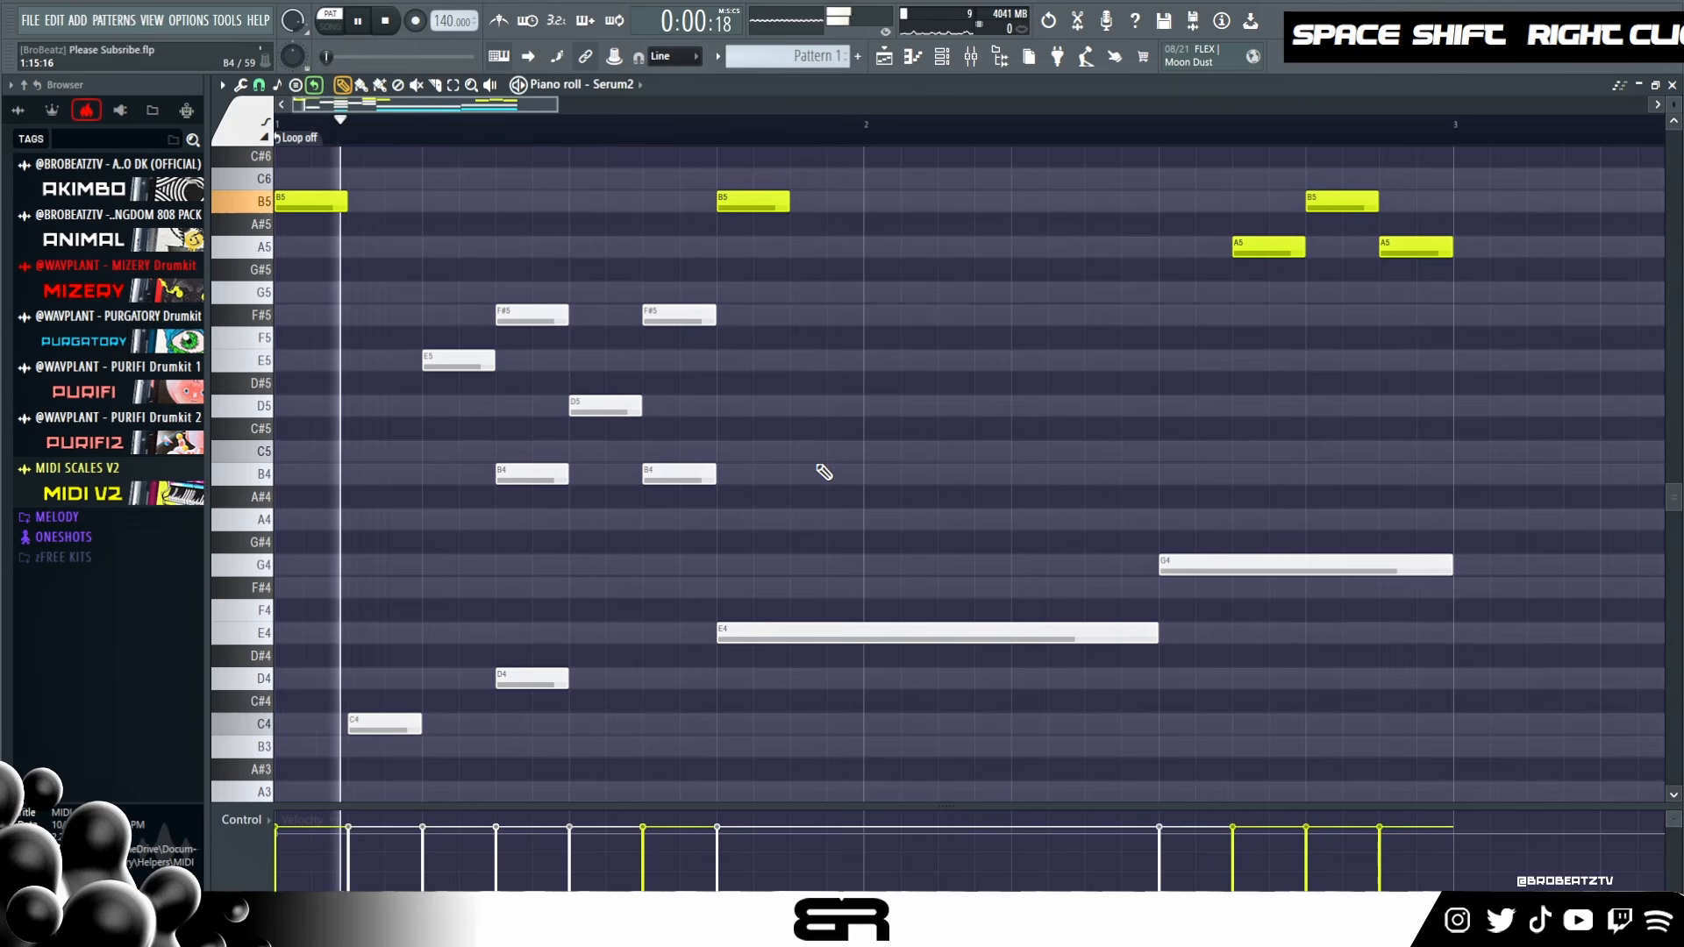
key("space")
- Copy the step 11 B4 note down to E4 and E3 on the same step
scroll(783, 473, "down", 3)
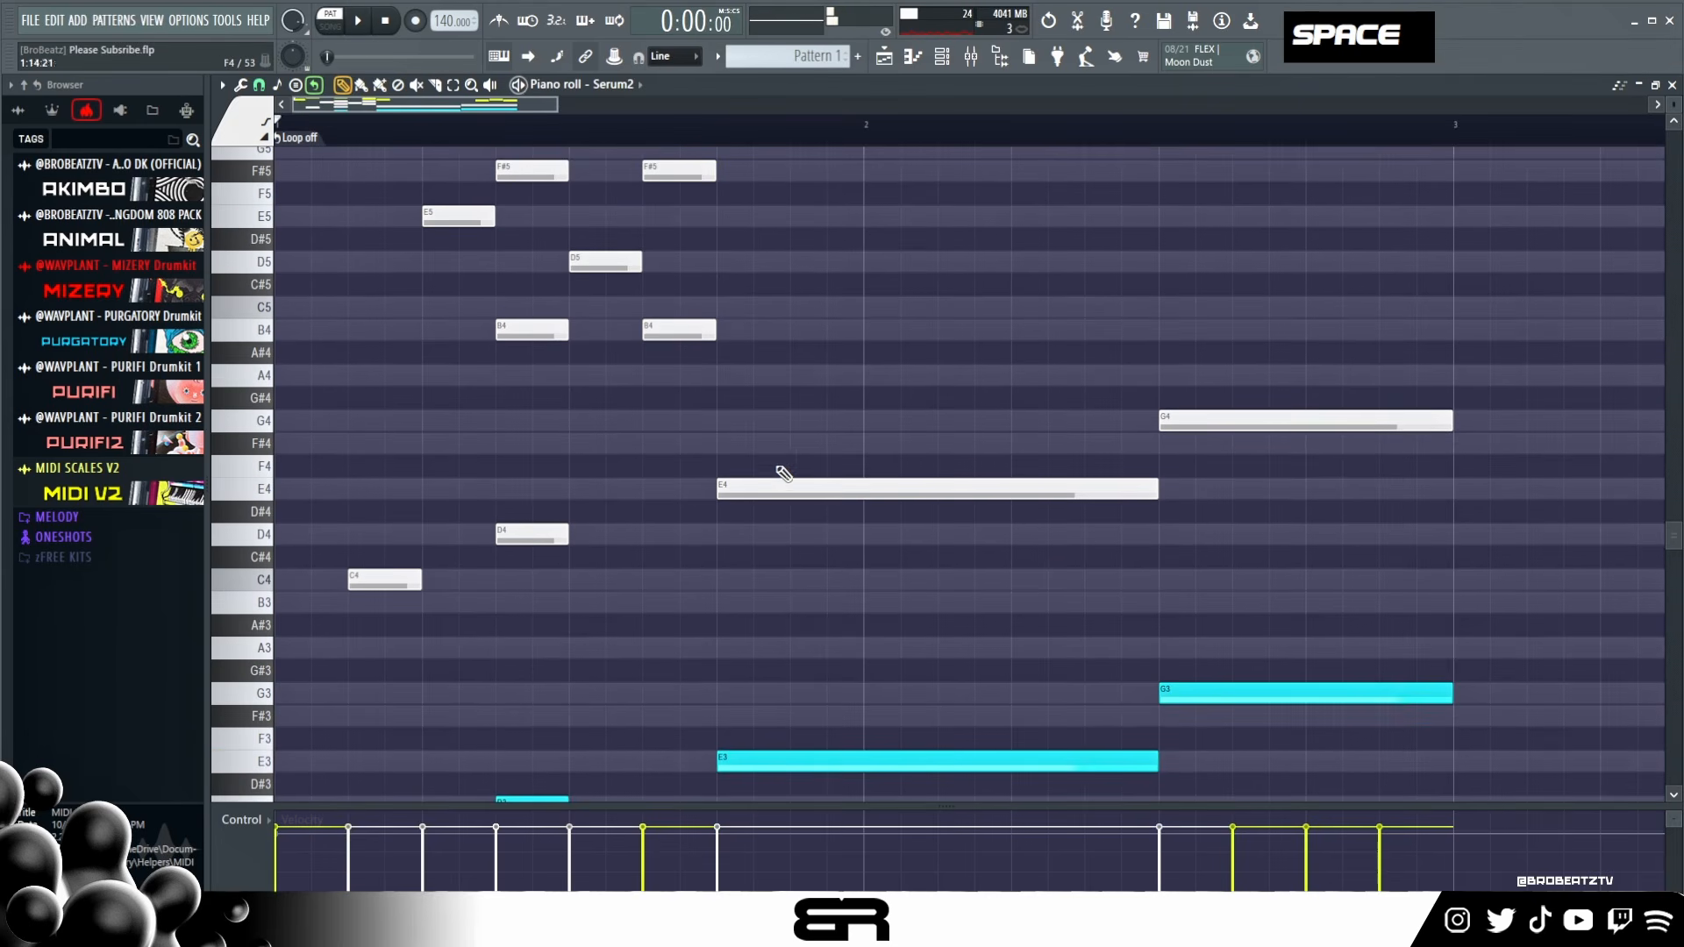
left_click(665, 349, "ctrl")
left_click(667, 339, "ctrl")
left_click_drag(666, 340, 678, 762)
right_click(766, 570)
- Recolour the new step 11 E3 note cyan to match the bass line, switch the note colour back to white, and play the pattern
scroll(766, 570, "down", 1)
left_click(255, 127)
left_click(263, 235)
left_click(672, 711, "ctrl")
key("alt+c")
left_click(256, 131)
left_click(235, 169)
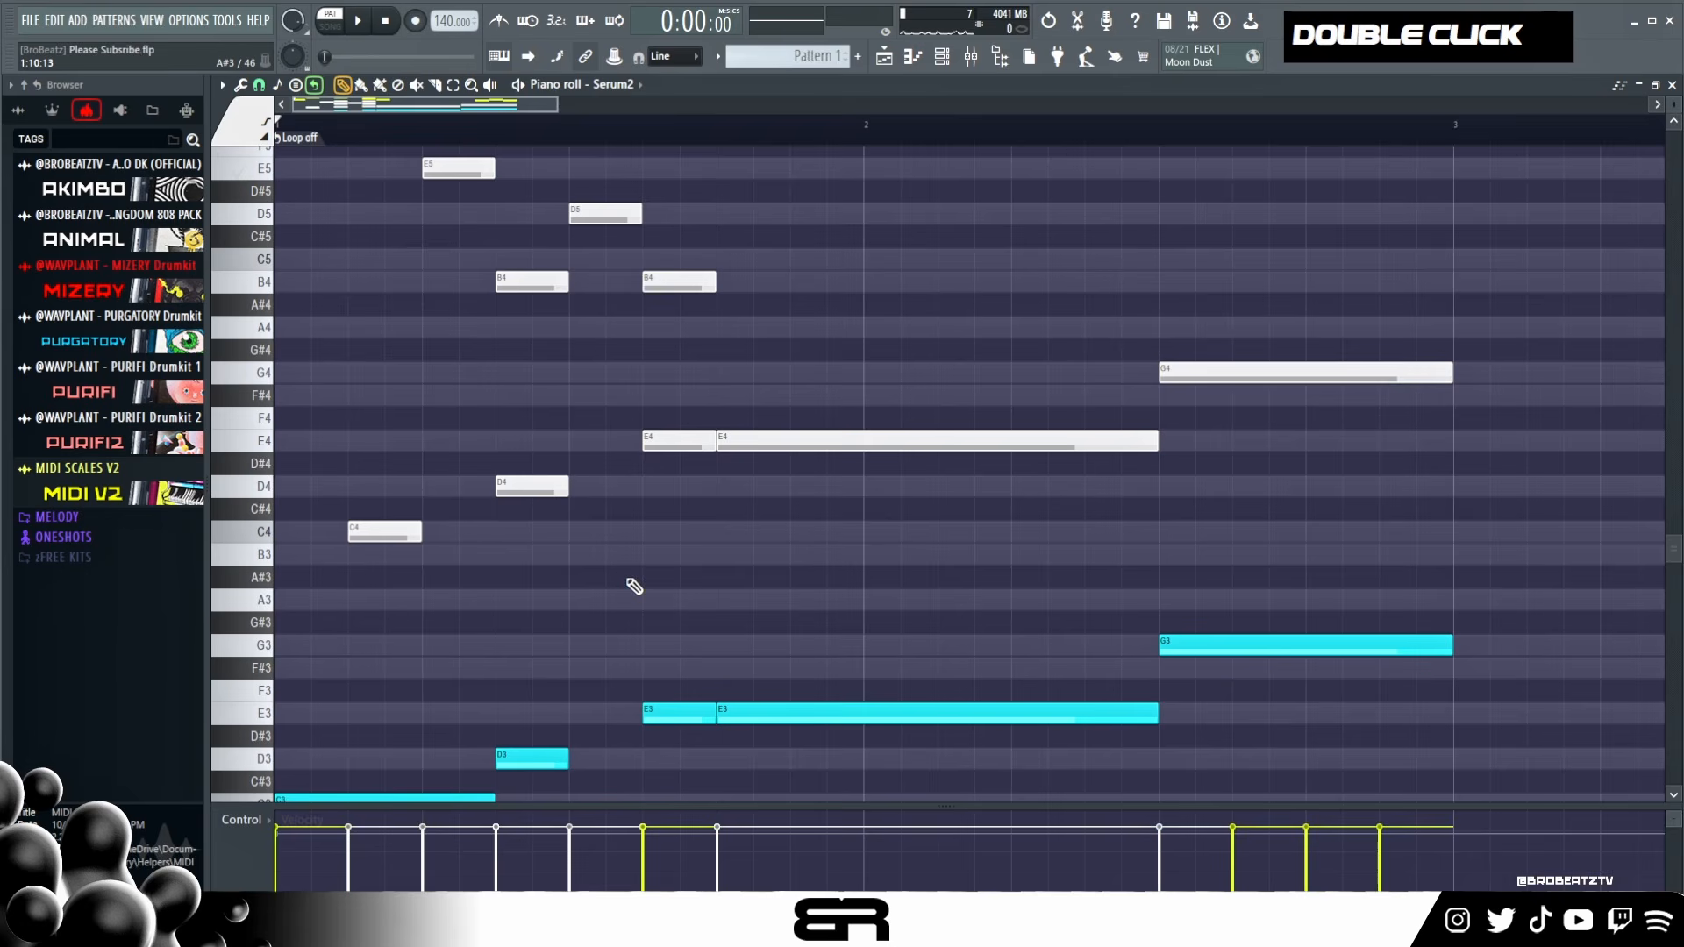
scroll(629, 561, "up", 3)
key("space")
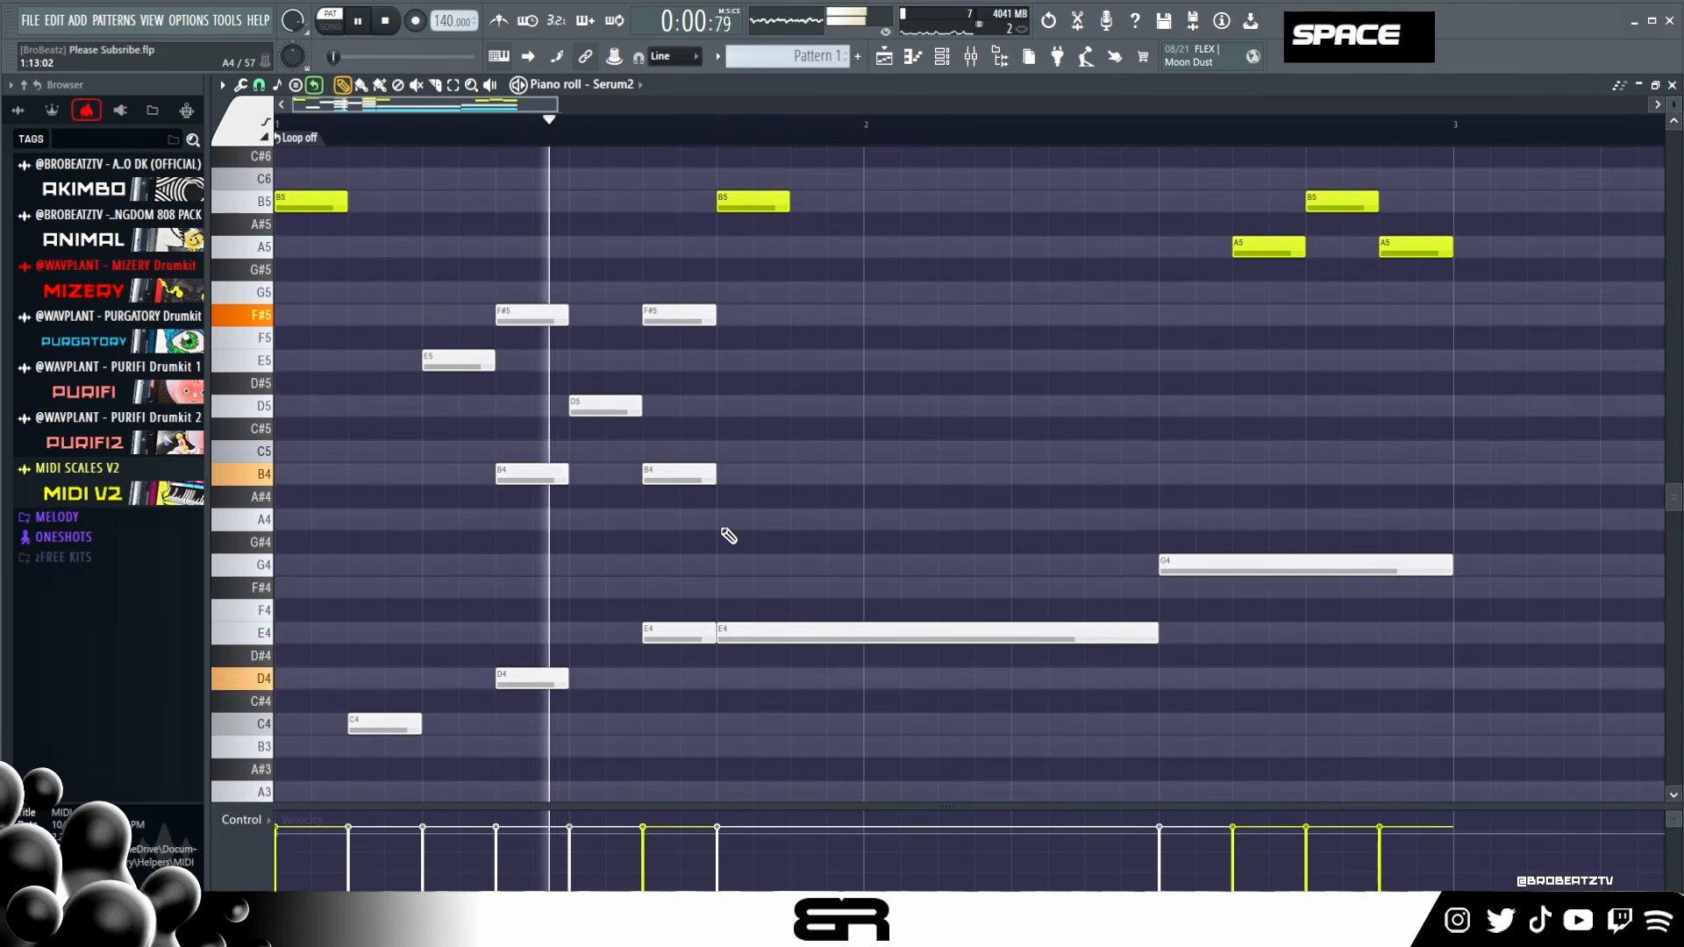
key("space")
scroll(890, 407, "up", 1)
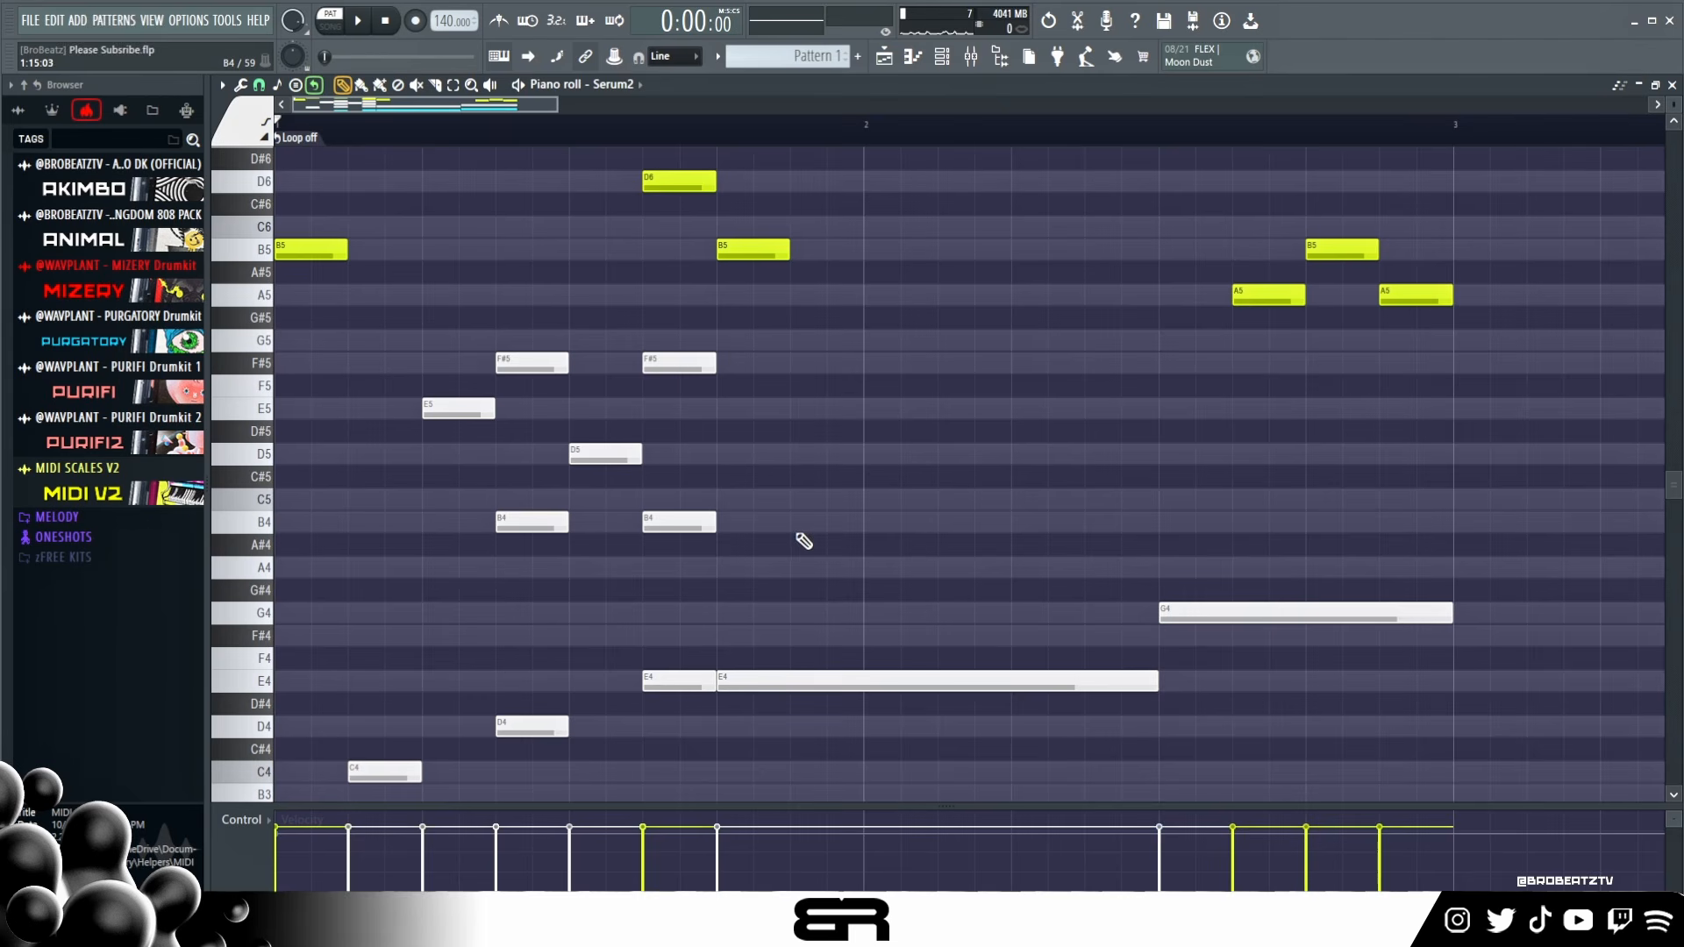
- Add a two-step B4 on step 15 of bar 1 and copy it as D5 to the start of bar 2
left_click(800, 520)
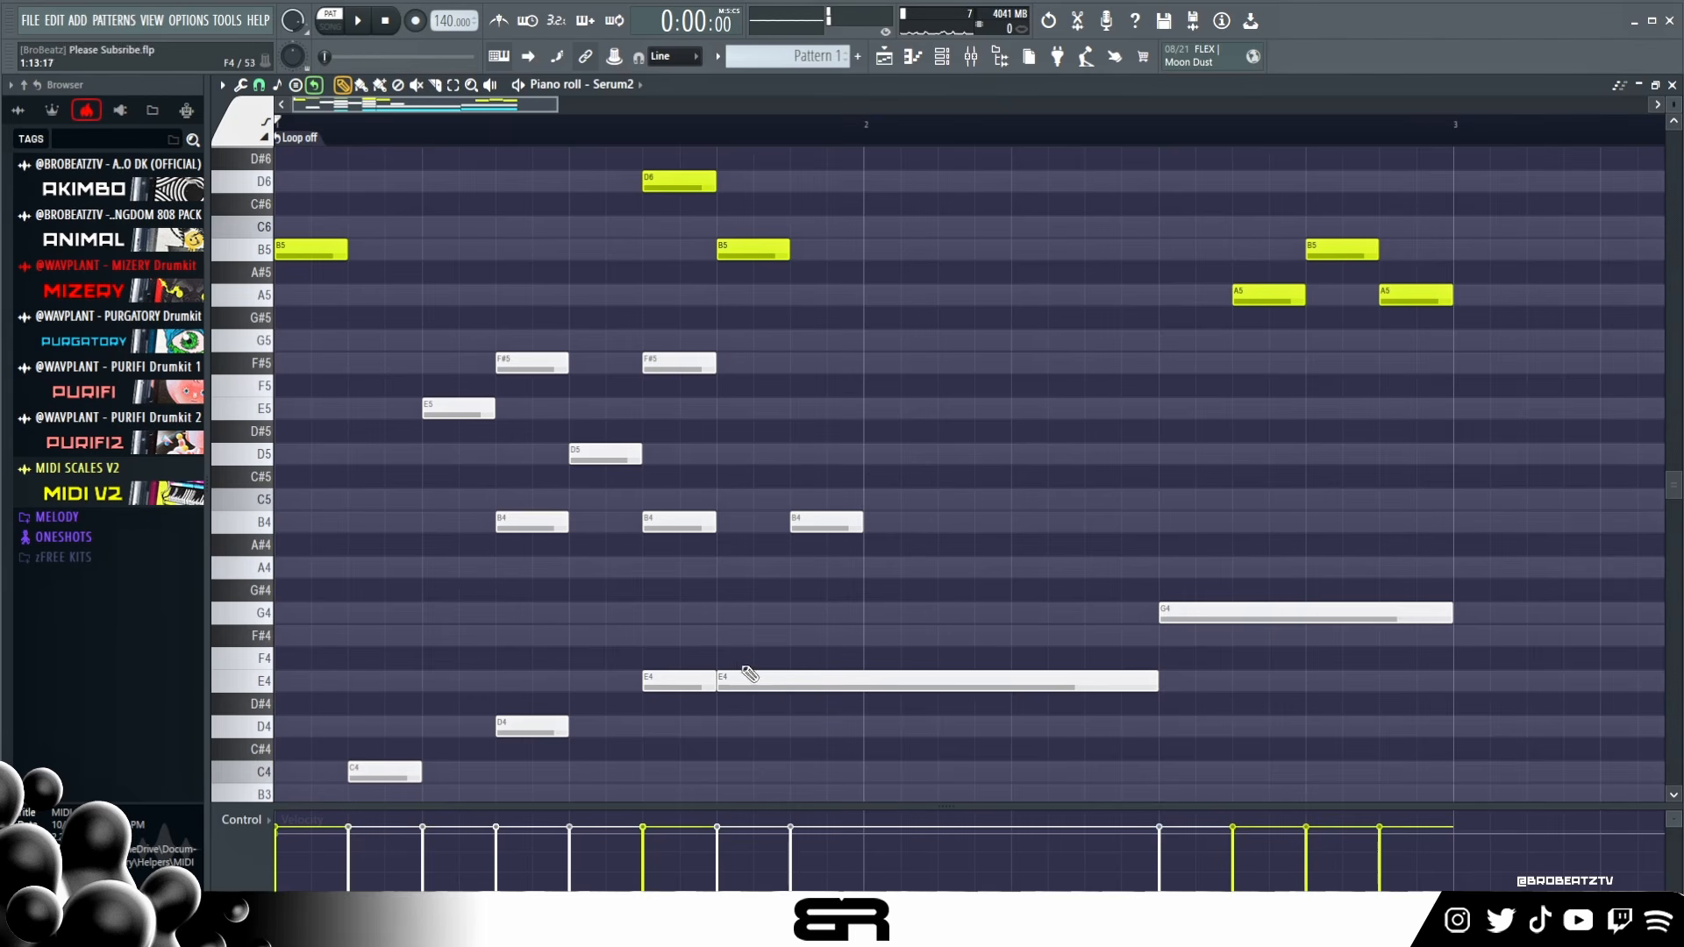
left_click(739, 684, "ctrl")
left_click_drag(729, 689, 818, 691)
left_click(835, 526, "ctrl")
left_click(827, 528, "shift")
right_click(926, 587)
left_click_drag(835, 521, 903, 522)
mouse_move(903, 522)
left_mouse_down()
mouse_move(970, 522)
mouse_move(963, 544)
left_mouse_up()
left_click_drag(895, 521, 891, 439)
right_click(974, 453)
- Add a two-step F#5 on step 3 of bar 2, raise it to G5, and play the pattern
left_click(970, 362)
key("space")
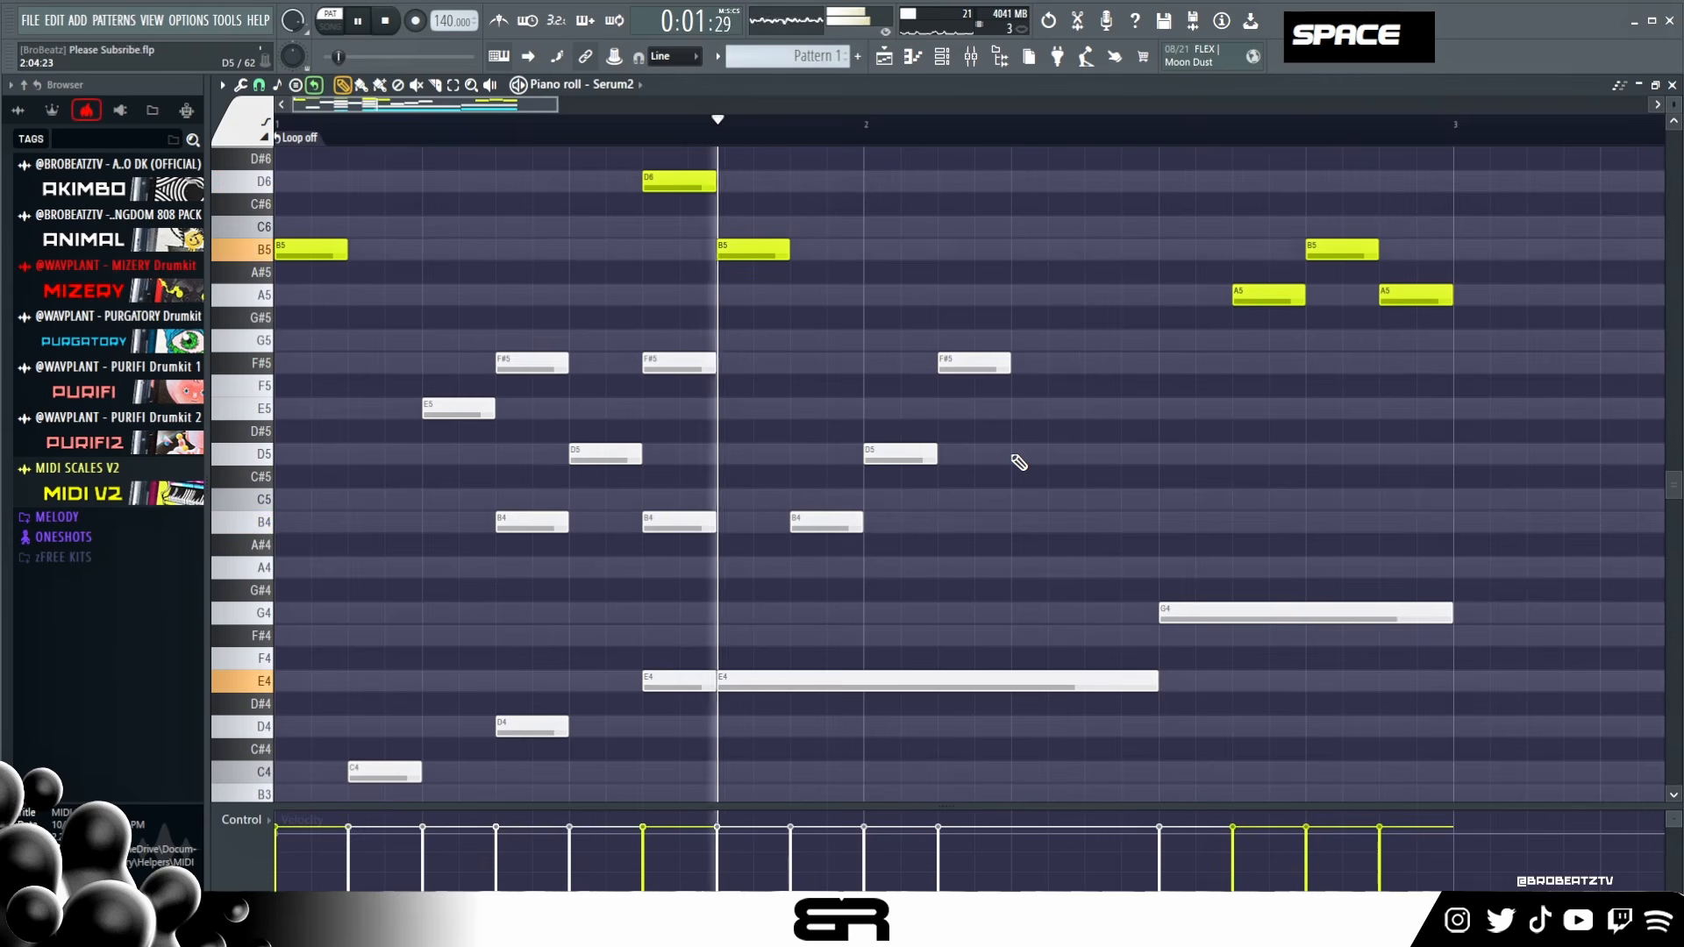
key("space")
key("space")
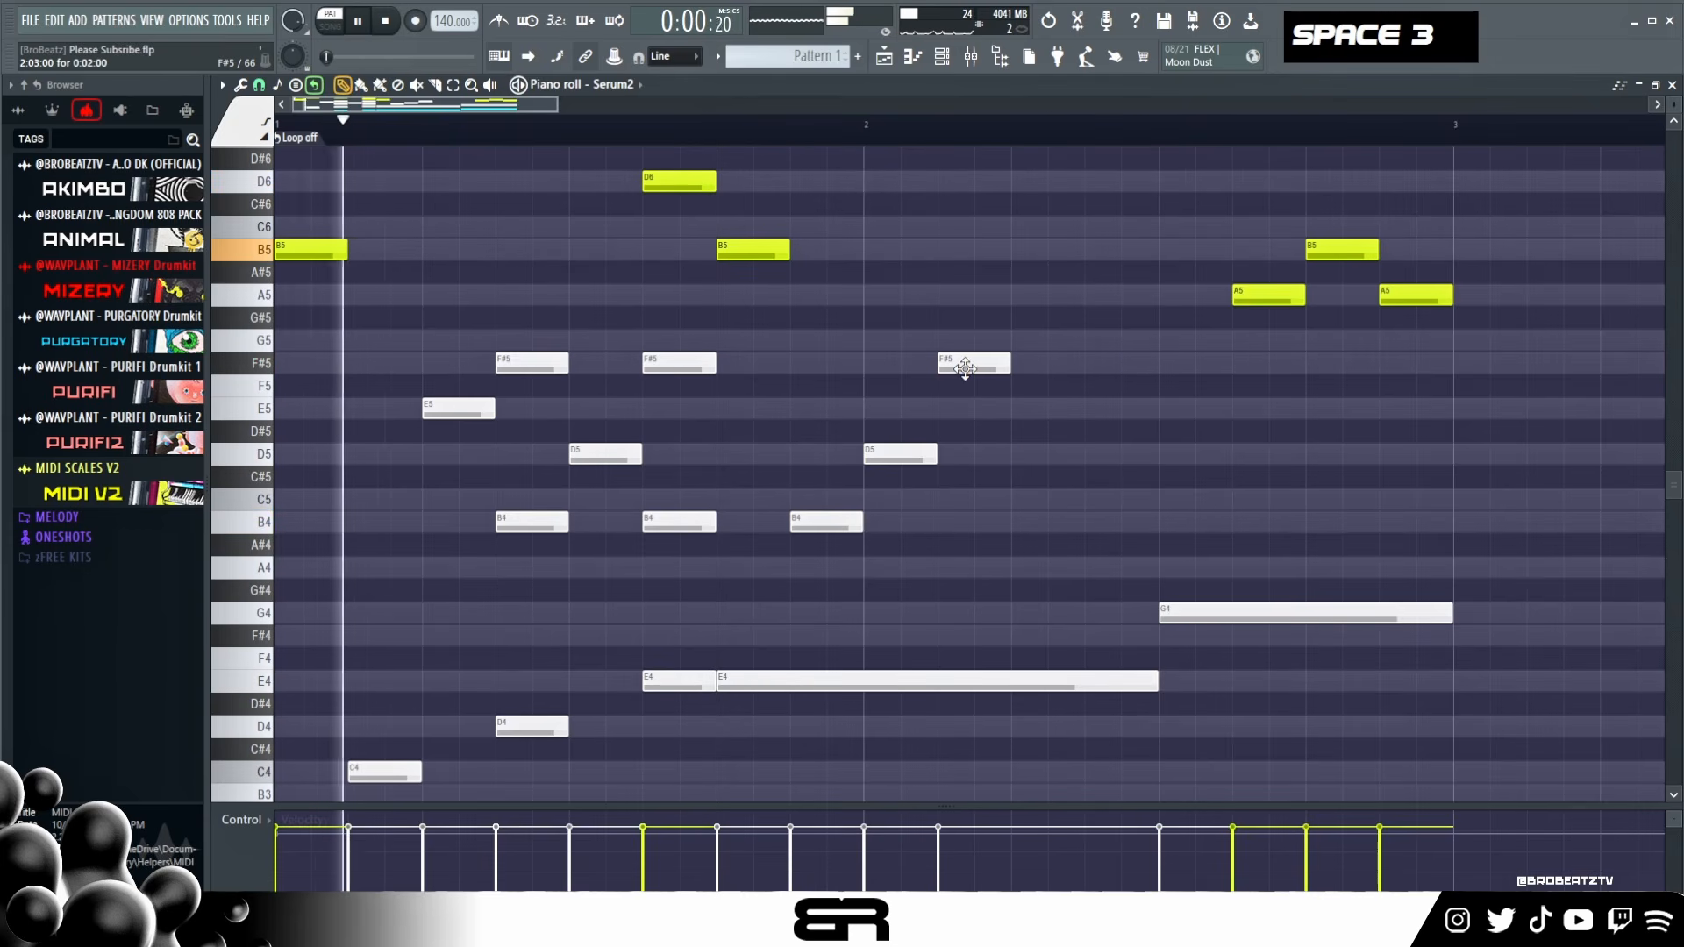
key("space")
left_click_drag(968, 362, 968, 340)
key("space")
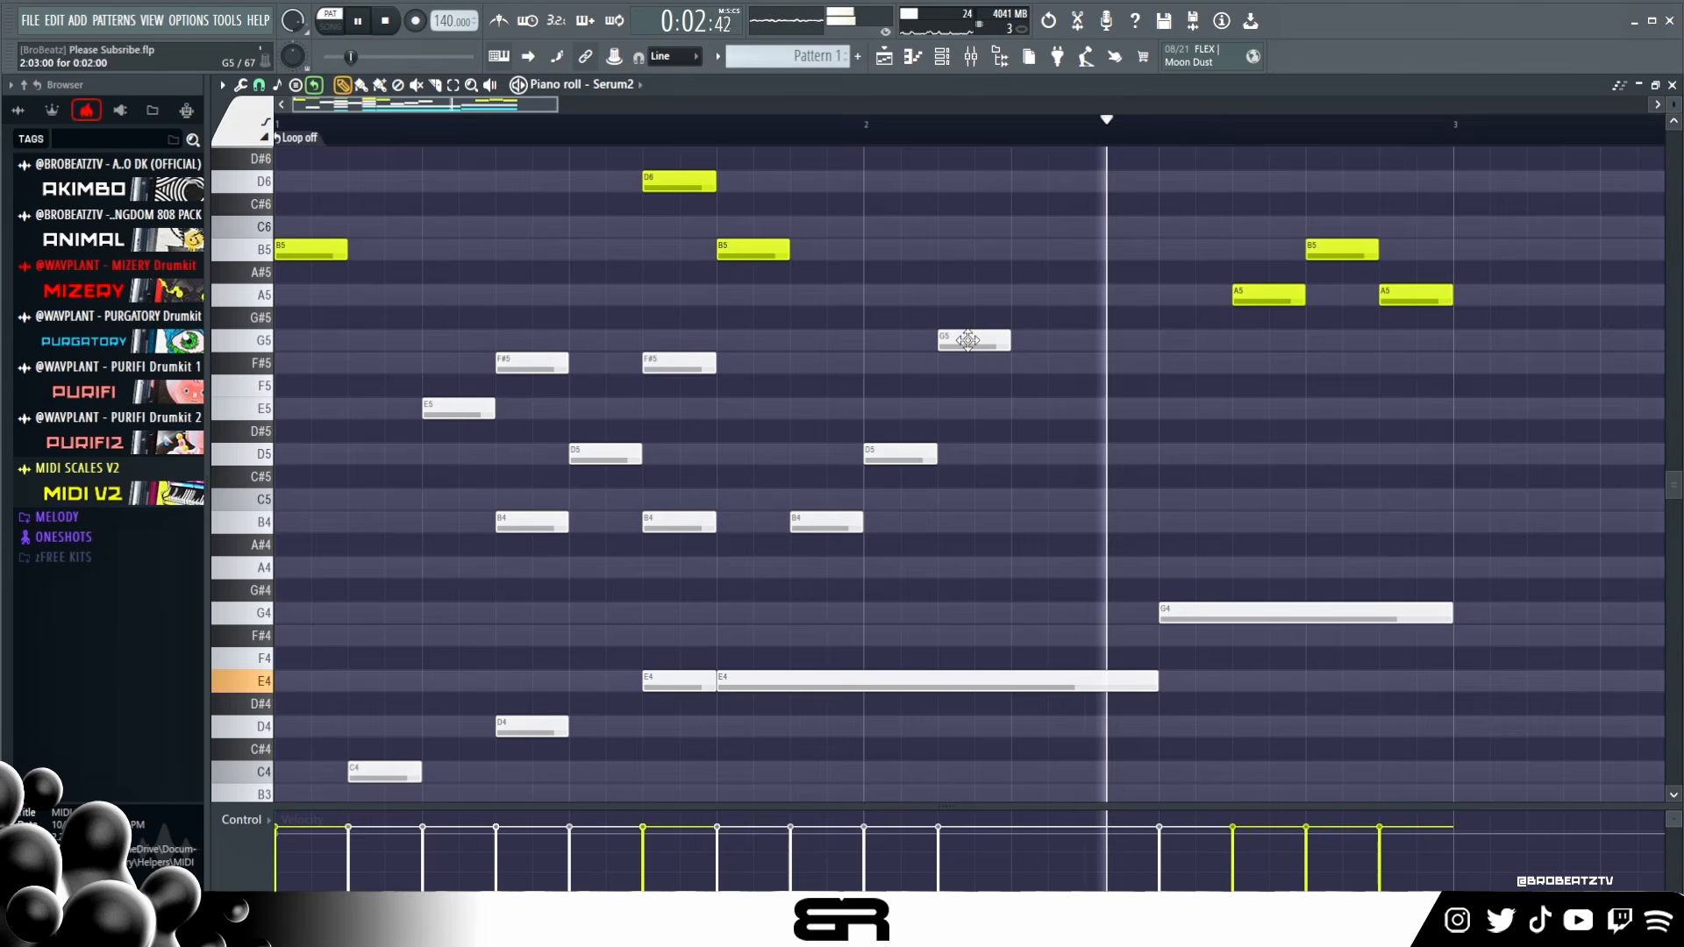
key("space")
- Add F#5 on step 9 of bar 2 and copy the rising B4 and D5 notes to steps 11 and 13
left_click(1154, 363)
key("space")
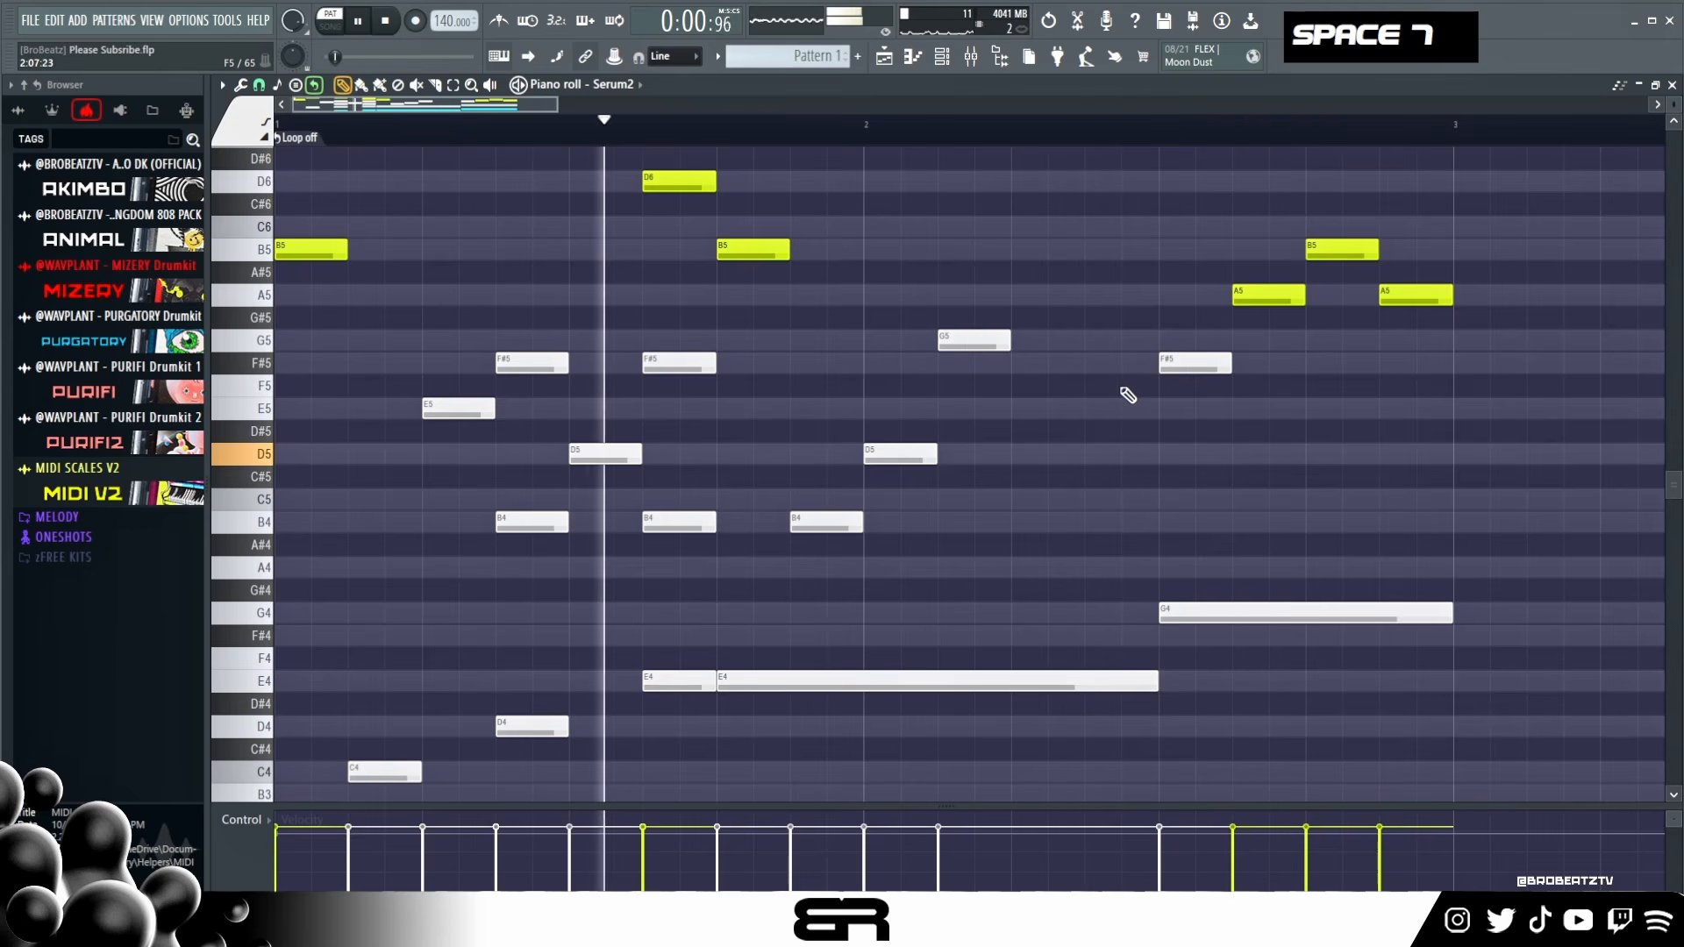
left_click_drag(917, 399, 816, 561)
key("space")
left_click_drag(807, 529, 1248, 531)
right_click(1251, 571)
- Lengthen the last white F#5, B4 and D5 to the end of bar 2, and the preceding B4, D5 and G5 to step 9
left_click_drag(1375, 455, 1451, 457)
left_click_drag(1295, 524, 1451, 524)
left_click_drag(1231, 361, 1451, 362)
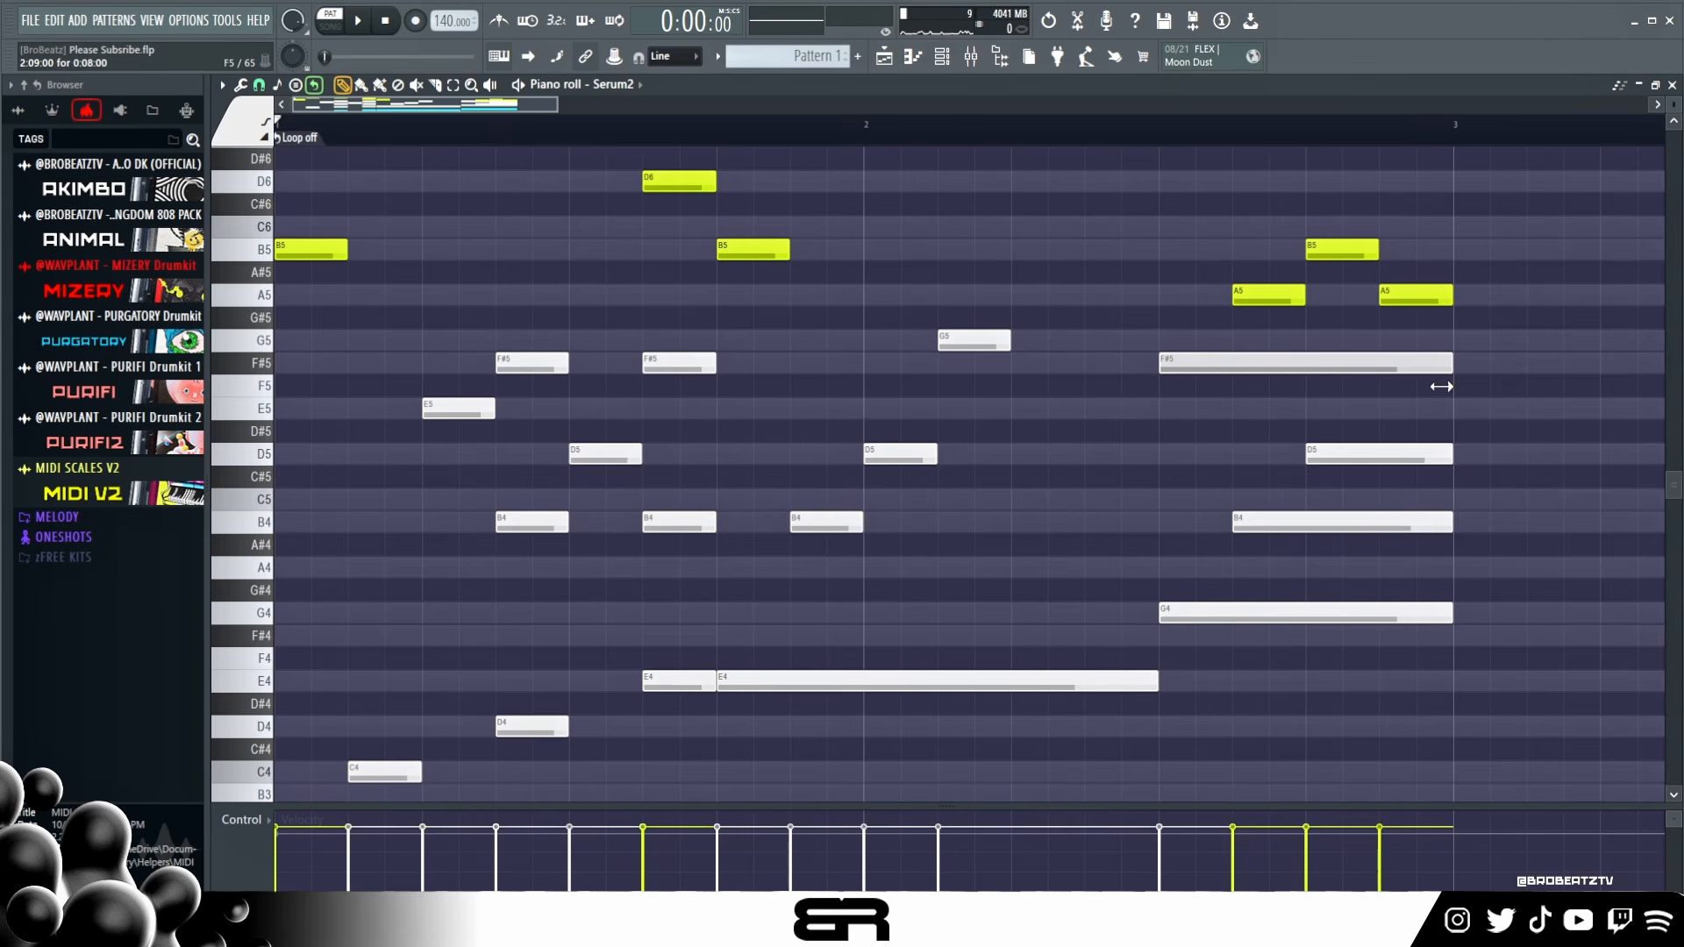
left_click_drag(1009, 342, 1158, 342)
left_click_drag(932, 460, 1158, 463)
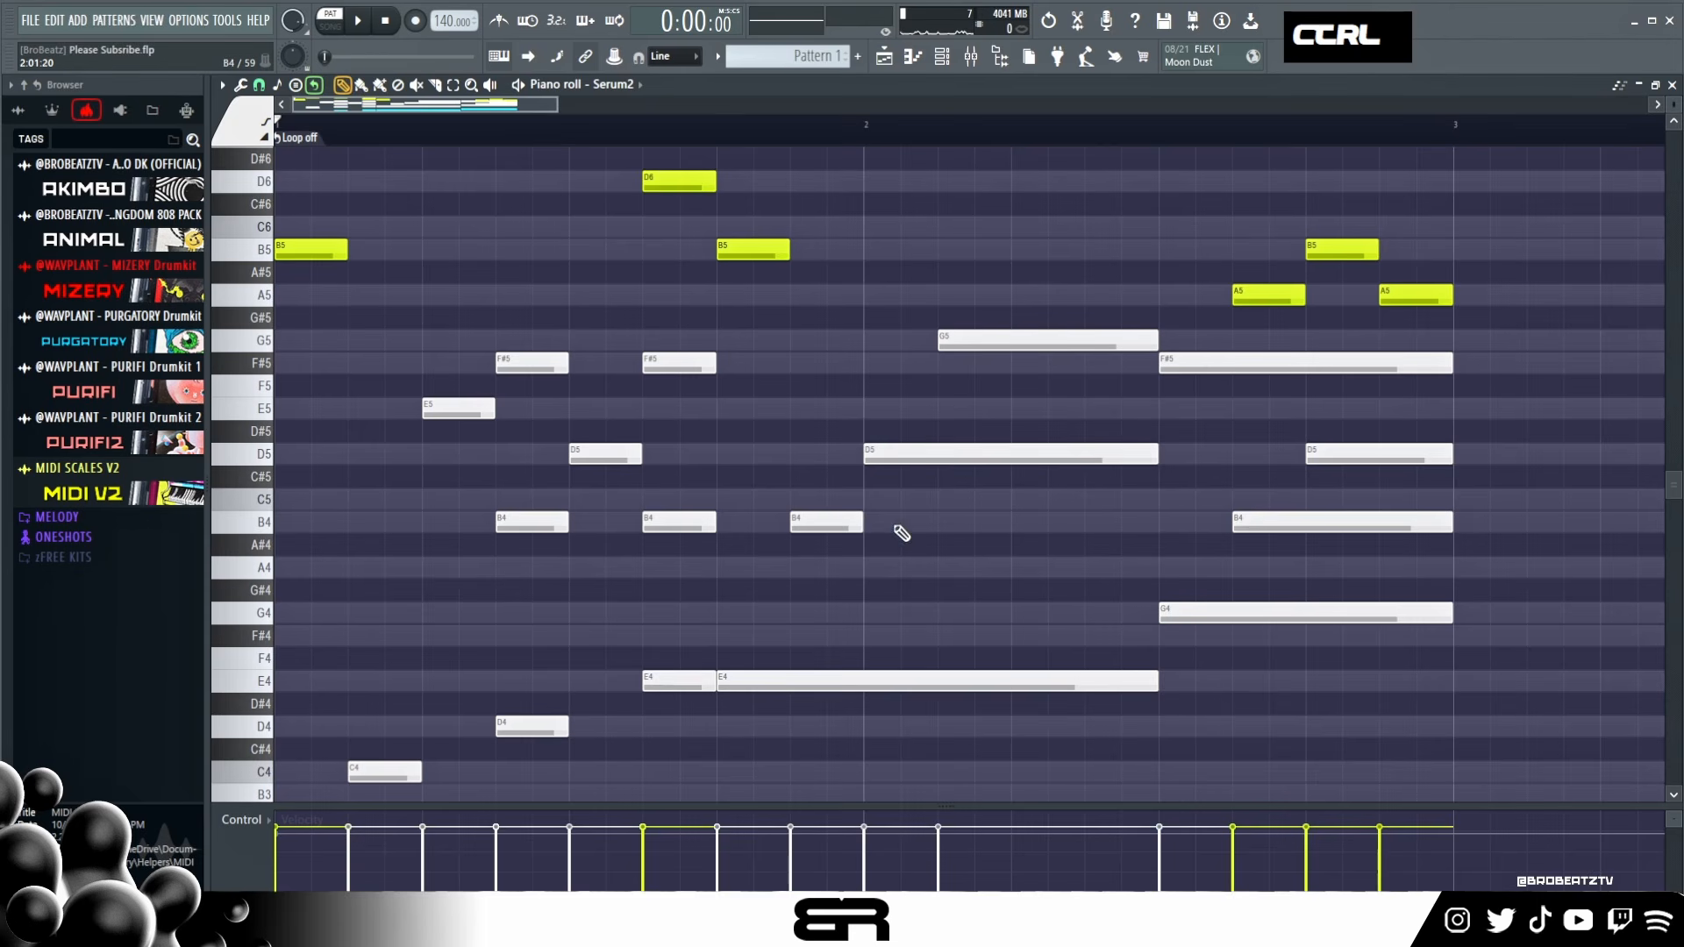
left_click_drag(861, 525, 1158, 526)
- Extend the yellow step 7 F#6 to the D6 and the long-gap B5 to the A5 in bar 2, and play the pattern
scroll(785, 485, "up", 2)
left_click_drag(563, 189, 642, 194)
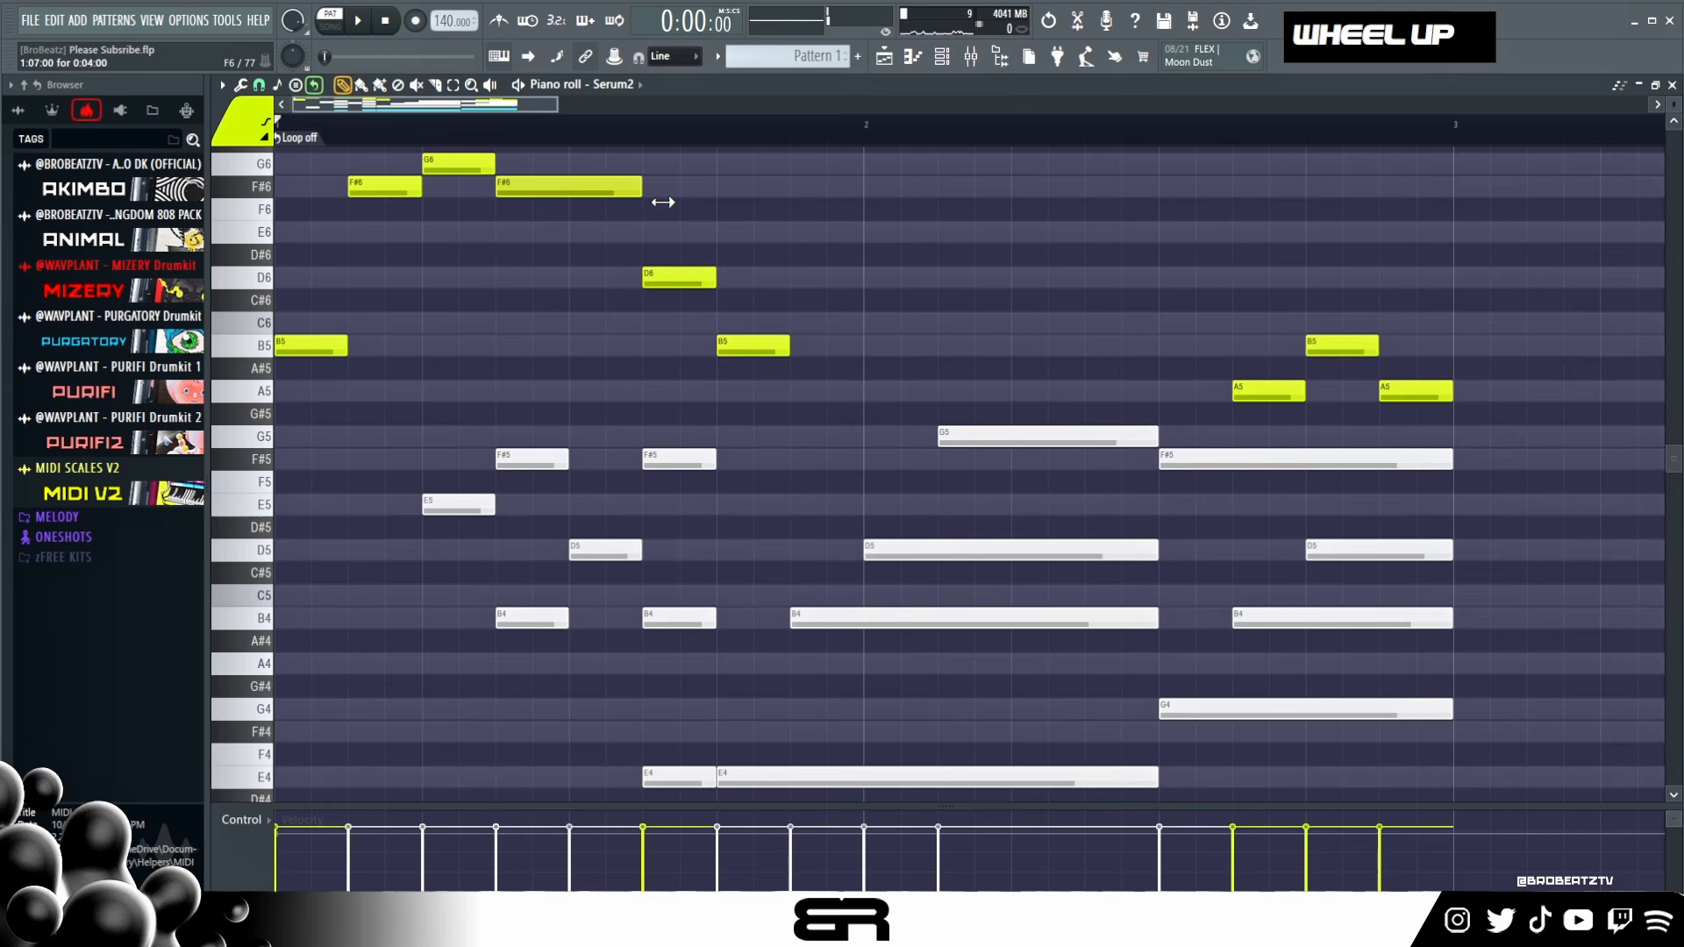
left_click_drag(788, 345, 1231, 362)
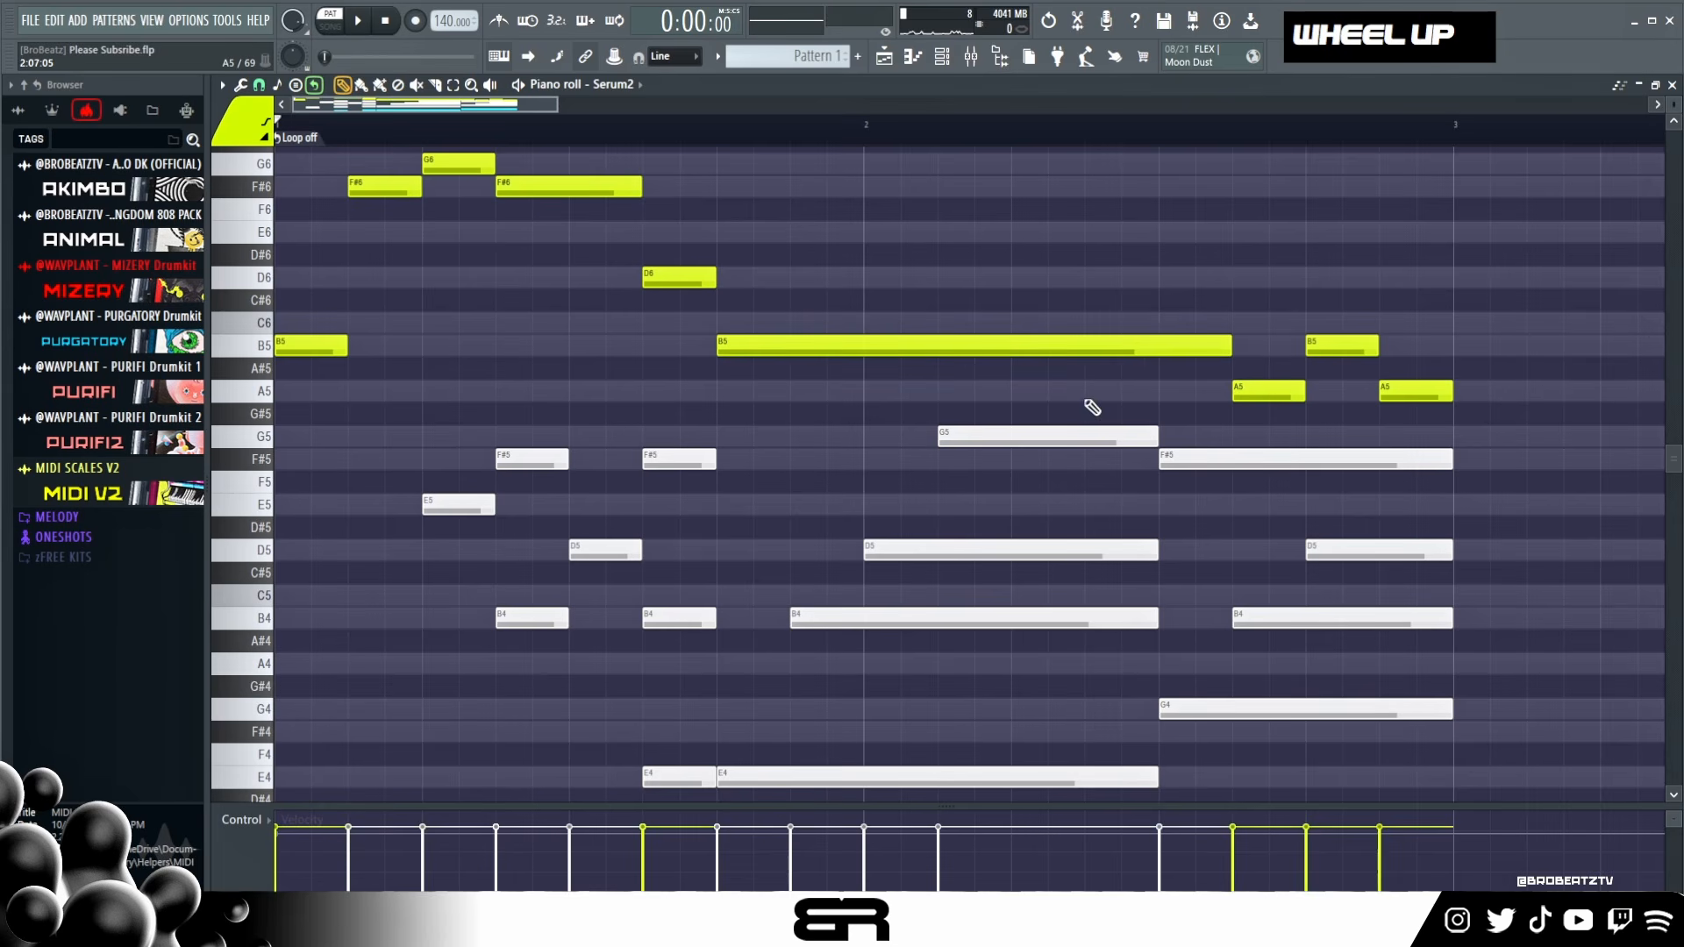
right_click(1018, 402, "ctrl")
left_click_drag(1252, 106, 528, 138)
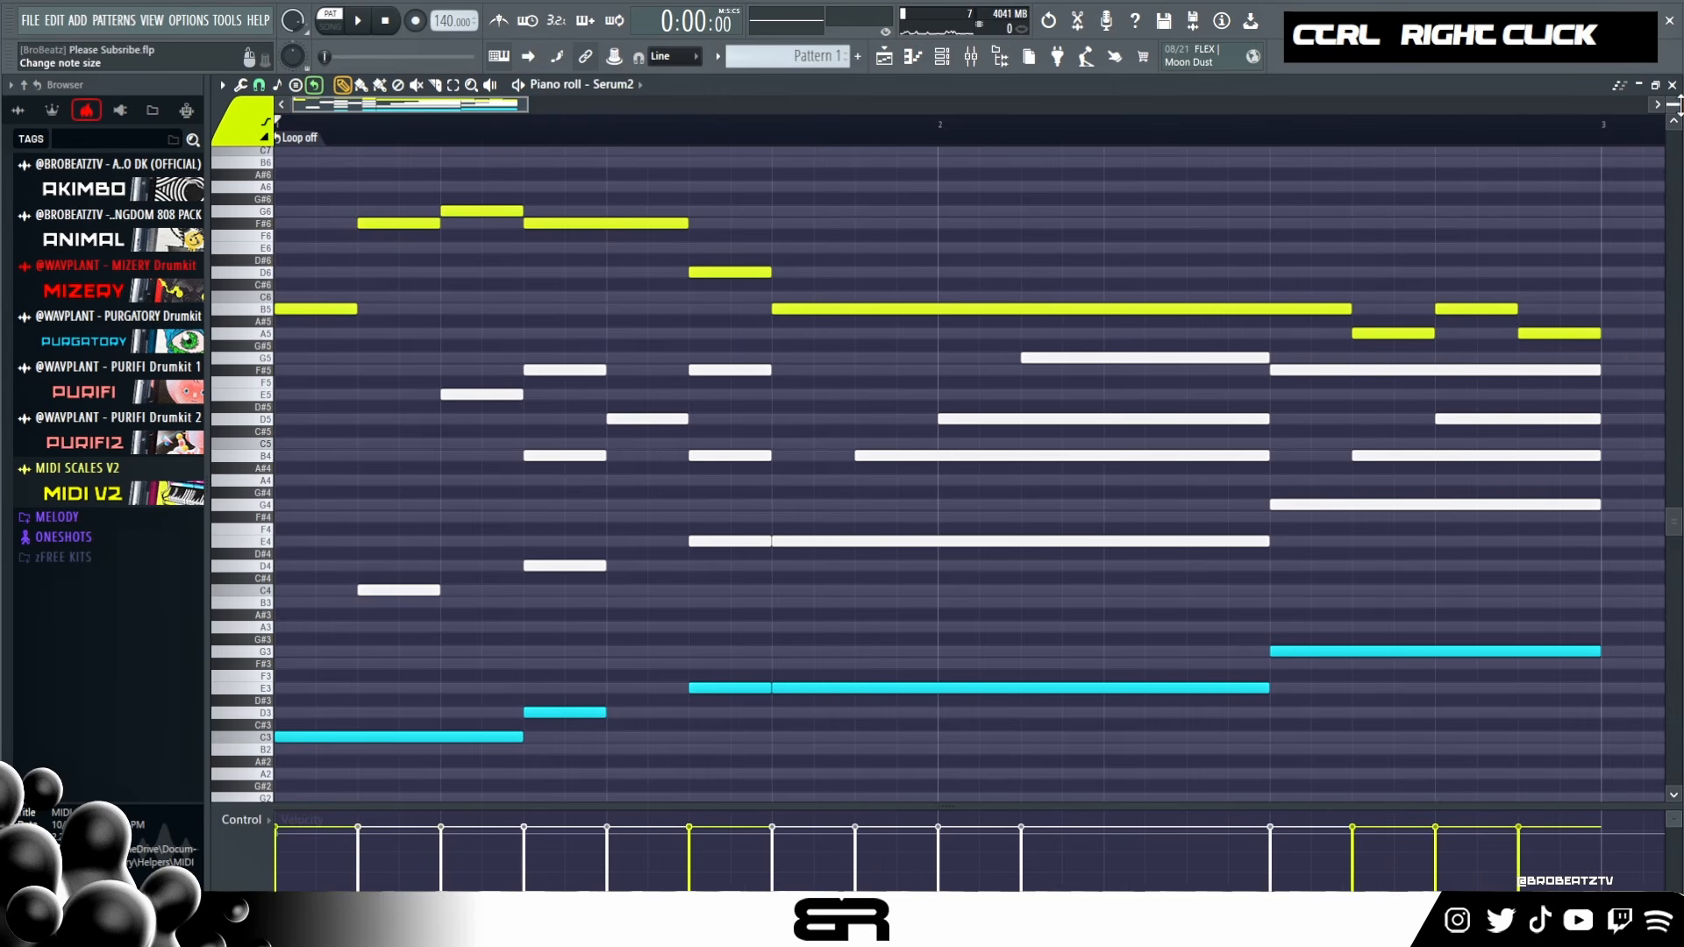
scroll(1672, 103, "up", 1)
key("space")
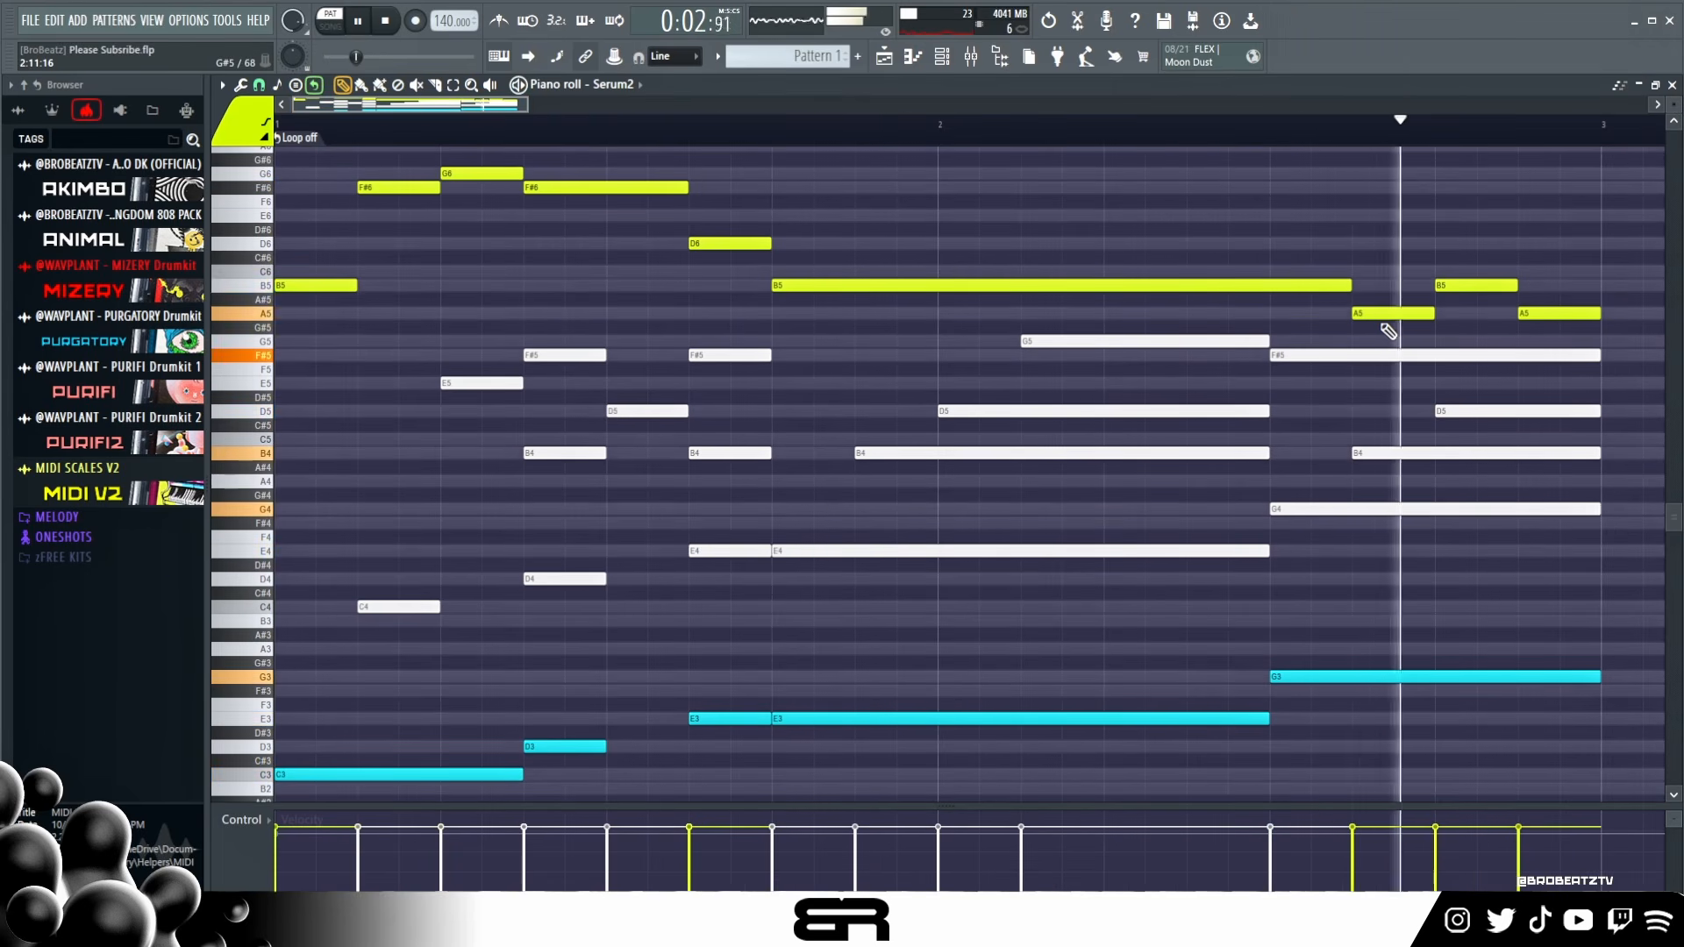
key("space")
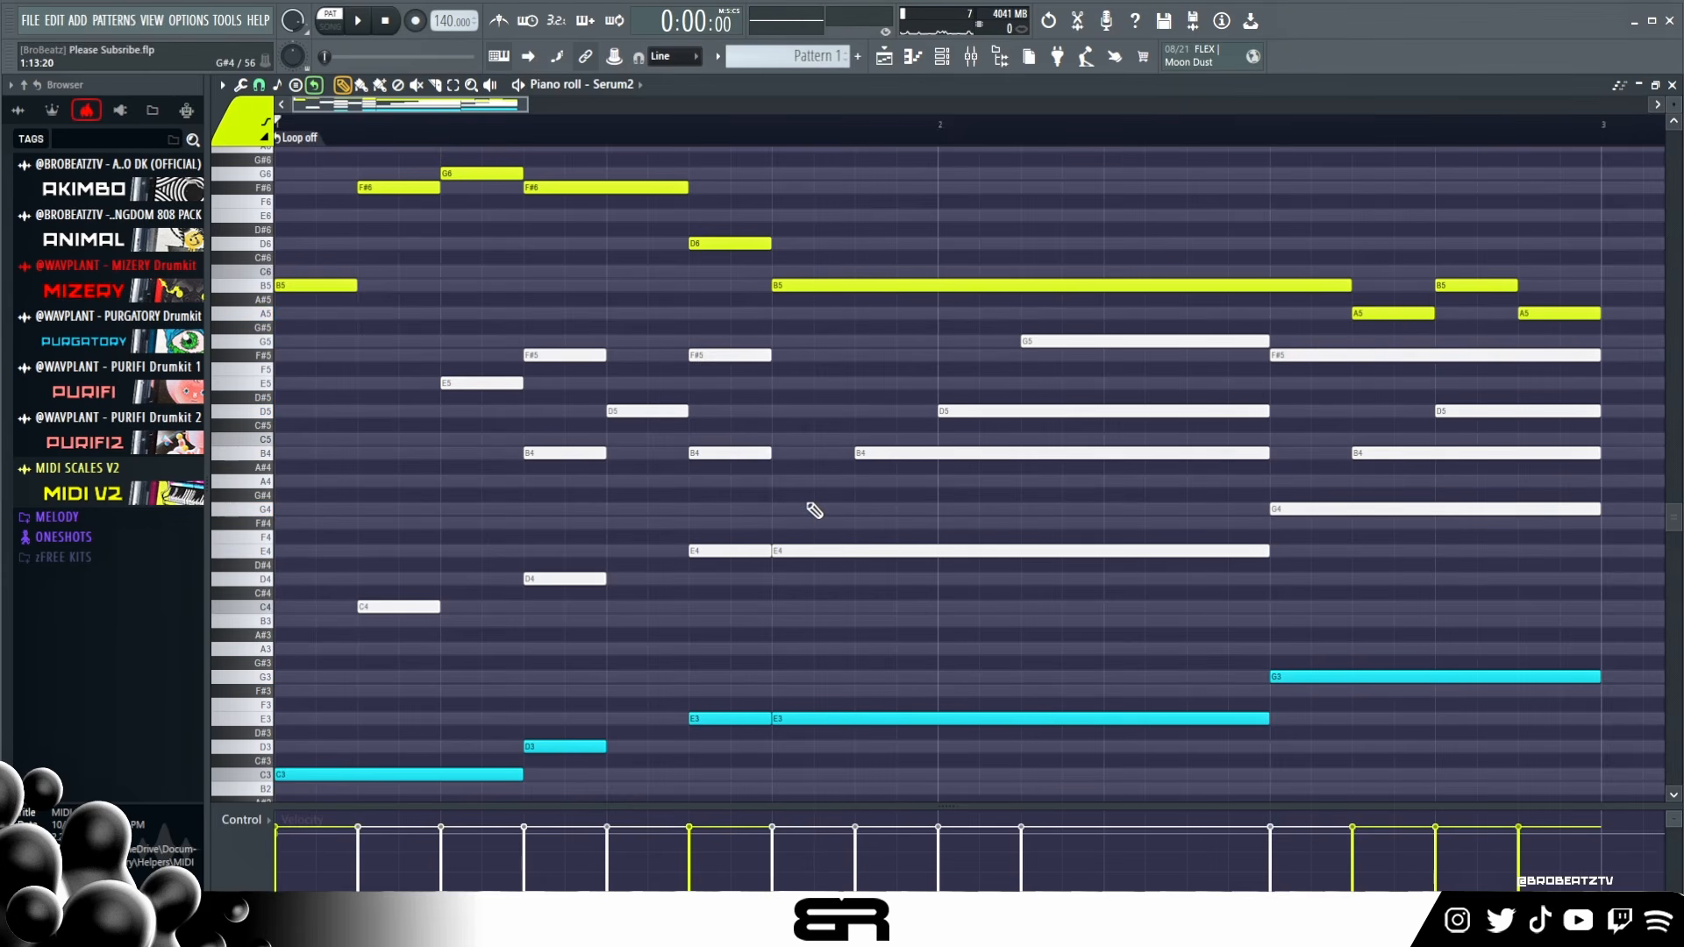
- Duplicate all notes of the two-bar pattern into bars 3 and 4, and set the playback start near the end of bar 2
key("ctrl+a")
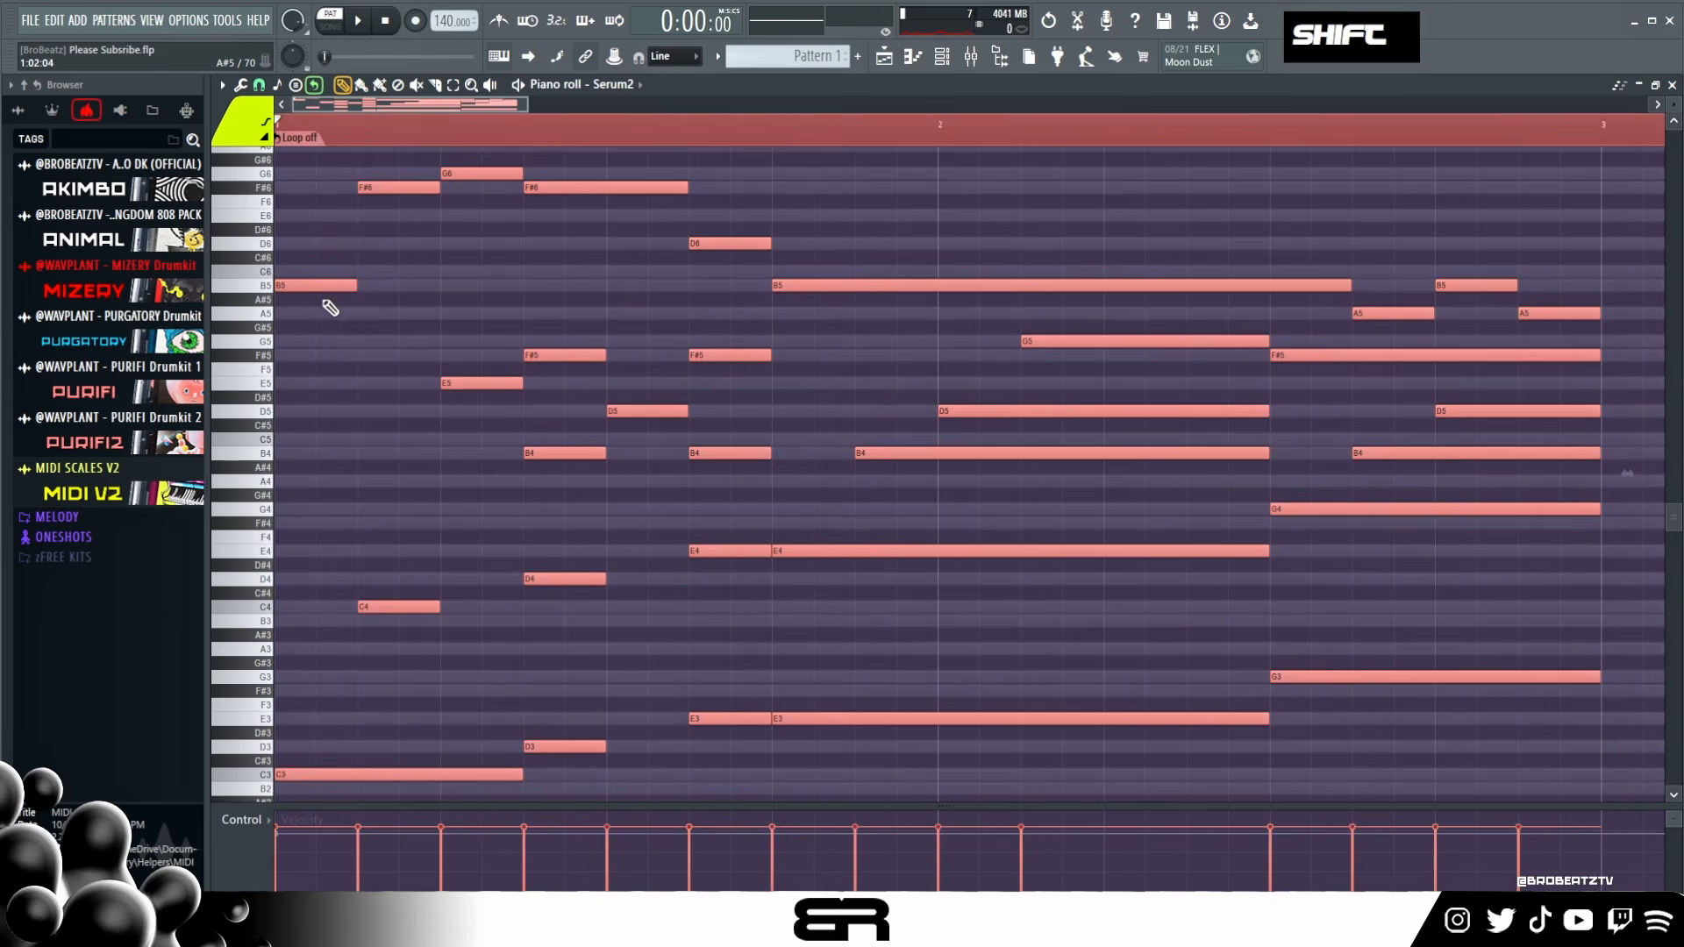
left_click_drag(339, 281, 1638, 261)
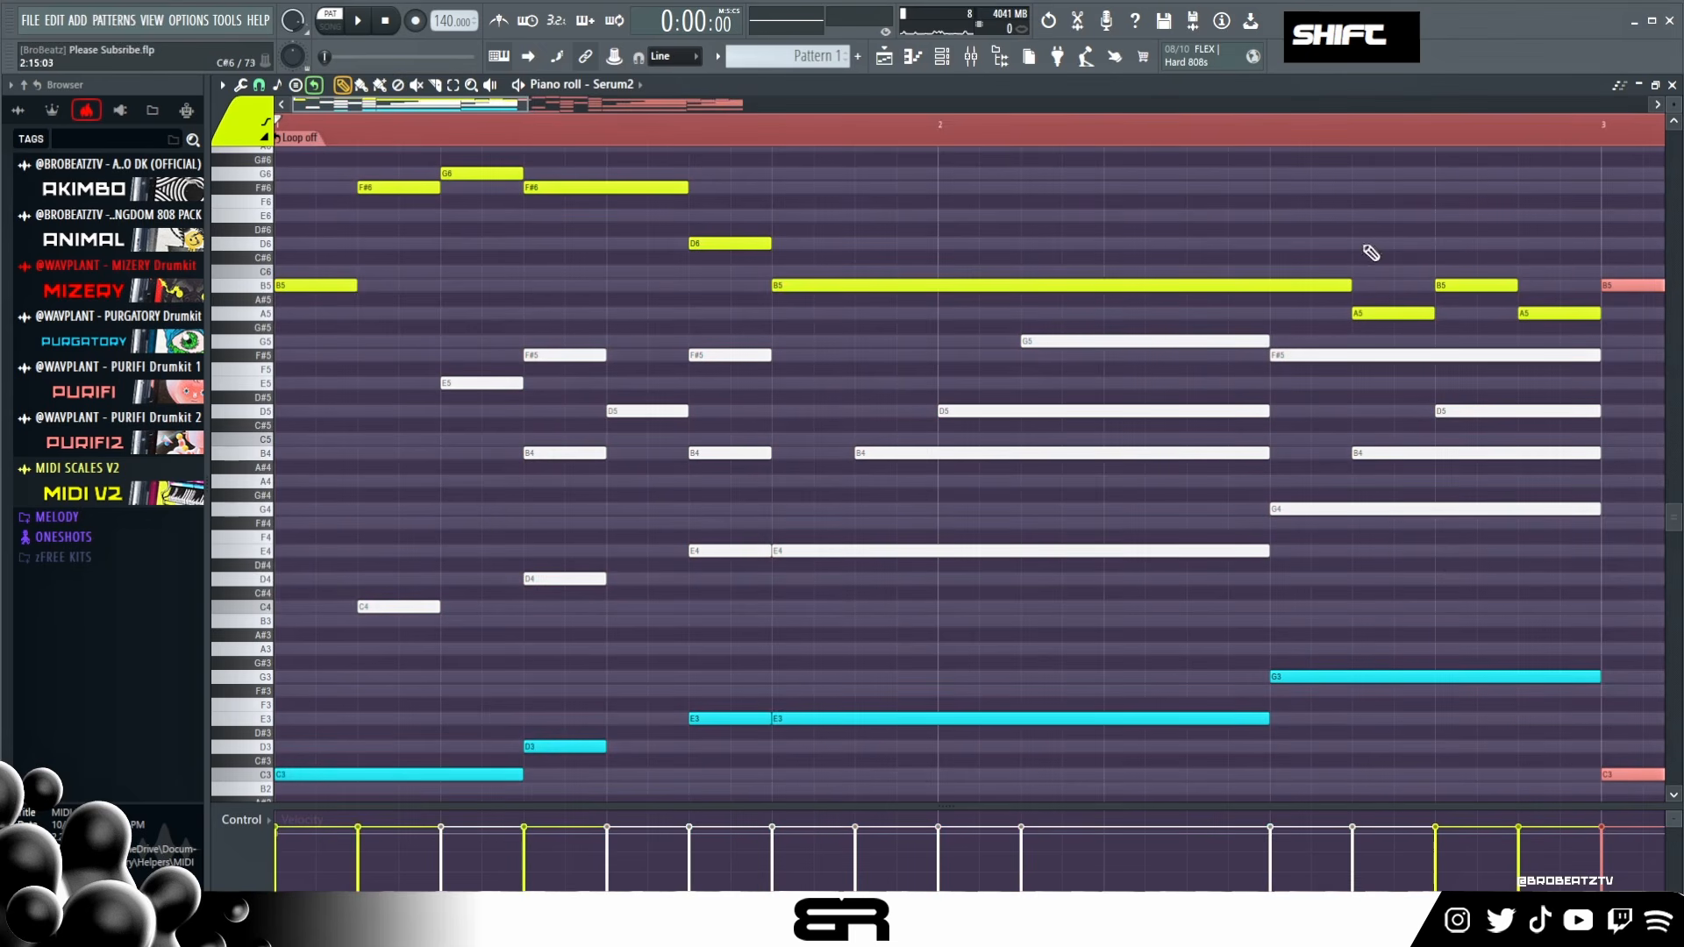
scroll(614, 141, "down", 5)
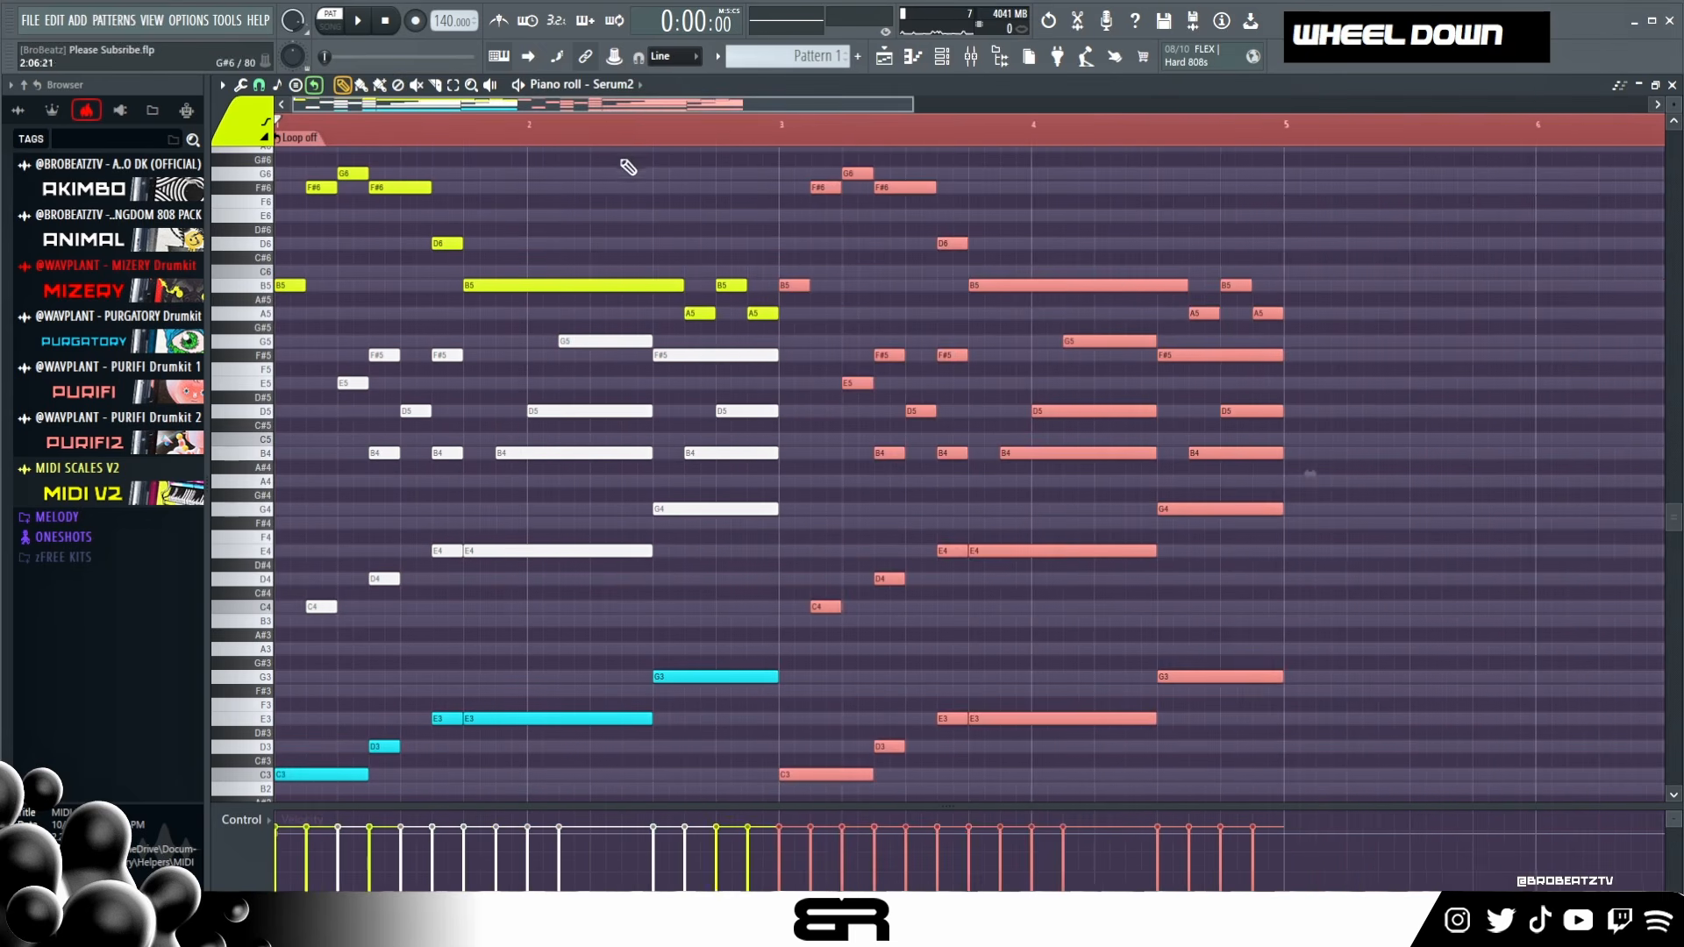
scroll(666, 193, "up", 2)
double_click(737, 125)
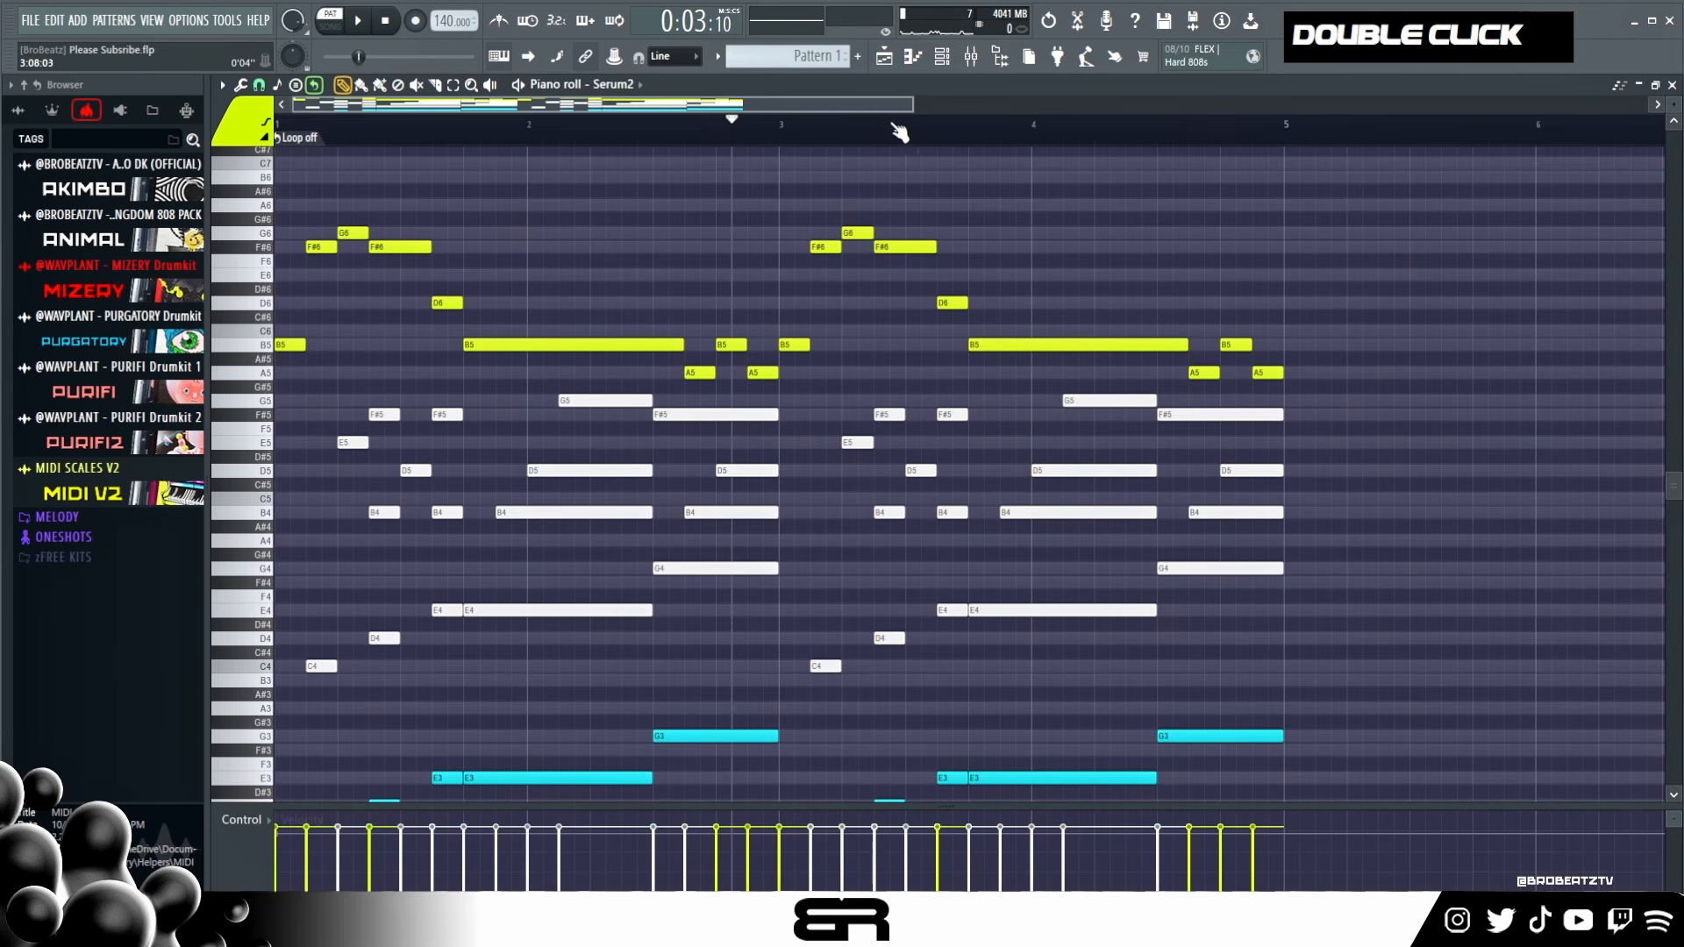
- Raise the last three yellow notes of bar 4 by three semitones to C6, D6 and C6
left_click_drag(1188, 327, 1296, 377)
key("shift+Up")
key("shift+Up")
key("shift+Up")
- Raise the final yellow note of bar 4 to E6 and play the second half
left_click(1278, 330, "ctrl")
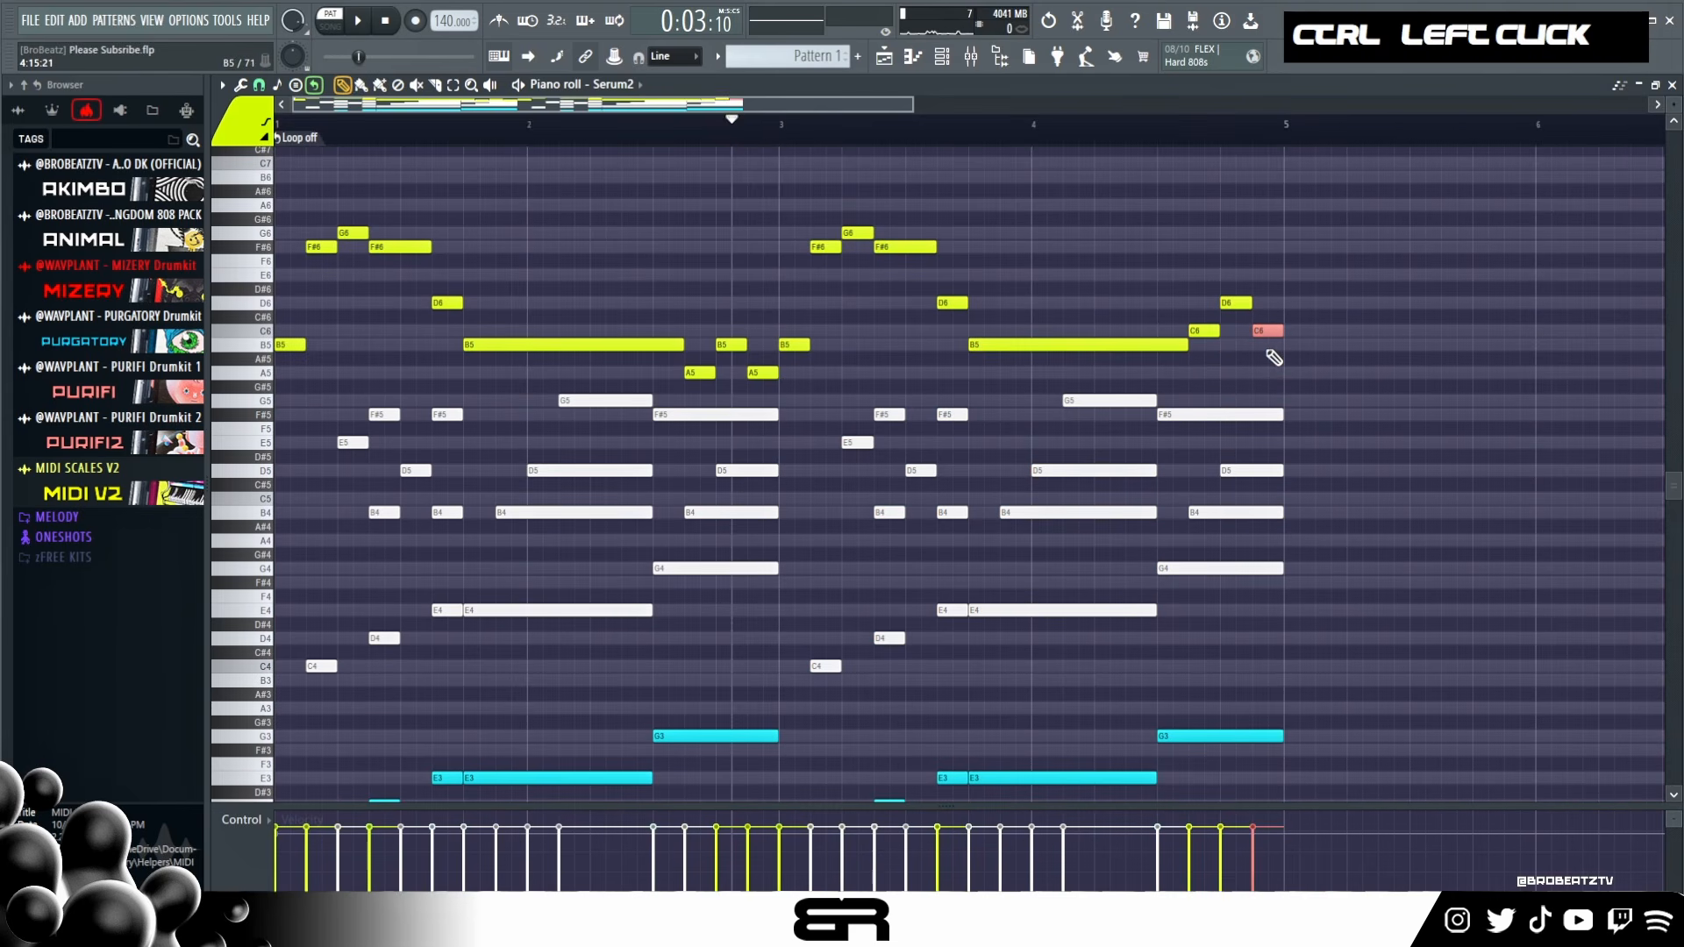
key("shift+Up")
key("shift+Up")
key("shift+Up")
key("shift+Down")
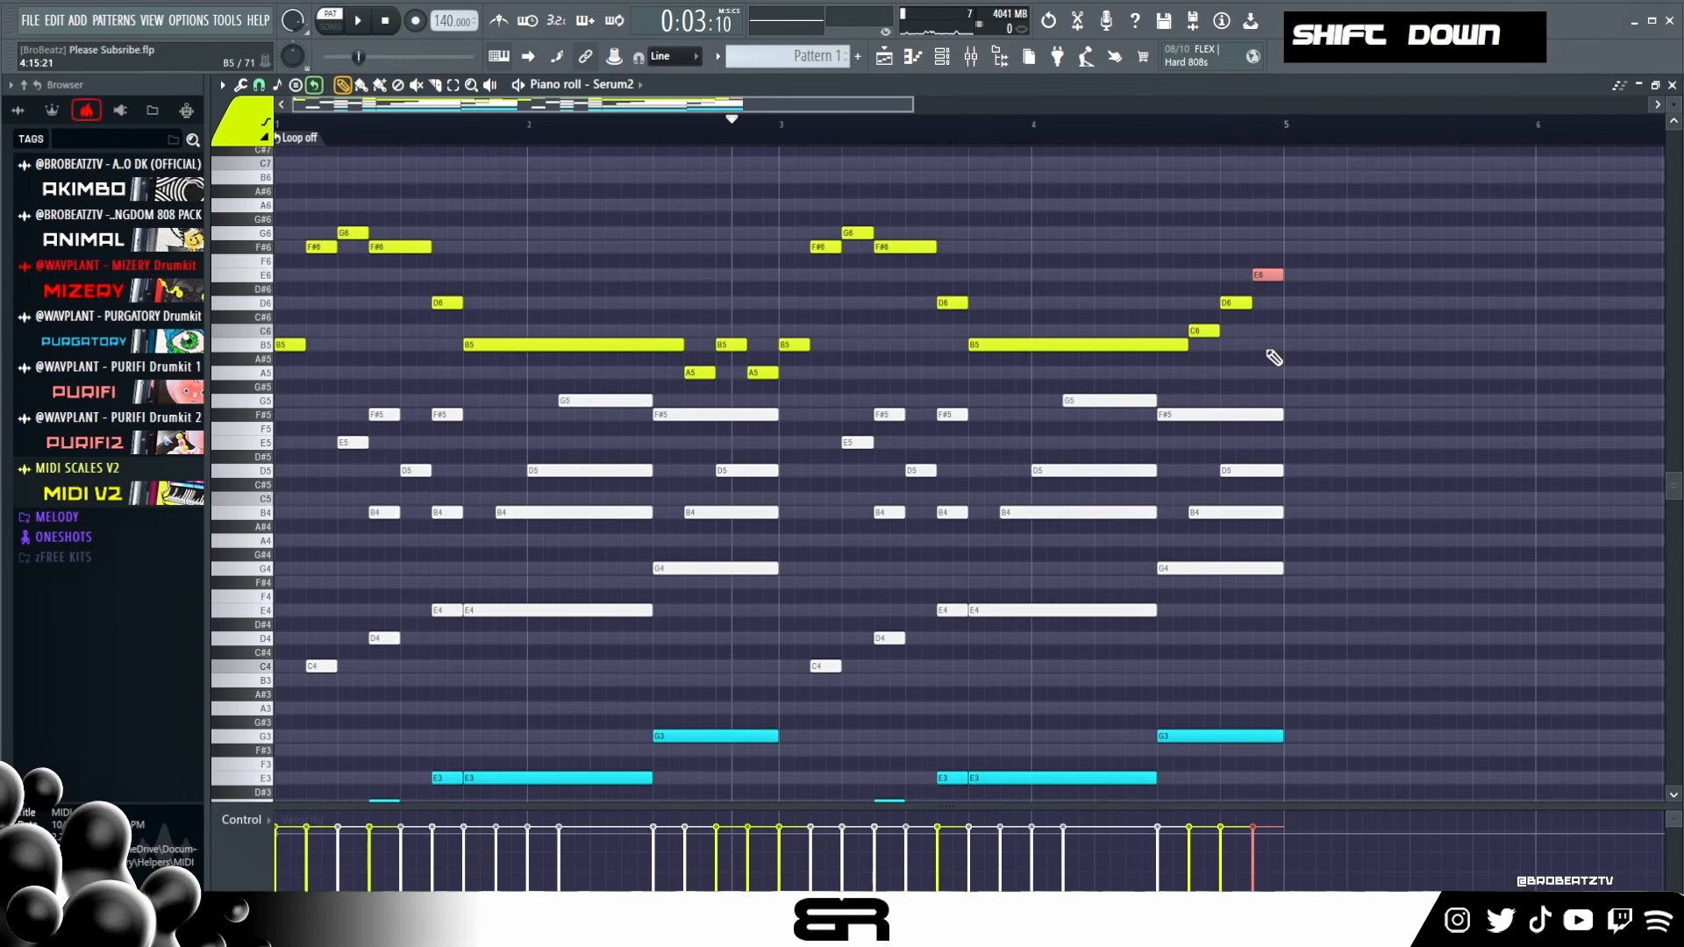
right_click(951, 191)
key("space")
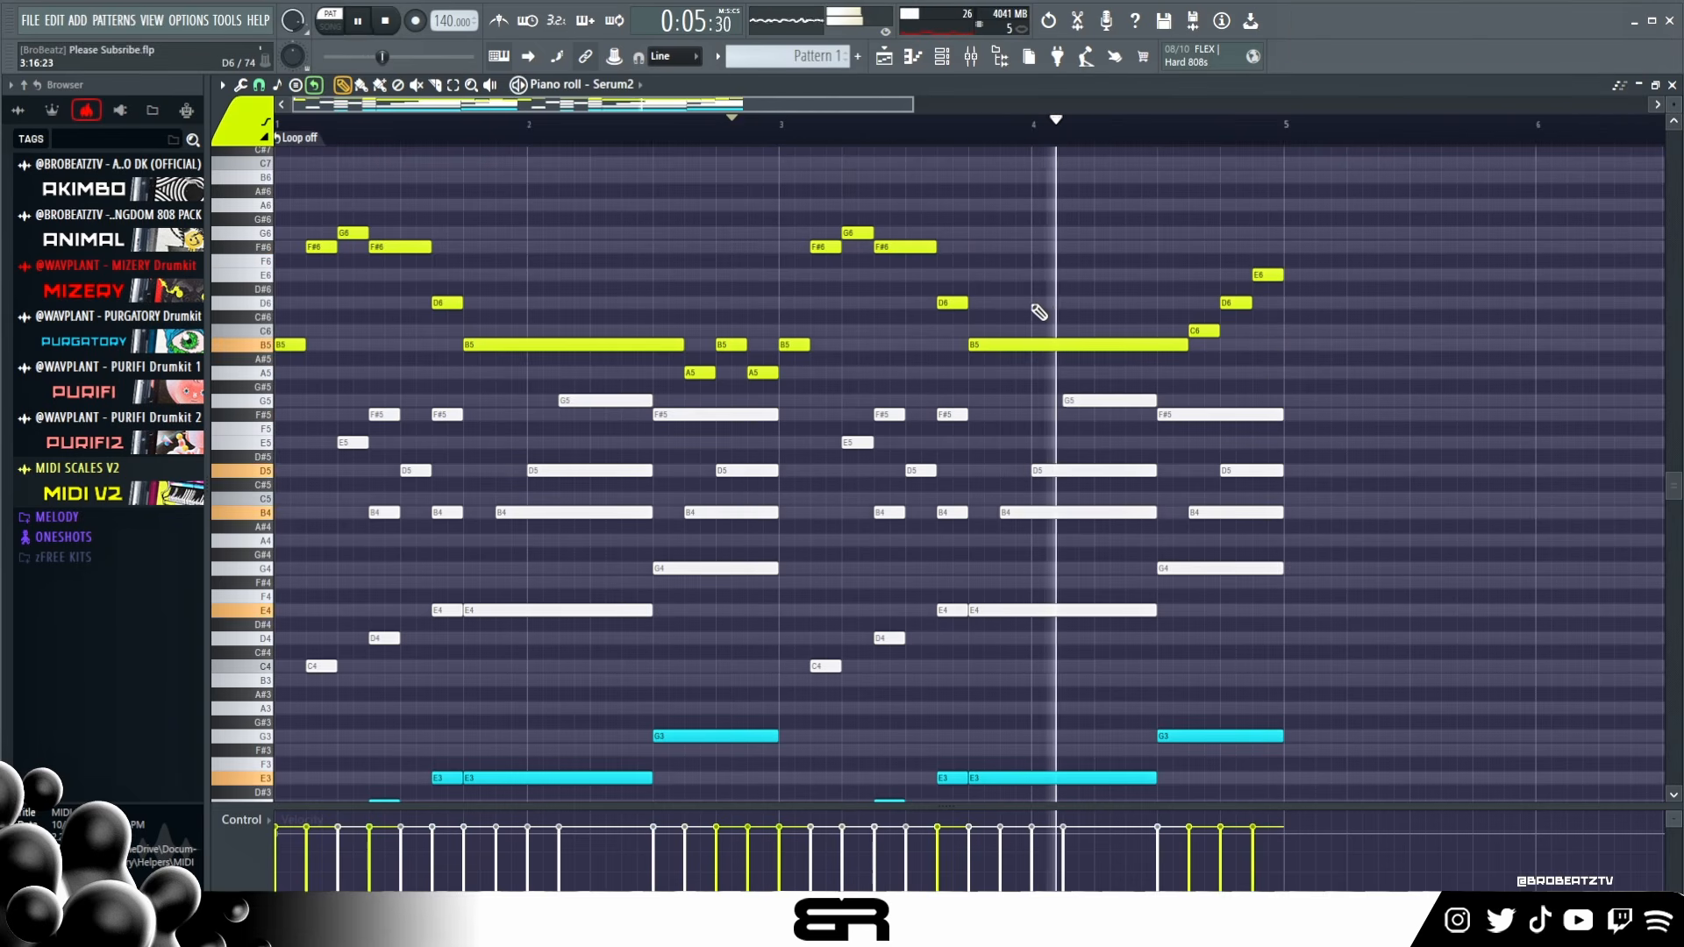
key("space")
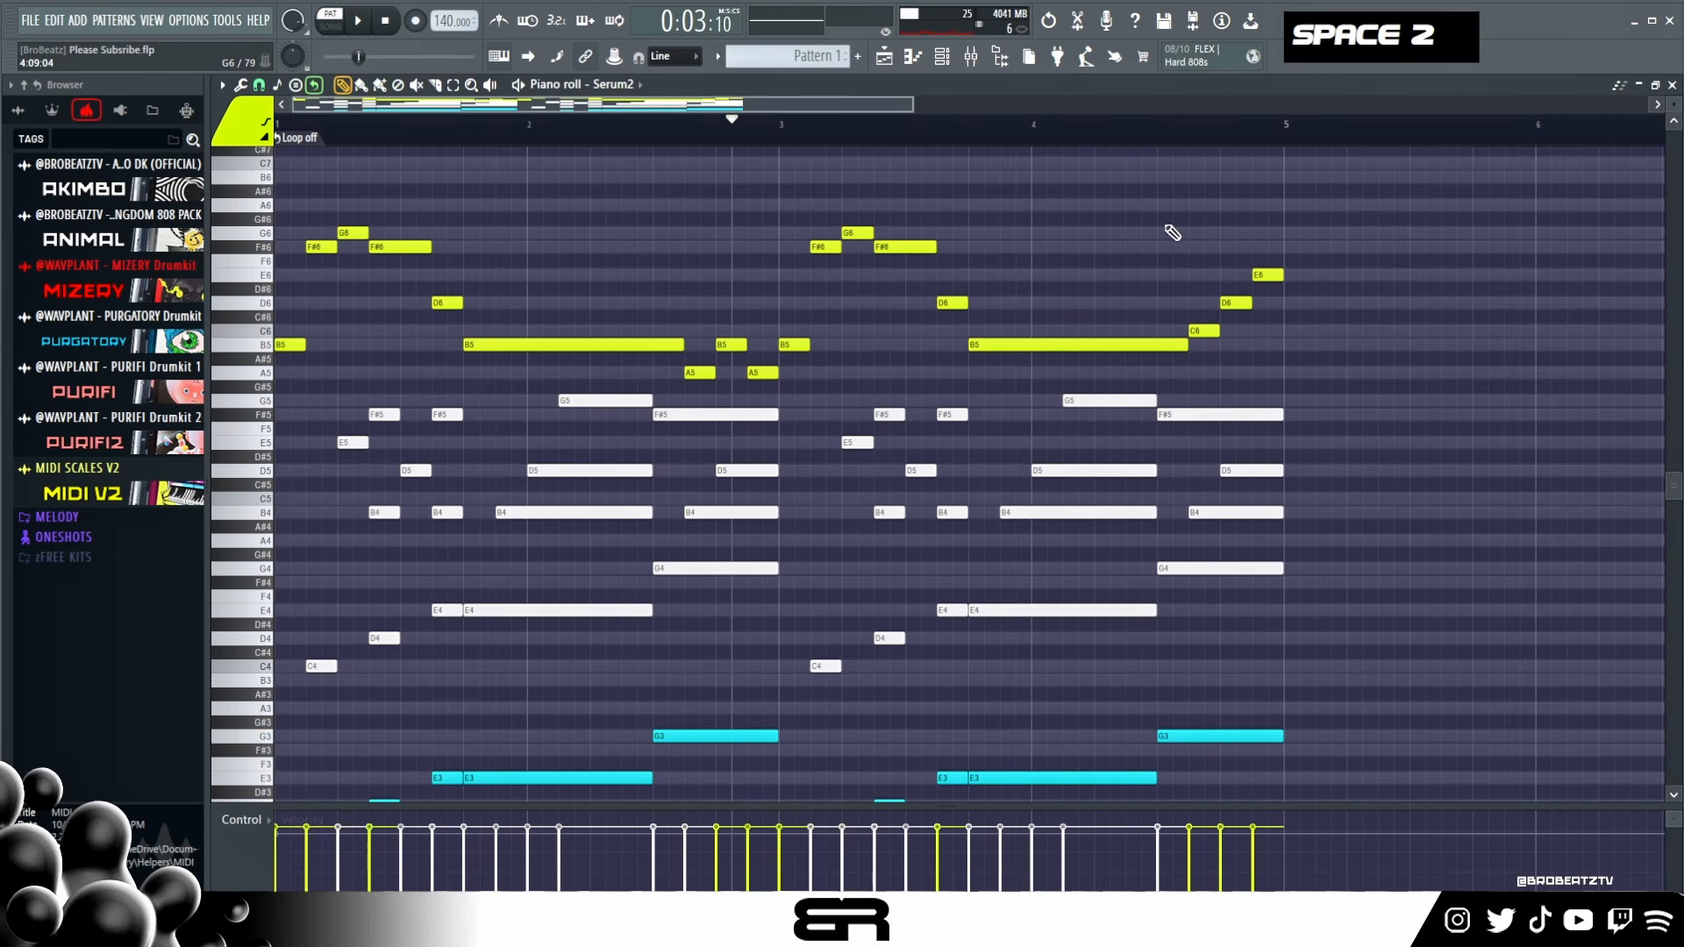
- Select the full four-bar range and play the whole melody
double_click(517, 132)
right_click(624, 275)
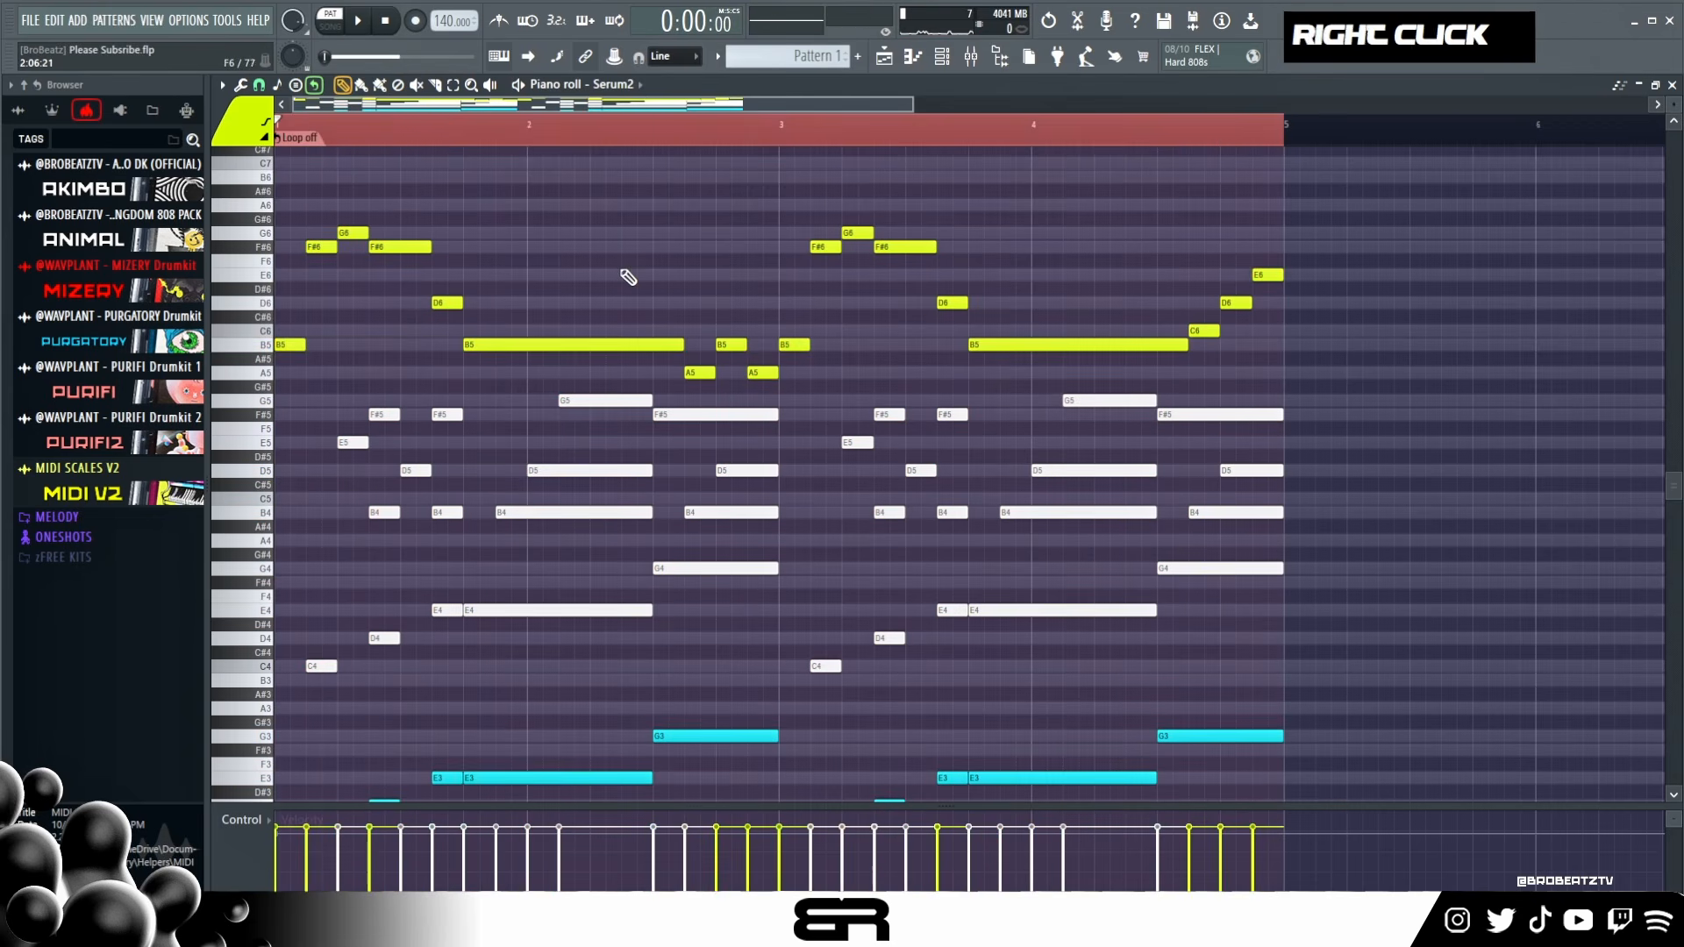
scroll(629, 276, "down", 1)
key("space")
scroll(629, 275, "down", 1)
left_click_drag(917, 103, 754, 104)
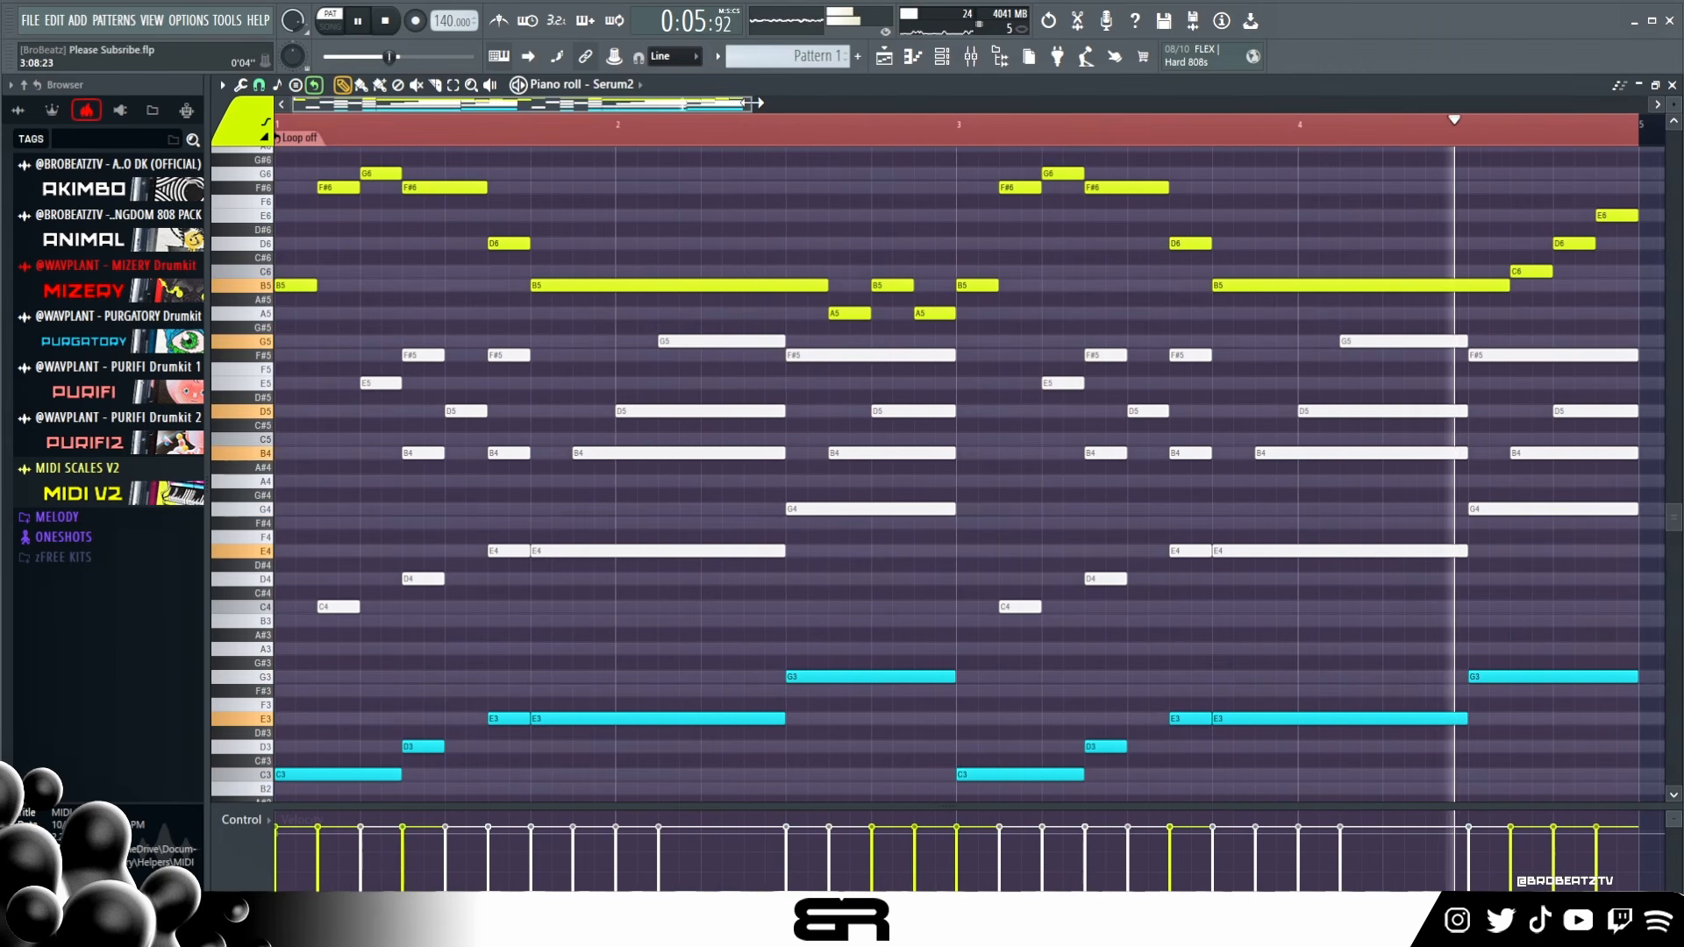
key("space")
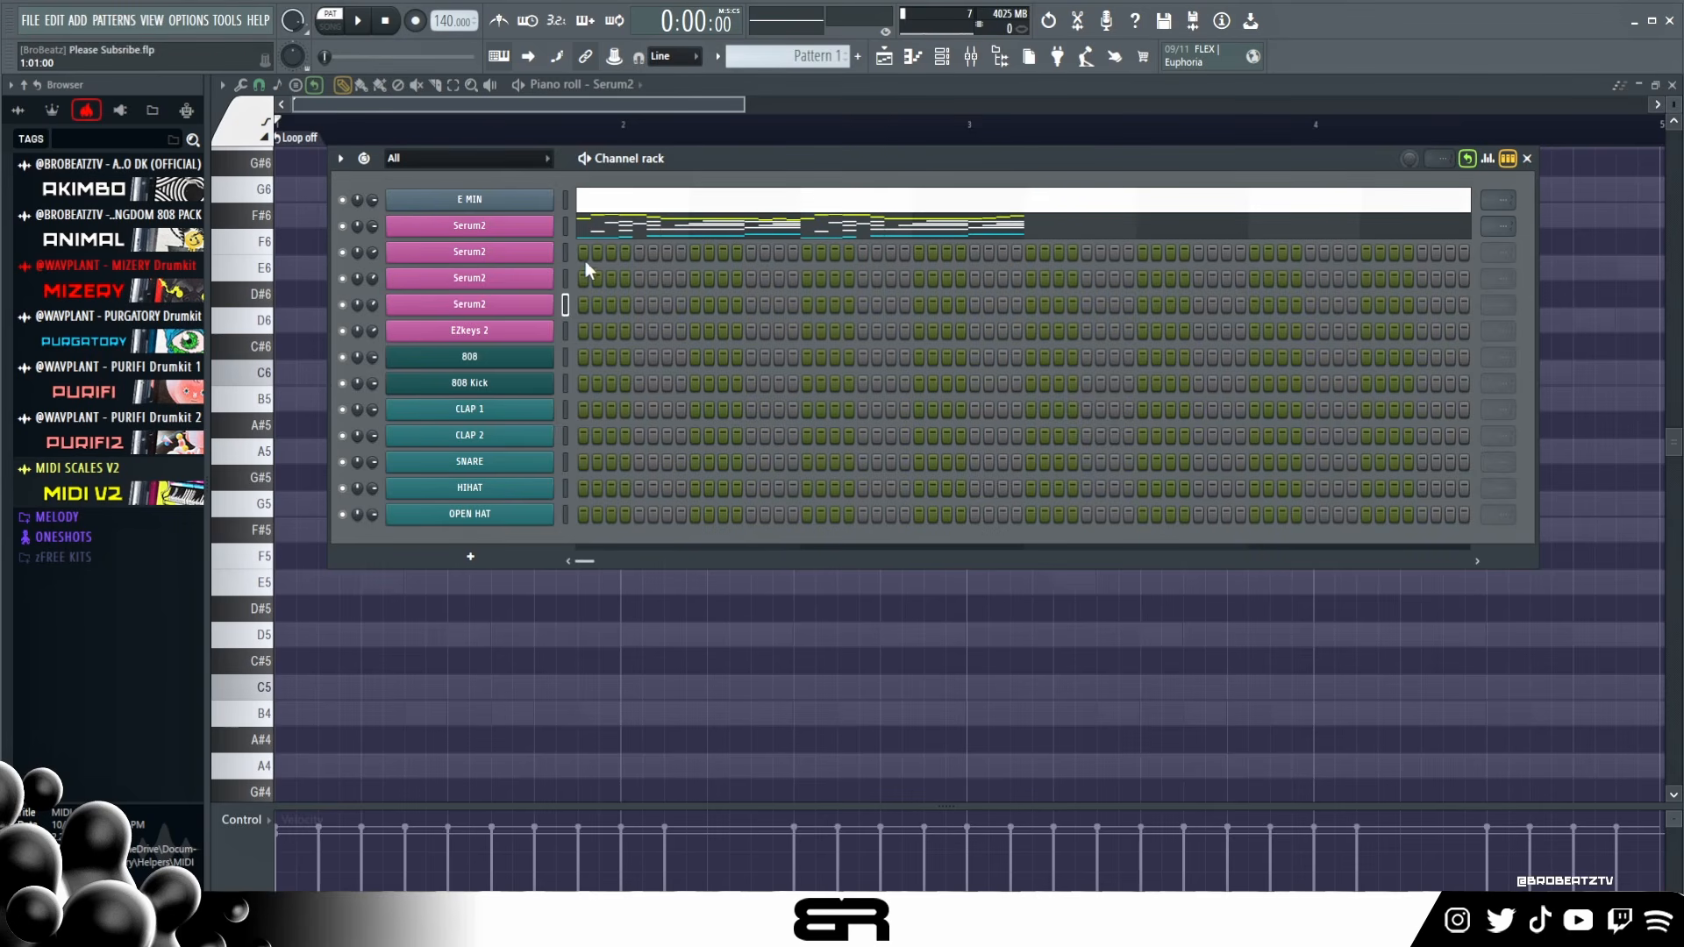
- Open the first Serum2 channel's notes, view the whole four-bar melody, and return to the channel rack
left_click(662, 234)
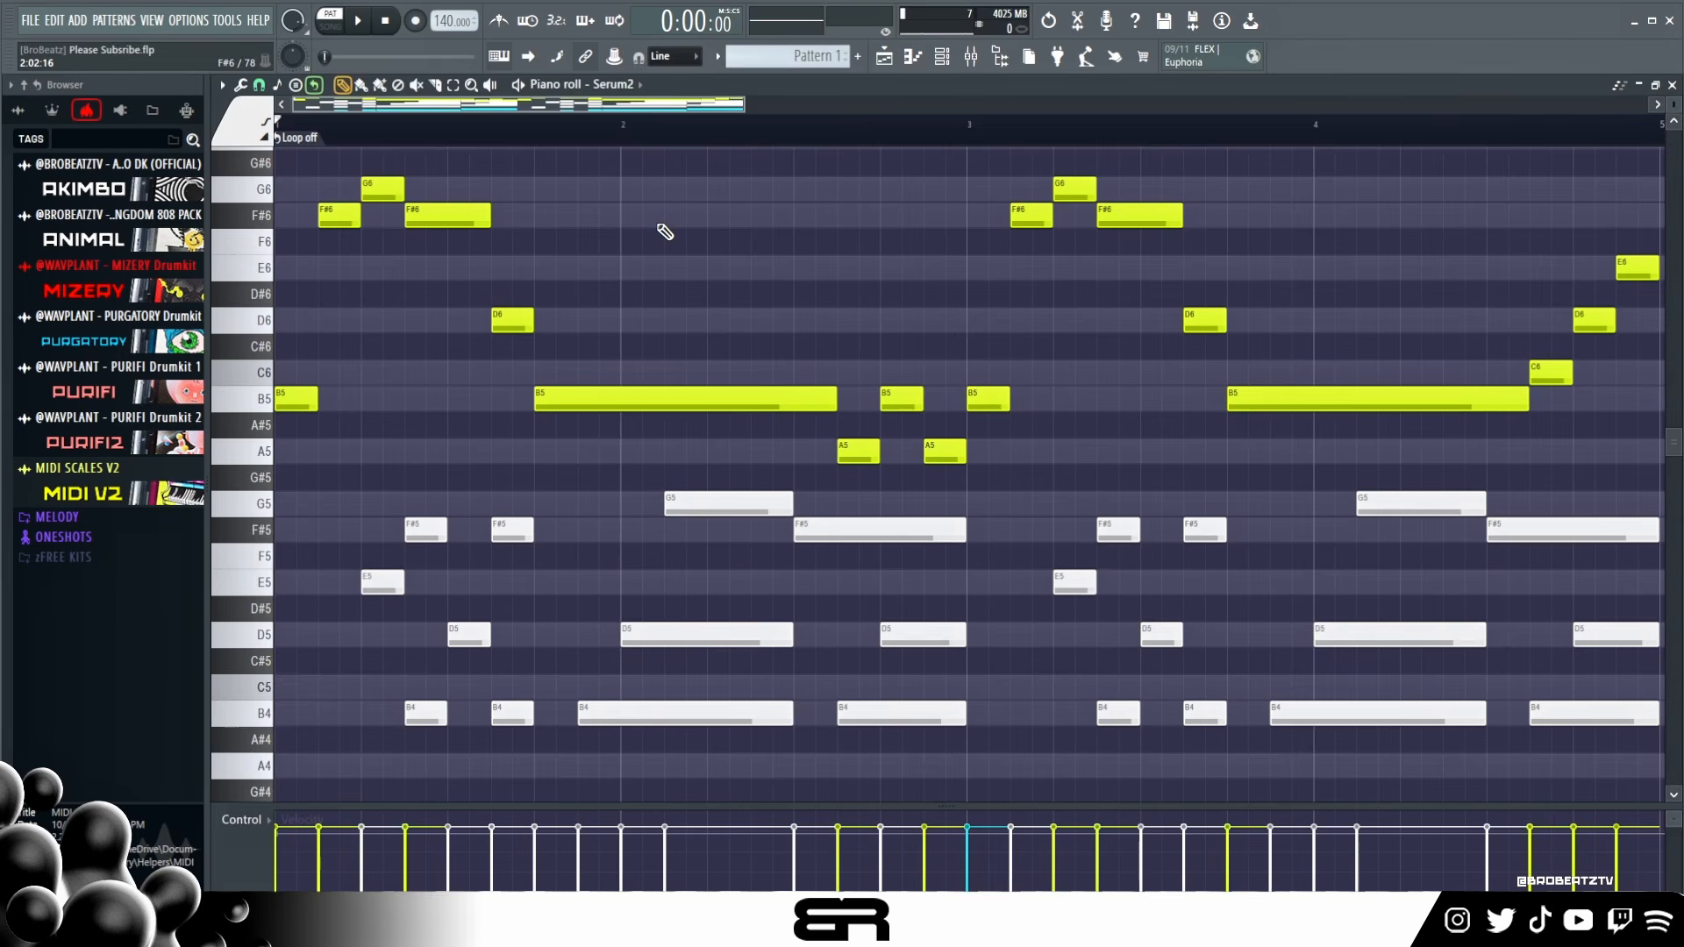
scroll(693, 287, "down", 2)
scroll(693, 286, "up", 2)
right_click(688, 275, "ctrl")
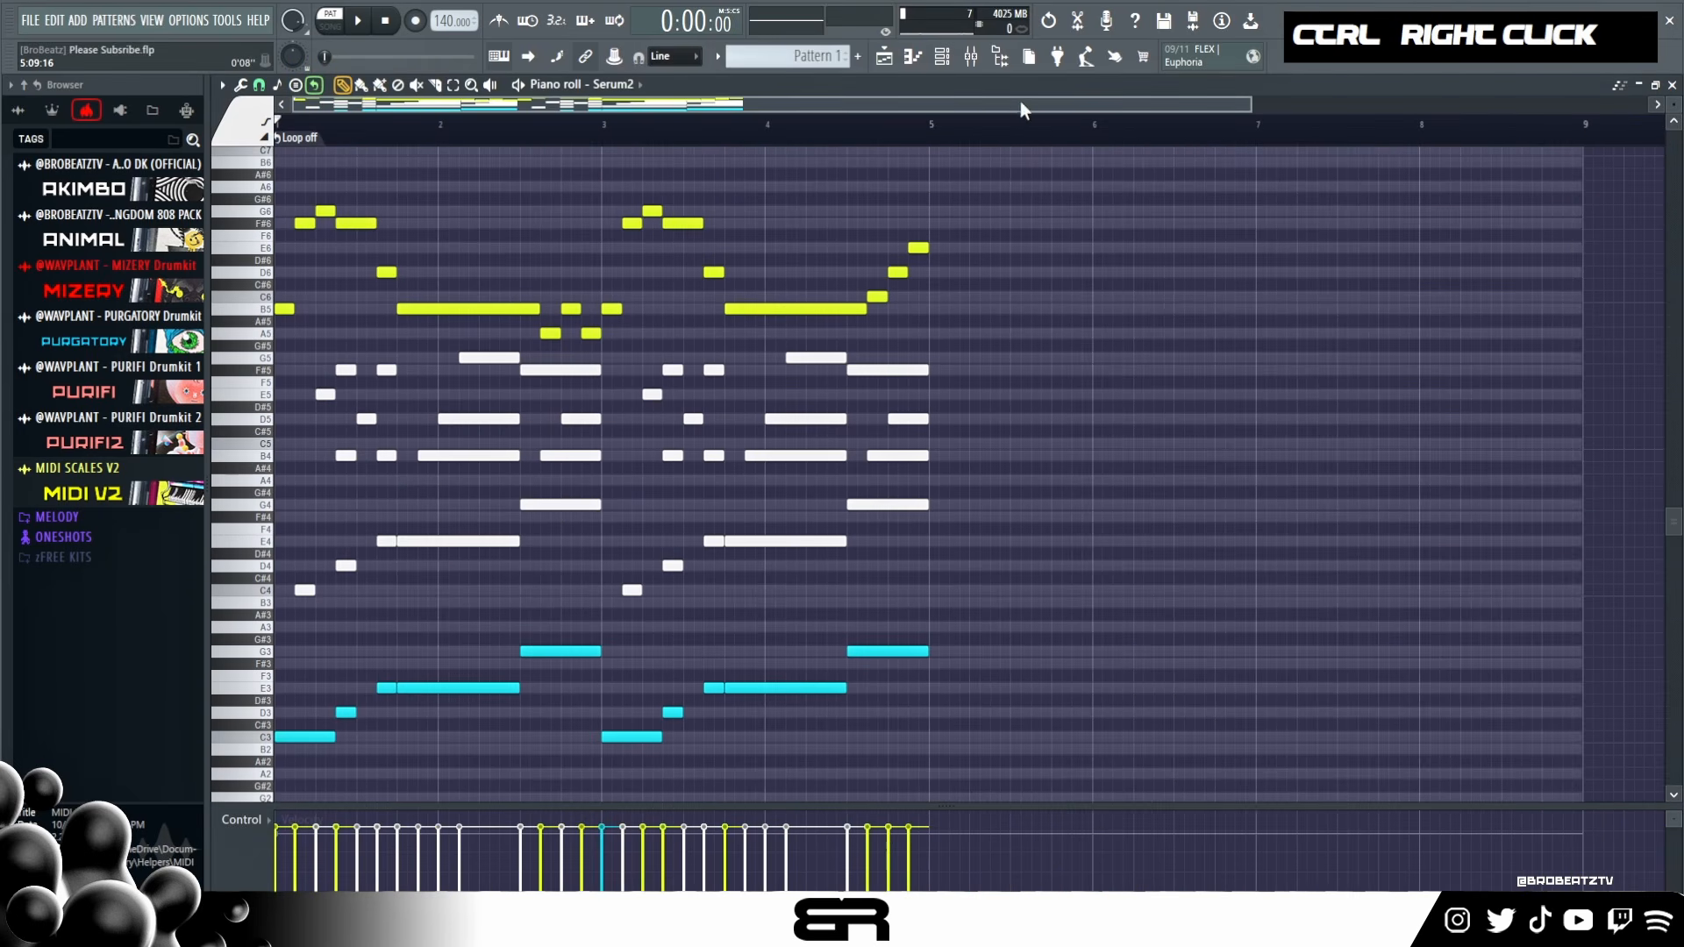
left_click(942, 56)
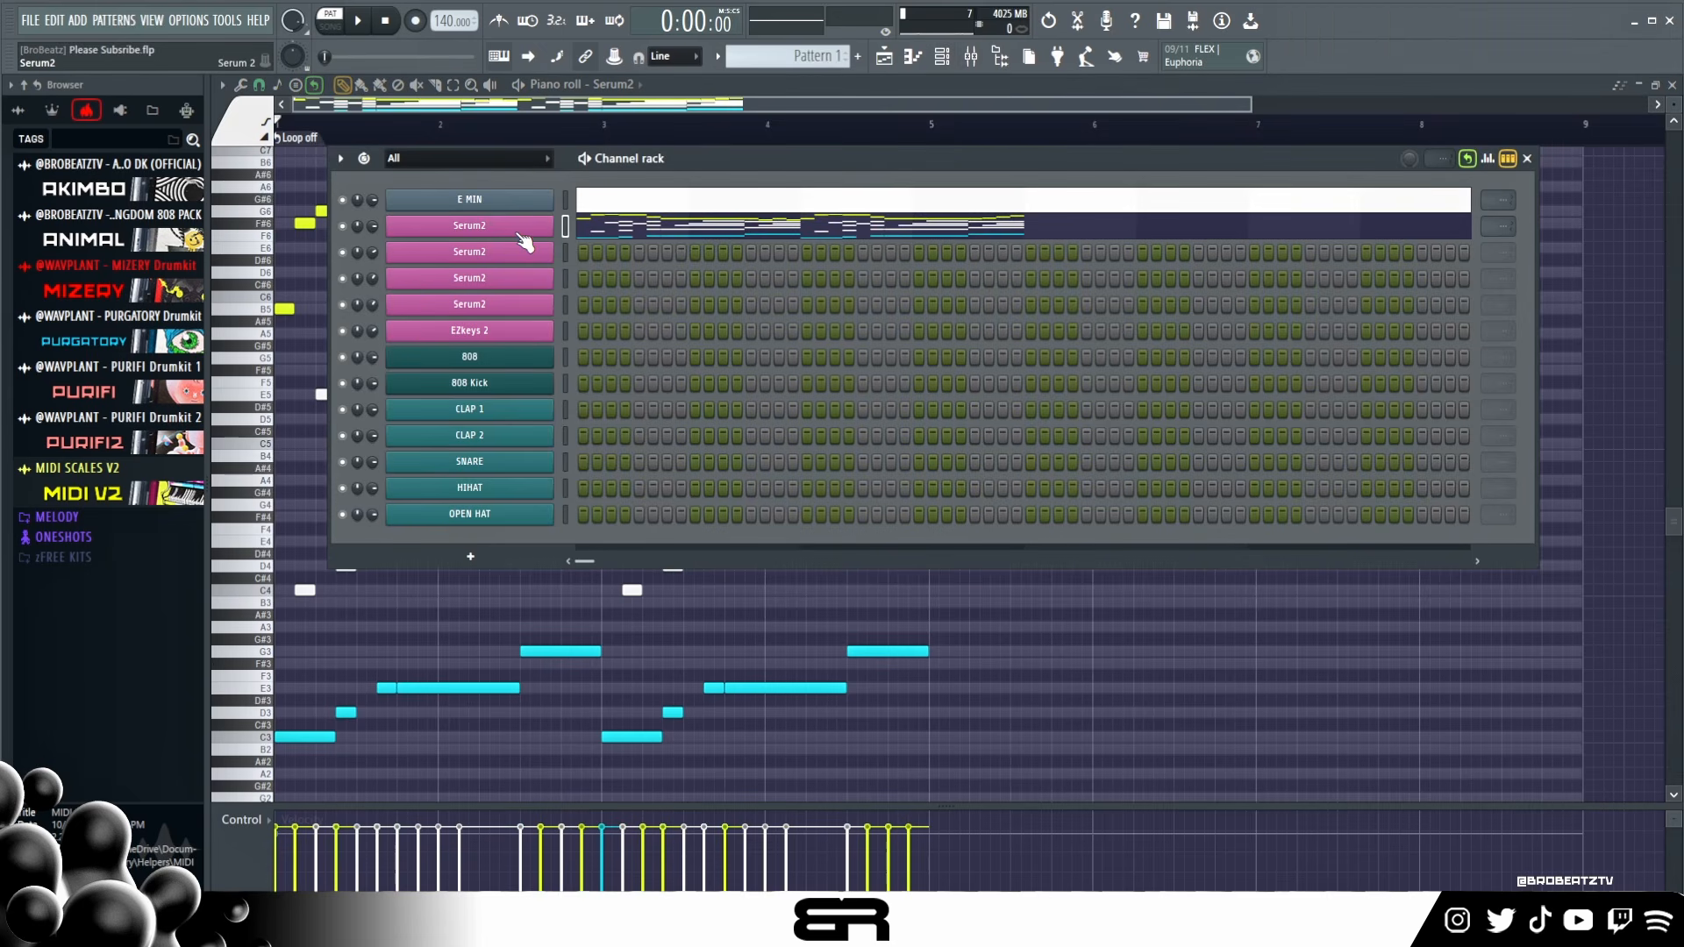
- Preview the instruments loaded in the third and fourth Serum2 channels and close their plugin windows
left_click(534, 281)
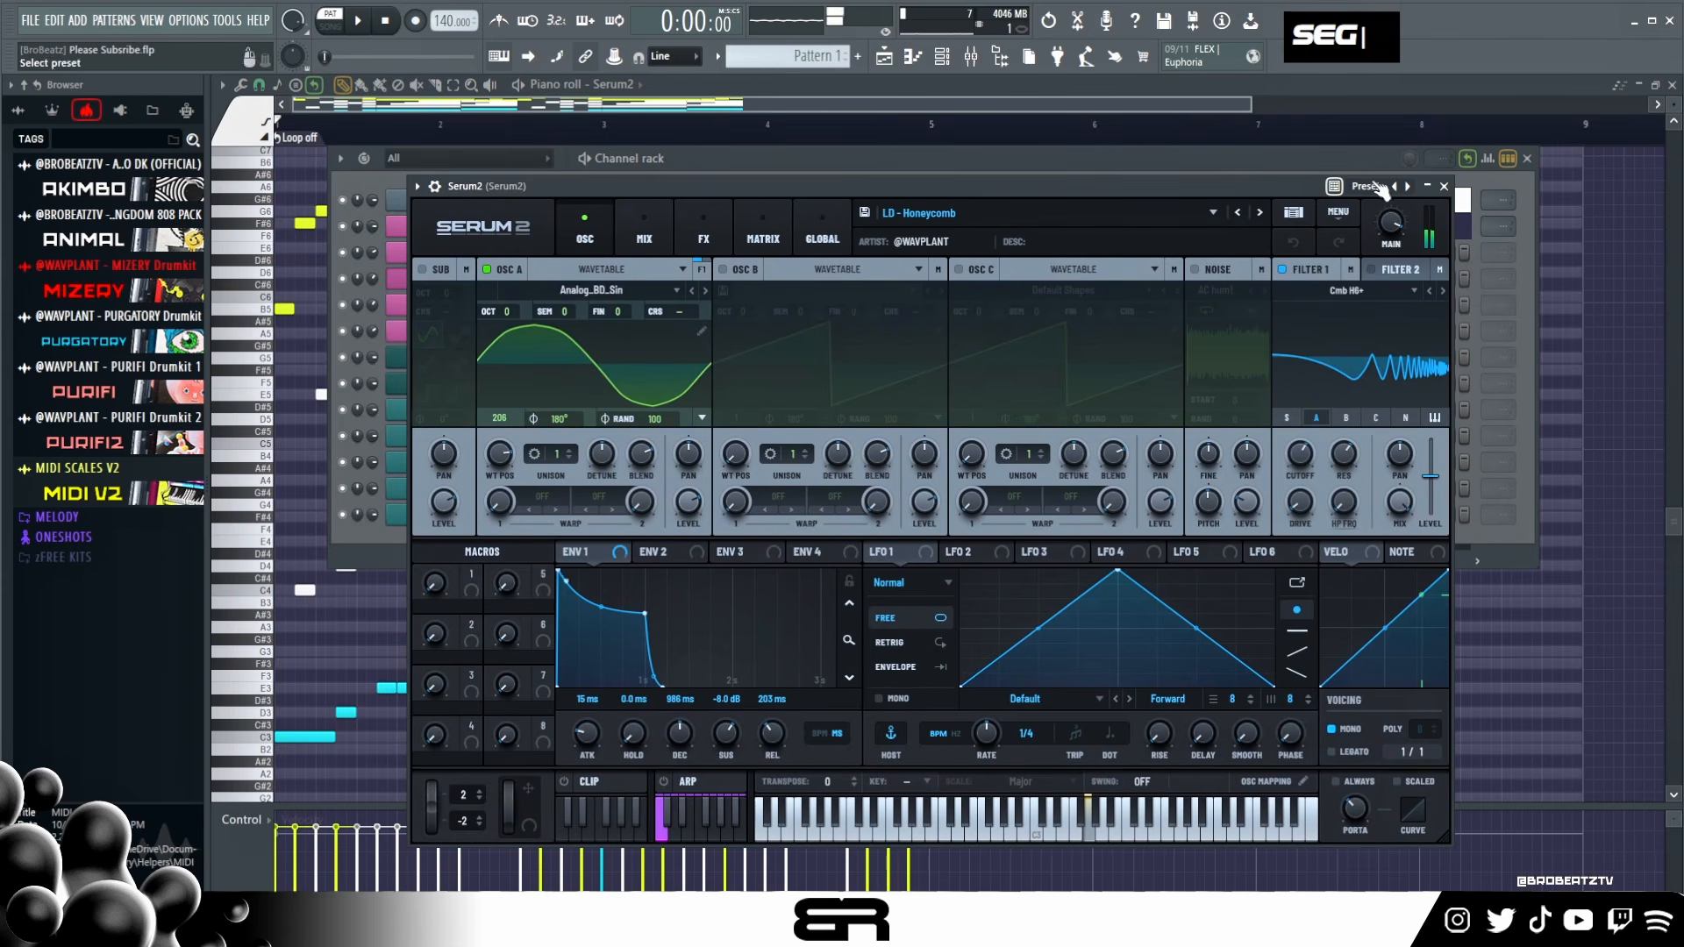
left_click(1442, 187)
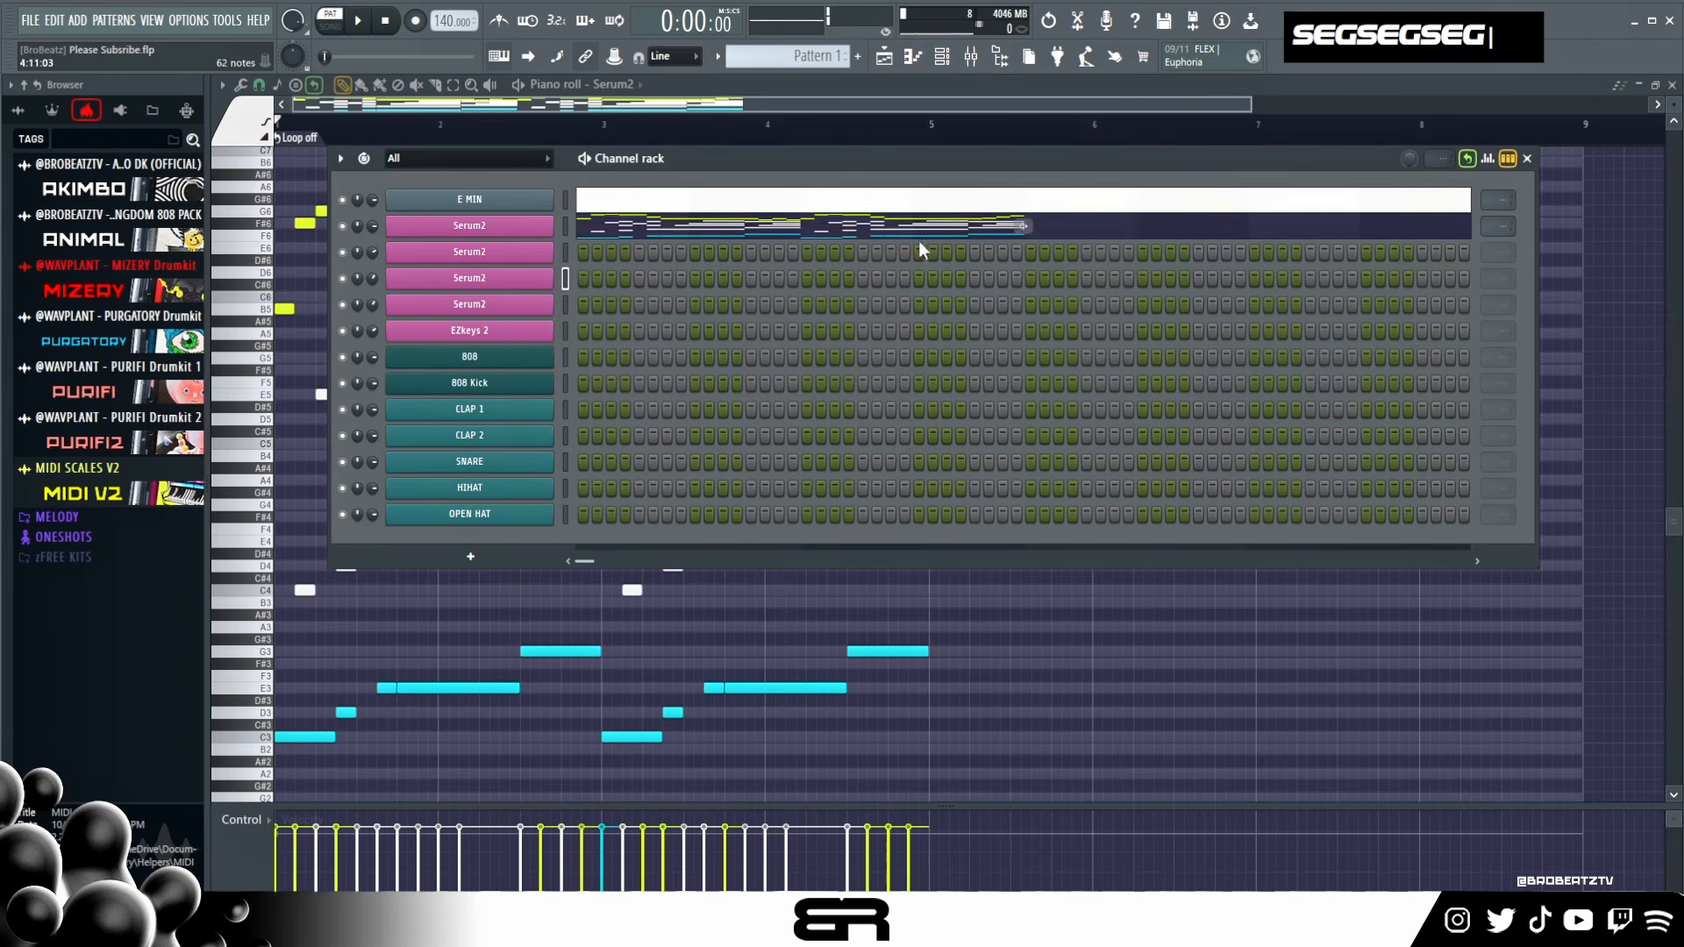
left_click(489, 307)
left_click(1442, 187)
- Copy the first Serum2 channel's notes into the third and fourth Serum2 channels and play the layered melody
right_click(540, 231)
left_click(746, 243)
right_click(542, 279)
left_click(766, 309)
right_click(542, 309)
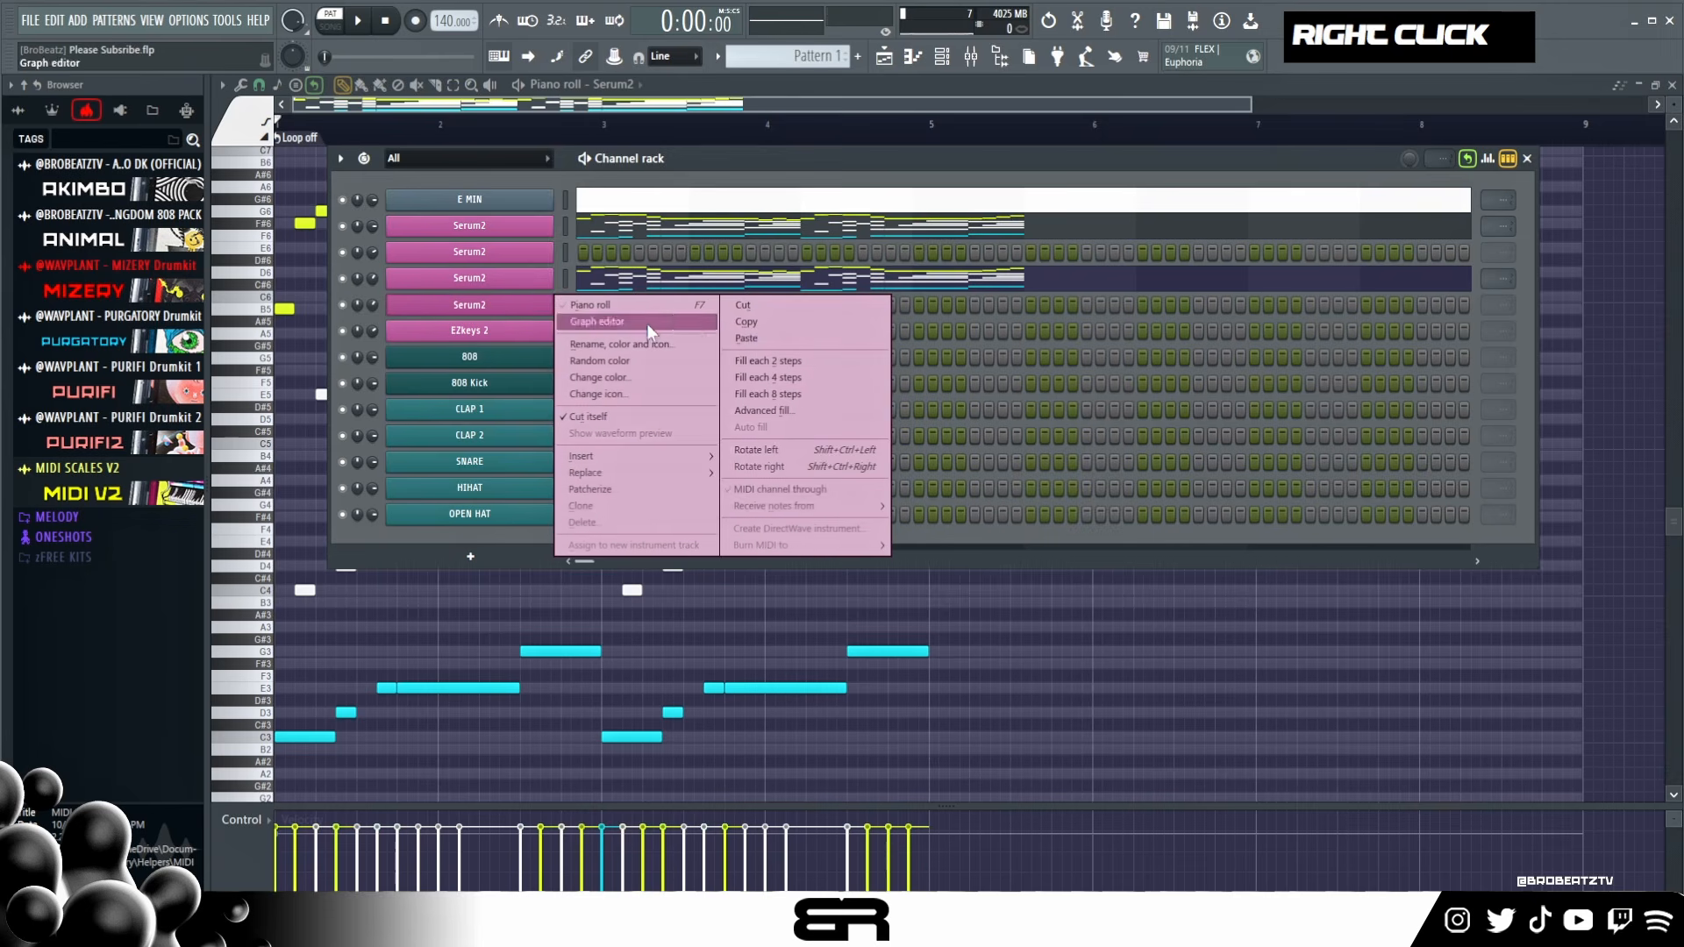
left_click(779, 337)
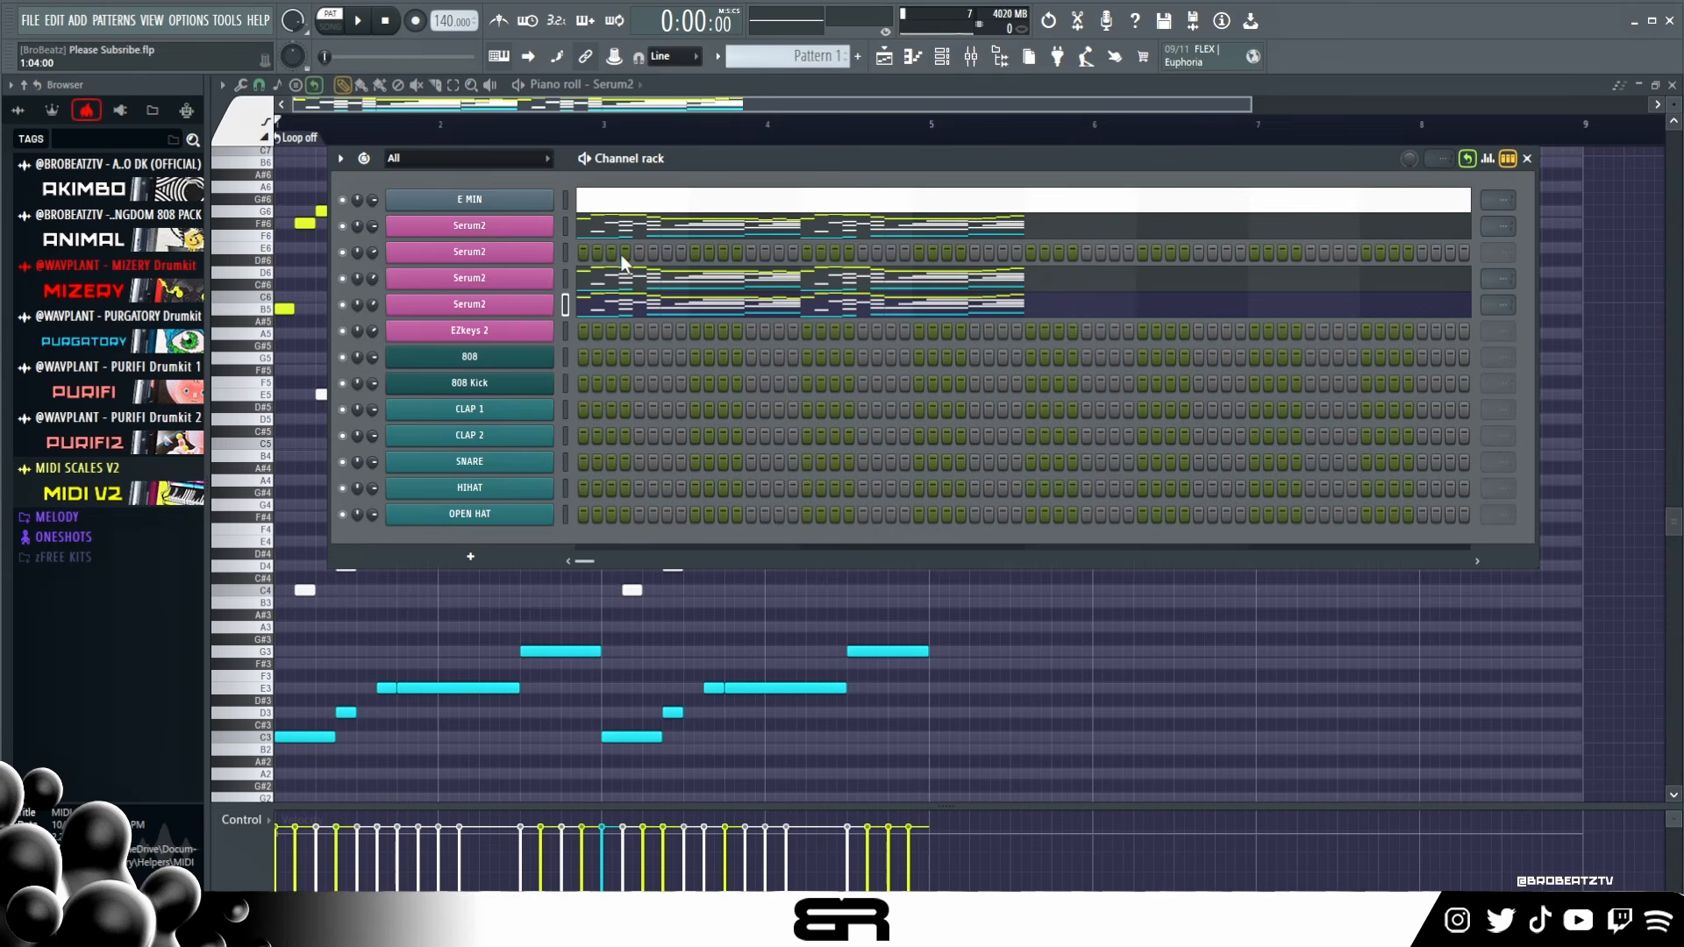
key("space")
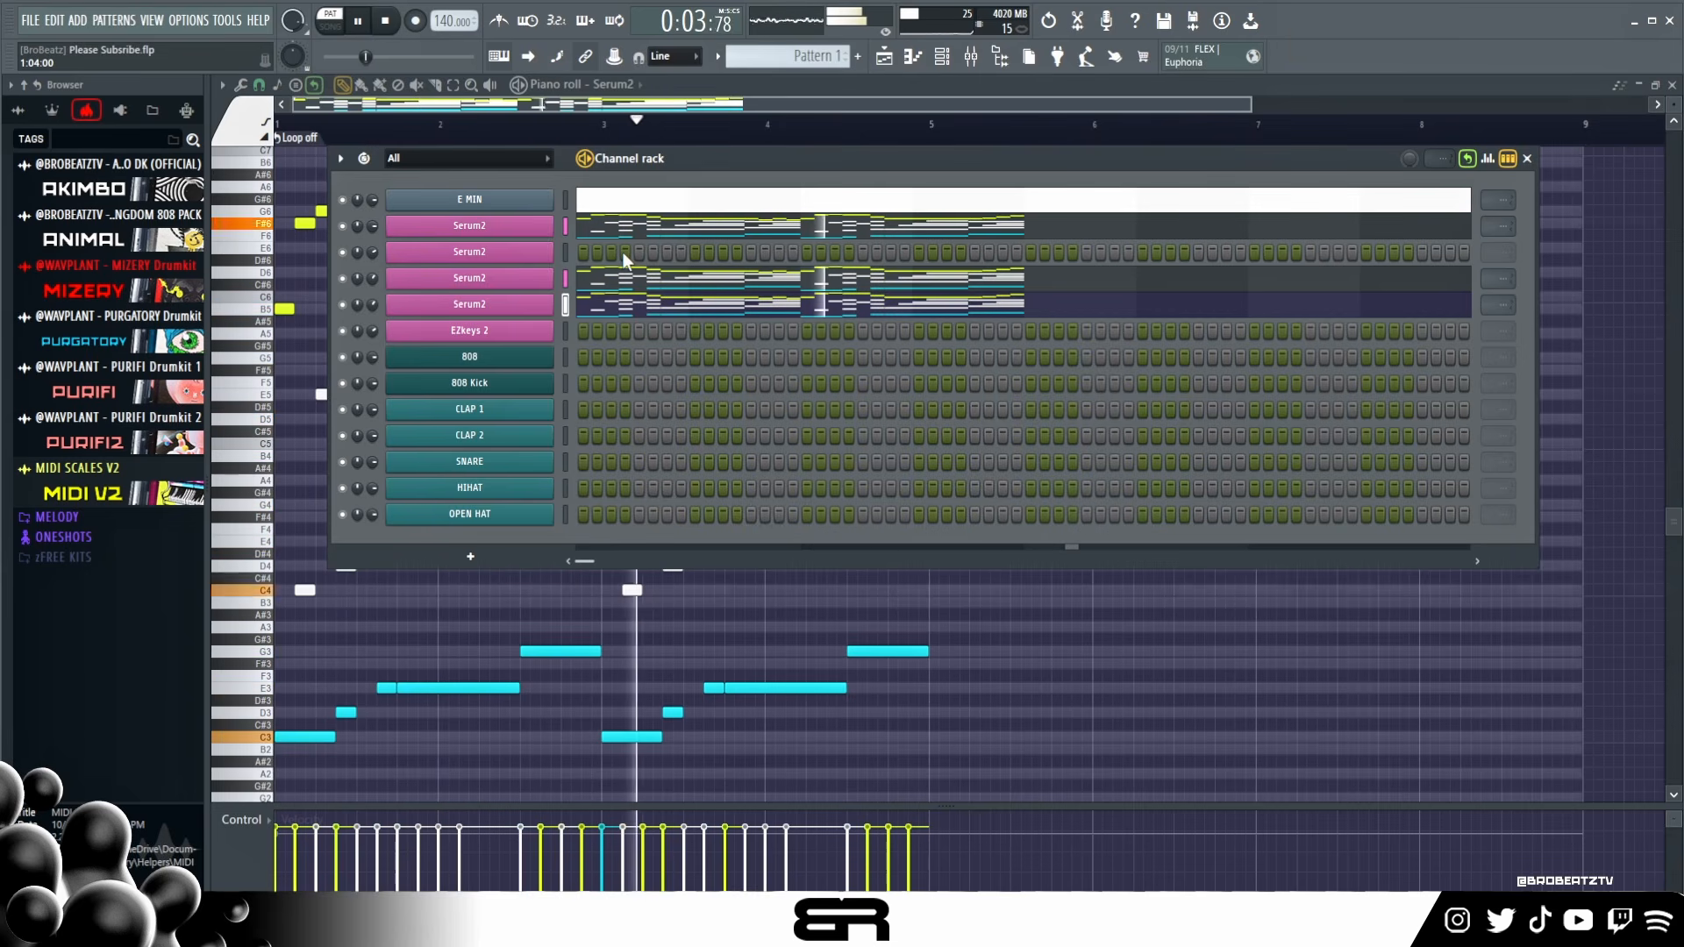
key("space")
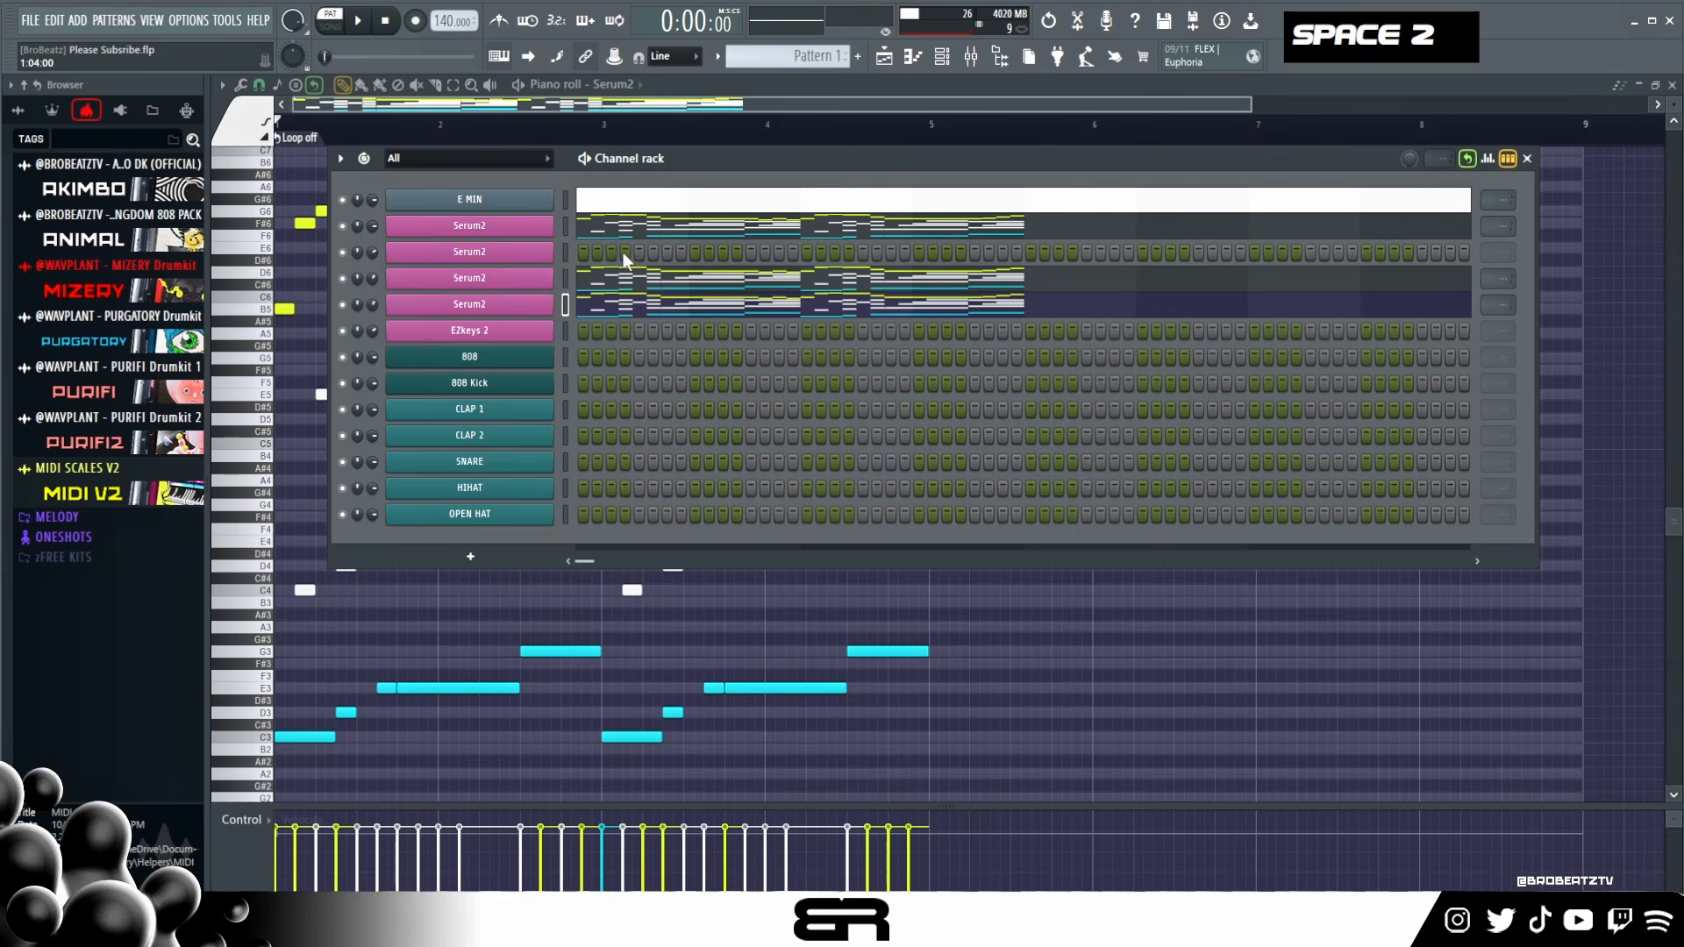
- Open the second Serum2 channel, audition its KEY - Perkey preset with low and high keyboard notes, and close the plugin
left_click(531, 265)
key("d")
key("r")
key("h")
key("r")
key("h")
key("r")
key("h")
key("r")
key("h")
key("r")
key("h")
key("r")
key("h")
key("r")
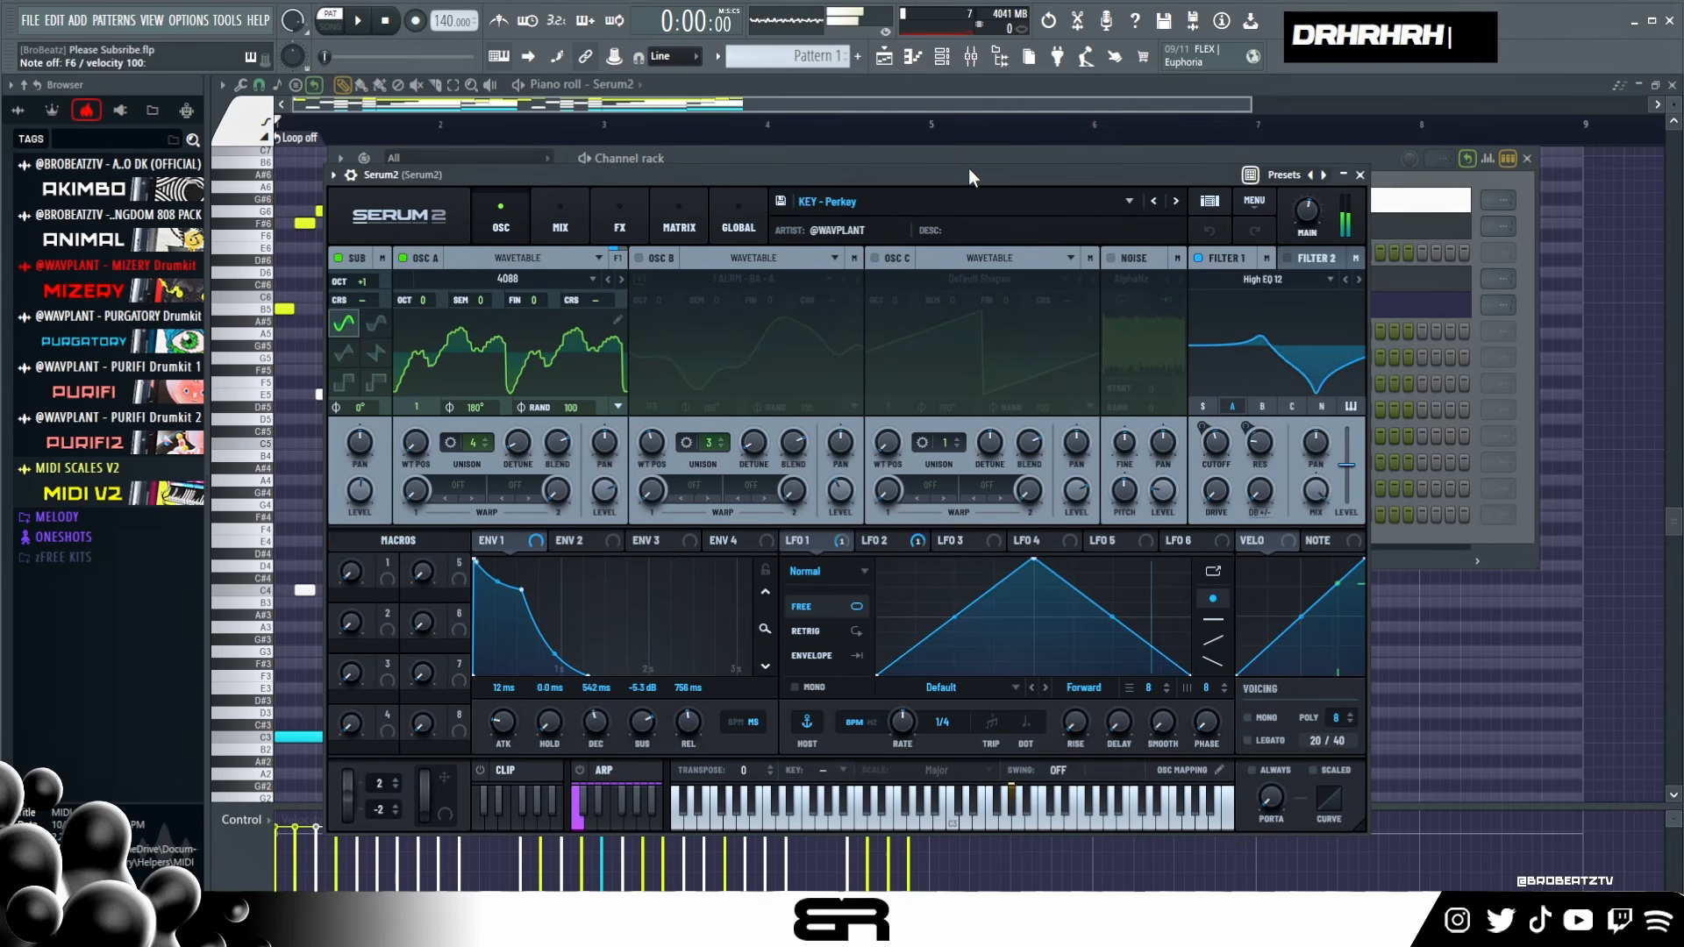
key("c")
key("c")
key("c")
key("c")
left_click(1360, 176)
- In the second Serum2 channel's piano roll, enter consecutive A4, B4 and E5 notes from the start of bar 1 and copy them to bar 2
right_click(544, 245)
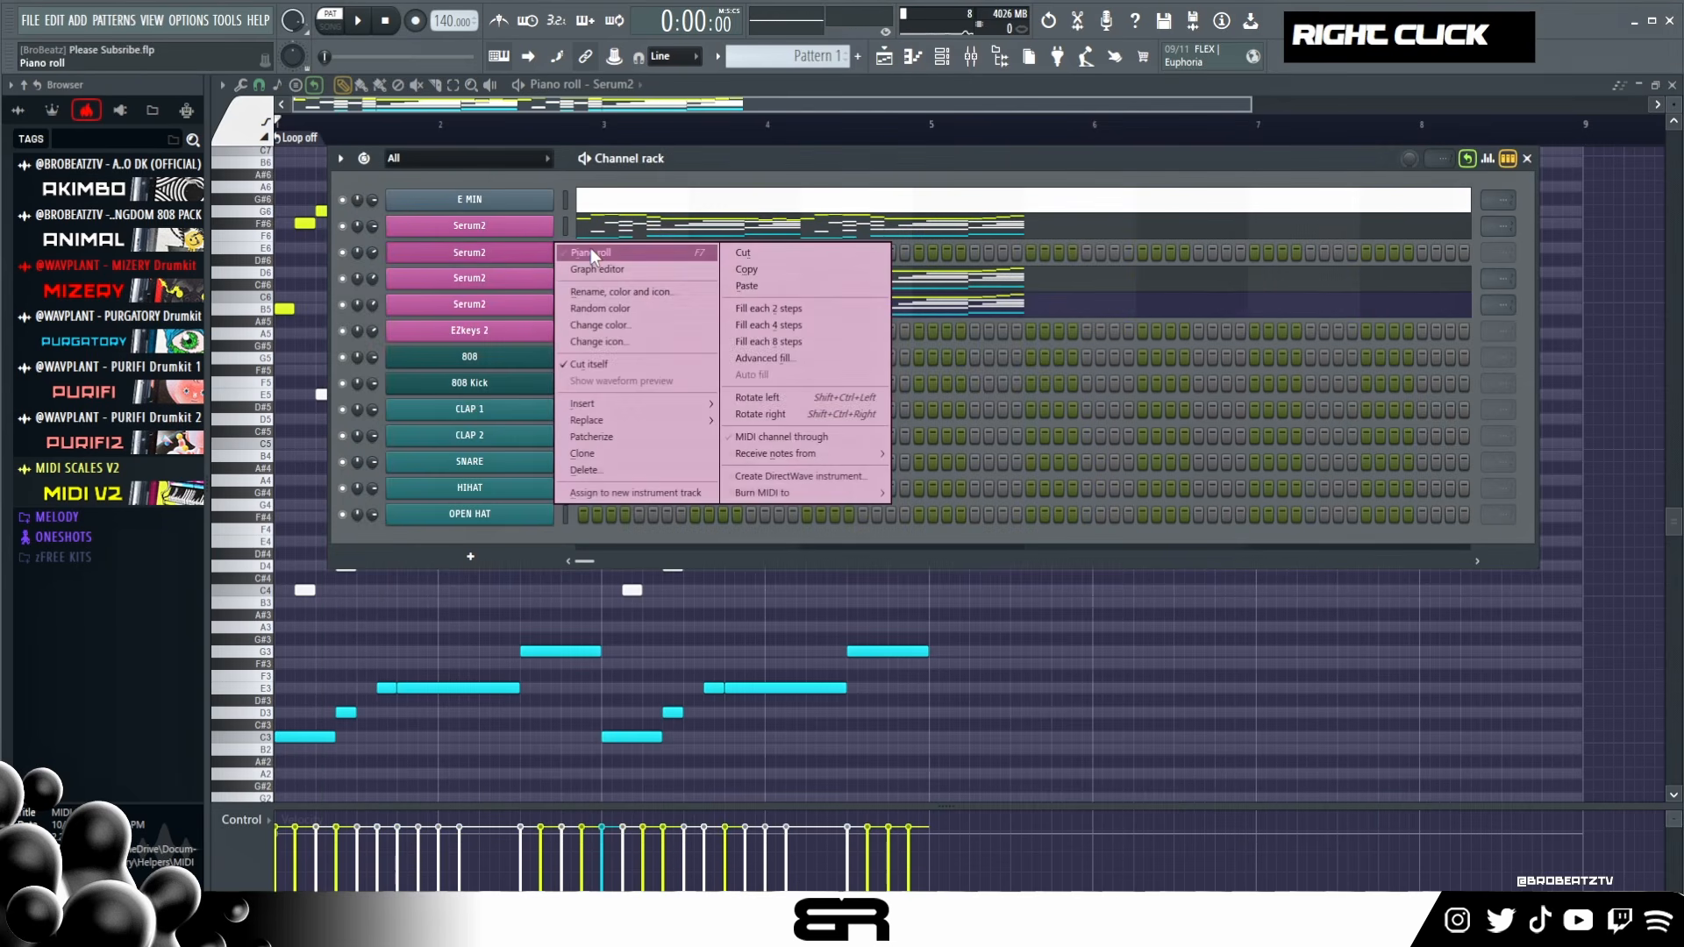
left_click(591, 247)
scroll(1672, 112, "up", 5)
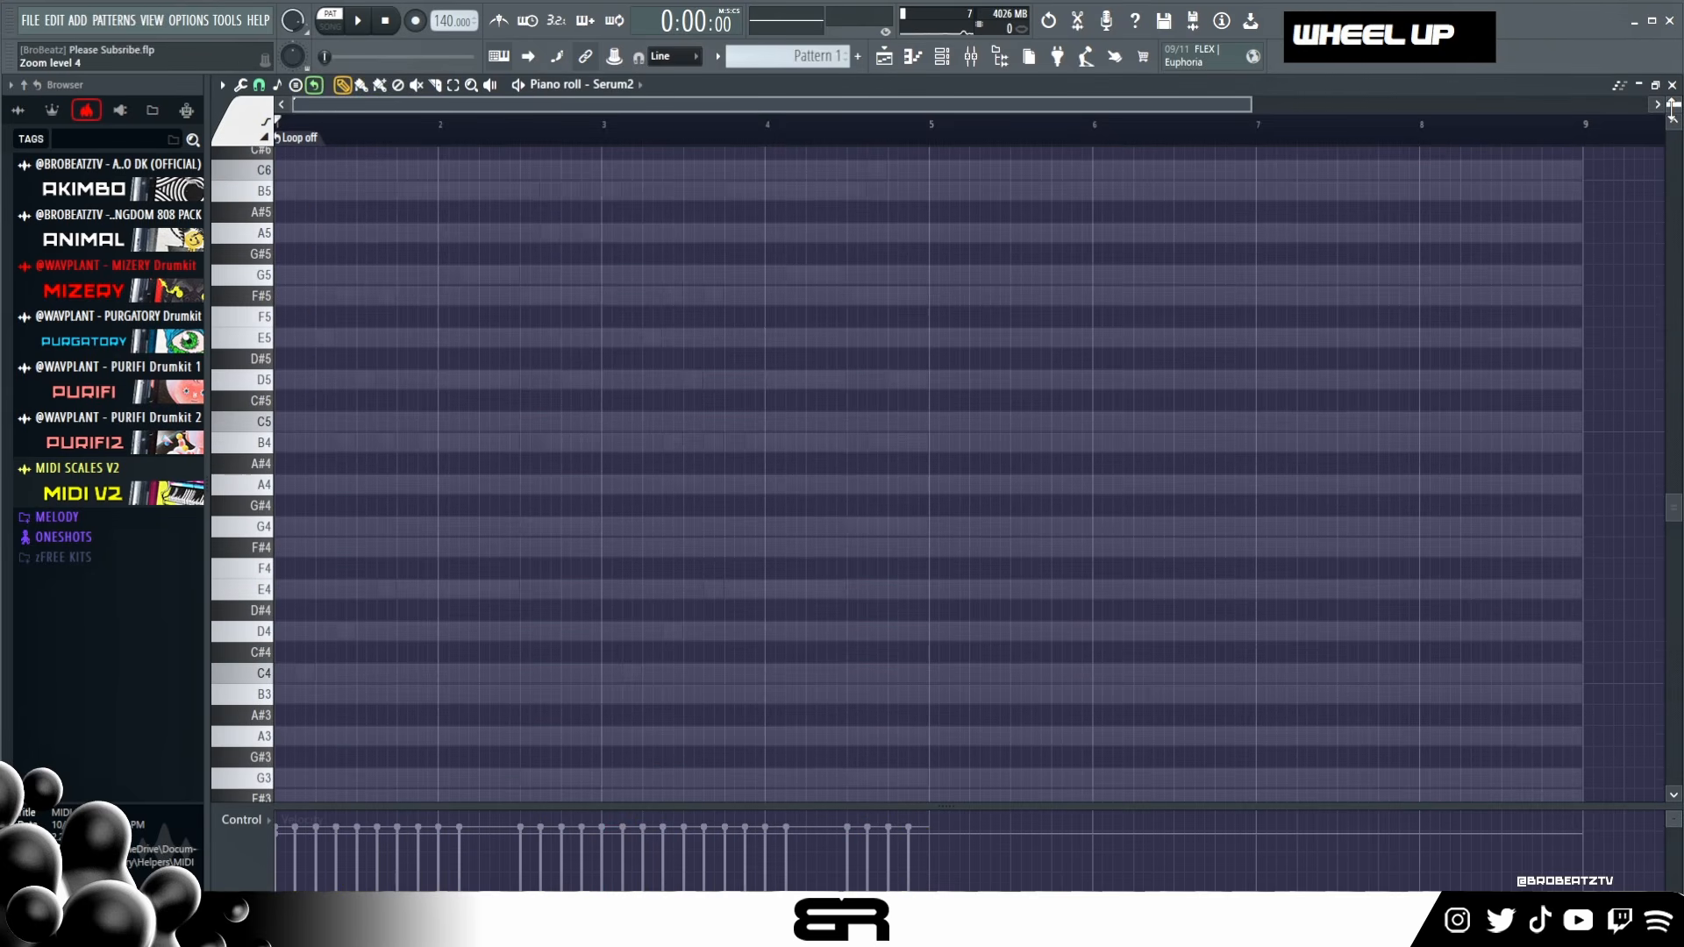
left_click_drag(1245, 119, 644, 105)
left_click(312, 489)
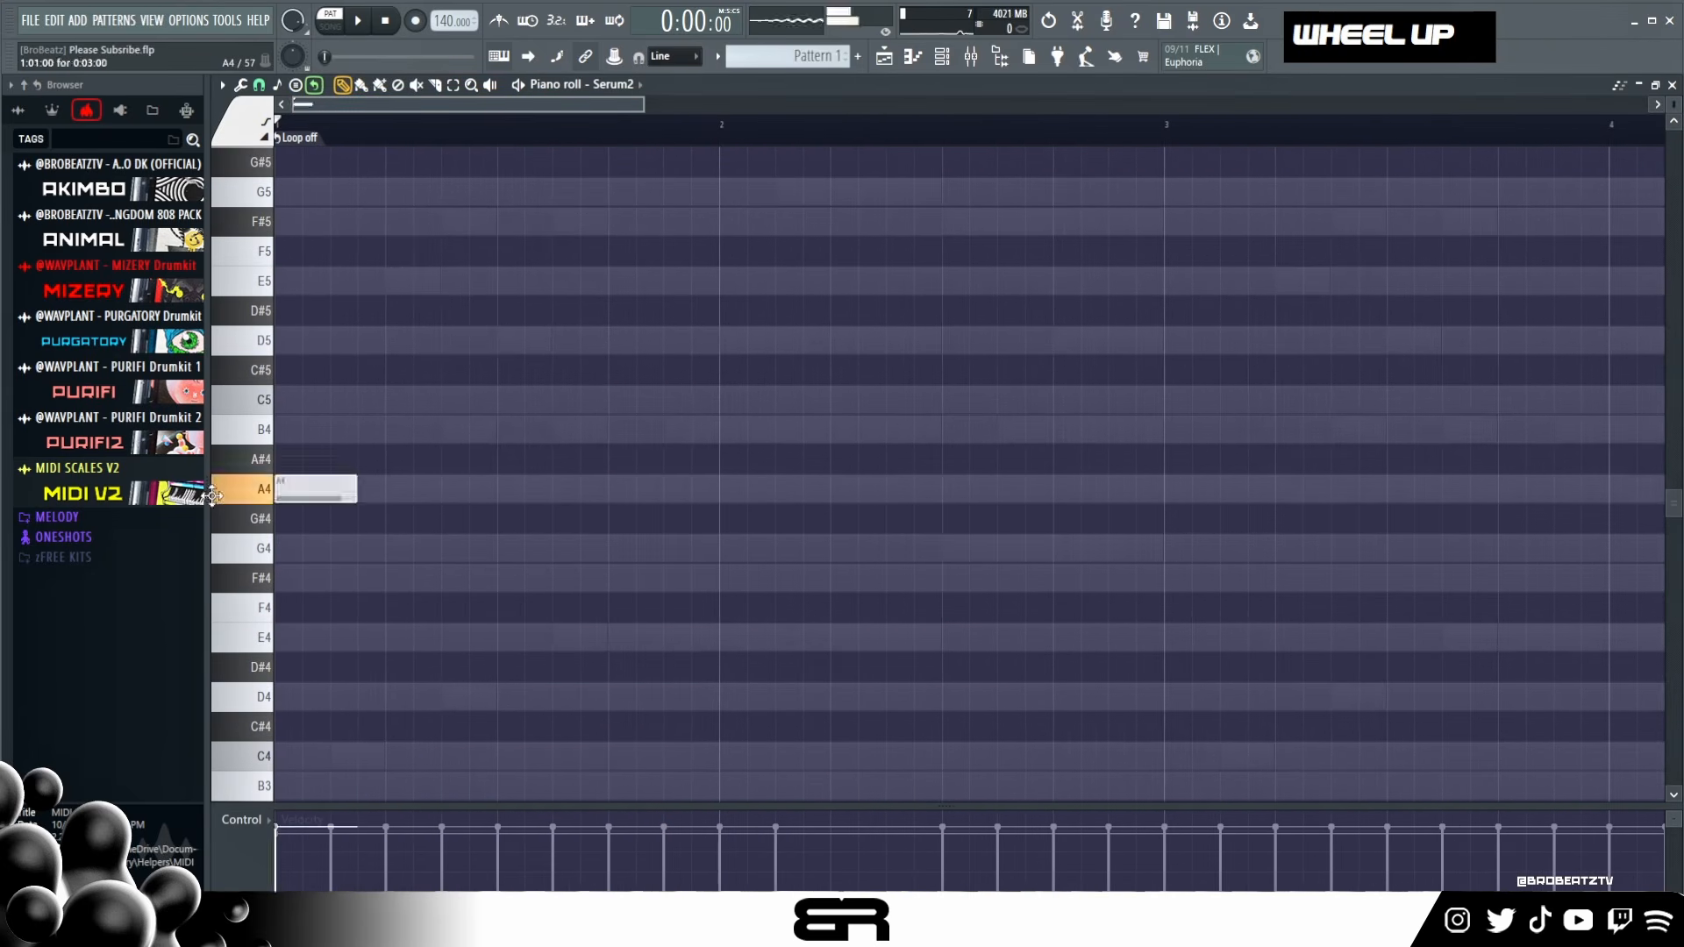
mouse_move(355, 490)
left_mouse_down()
mouse_move(325, 495)
mouse_move(333, 429)
mouse_move(358, 429)
mouse_move(419, 281)
mouse_move(276, 505)
mouse_move(752, 486)
left_mouse_up()
left_click(307, 489, "ctrl")
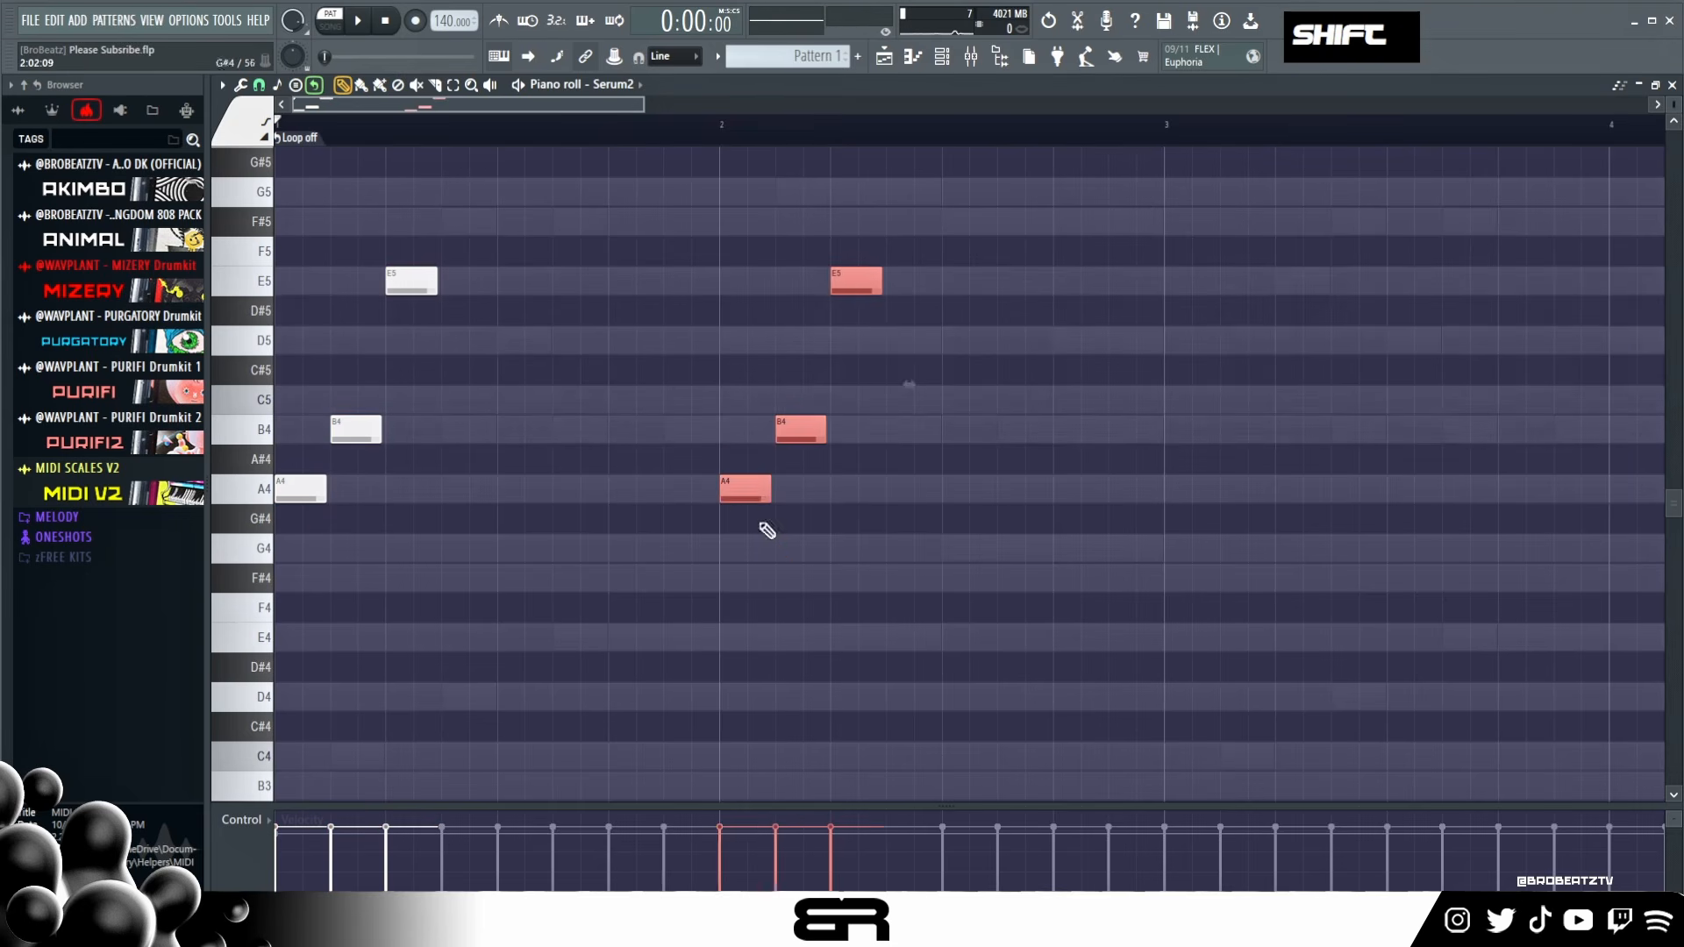
- Rearrange the bar 2 notes into the order E5, B4, A4
right_click(763, 514)
left_click(745, 281)
left_click(852, 500)
right_click(857, 279)
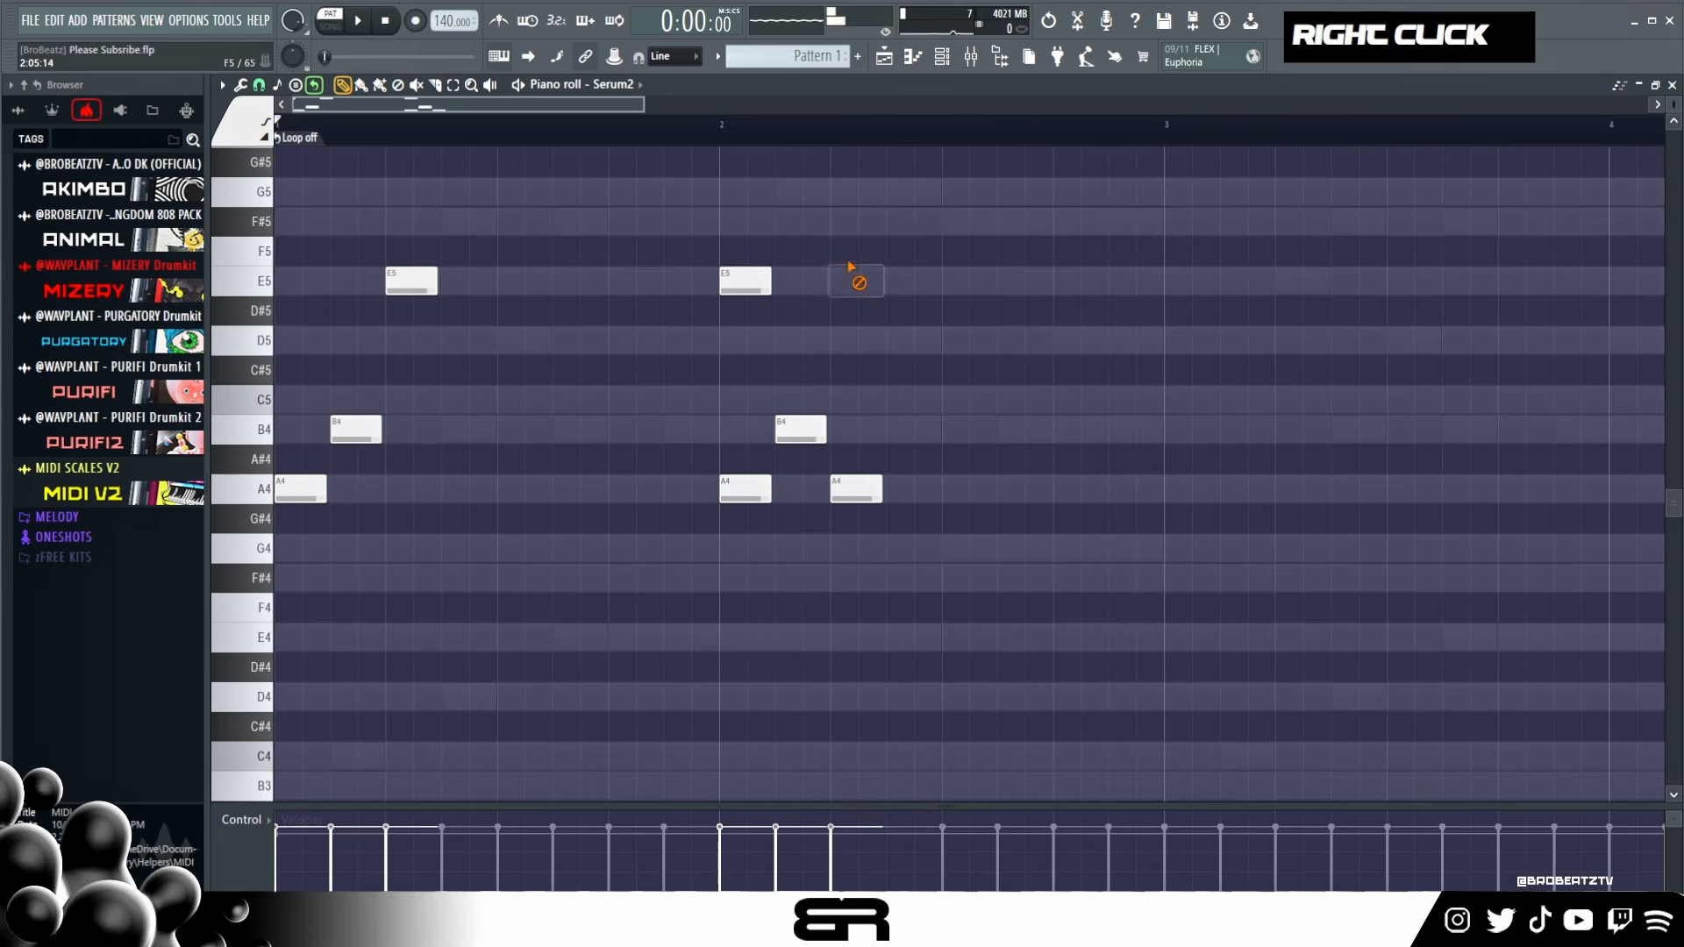
right_click(746, 489)
- Add consecutive B4, A4 and D5 notes from the start of bar 3
left_click(1170, 430)
left_click(1228, 489)
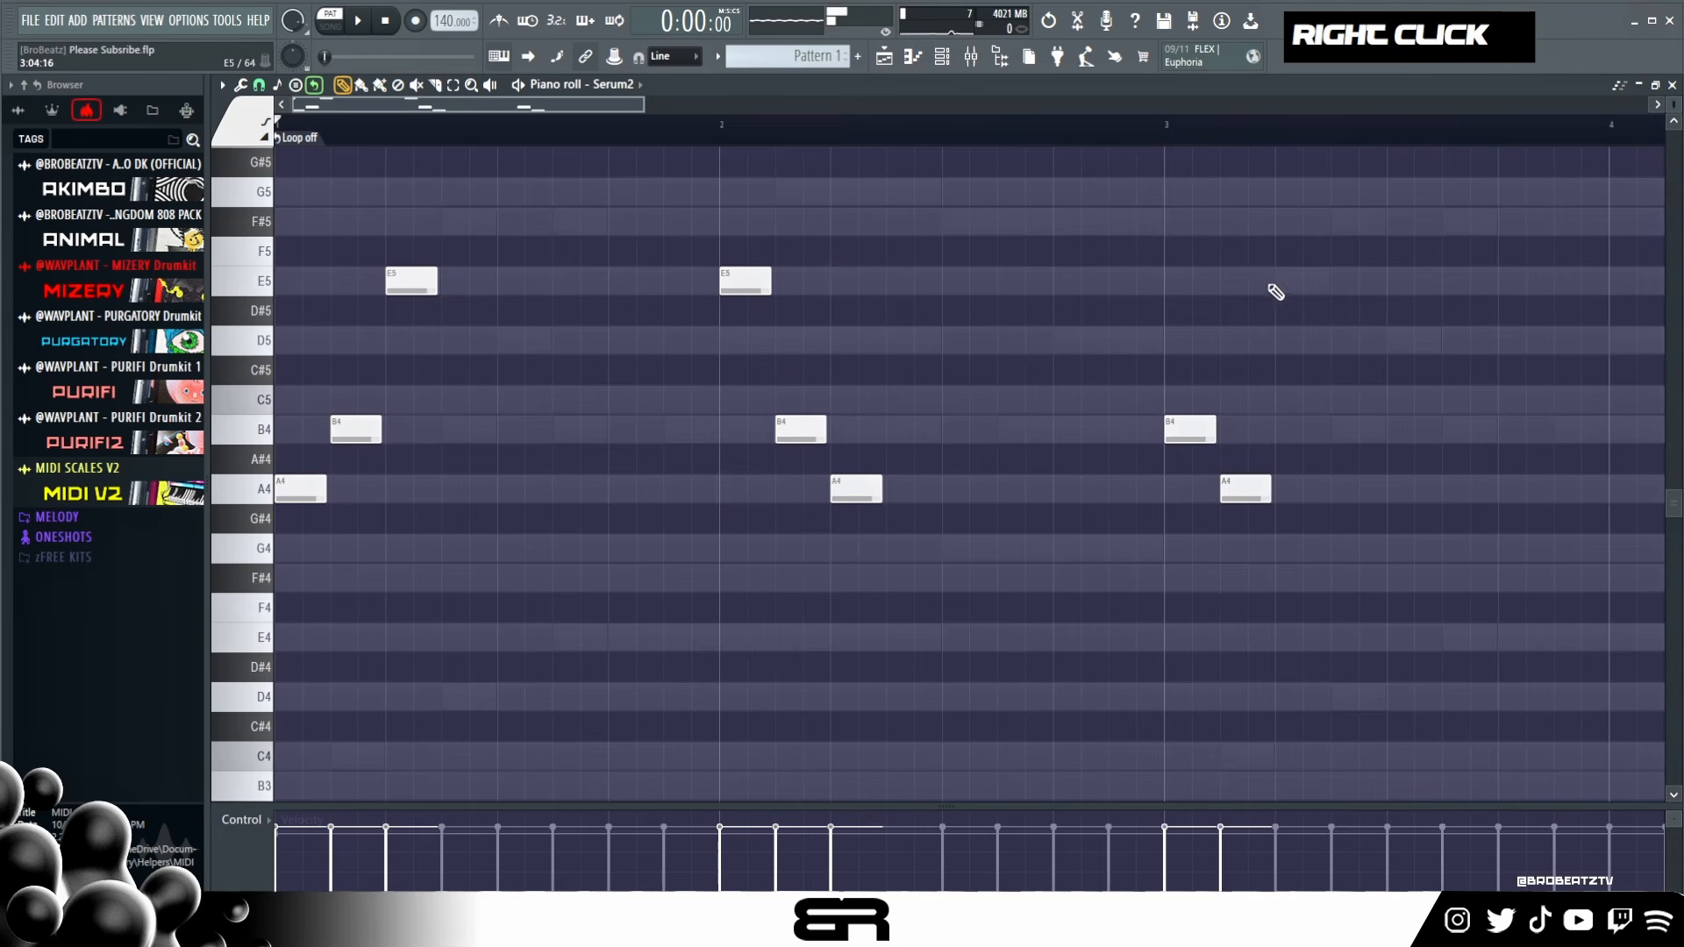
left_click(1285, 340)
- Copy the three bar 3 notes to bar 4 and reorder the copy as B4, D5, A4
left_click_drag(1167, 329, 1361, 498)
left_click_drag(1193, 430, 1638, 430, "shift")
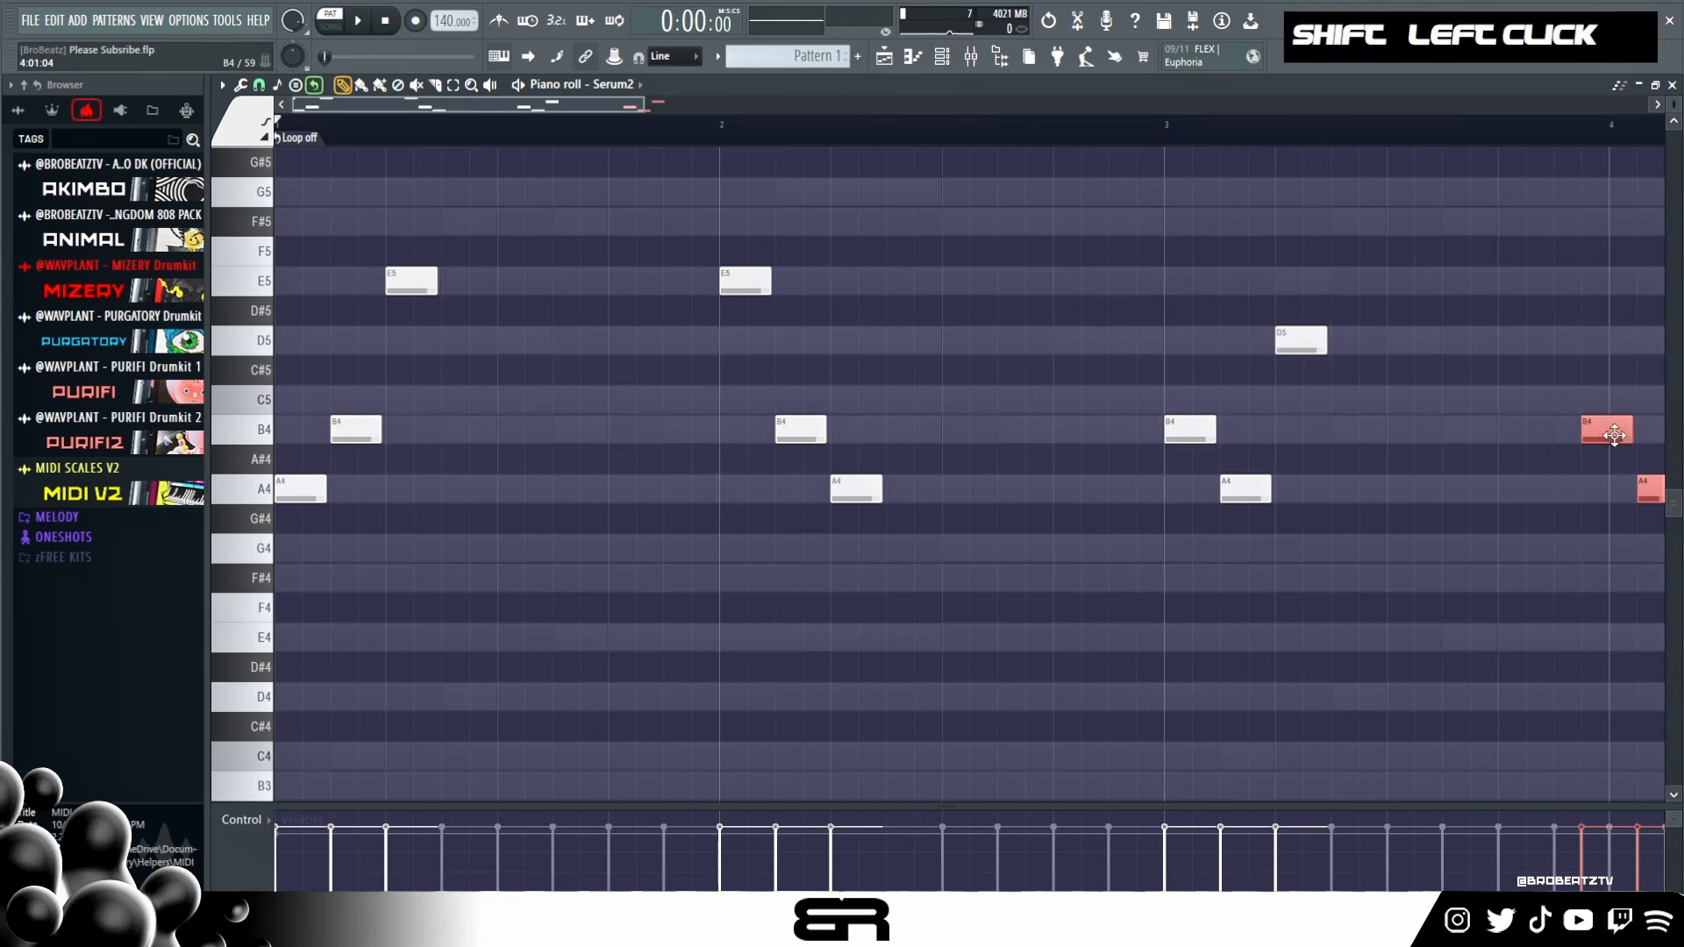
left_click_drag(664, 104, 754, 112)
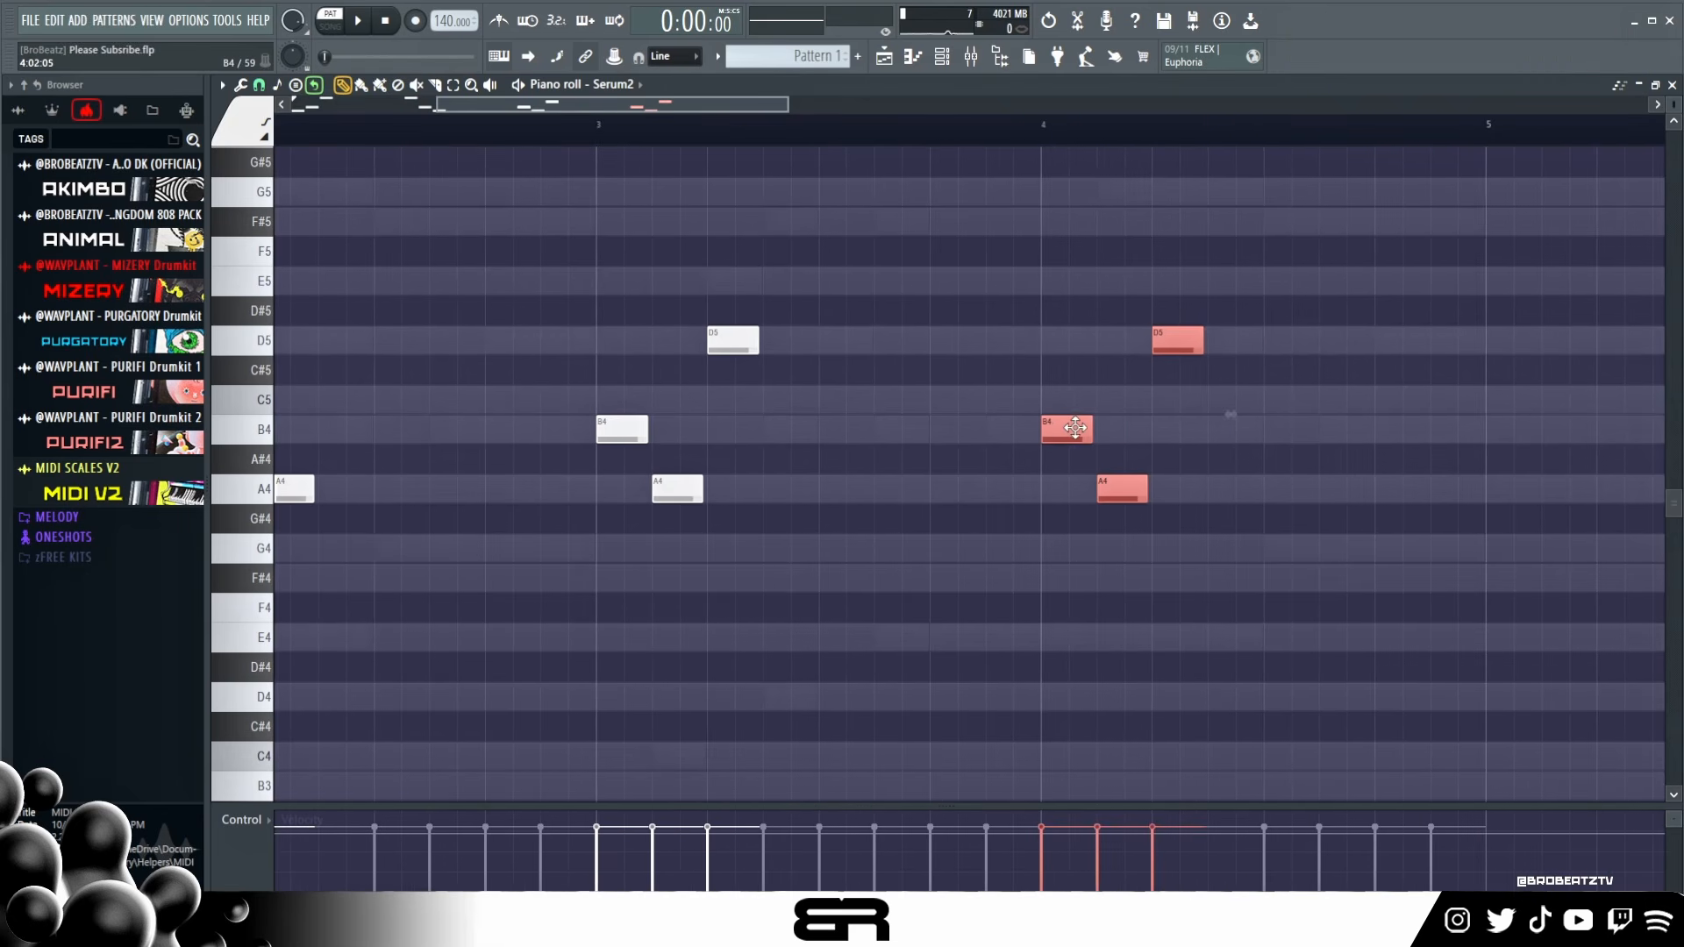
right_click(1102, 368)
left_click(1122, 340)
right_click(1122, 489)
left_click(1178, 489)
right_click(1178, 340)
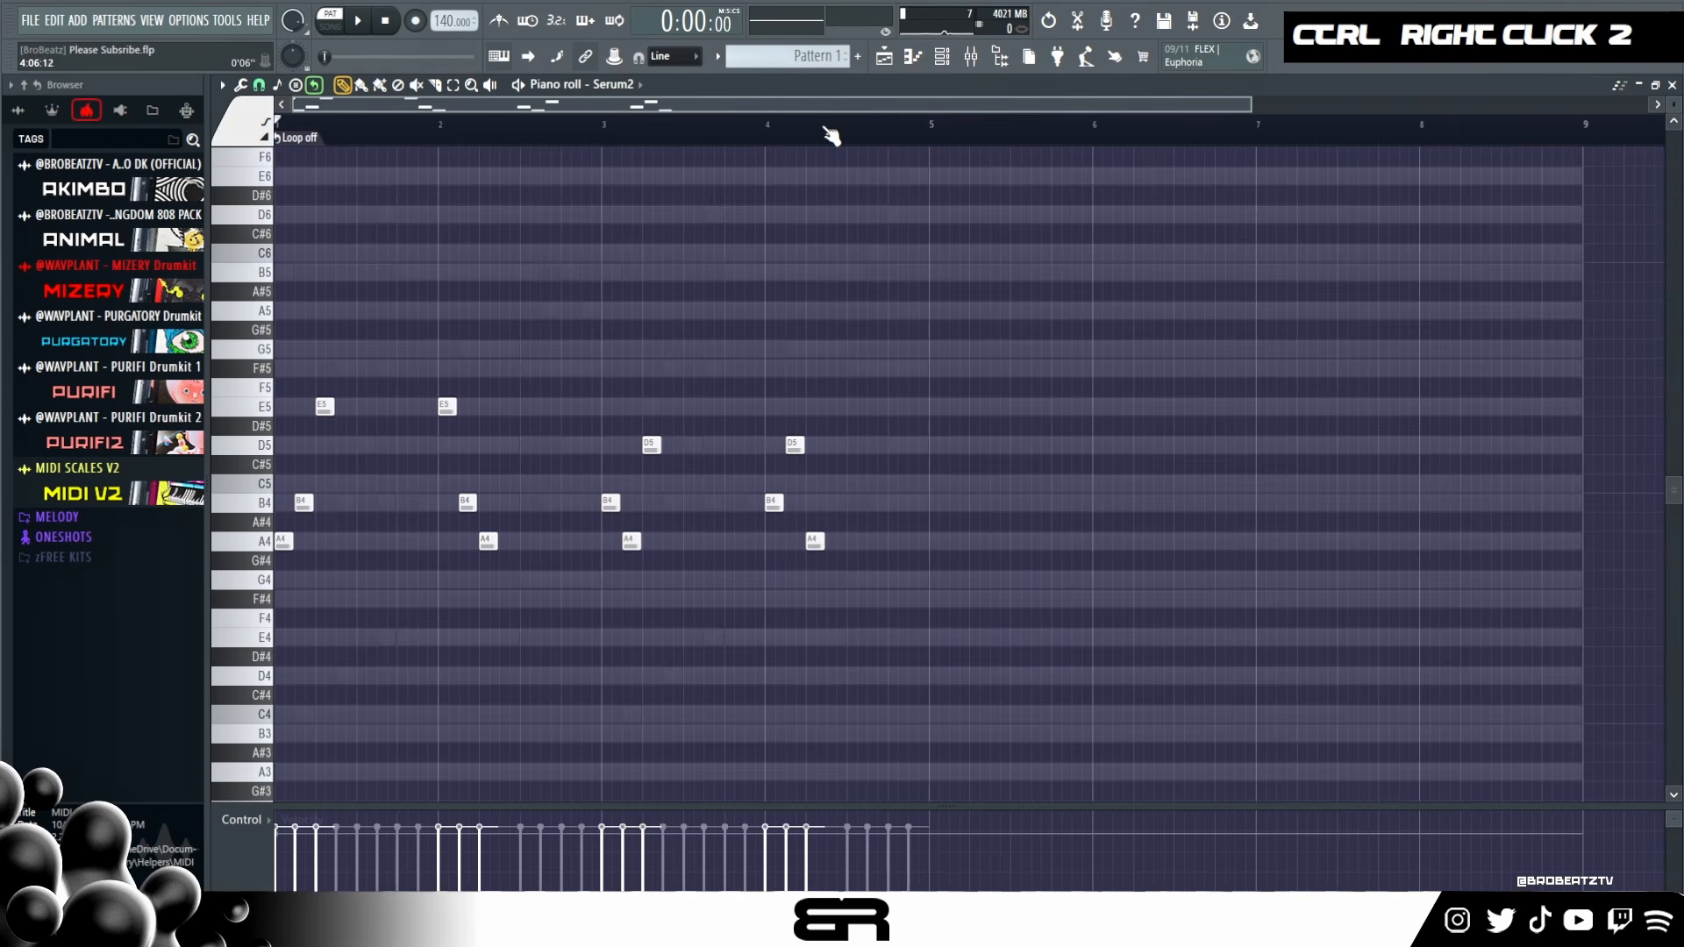
- Set a four-bar time selection over the main melody and return to the second Serum2 channel's notes
scroll(831, 136, "up", 3)
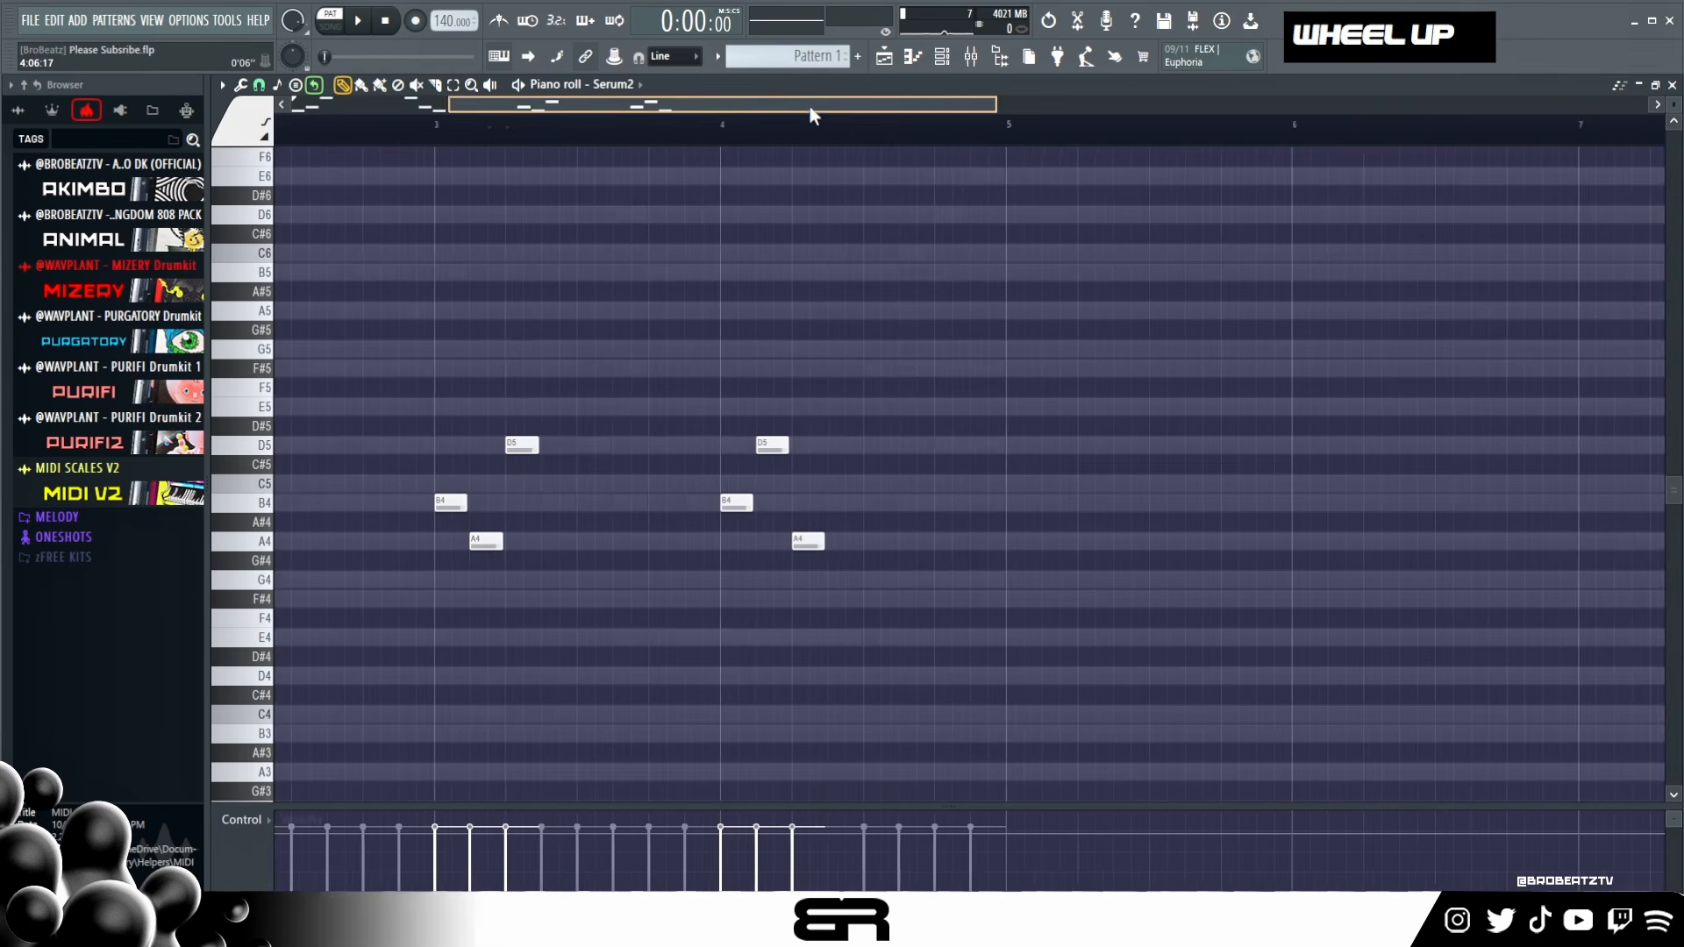
left_click(941, 58)
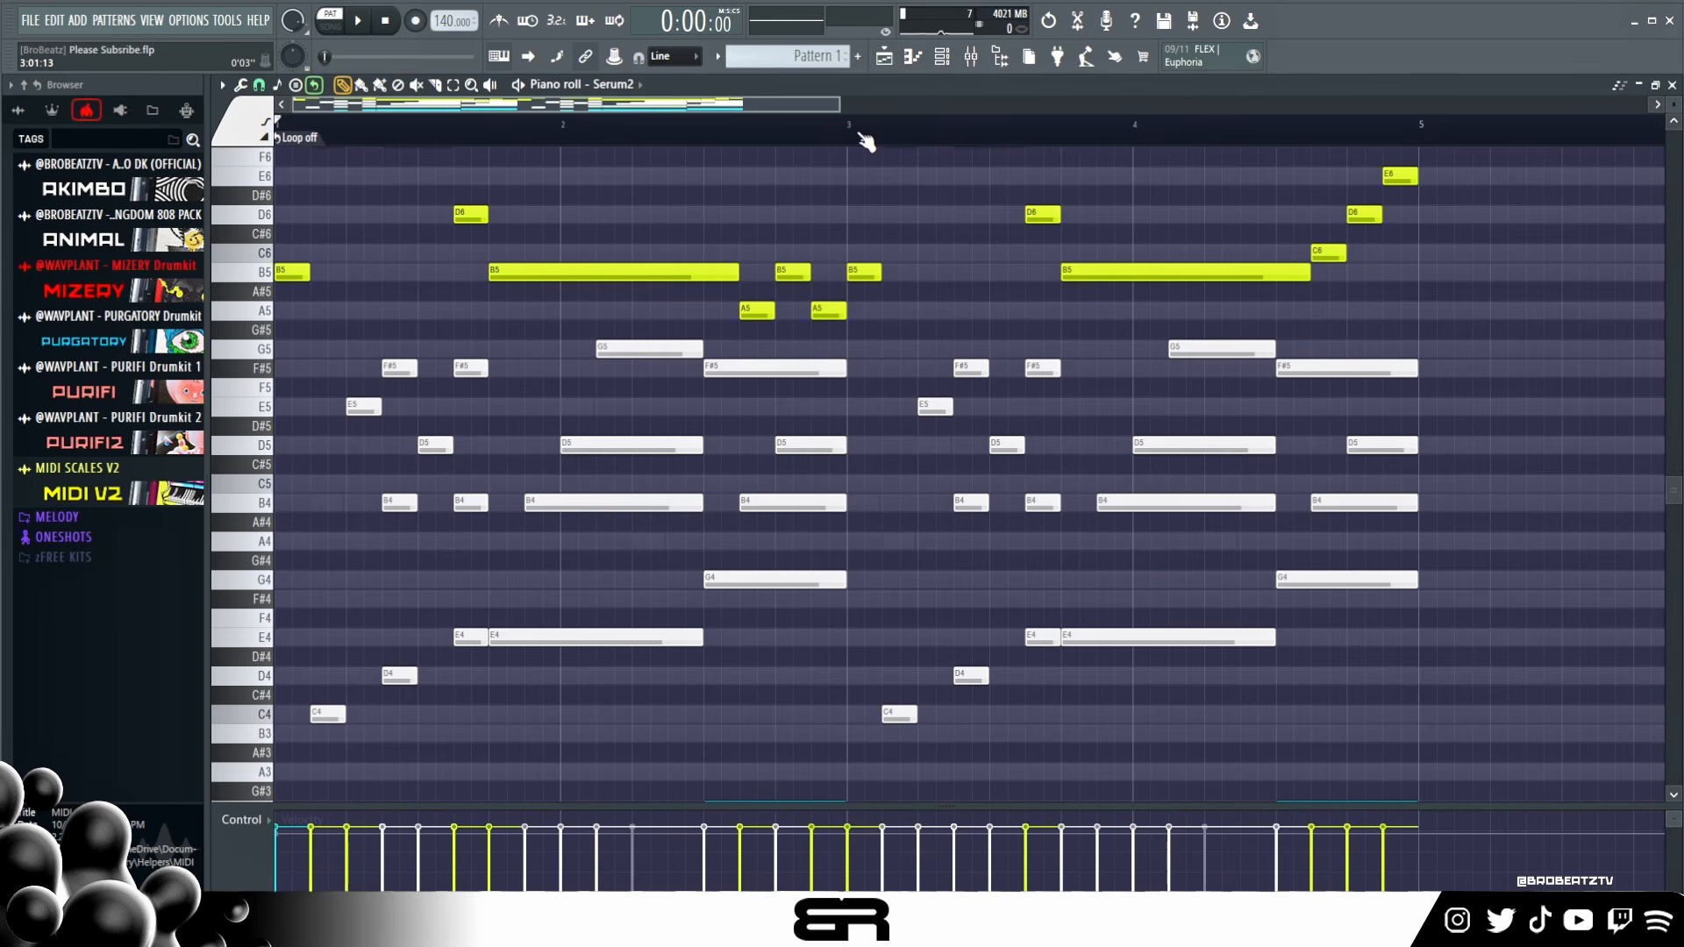
left_click(849, 132)
left_click_drag(849, 133, 285, 159)
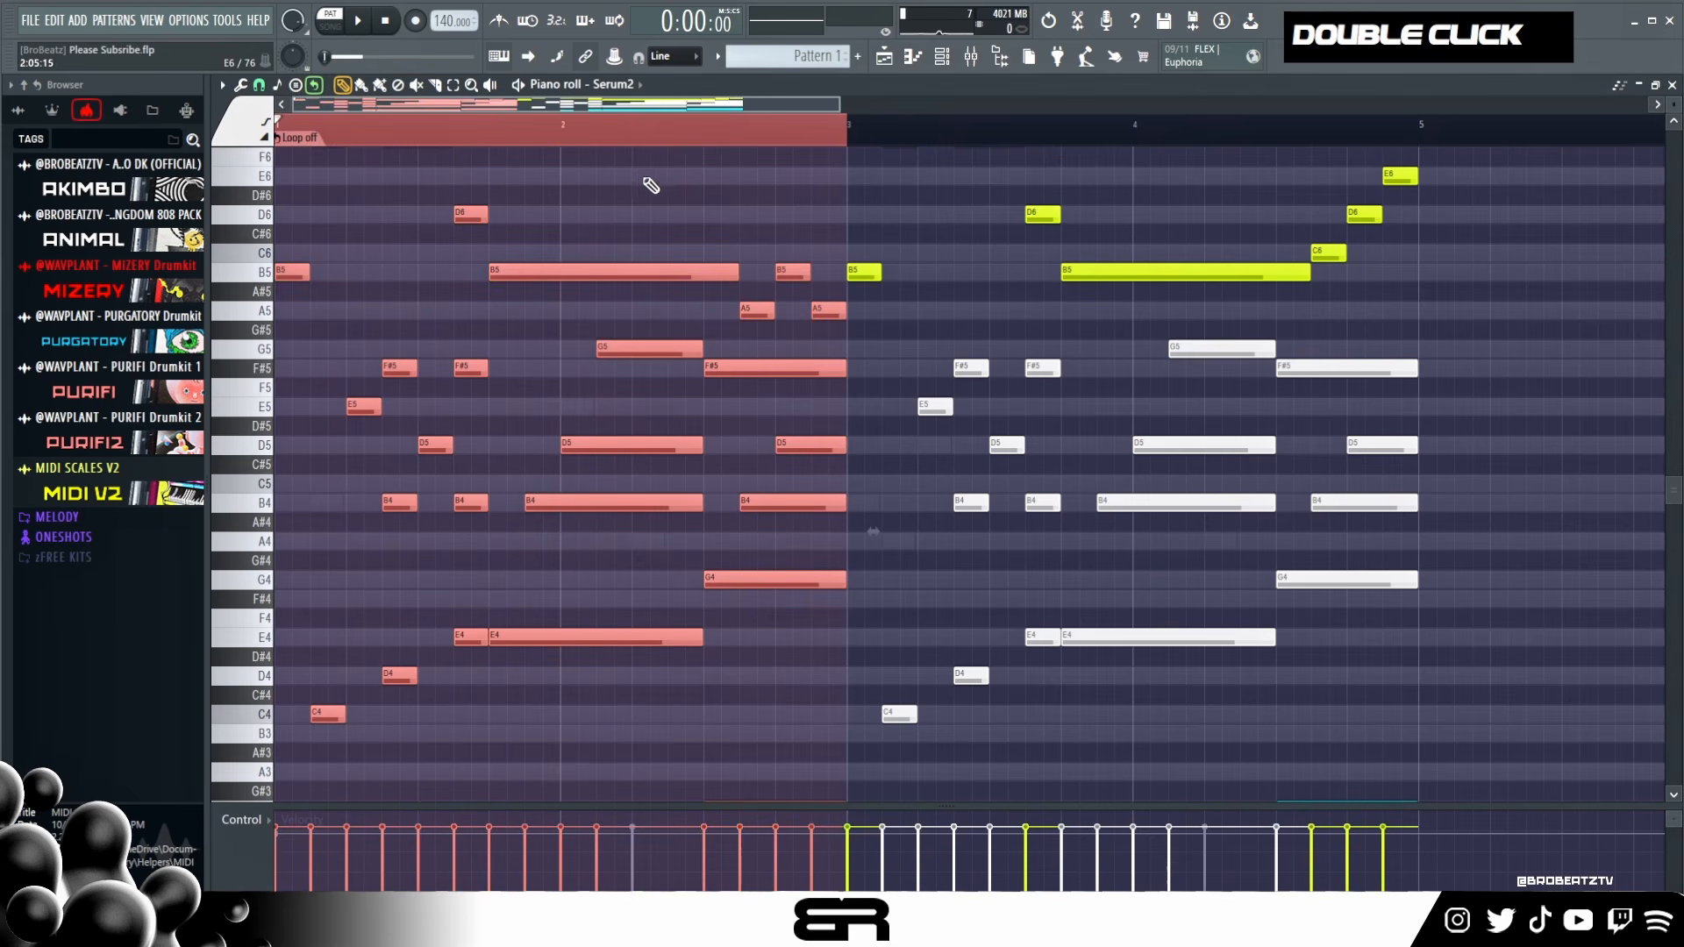
scroll(707, 259, "up", 2)
left_click(1426, 137)
left_click_drag(1426, 137, 285, 165)
right_click(1235, 224)
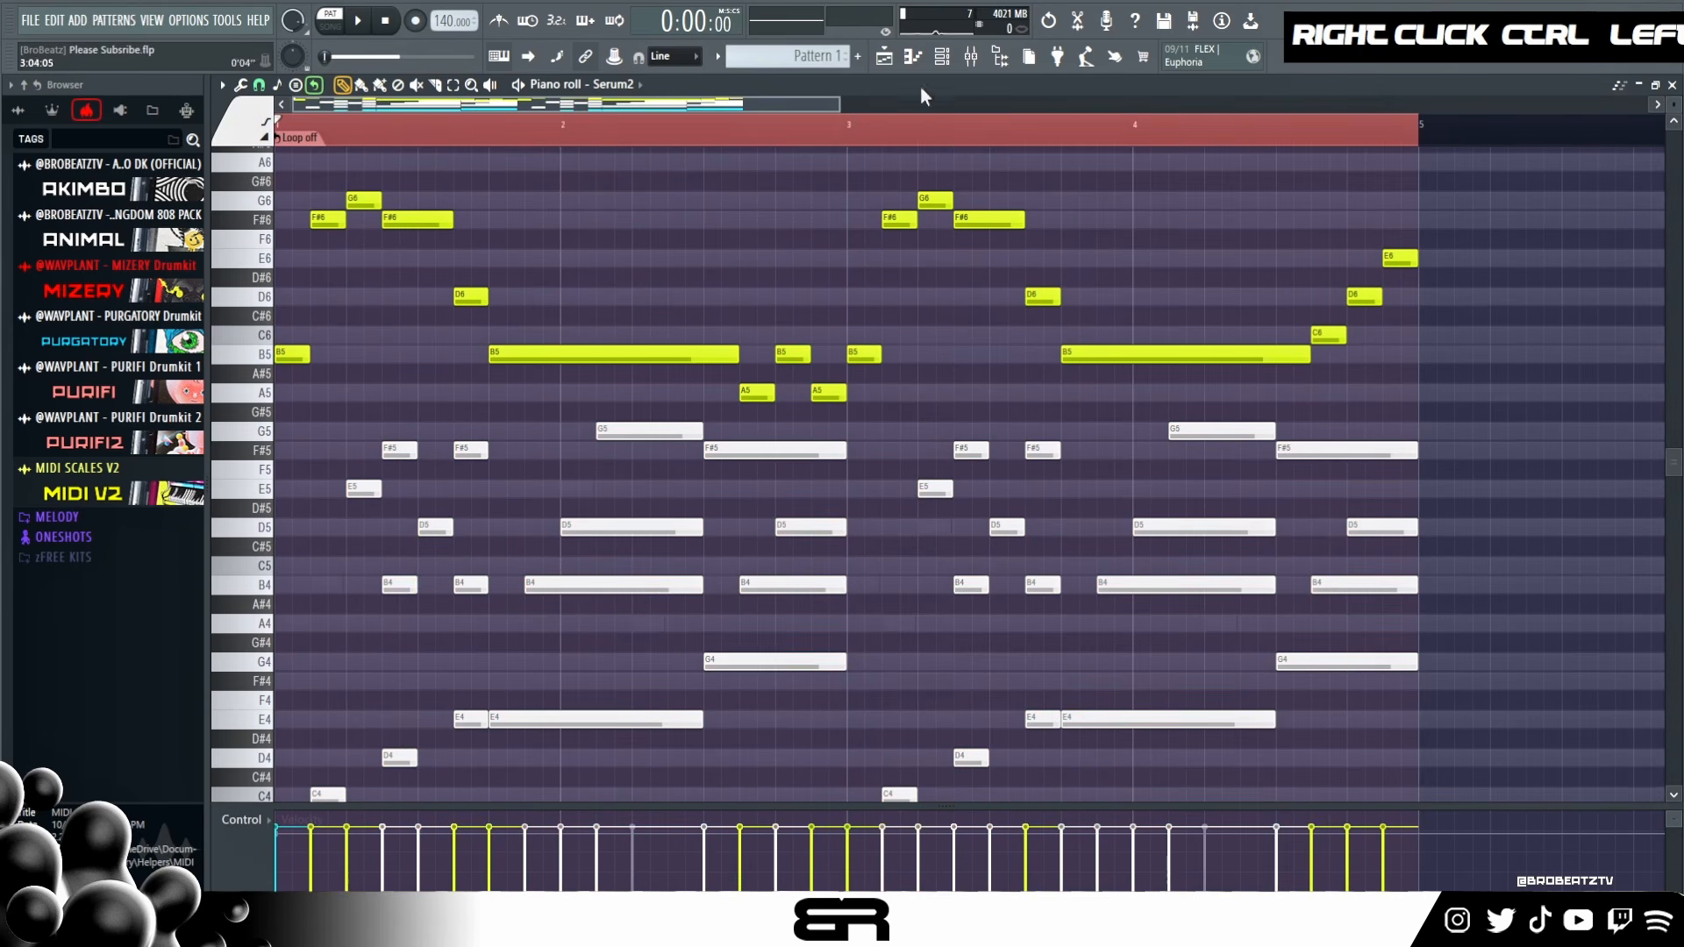
left_click(942, 58)
left_click(625, 253)
scroll(581, 297, "down", 2)
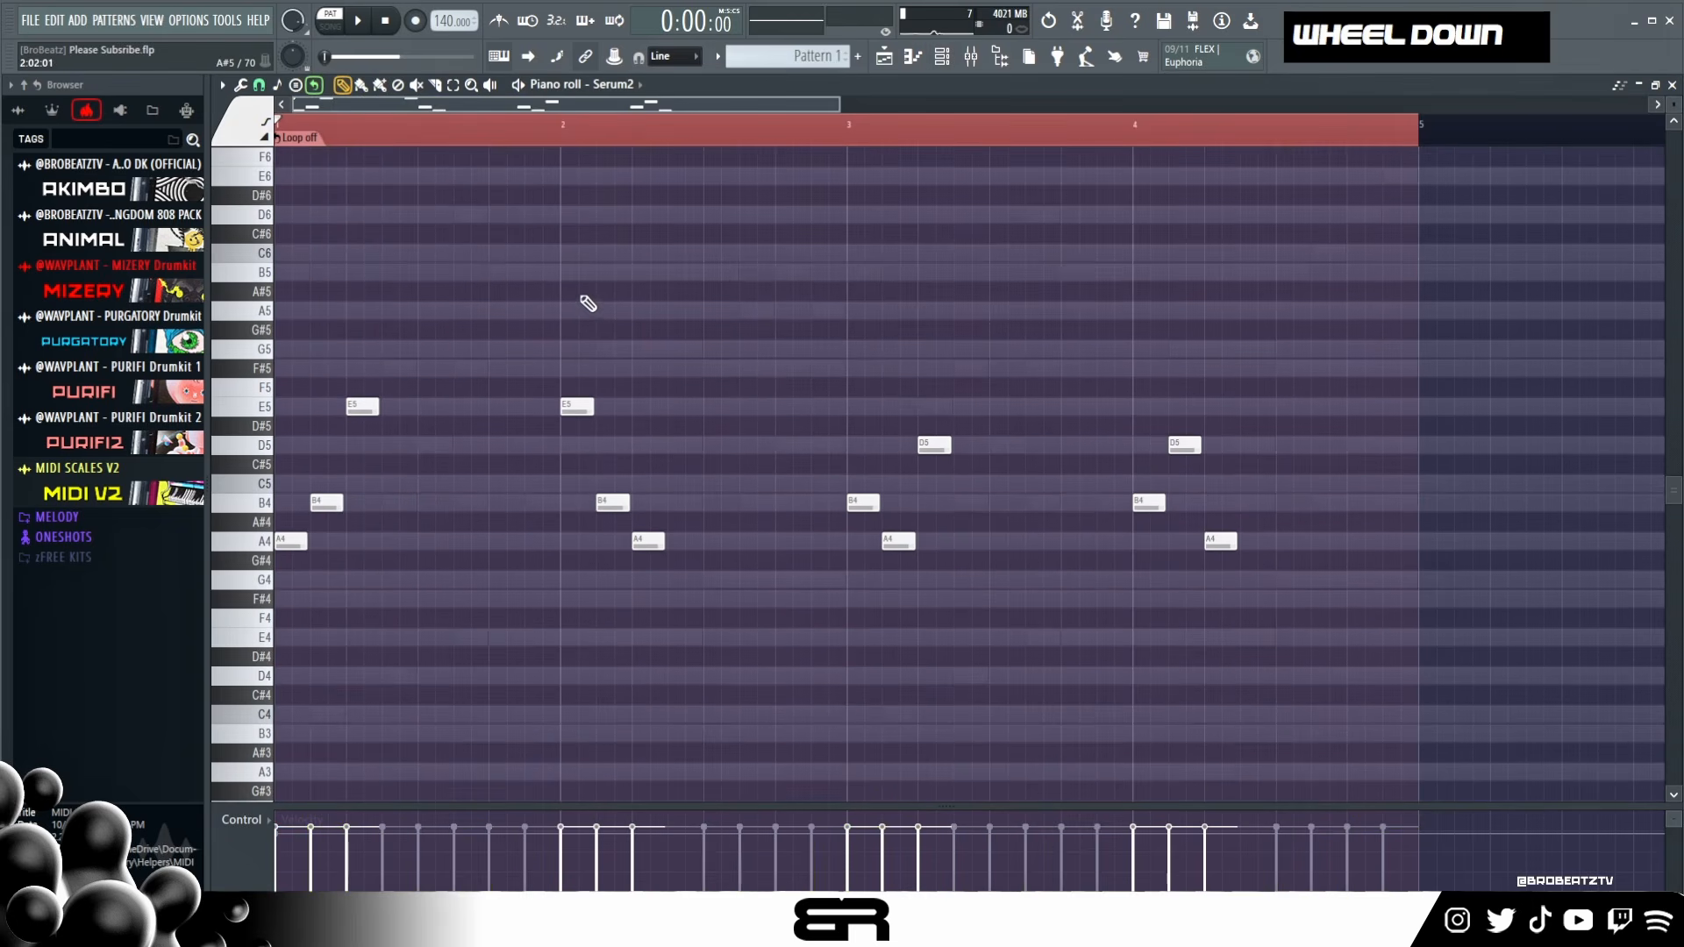
scroll(481, 138, "up", 2)
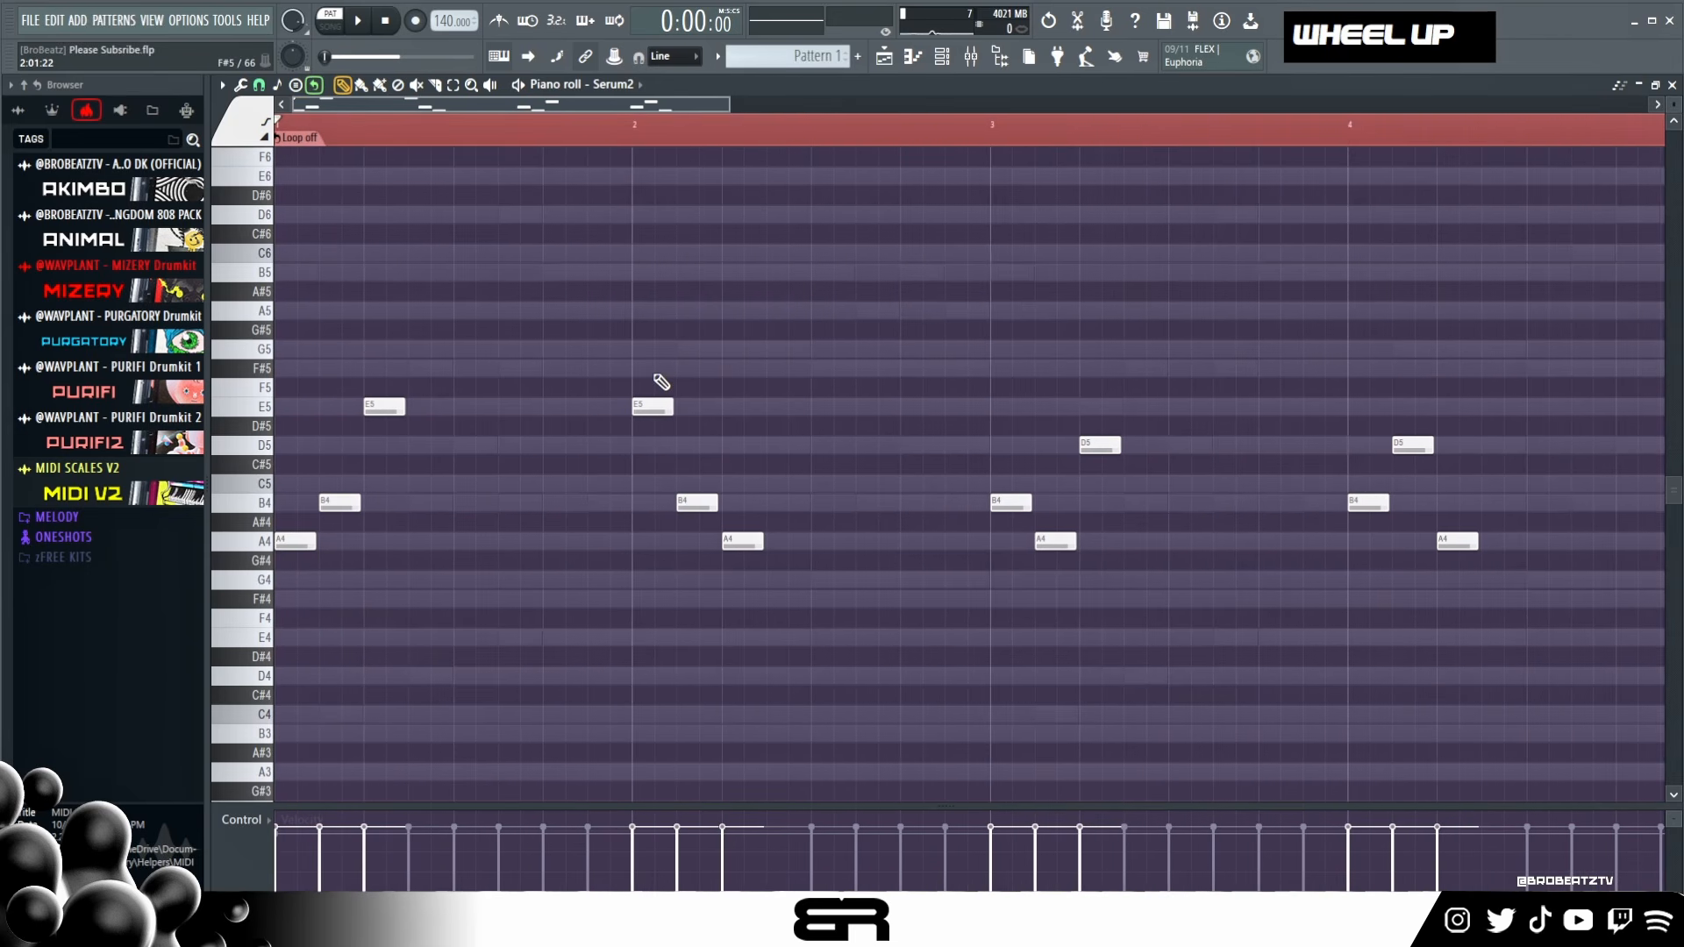
- Audition the phrase, delete the three-note groups in bars 2 and 4, and clear the time selection
right_click(701, 497, "alt")
left_click_drag(702, 497, 1404, 538)
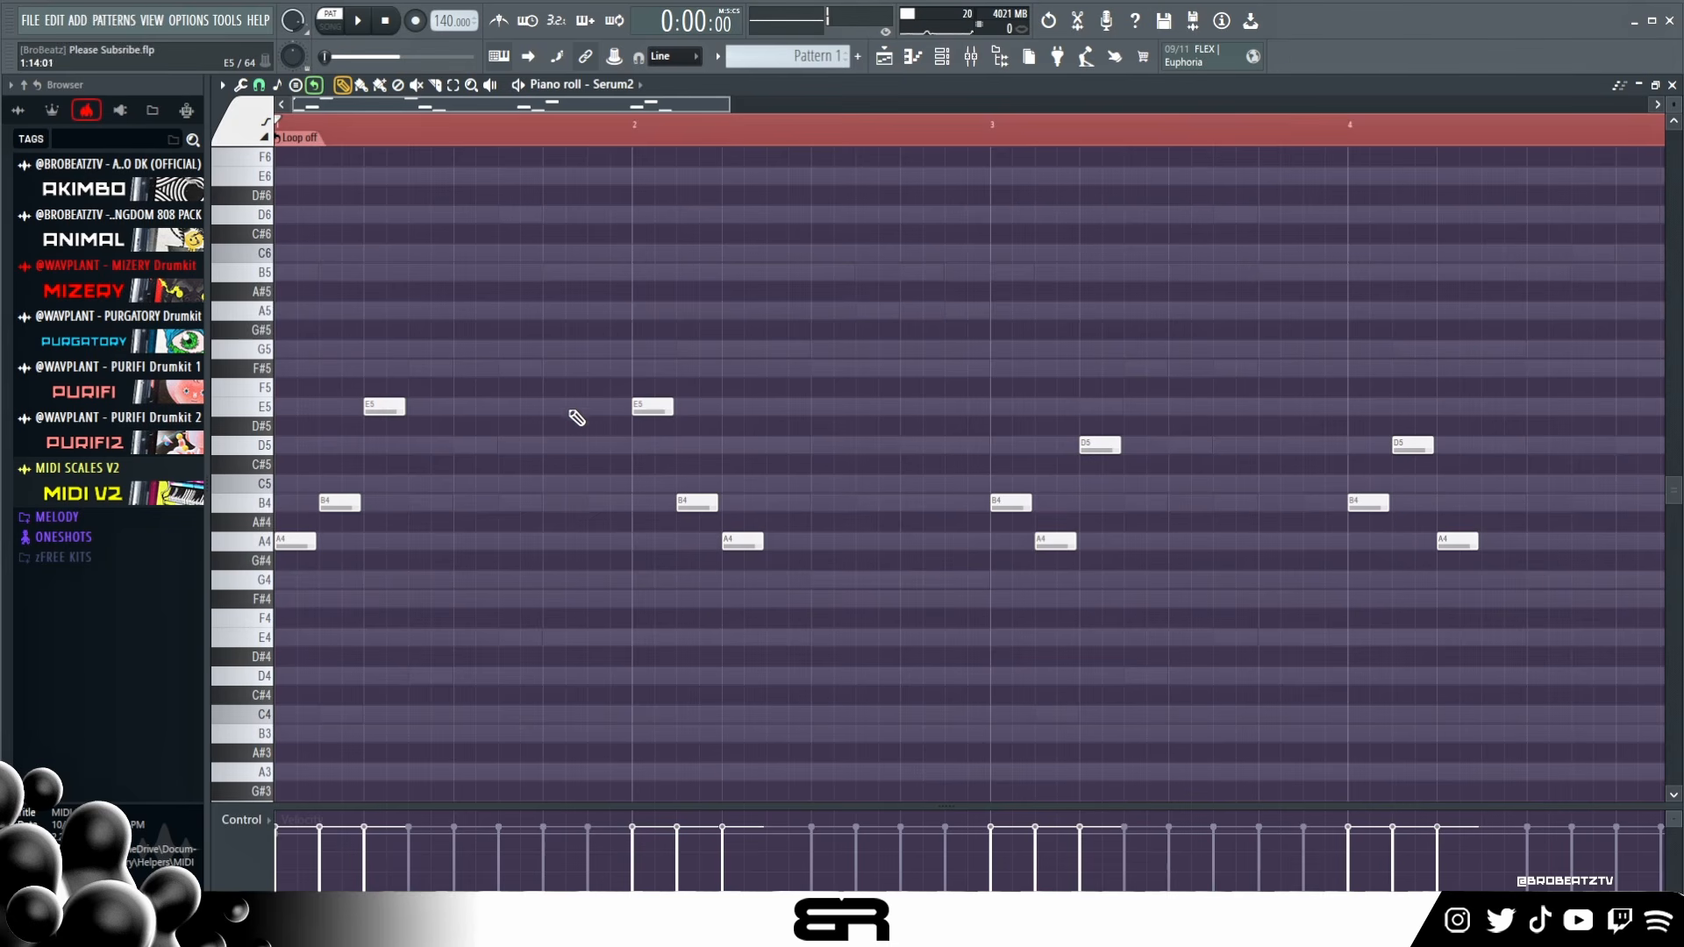
left_click_drag(380, 374, 338, 518)
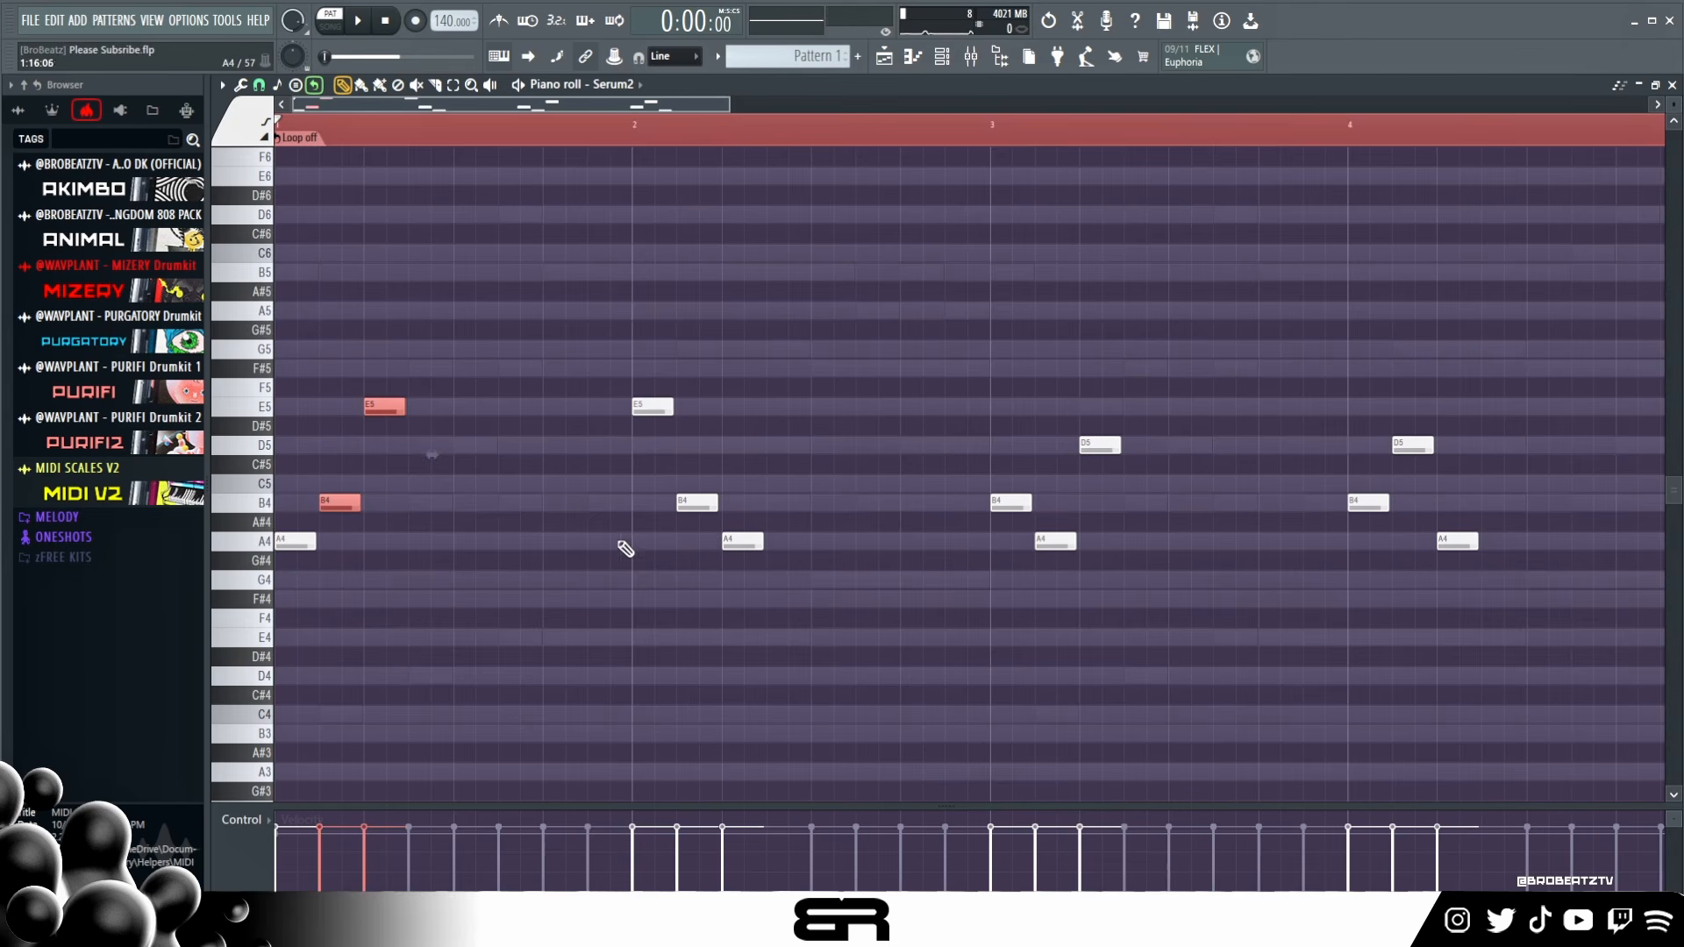
right_click(653, 407)
right_click(697, 502)
right_click(742, 541)
right_click(1368, 503)
right_click(1413, 445)
right_click(1457, 541)
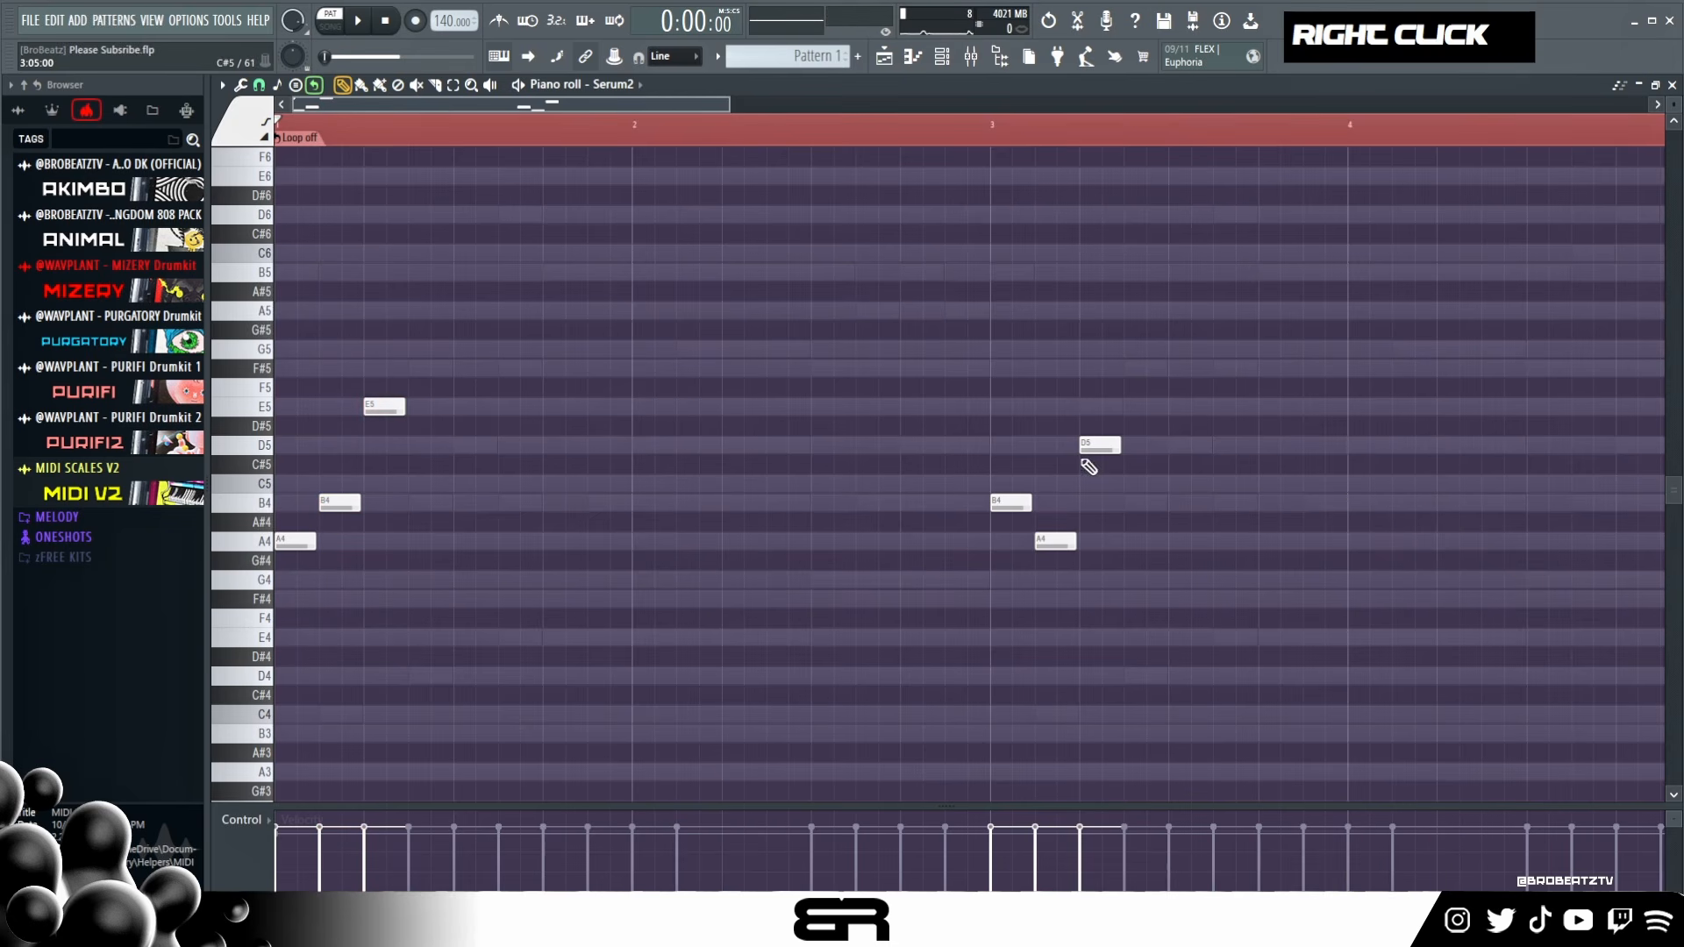
double_click(507, 136)
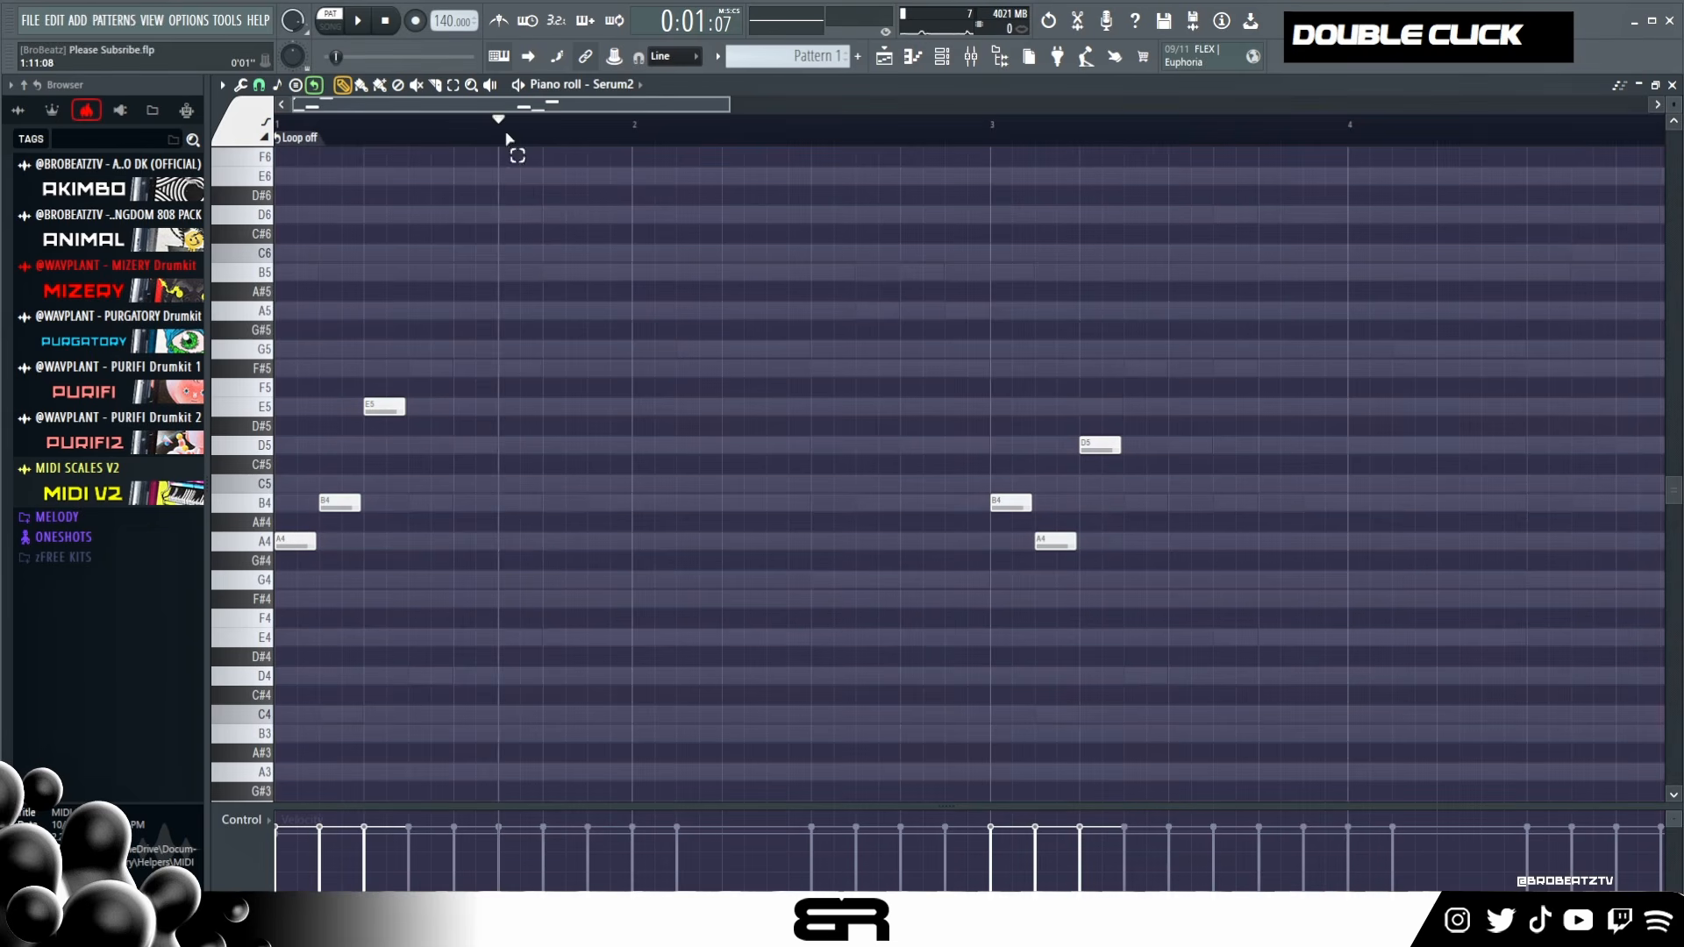
- Lower the bar 1 notes by three semitones so the first is F#4, and move the second to G4 on beat 2
scroll(1671, 102, "up", 2)
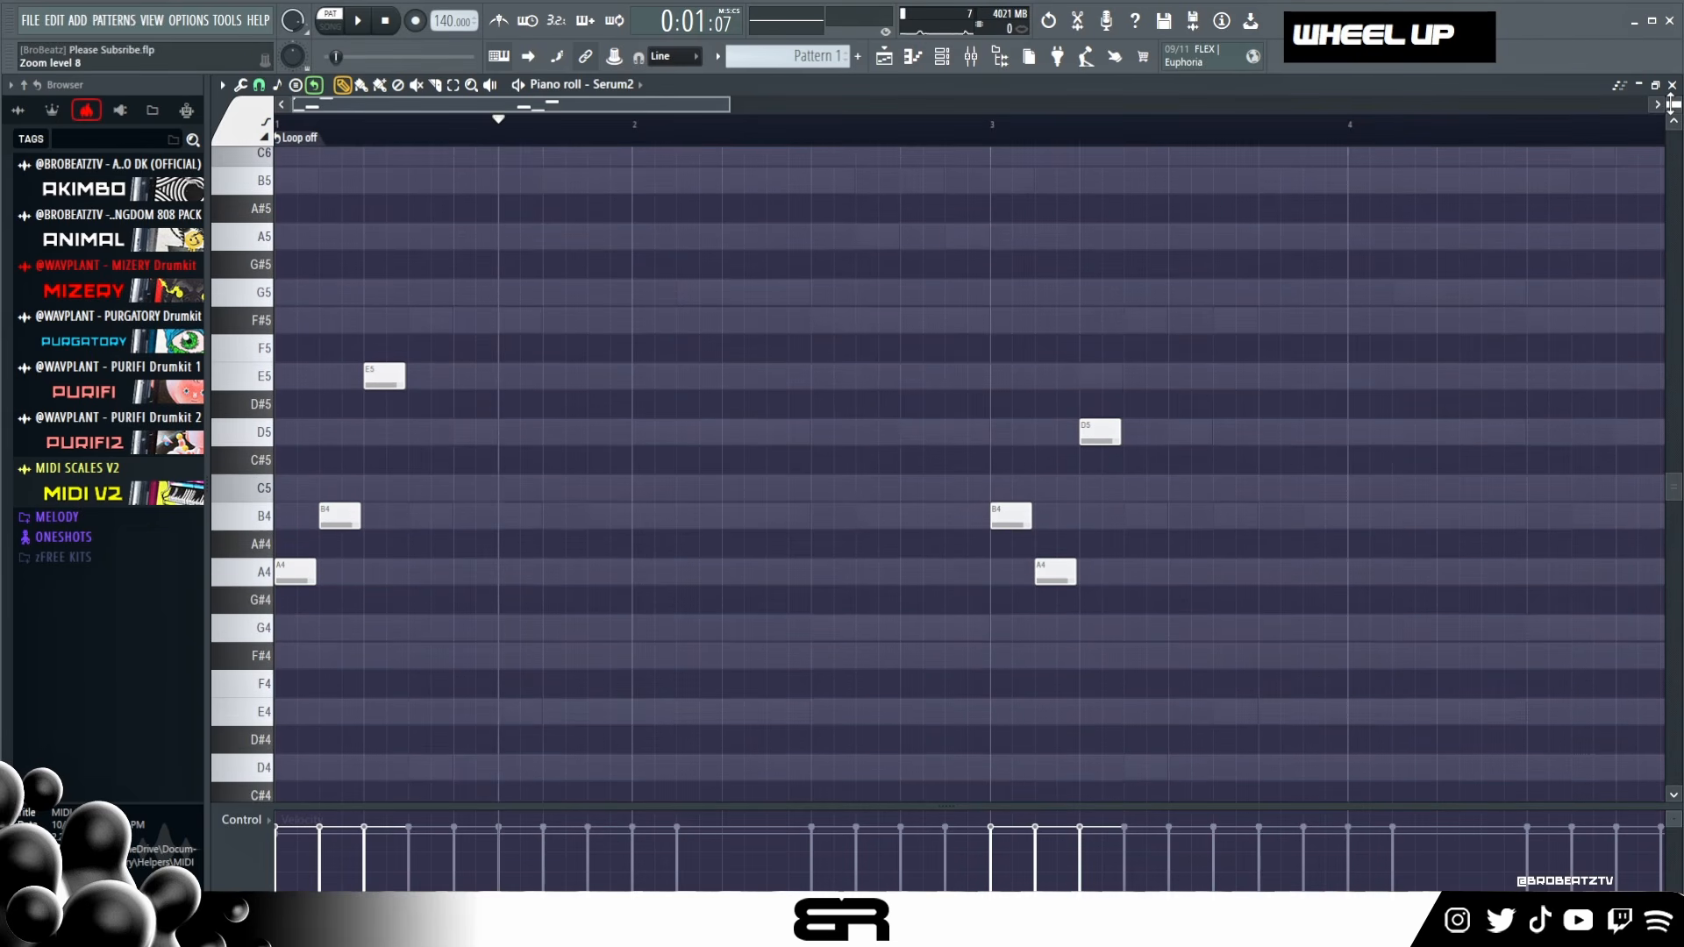
left_click_drag(728, 104, 642, 105)
left_click_drag(458, 337, 281, 638)
left_click_drag(288, 574, 280, 658)
left_click(395, 676)
left_click_drag(357, 601, 412, 628)
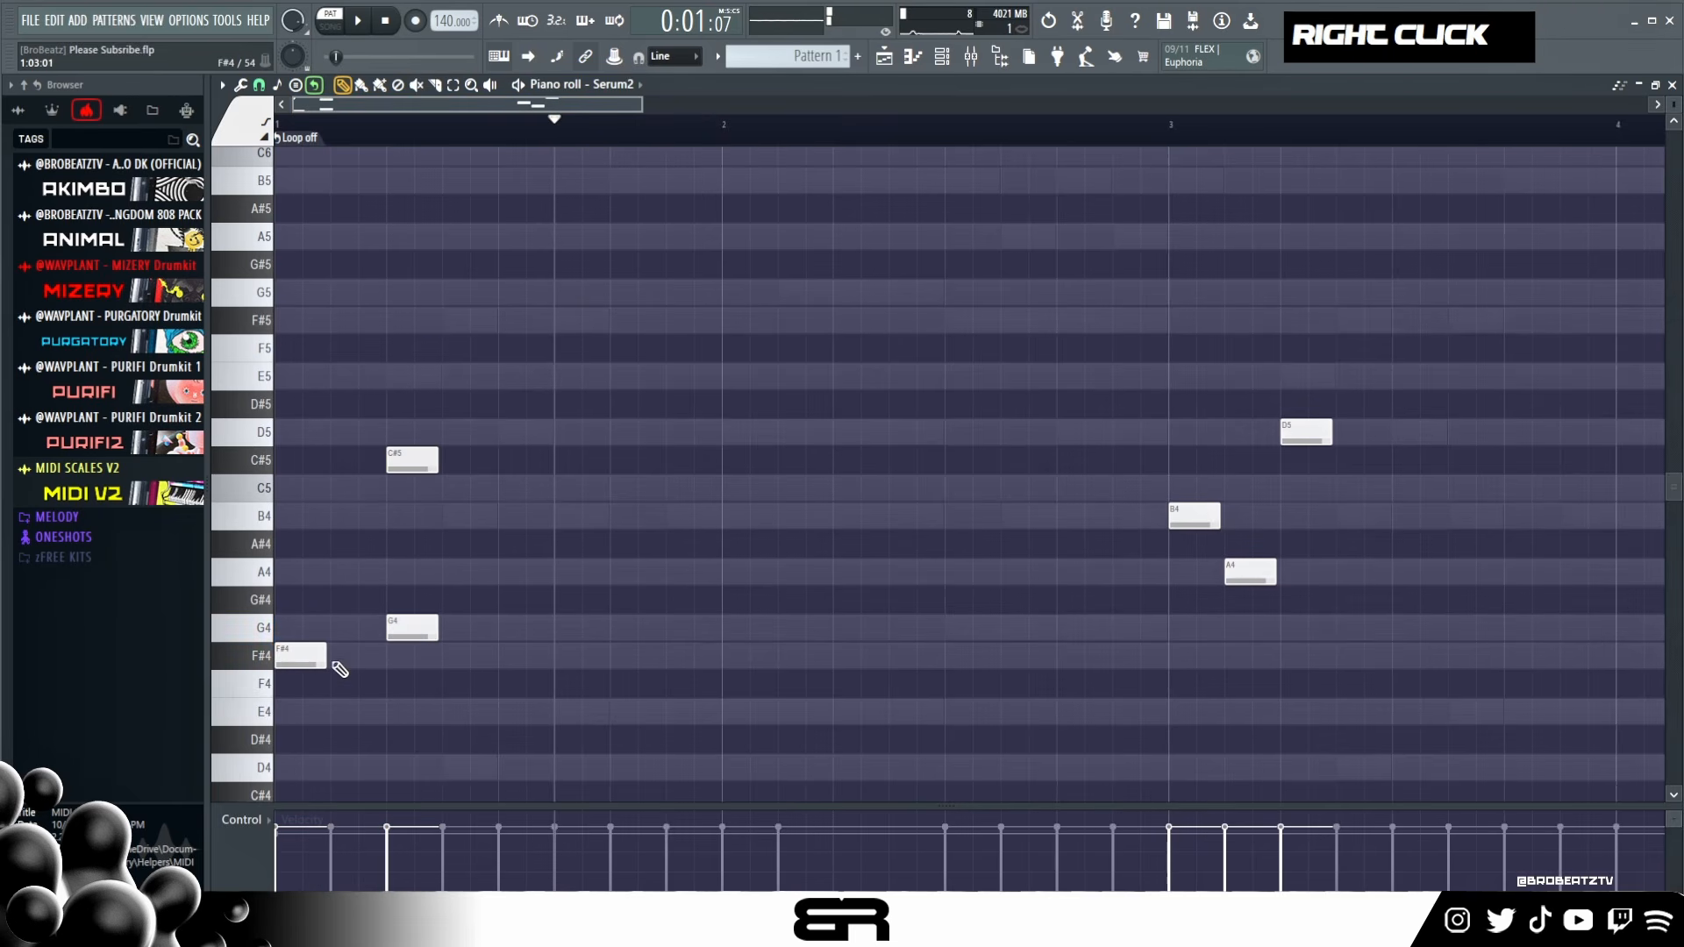
- Lengthen bar 1's F#4 and G4 to three steps and replace the C#5 with a three-step B4 on beat 3
left_click_drag(325, 658, 353, 659)
right_click(424, 632)
left_click(404, 630)
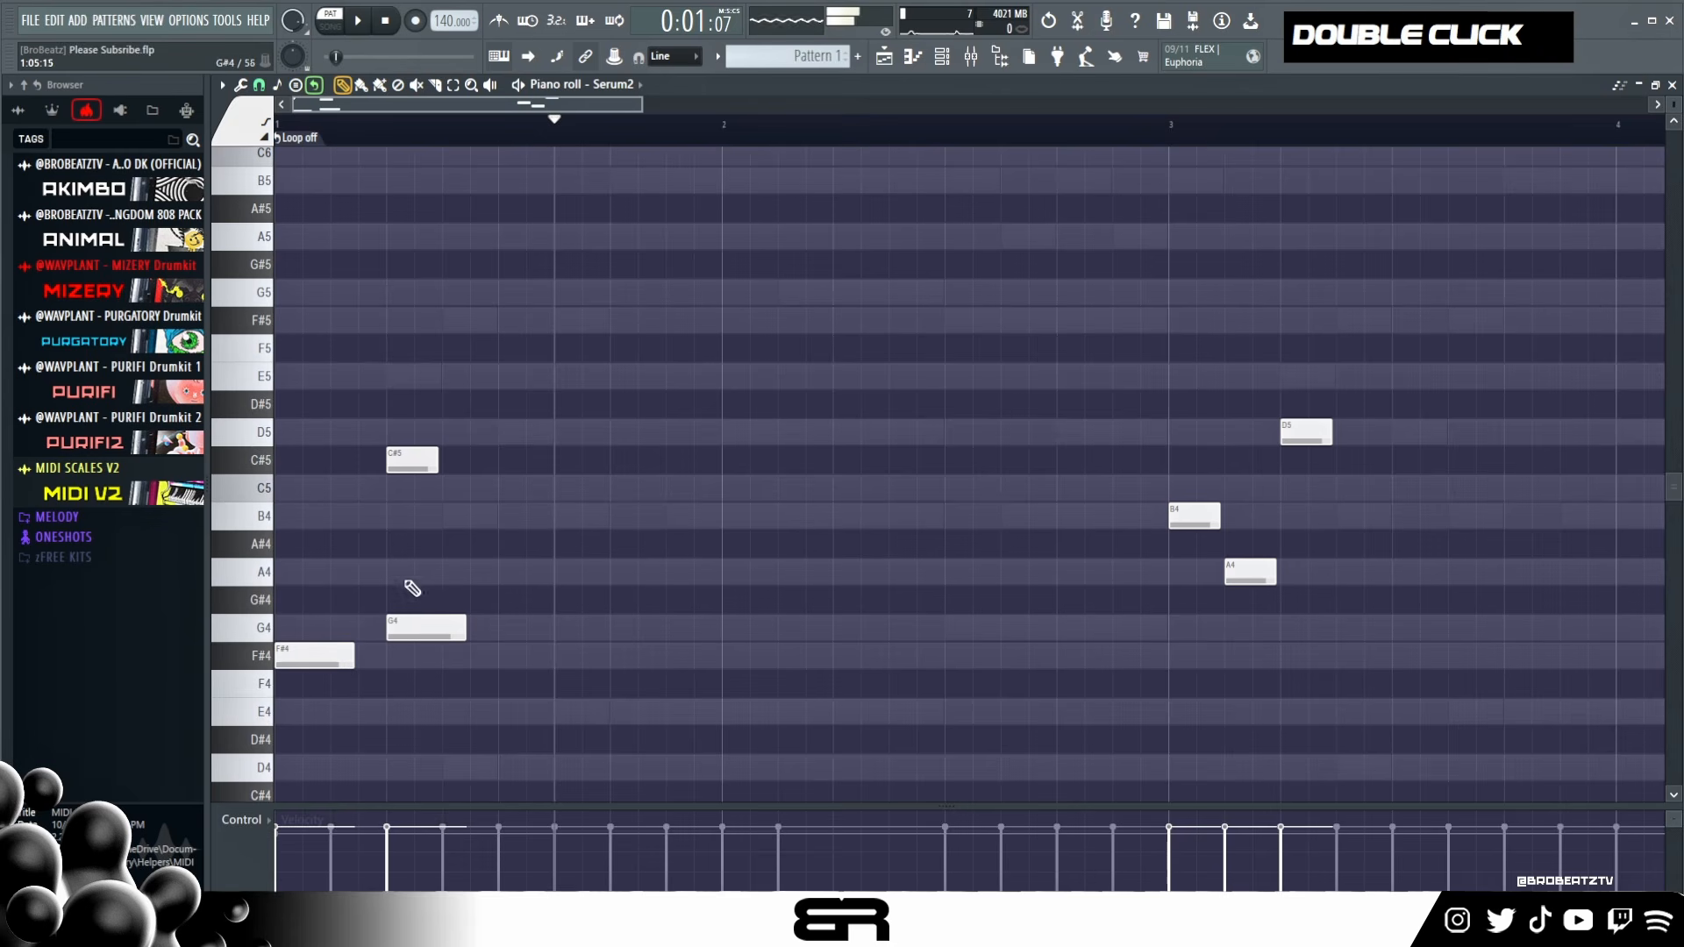
right_click(408, 460)
left_click(478, 516)
left_click_drag(507, 514, 537, 514)
- Play back the reworked bar 1 phrase several times
key("space")
key("space")
key("space")
key("space")
key("space")
key("space")
- Raise all notes in the second Serum2 channel by one octave and play them
key("ctrl+a")
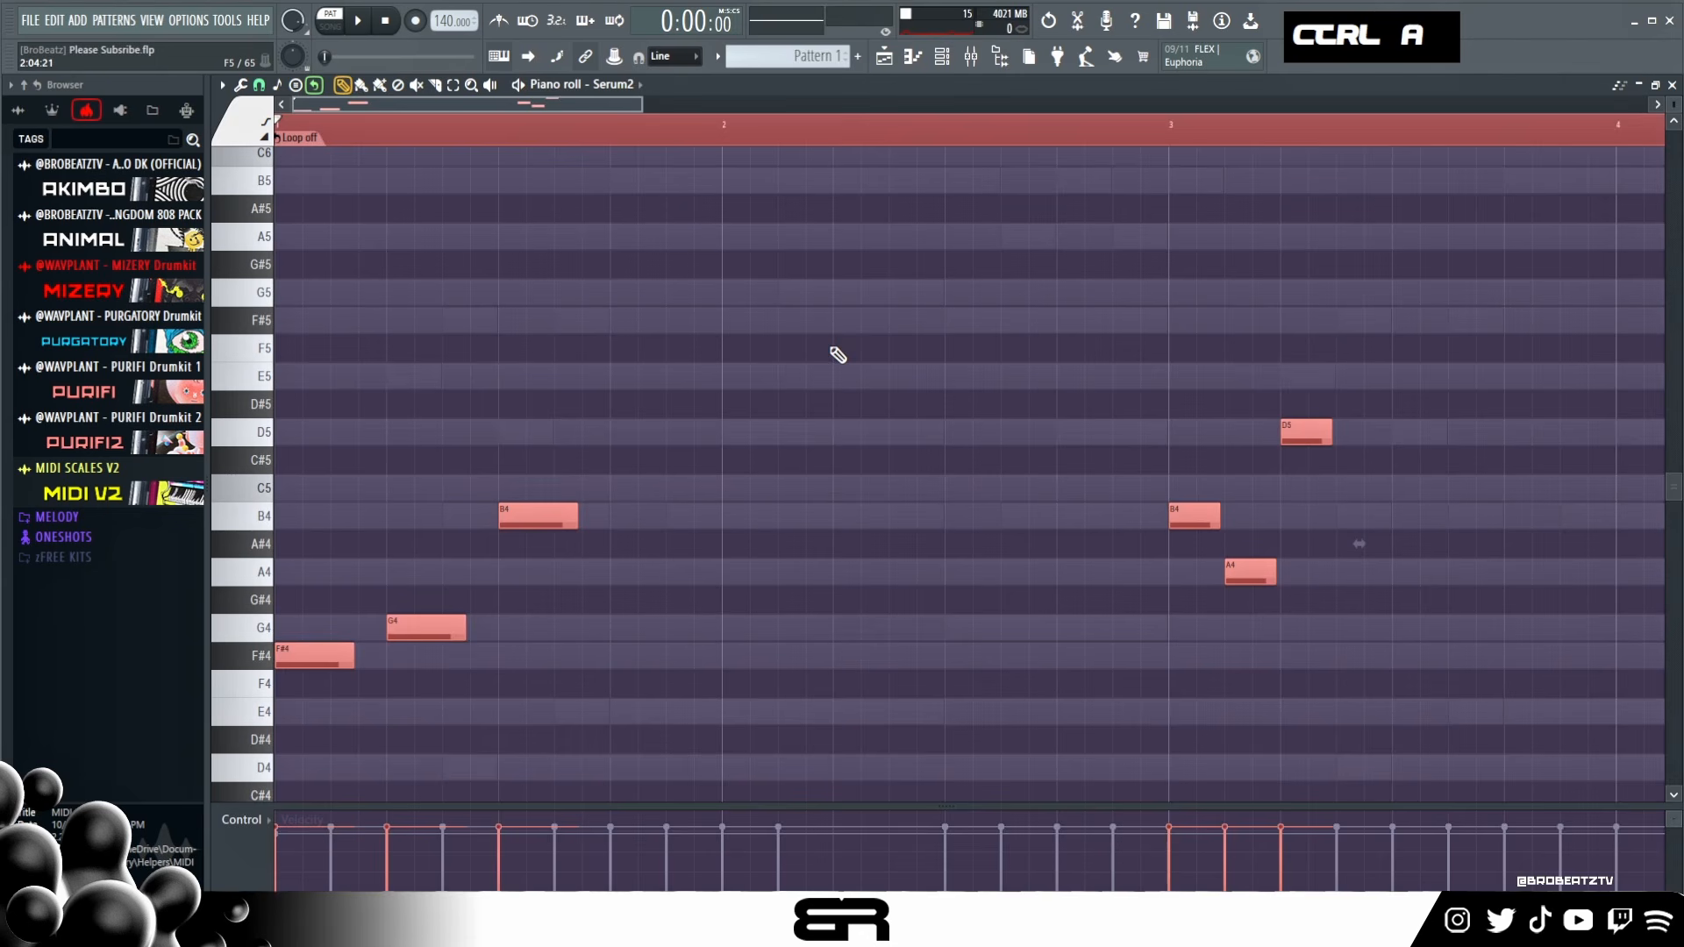
key("ctrl+Up")
key("space")
key("space")
key("space")
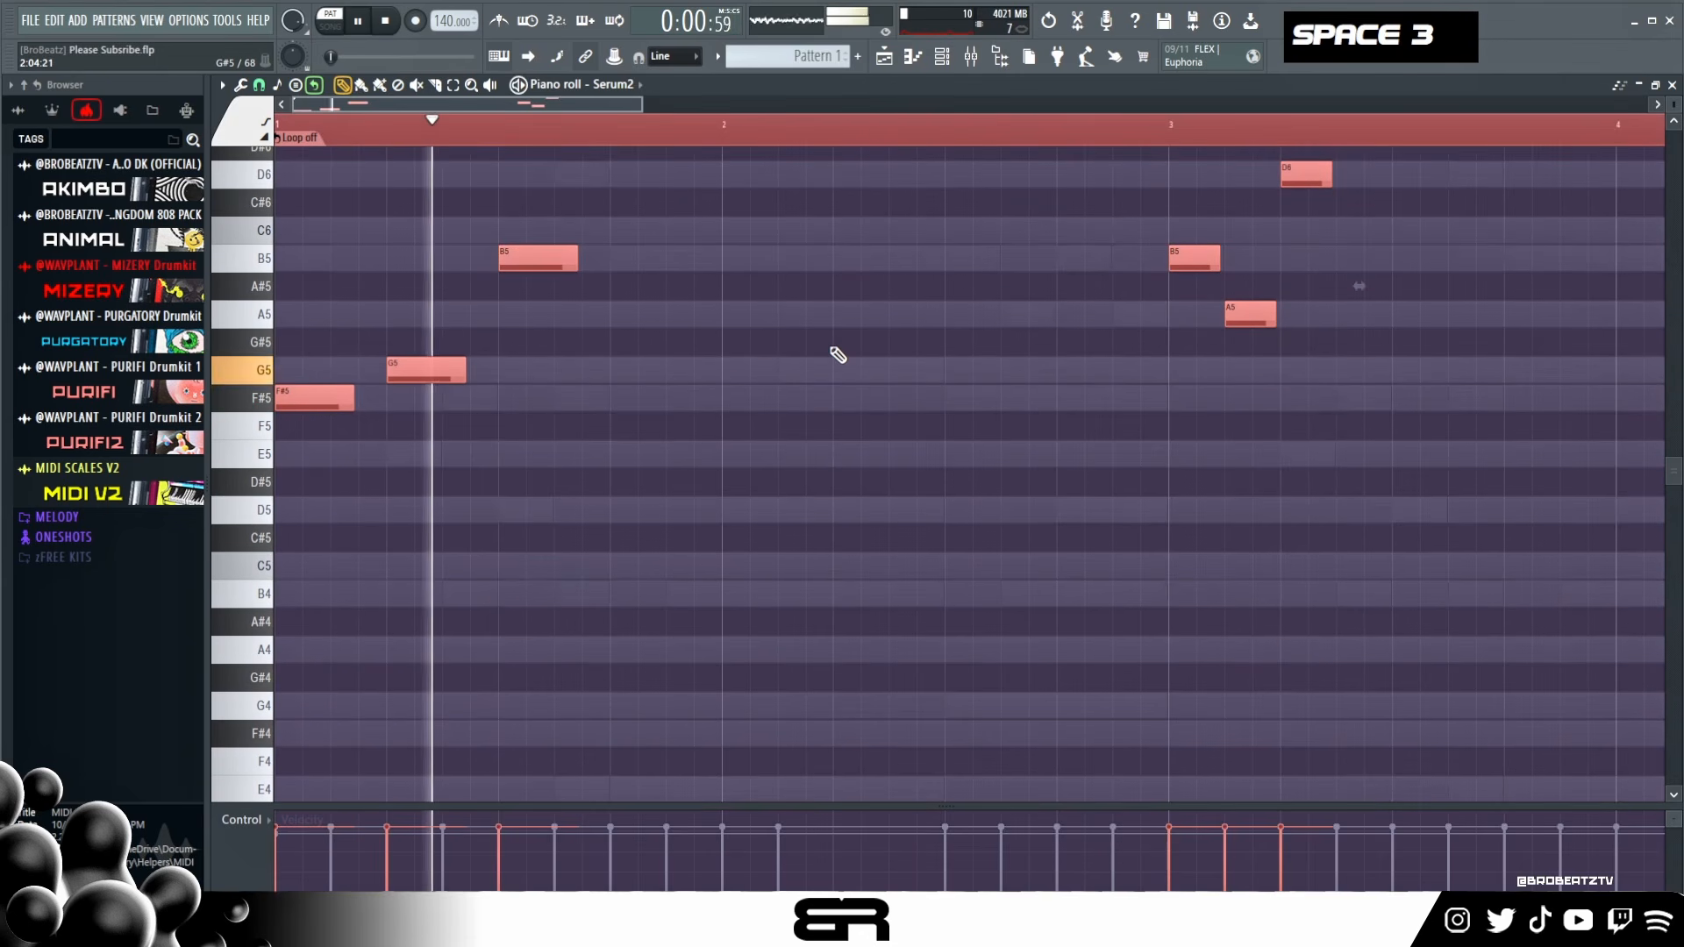
- Try all notes another octave higher, return them to the previous octave, and restart playback
key("ctrl+Up")
key("ctrl+Down")
key("space")
key("space")
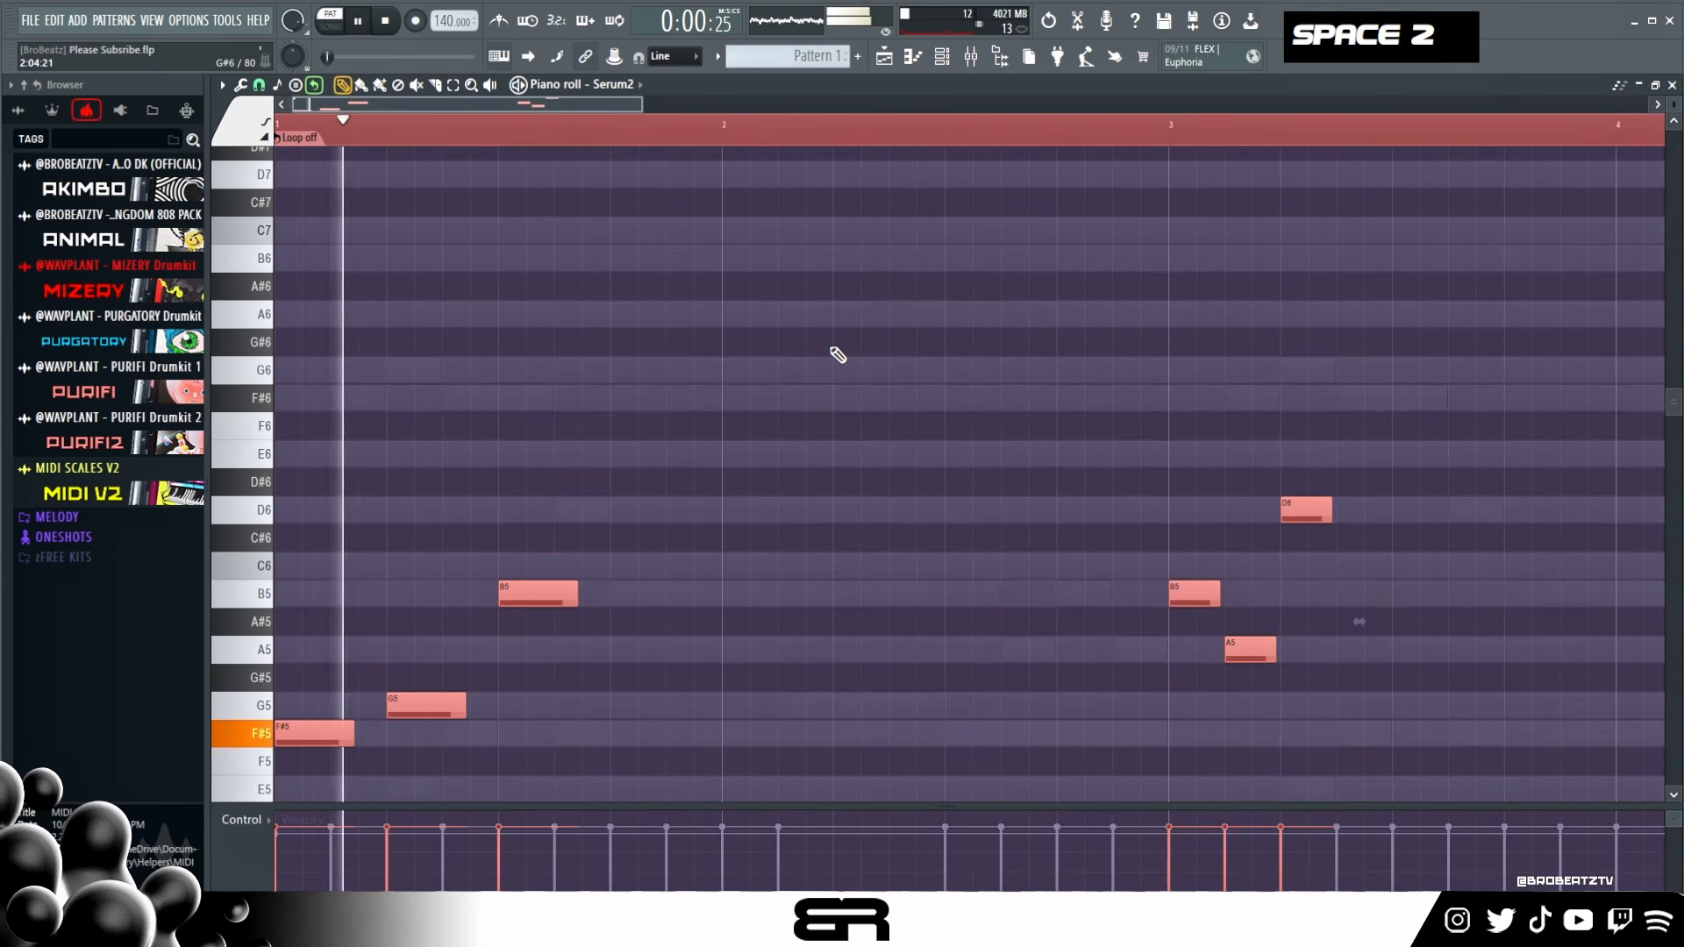
- Deselect the notes and play back the raised phrase with the other channels
scroll(791, 481, "down", 2)
key("space")
right_click(793, 482)
key("space")
scroll(795, 491, "down", 2)
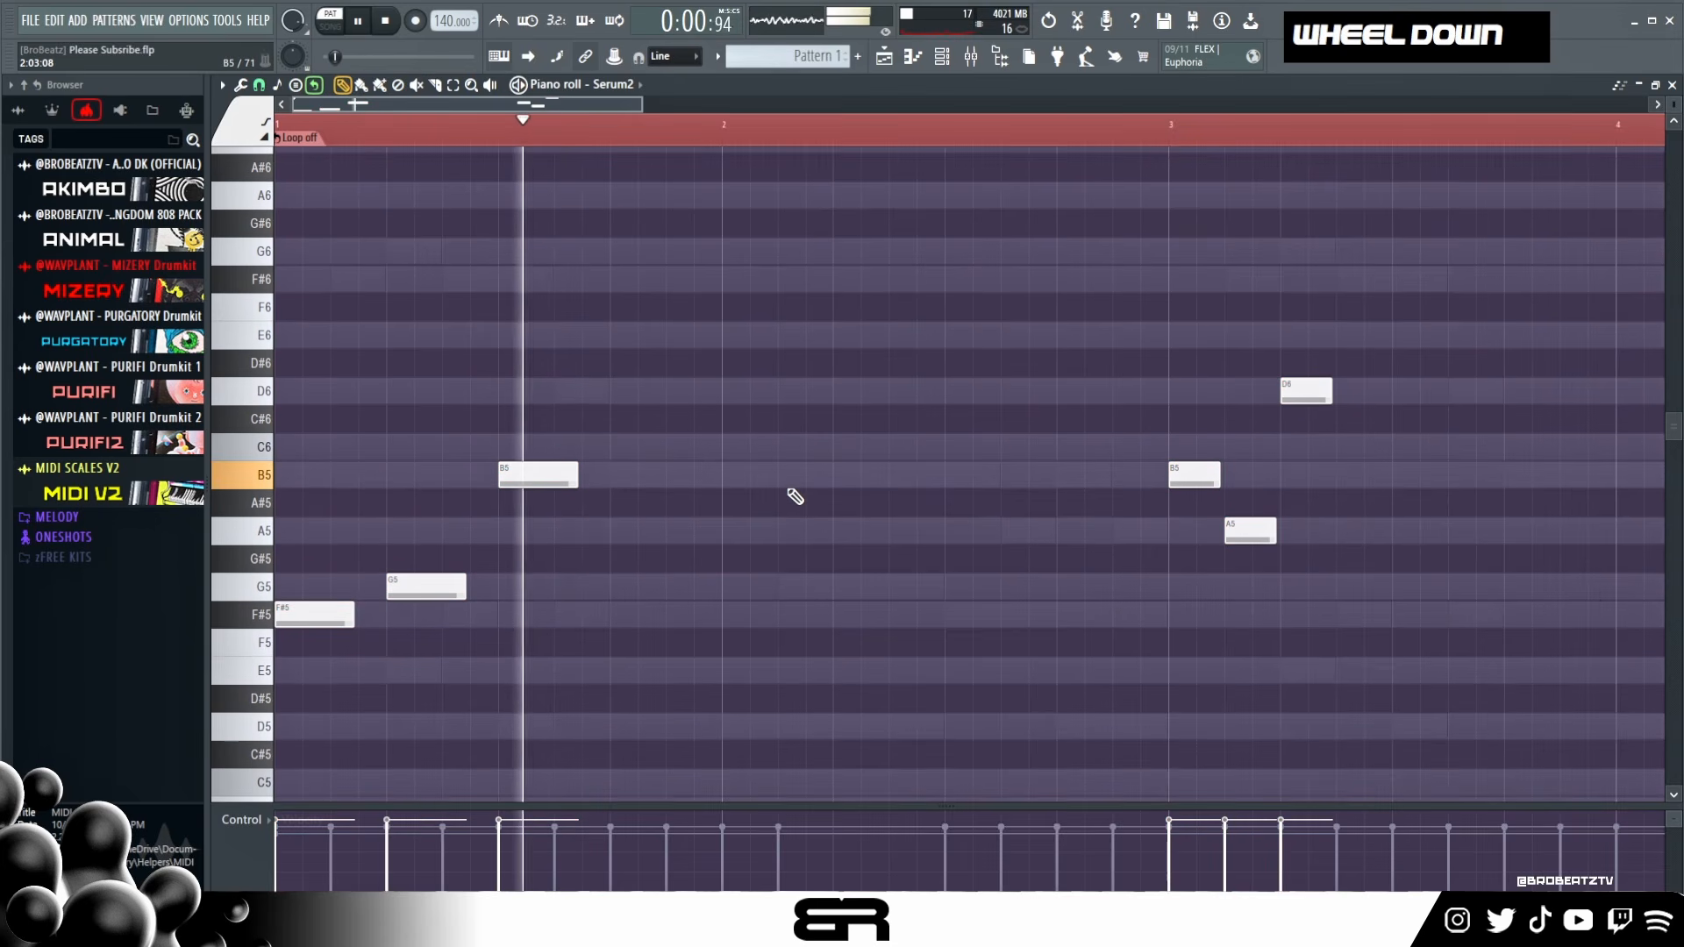
key("space")
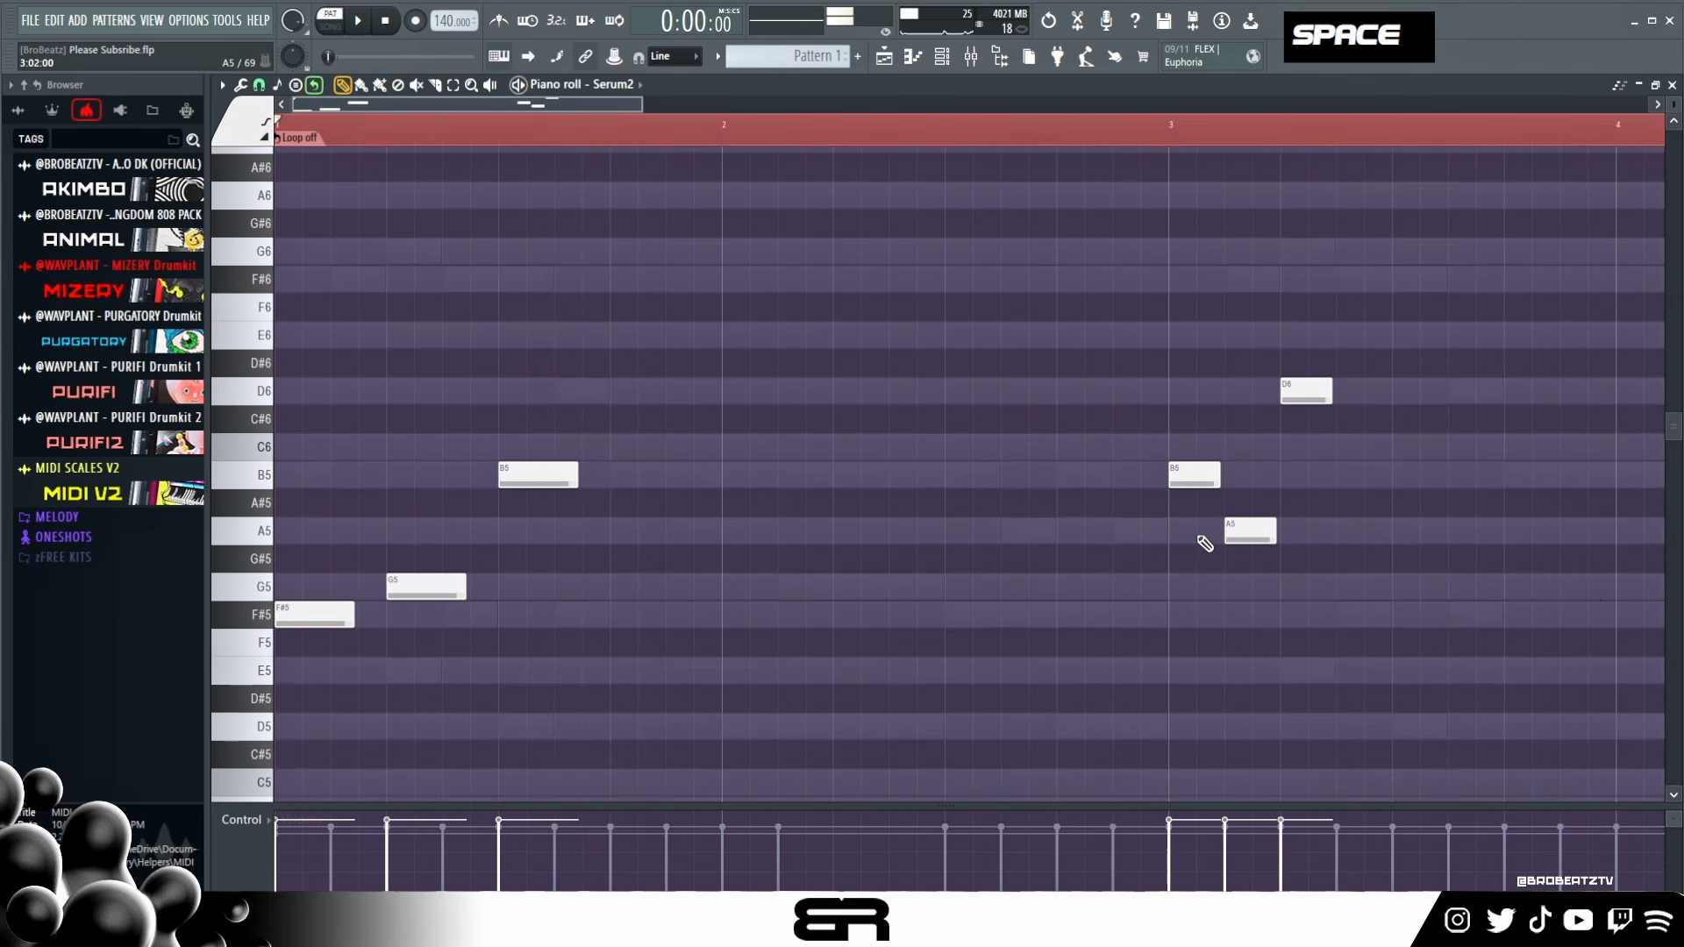
- Raise the third note of bar 1 to D6 and play the phrase
key("space")
right_click(602, 538)
key("space")
left_click_drag(523, 481, 523, 398)
key("space")
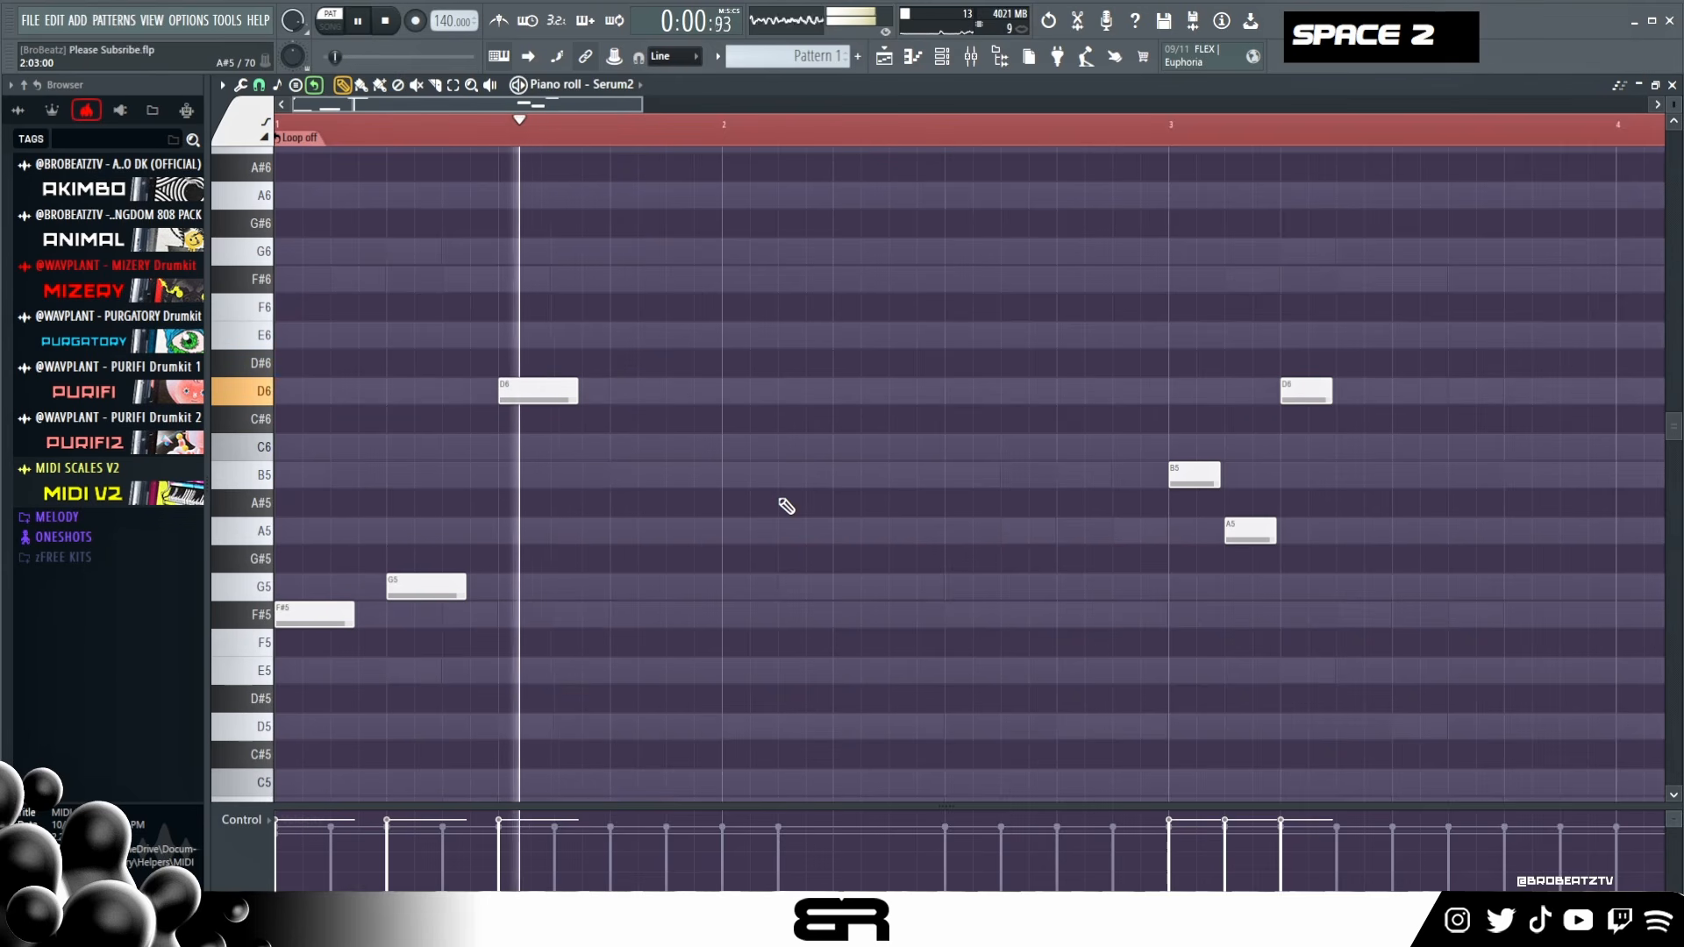
- Replace the three bar 3 notes with a copy of the bar 1 phrase
key("space")
right_click(1193, 476)
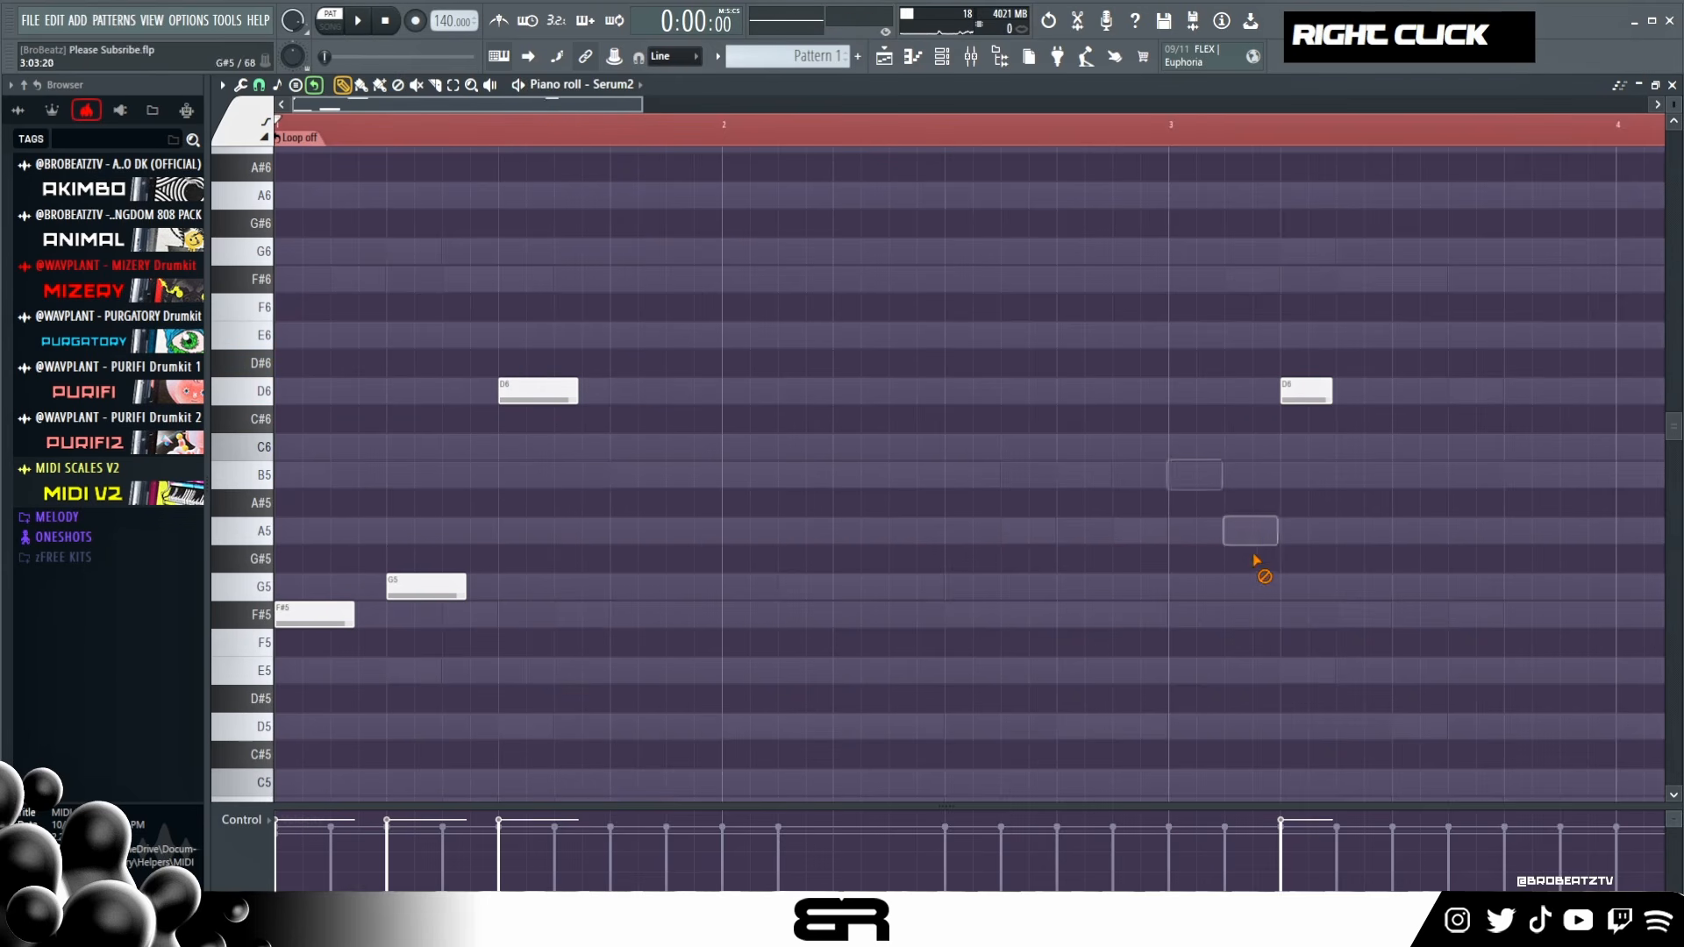
right_click(1250, 530)
right_click(1305, 391)
left_click_drag(690, 263, 281, 736, "ctrl")
left_click_drag(315, 614, 1207, 606, "shift")
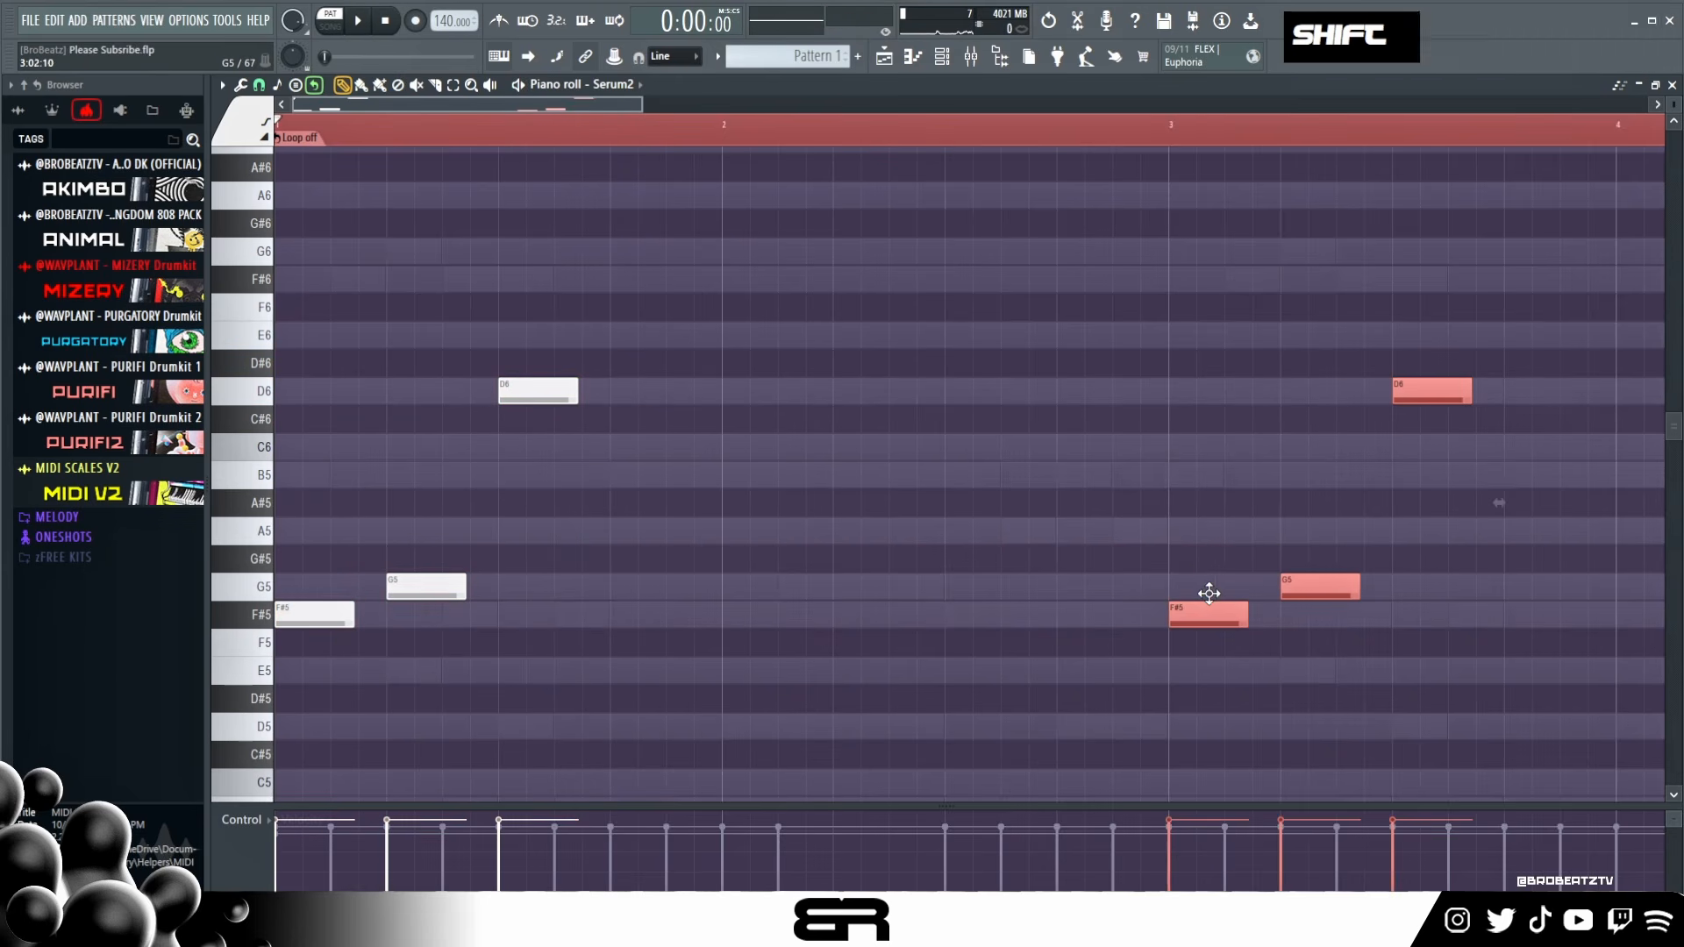
left_click(1199, 545)
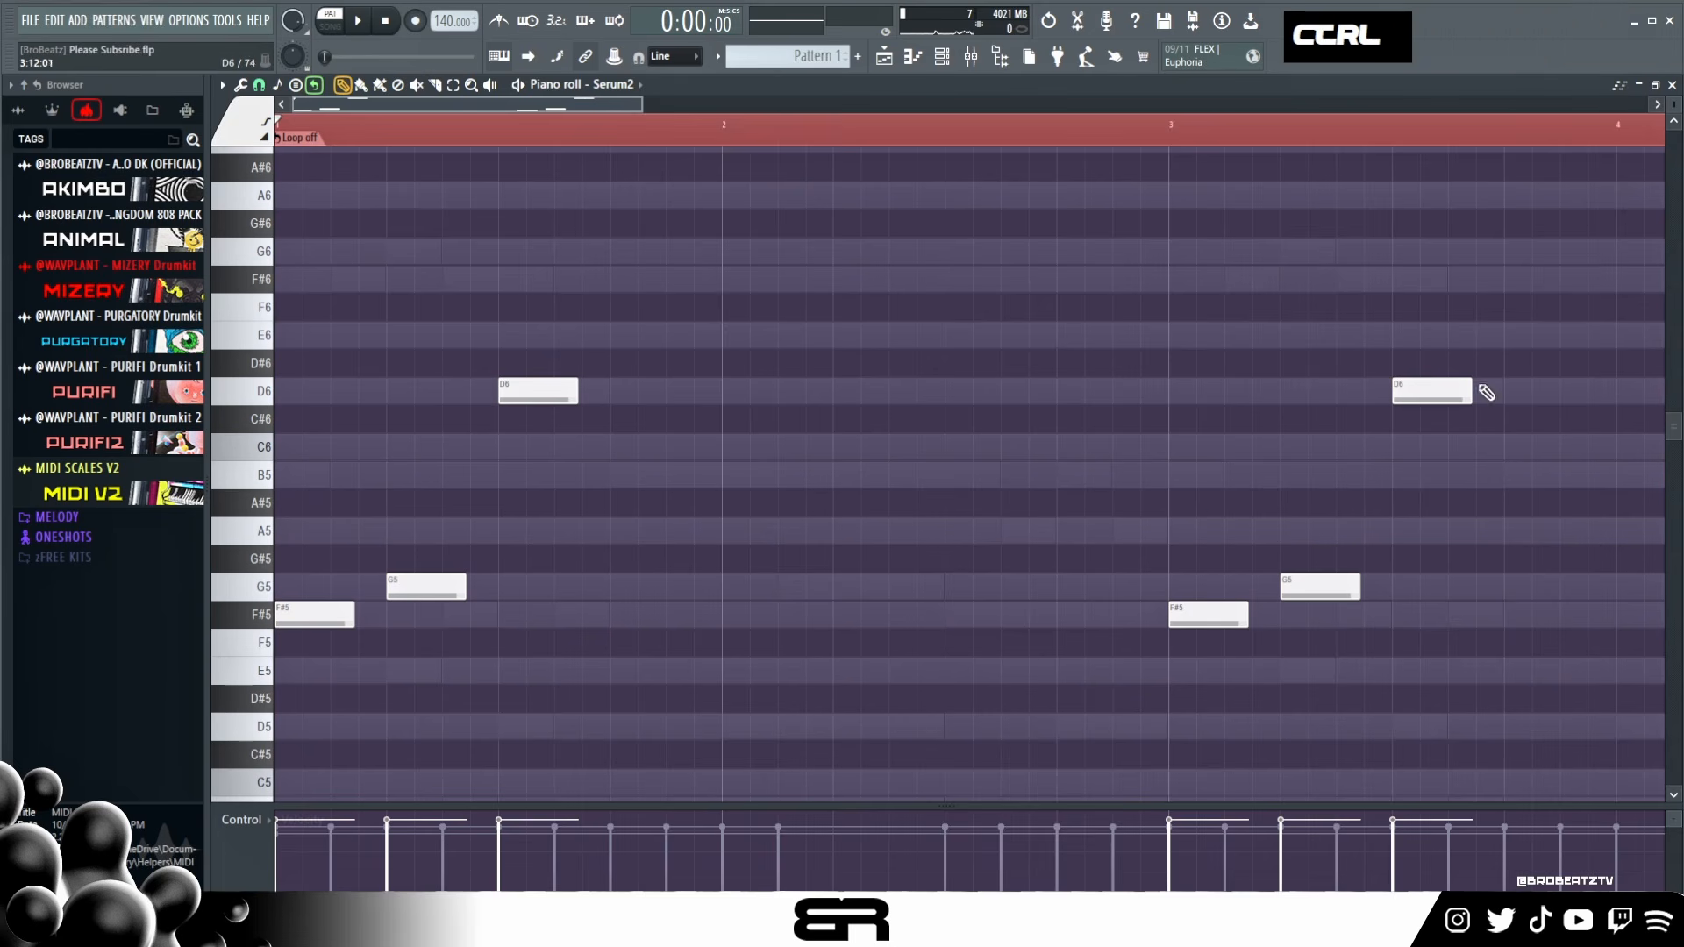
- Transpose the copied bar 3 phrase up three semitones, with its second note on B5 and its third on D6
left_click_drag(1485, 386, 1207, 708, "ctrl")
key("shift+Up")
key("shift+Up")
key("shift+Up")
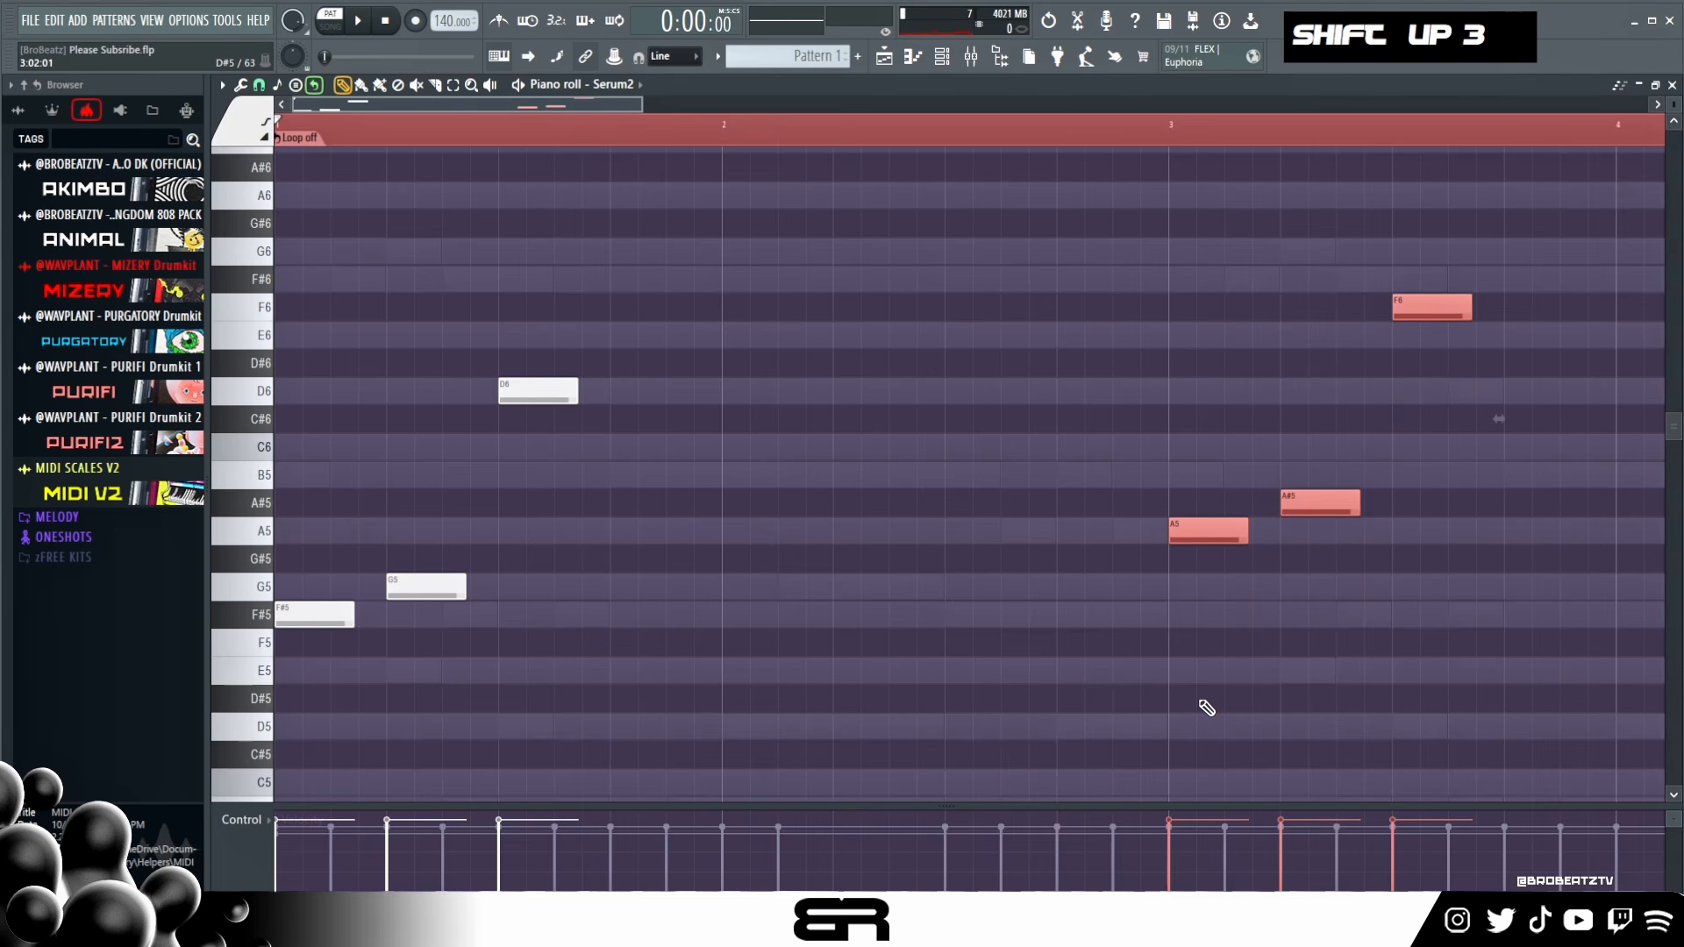
right_click(1342, 532)
left_click_drag(1341, 504, 1342, 476)
left_click_drag(1412, 312, 1412, 396)
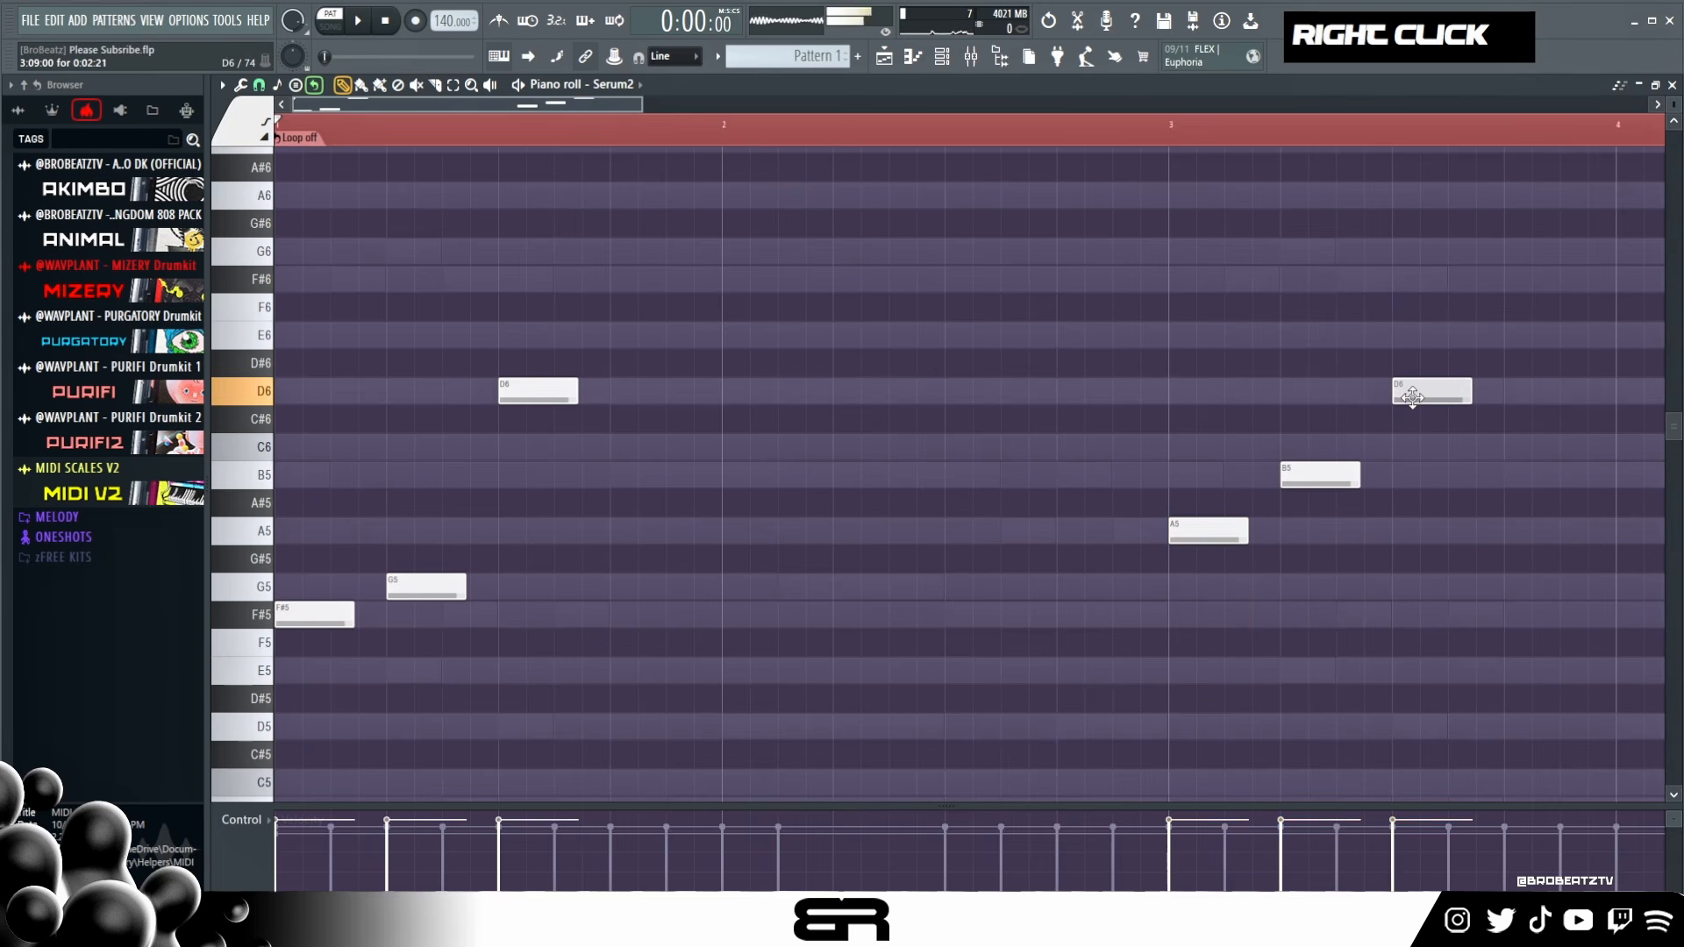
- Play back the pattern with the revised bar 3 phrase
key("space")
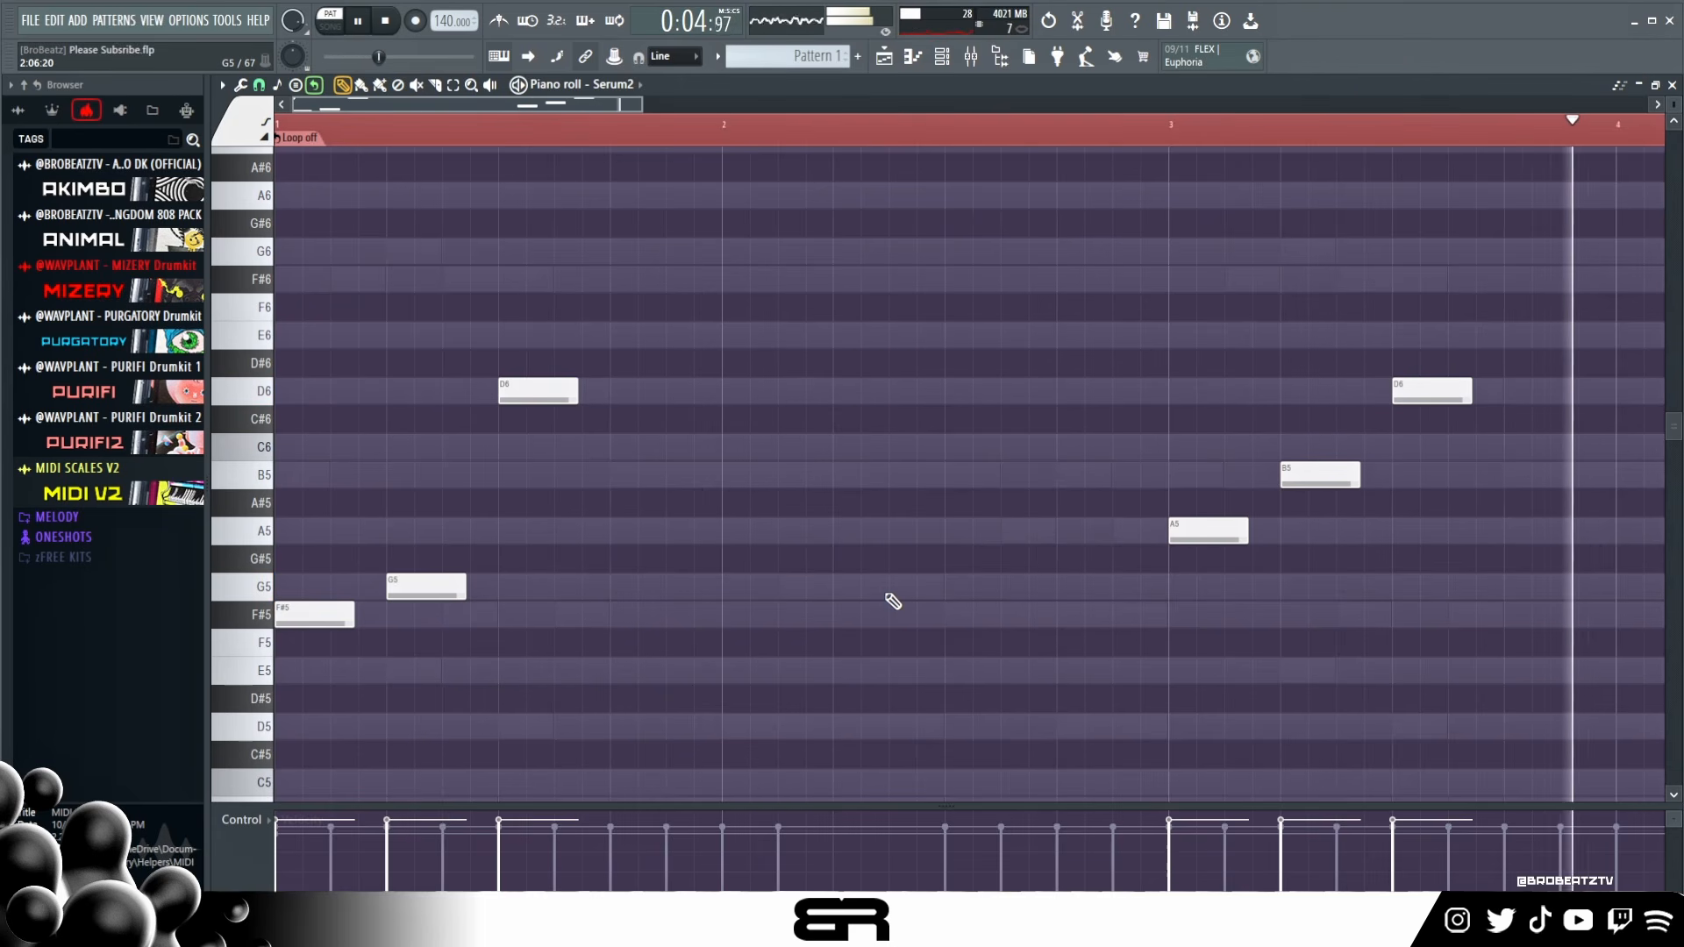
key("space")
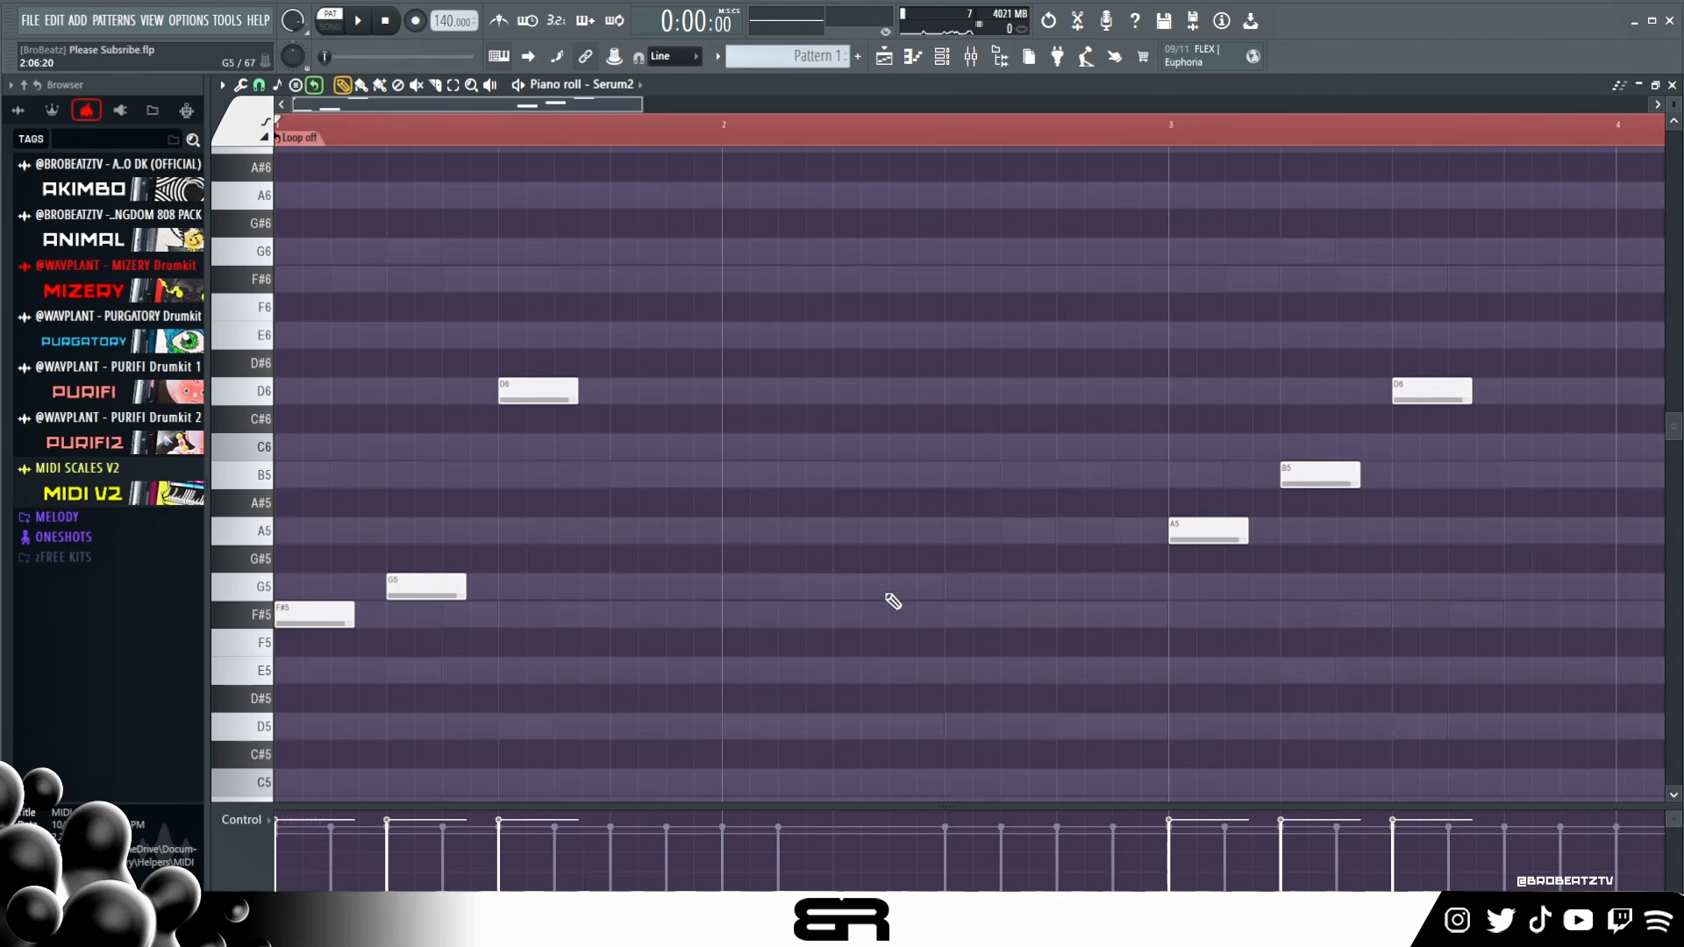
left_click(1405, 531)
right_click(1407, 530)
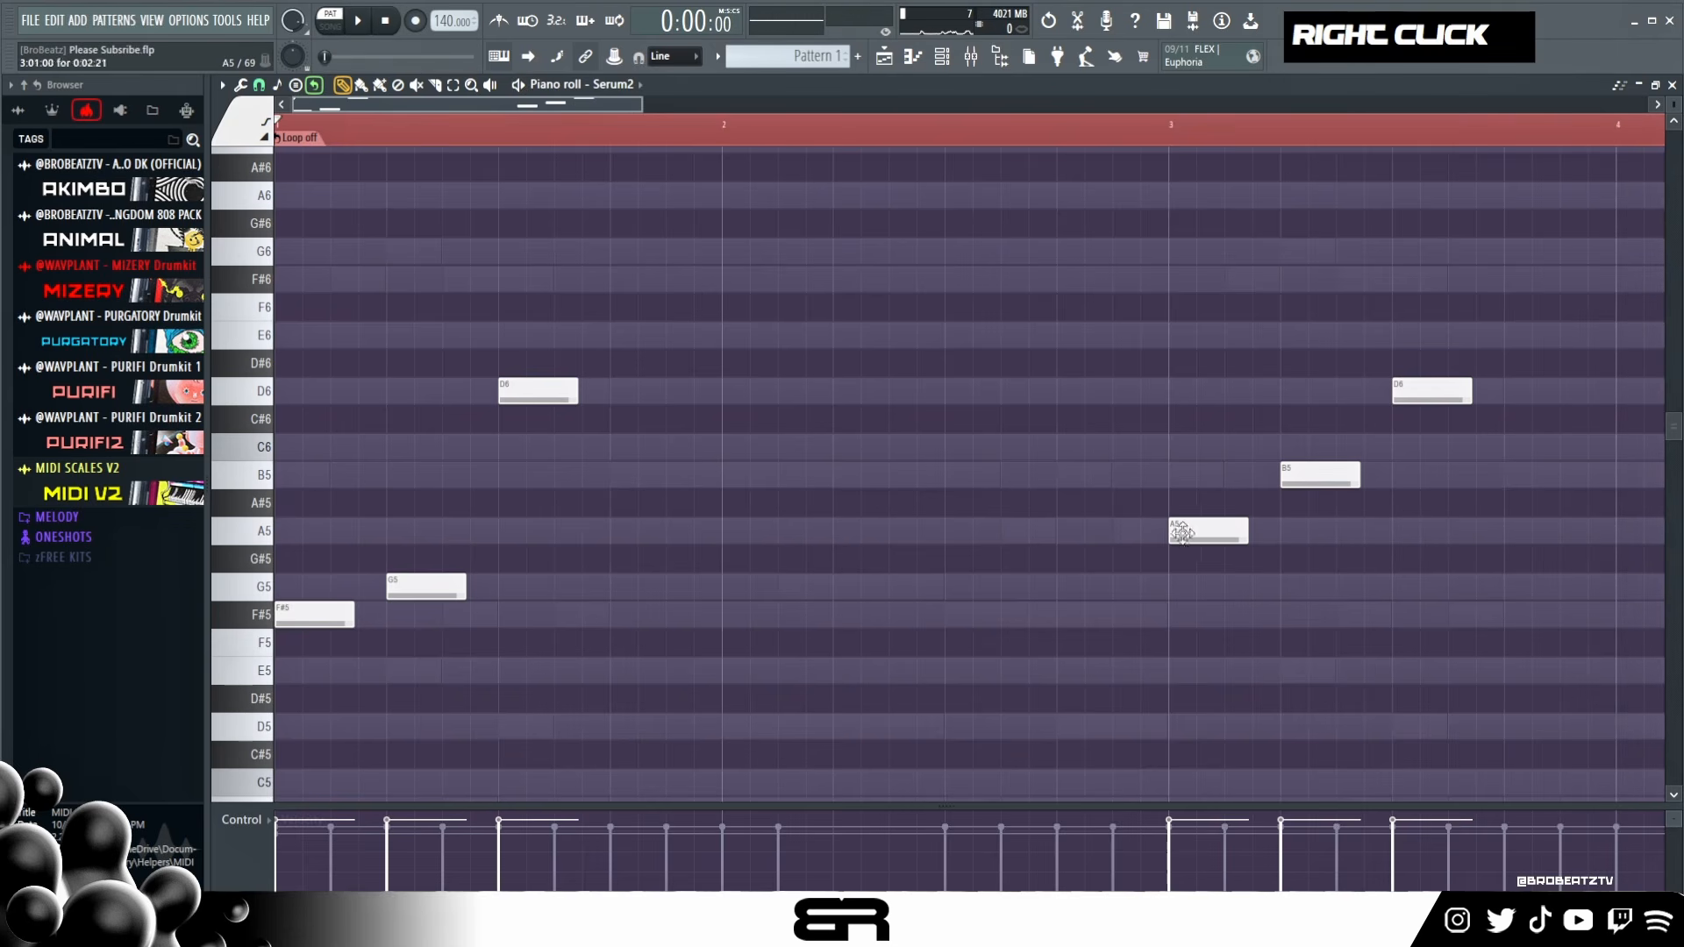
double_click(529, 142)
- Open the EZkeys 2 instrument, audition its piano sound with a few notes, and close it
key("F6")
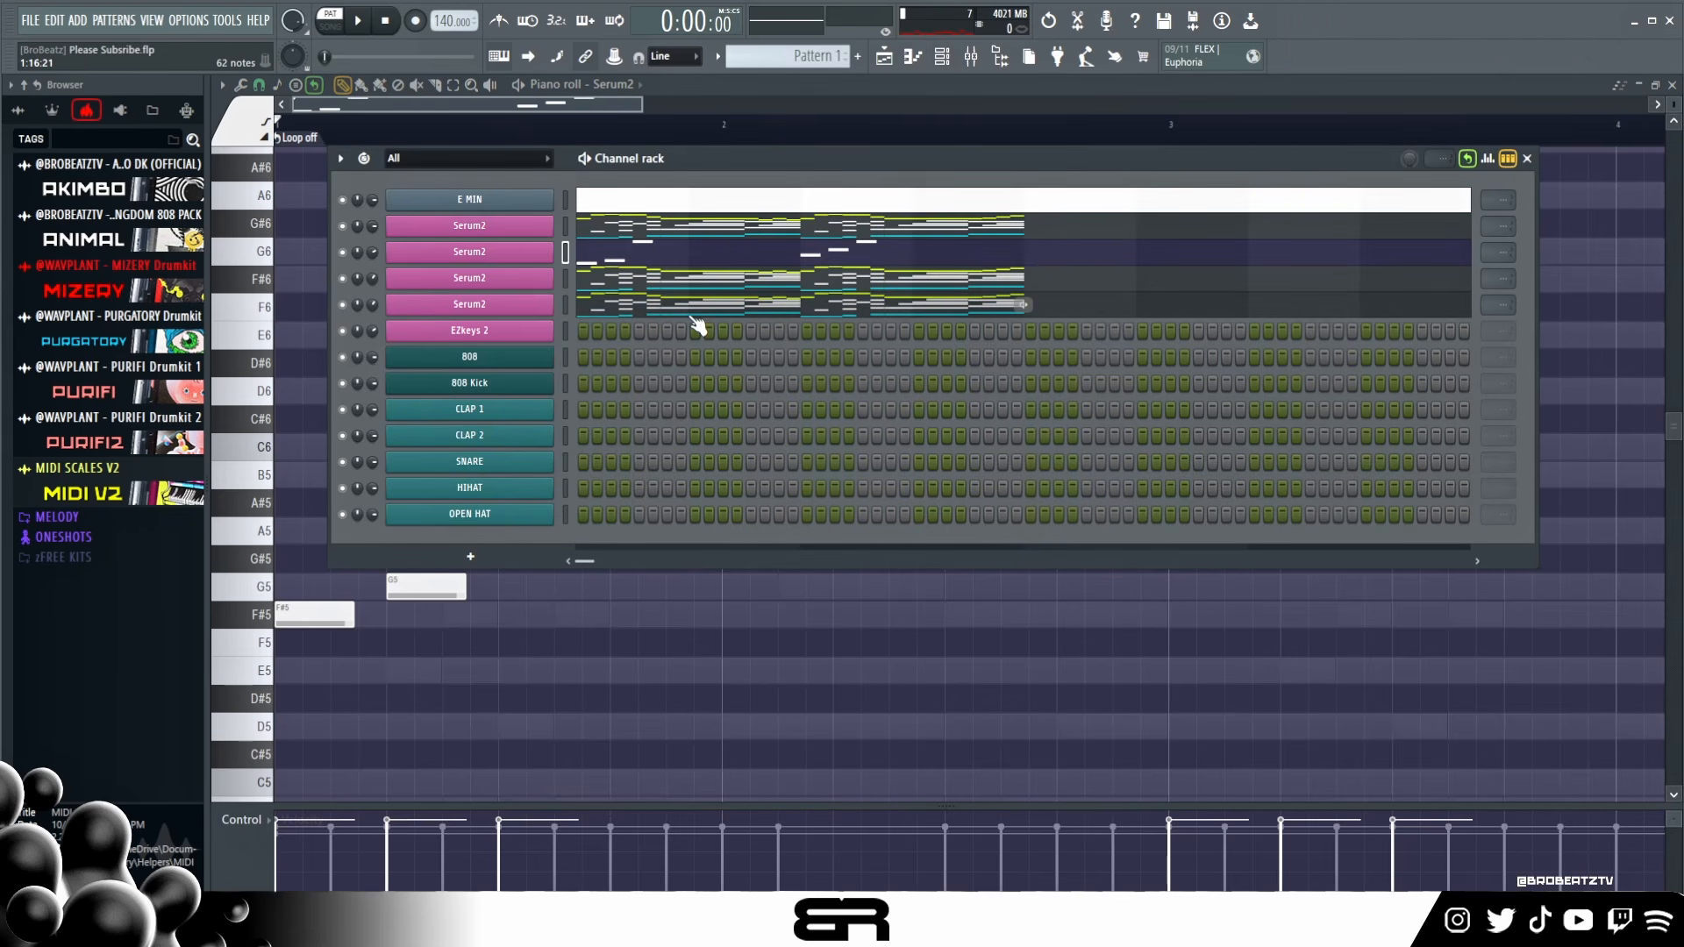
left_click(500, 333)
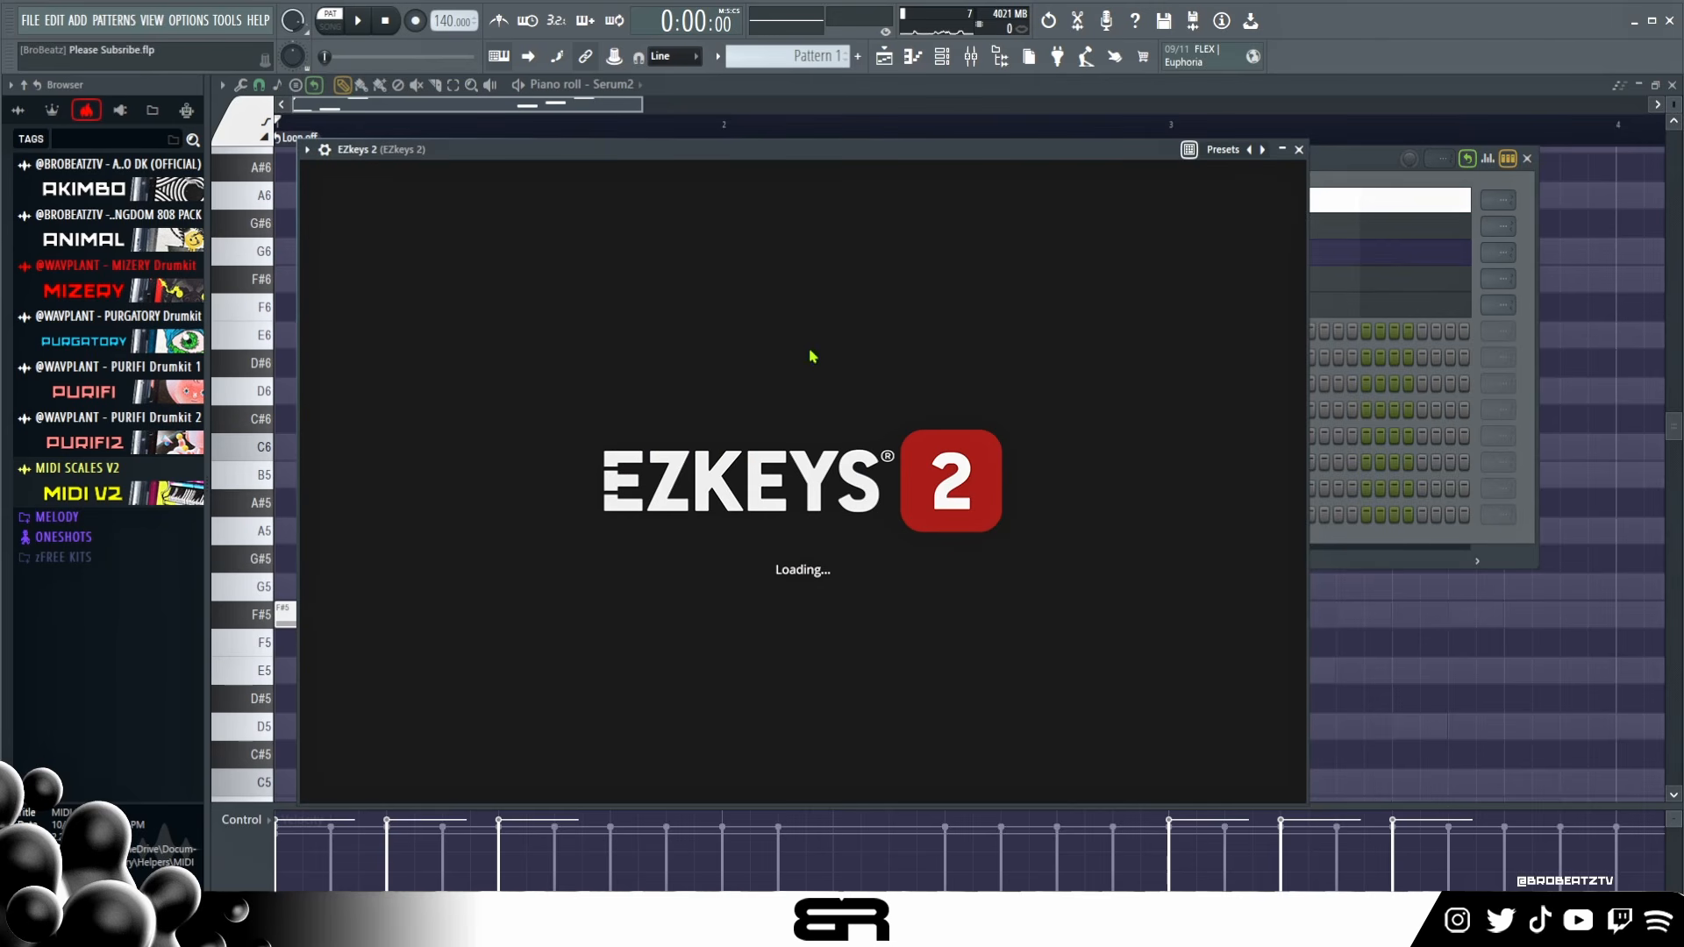
key("r")
key("h")
key("r")
key("h")
key("r")
key("h")
key("r")
key("j")
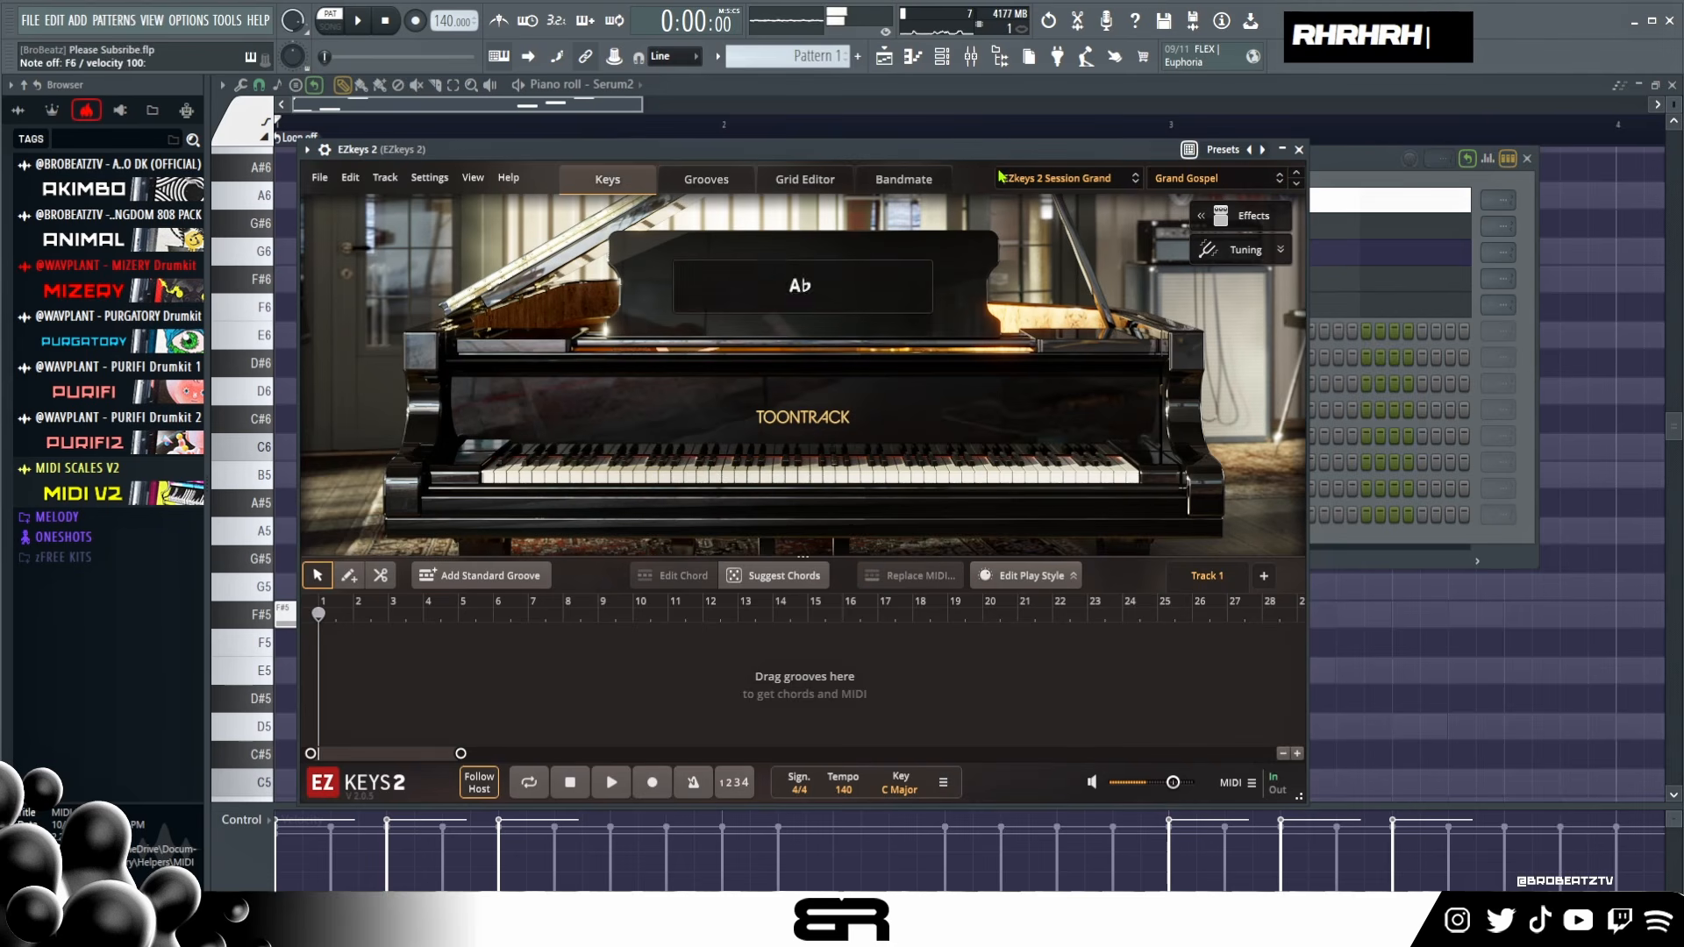
key("e")
key("t")
key("j")
key("r")
key("c")
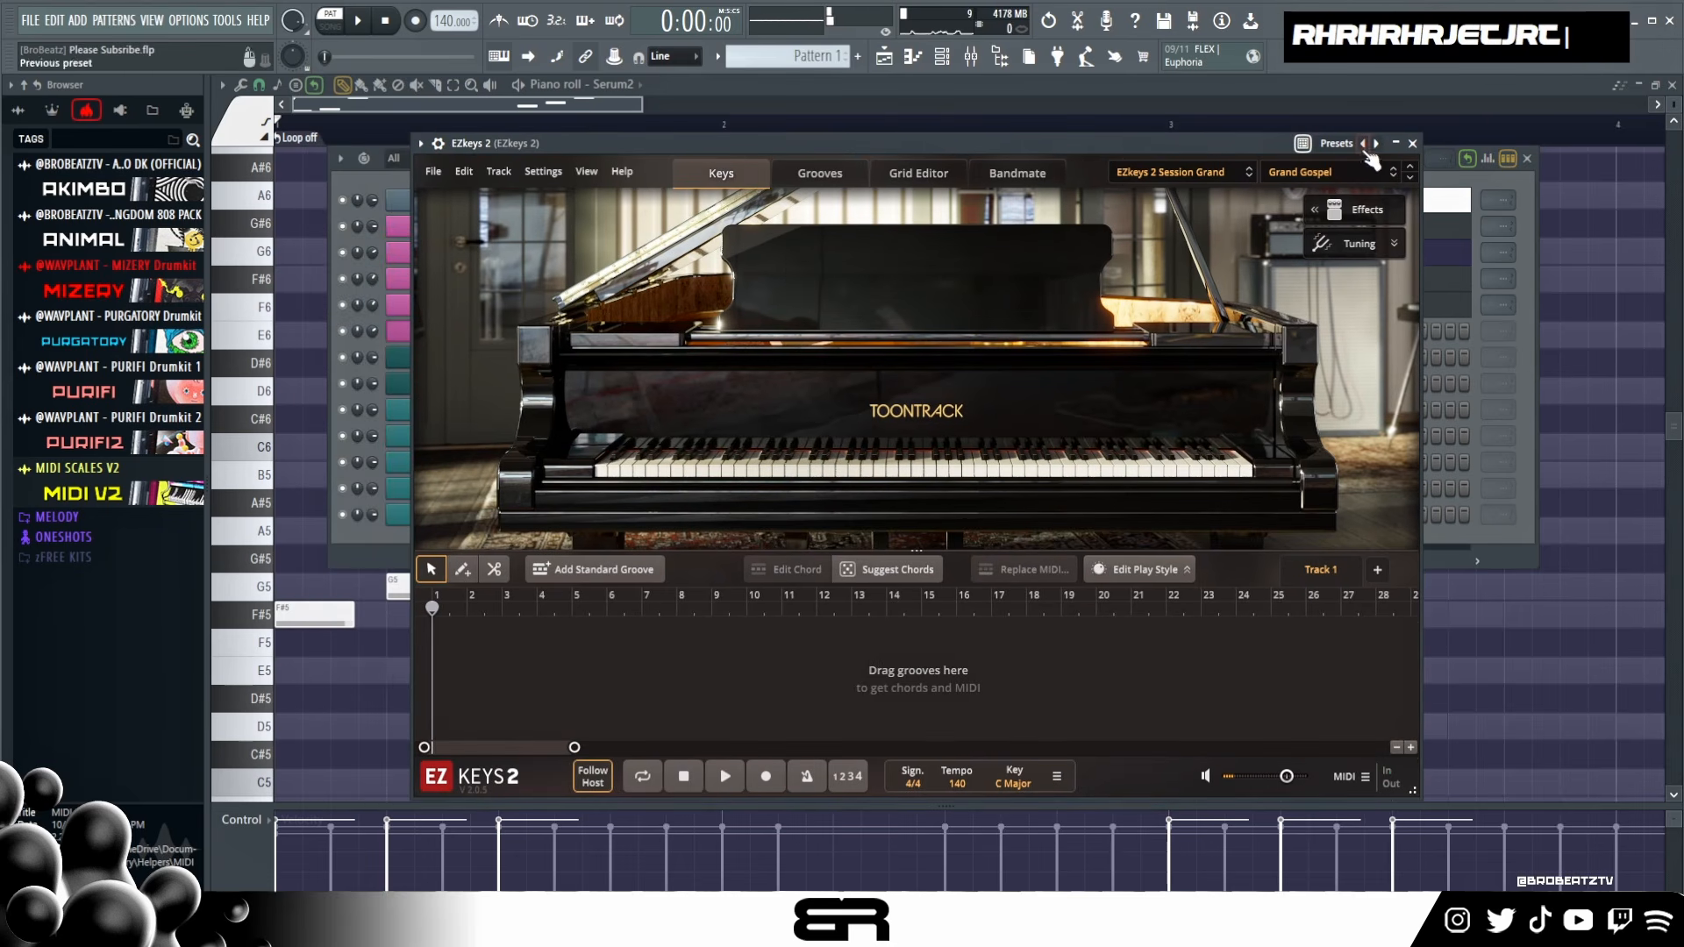
left_click(1412, 143)
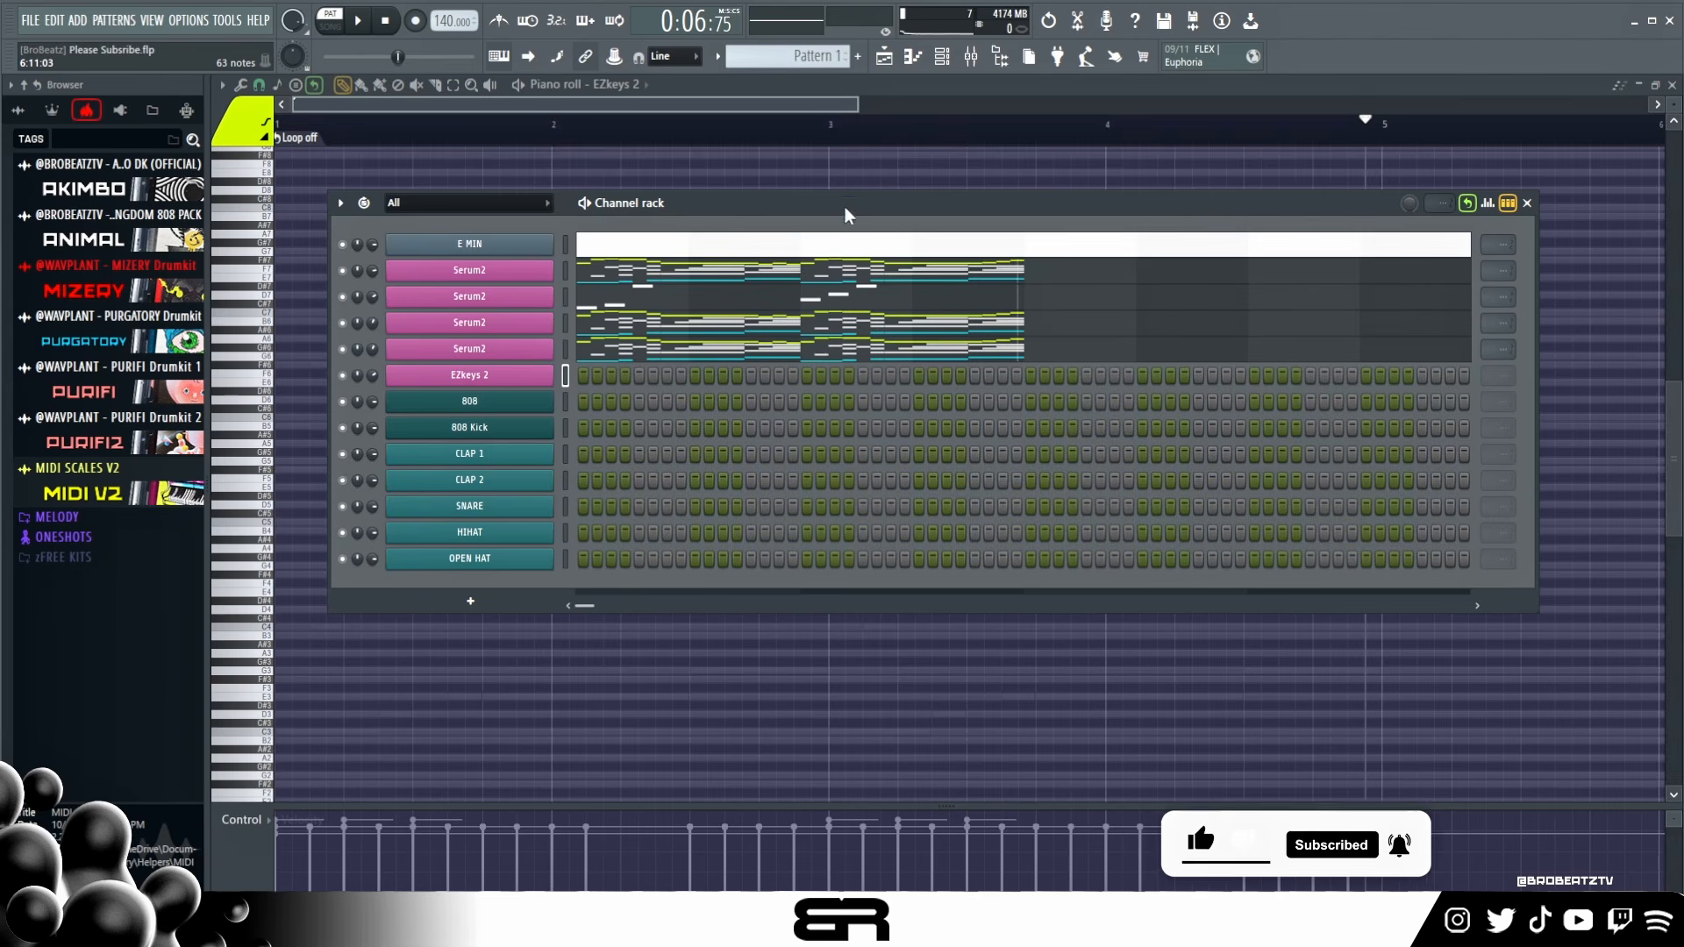
- Play the layered Serum2 channels from the start of the pattern
key("space")
key("space")
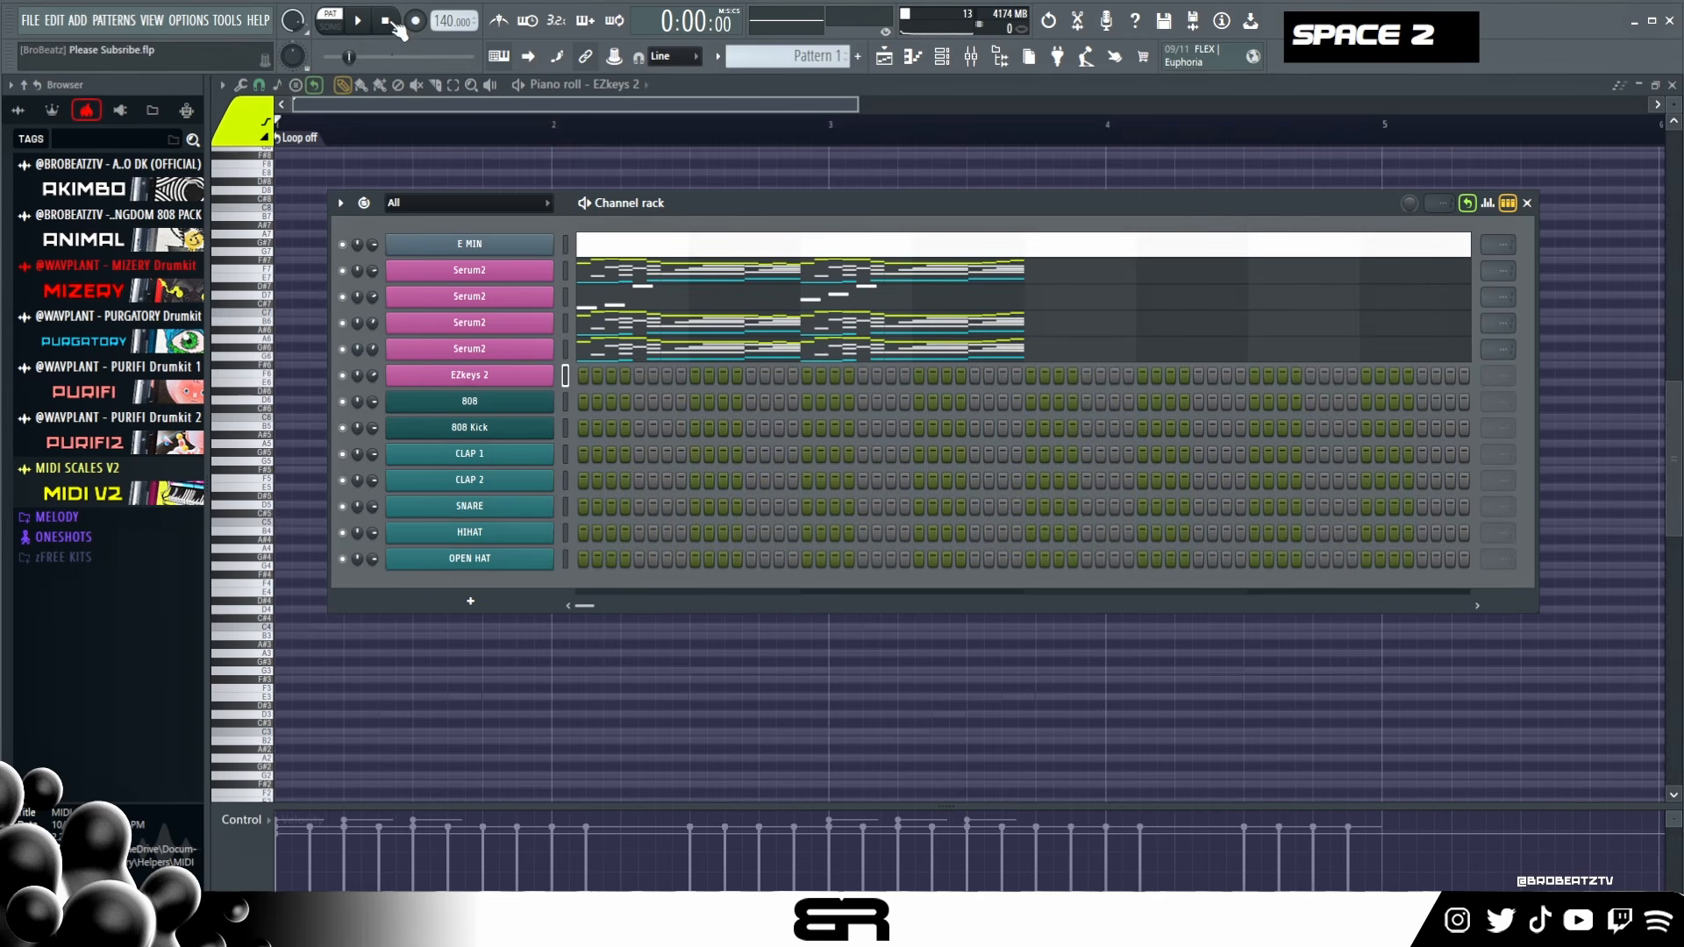
key("space")
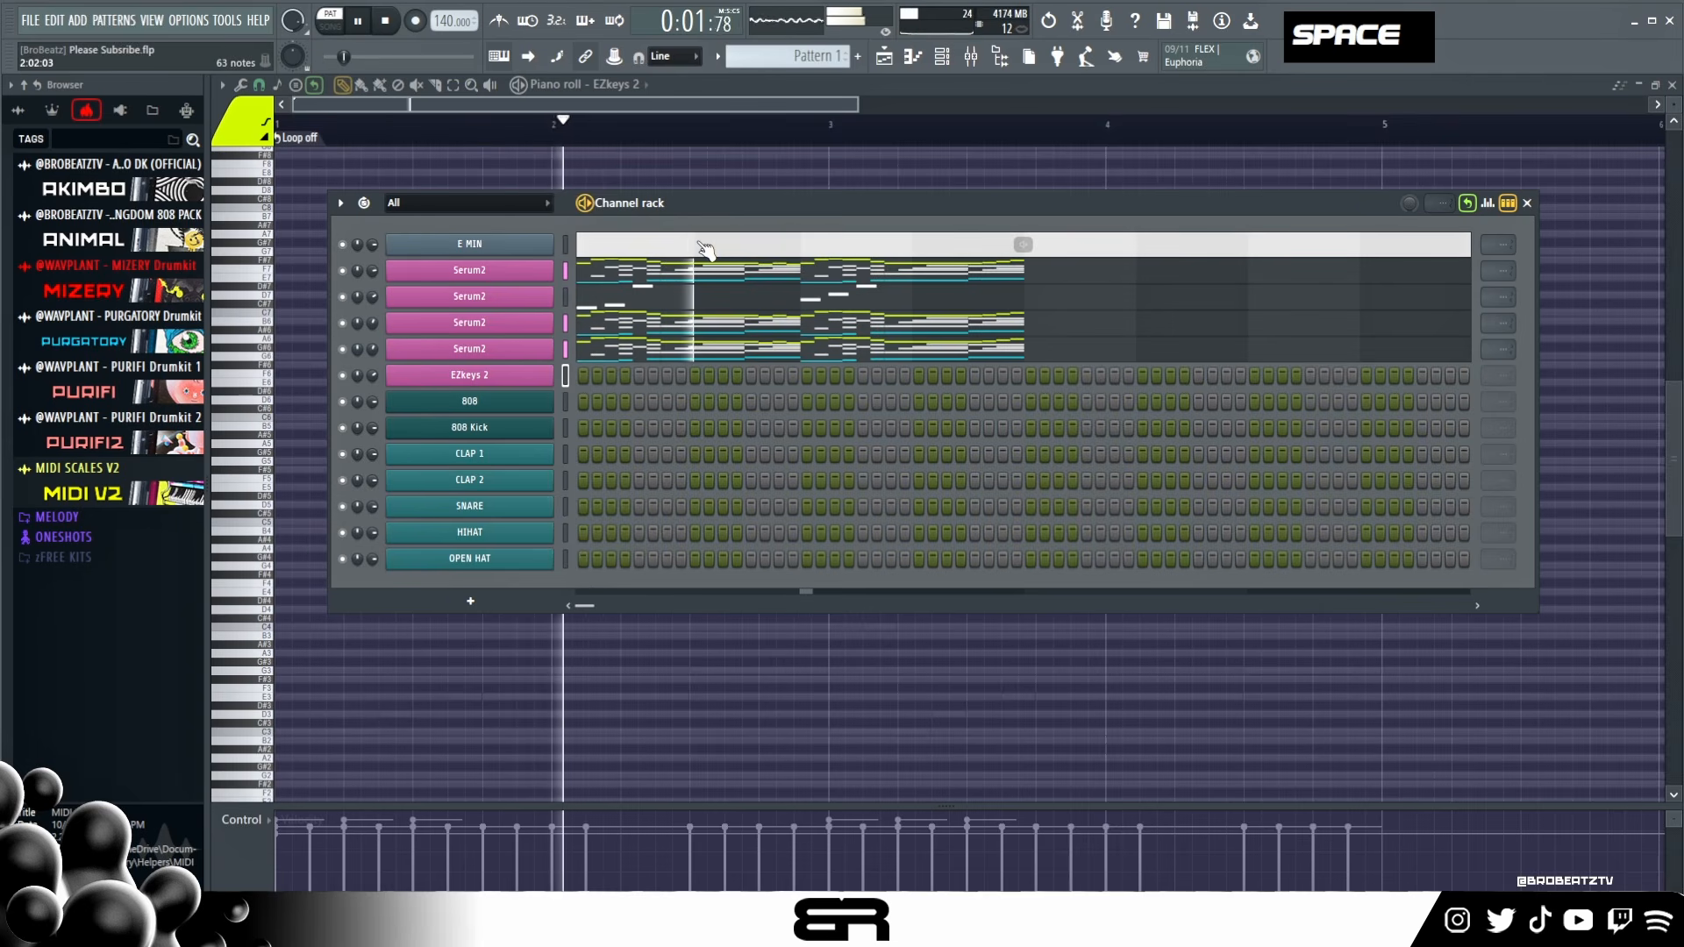
key("space")
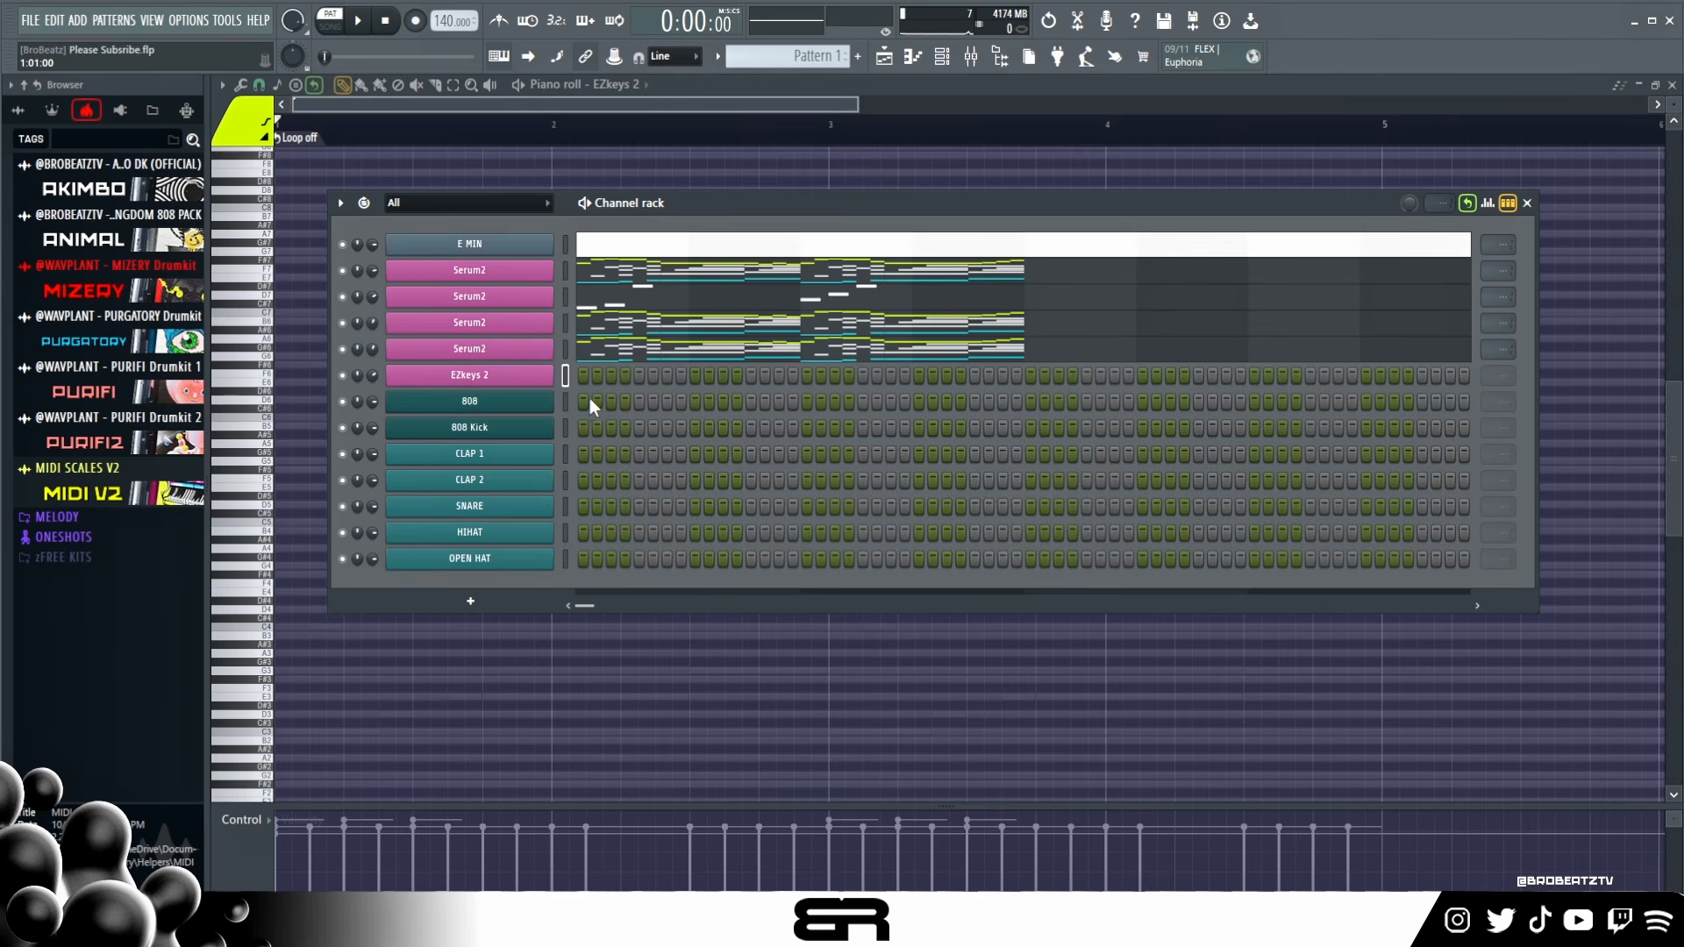
- Copy the notes of the fourth Serum2 channel and audition the EZkeys 2 piano
right_click(518, 349)
left_click(524, 379)
key("e")
key("g")
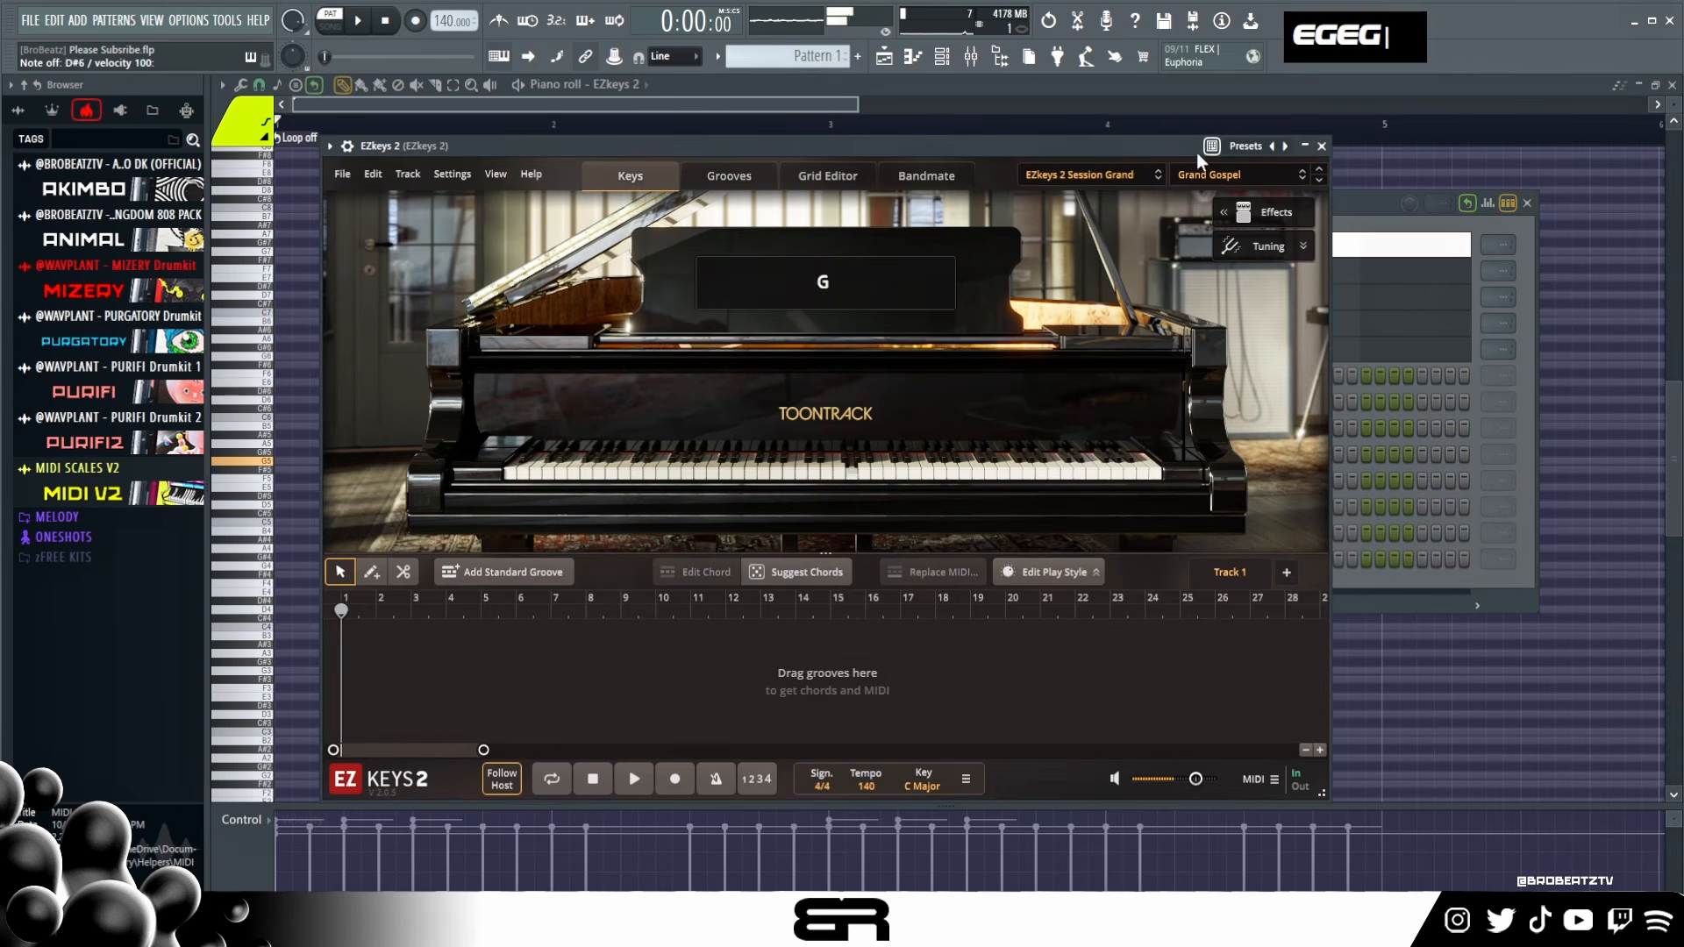
key("e")
key("g")
key("e")
key("g")
left_click(1321, 145)
- Paste the copied melody into the EZkeys 2 channel and open its notes for editing
right_click(472, 377)
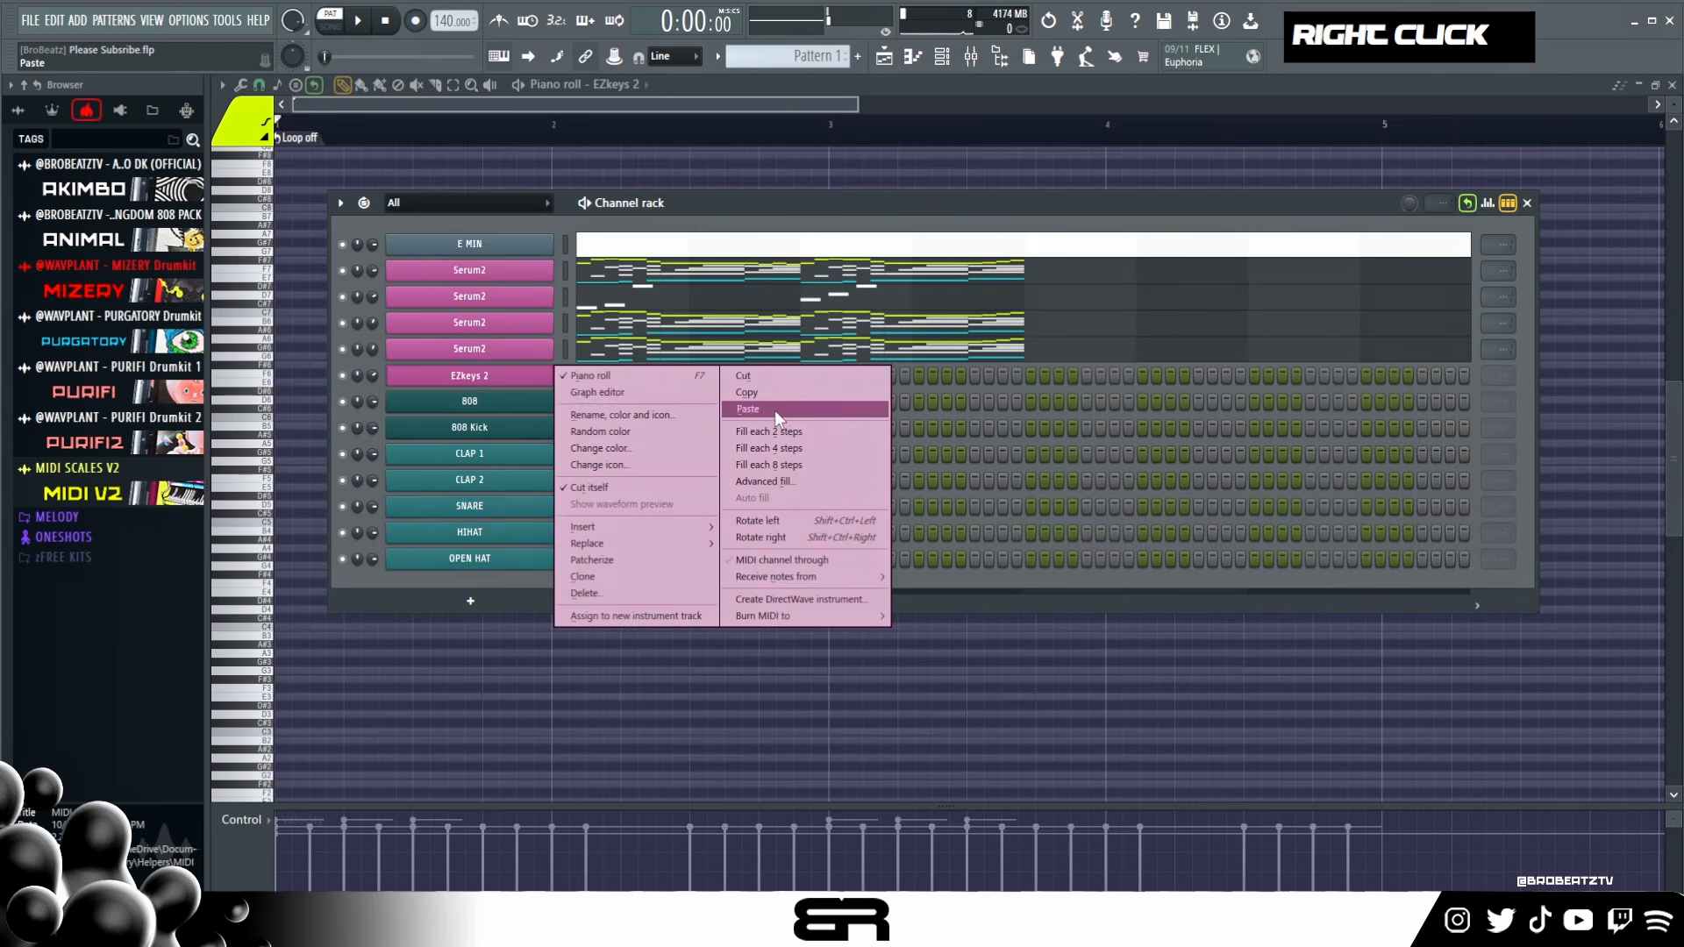
left_click(775, 409)
double_click(650, 387)
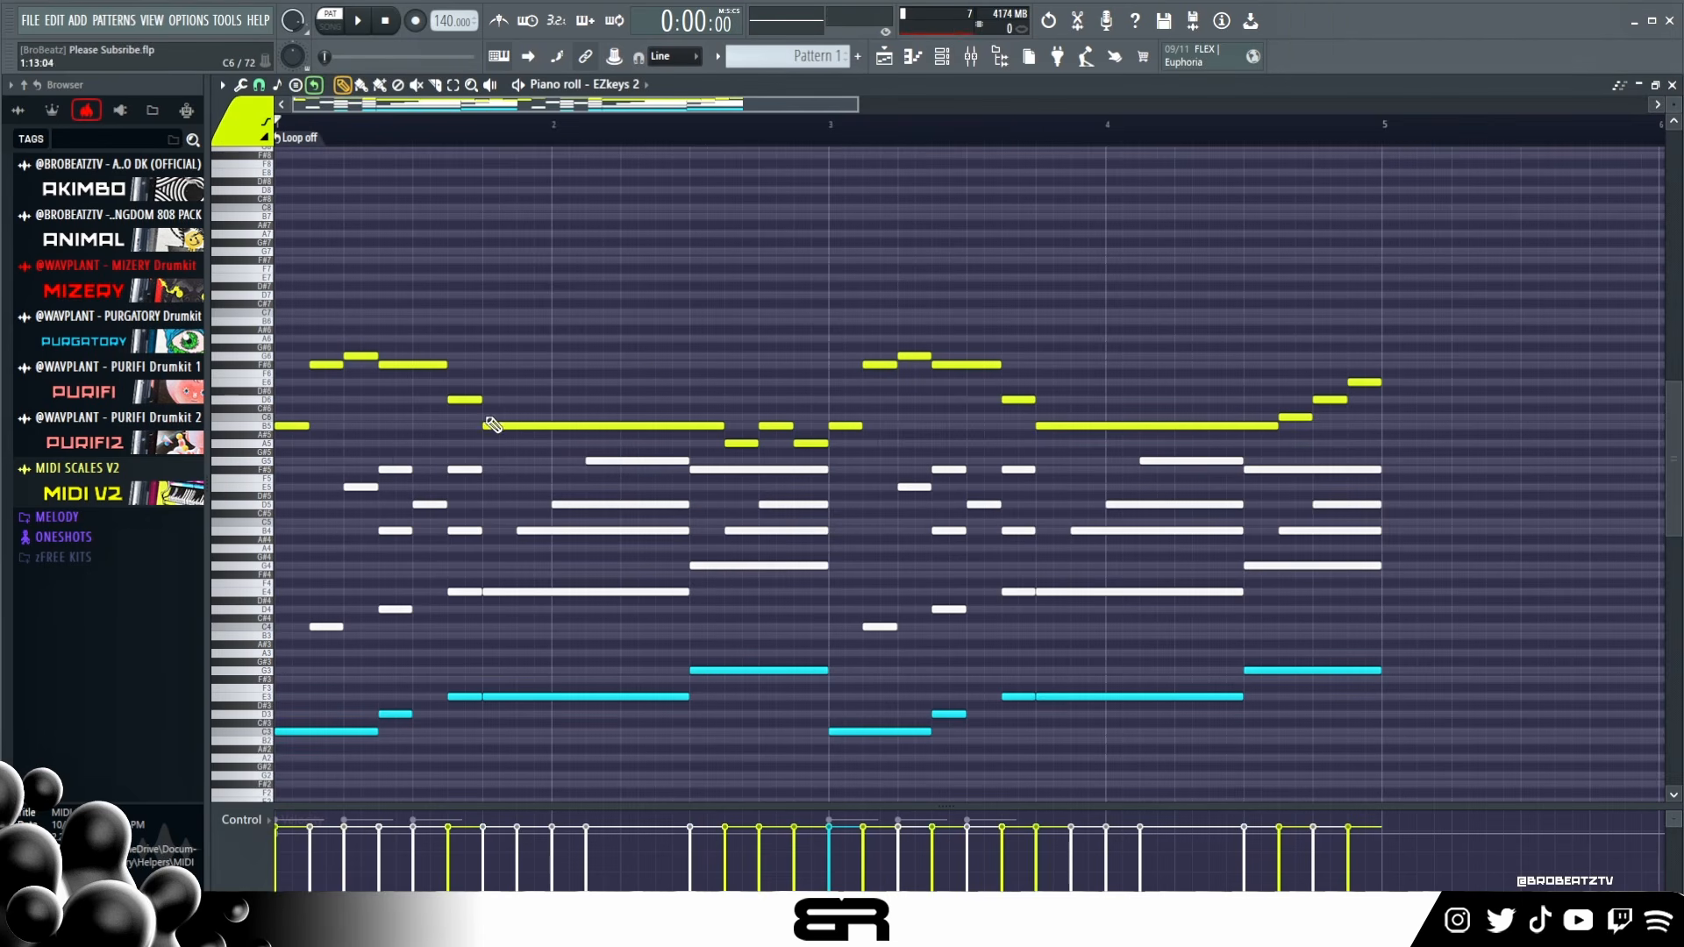
- Try deleting the first five yellow top notes in bar 1 and undo the deletion
right_click(465, 399)
right_click(412, 364)
right_click(360, 355)
right_click(326, 364)
right_click(292, 426)
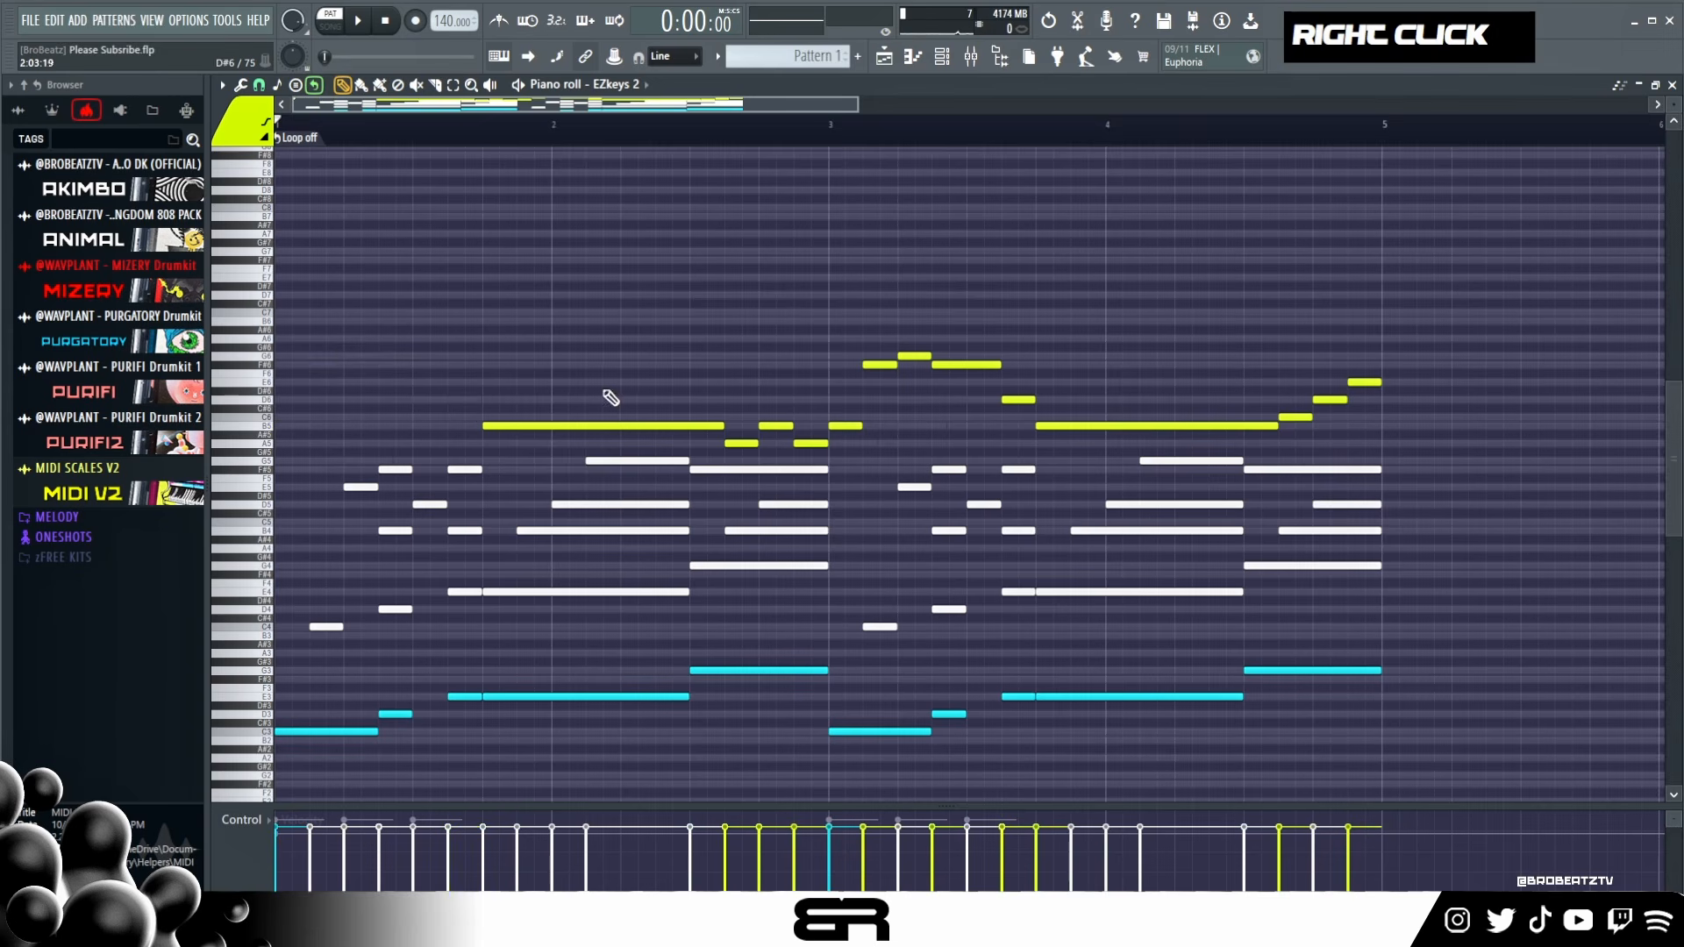
key("ctrl+z")
- Delete the first five yellow top notes in bar 3 of the EZkeys 2 melody
right_click(849, 427)
right_click(880, 364)
right_click(915, 356)
right_click(966, 364)
right_click(1018, 399)
scroll(350, 139, "up", 2)
left_click_drag(300, 447, 1068, 703)
right_click(948, 433)
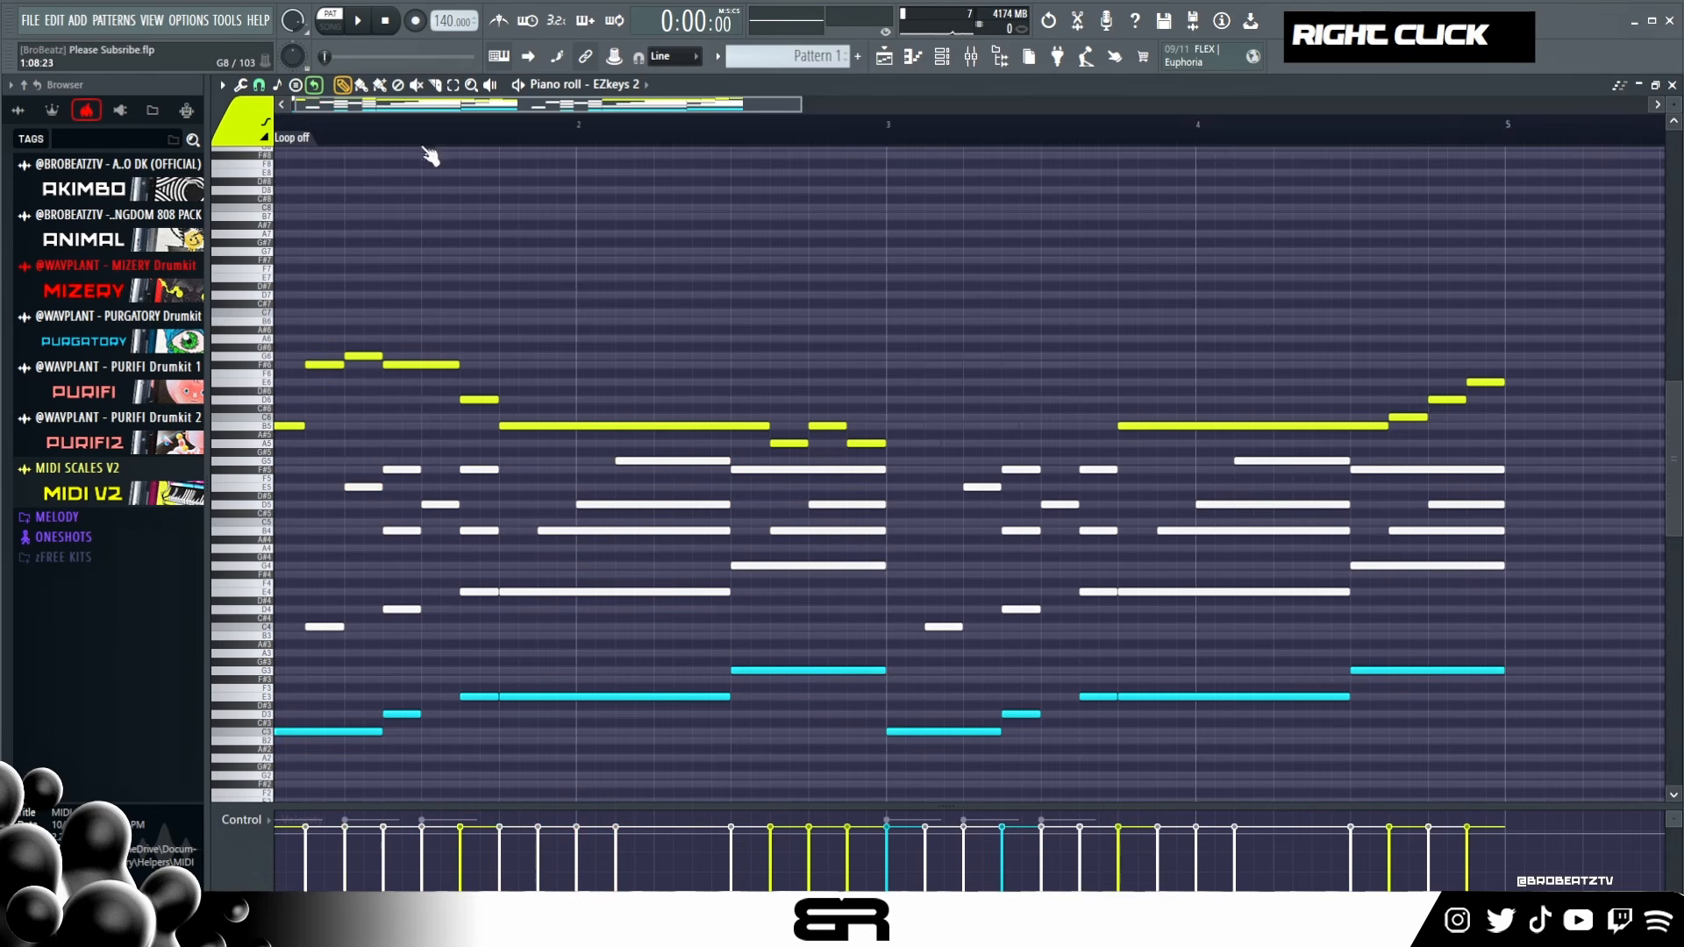
- Raise the first yellow top note of bar 1 by one octave to B6
scroll(429, 156, "up", 3)
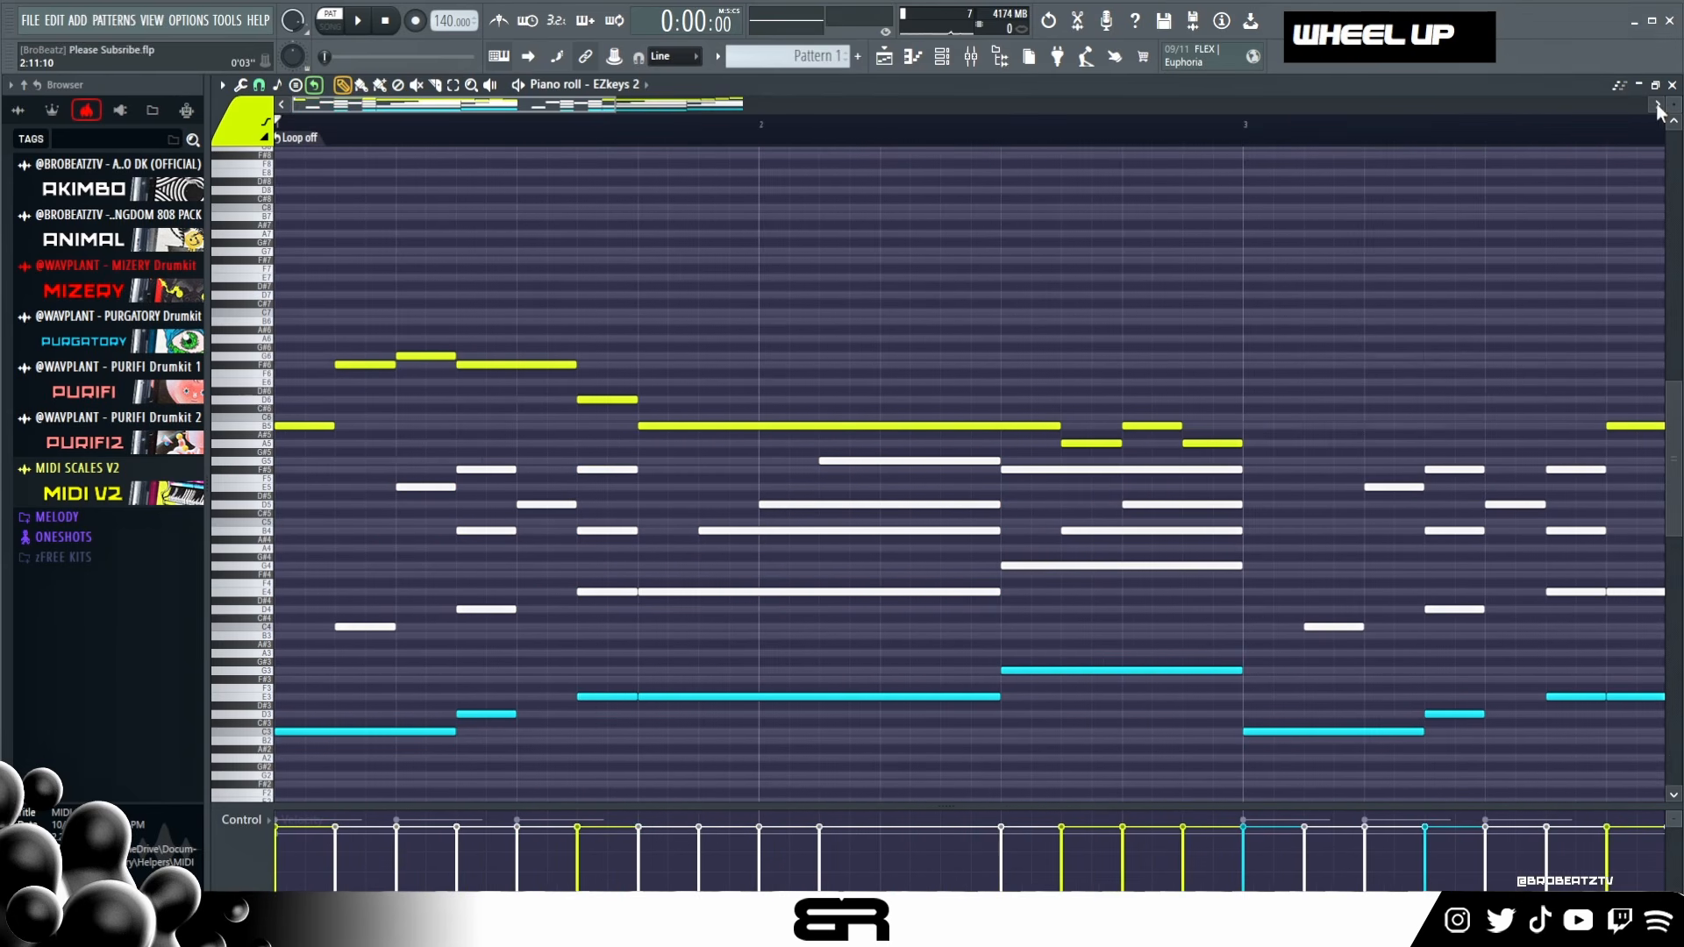
scroll(1660, 112, "up", 3)
scroll(405, 348, "up", 4)
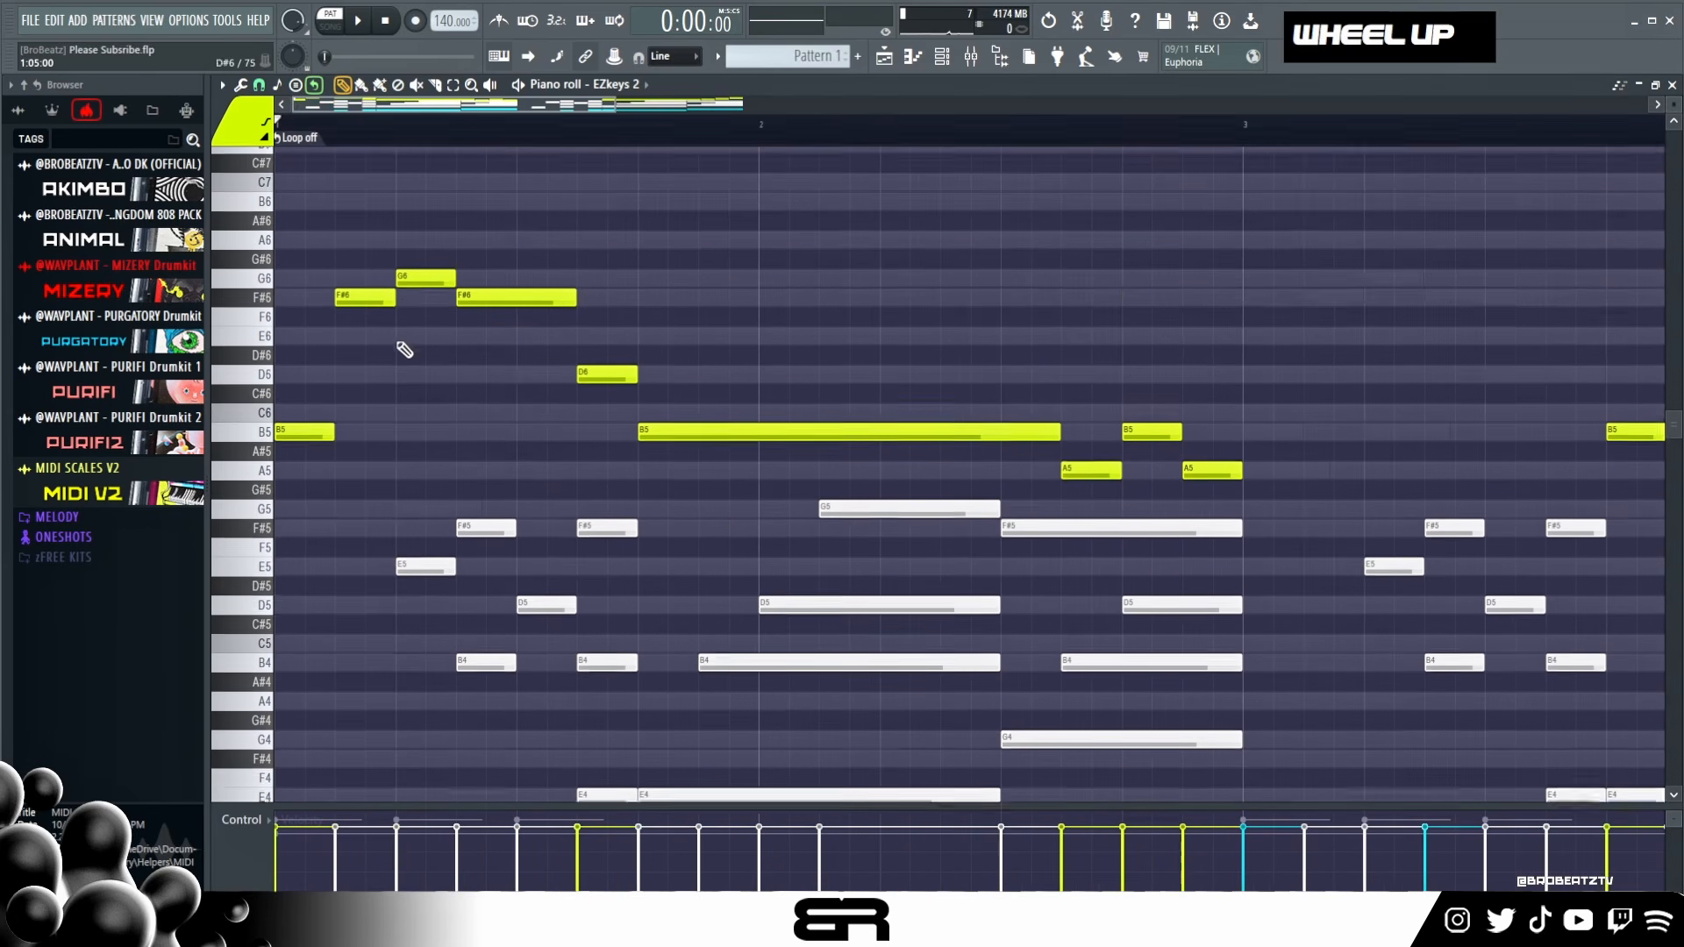
left_click(307, 471, "ctrl")
key("ctrl+Up")
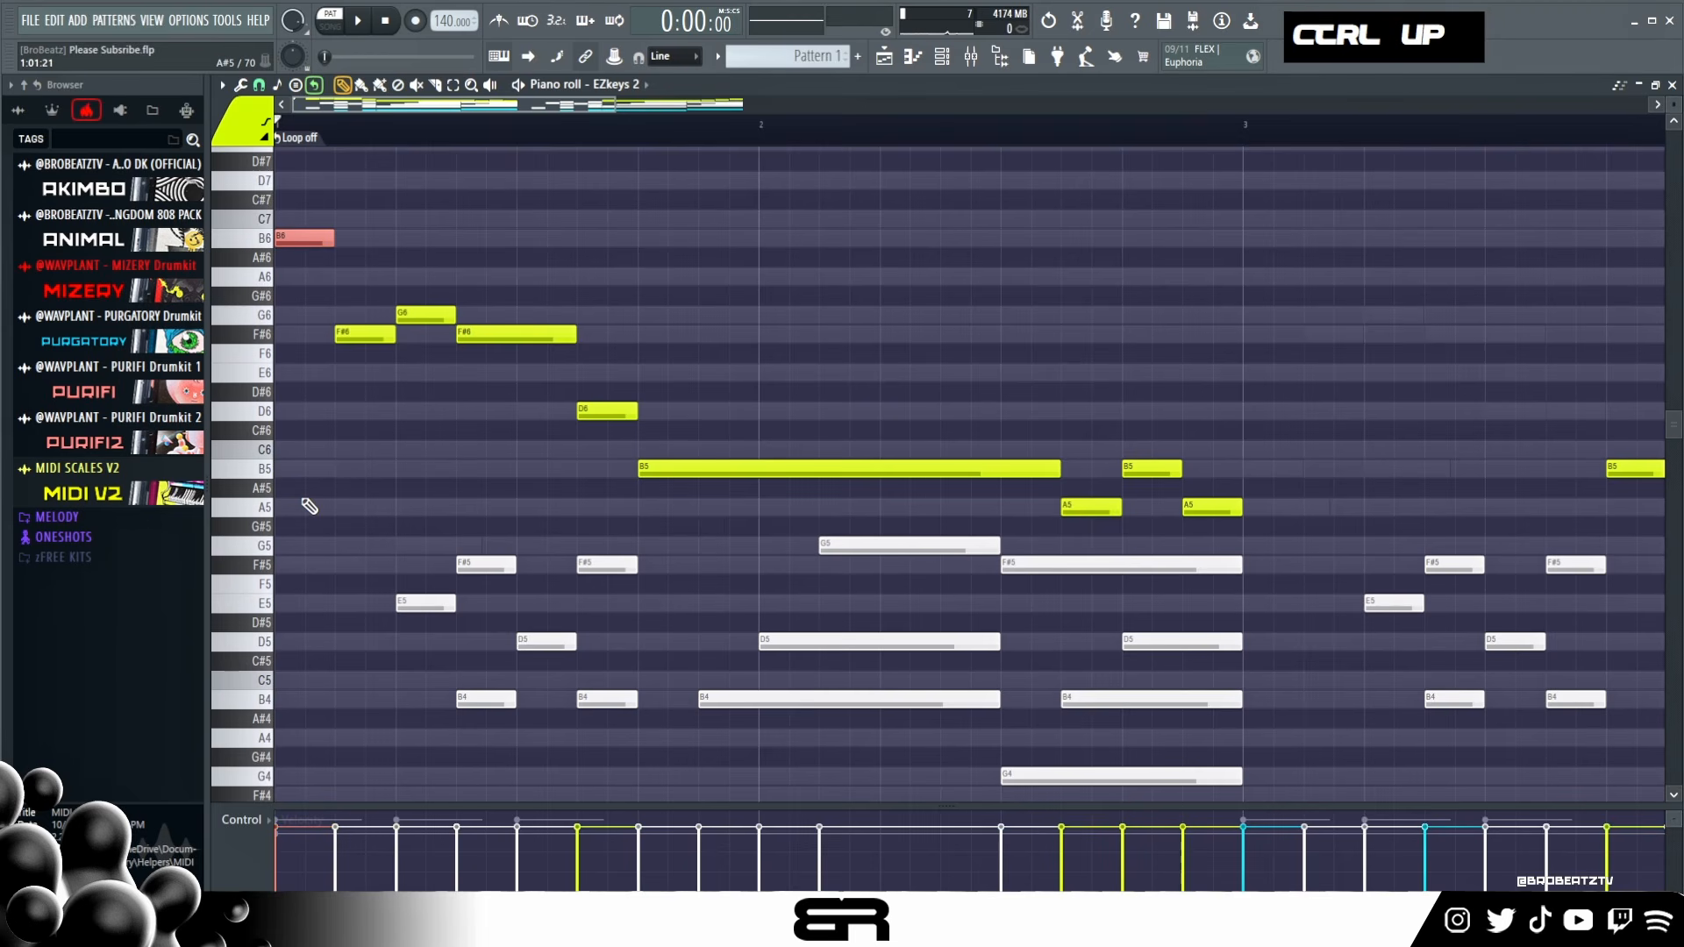
right_click(384, 421)
- Rearrange the top line after B6 into consecutive short G6, F#6 and D6 notes, deleting the long F#6
left_click(361, 330)
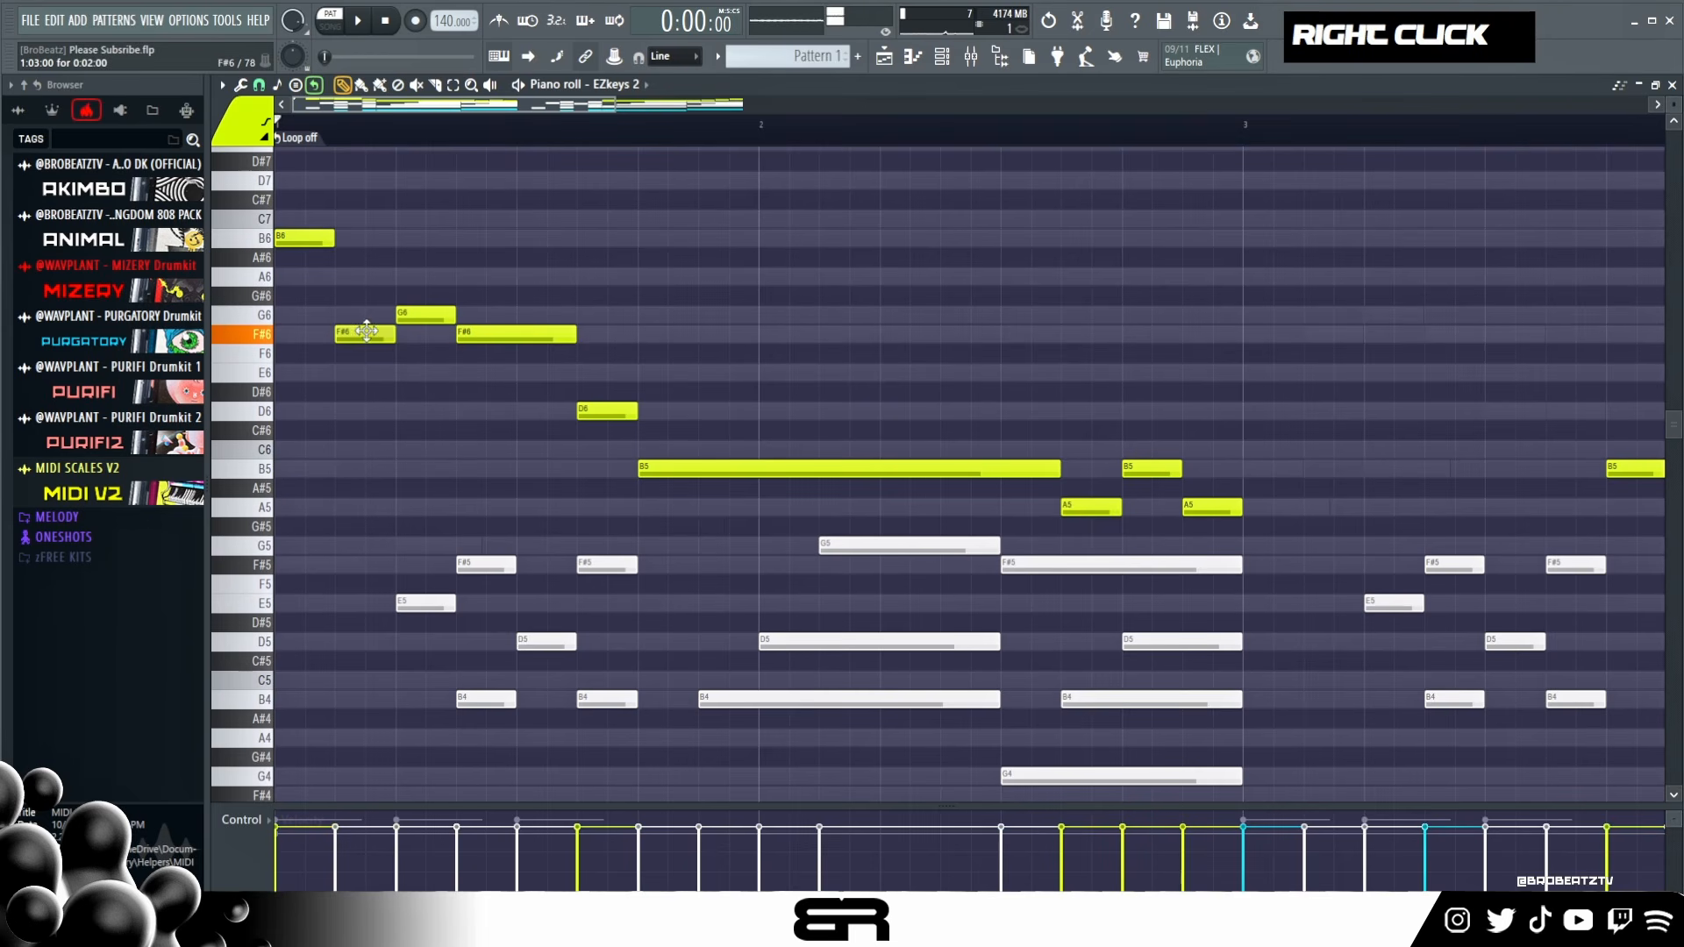
left_click_drag(355, 334, 415, 336)
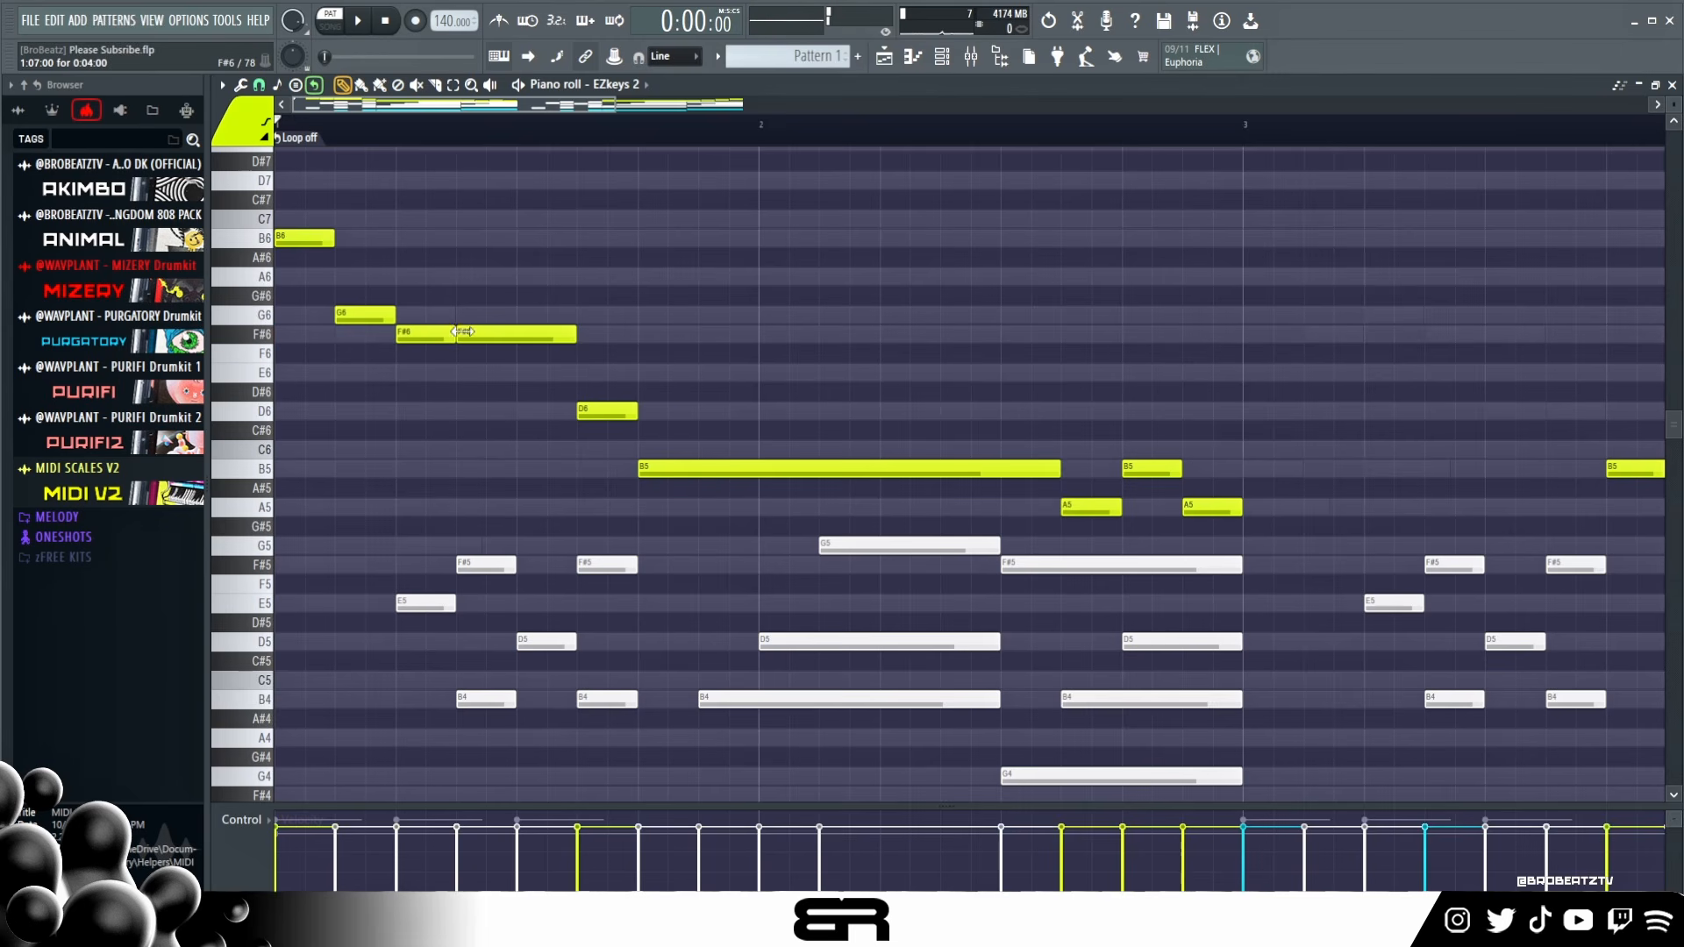
right_click(548, 334)
left_click_drag(597, 411, 478, 409)
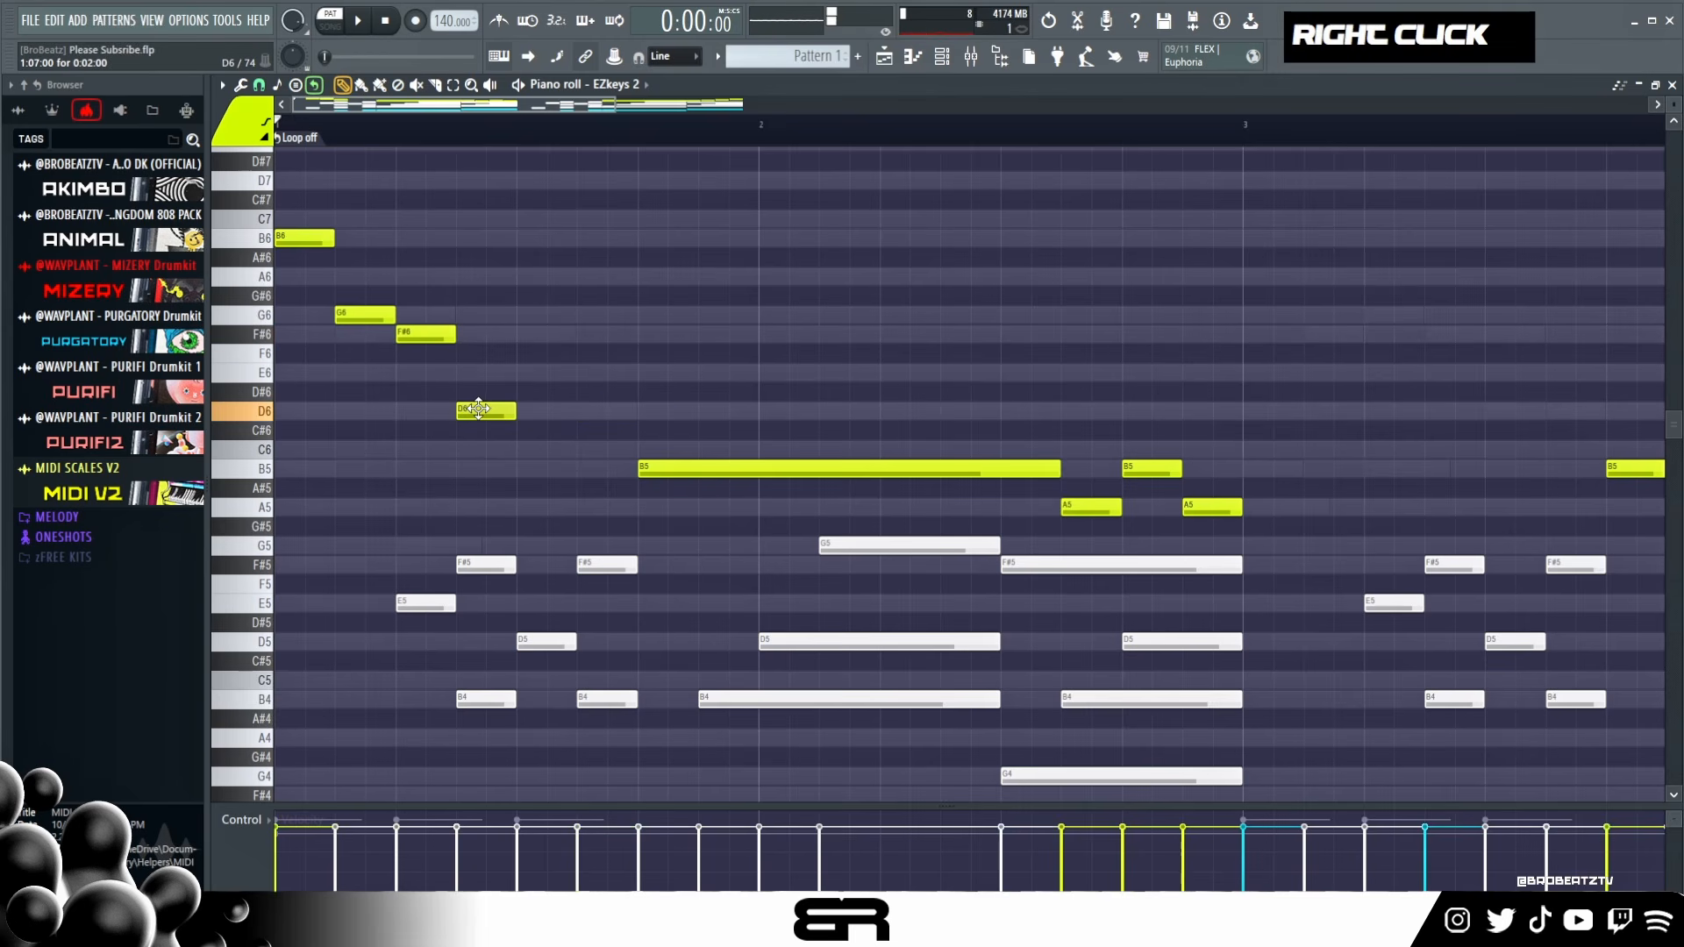
- Raise the four opening top notes by one octave and adjust their velocity while playing the phrase
left_click_drag(509, 451, 284, 226)
key("ctrl+Up")
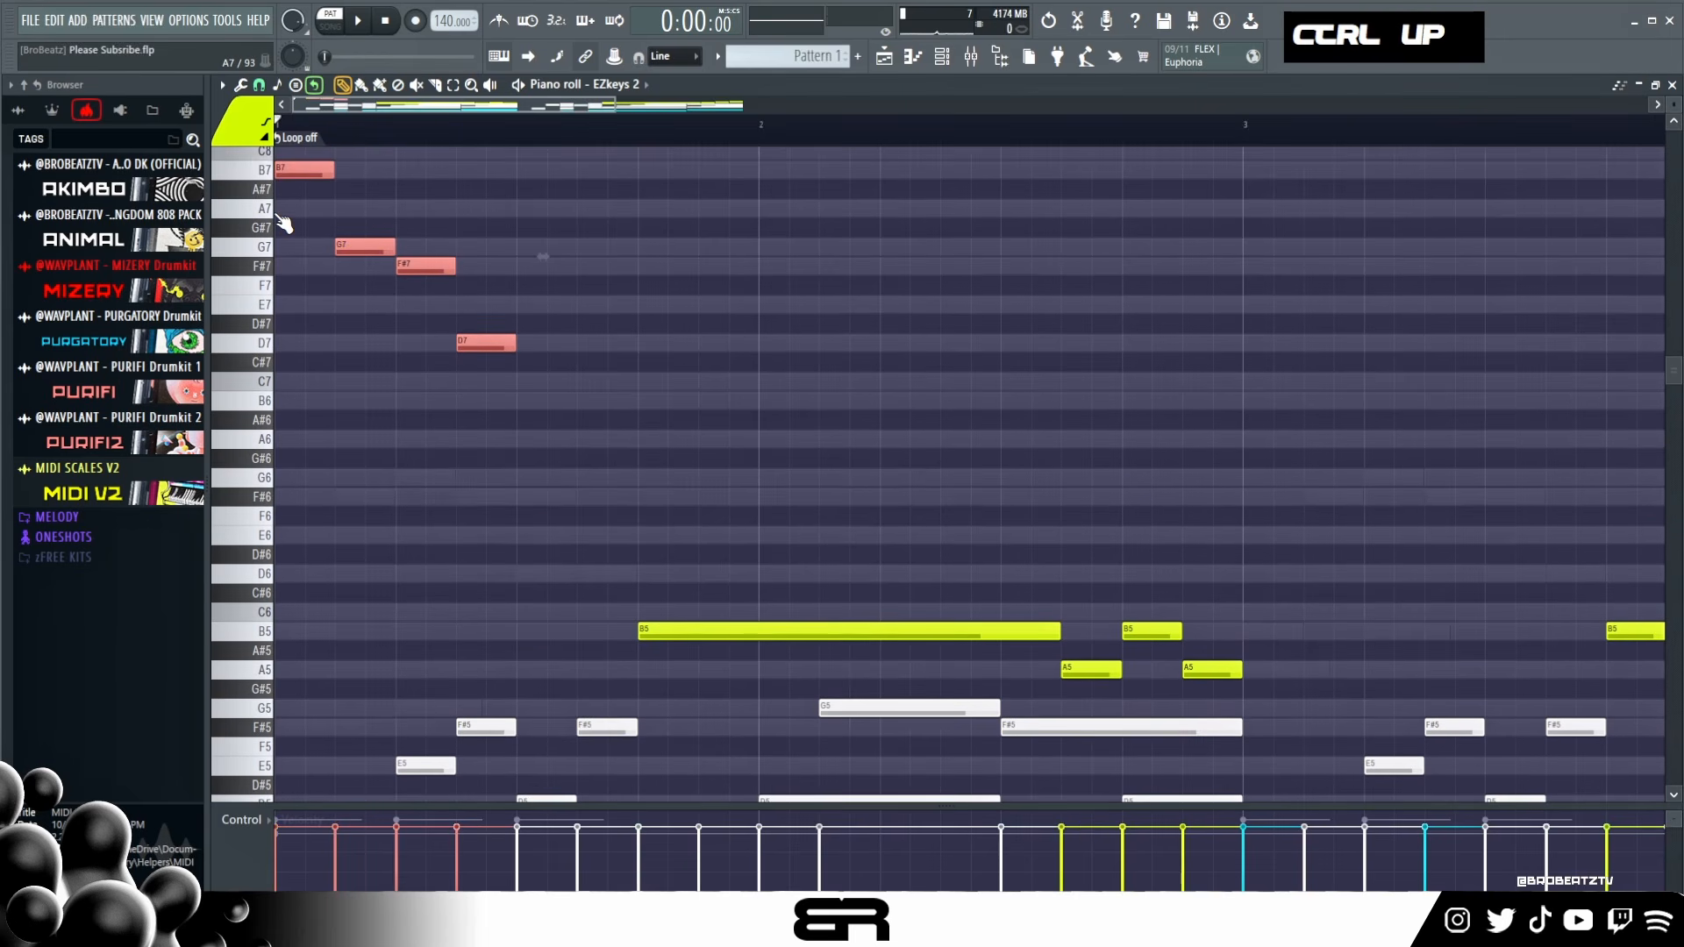
key("space")
scroll(637, 411, "up", 2)
key("space")
scroll(637, 411, "up", 6)
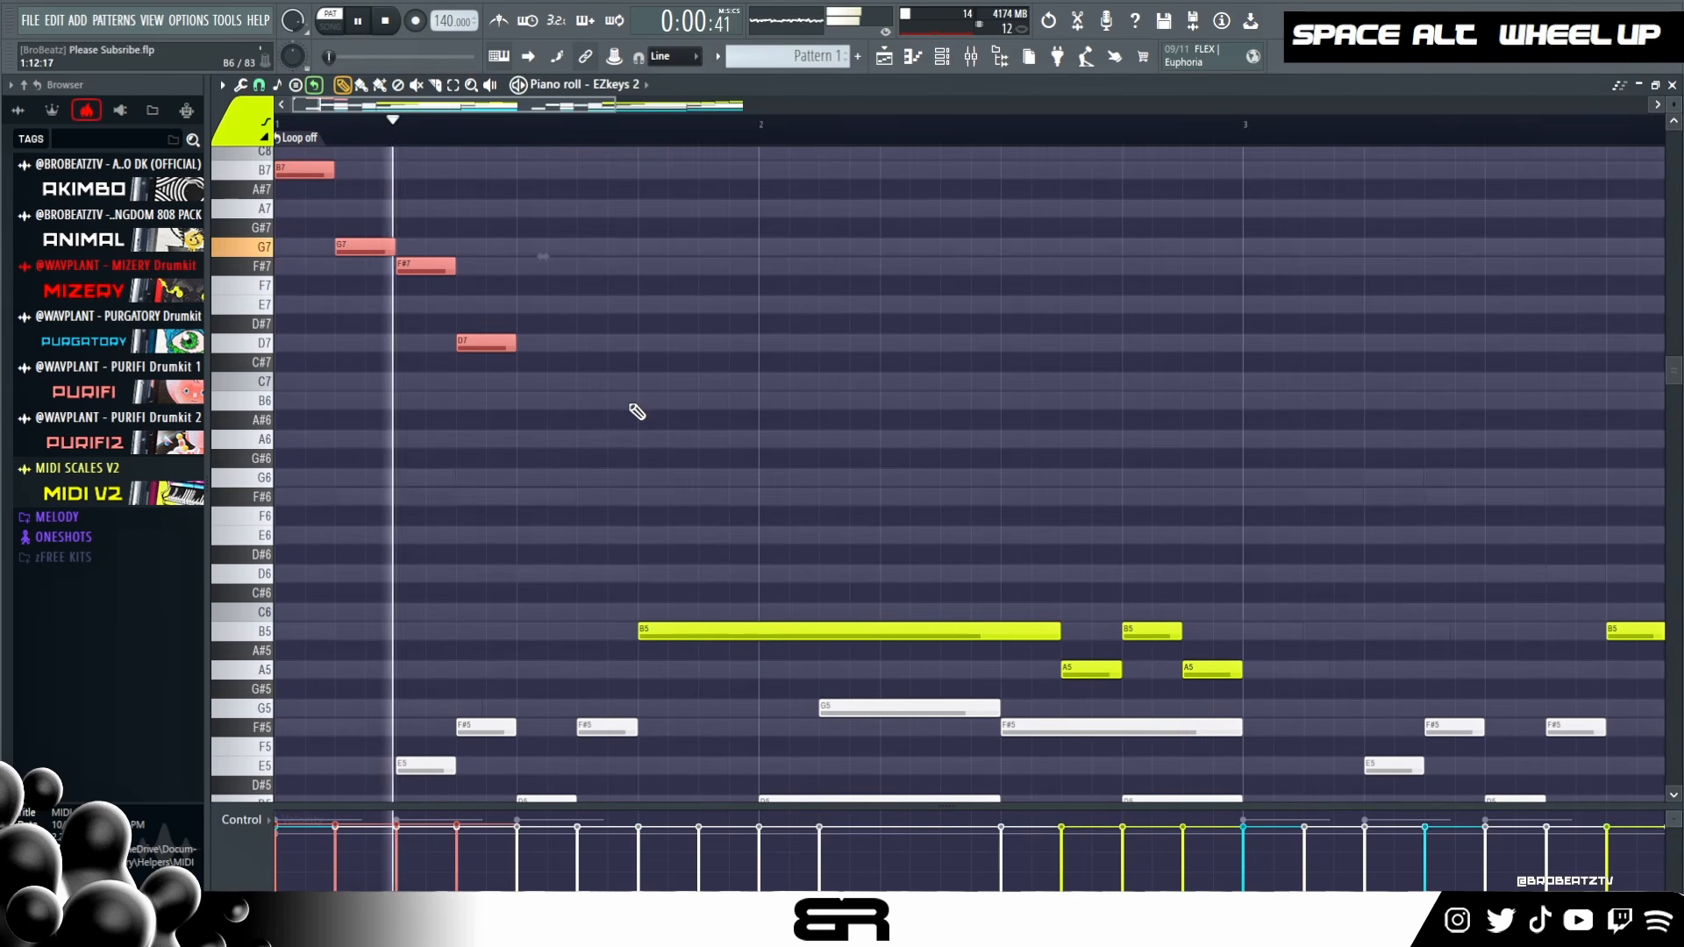
key("space")
key("space")
scroll(636, 413, "down", 4)
key("space")
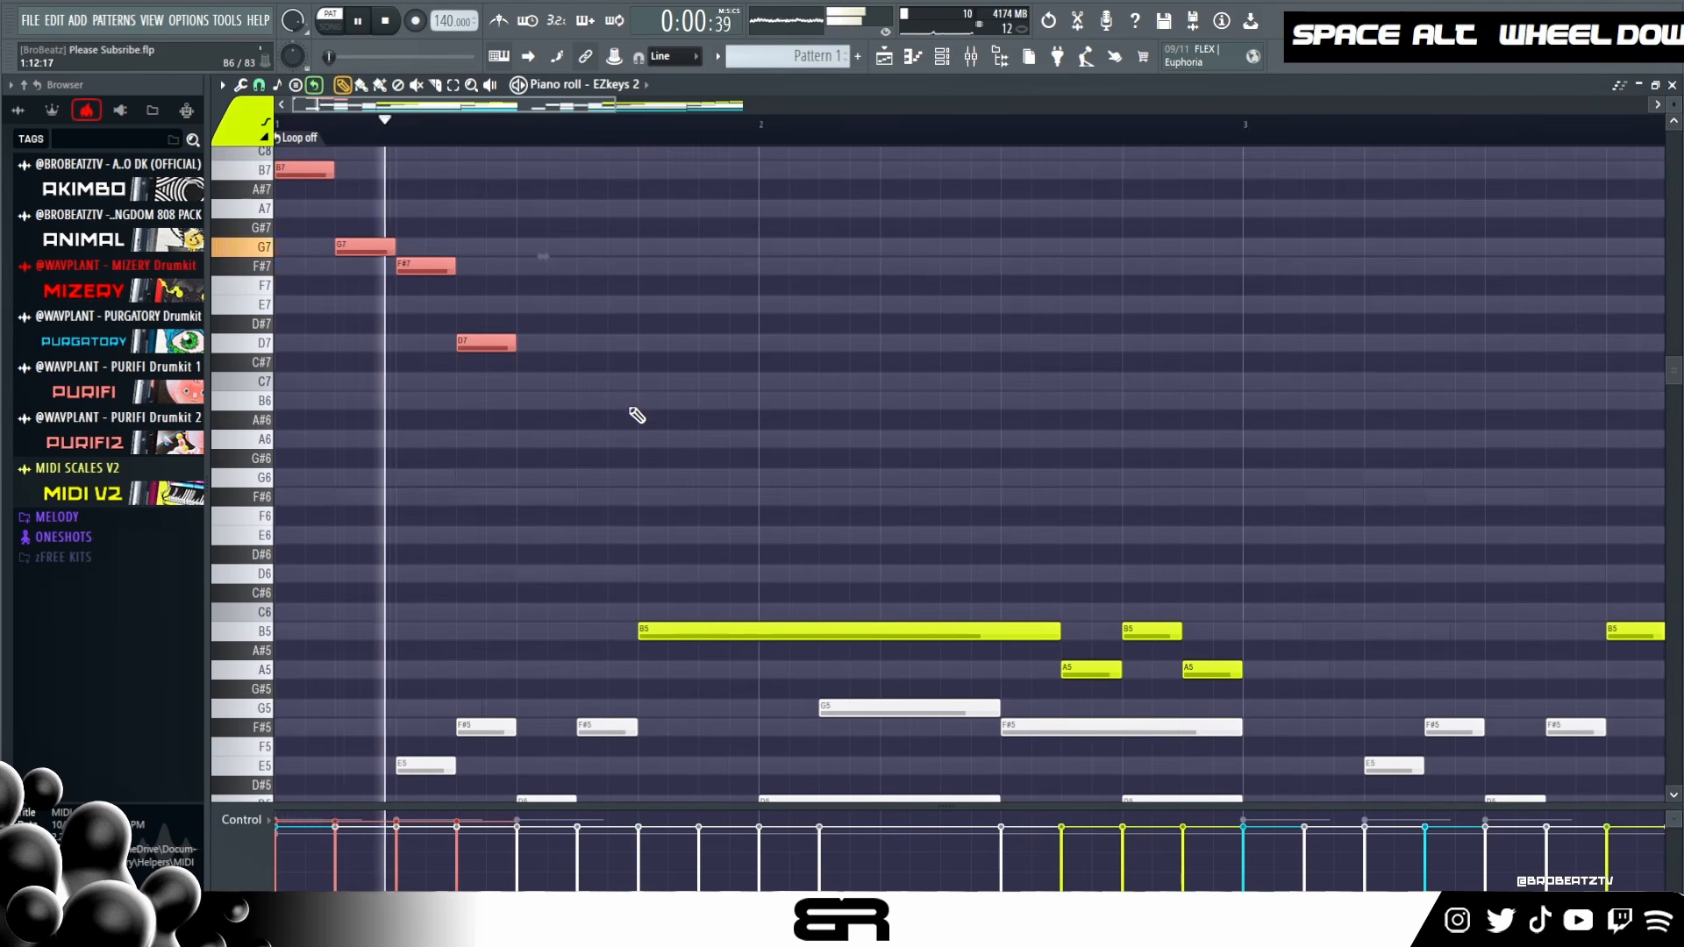
key("space")
left_click(597, 425)
key("space")
key("space")
- Add short F#6, G6 and F#6 notes right after the D7 note and play the phrase
left_click_drag(517, 482, 515, 500)
left_click(575, 477)
left_click(643, 497)
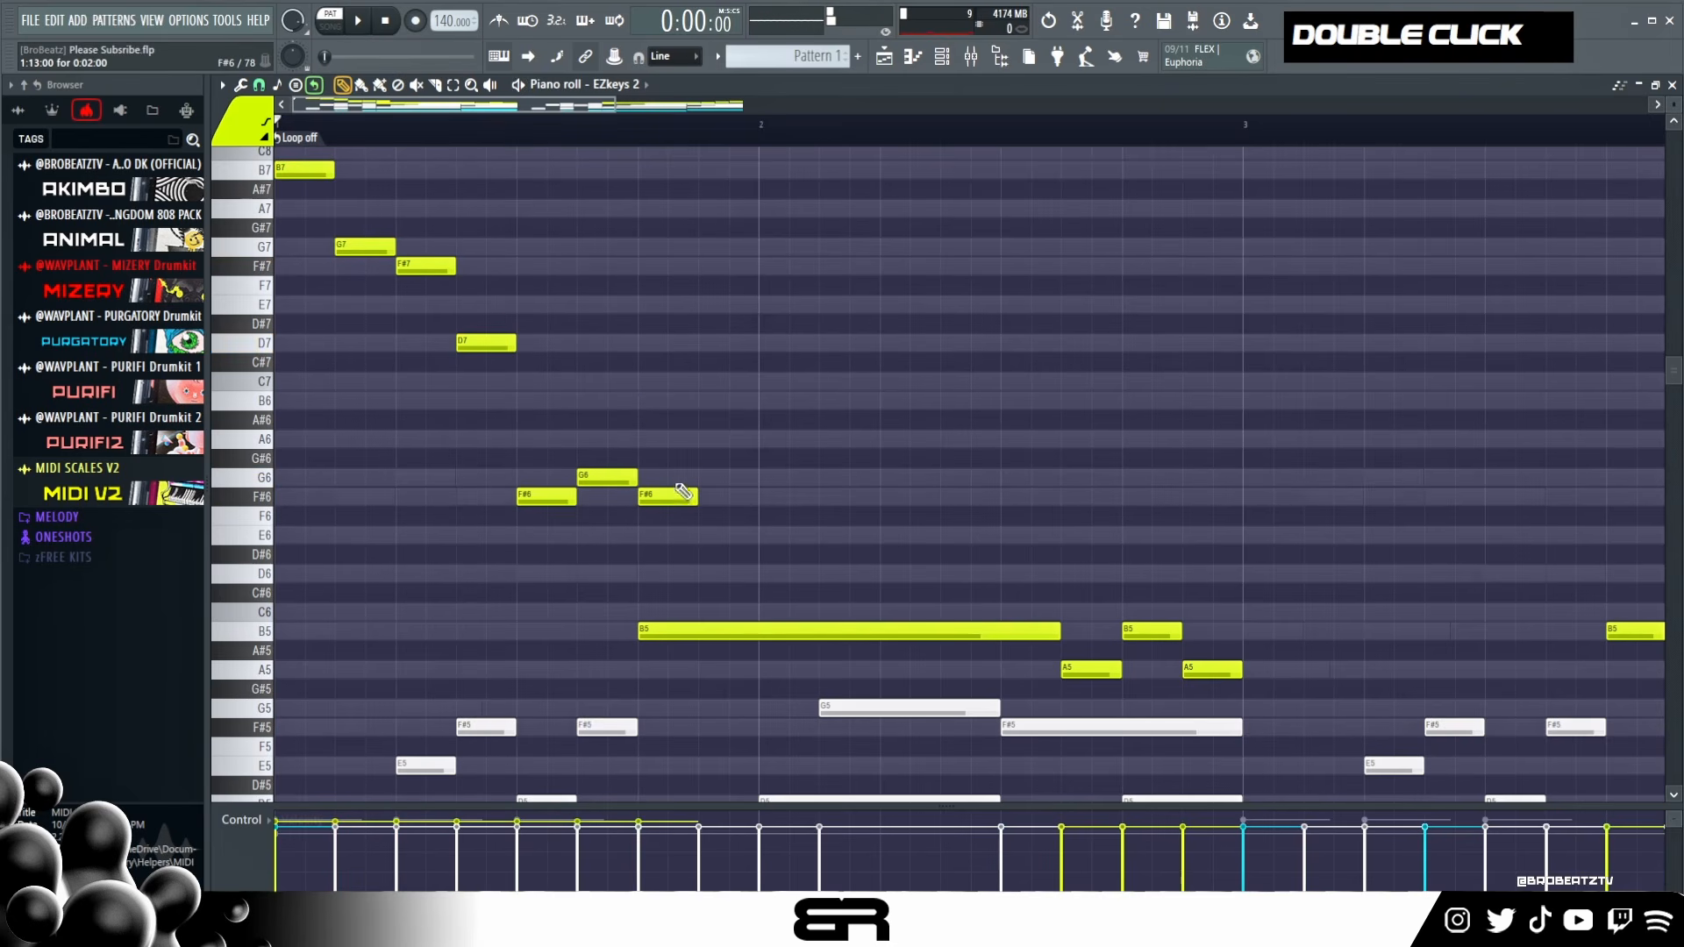
key("space")
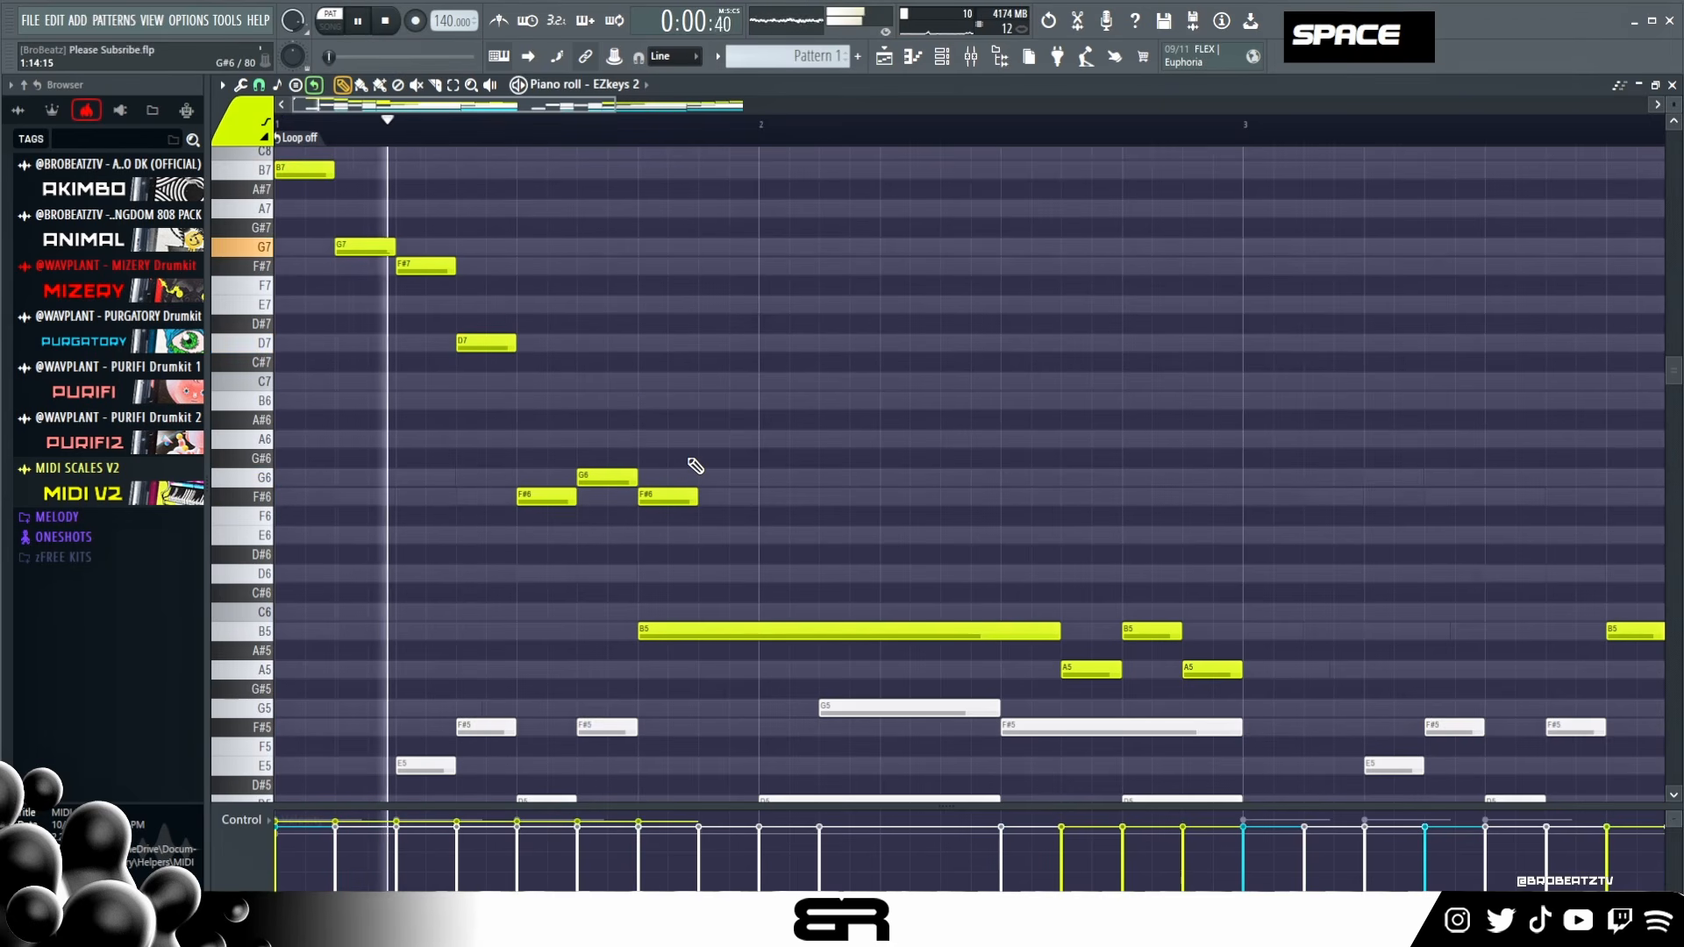
key("space")
- Add a short B6 note at the end of bar 1 and play the extended top line
left_click_drag(491, 327, 737, 413)
key("space")
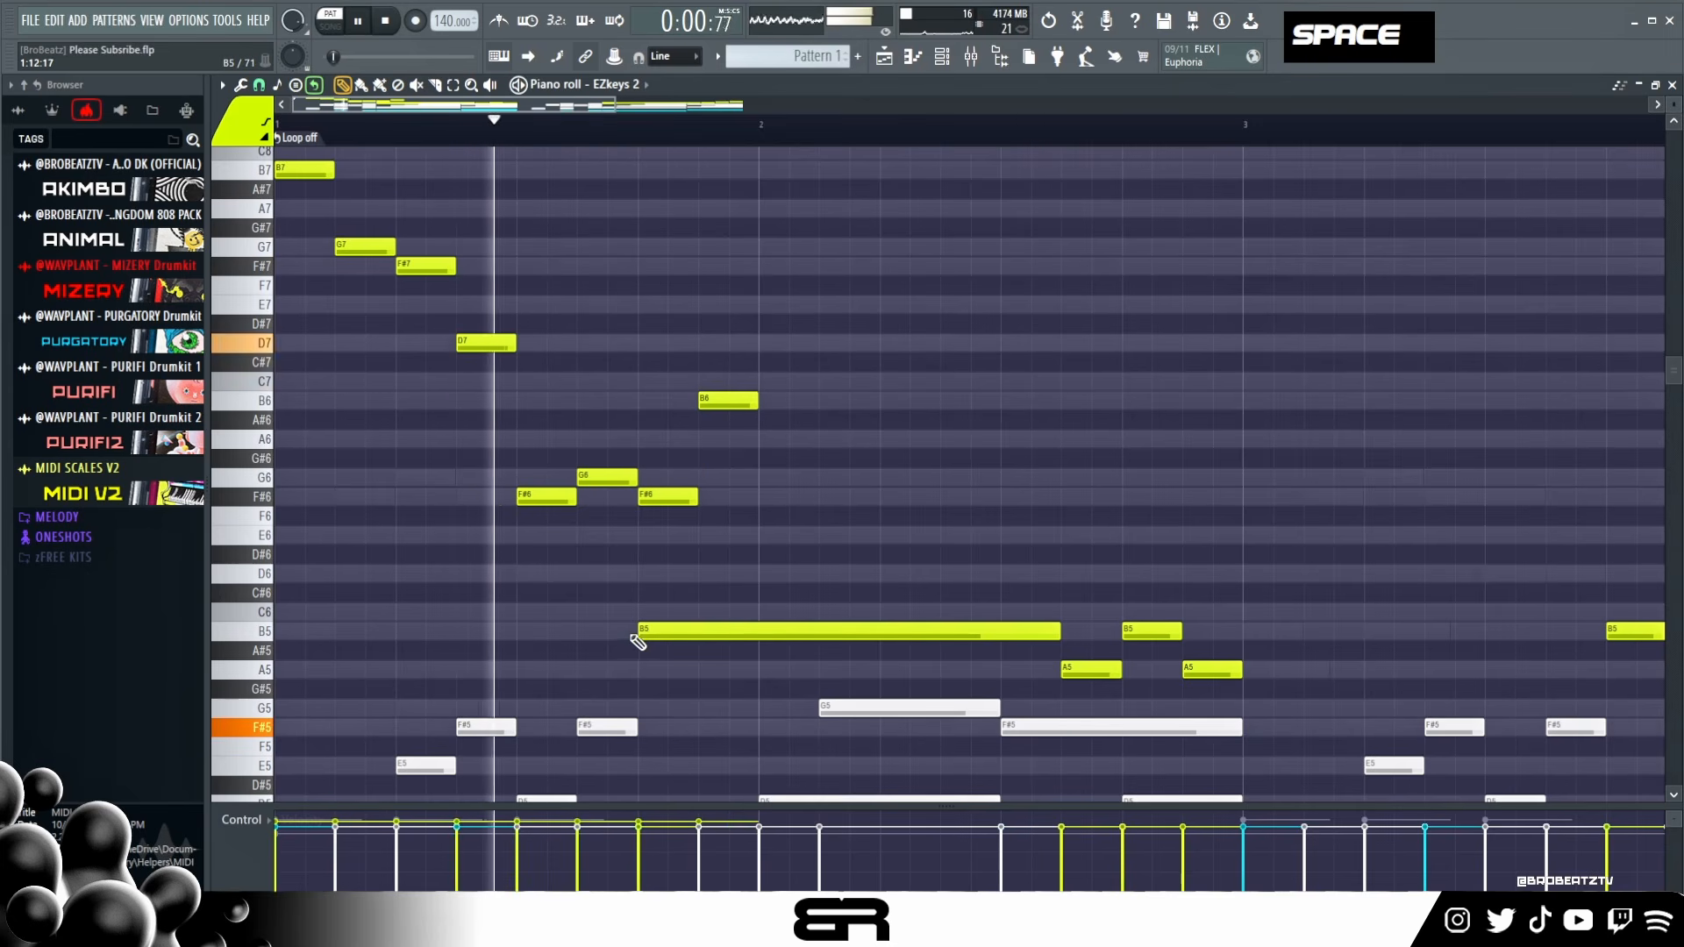
key("space")
key("space")
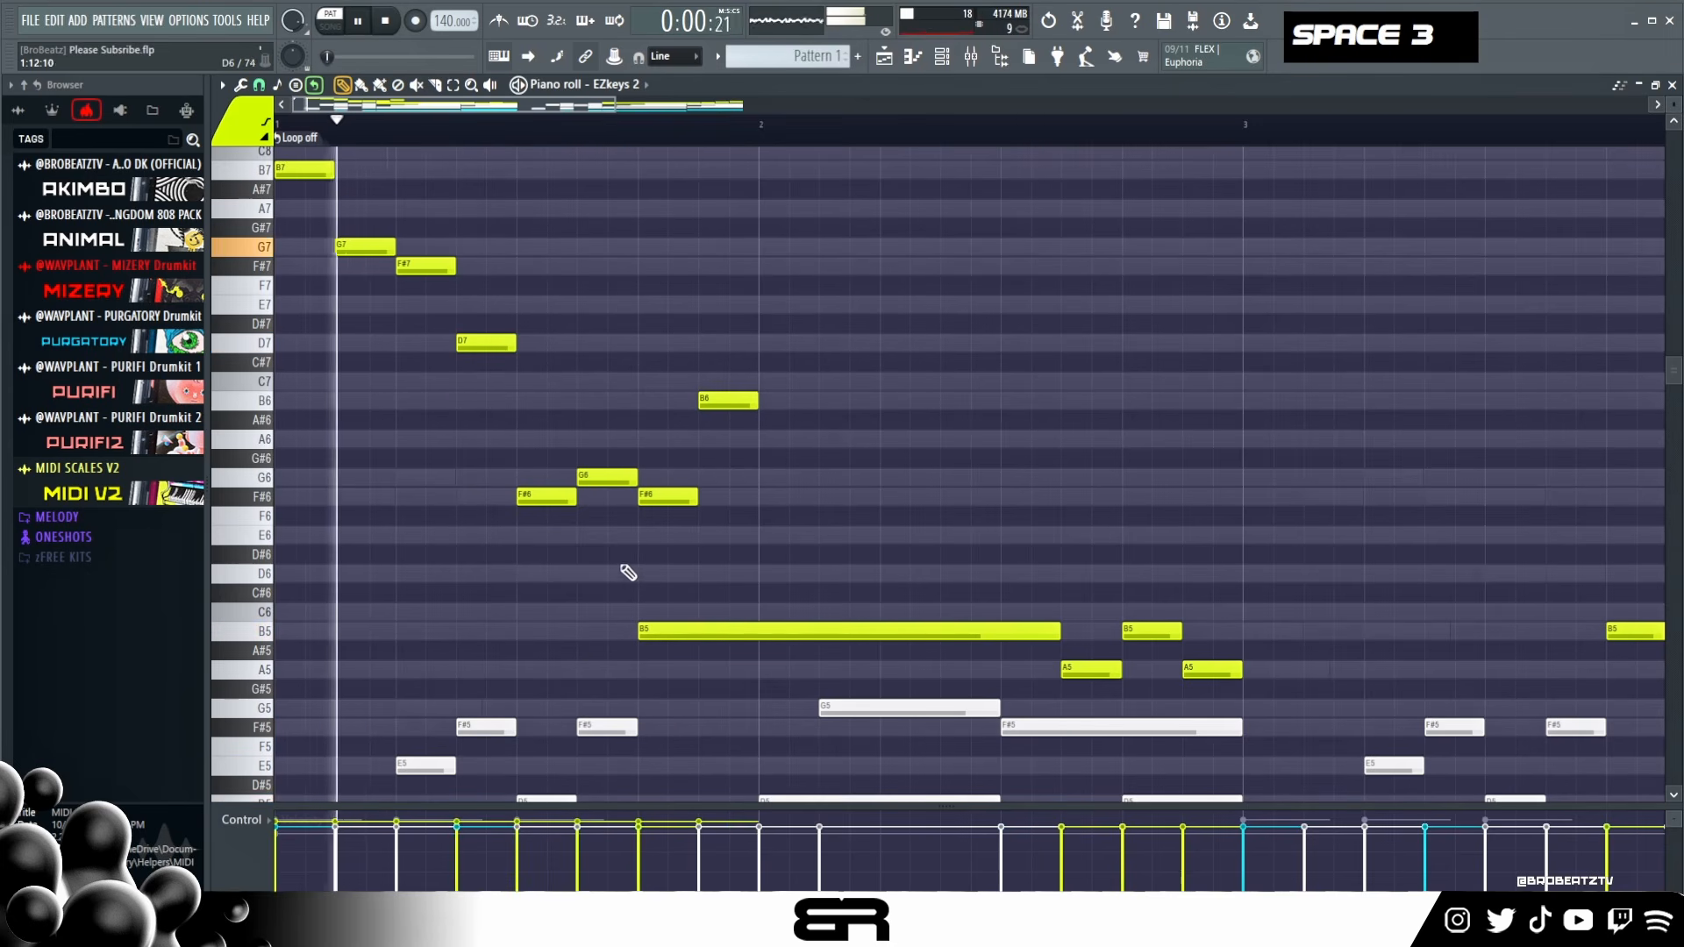
key("space")
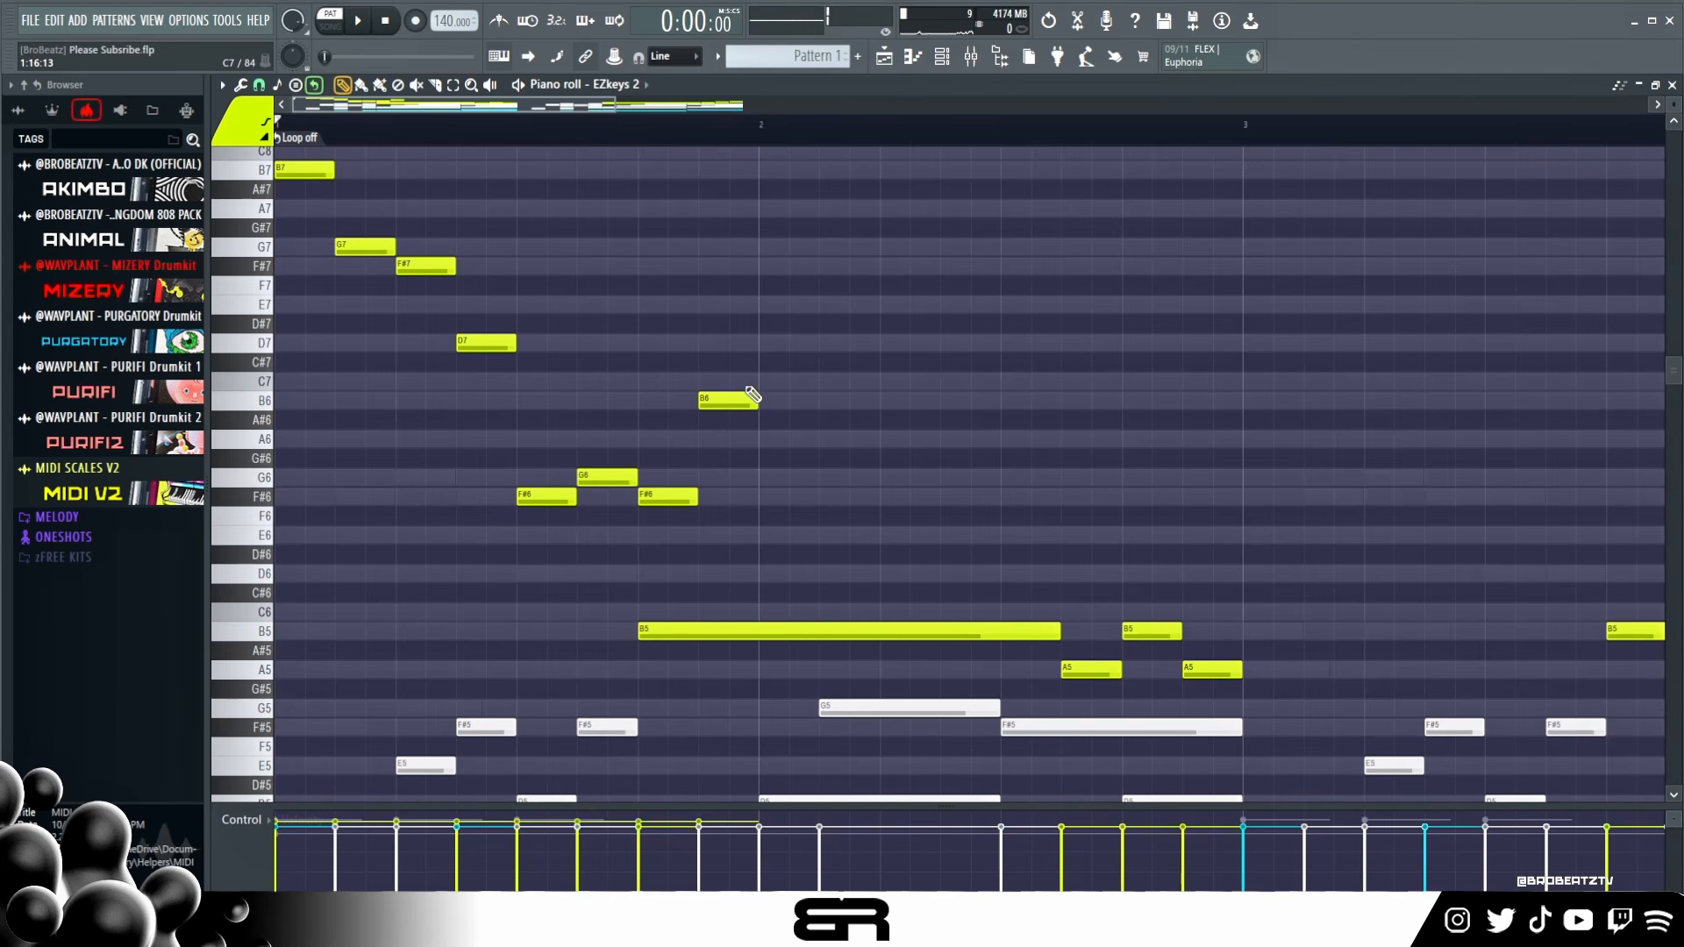
- Duplicate the bar 1 top line into bar 2, and respace the copy's ending as F#6, G6 and F#6 below the final B6
left_click_drag(751, 533, 796, 165)
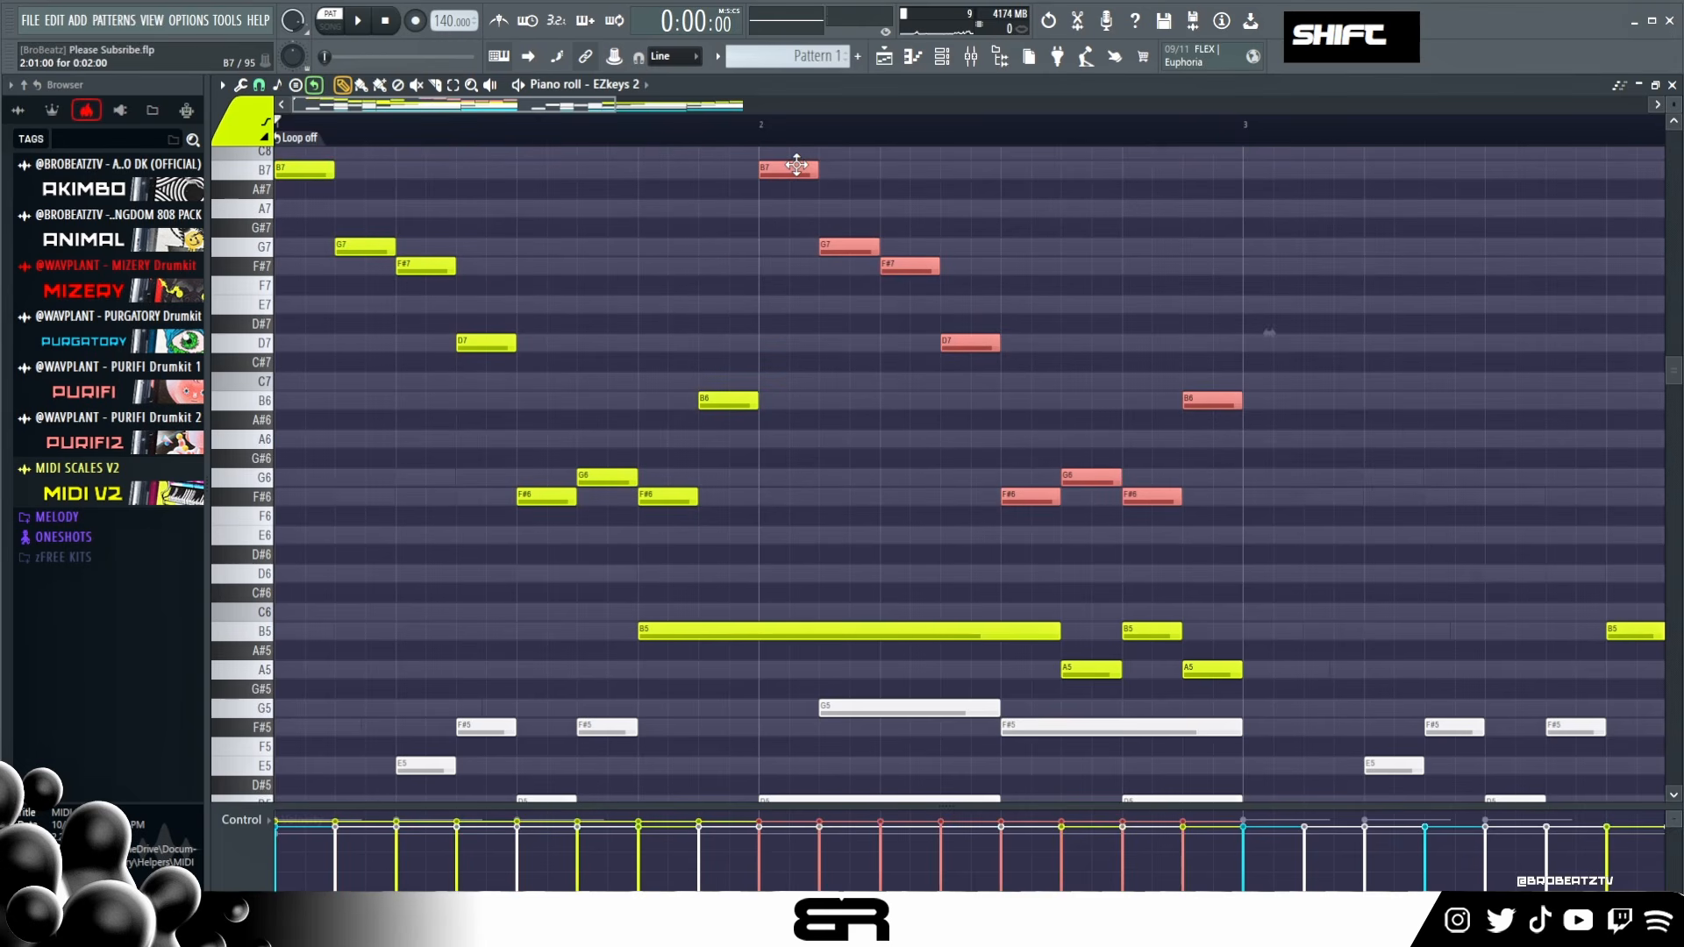
right_click(883, 486)
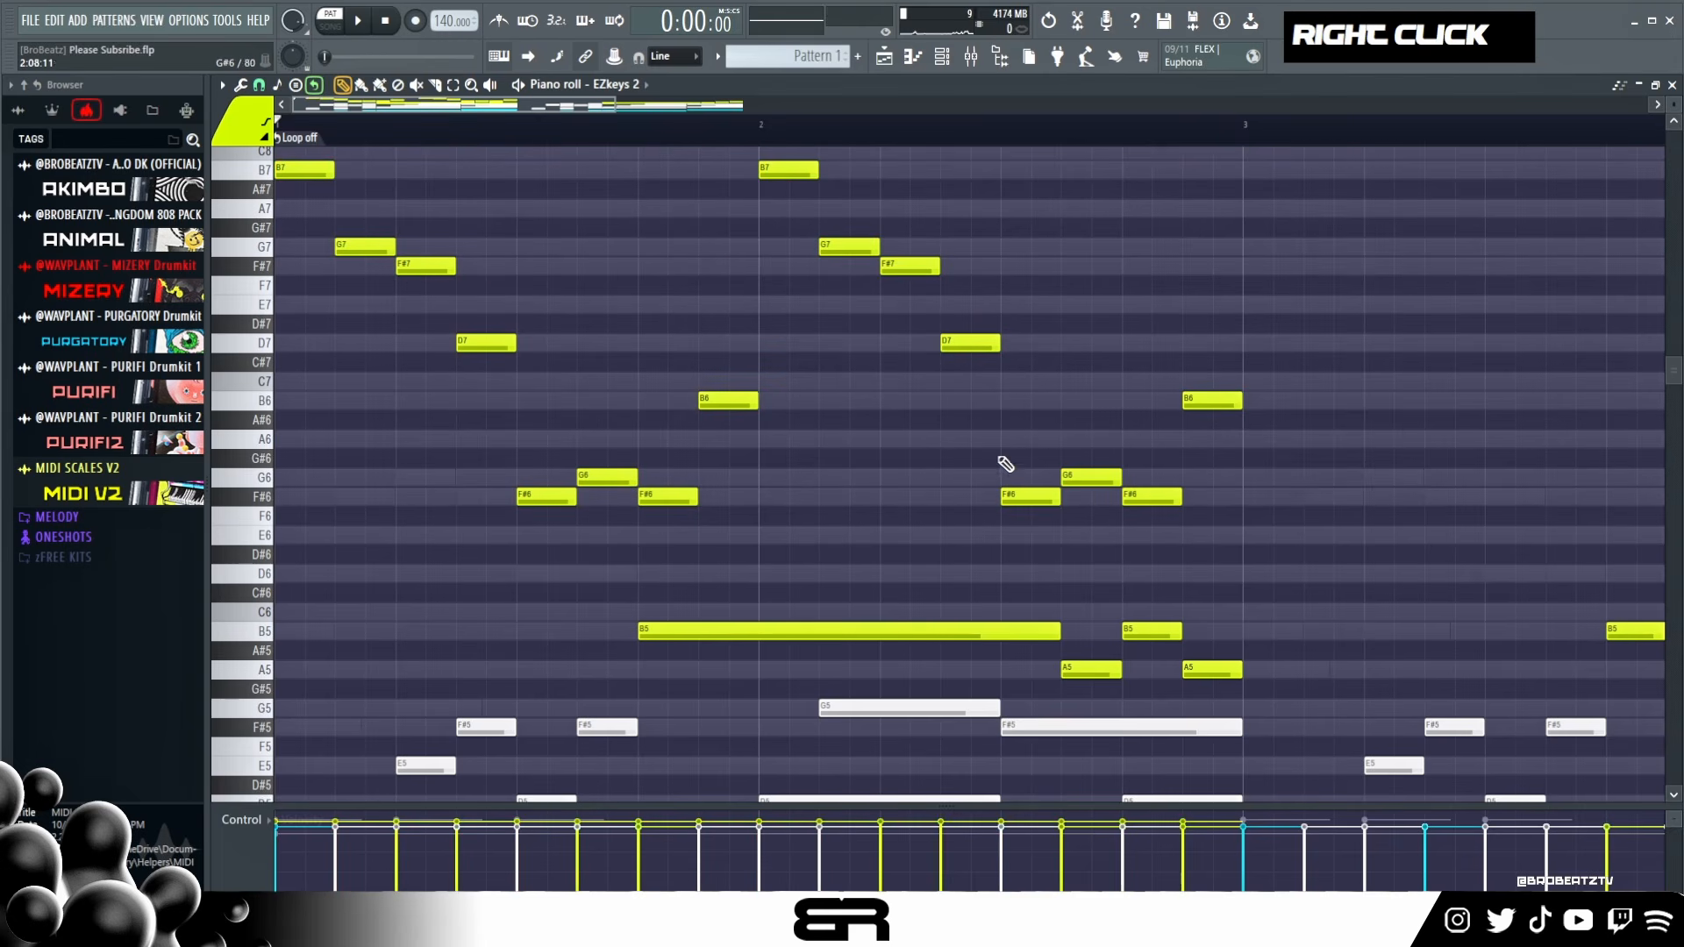
right_click(1088, 474)
left_click(1083, 476)
left_click_drag(1096, 478, 1203, 496)
- Stack A6 and F#7 over bar 2's closing F#6, B6 and G7 over the G6, and A7 over the last note
left_click_drag(1037, 496, 1037, 438)
left_click_drag(1115, 478, 1113, 403)
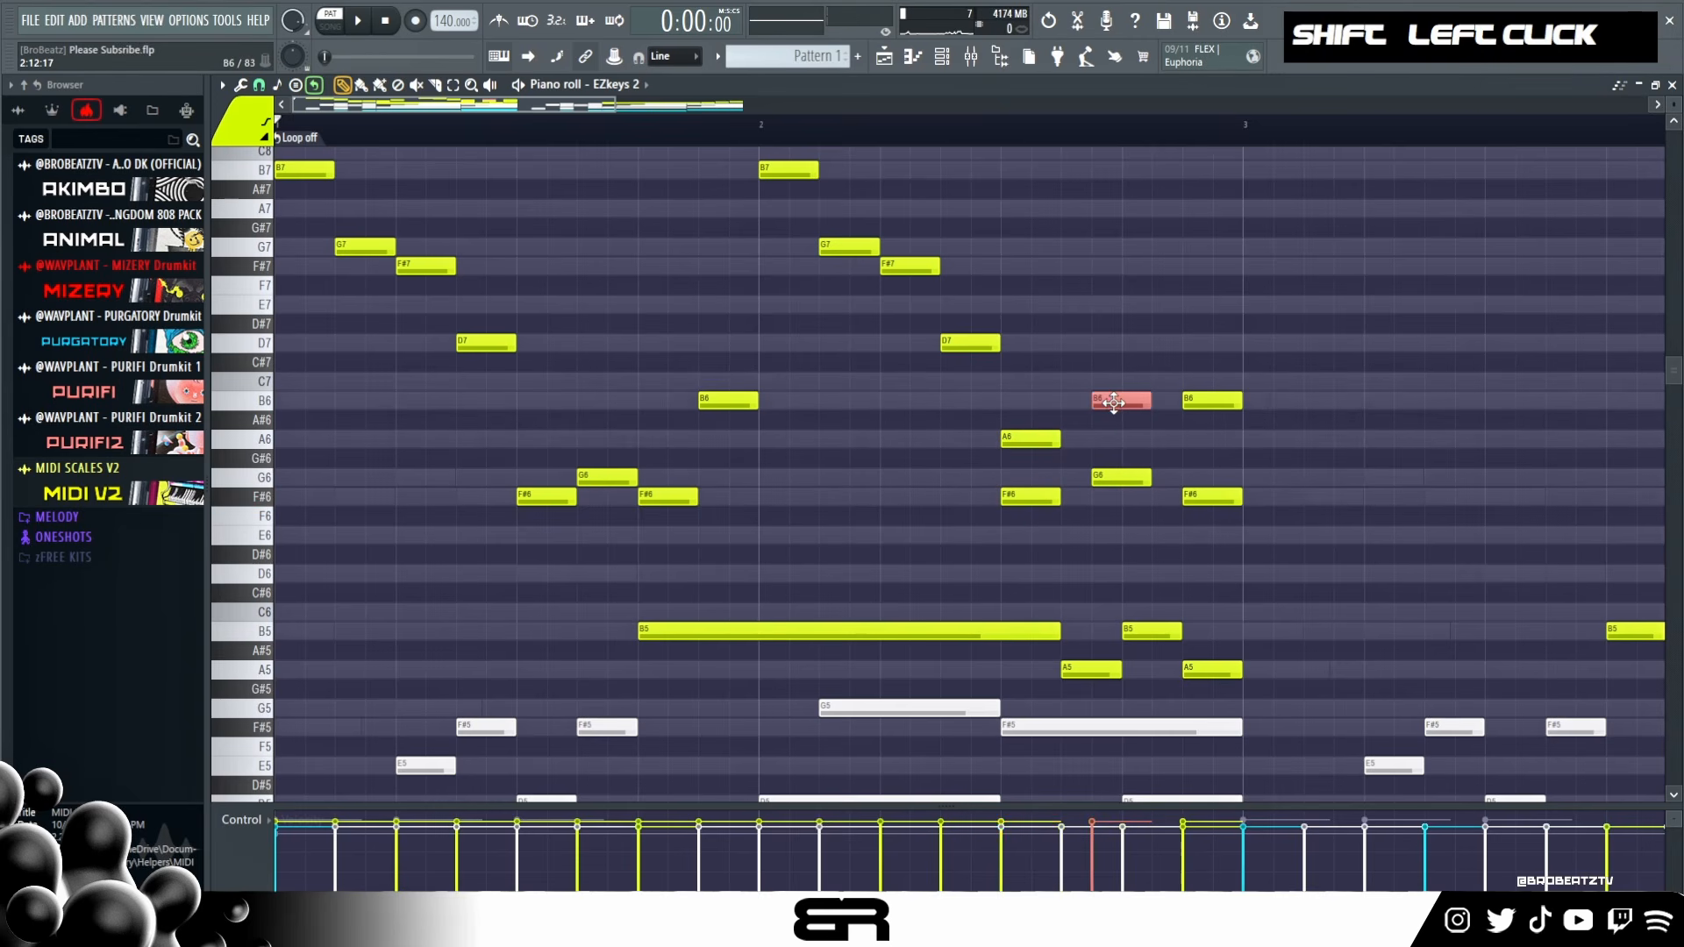
key("ctrl")
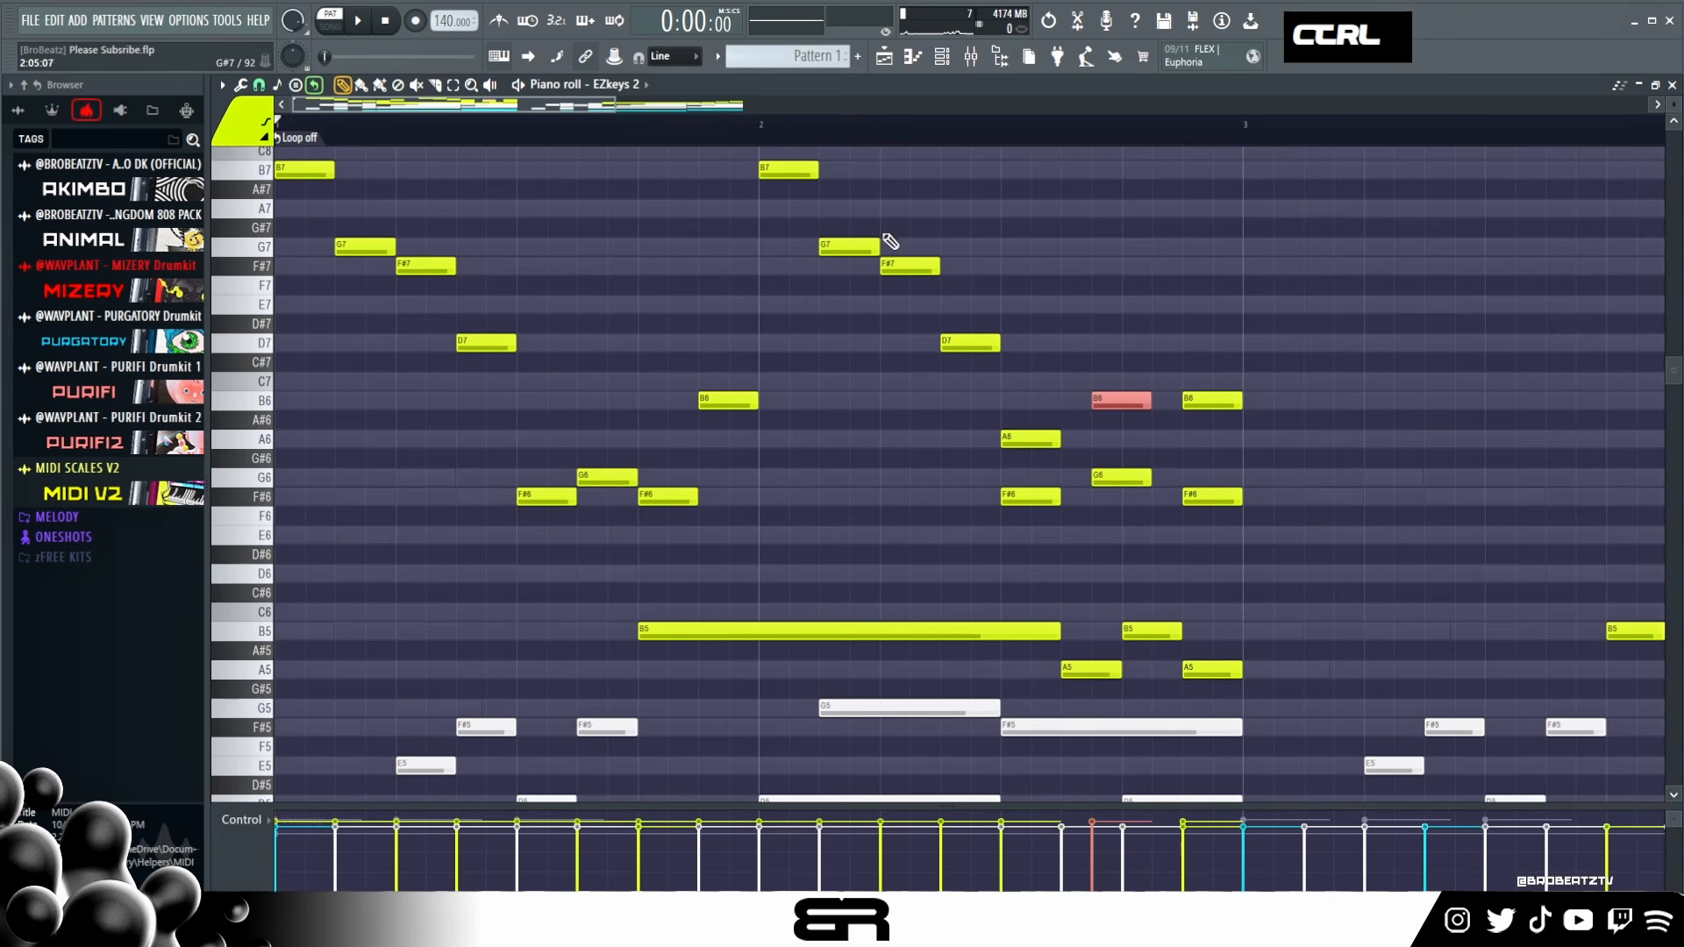
left_click(910, 266, "ctrl")
left_click_drag(912, 266, 1210, 206)
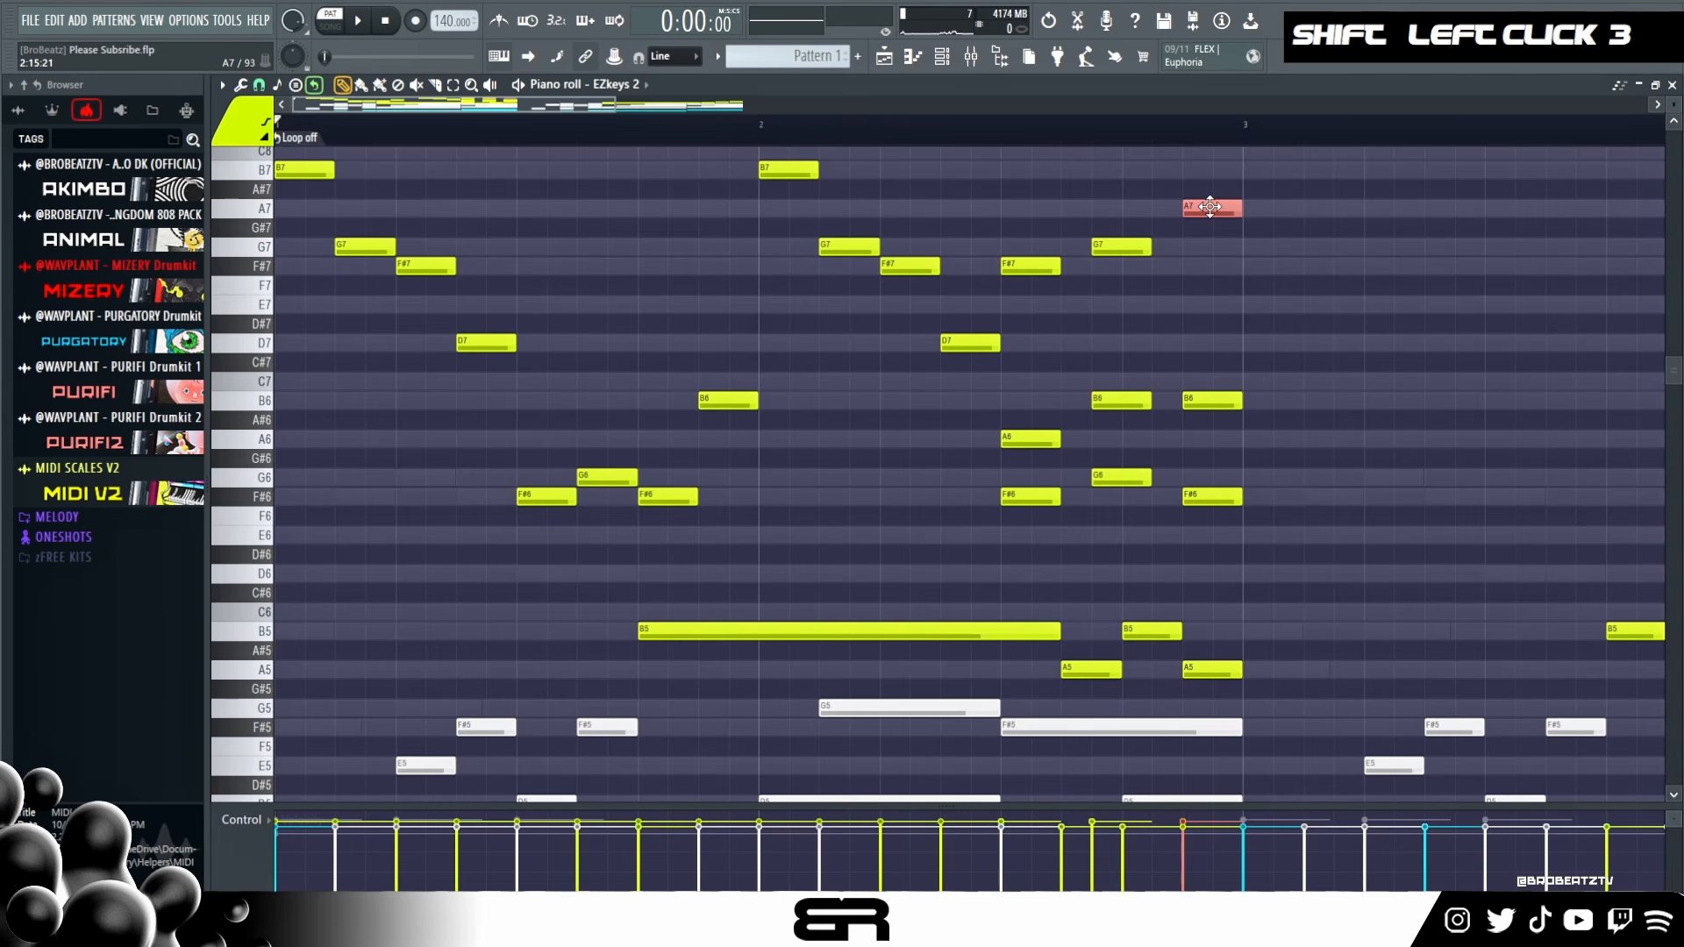
- Lengthen the F#6–A6–F#7 and G6–B6–G7 chords in bar 2 so each reaches the start of the following chord
left_click_drag(1008, 200, 1118, 489)
left_click_drag(1150, 402, 1179, 402)
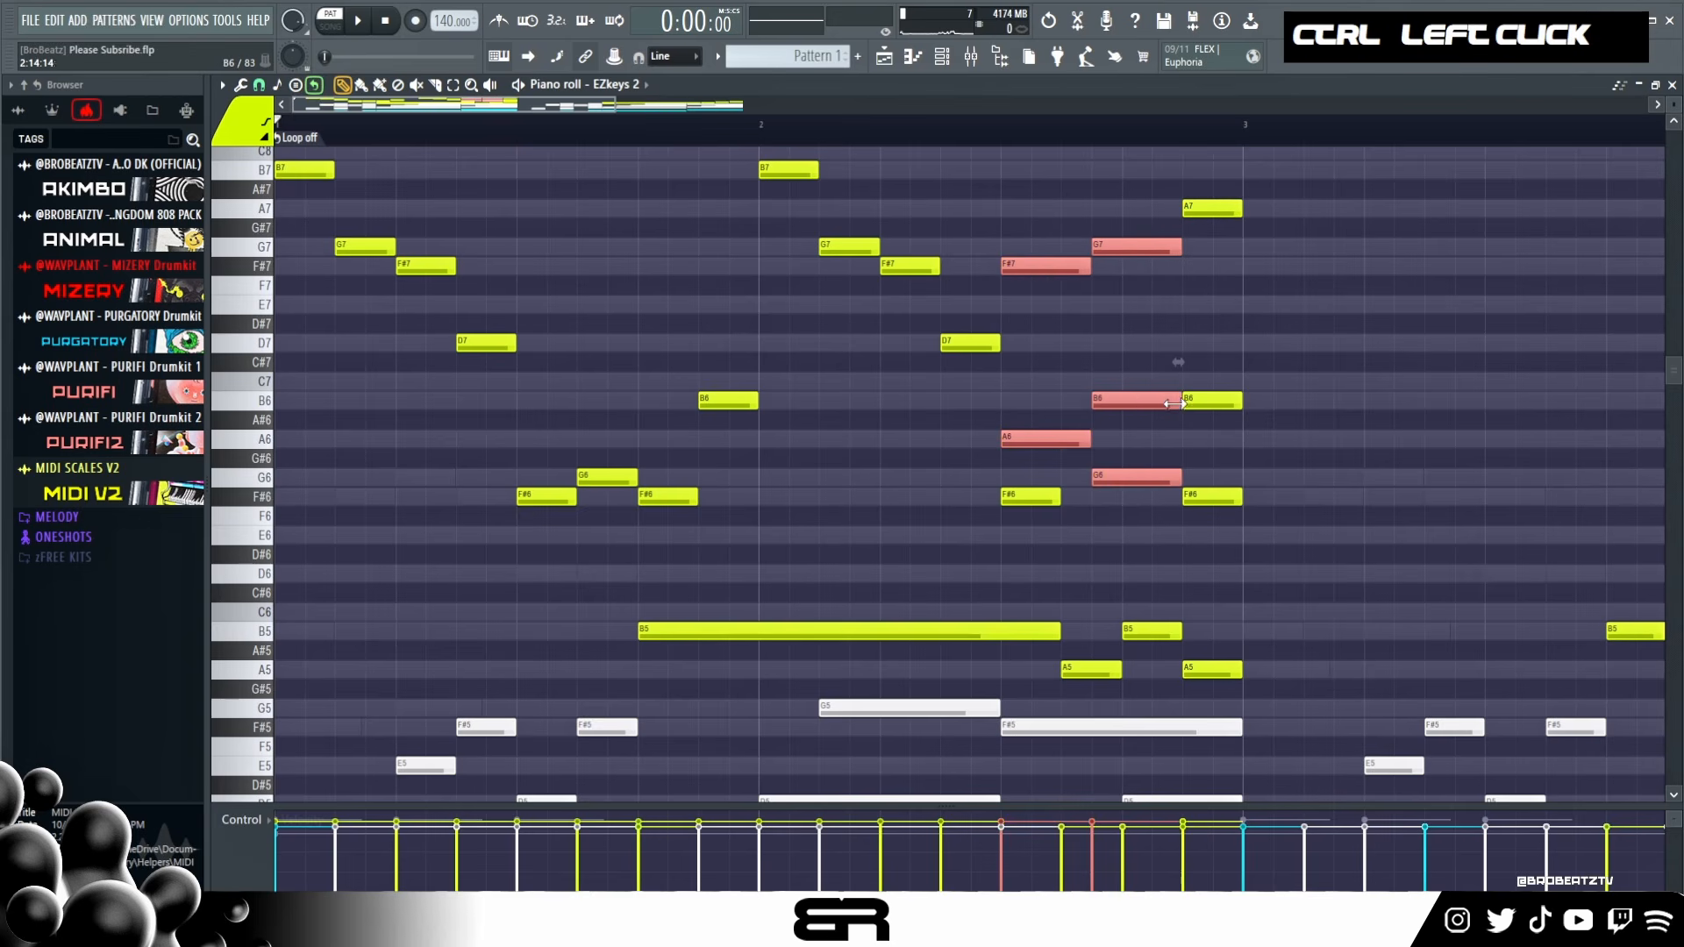
right_click(1173, 437)
left_click_drag(1062, 501, 1091, 501)
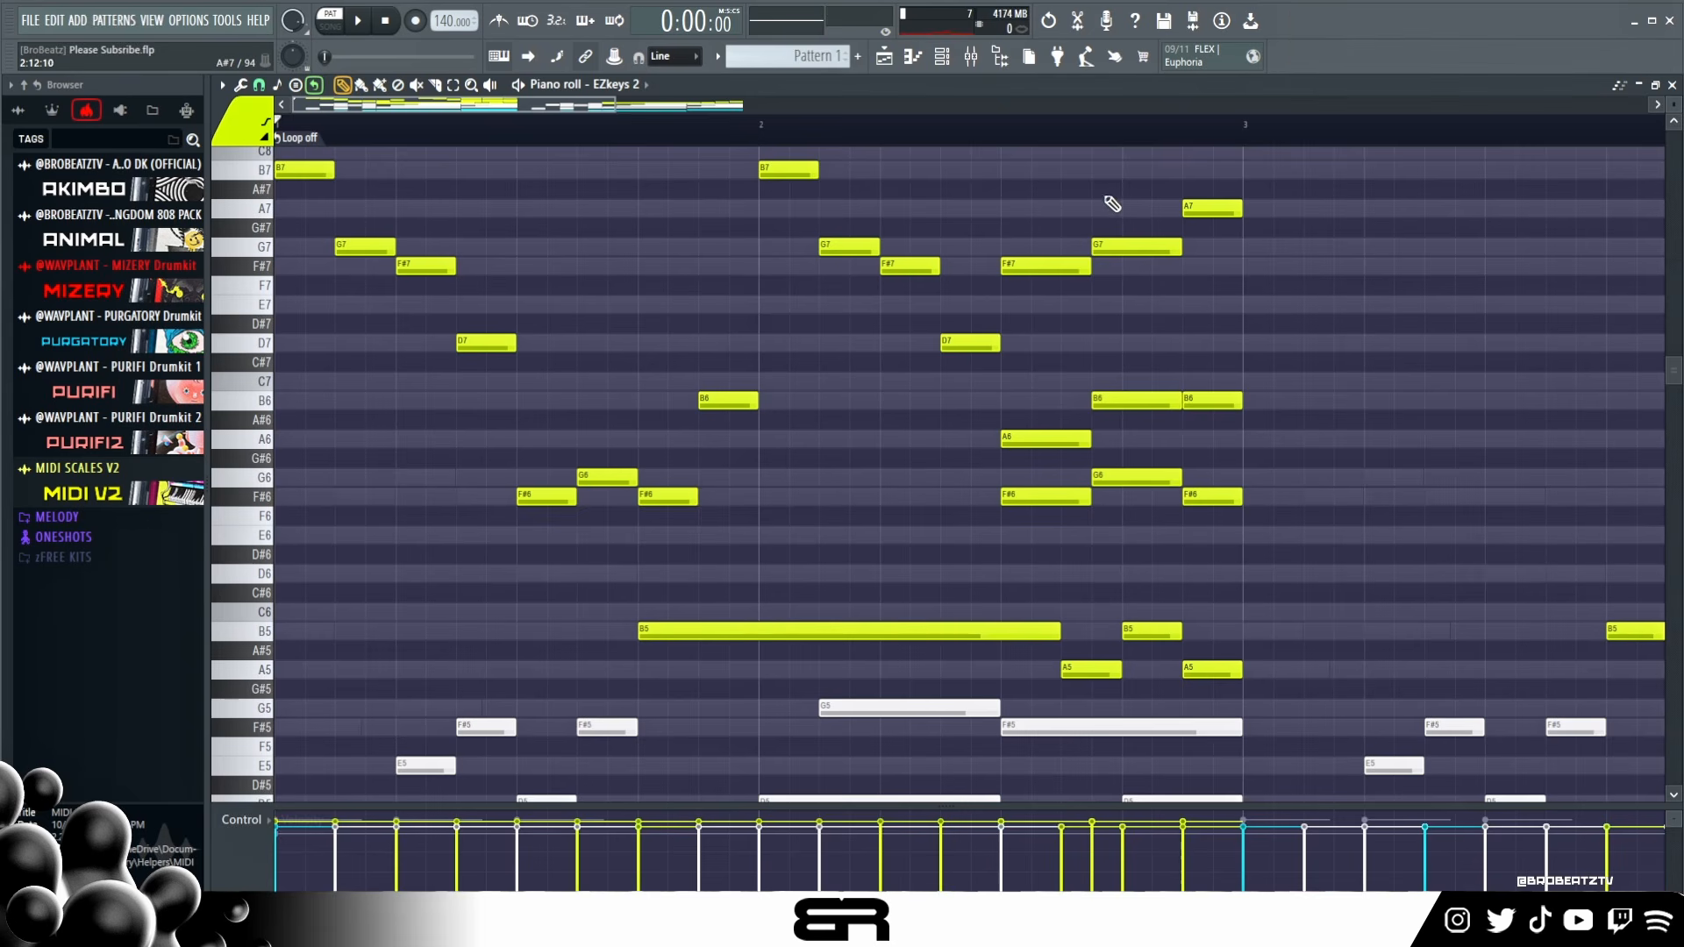
- Revoice bar 2's last chord under A7 with A6 and D7 in place of F#6 and B6, and play the phrase
scroll(1112, 204, "up", 1)
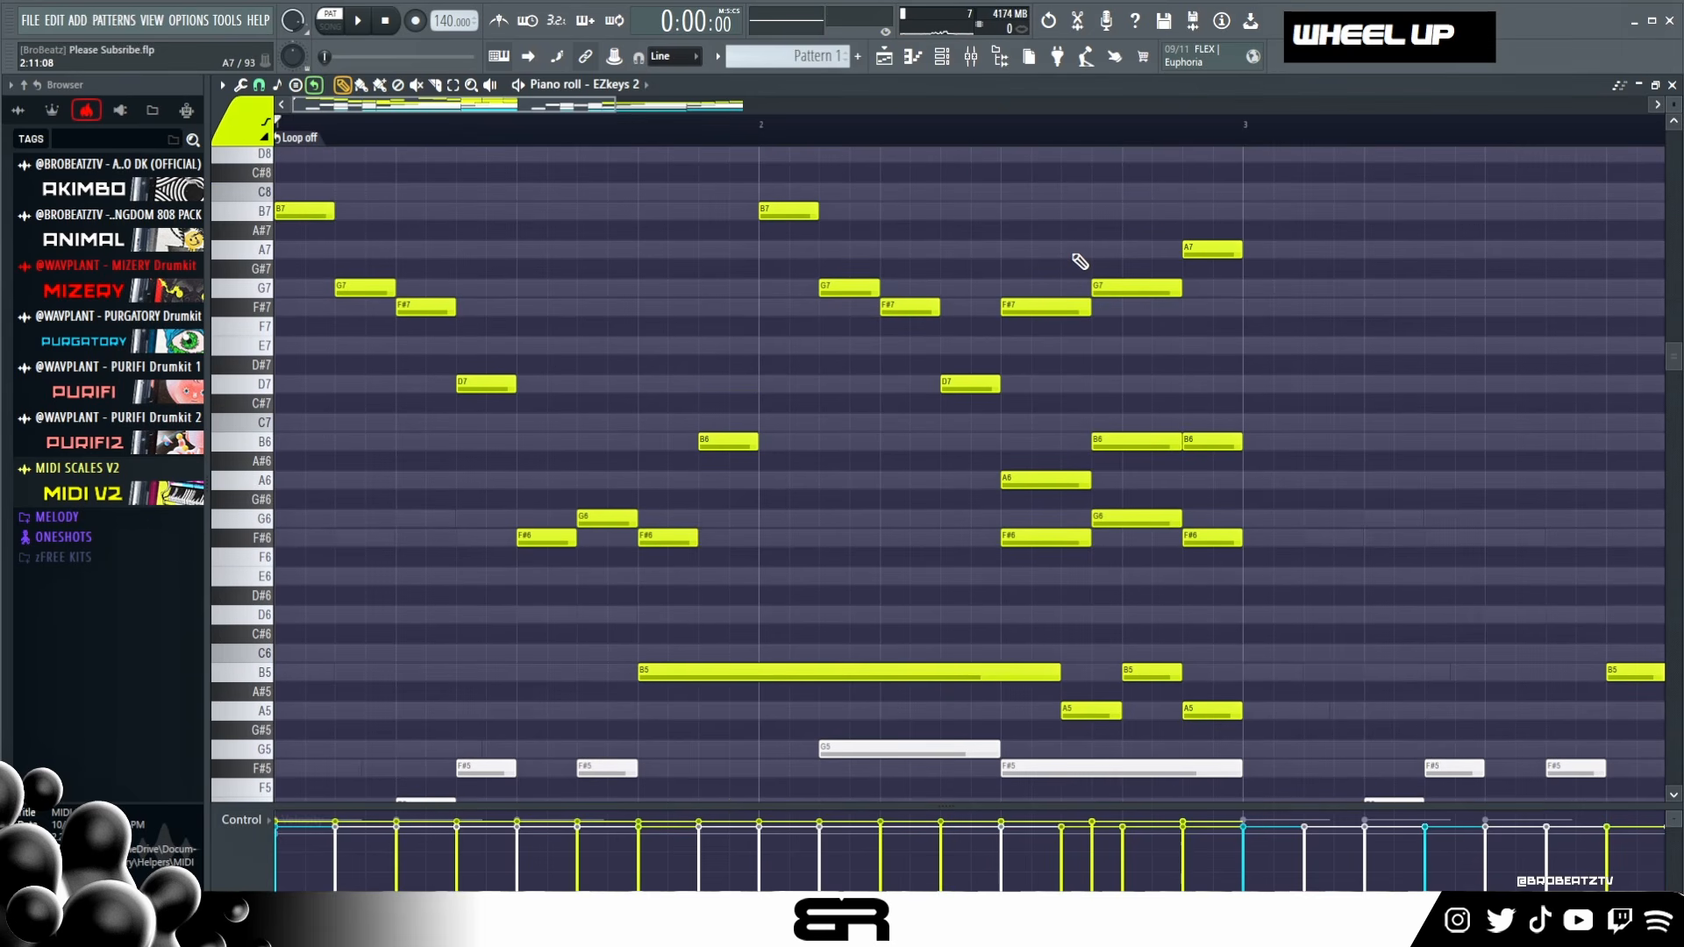
left_click_drag(1200, 536, 1214, 384)
right_click(1242, 448)
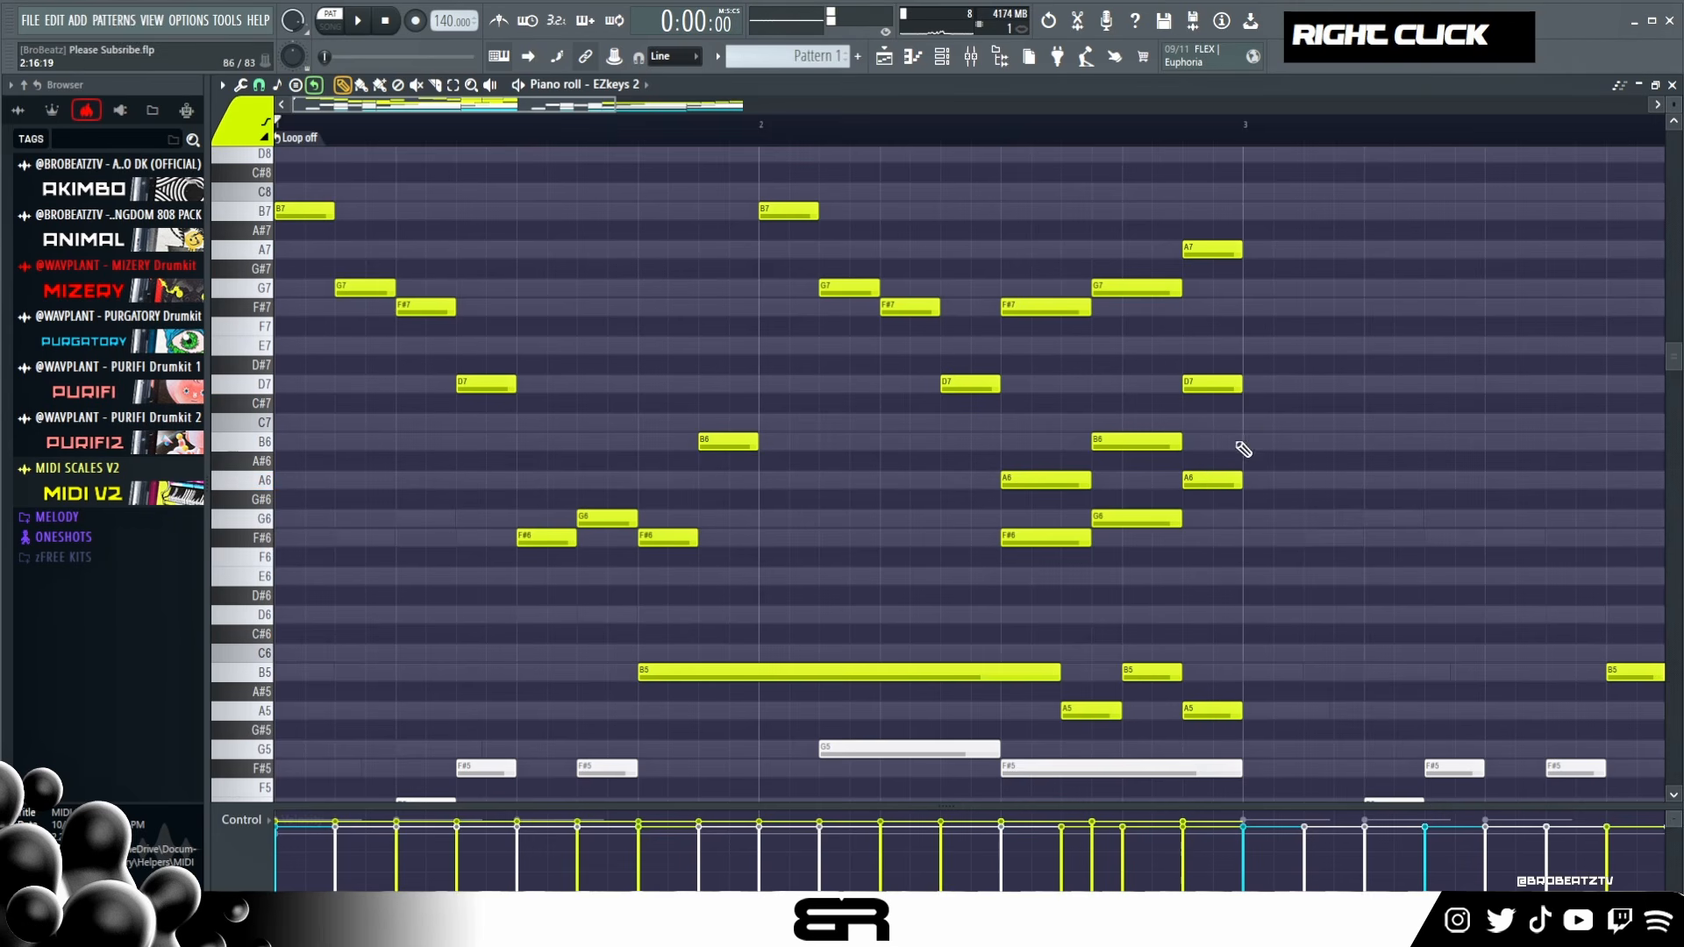
right_click(1080, 427, "alt")
key("space")
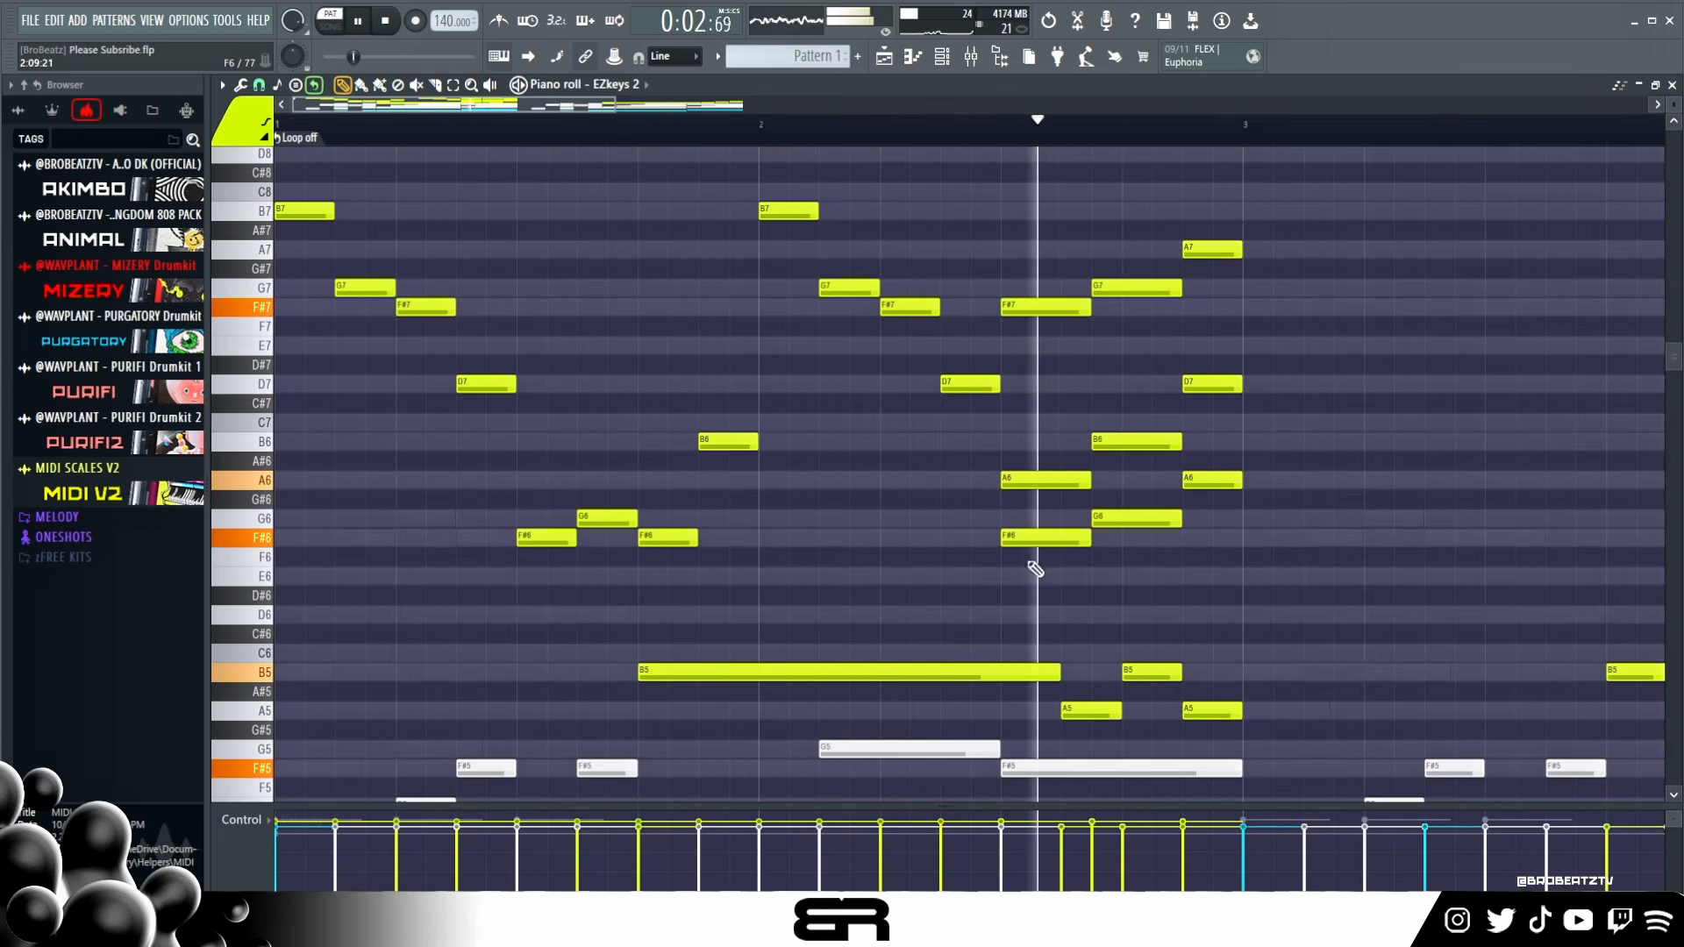
key("space")
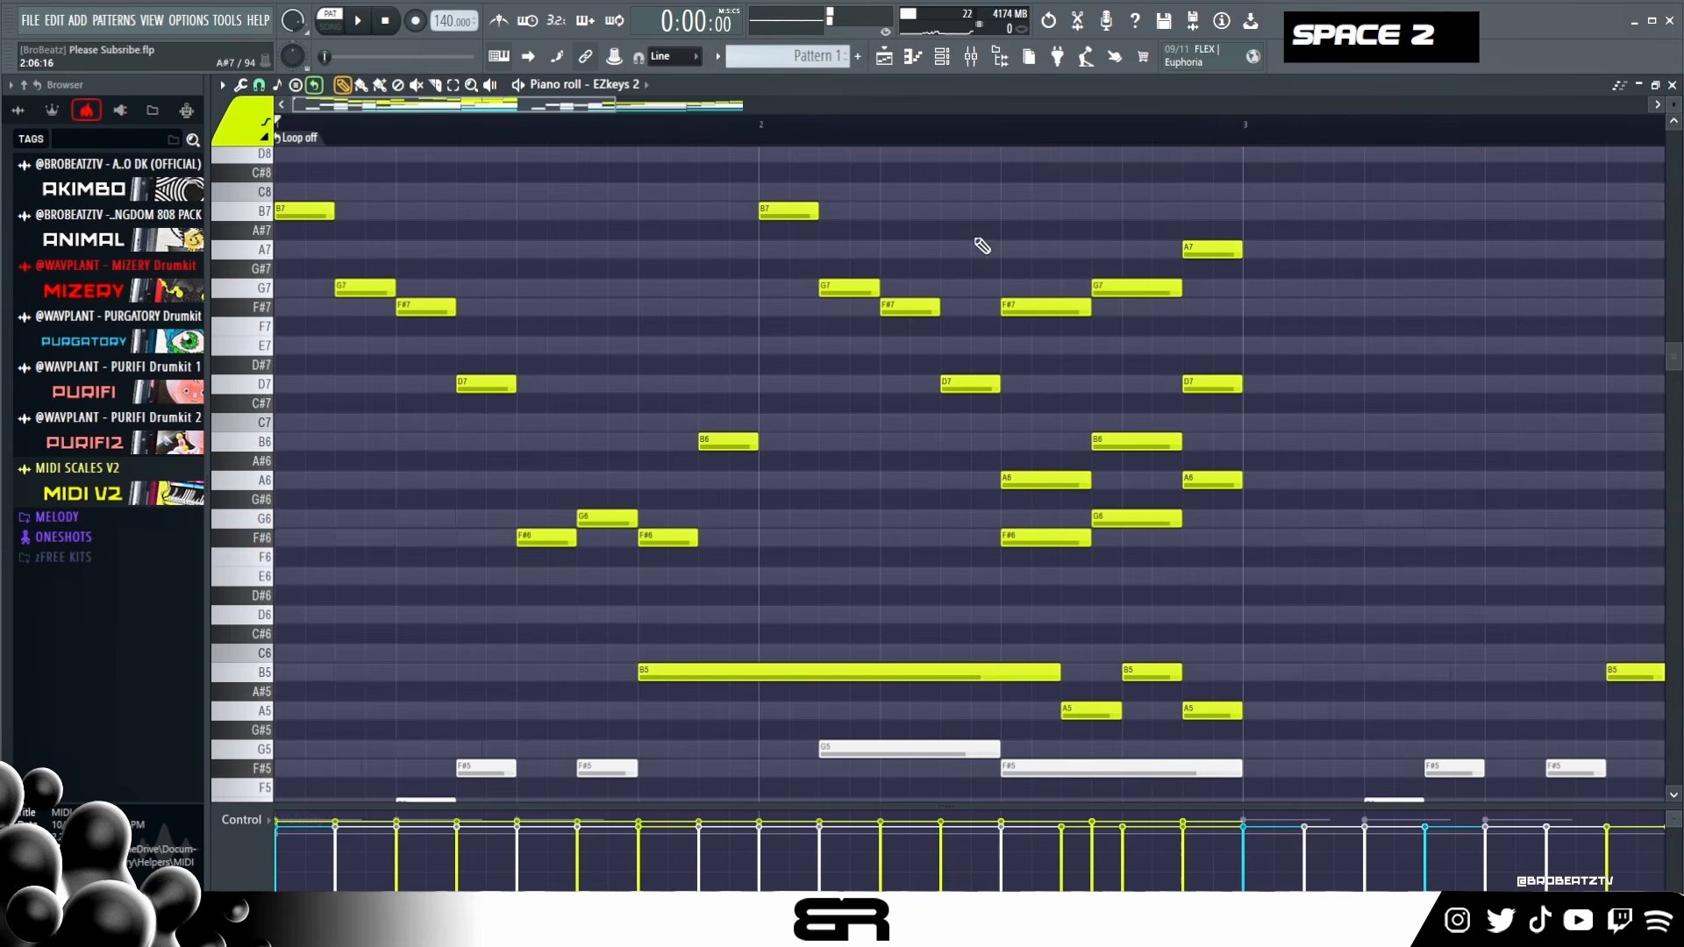
- Check the snap setting and replay the two-bar top line with its closing chords
left_click(259, 84)
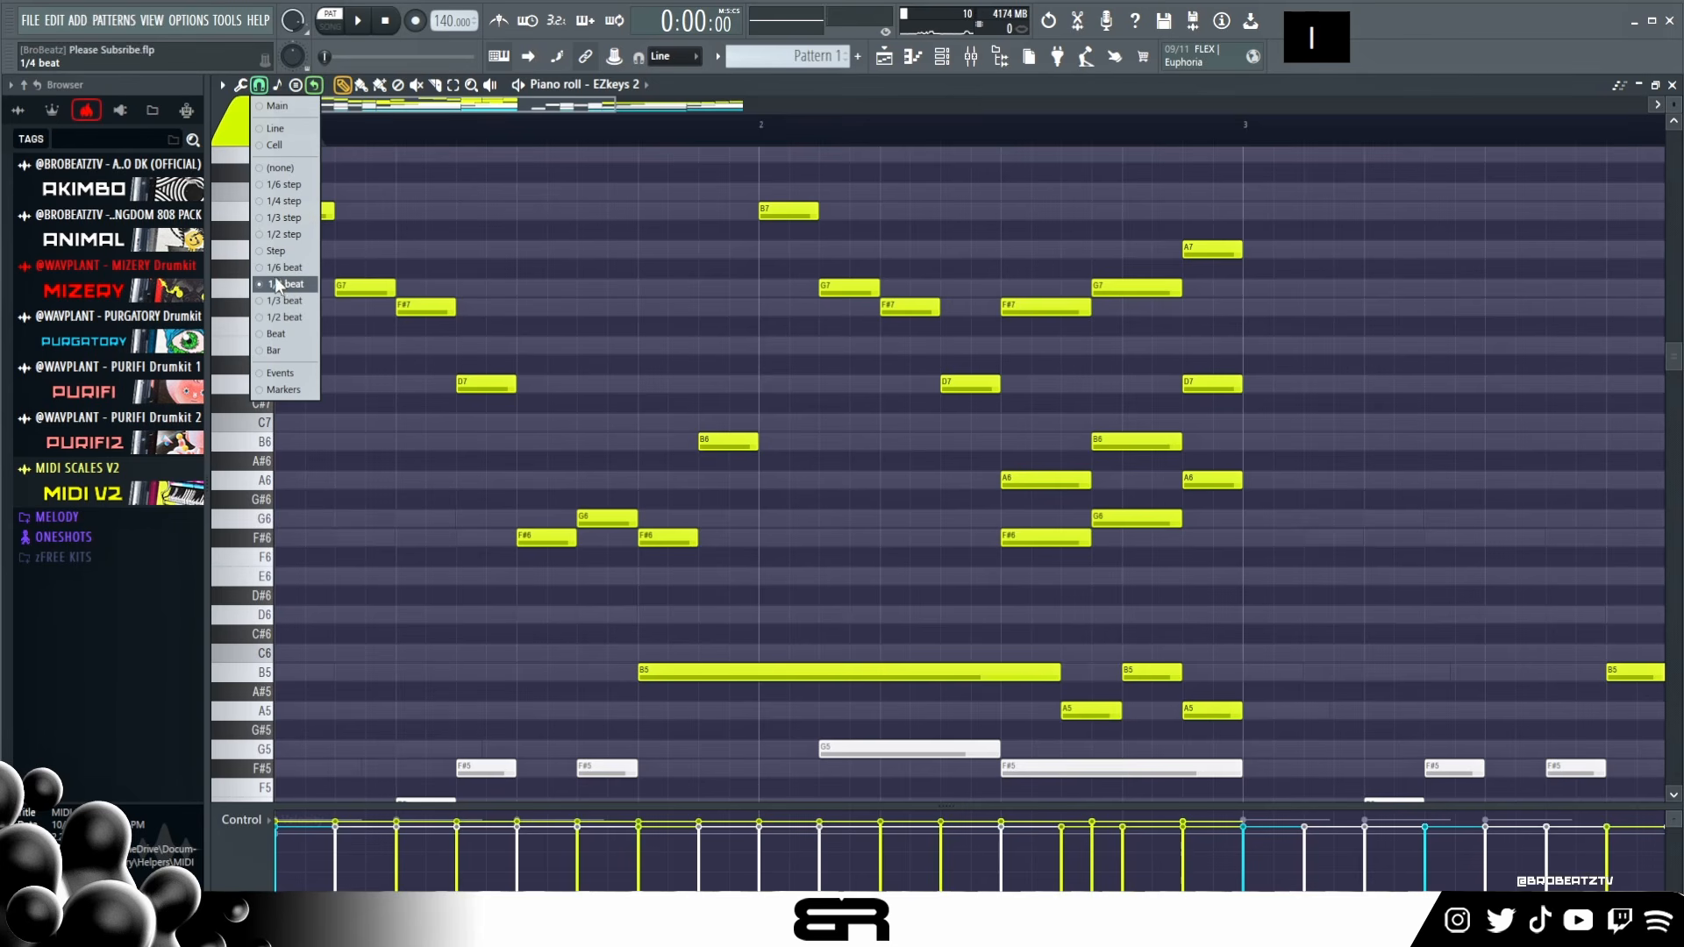
right_click(570, 180)
key("space")
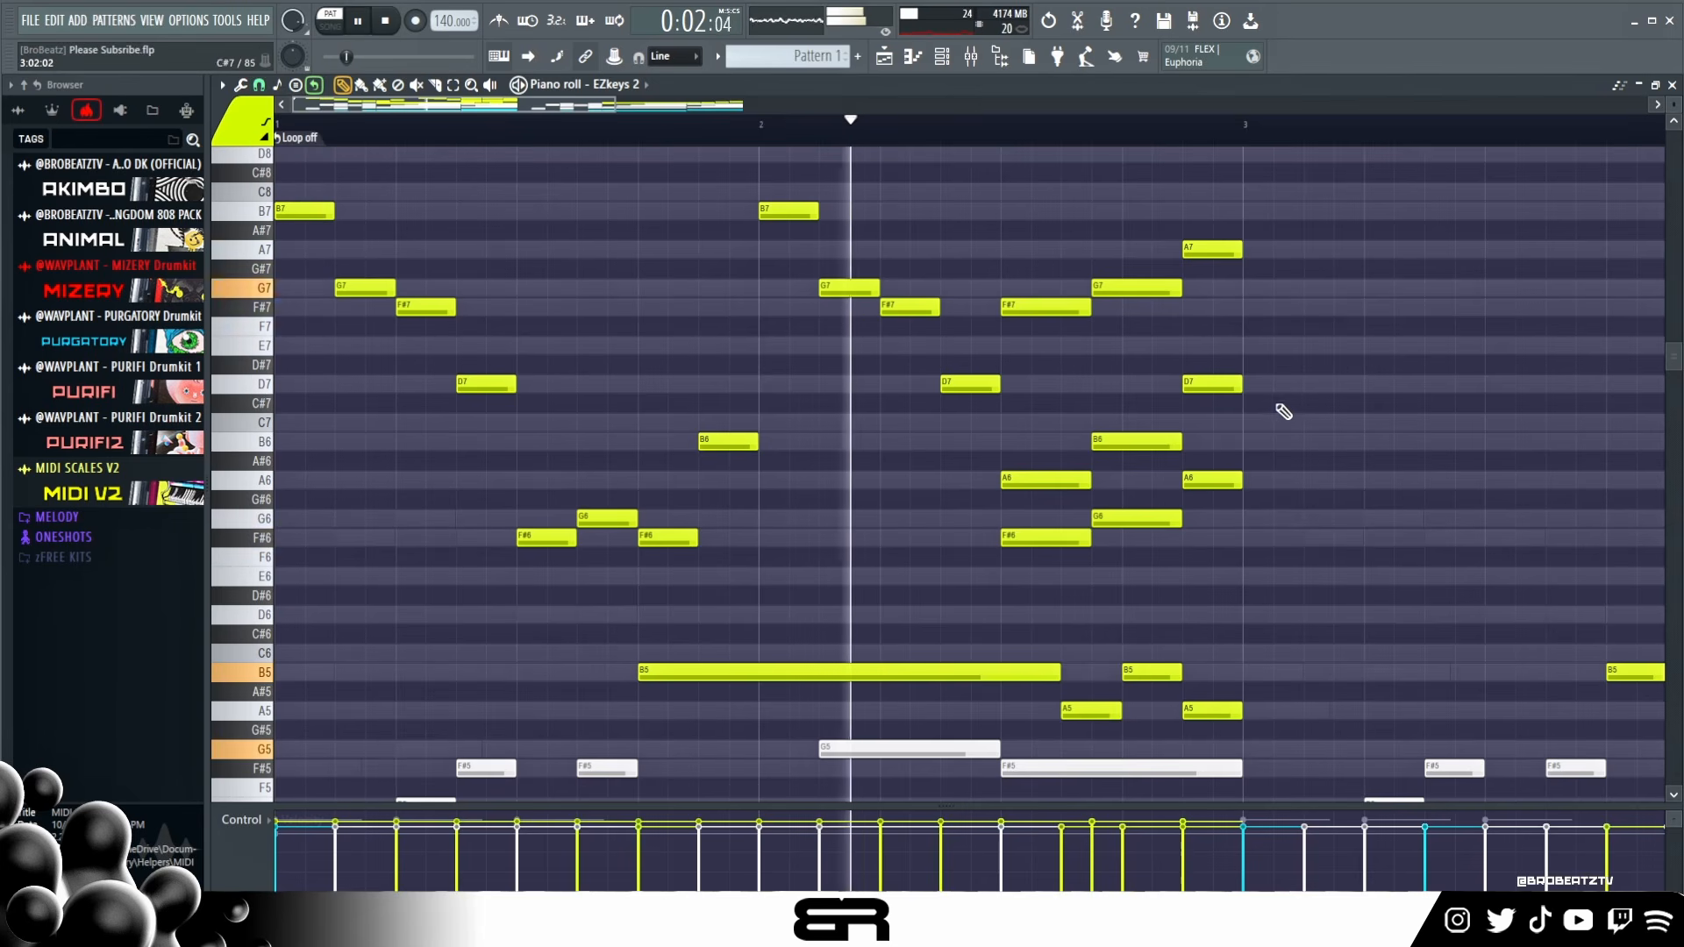
key("space")
- Duplicate the two-bar top line with its closing chords into bars 3 and 4, leaving the lower melody out of the copy
left_click_drag(1304, 223, 395, 543)
left_click_drag(370, 224, 285, 211)
left_click_drag(822, 213, 794, 208)
left_click_drag(291, 209, 1276, 197)
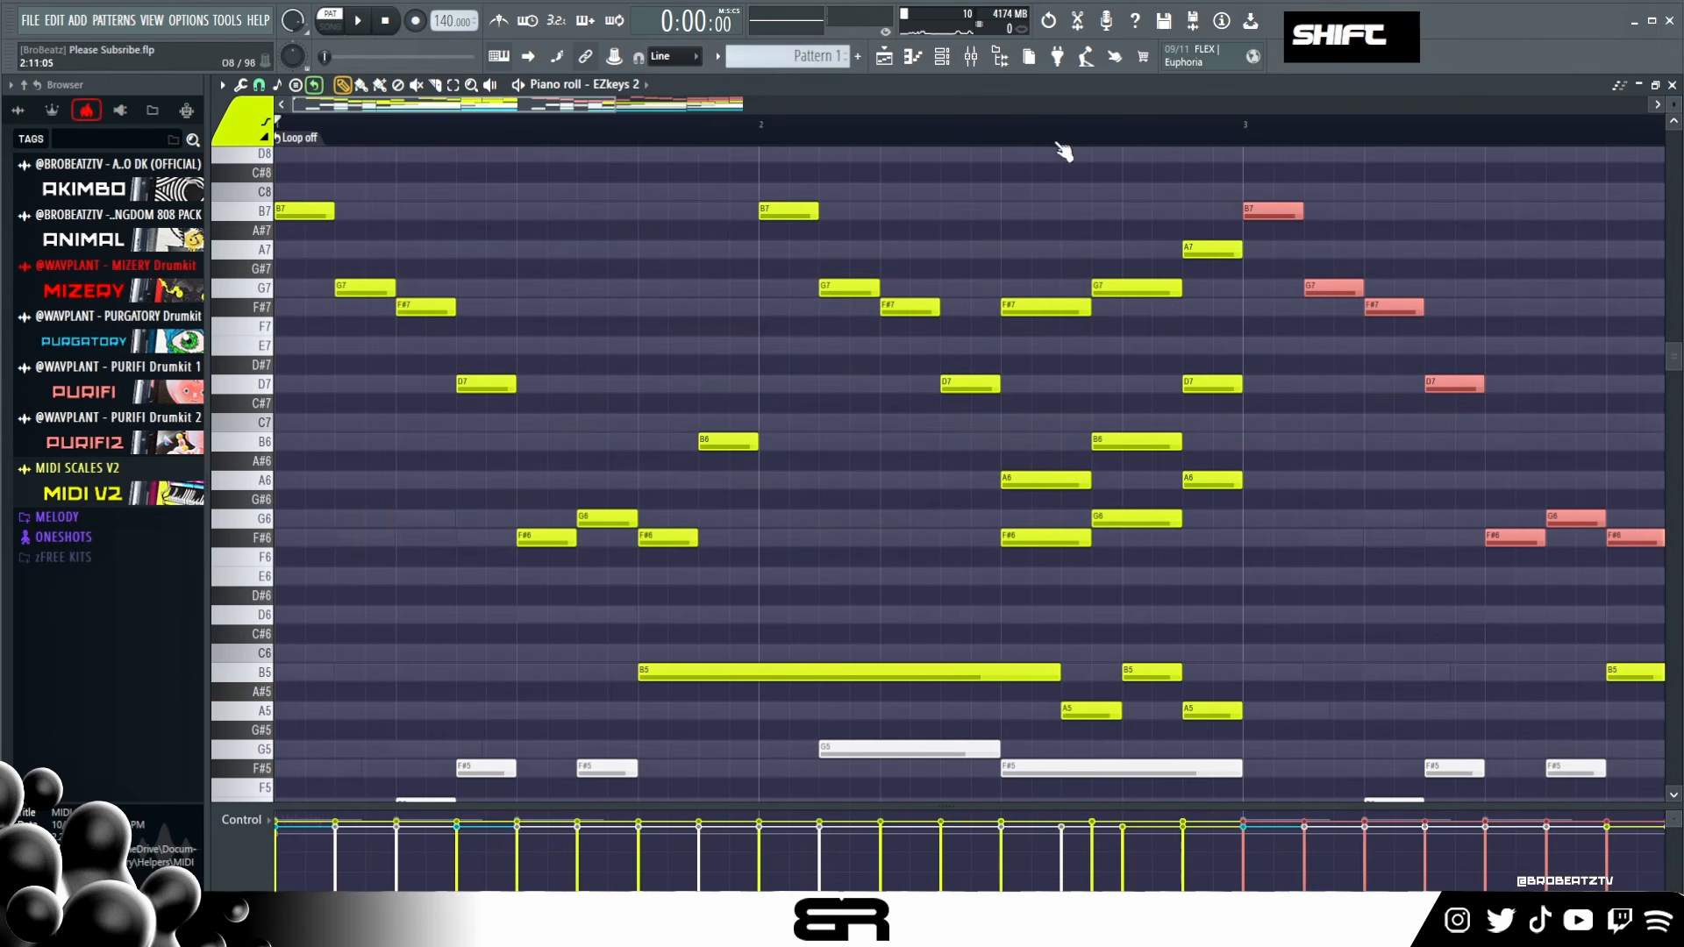
scroll(1039, 134, "down", 4)
right_click(797, 135)
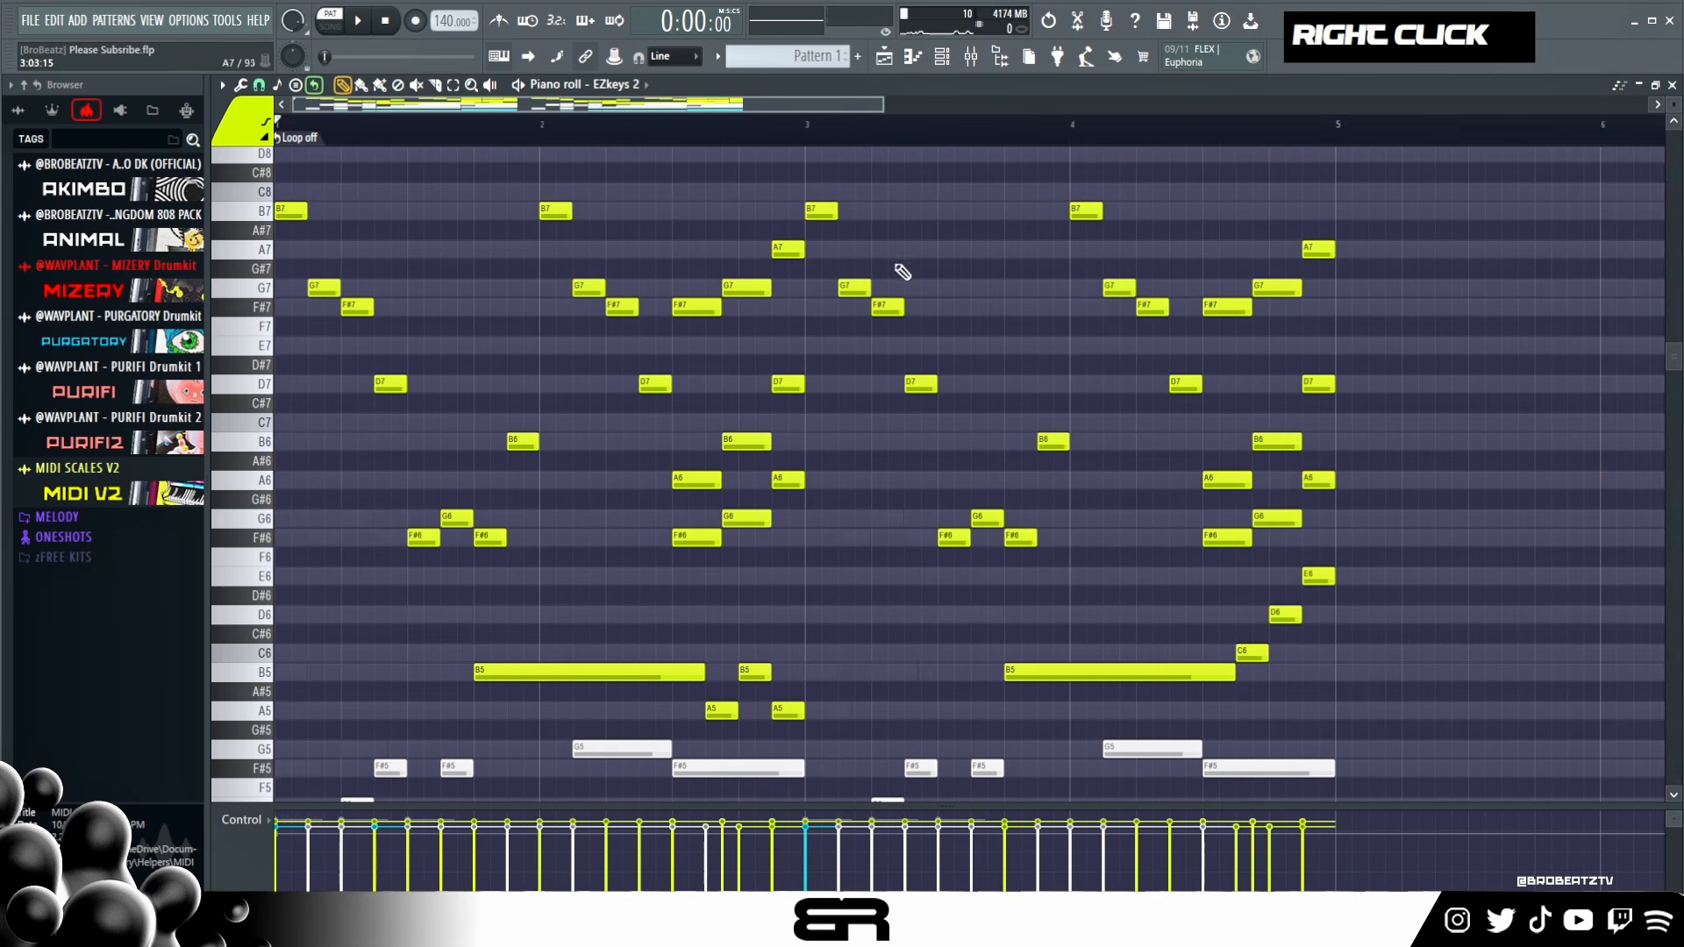
- Play the full four-bar EZkeys 2 pattern to check the repeated top line
key("space")
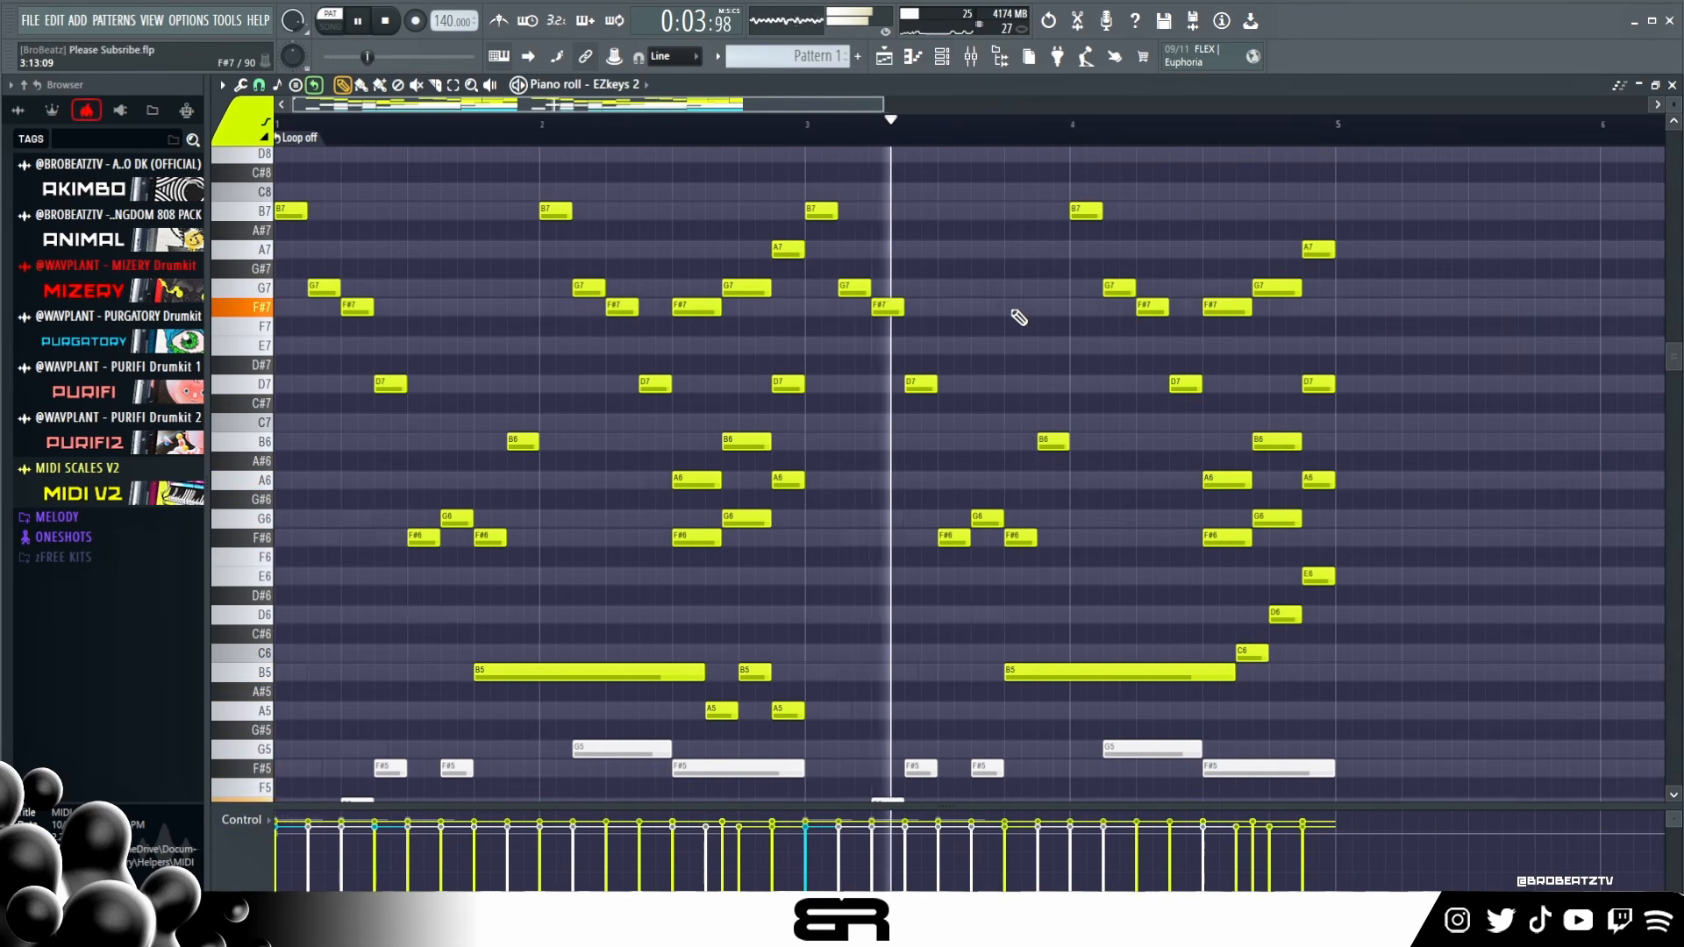
scroll(1437, 388, "down", 2)
scroll(1437, 389, "up", 2)
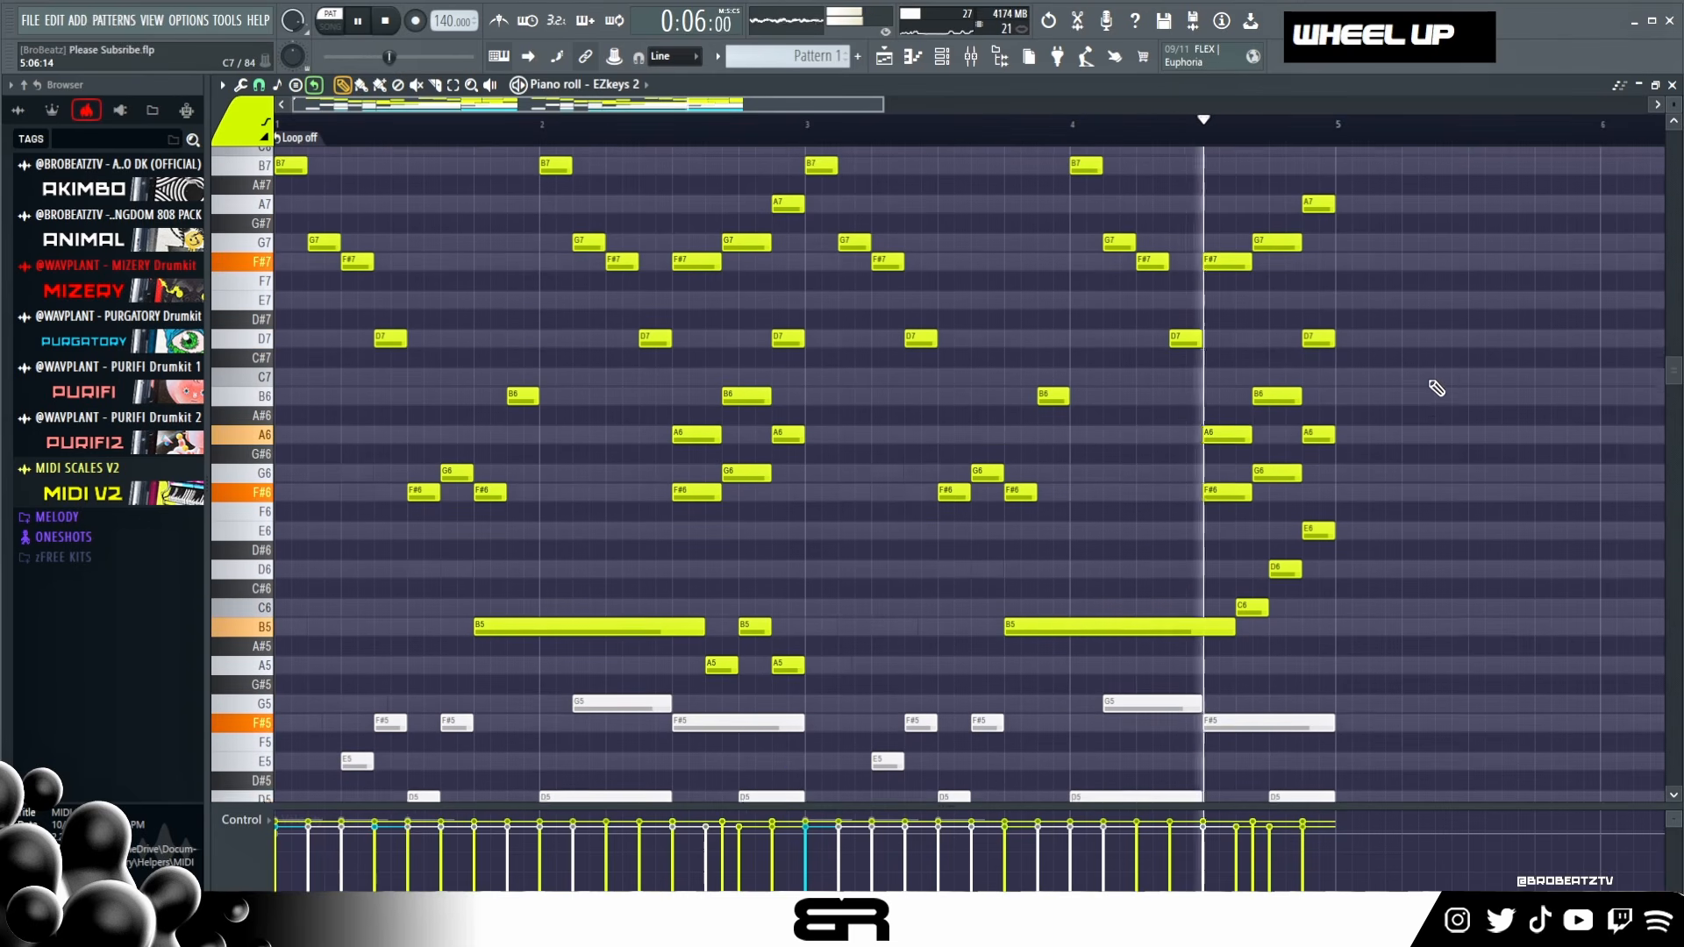
key("space")
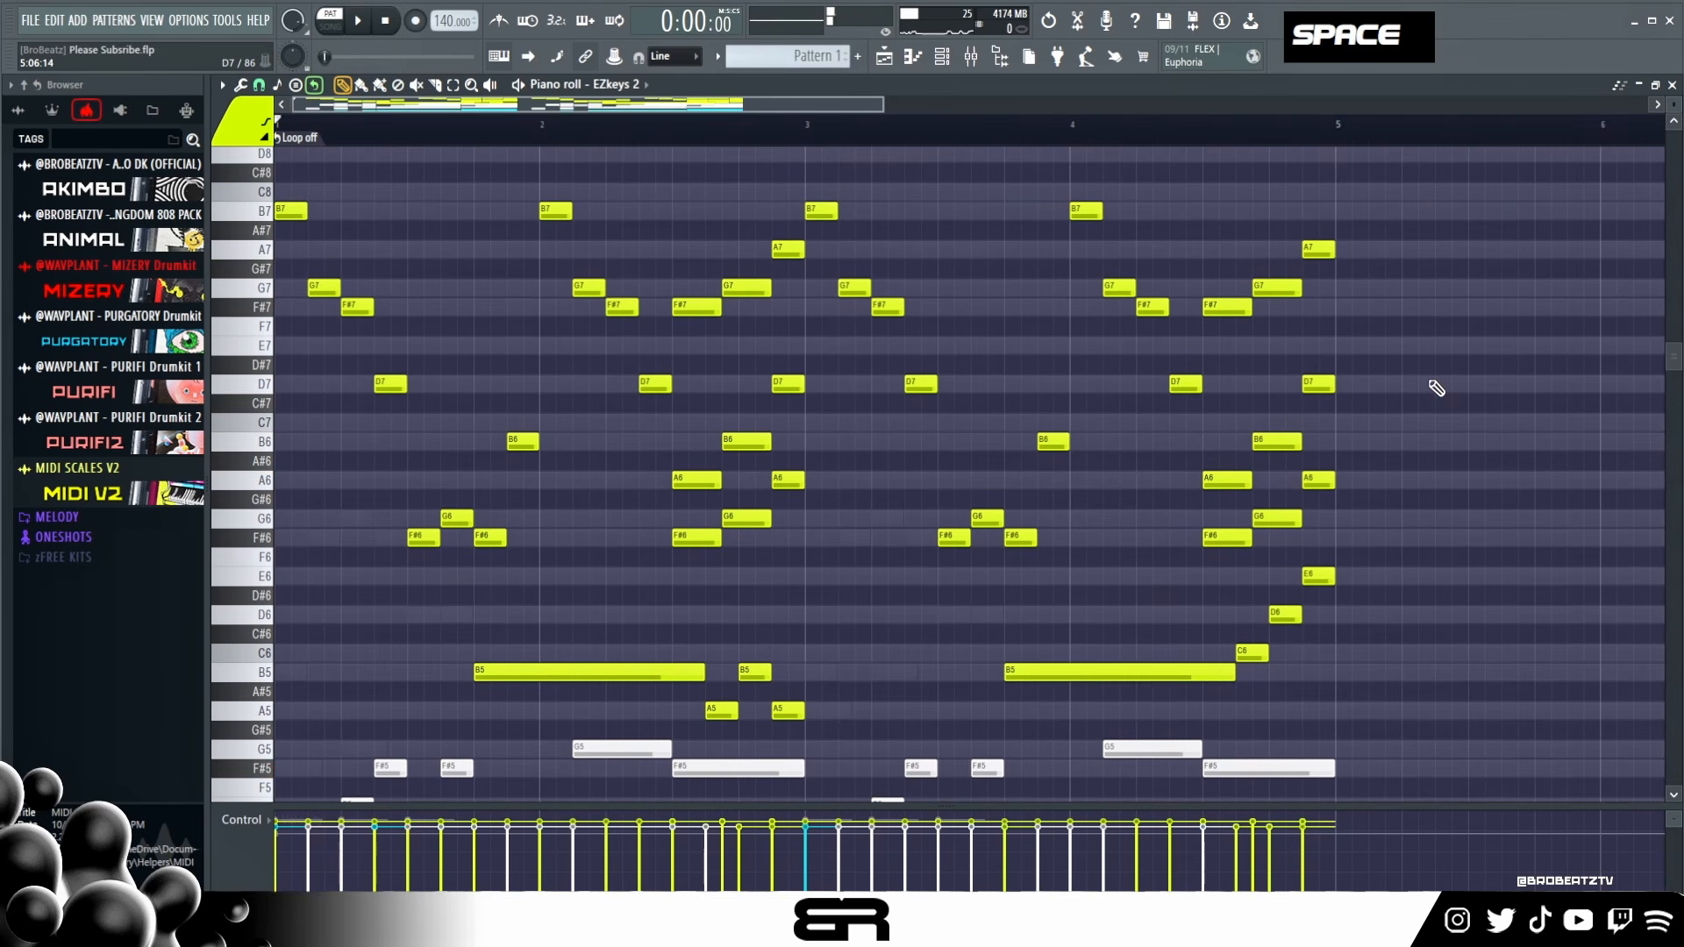
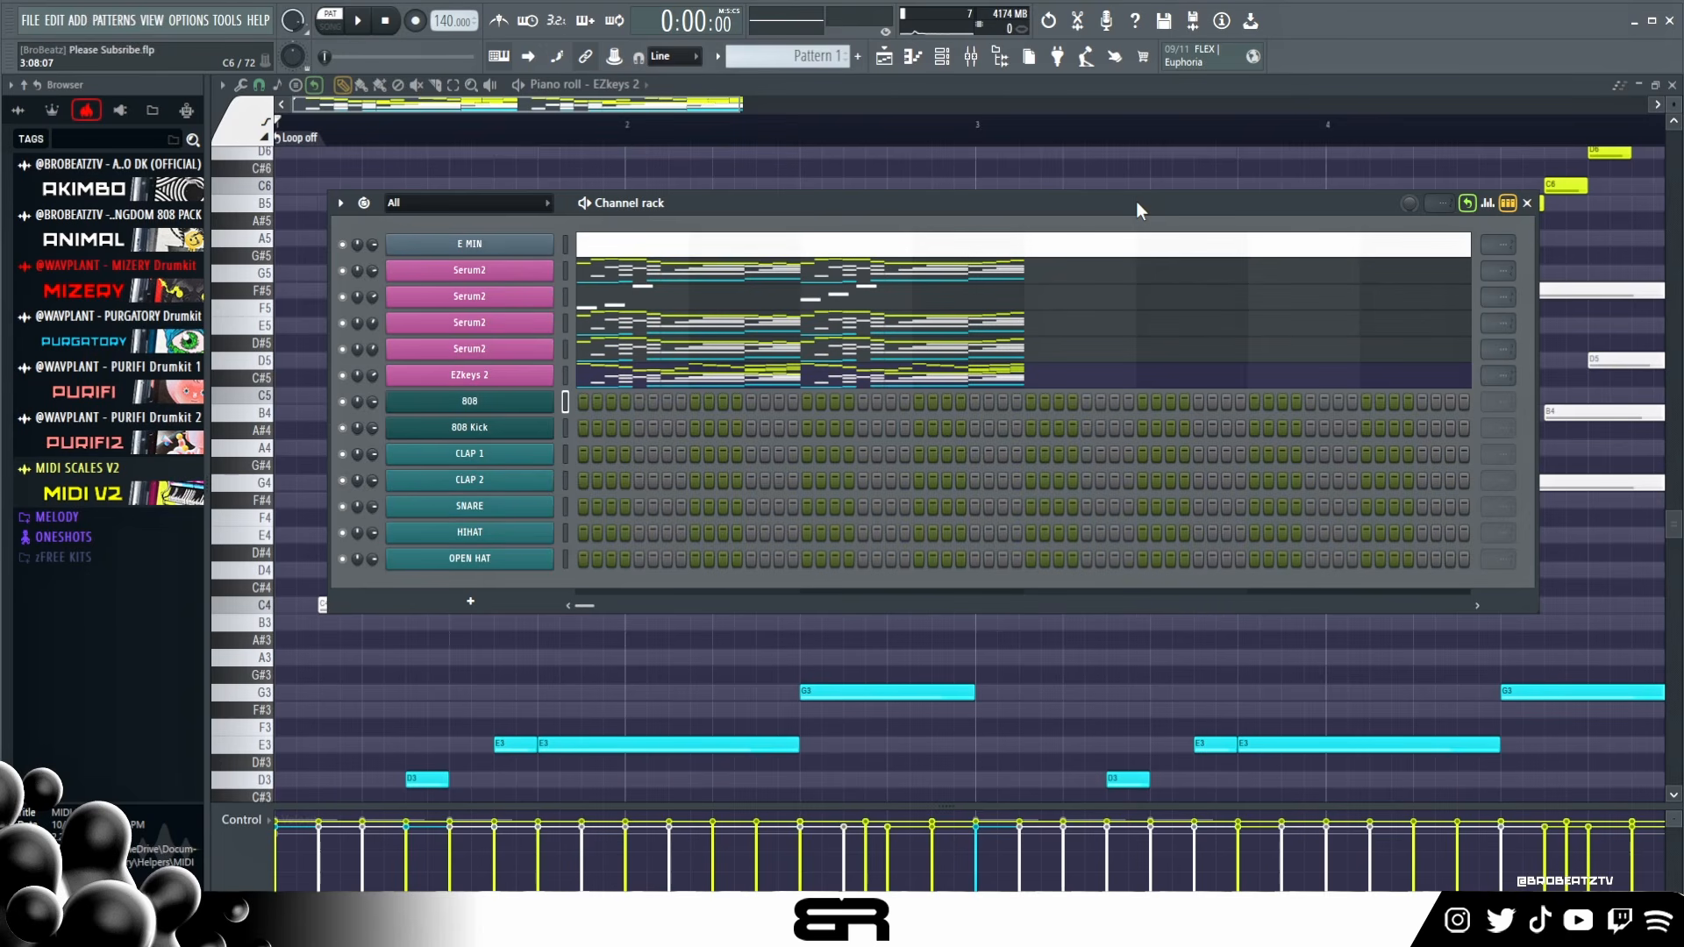
- Examine the melody and chord notes across the first two bars of the EZkeys 2 piano roll
right_click(889, 160)
left_click(973, 132)
left_click_drag(973, 132, 282, 166)
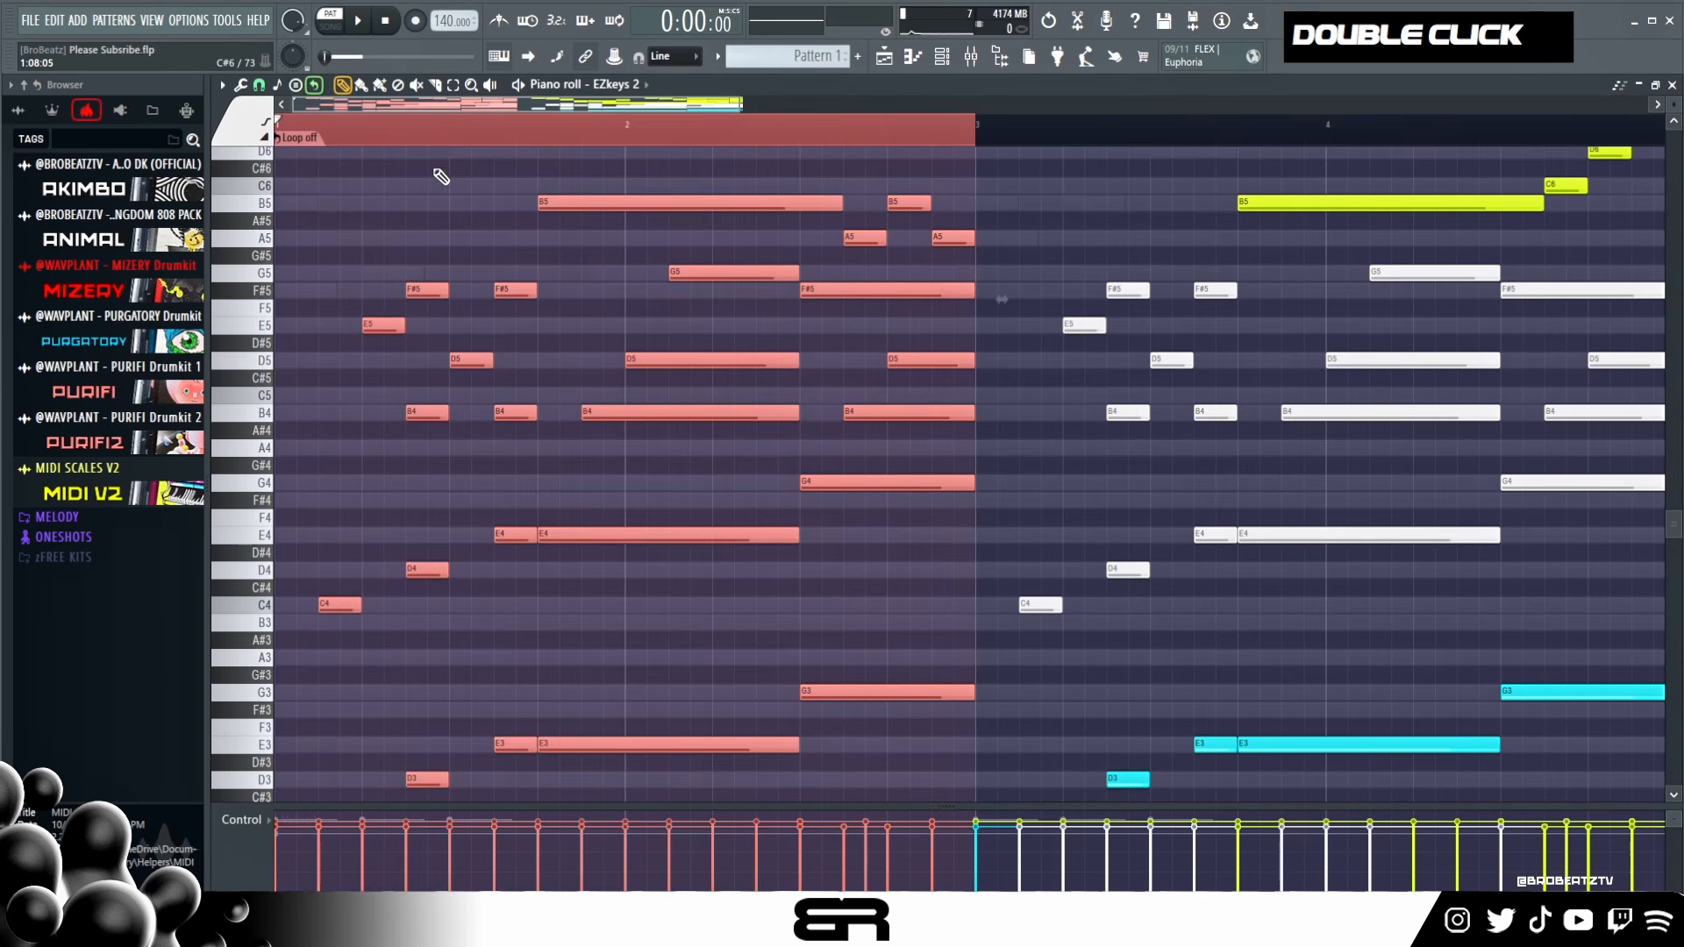
scroll(564, 256, "down", 4)
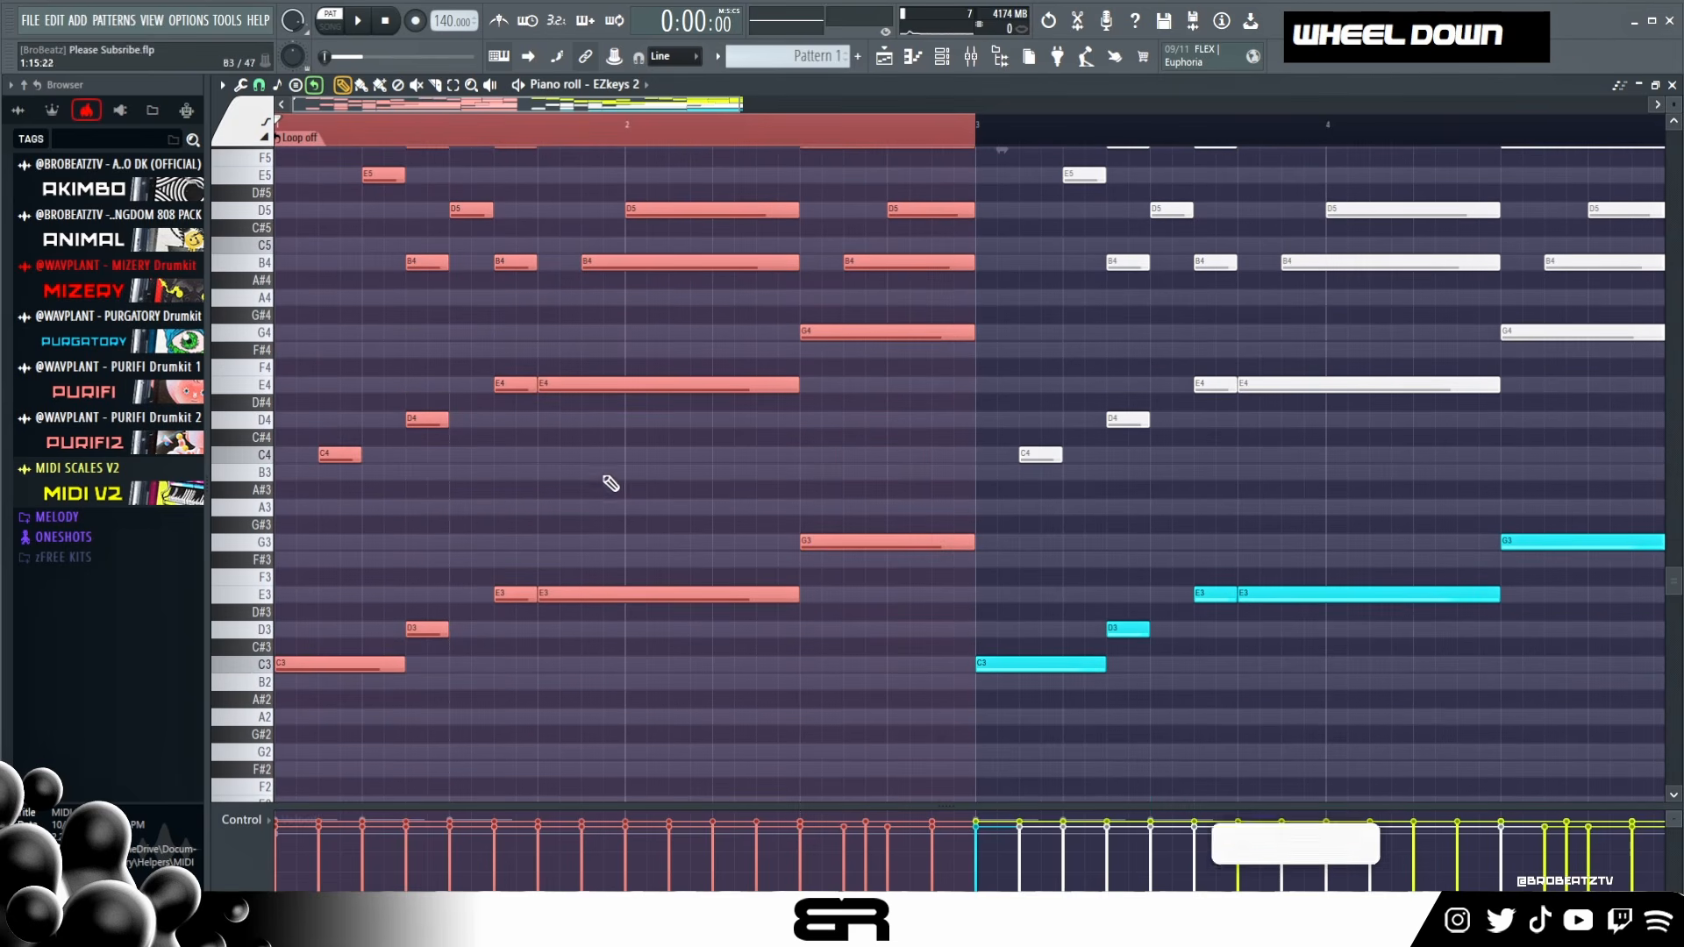
right_click(619, 536)
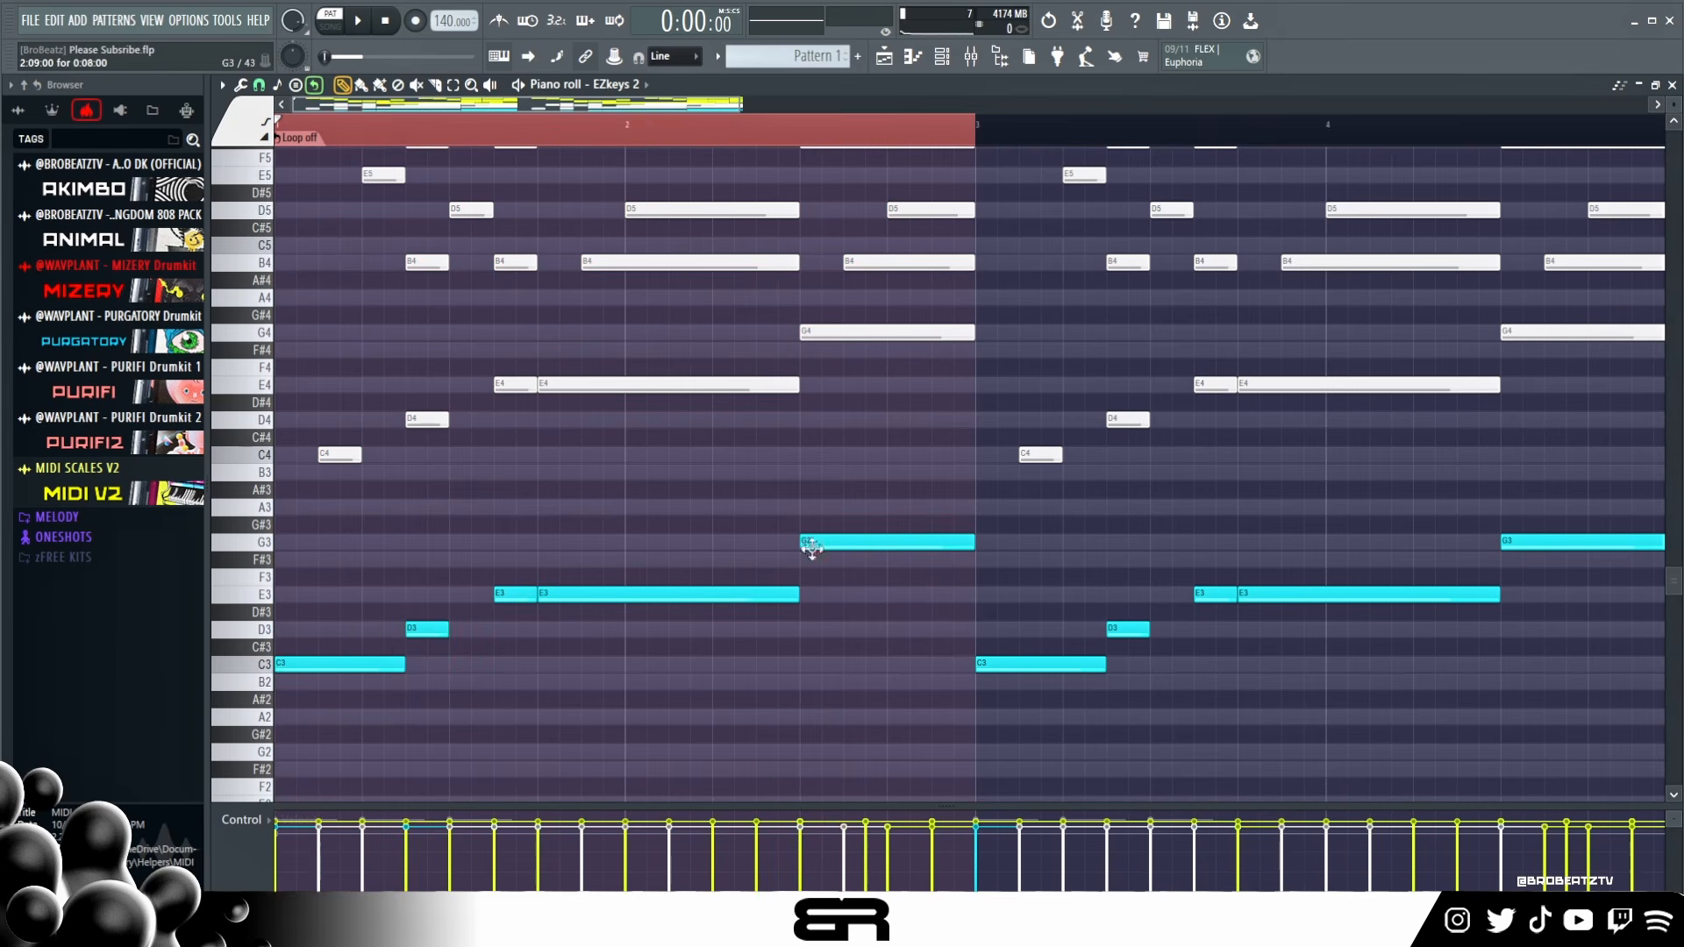
left_click_drag(982, 133, 279, 133)
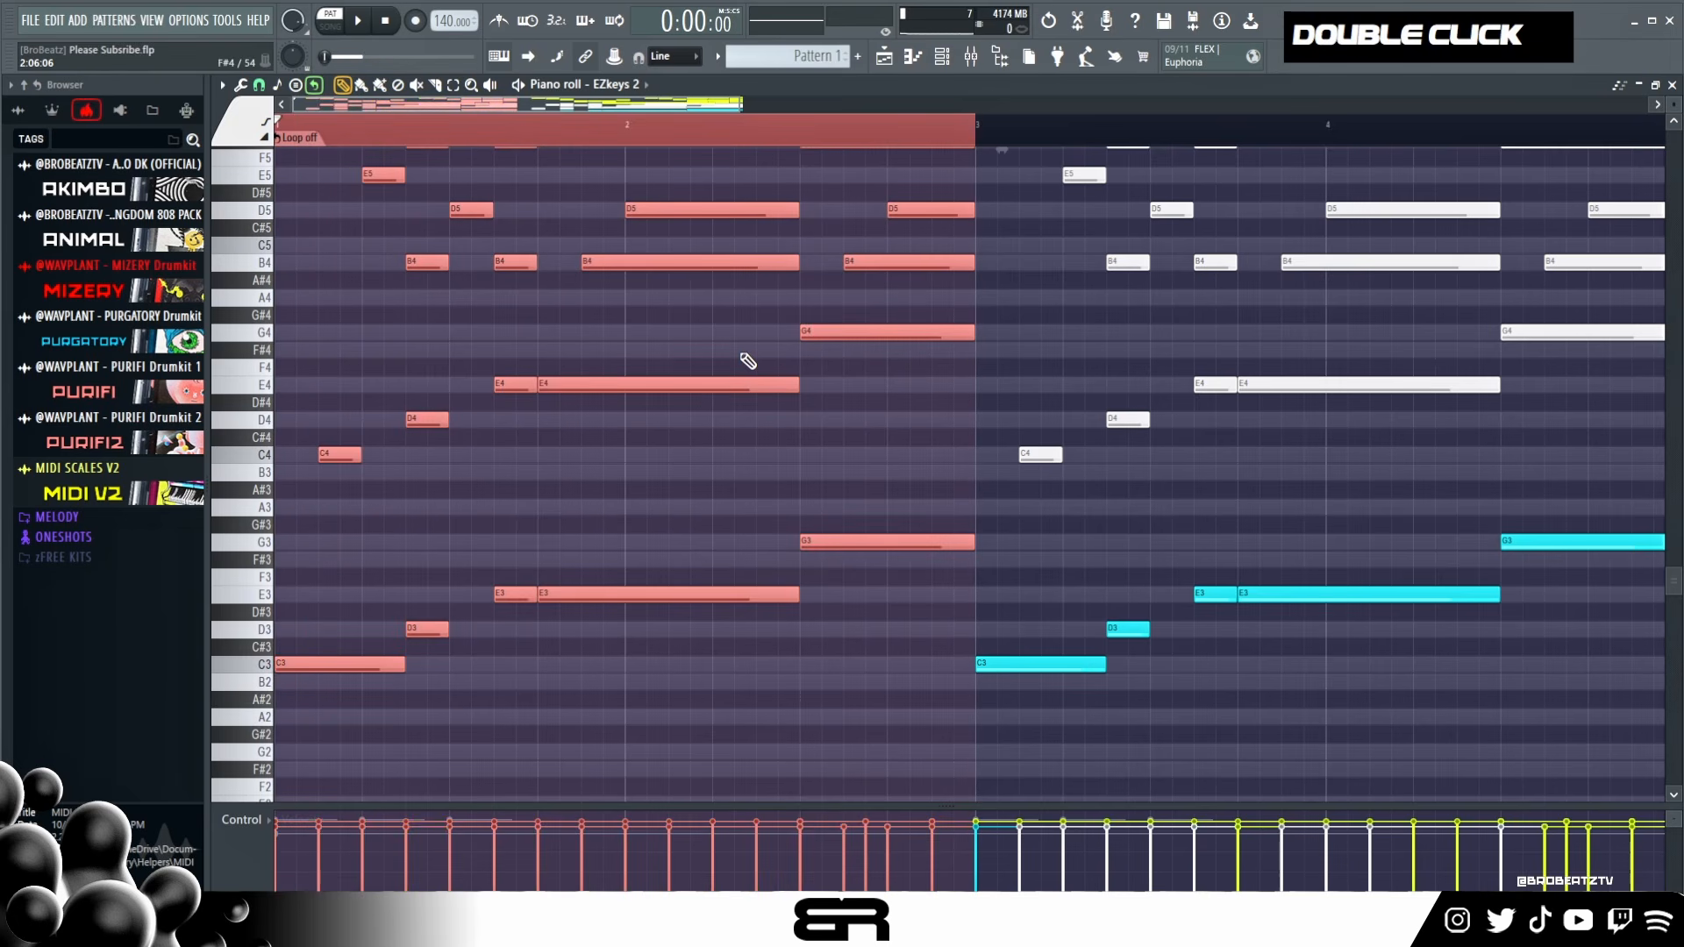
right_click(763, 499)
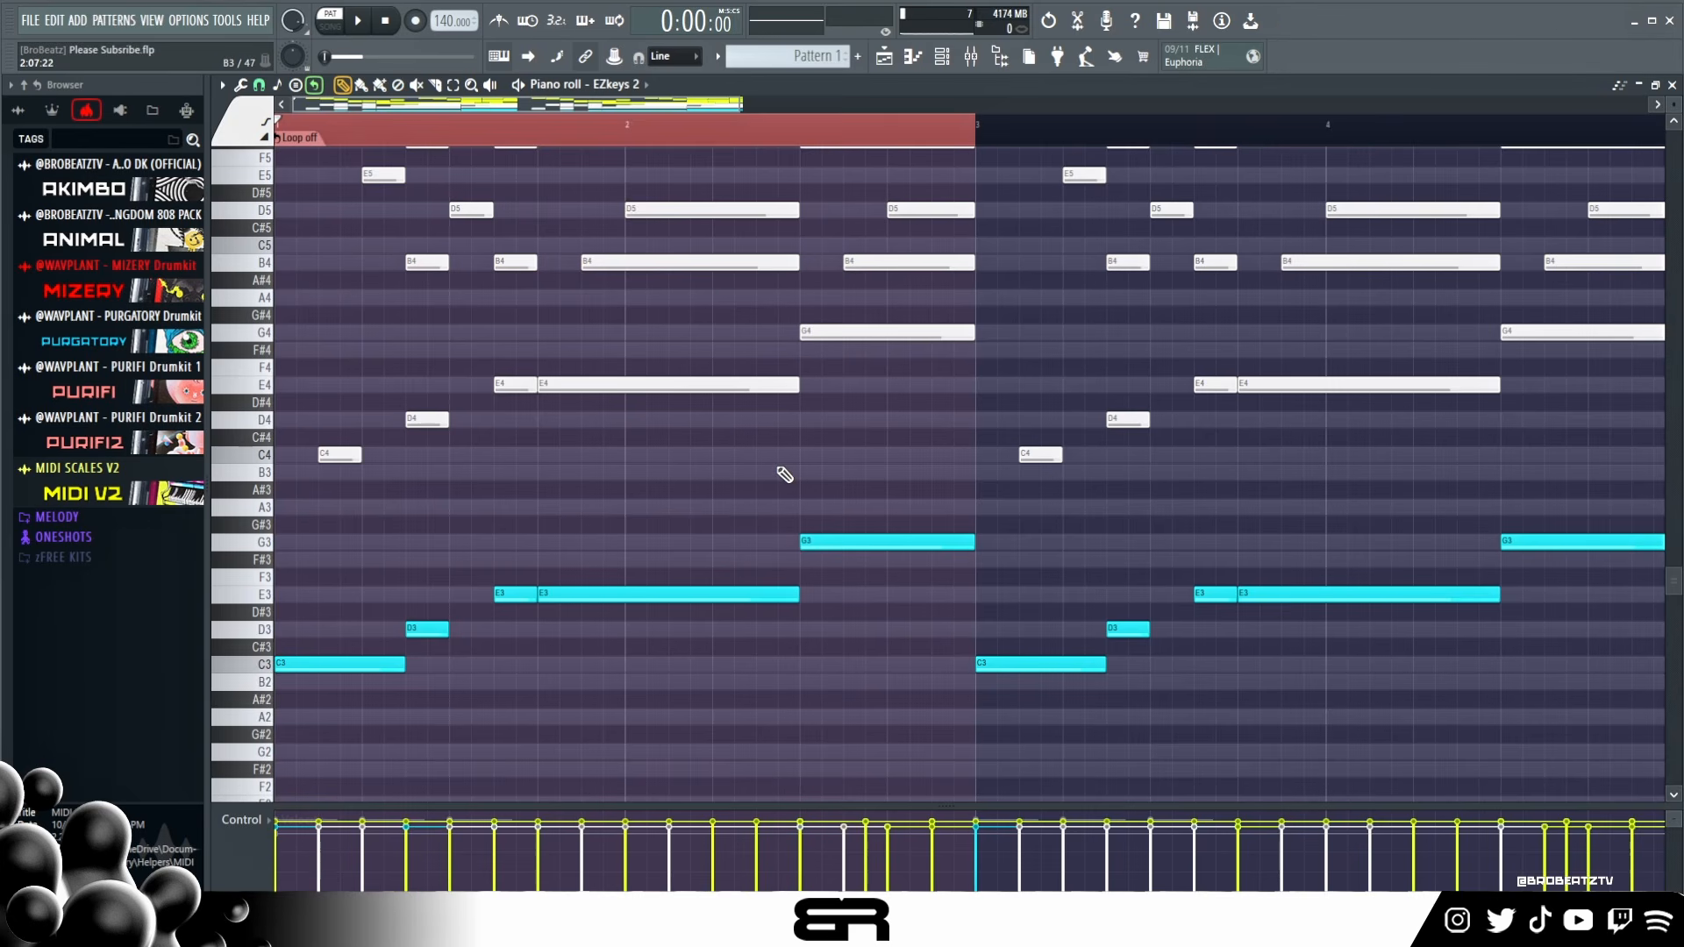
scroll(581, 537, "up", 1)
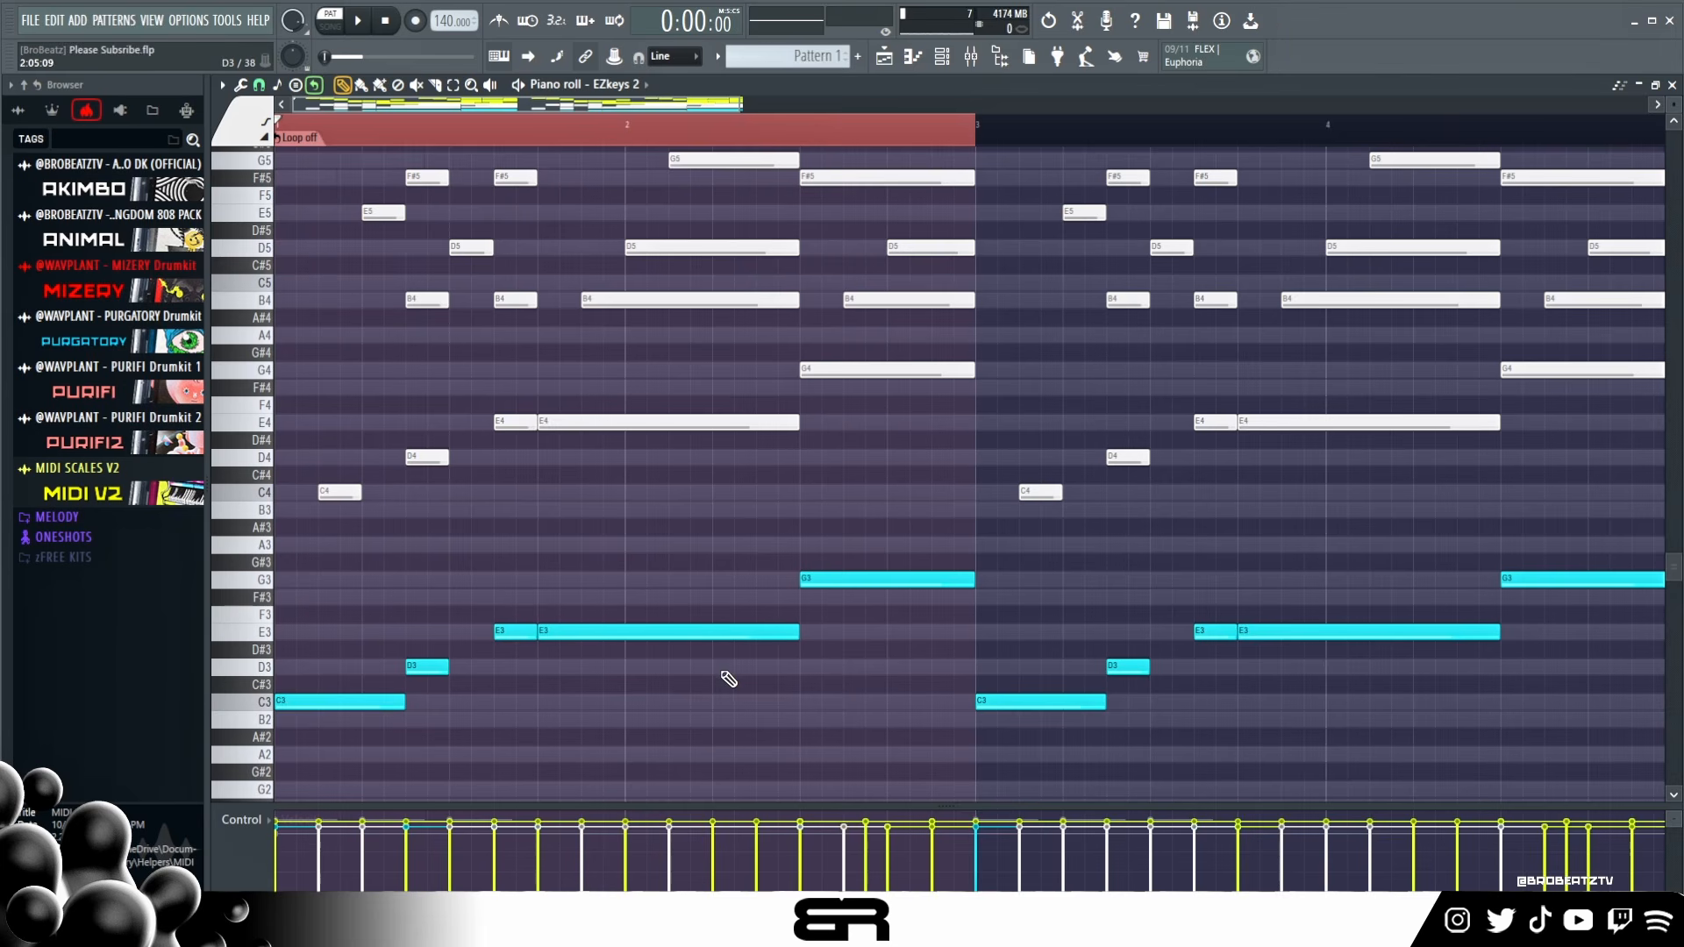
scroll(801, 308, "up", 2)
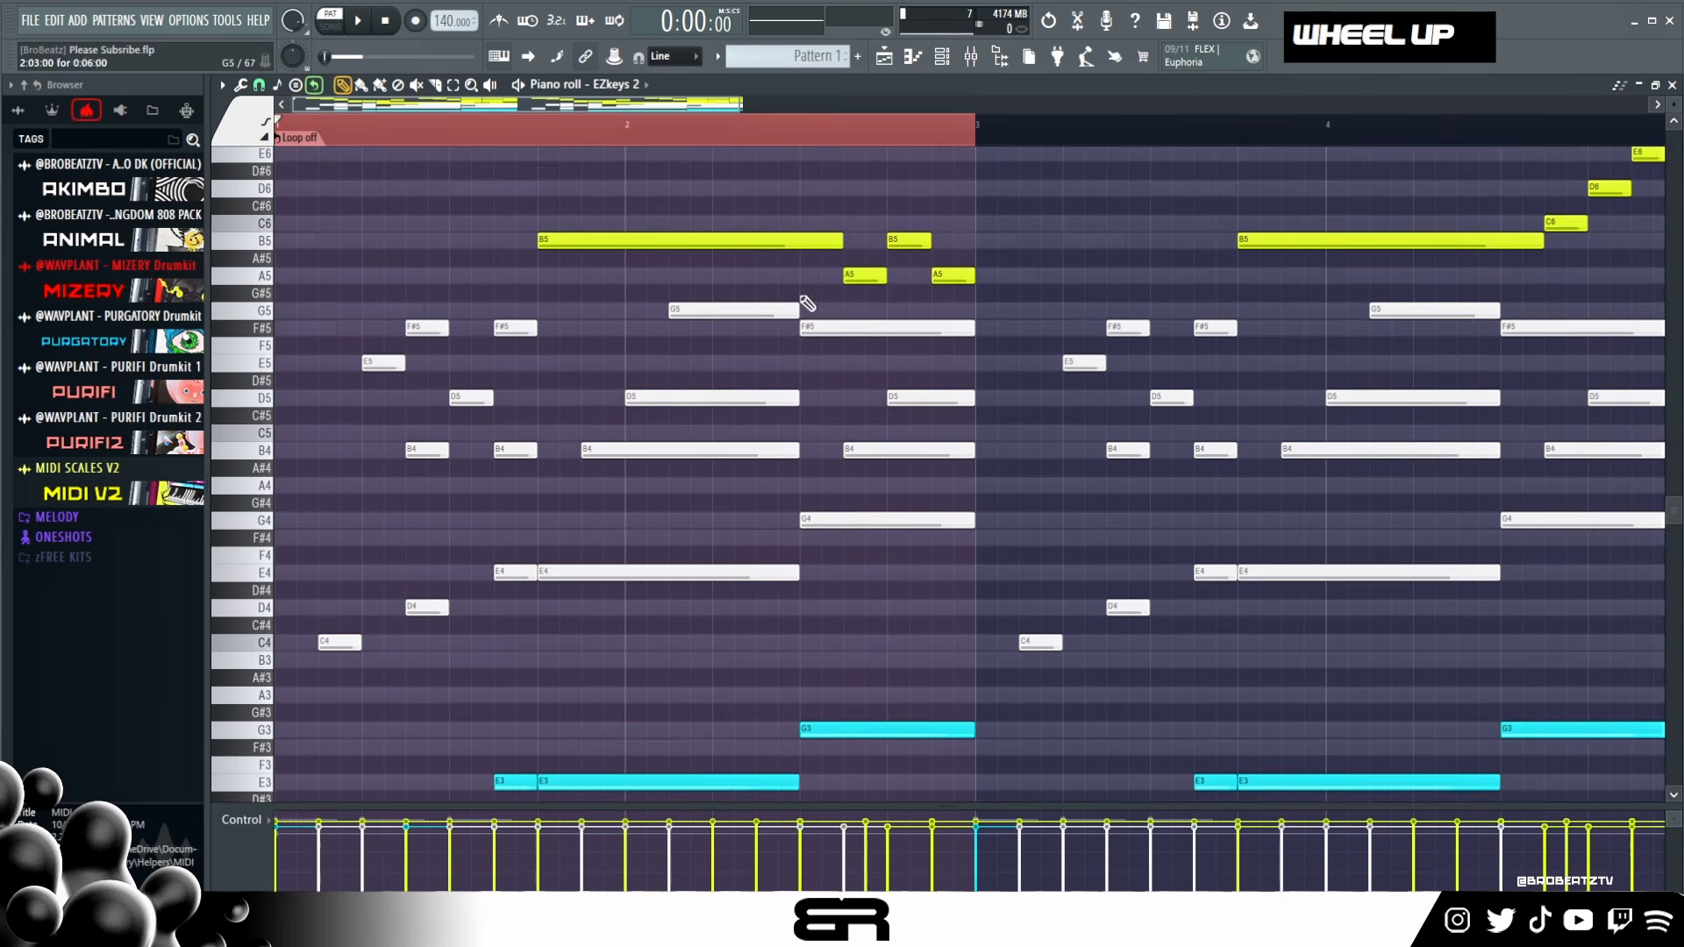
- Highlight the C3, E3 and G3 bass notes in the first two bars to examine the chord roots
scroll(531, 586, "down", 2)
left_click_drag(497, 612, 789, 659)
right_click(506, 742)
left_click(293, 699, "ctrl+shift")
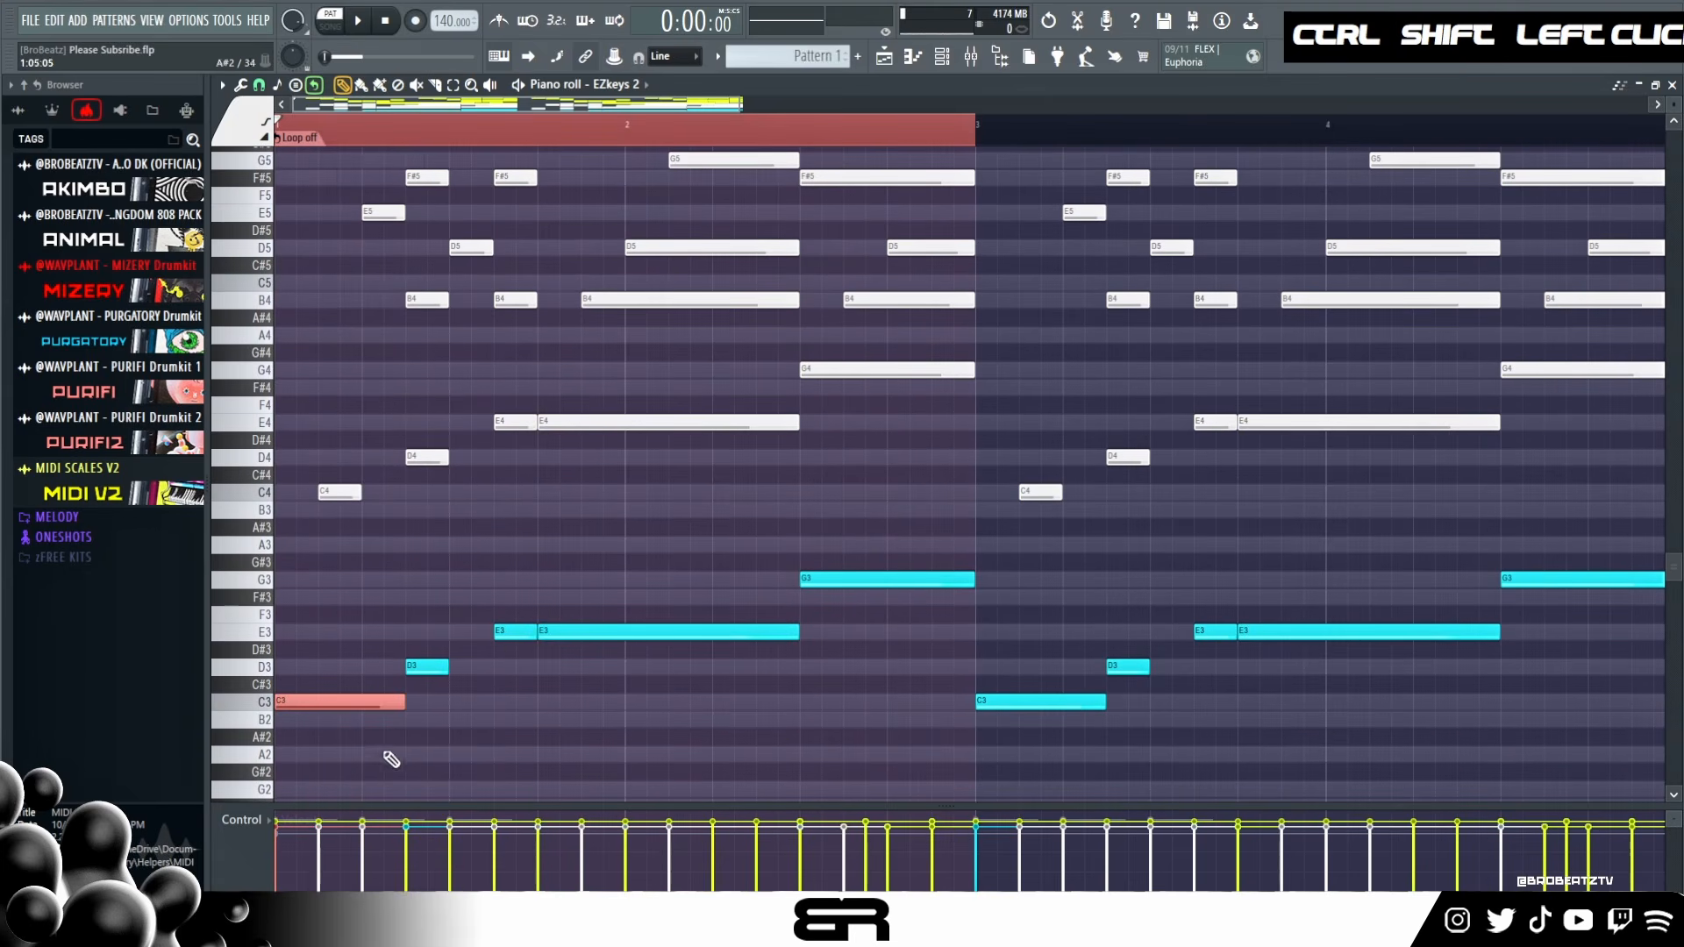
left_click(513, 632, "ctrl+shift")
left_click(614, 631, "ctrl+shift")
left_click(829, 579, "ctrl+shift")
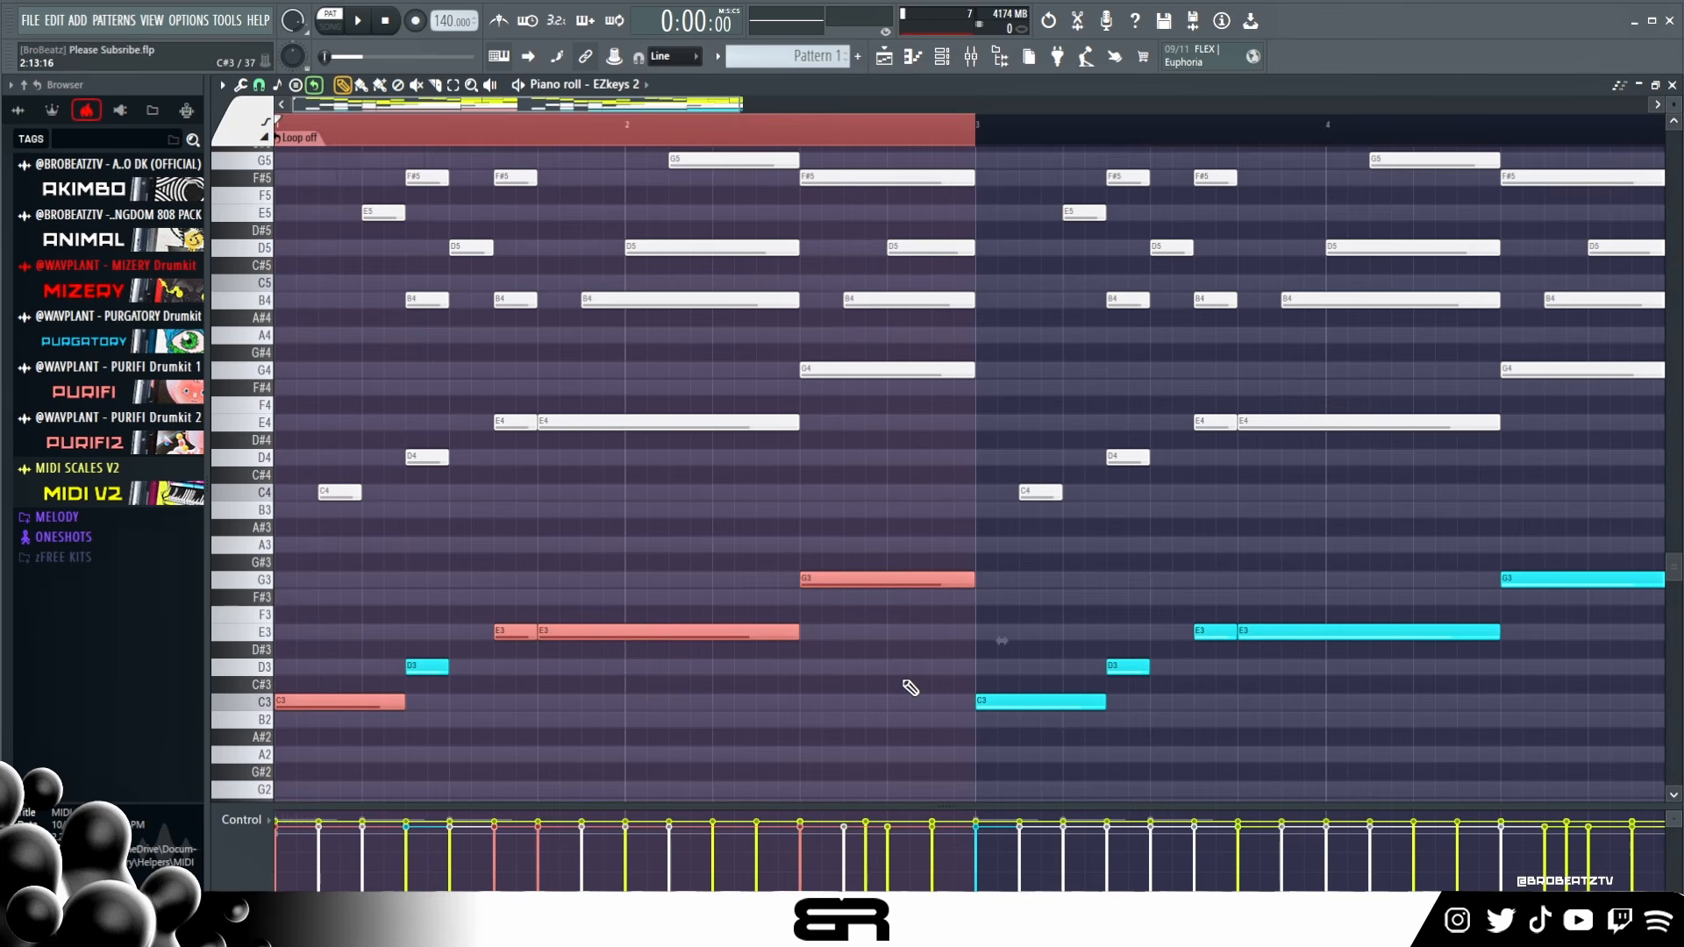
left_click(954, 62)
double_click(868, 133)
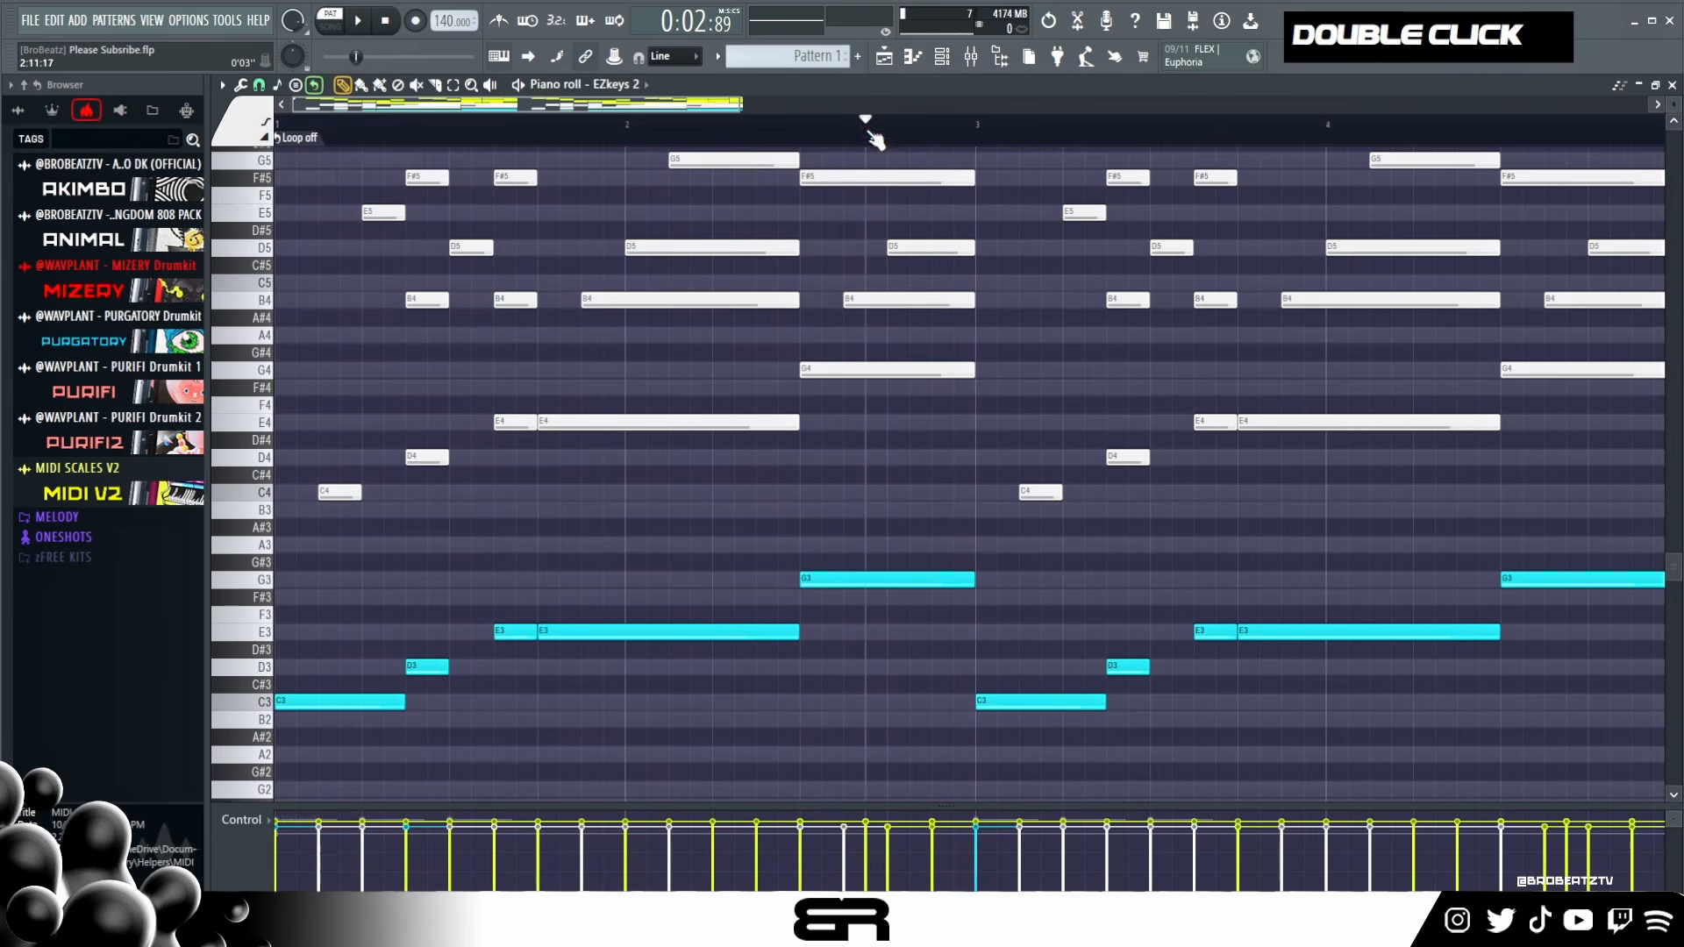
- In the 808 channel's piano roll, place short C3, D3, E3, E3 and G3 notes in rising order across the first two bars
left_click(941, 63)
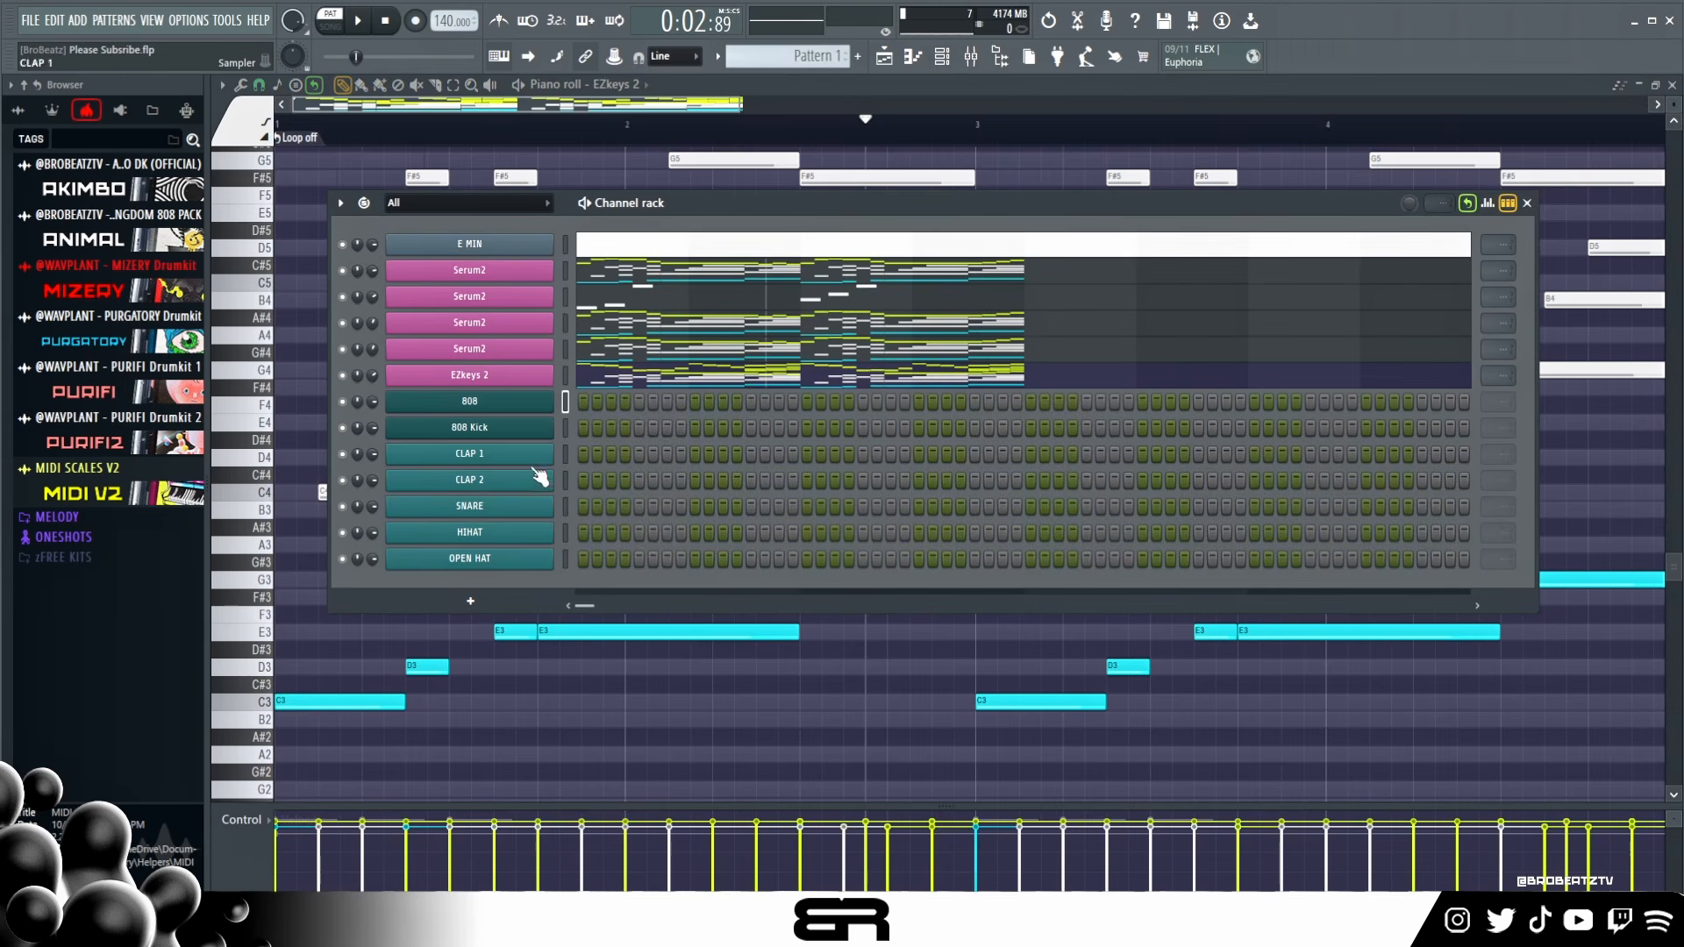
right_click(522, 379)
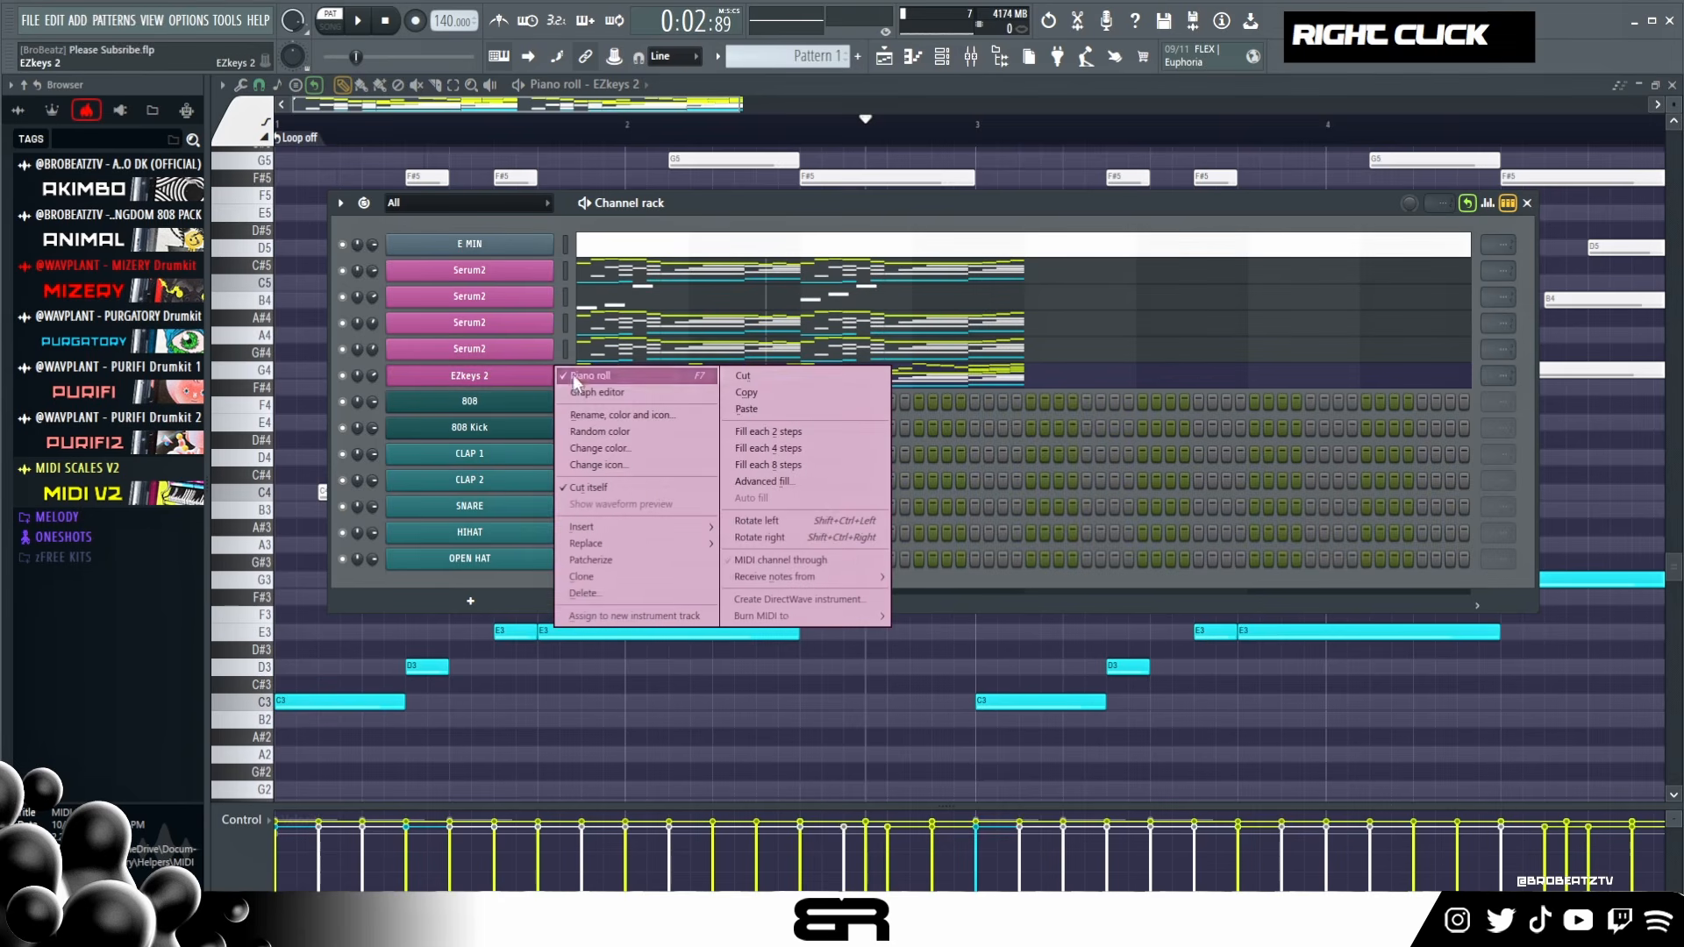
right_click(523, 400)
left_click(607, 396)
left_click(289, 702)
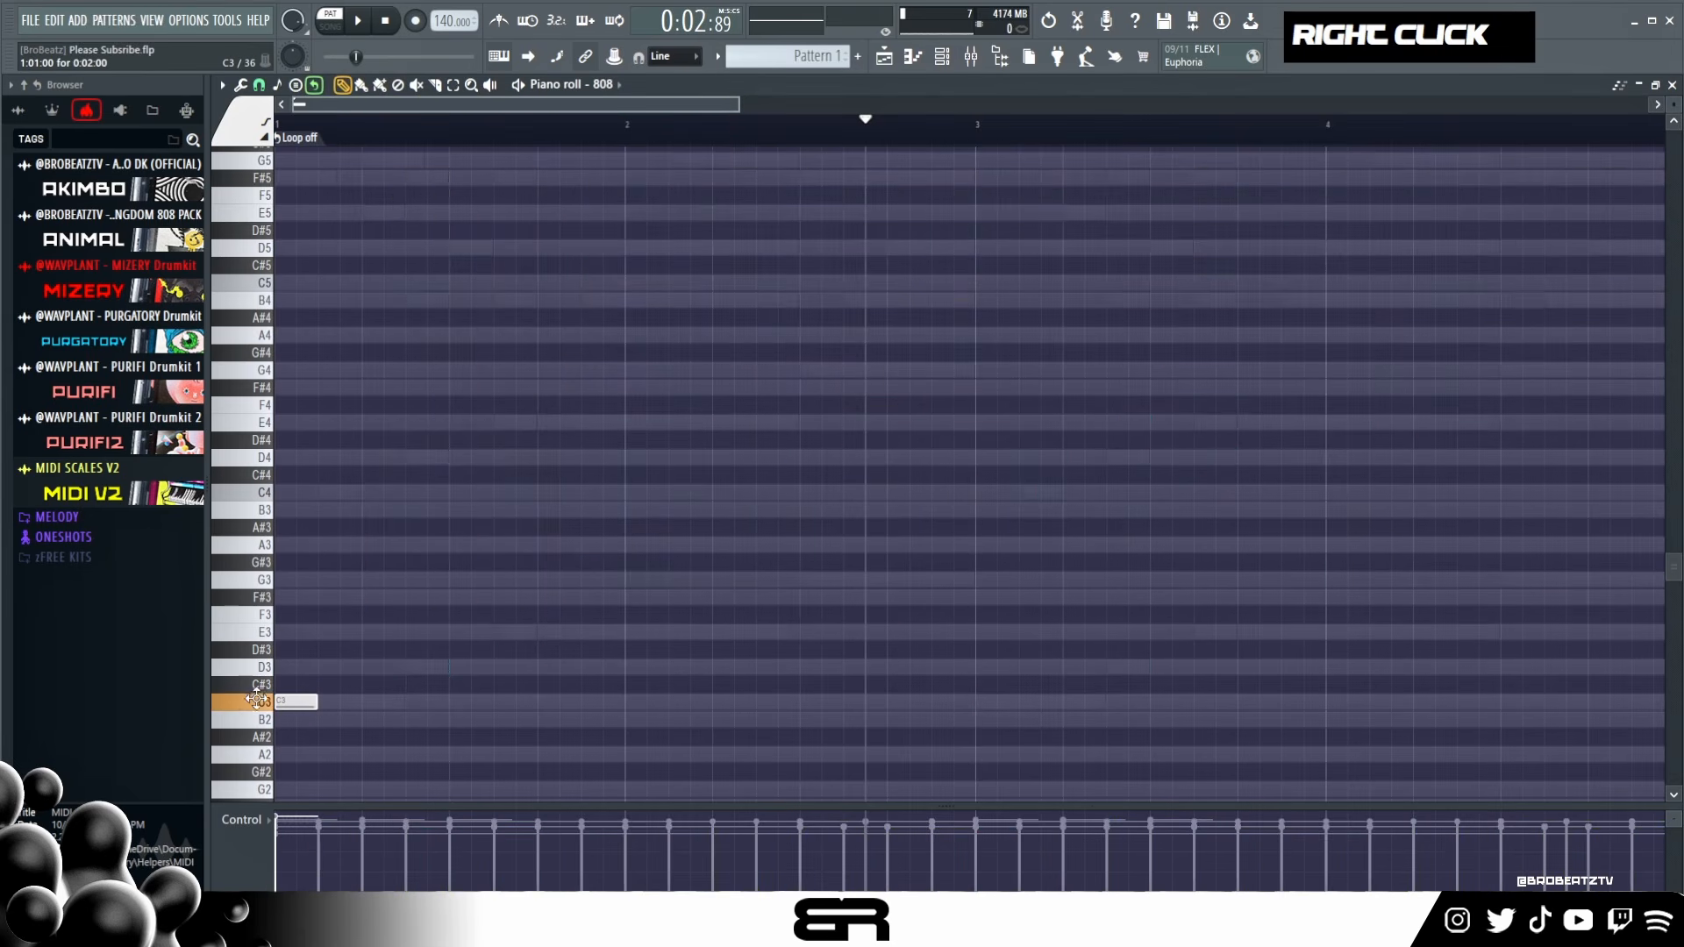
left_click(541, 635)
left_click(803, 581)
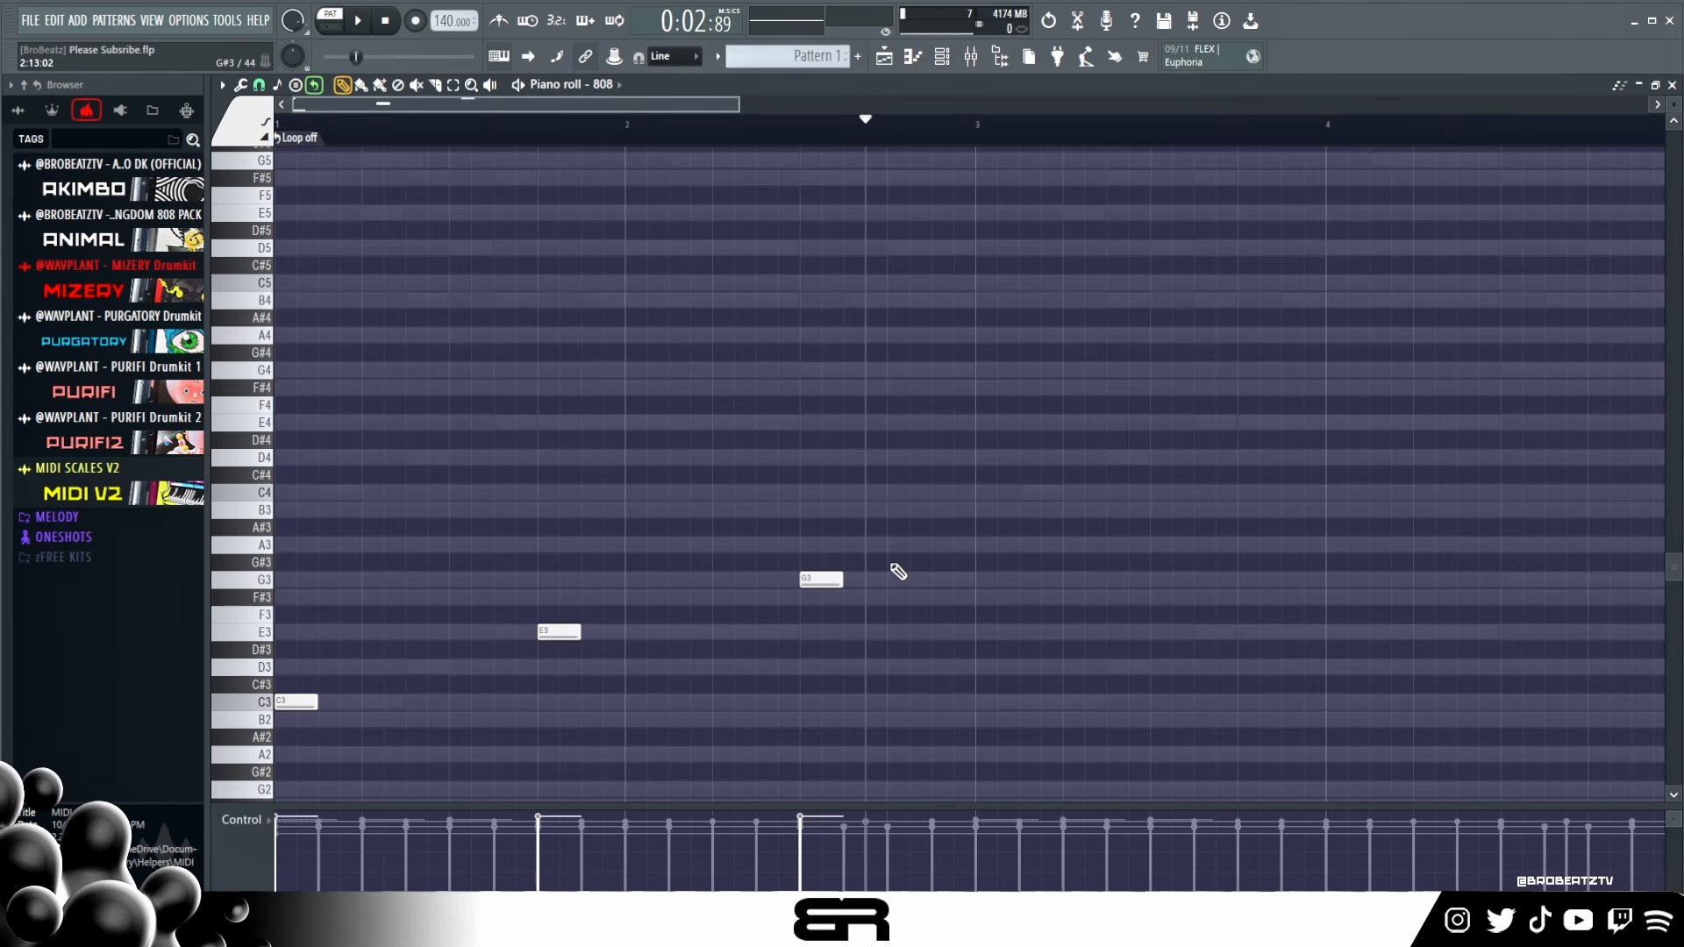
left_click(409, 668)
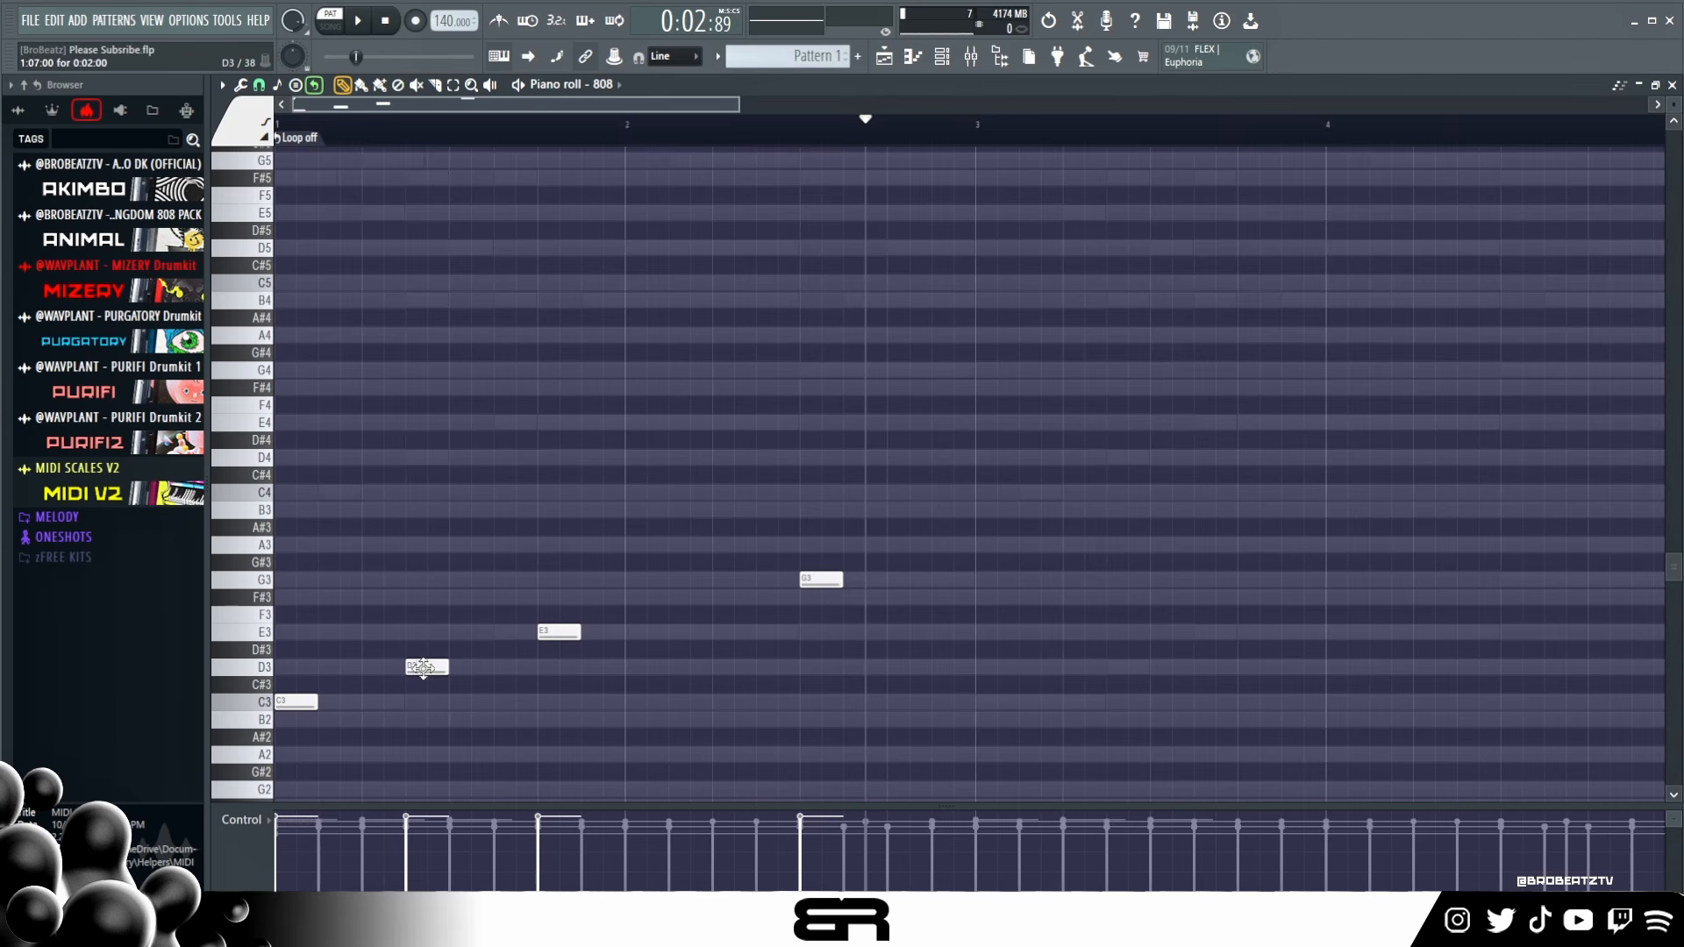
left_click(716, 633)
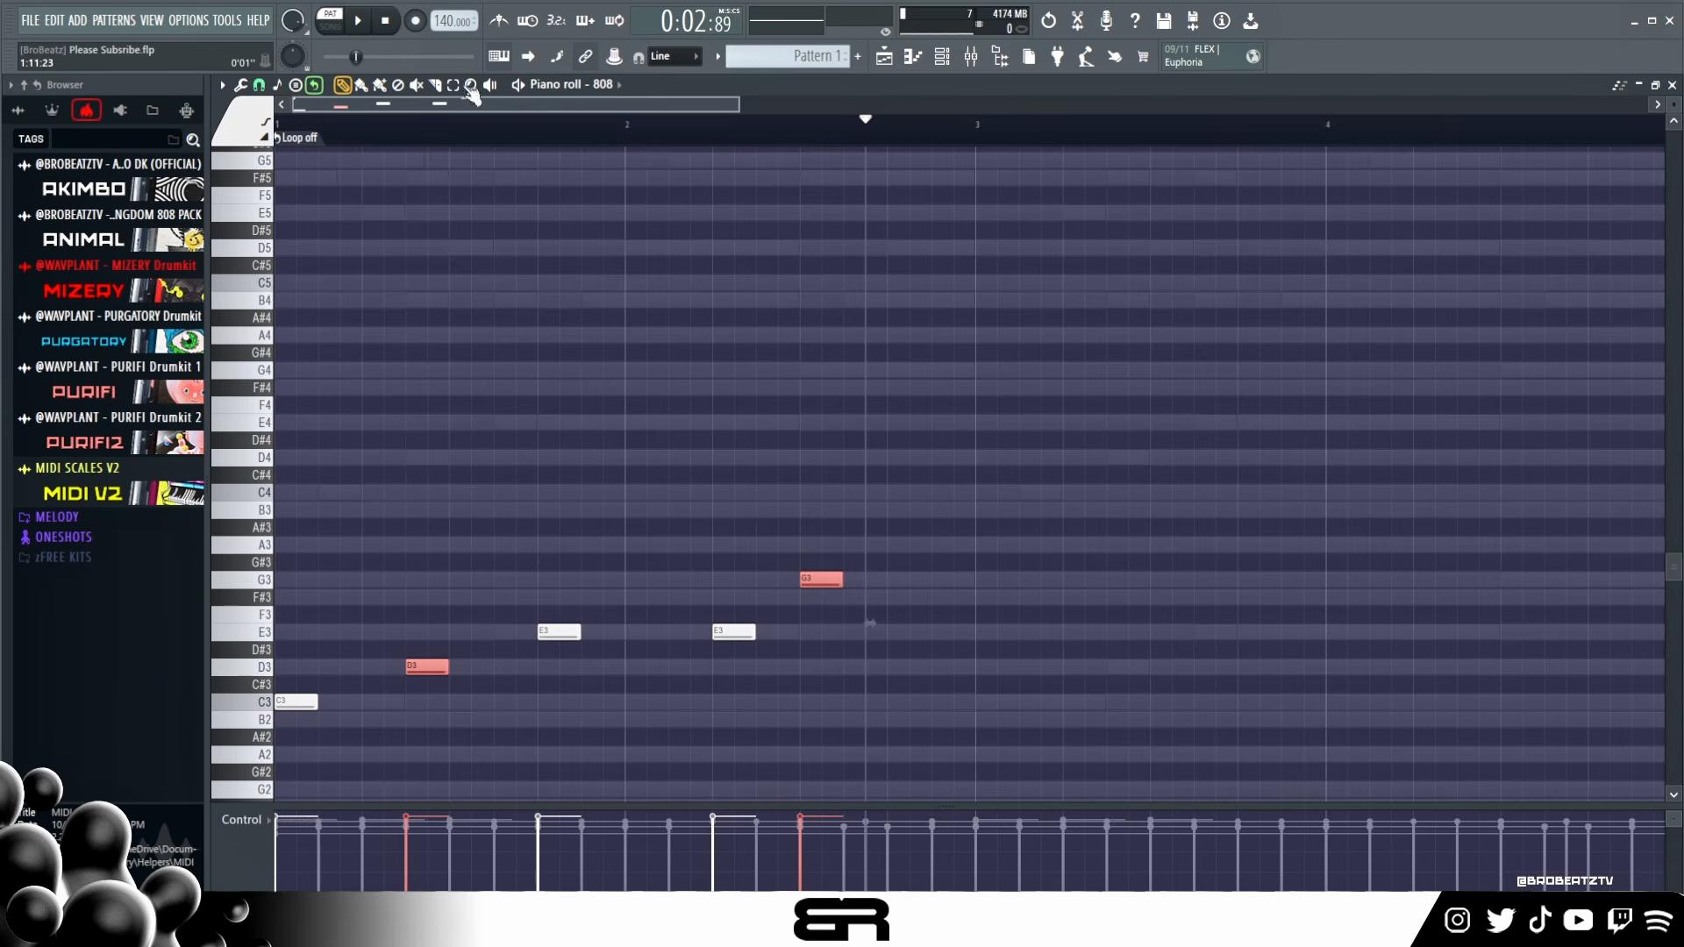
- Transpose all the 808 notes up two octaves and play the pattern back
key("space")
key("ctrl+a")
scroll(611, 401, "up", 1)
key("ctrl+Up")
key("ctrl+Up")
key("space")
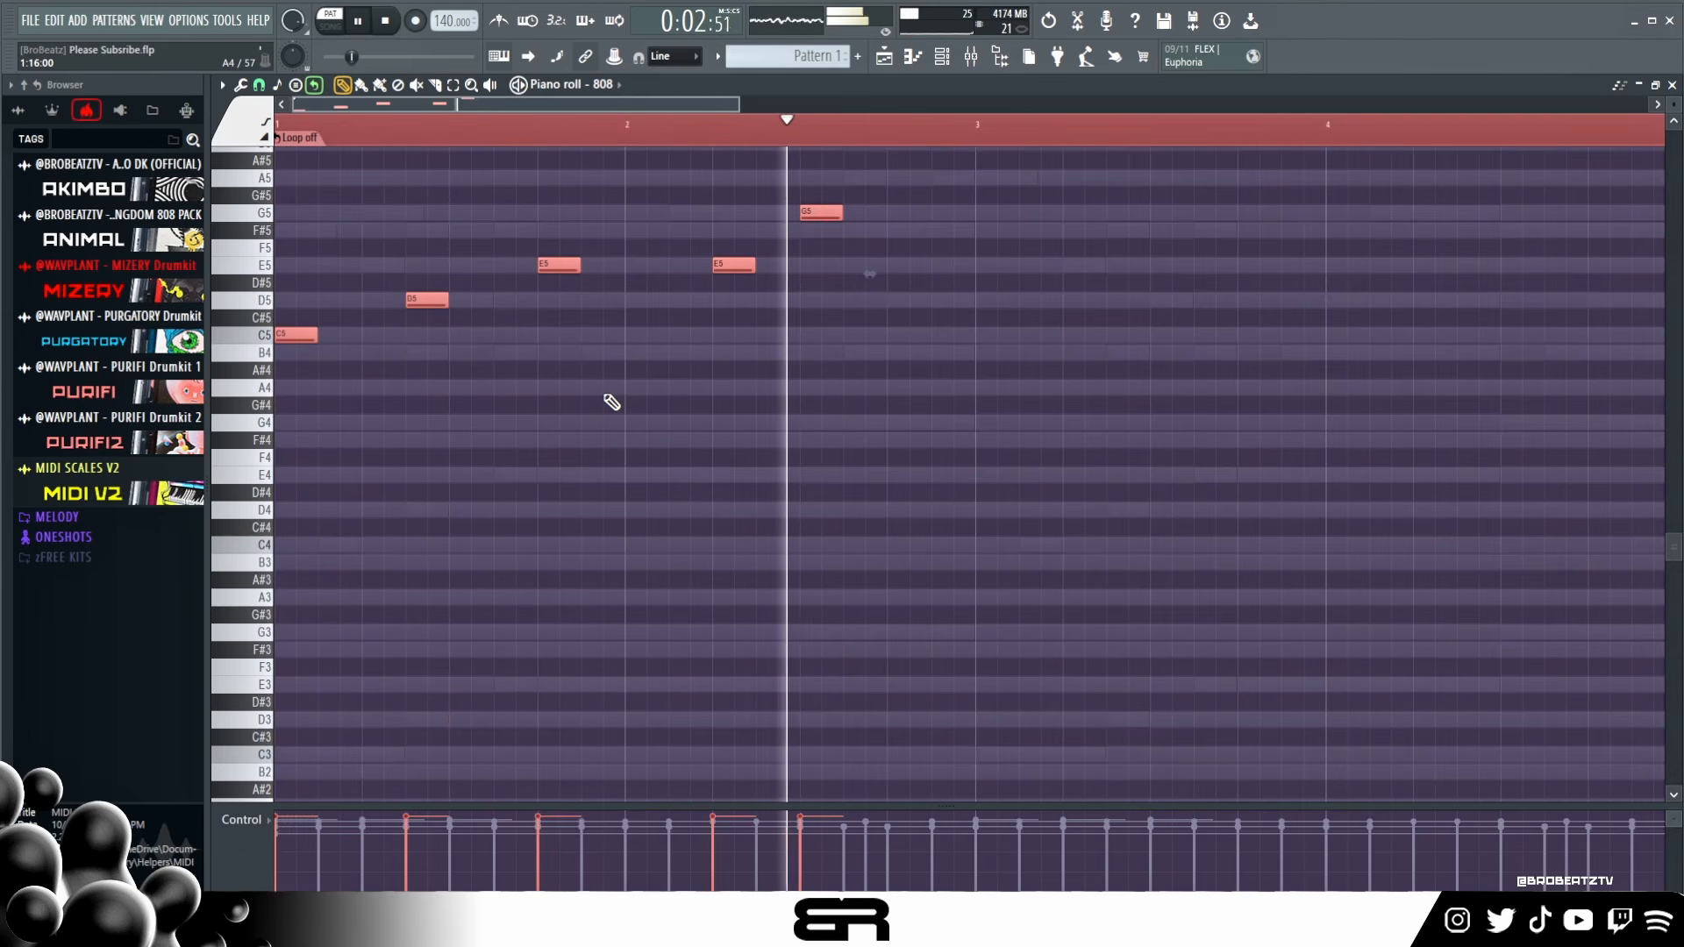
key("space")
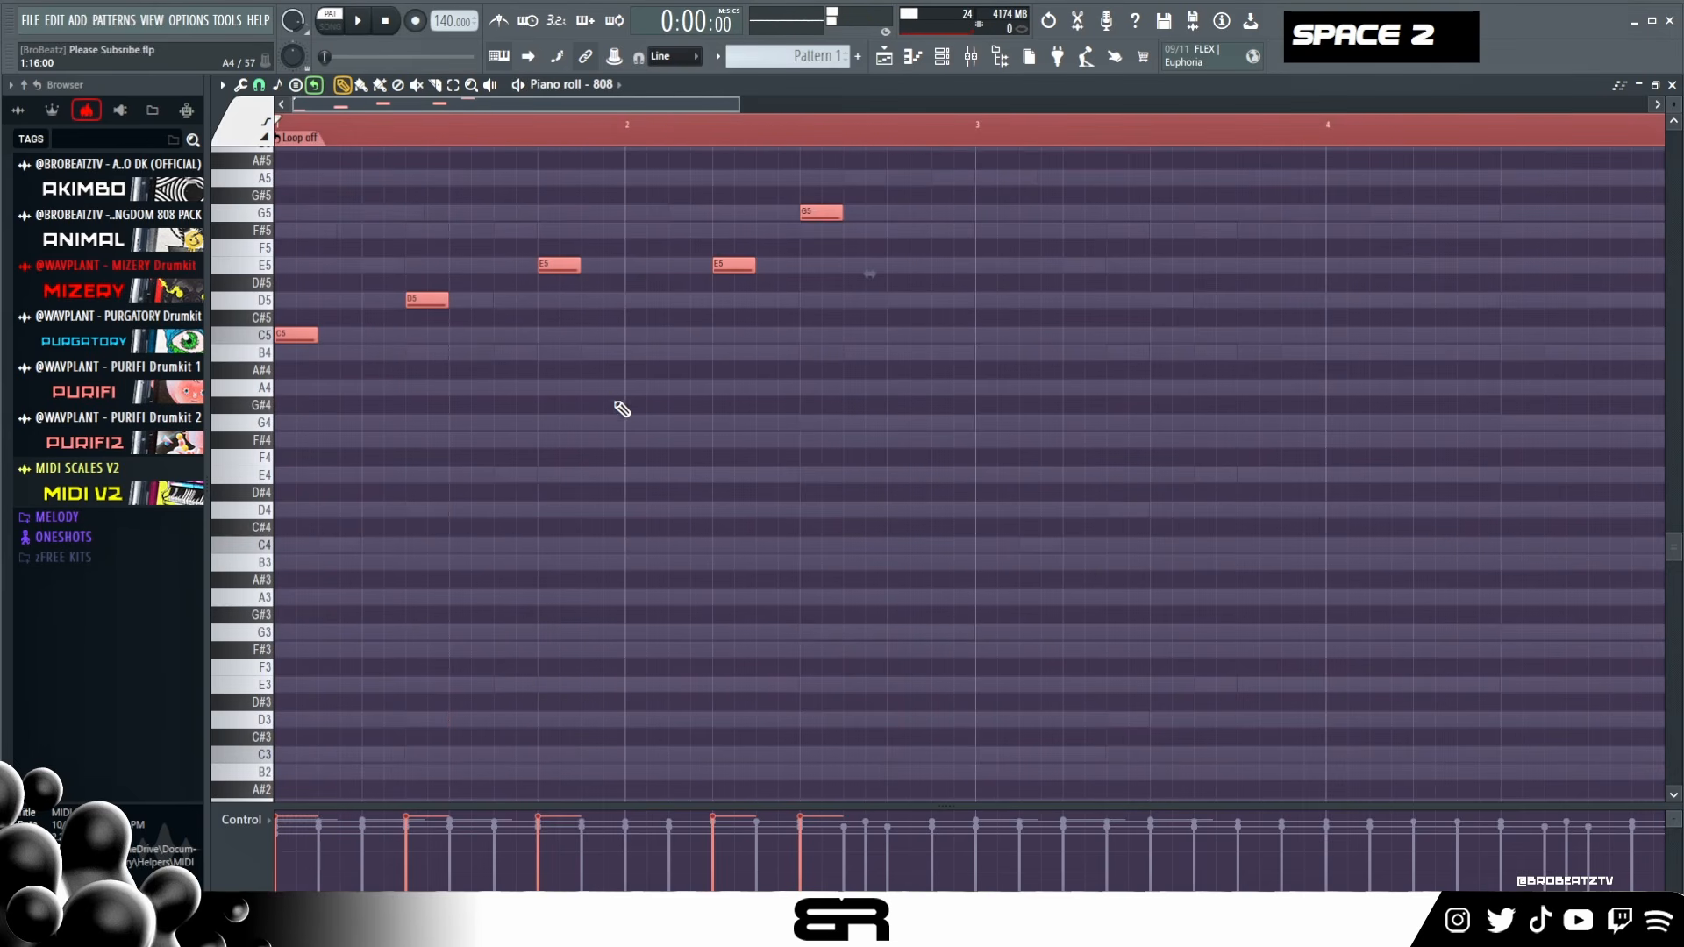
- Delete the D5 note in bar 1 and lengthen the remaining 808 notes so each reaches the next one
scroll(614, 403, "up", 4)
double_click(639, 139)
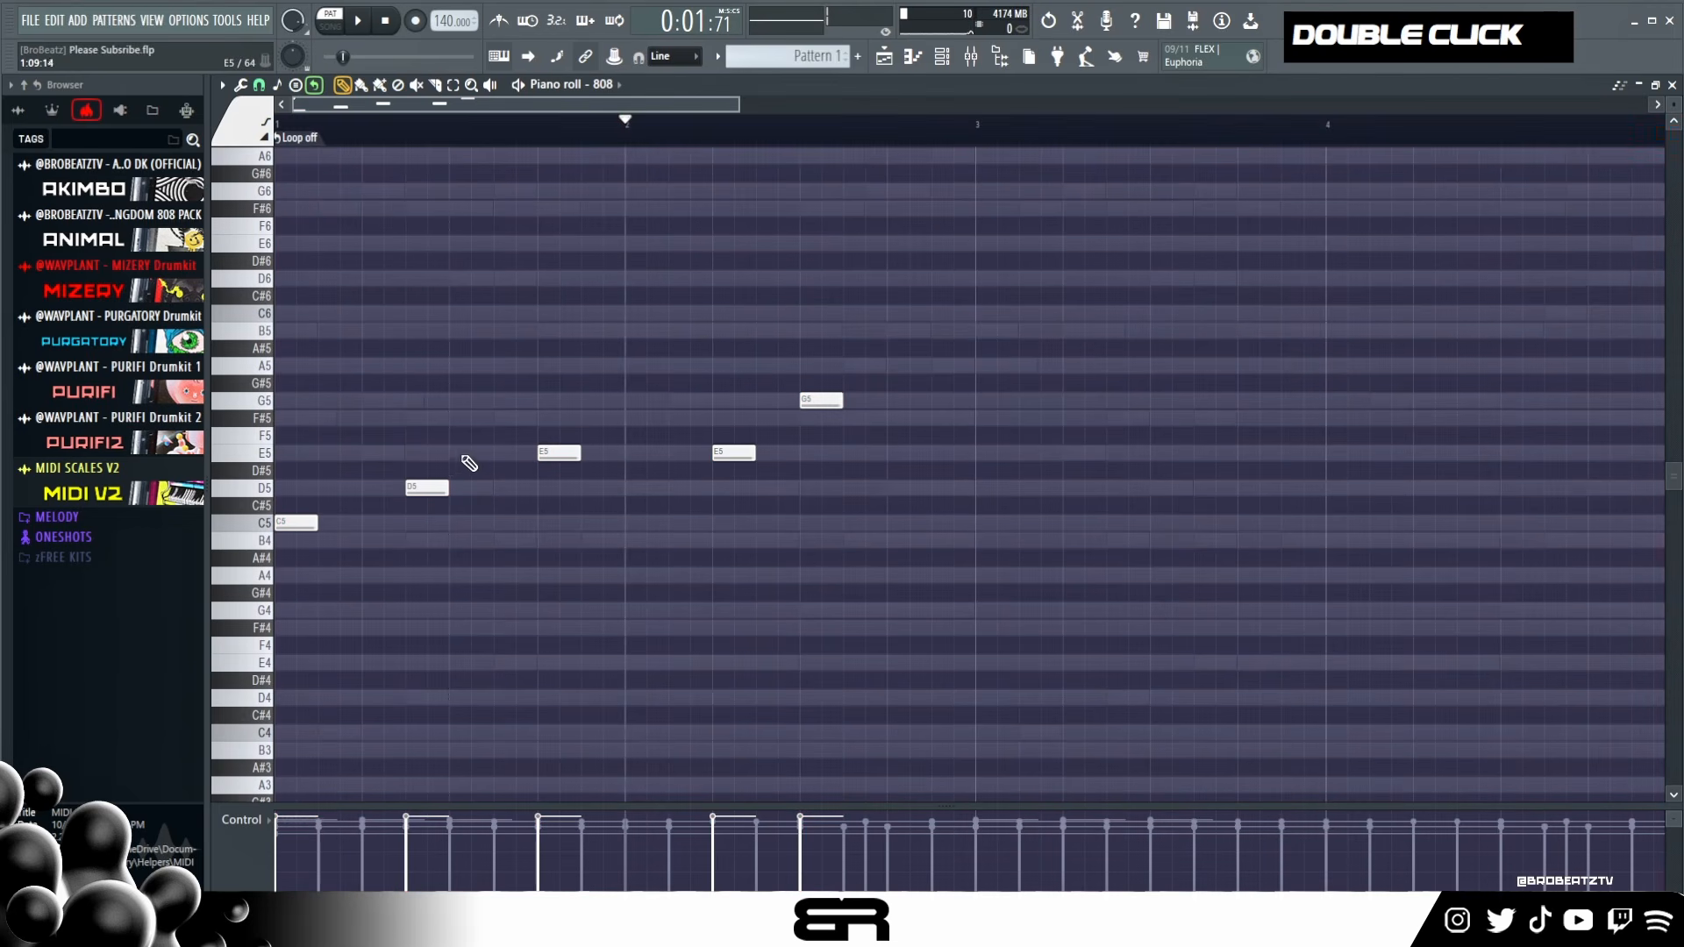
right_click(439, 488)
key("ctrl+a")
key("ctrl+l")
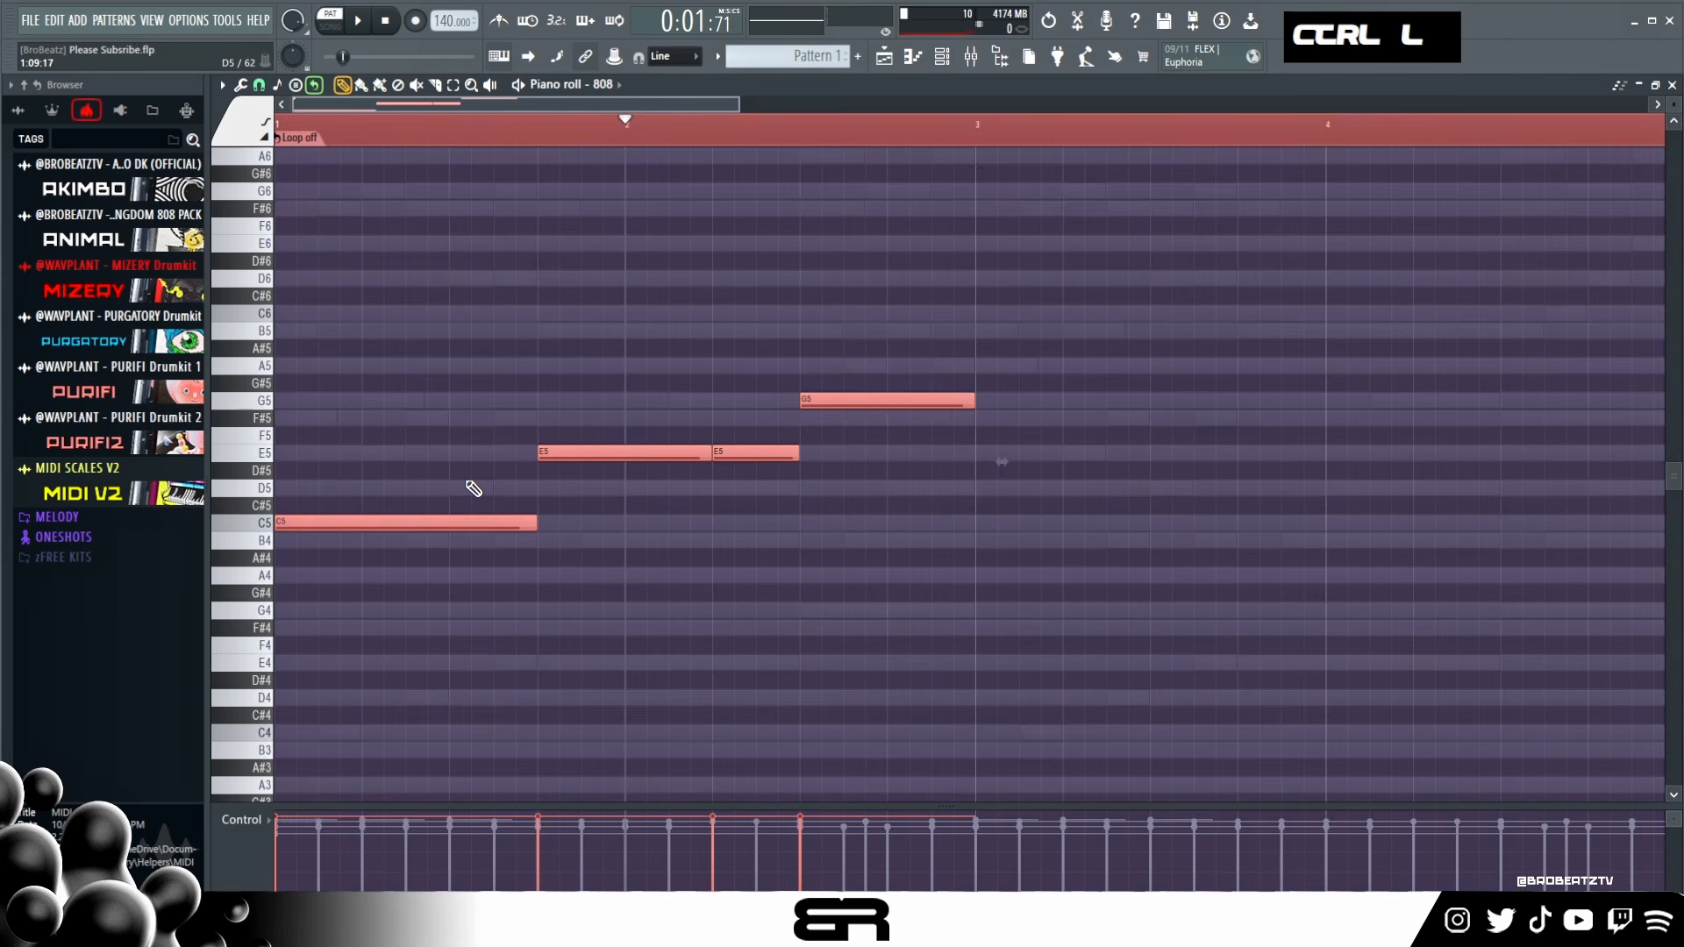
- Remove the second E5 note, end the first E5 early in bar 2, and add a short D5 note after it
right_click(751, 451)
left_click_drag(708, 454, 823, 454)
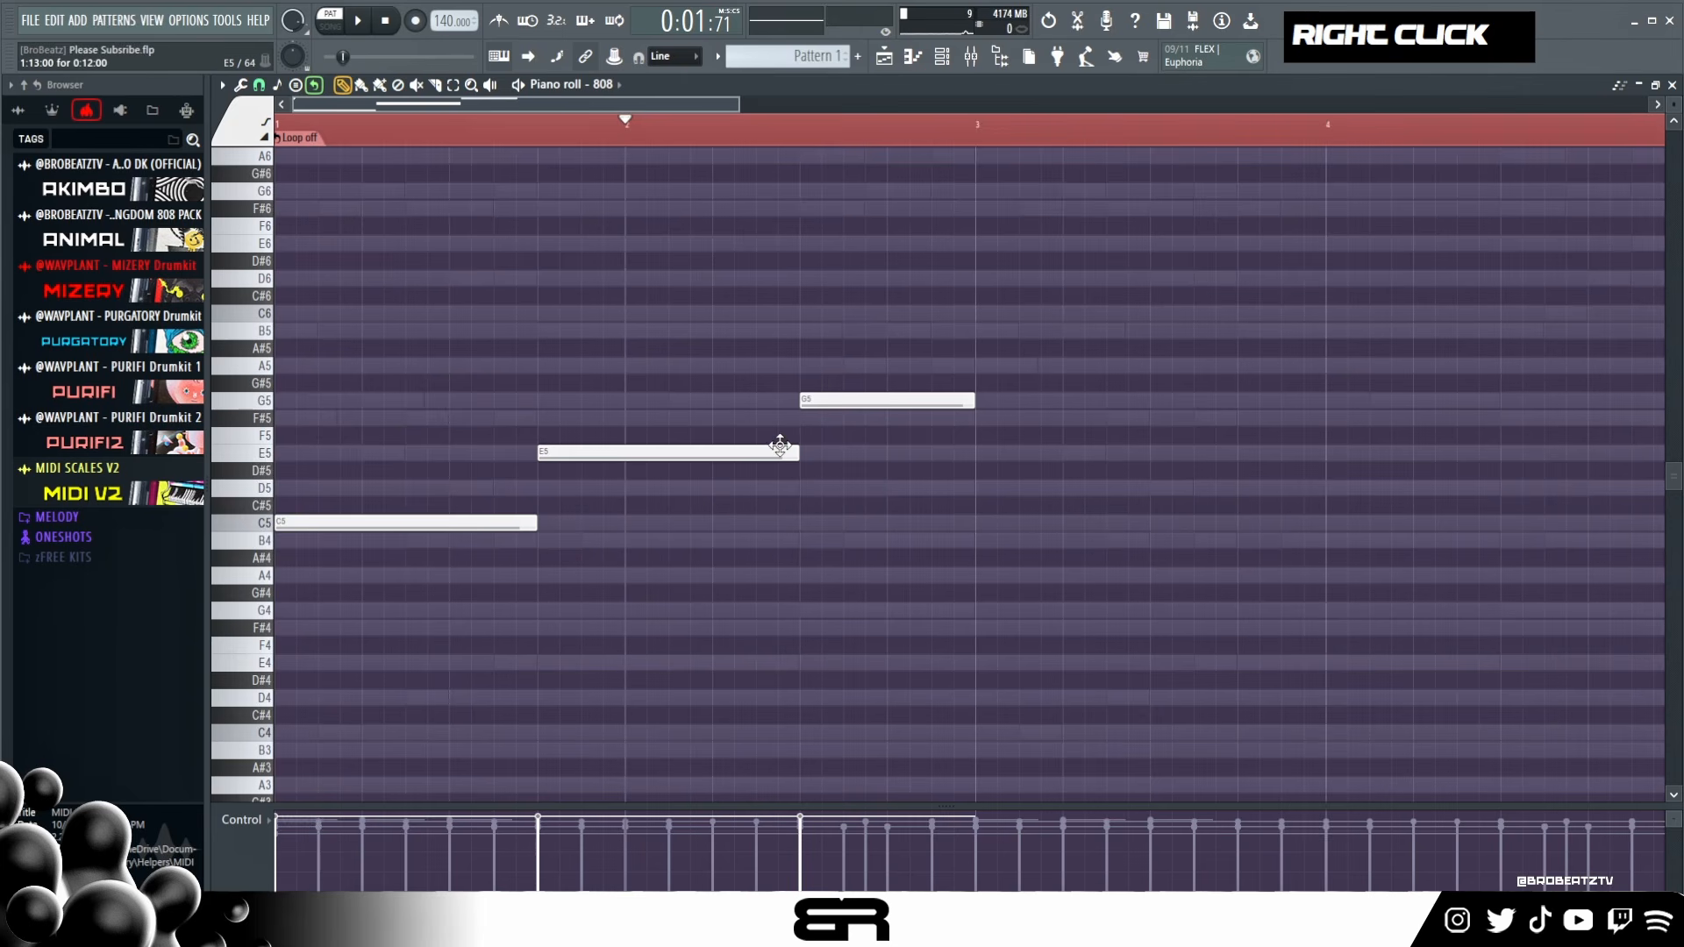
left_click_drag(792, 455, 637, 457)
left_click(675, 486)
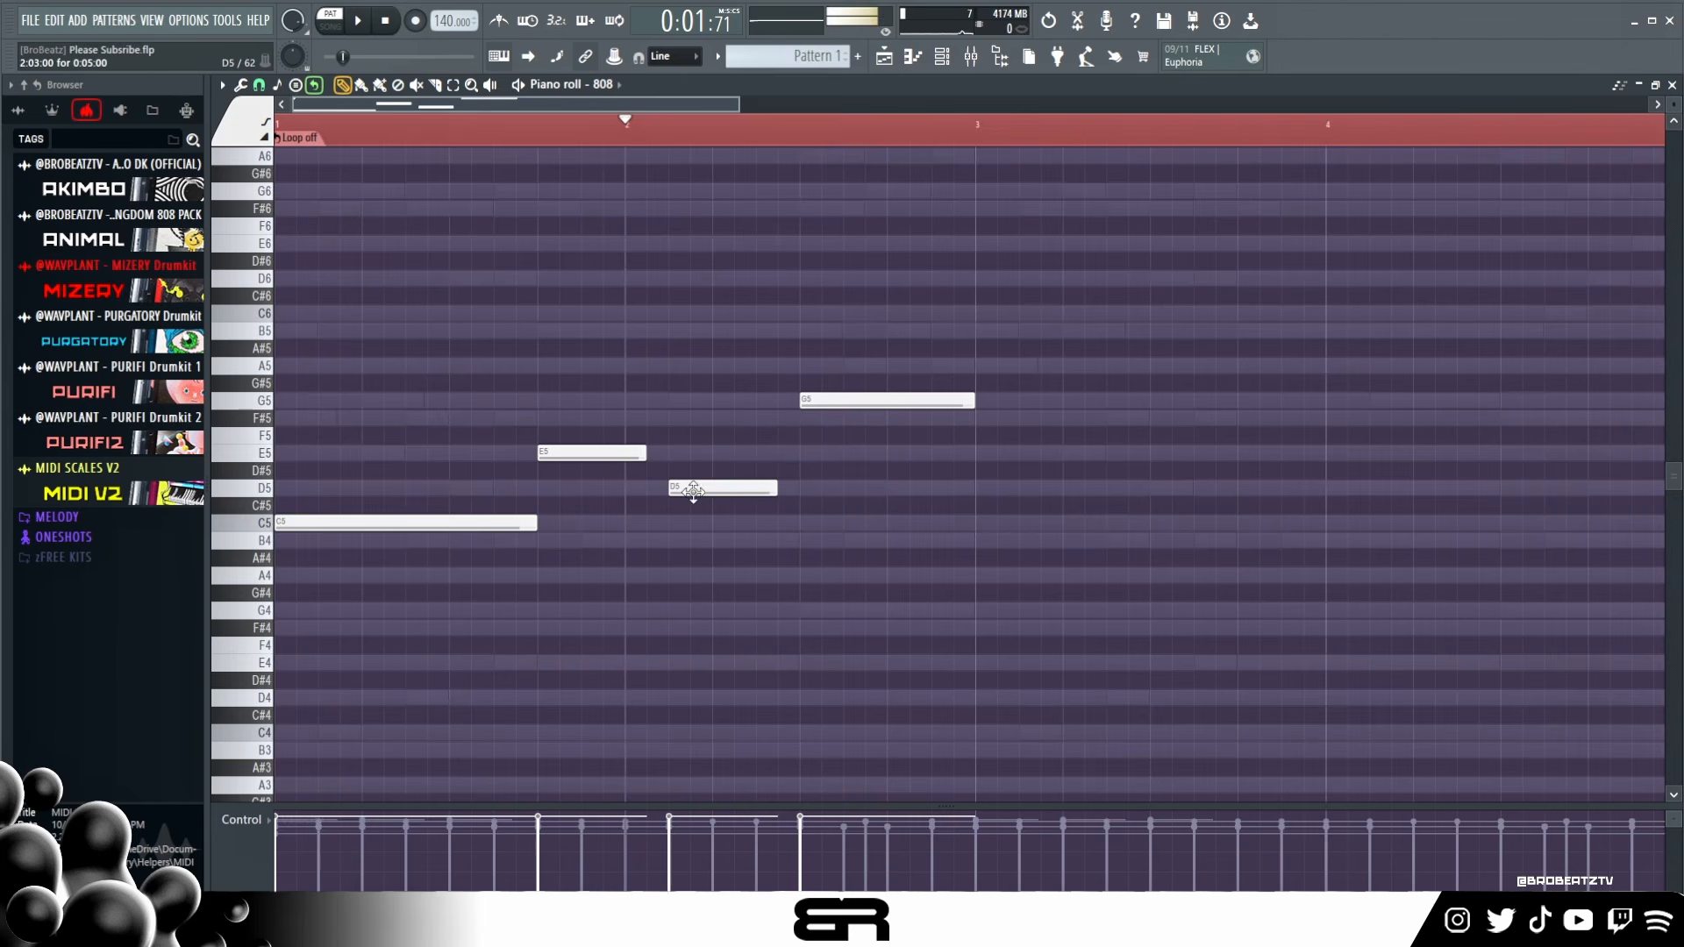
left_click_drag(775, 487, 710, 488)
- Add a second E5 note filling the space between D5 and G5, extend the first E5 up to D5, and play the bassline
left_click(724, 470)
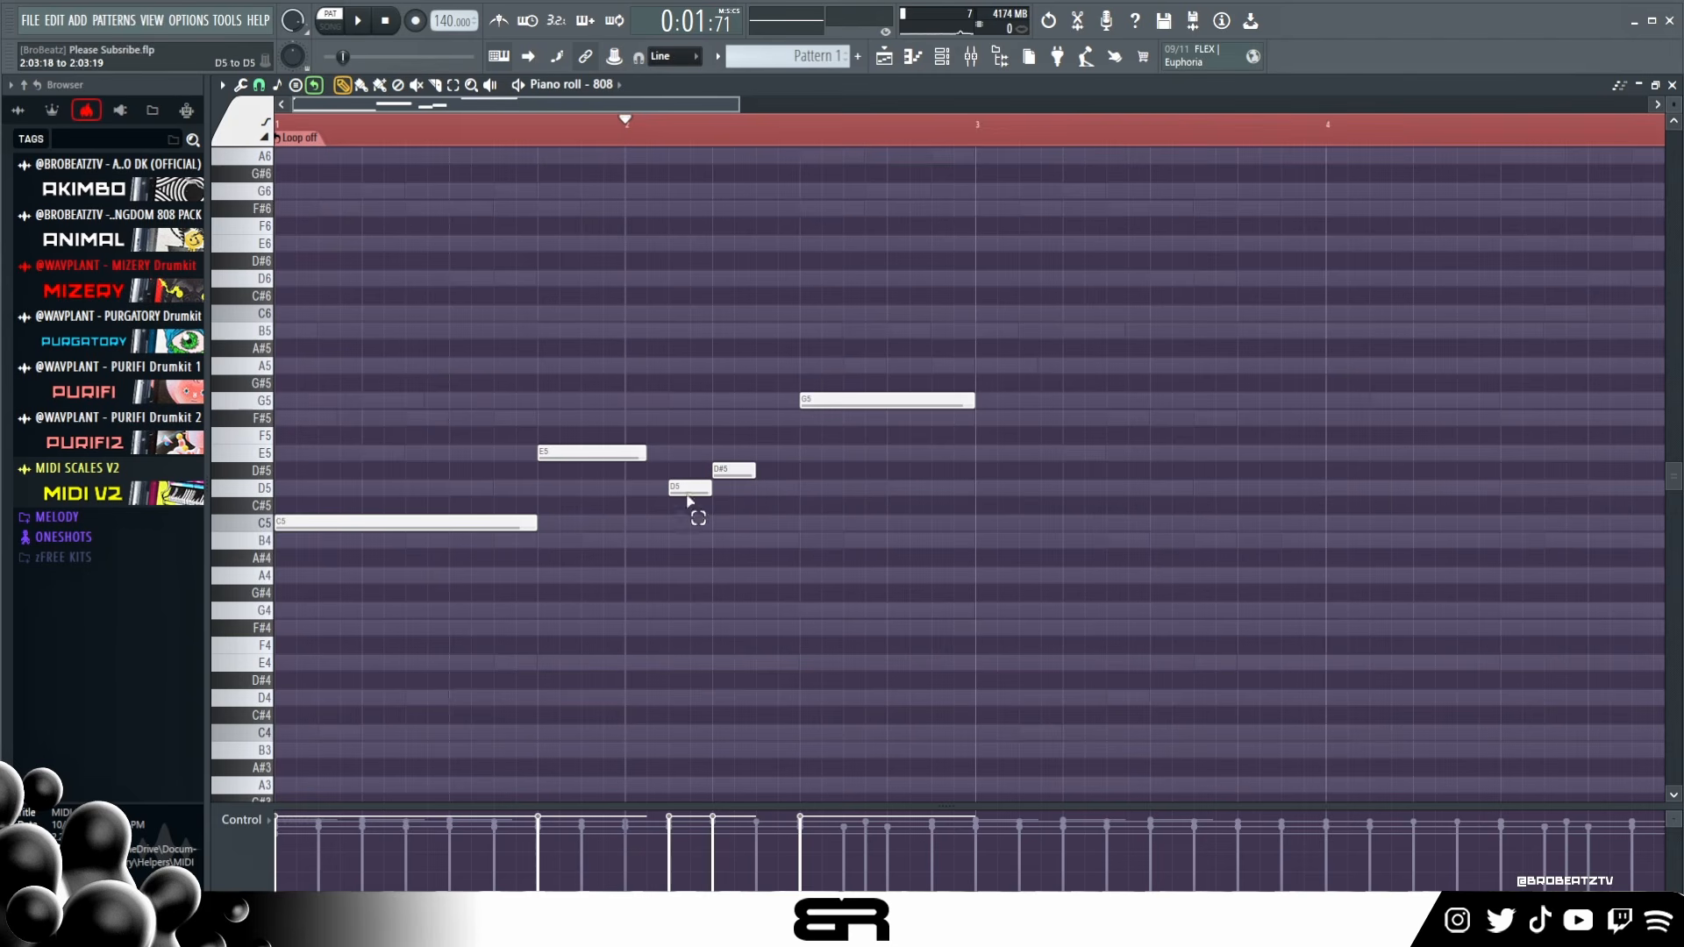
left_click(694, 494, "ctrl")
left_click(749, 530, "ctrl")
left_click_drag(734, 474, 798, 456)
left_click_drag(645, 457, 667, 457)
key("space")
right_click(875, 595)
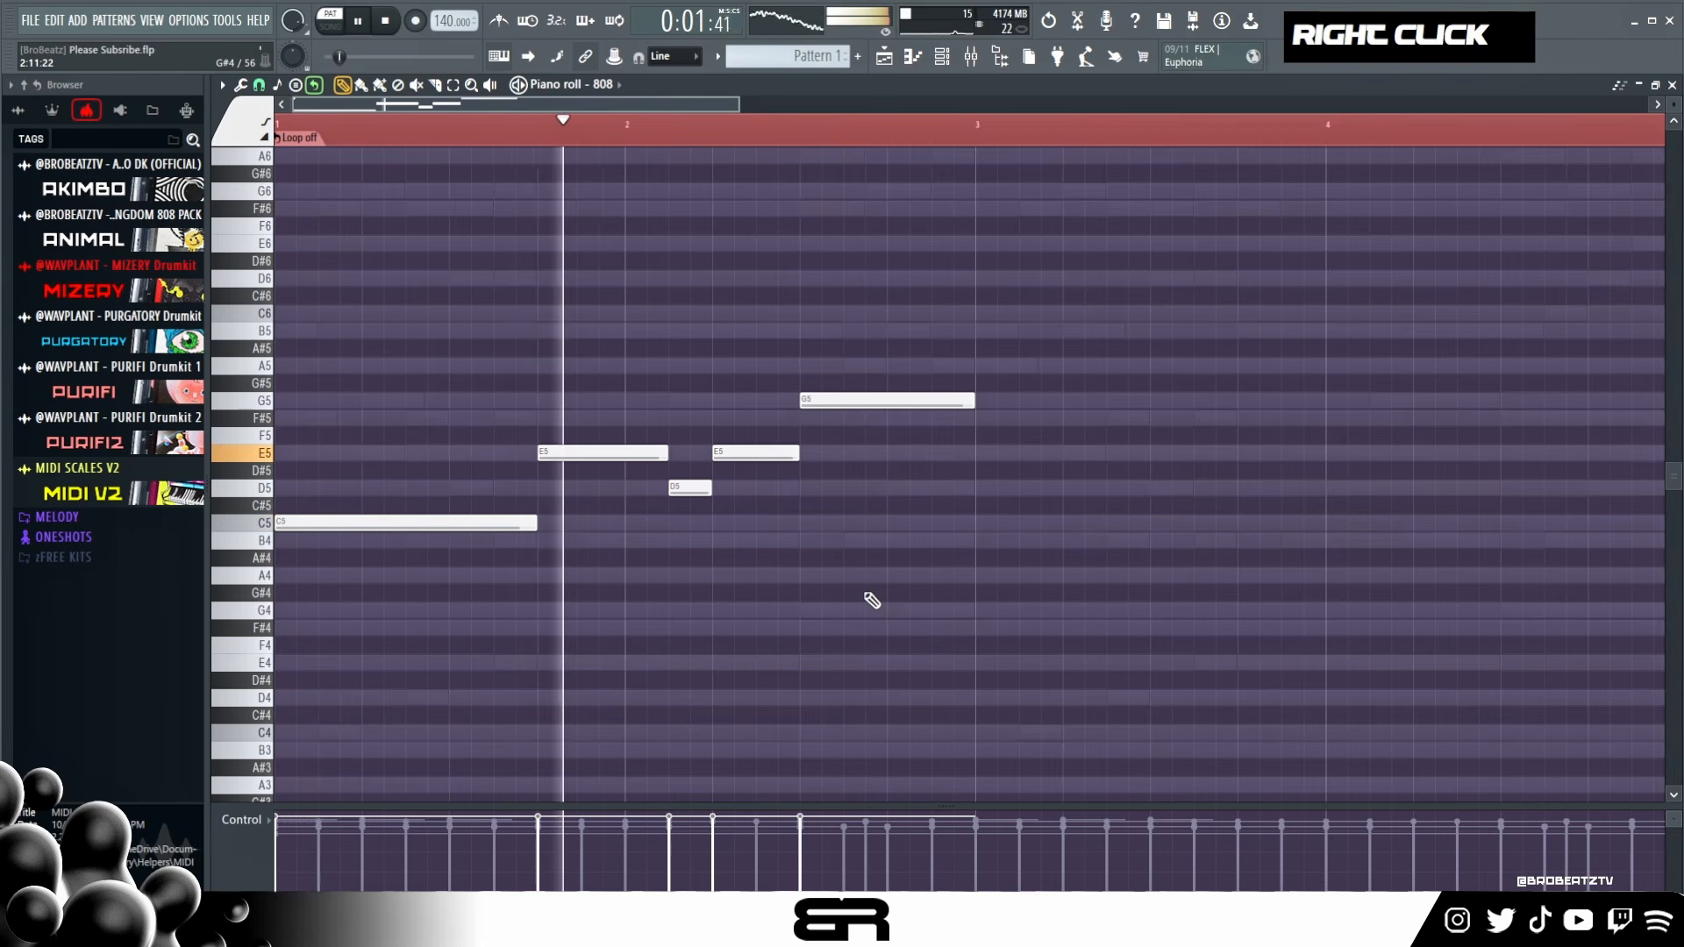
key("space")
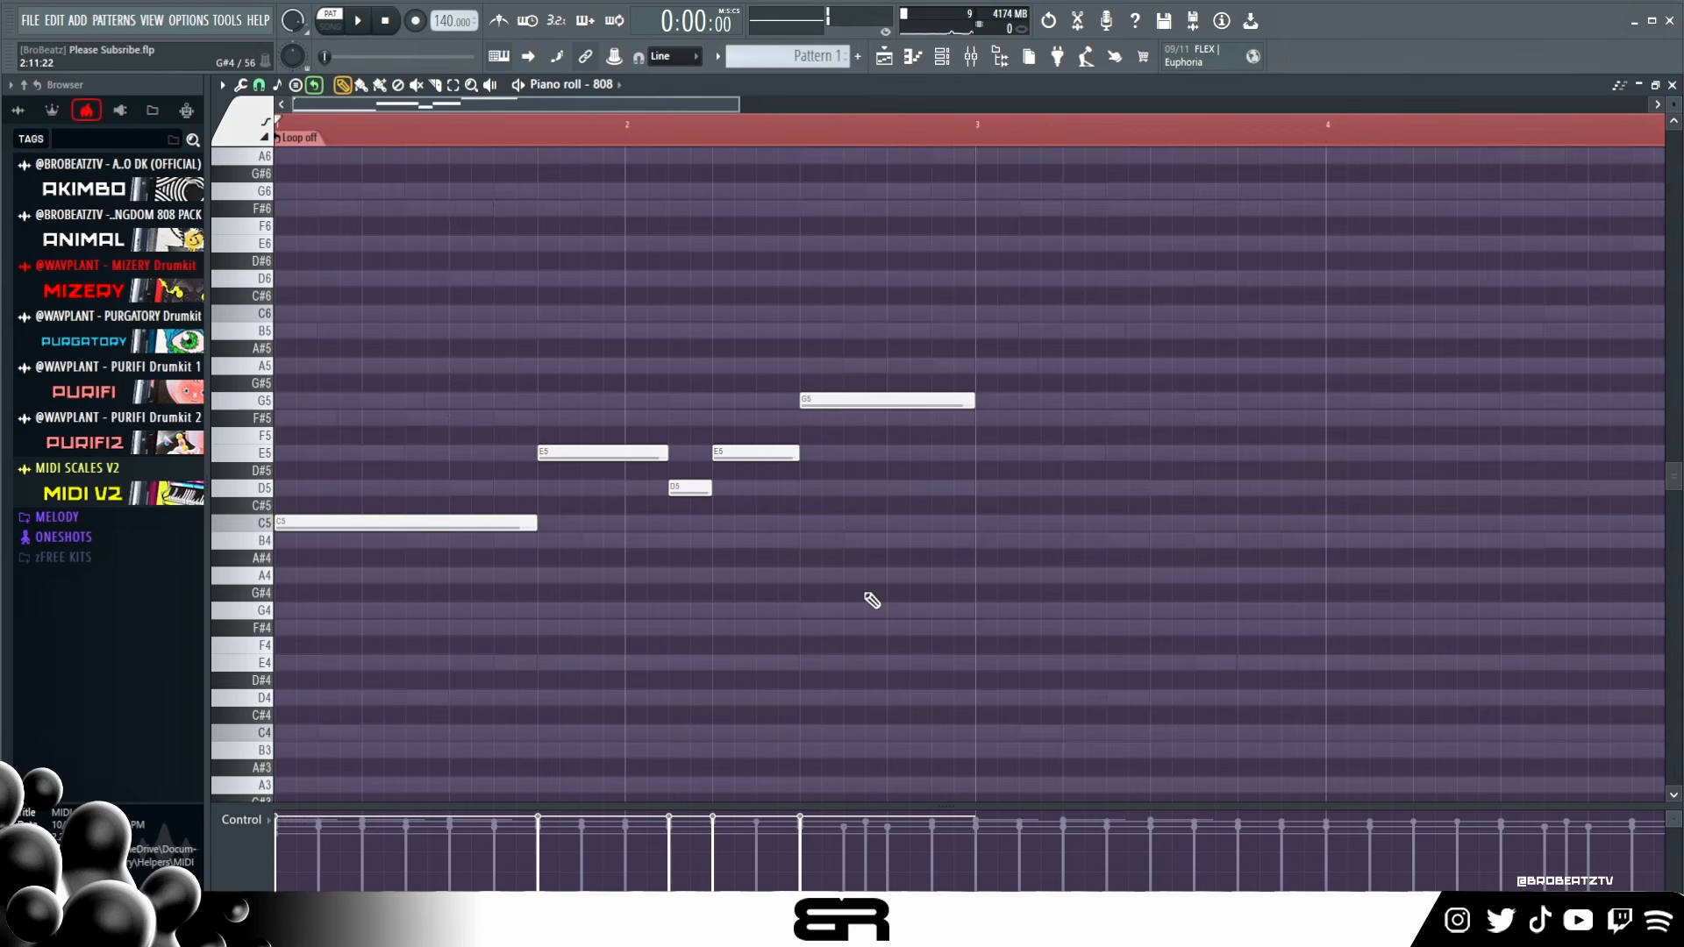
- Duplicate the two-bar 808 pattern into bars 3 and 4
key("ctrl+a")
left_click_drag(346, 523, 1075, 487, "shift")
left_click(1075, 487)
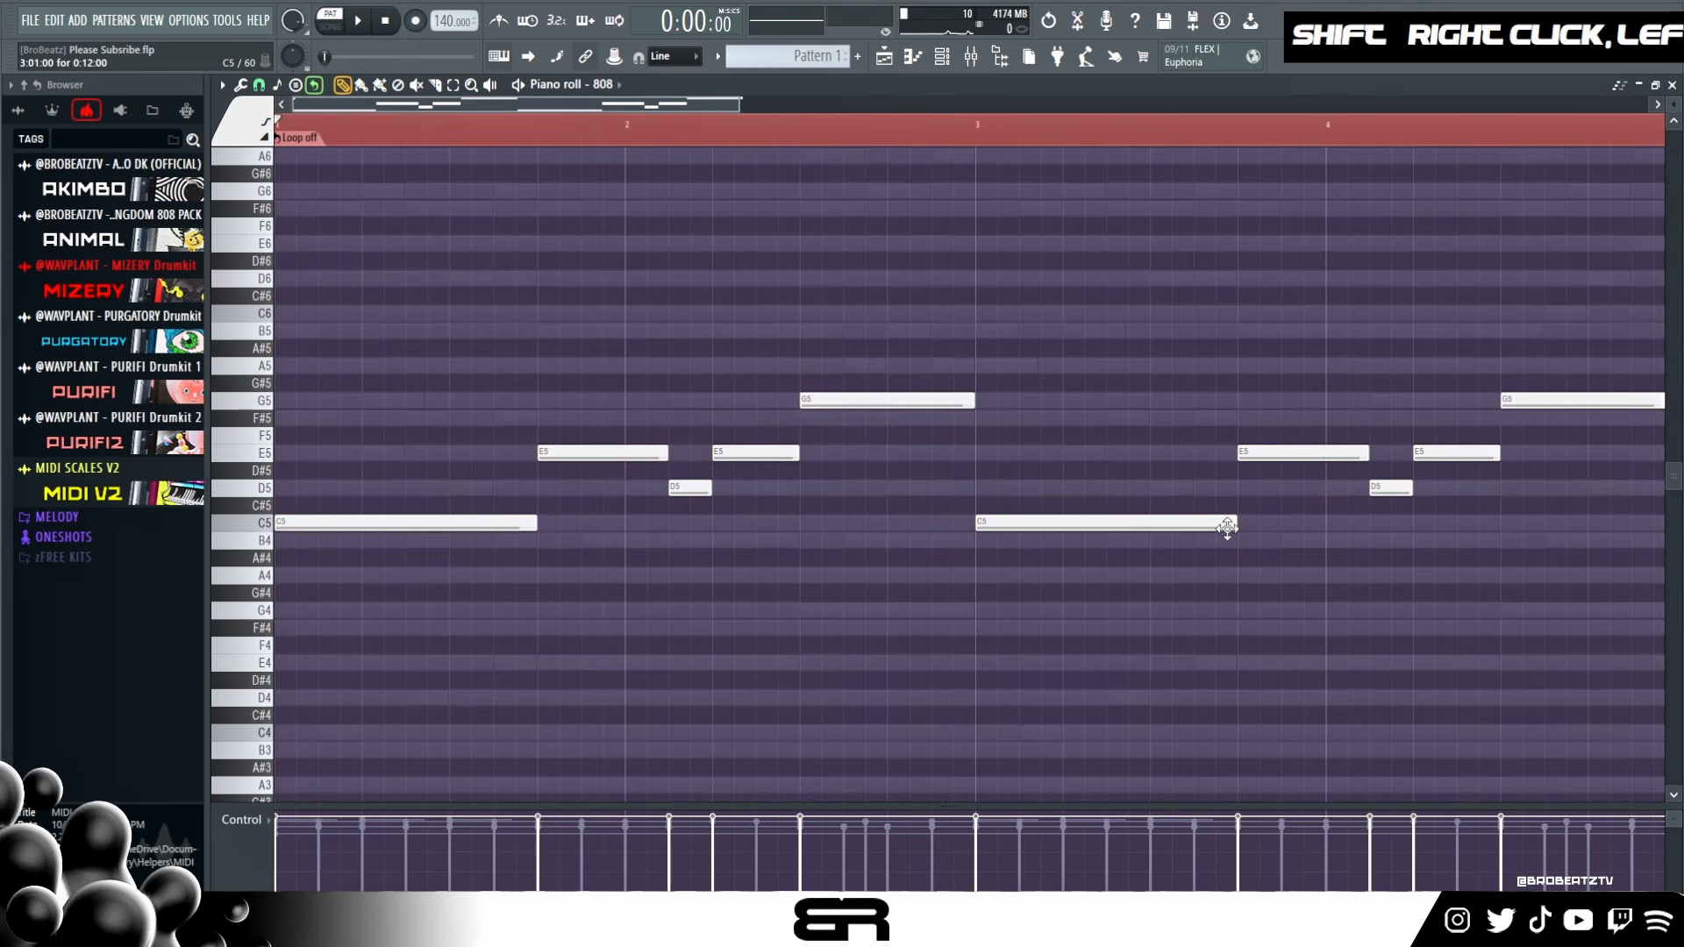
- Split the C5 note at bar 3 in half and replace bar 4's short D5 by extending the following E5 backwards
right_click(1106, 523, "shift")
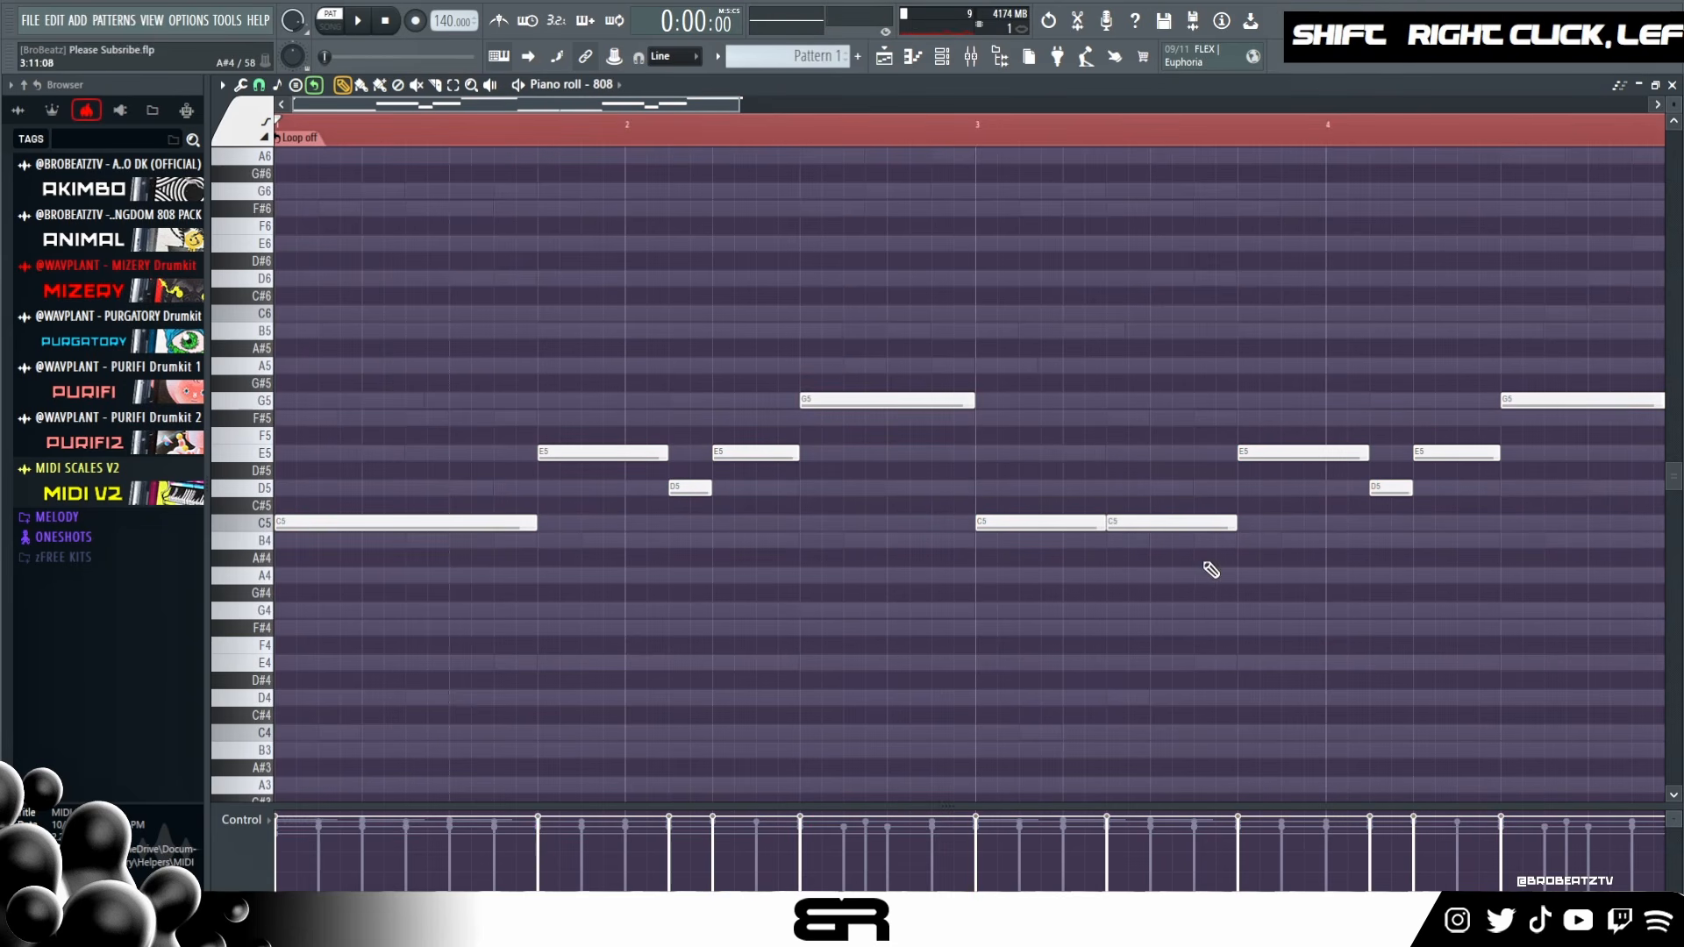
right_click(1388, 488)
left_click_drag(1416, 456, 1482, 462)
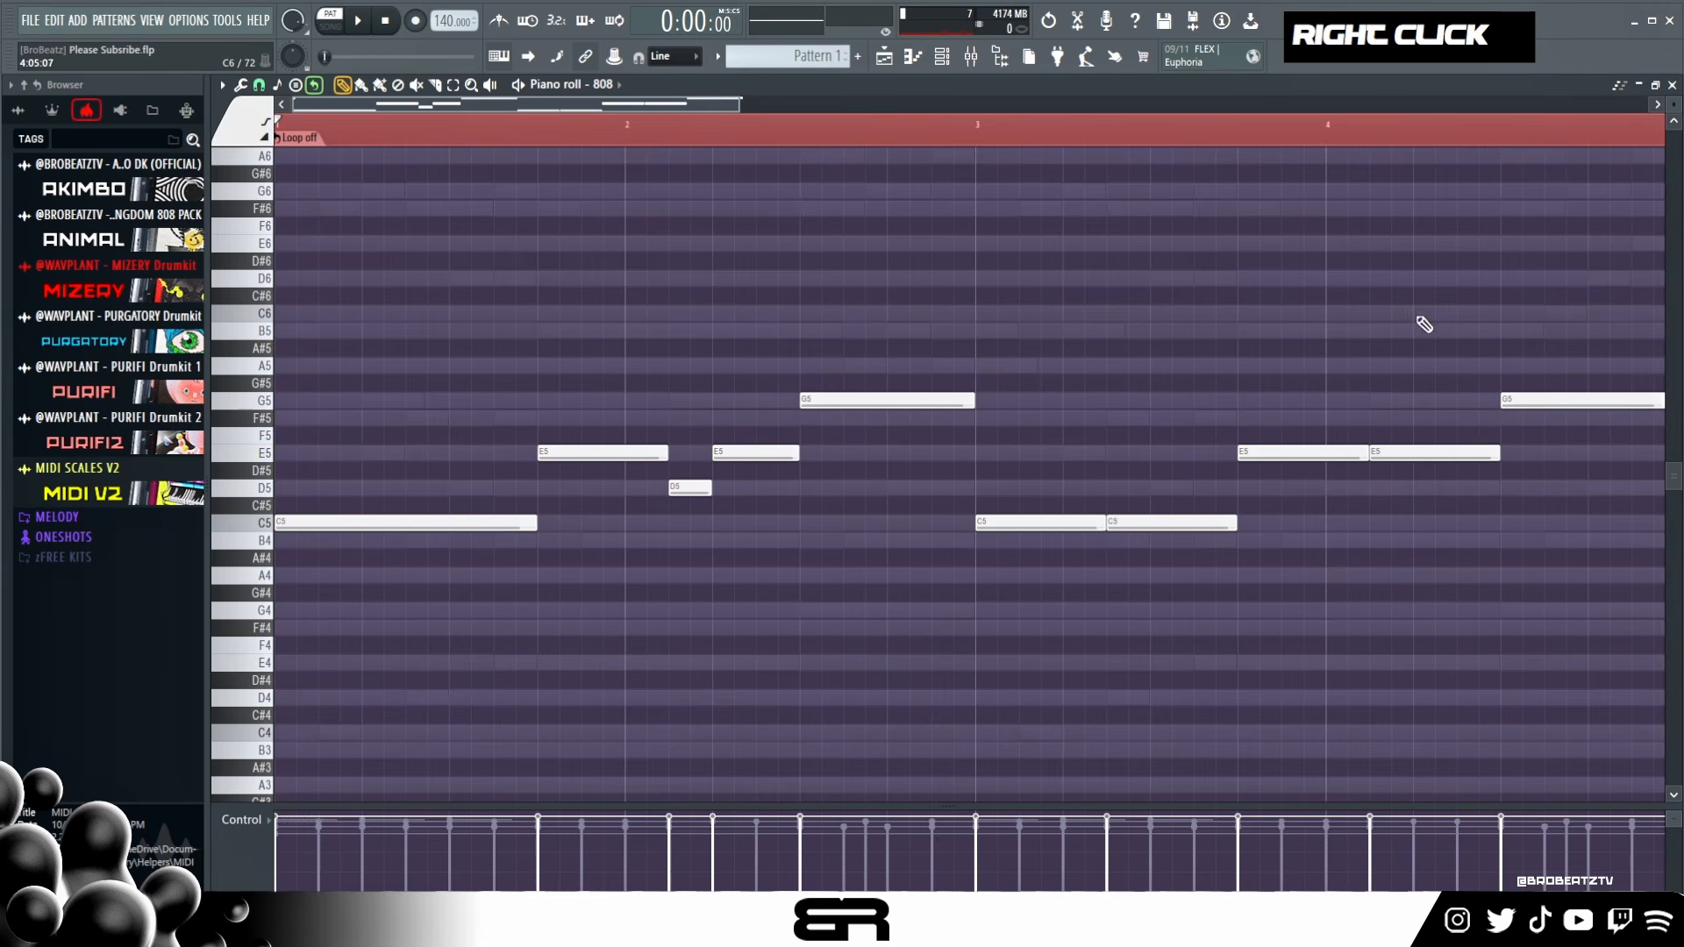
- Shorten the last G5 note, fill the end of bar 4 with a short second G5, and play the full 808 pattern
scroll(845, 123, "down", 2)
scroll(846, 123, "down", 8)
left_click_drag(908, 401, 860, 408)
left_click(872, 402)
left_click_drag(1000, 402, 906, 401)
scroll(746, 129, "up", 10)
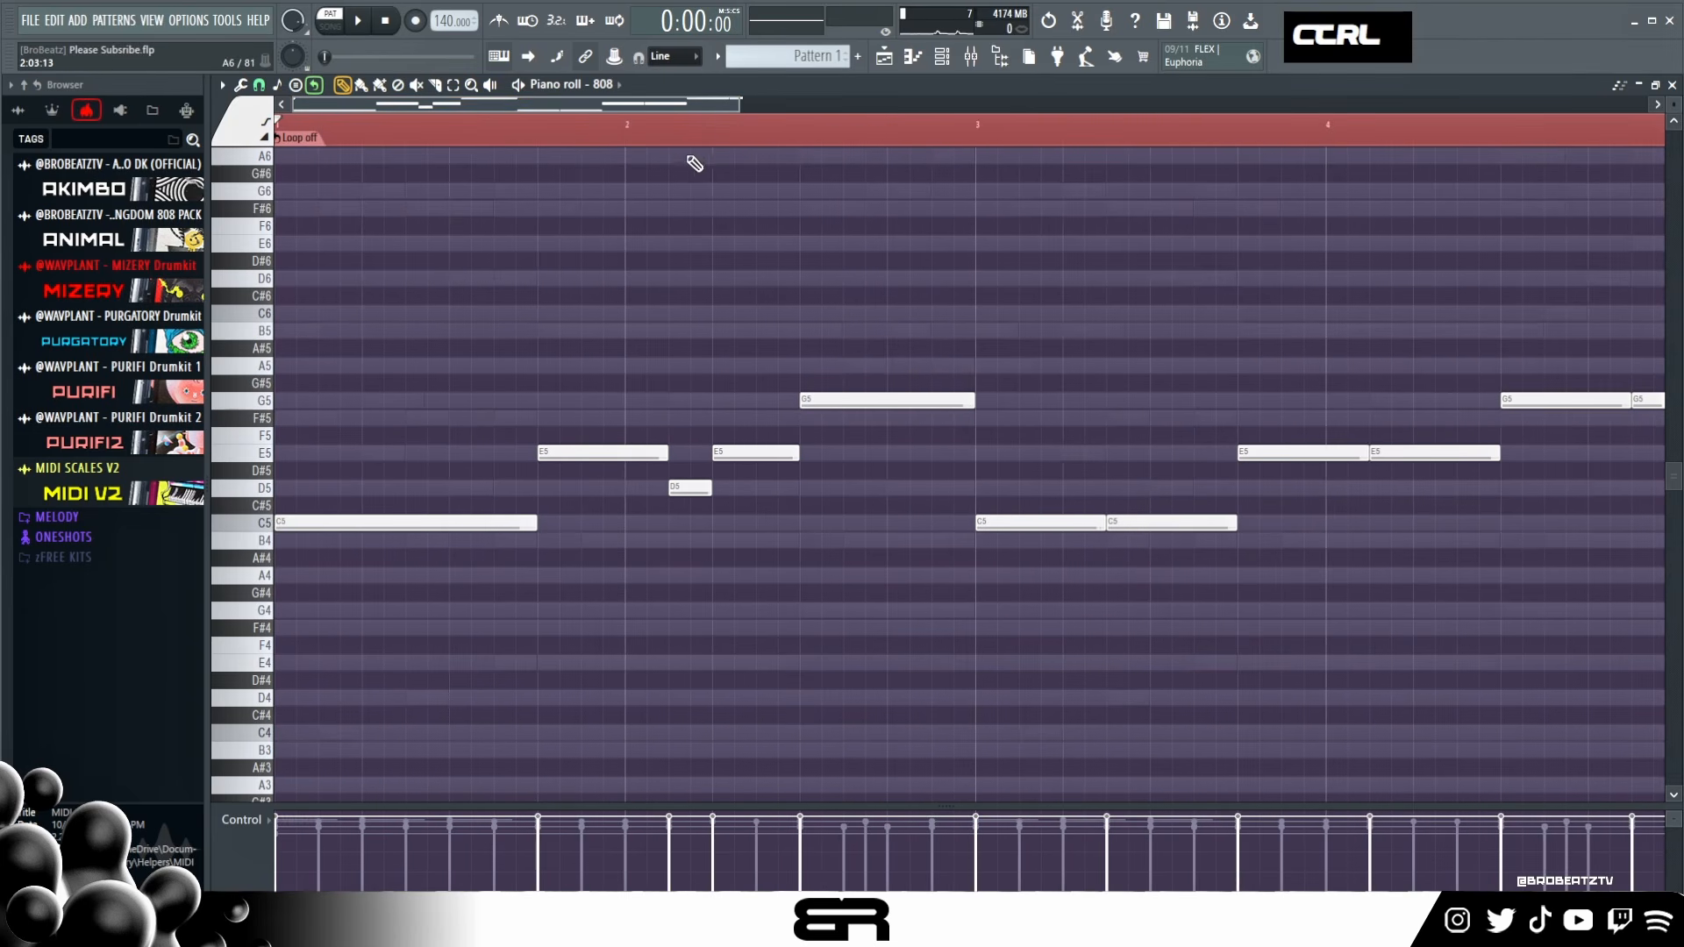
left_click_drag(735, 103, 742, 104)
key("space")
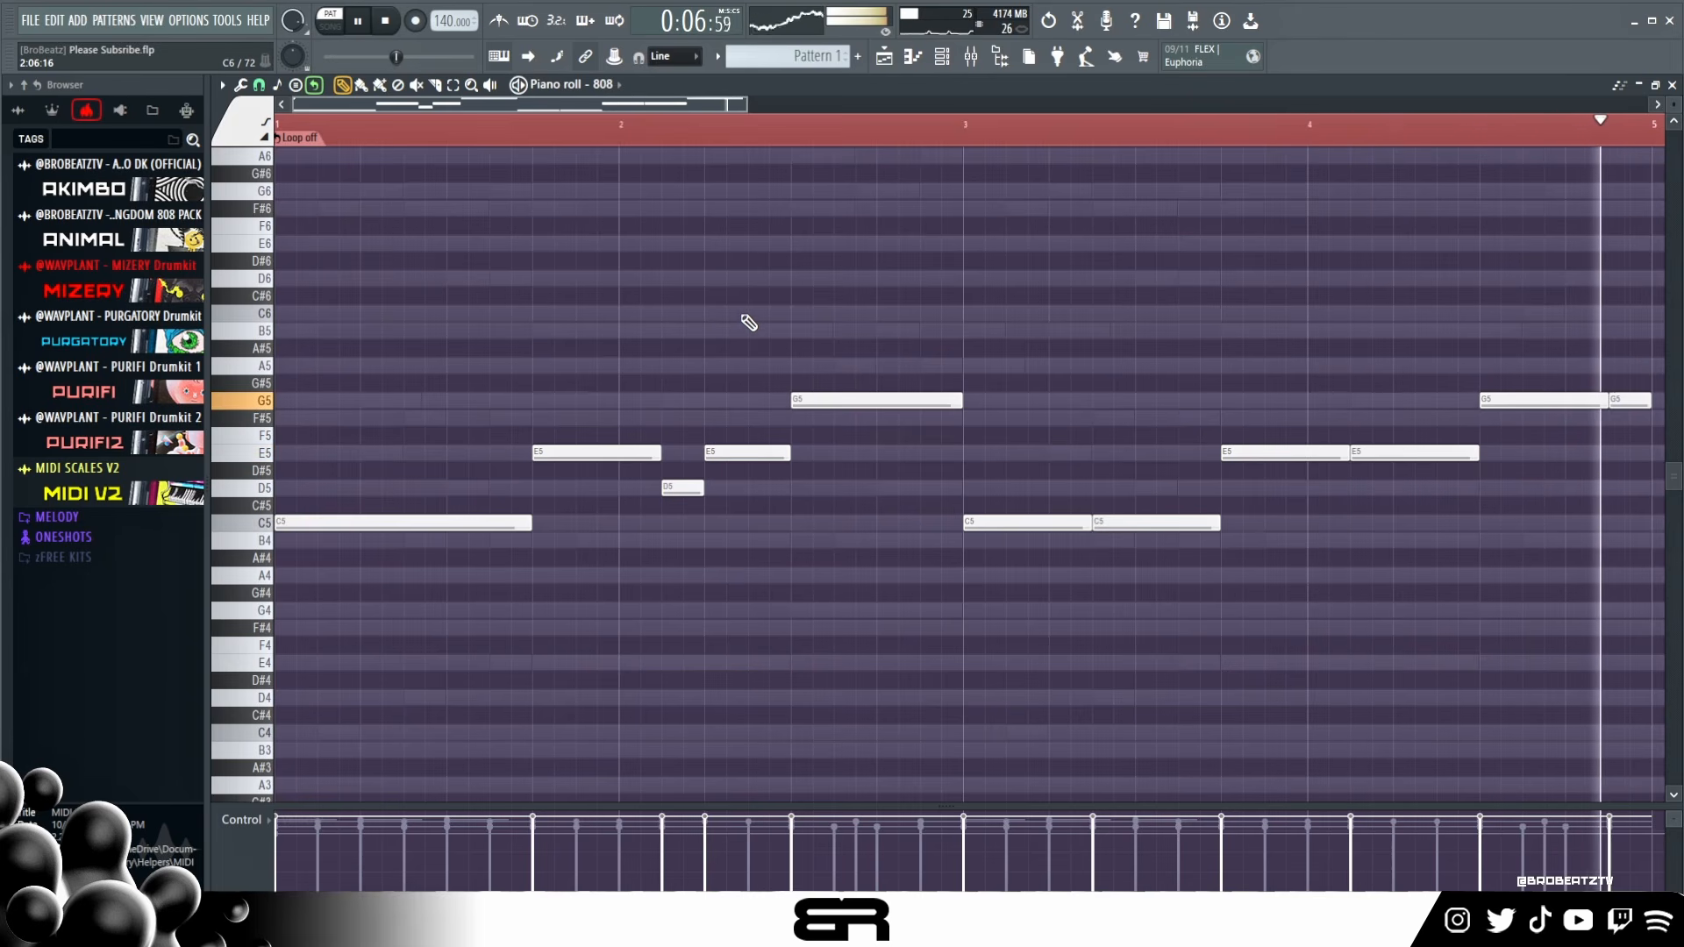
key("space")
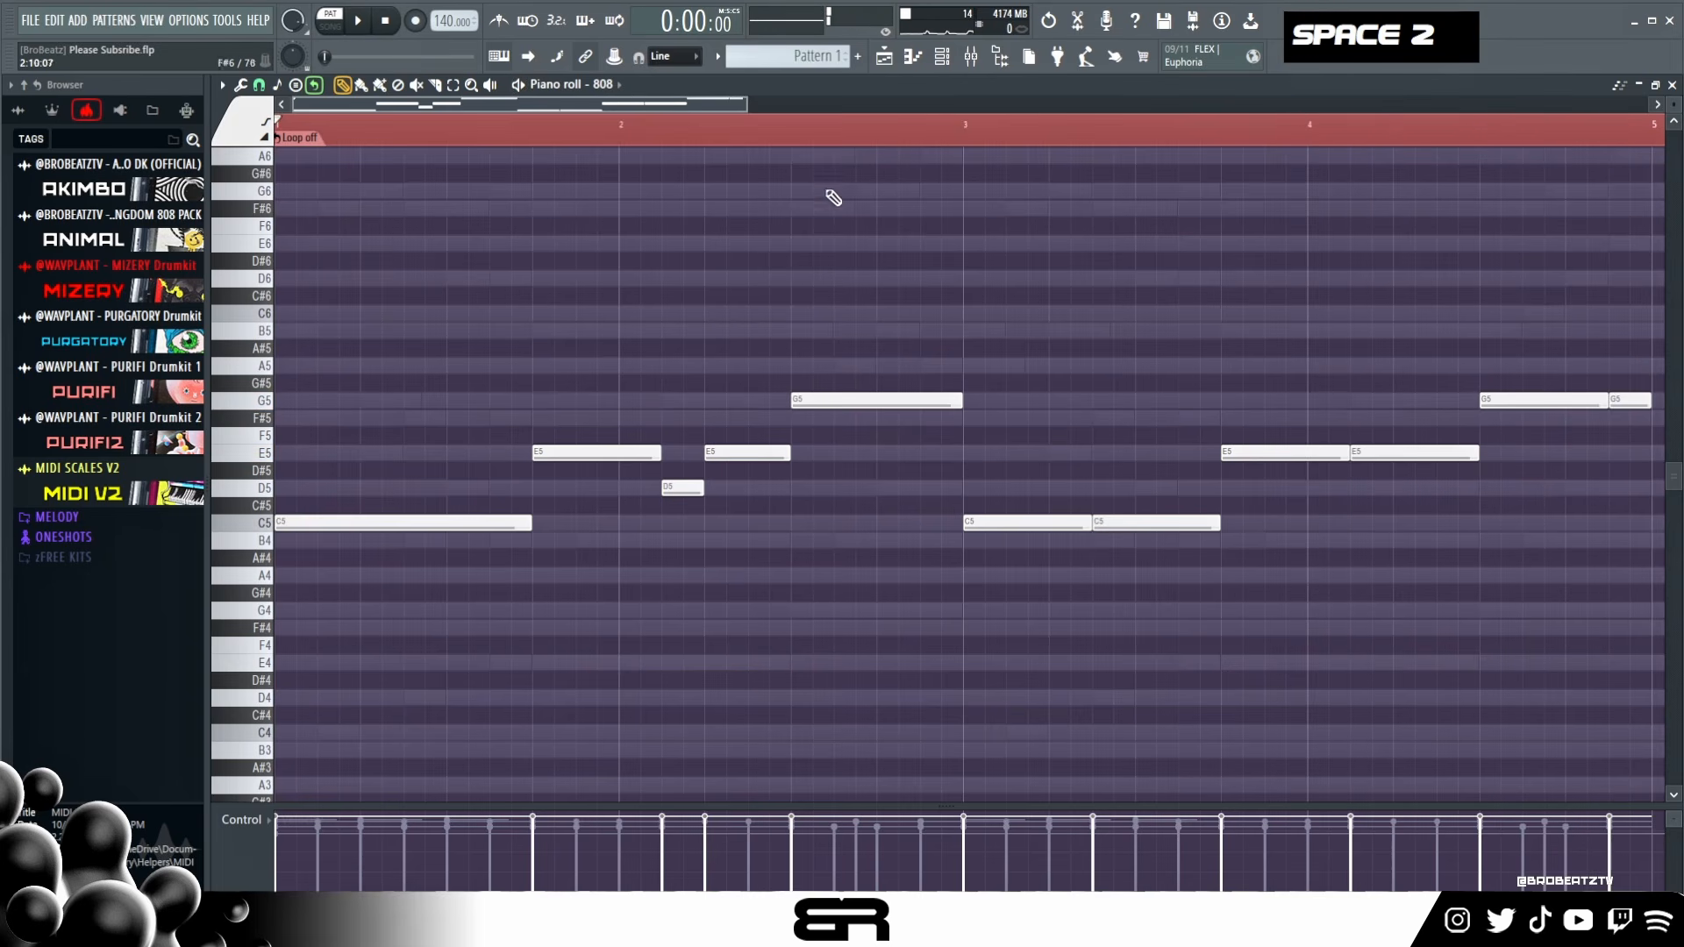
- Copy the 808 channel's notes and paste them into the 808 Kick channel
left_click(947, 63)
right_click(522, 404)
left_click(747, 423)
right_click(522, 429)
left_click(748, 462)
- Open the 808 Kick channel's notes, select them all, and try collapsing them to C5 with the limiter / transposer
double_click(693, 429)
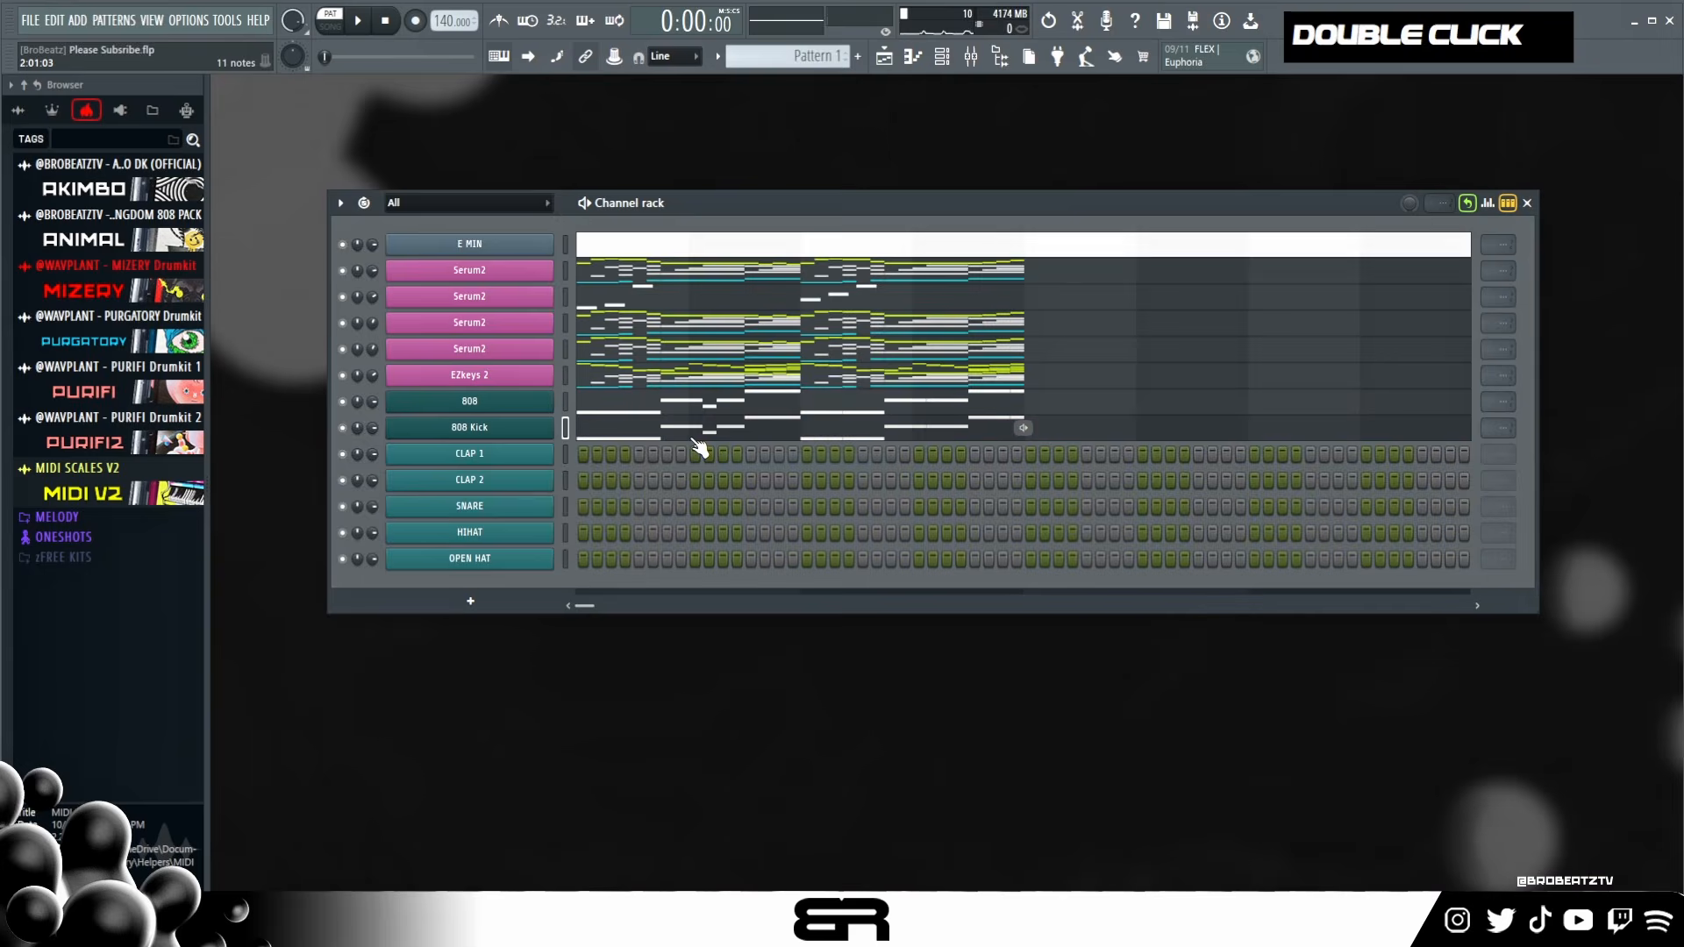
key("ctrl+a")
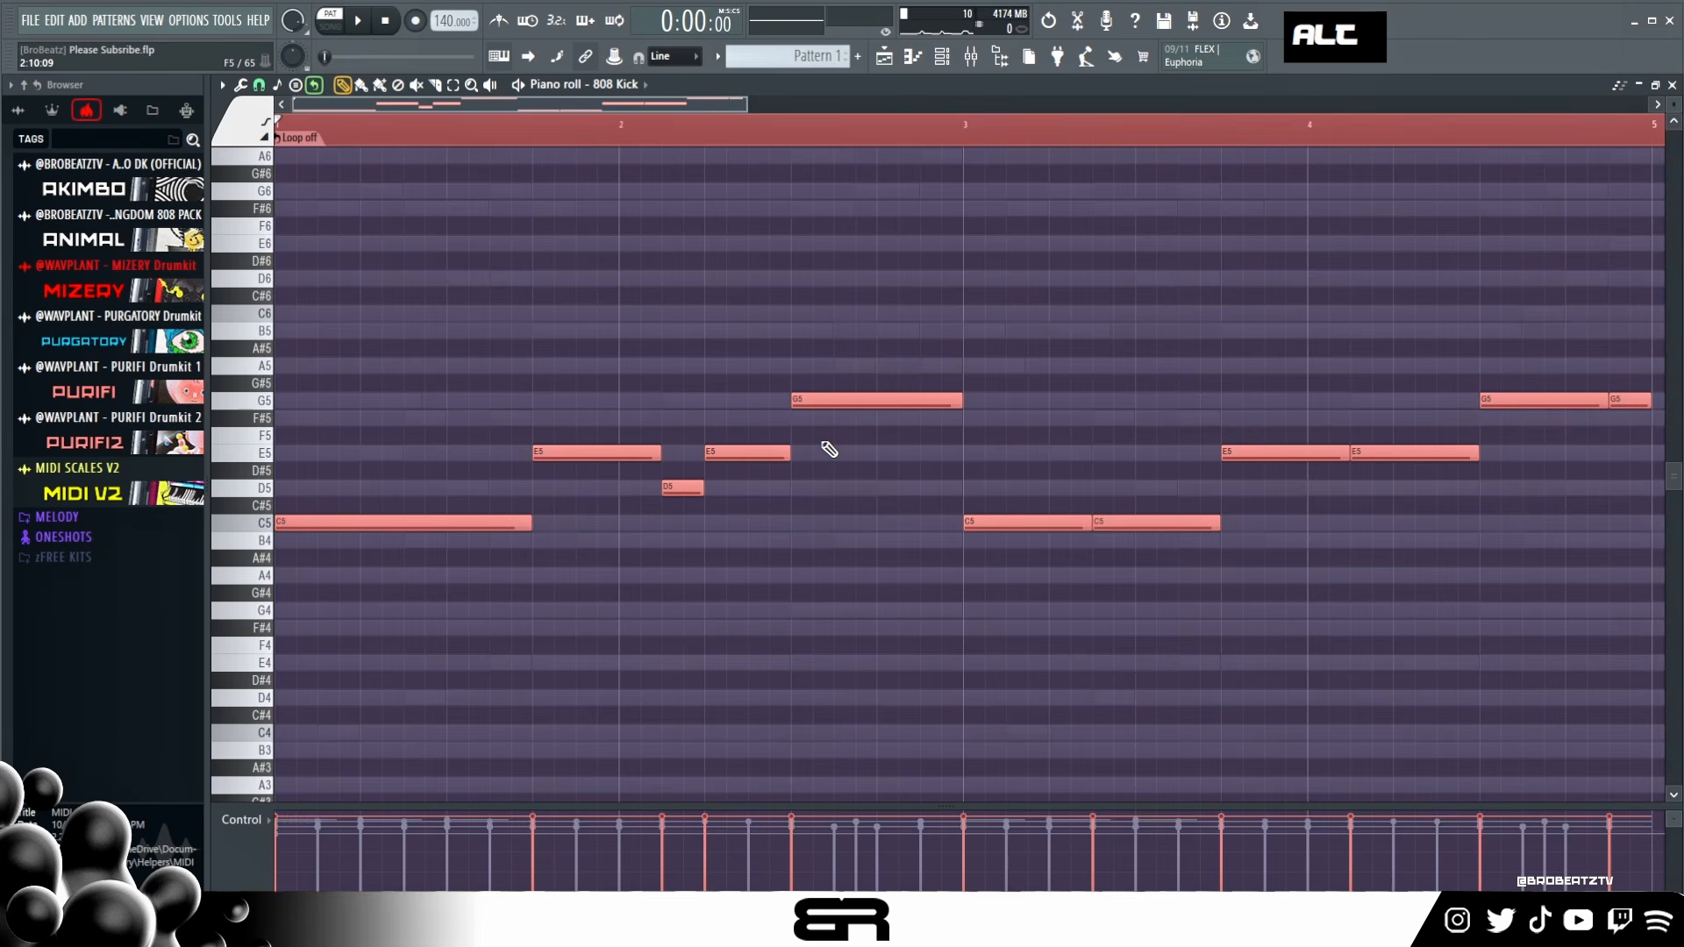
key("alt+k")
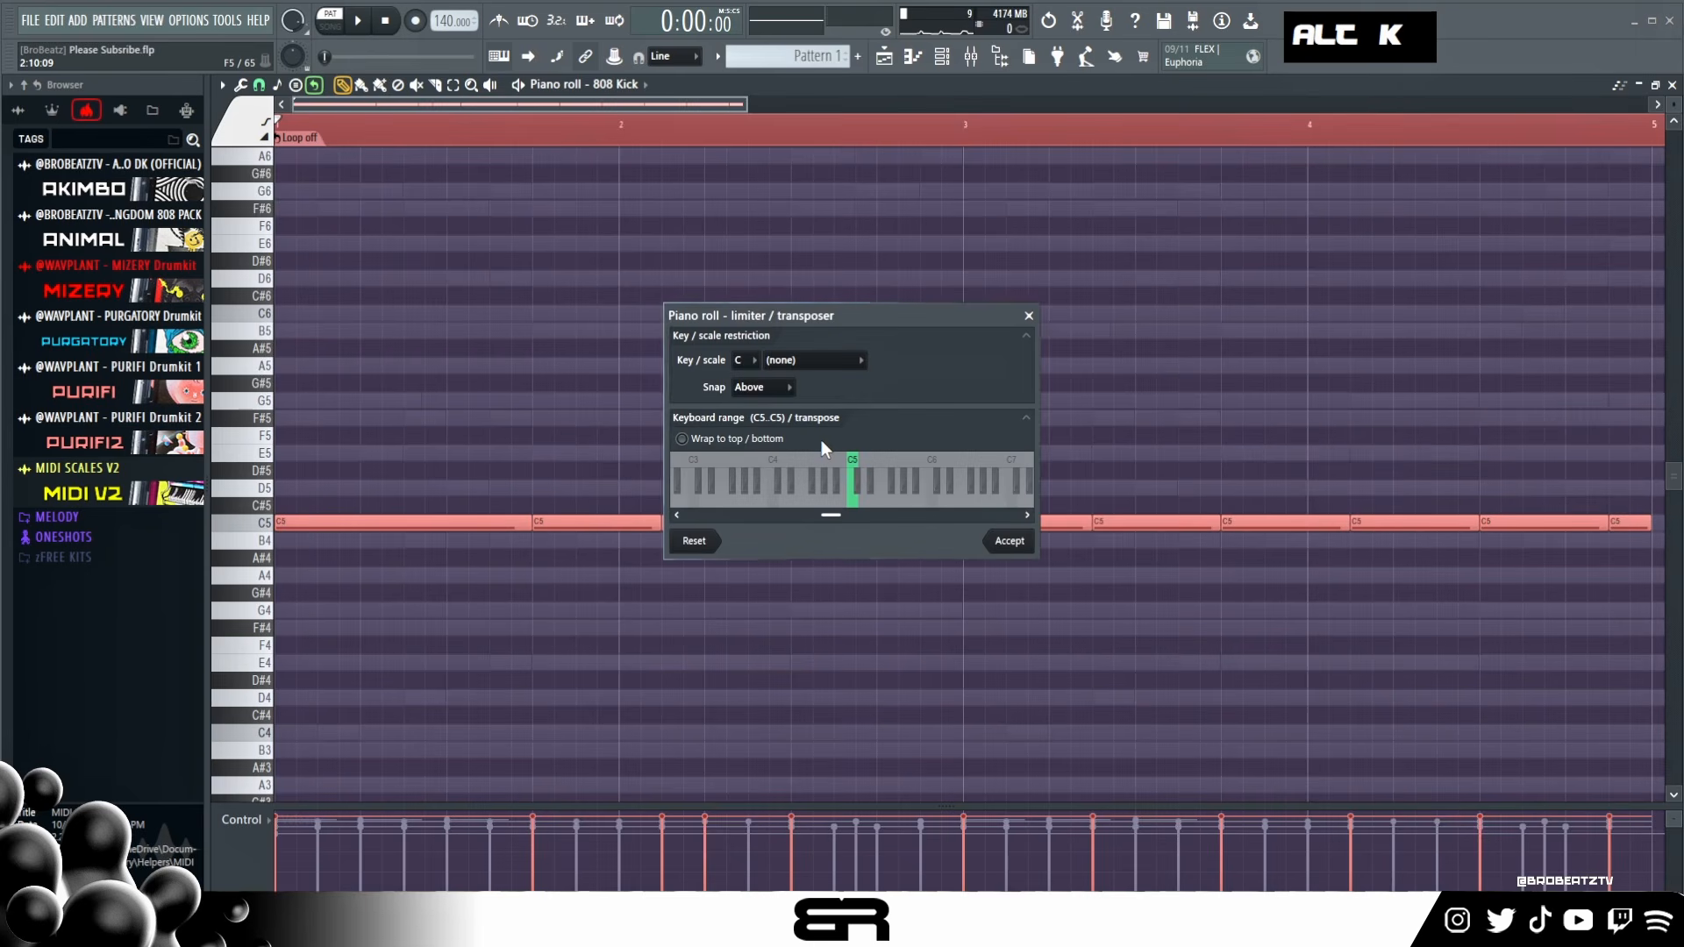
left_click(1029, 317)
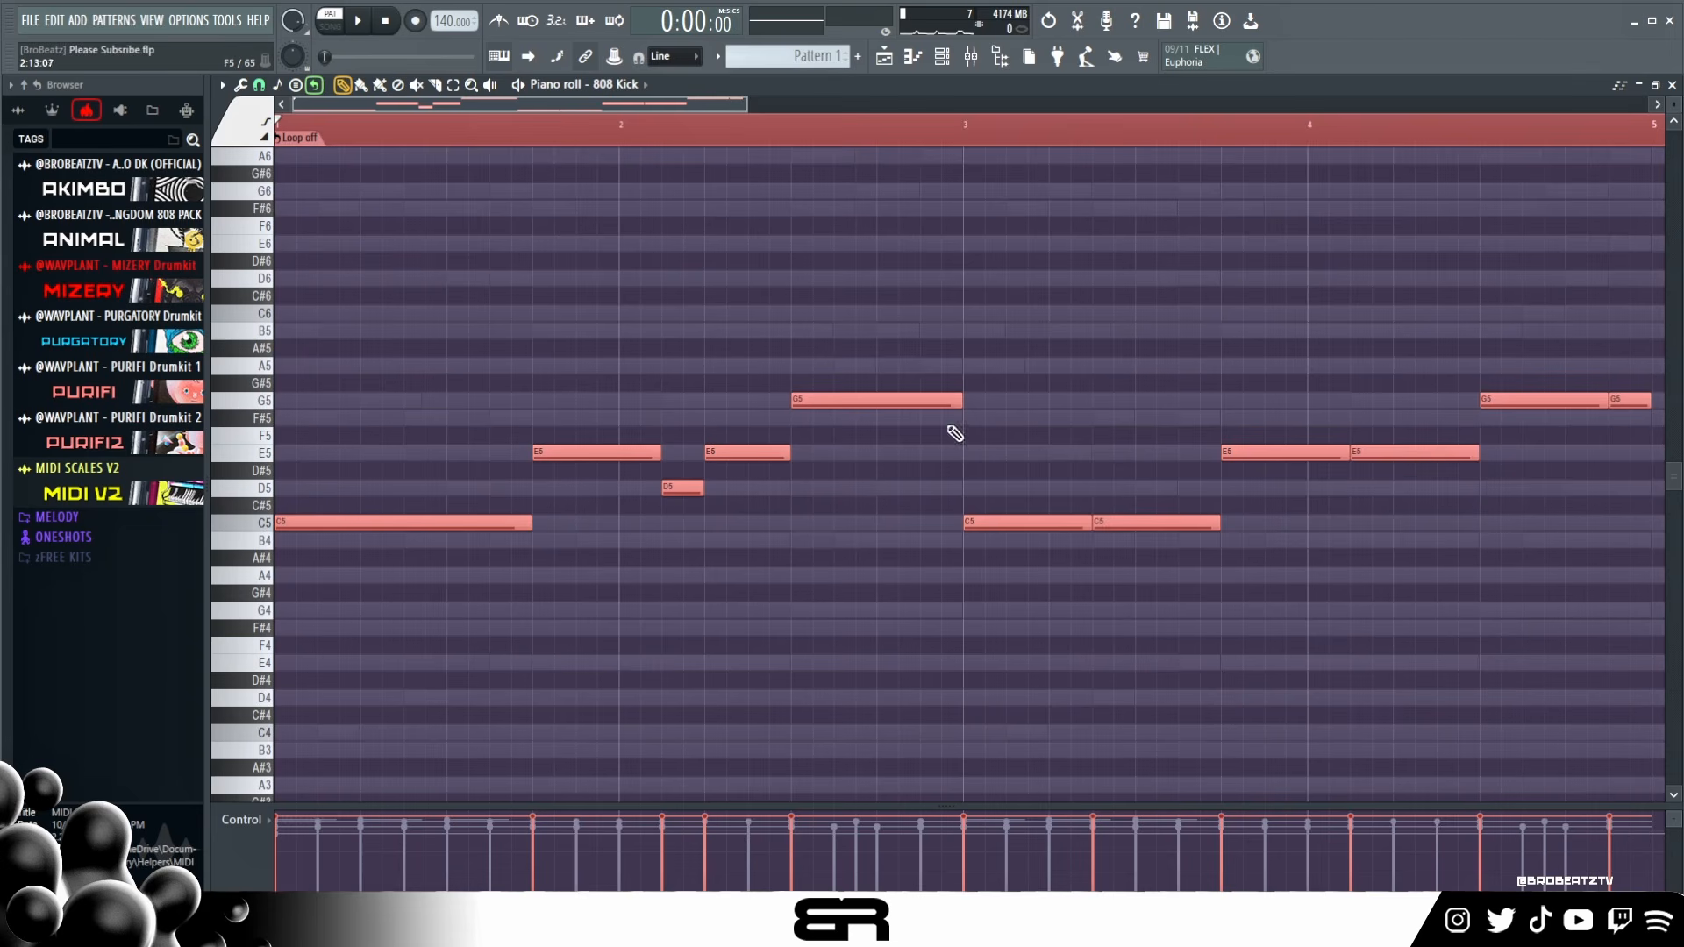
- Shorten all the 808 Kick notes to the same half-beat length and play the pattern
key("shift")
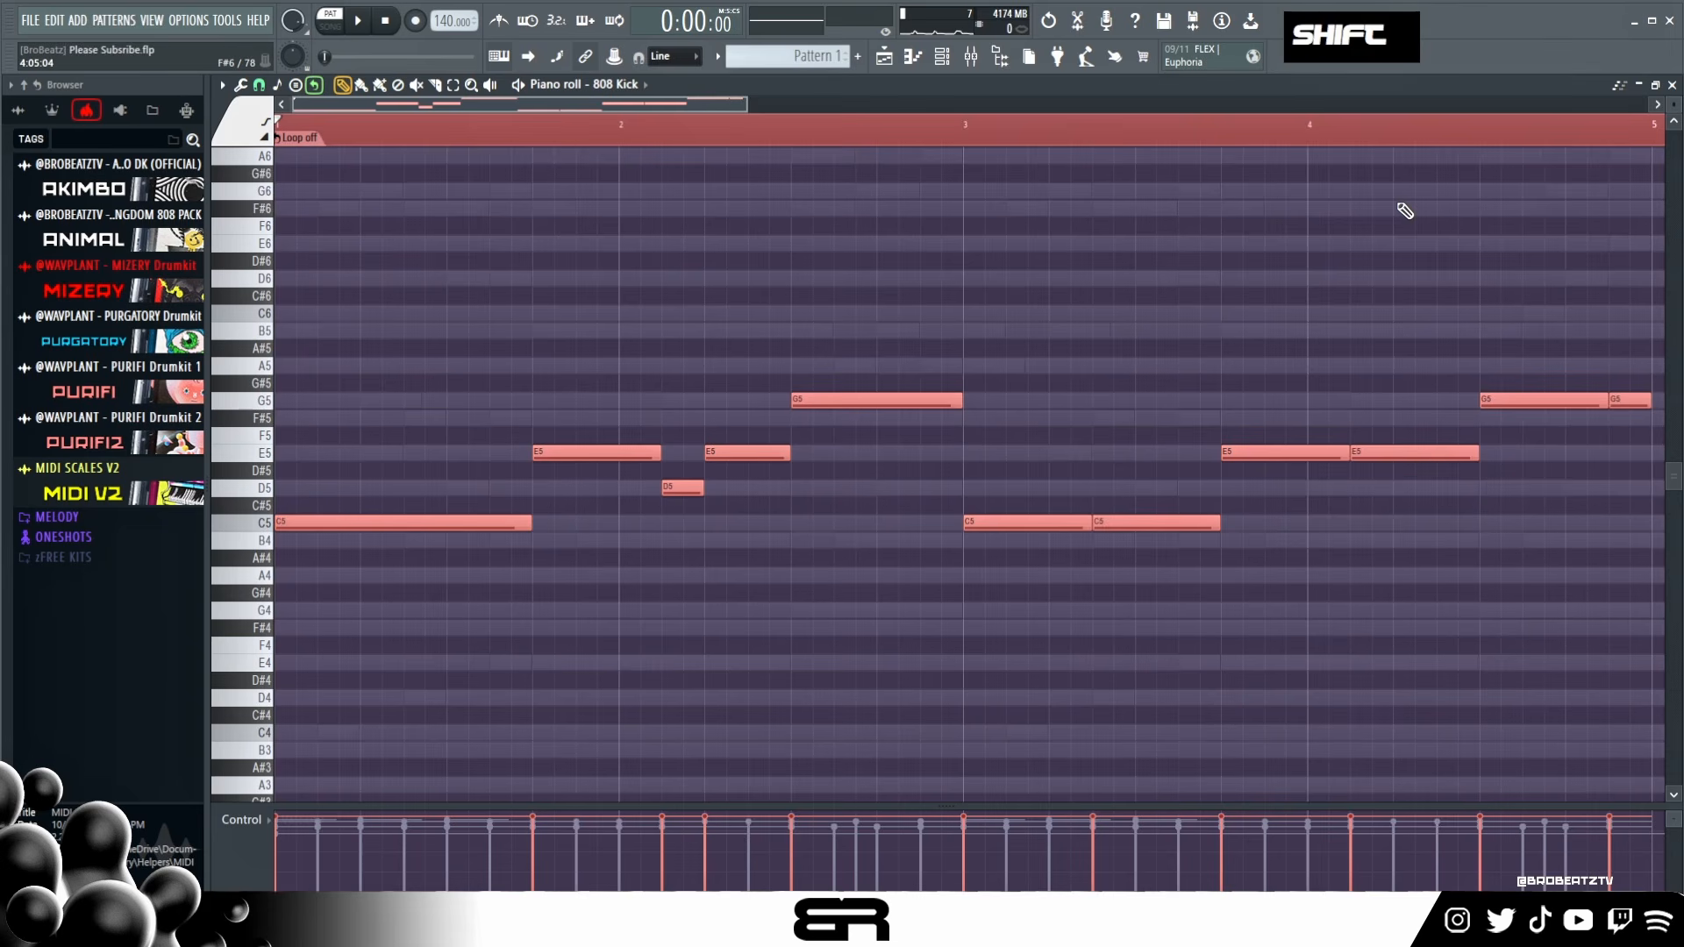
key("shift+d")
left_click_drag(810, 402, 833, 402)
left_click(877, 359)
key("space")
key("space")
key("space")
key("space")
key("space")
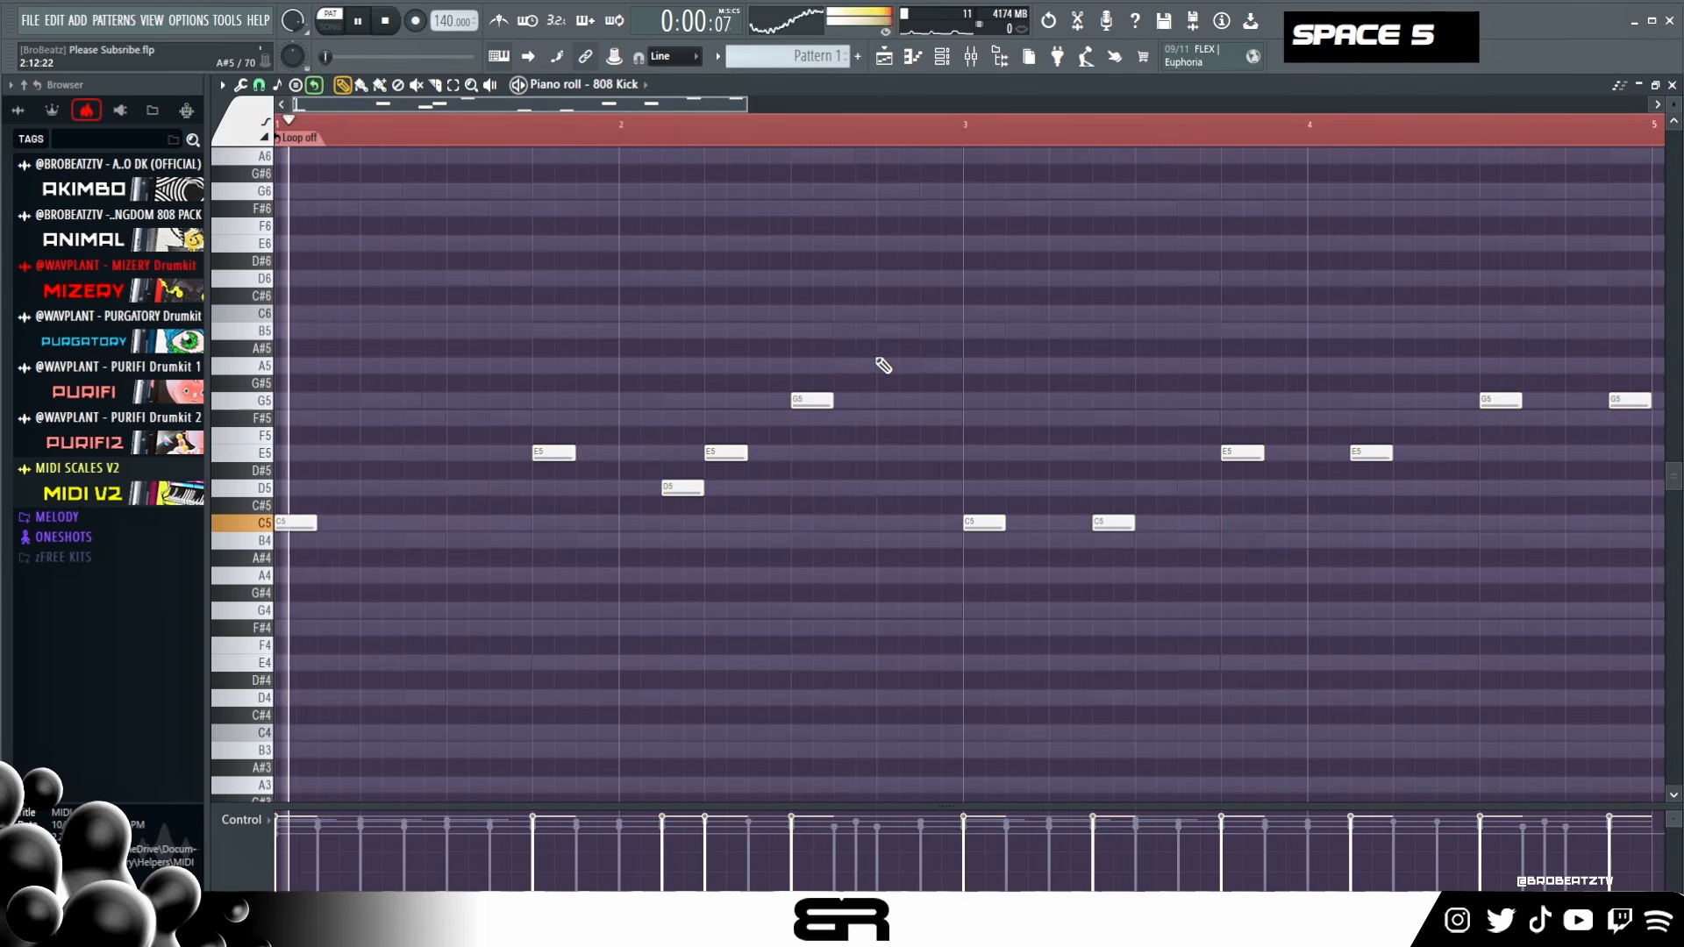
- Select all the 808 Kick notes and adjust their velocity together while listening to the pattern
key("space")
key("ctrl+a")
scroll(883, 366, "down", 2, "alt")
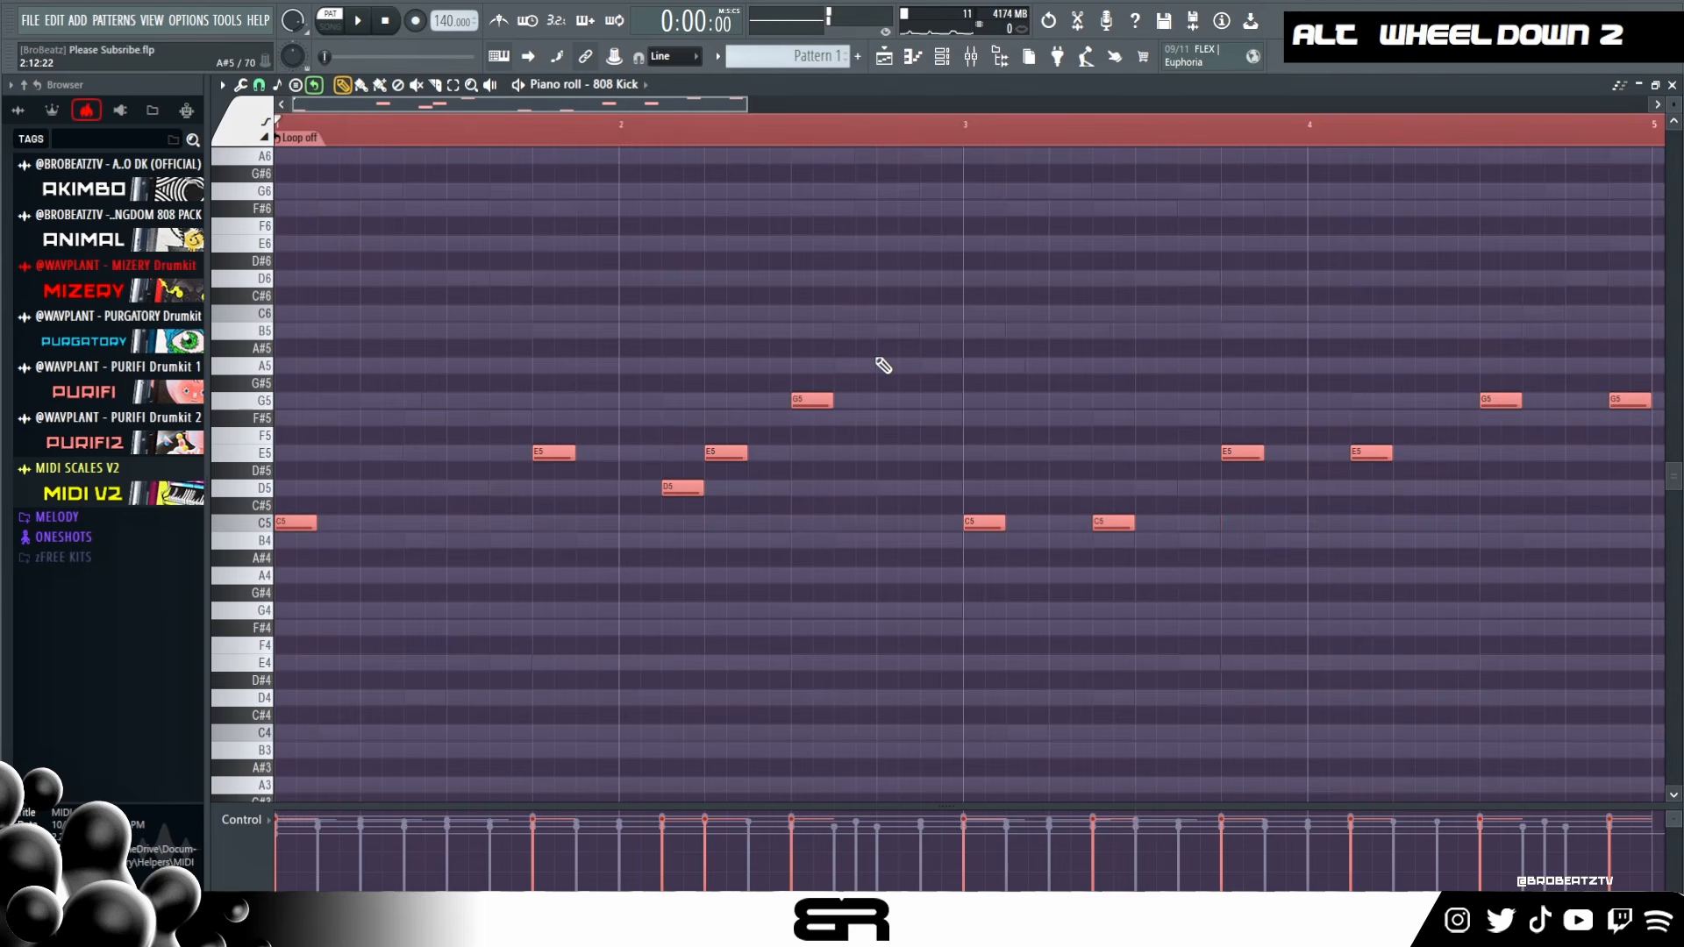
key("space")
key("space")
key("space")
scroll(883, 366, "up", 3, "alt")
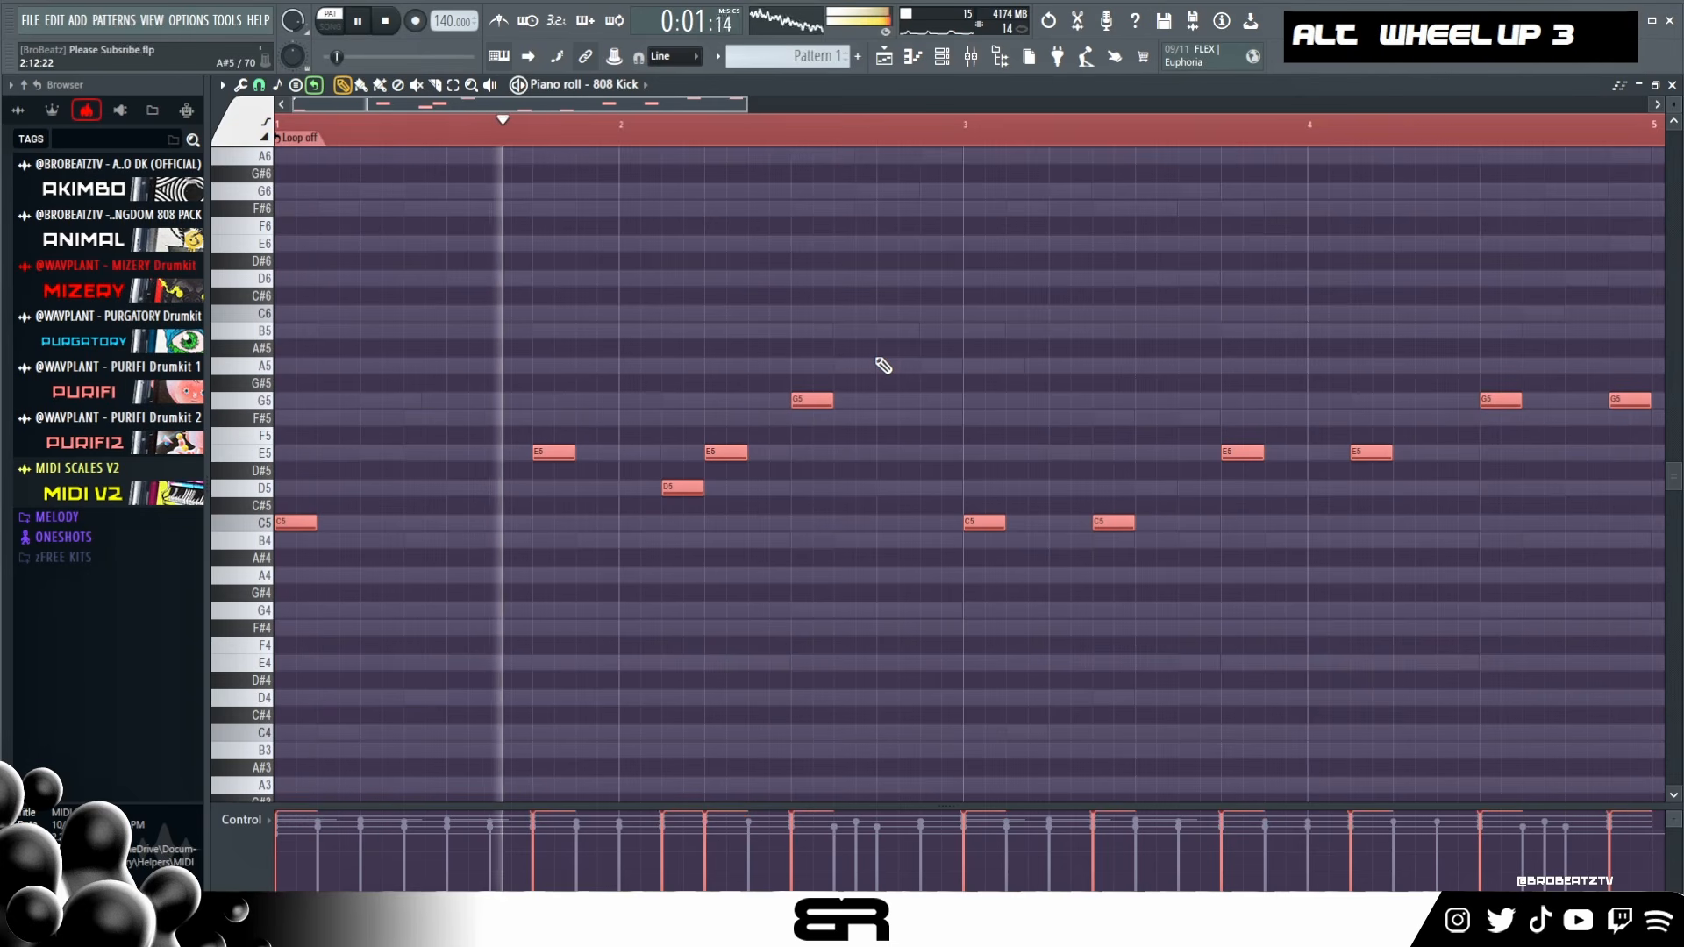
scroll(881, 364, "down", 1, "alt")
right_click(965, 353)
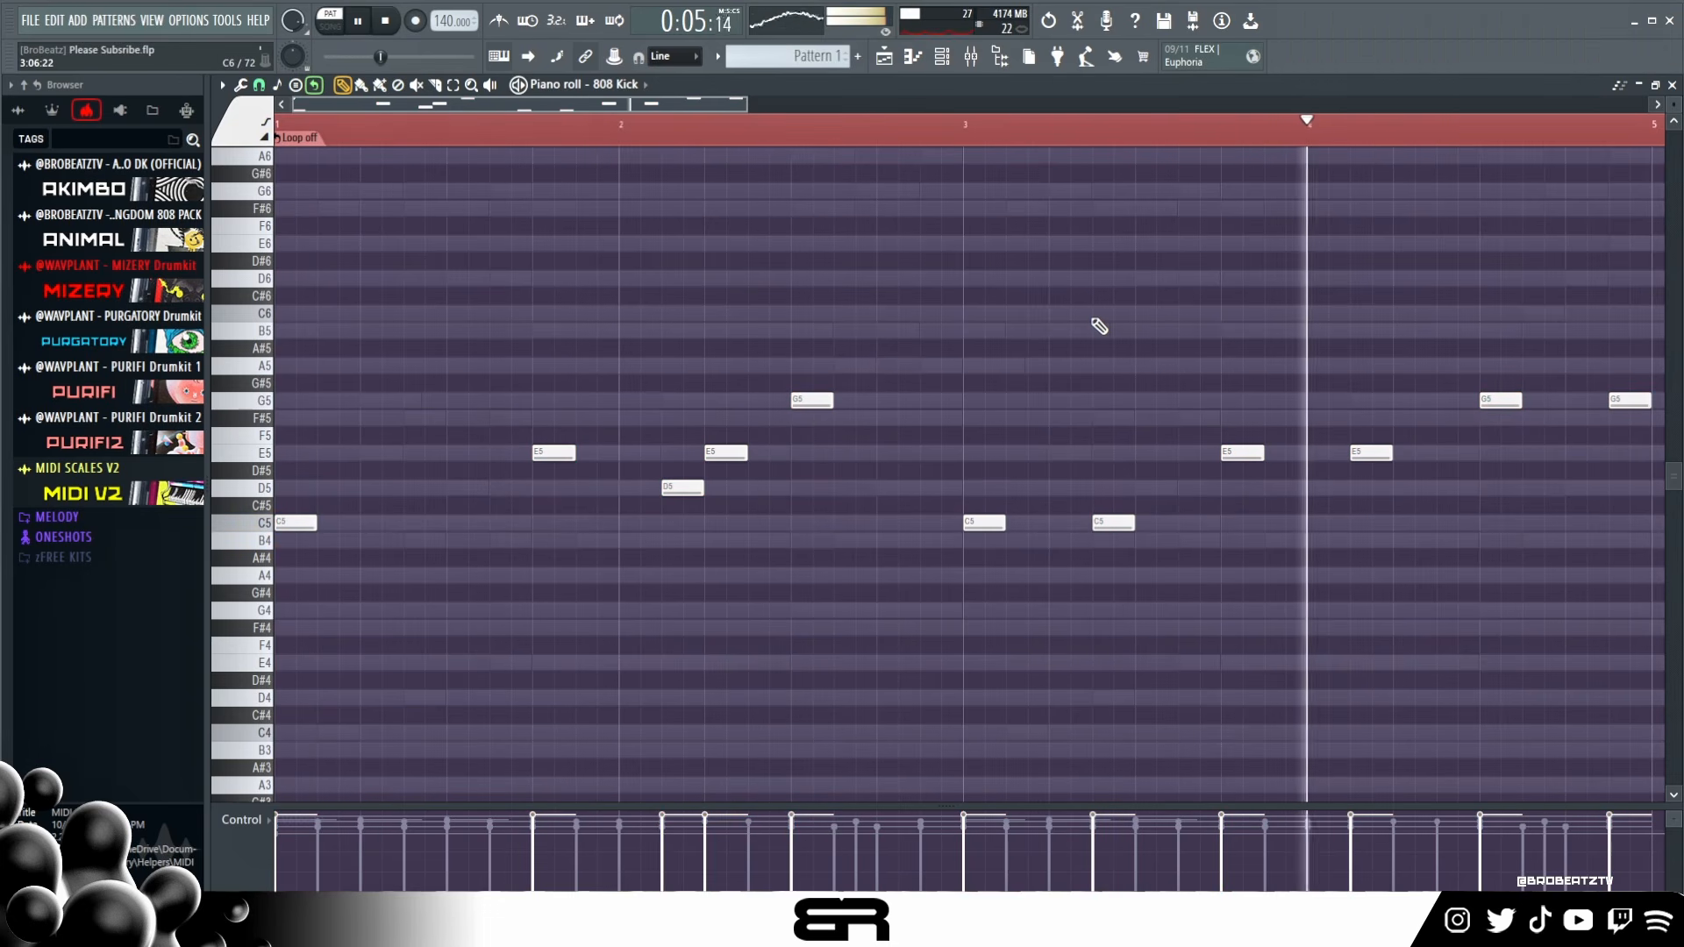
scroll(1099, 326, "down", 1, "alt")
key("space")
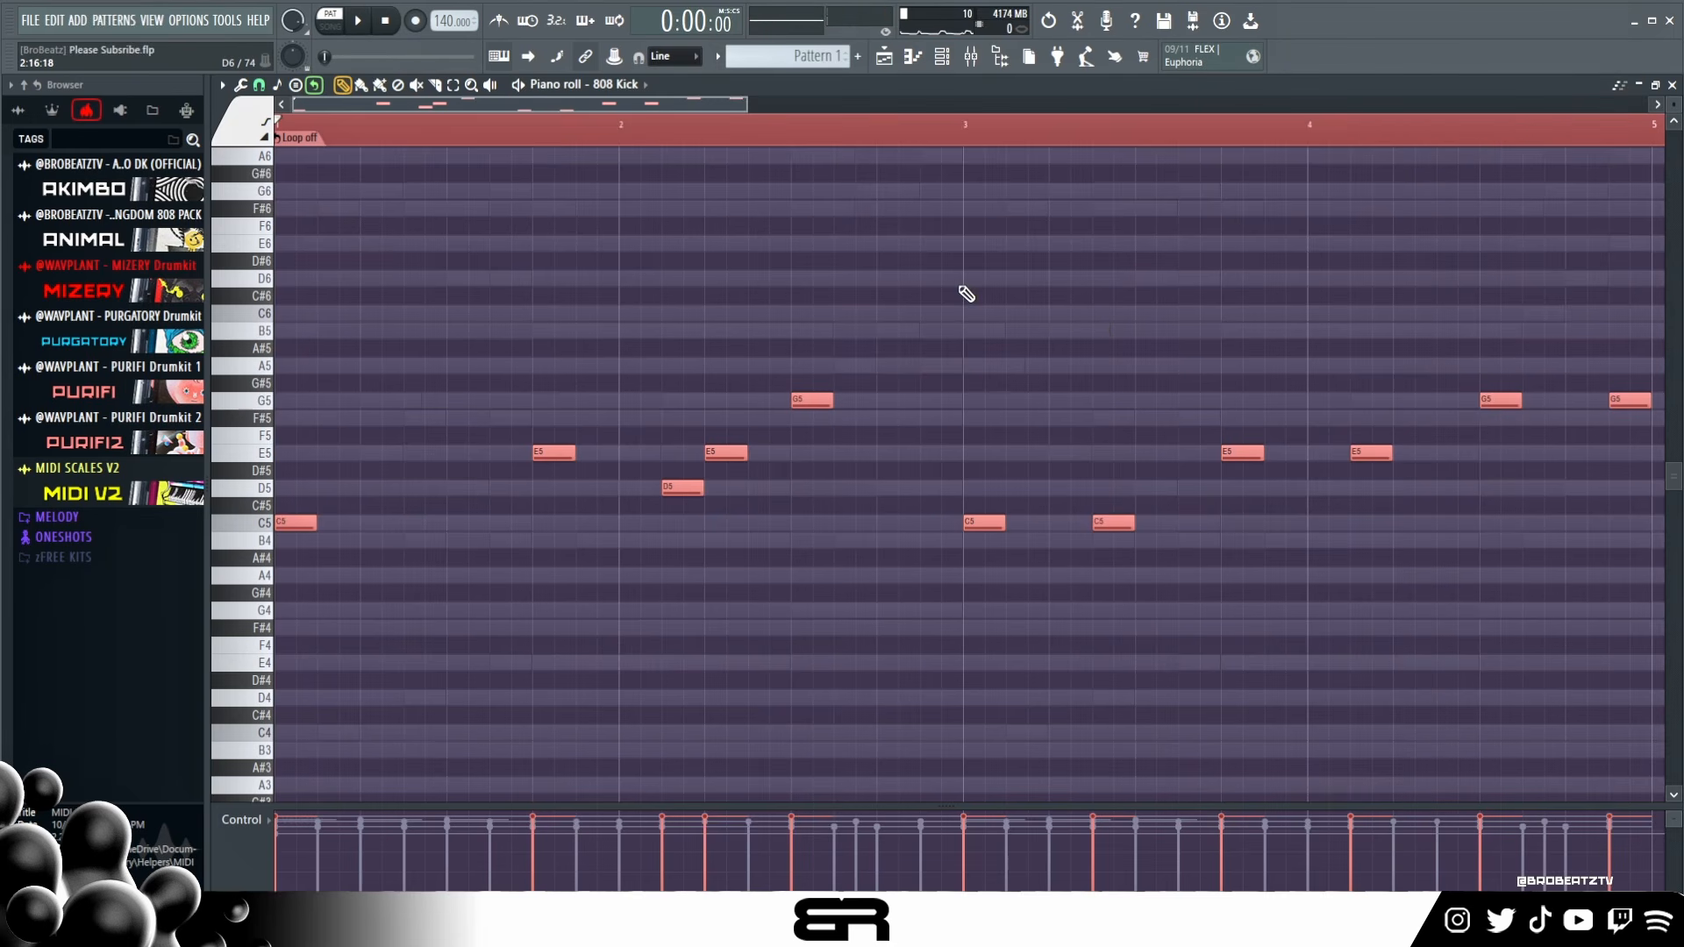
- Deselect the 808 Kick notes, clear the time selection, and place the playback position at bar 2
left_click_drag(747, 111, 747, 225)
right_click(828, 293)
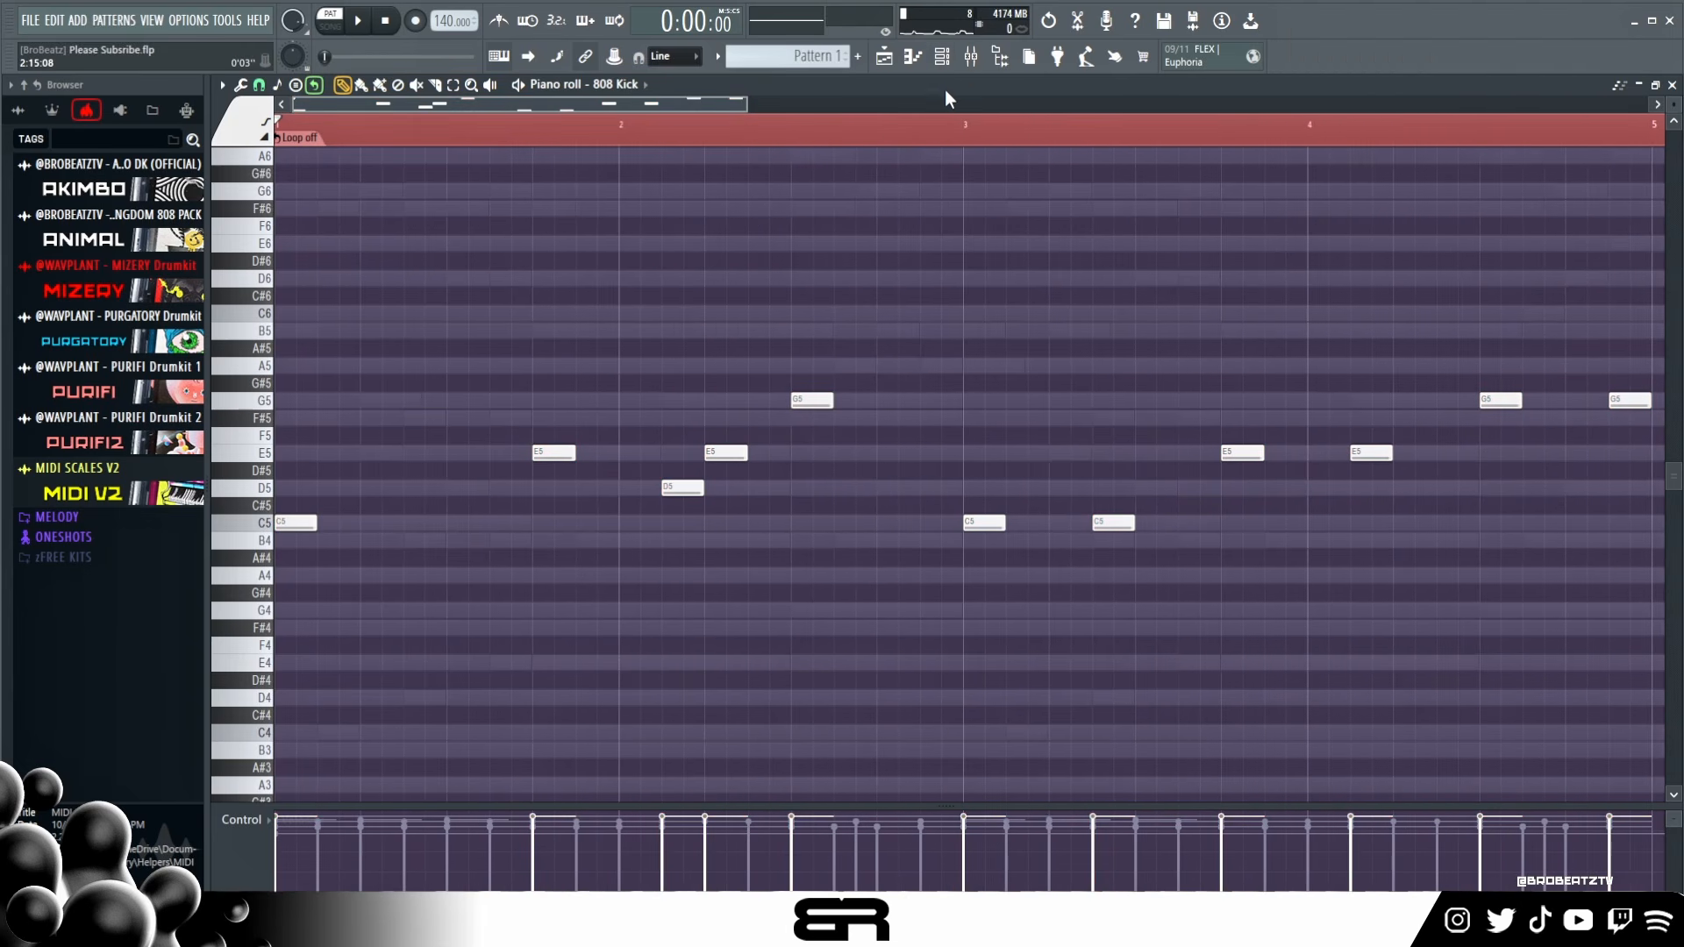
right_click(763, 350)
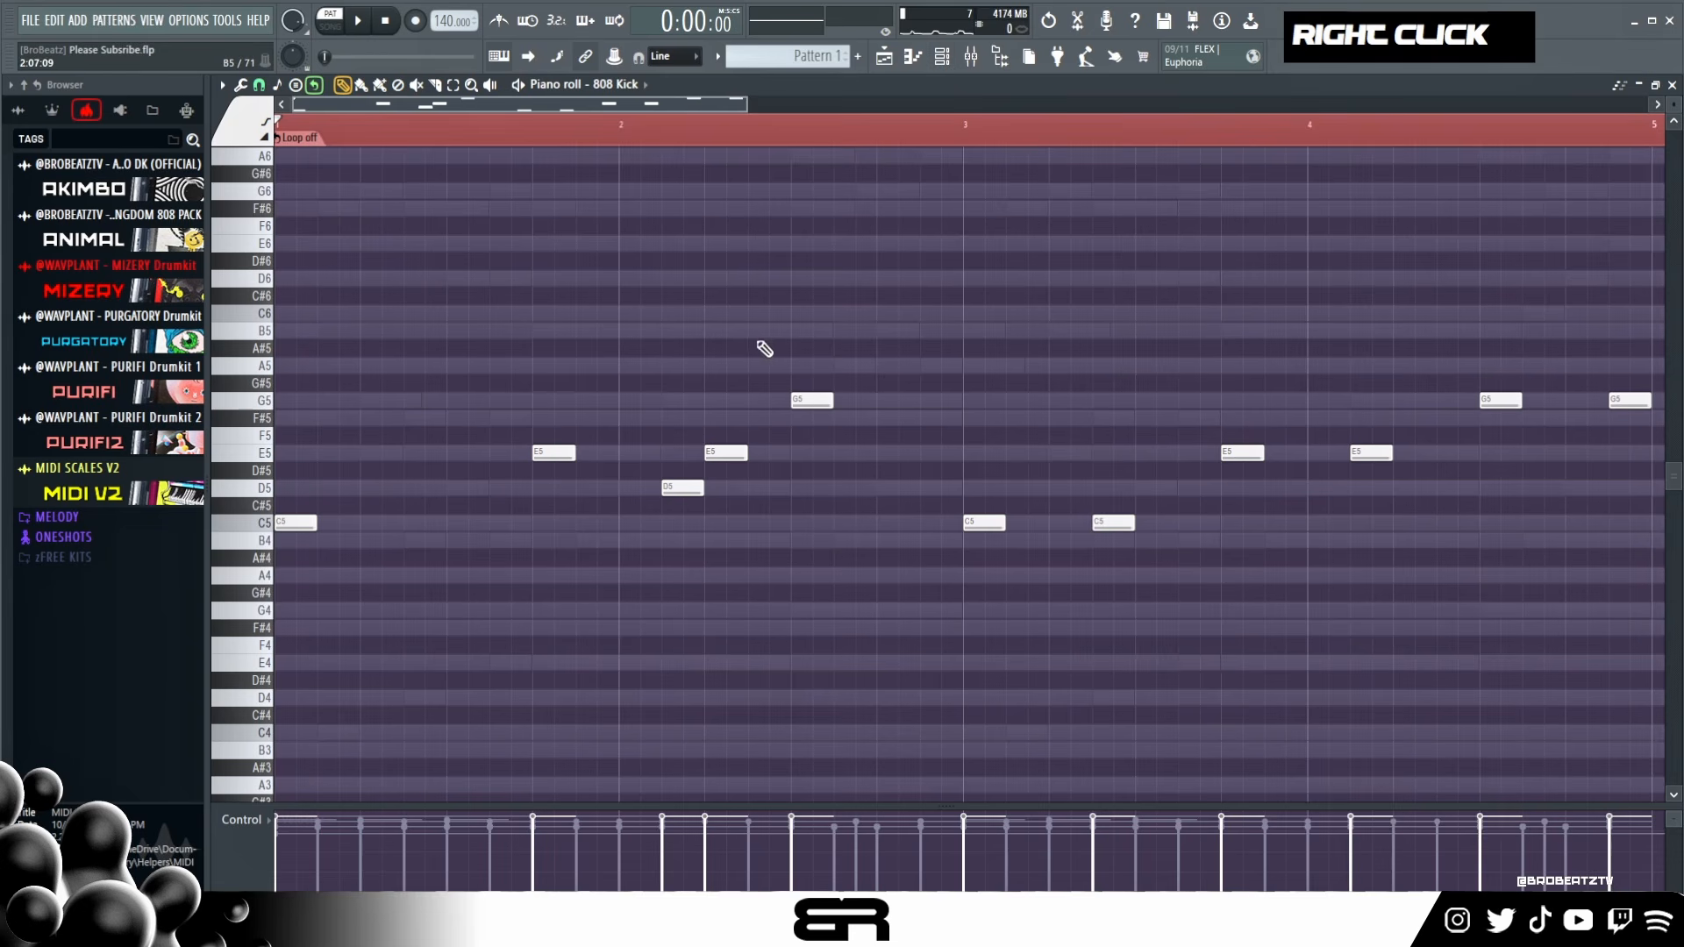
left_click_drag(970, 131, 258, 217)
left_click(650, 136)
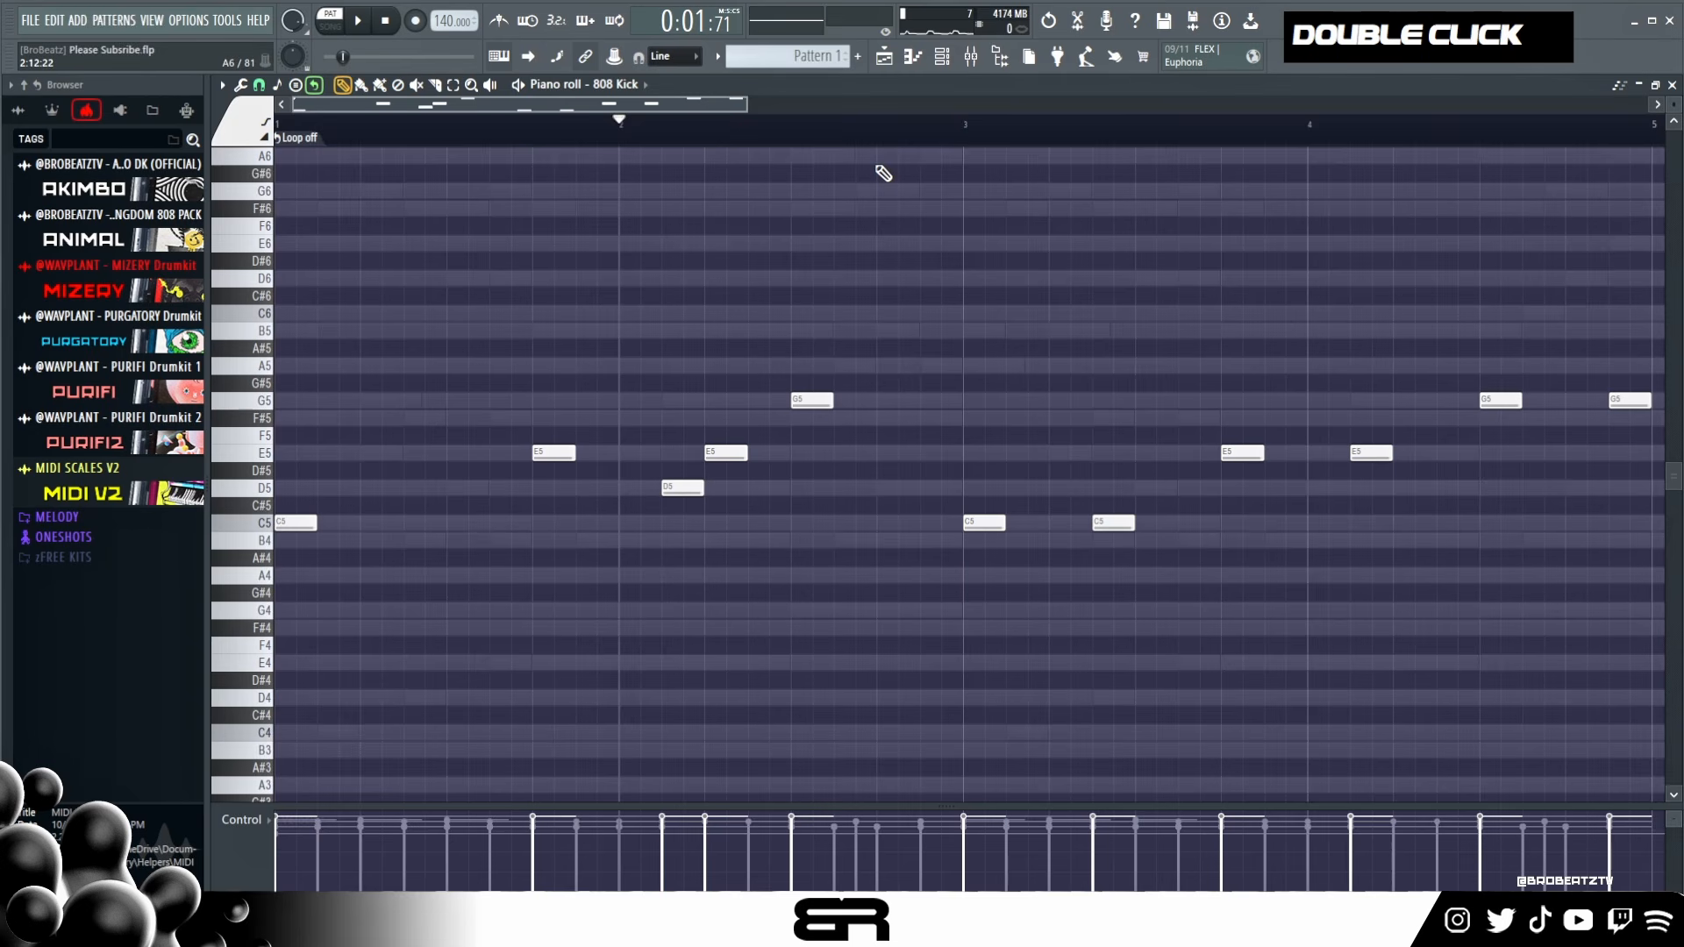
- Return to the channel rack and open the 808 channel's notes in the piano roll
left_click(947, 65)
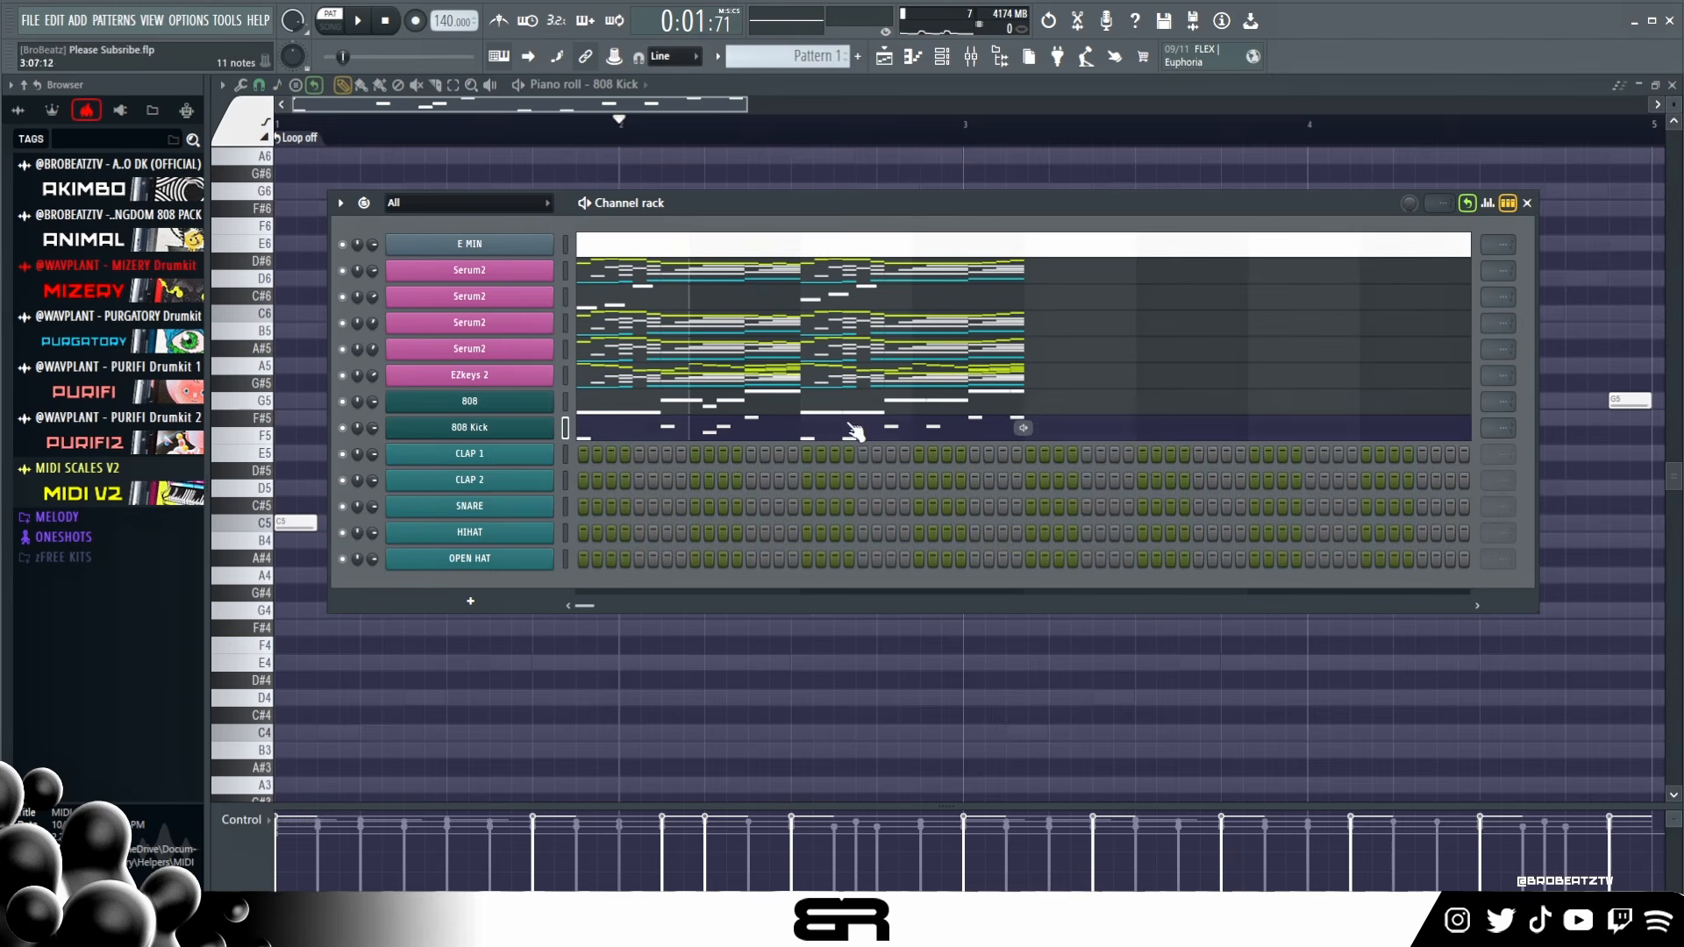
left_click(740, 407)
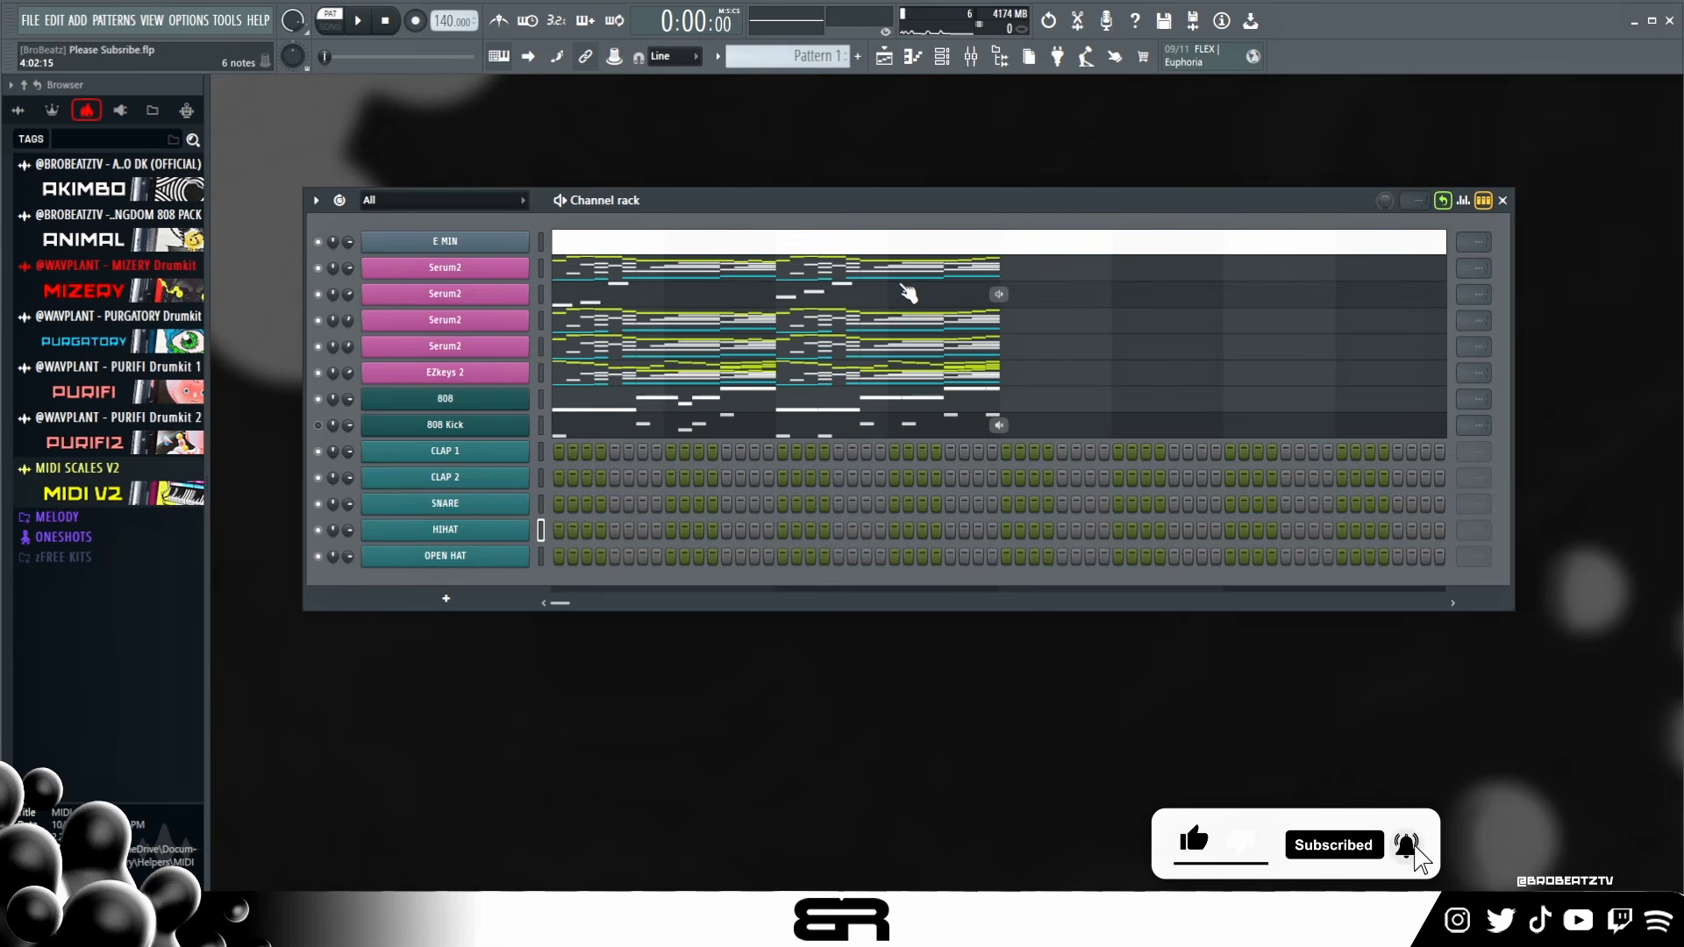
left_click(642, 408)
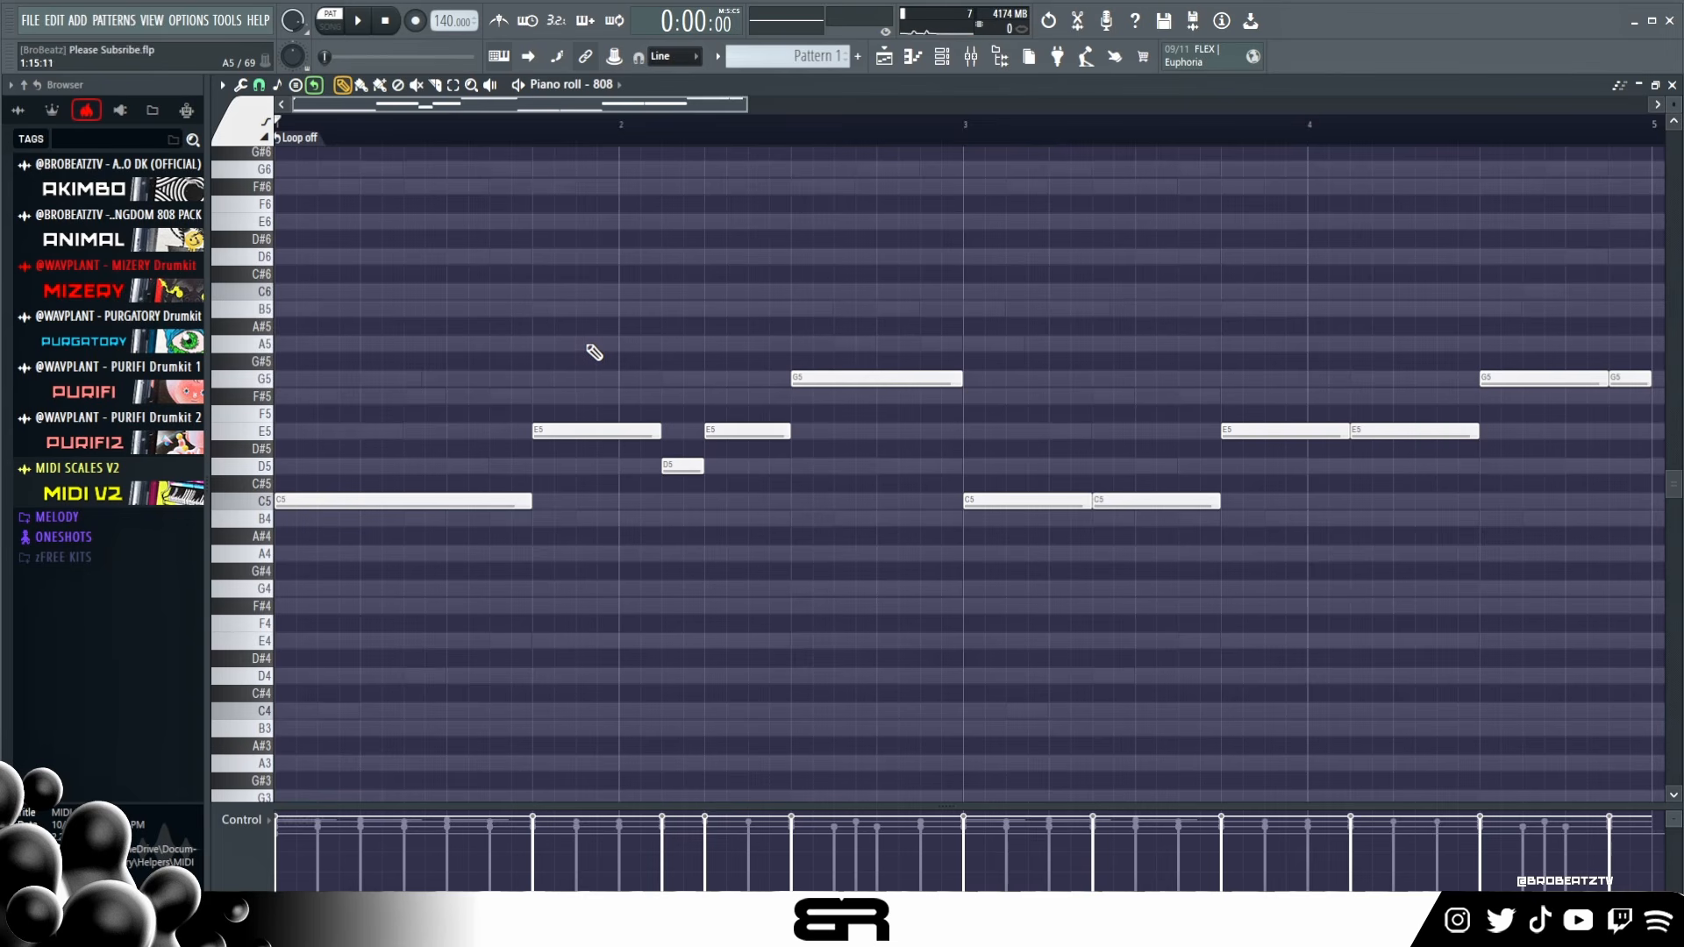
- Sketch a pair of short G5 notes at the end of bar 1, then try and erase two short D5 notes below the following E5
left_click(494, 382)
left_click(515, 380)
left_click_drag(491, 377, 545, 387)
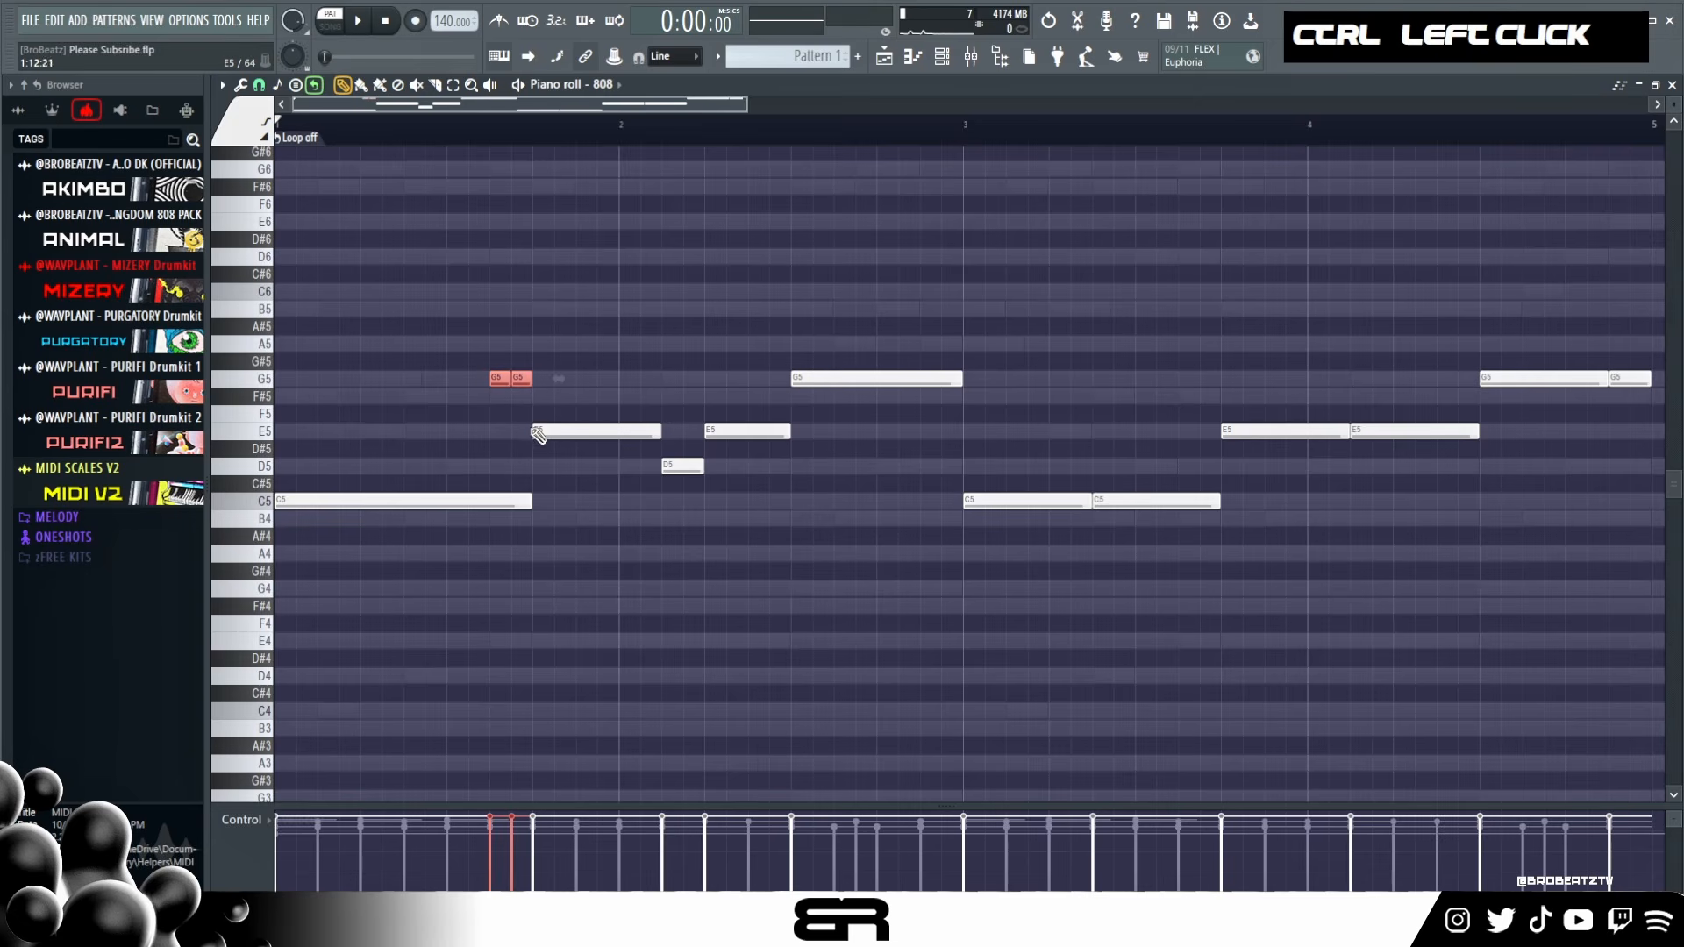
left_click(539, 430, "ctrl+shift")
right_click(594, 523)
left_click(539, 467)
left_click(562, 468)
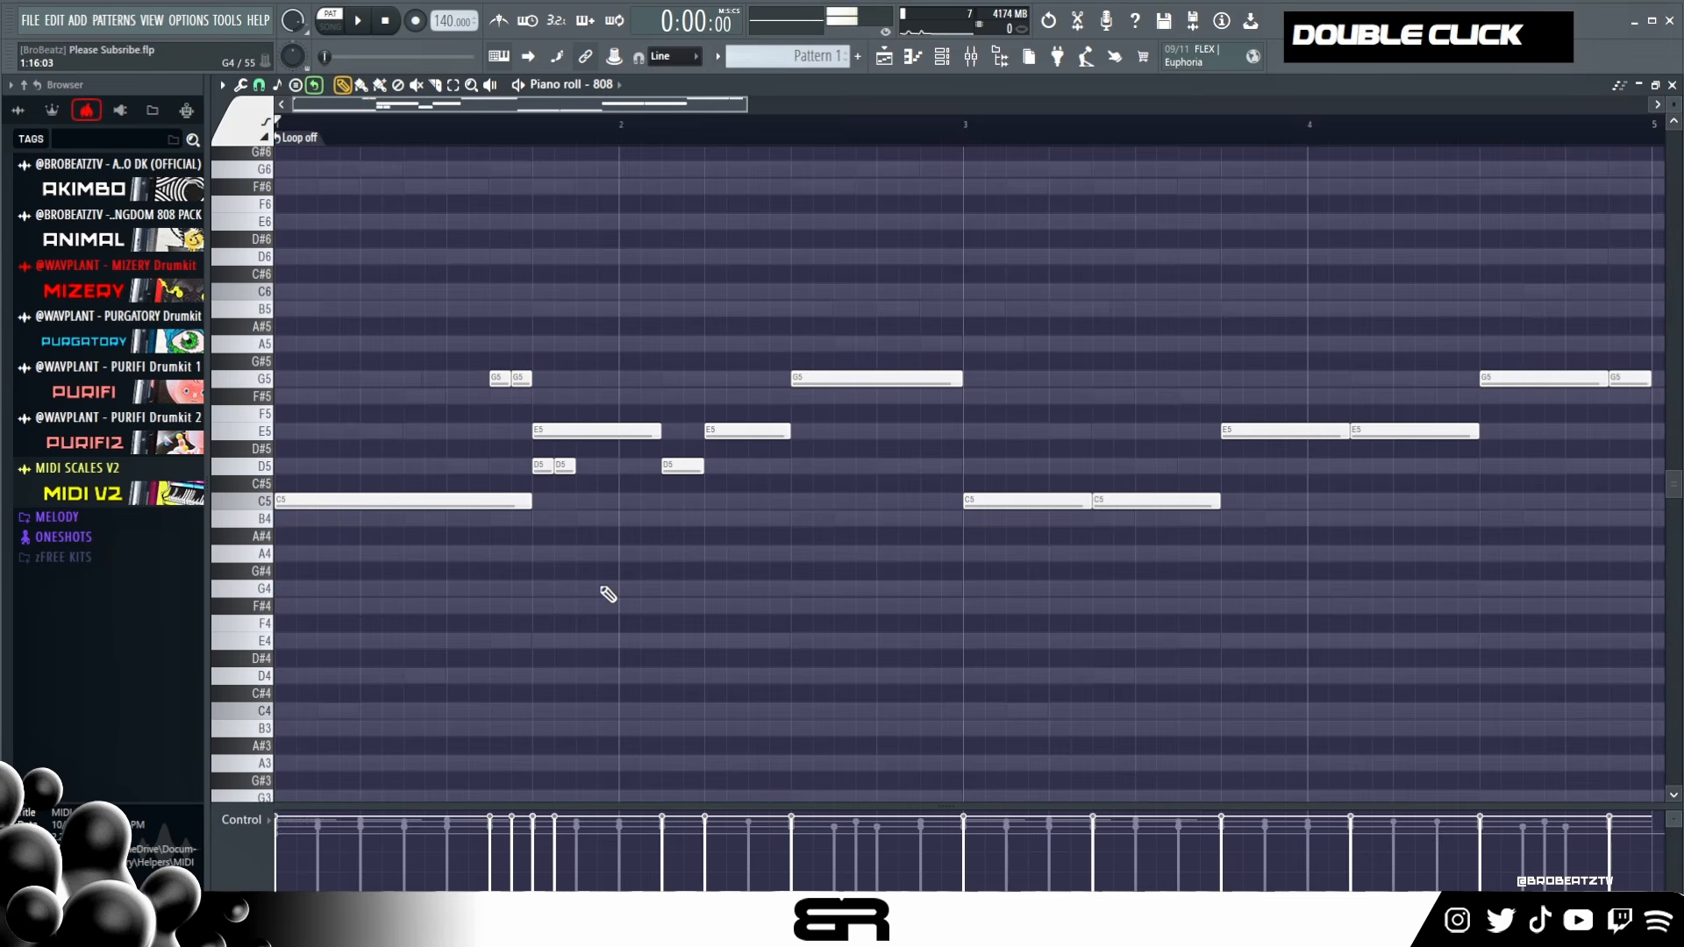
right_click(564, 467)
right_click(543, 467)
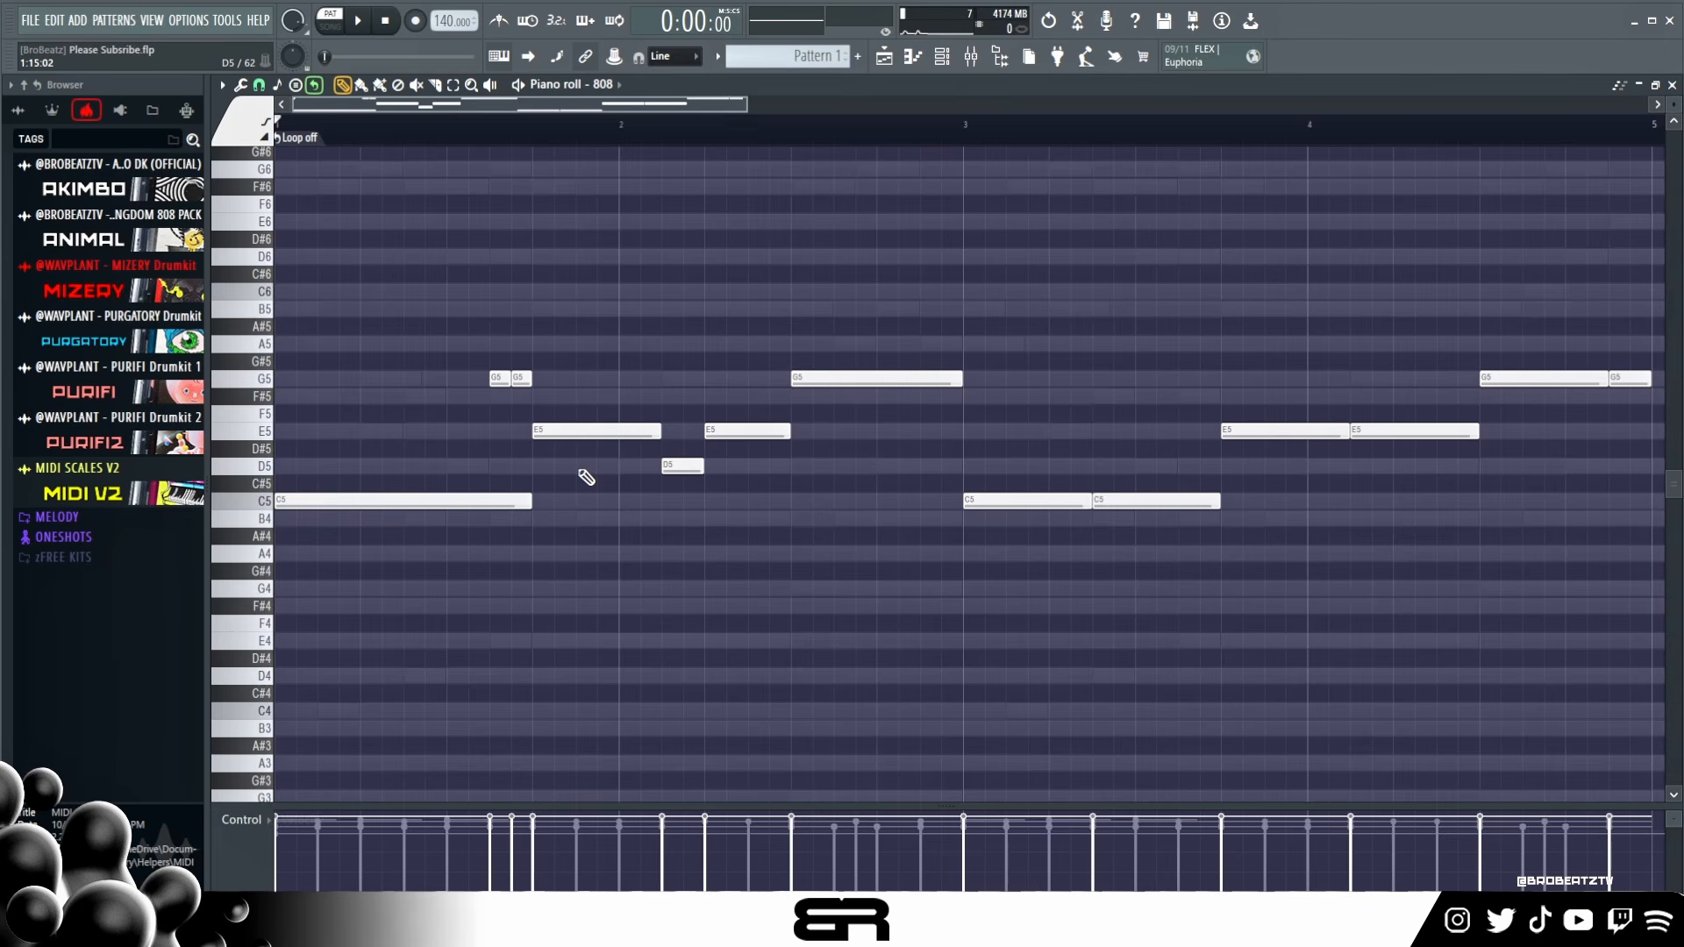
- Sketch four short A4 notes across bars 1 and 2, then erase them
left_click(456, 554)
left_click(585, 554)
left_click(671, 553)
left_click(801, 554)
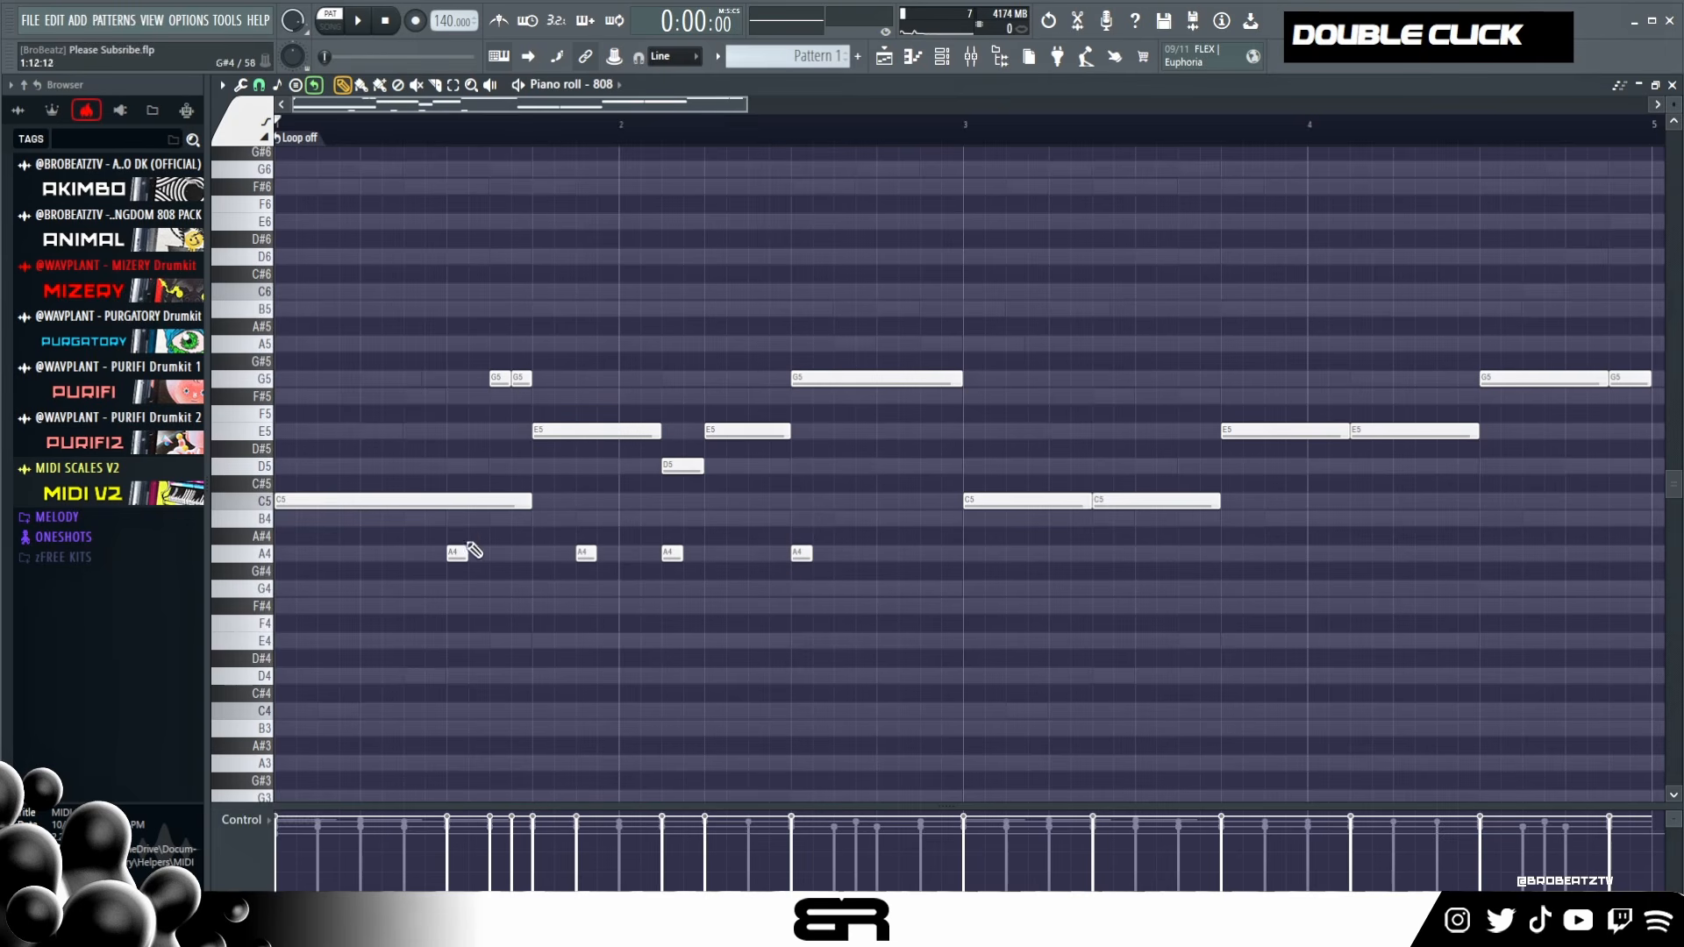
right_click(586, 553)
right_click(672, 553)
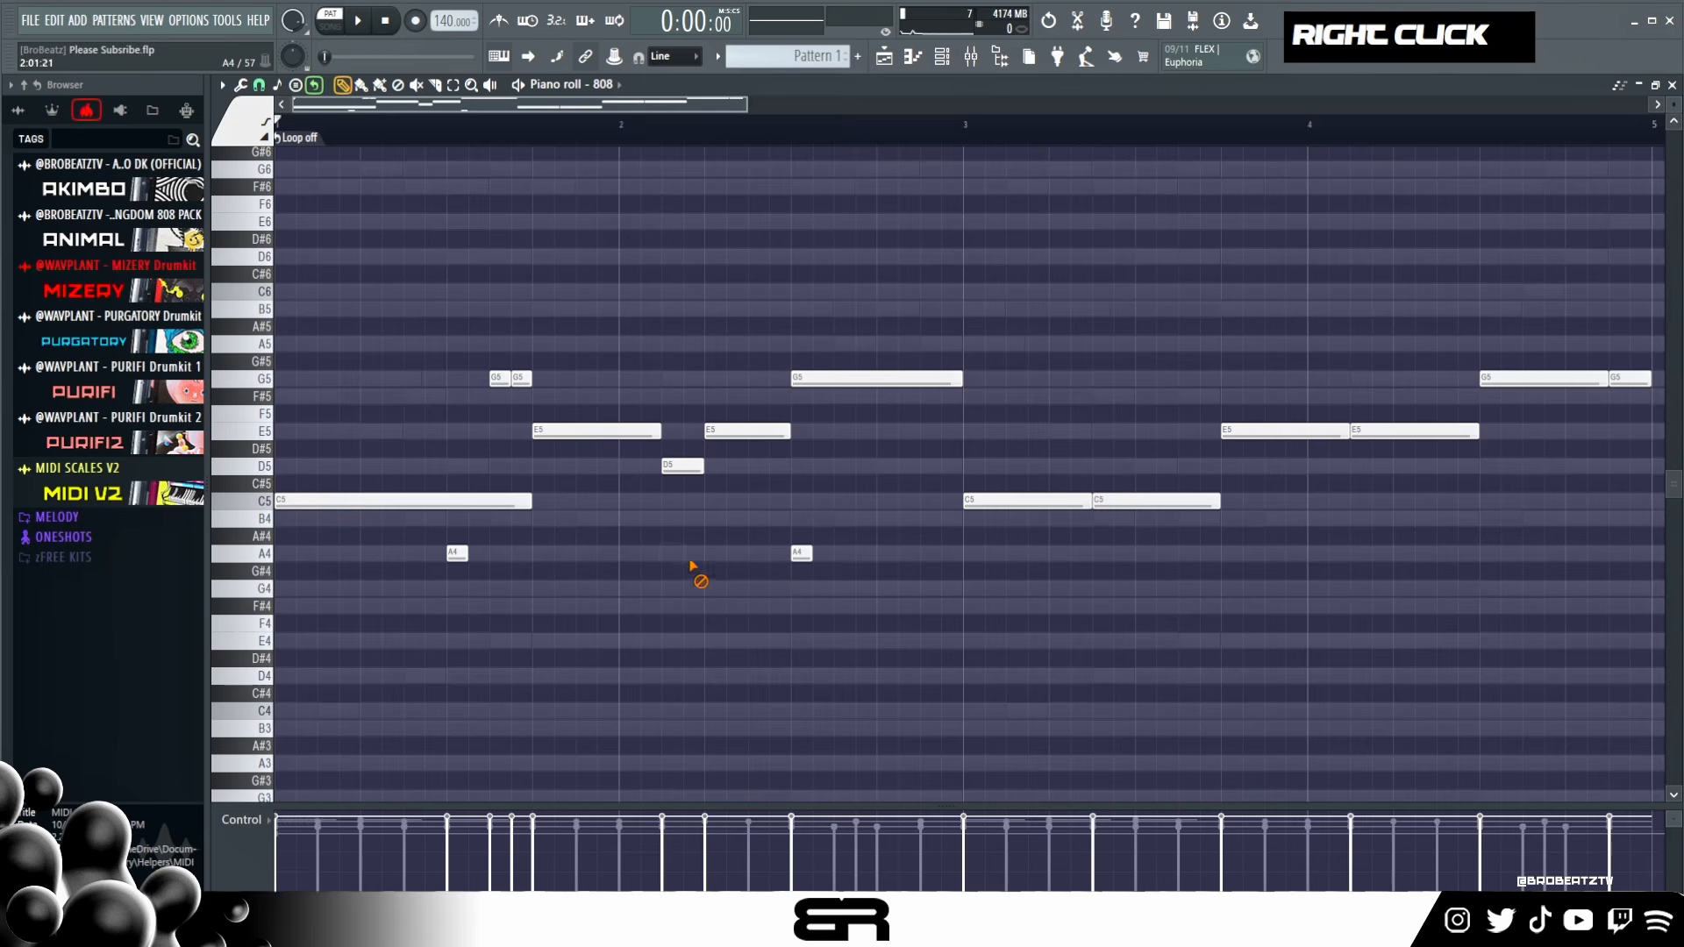
right_click(801, 553)
right_click(456, 554)
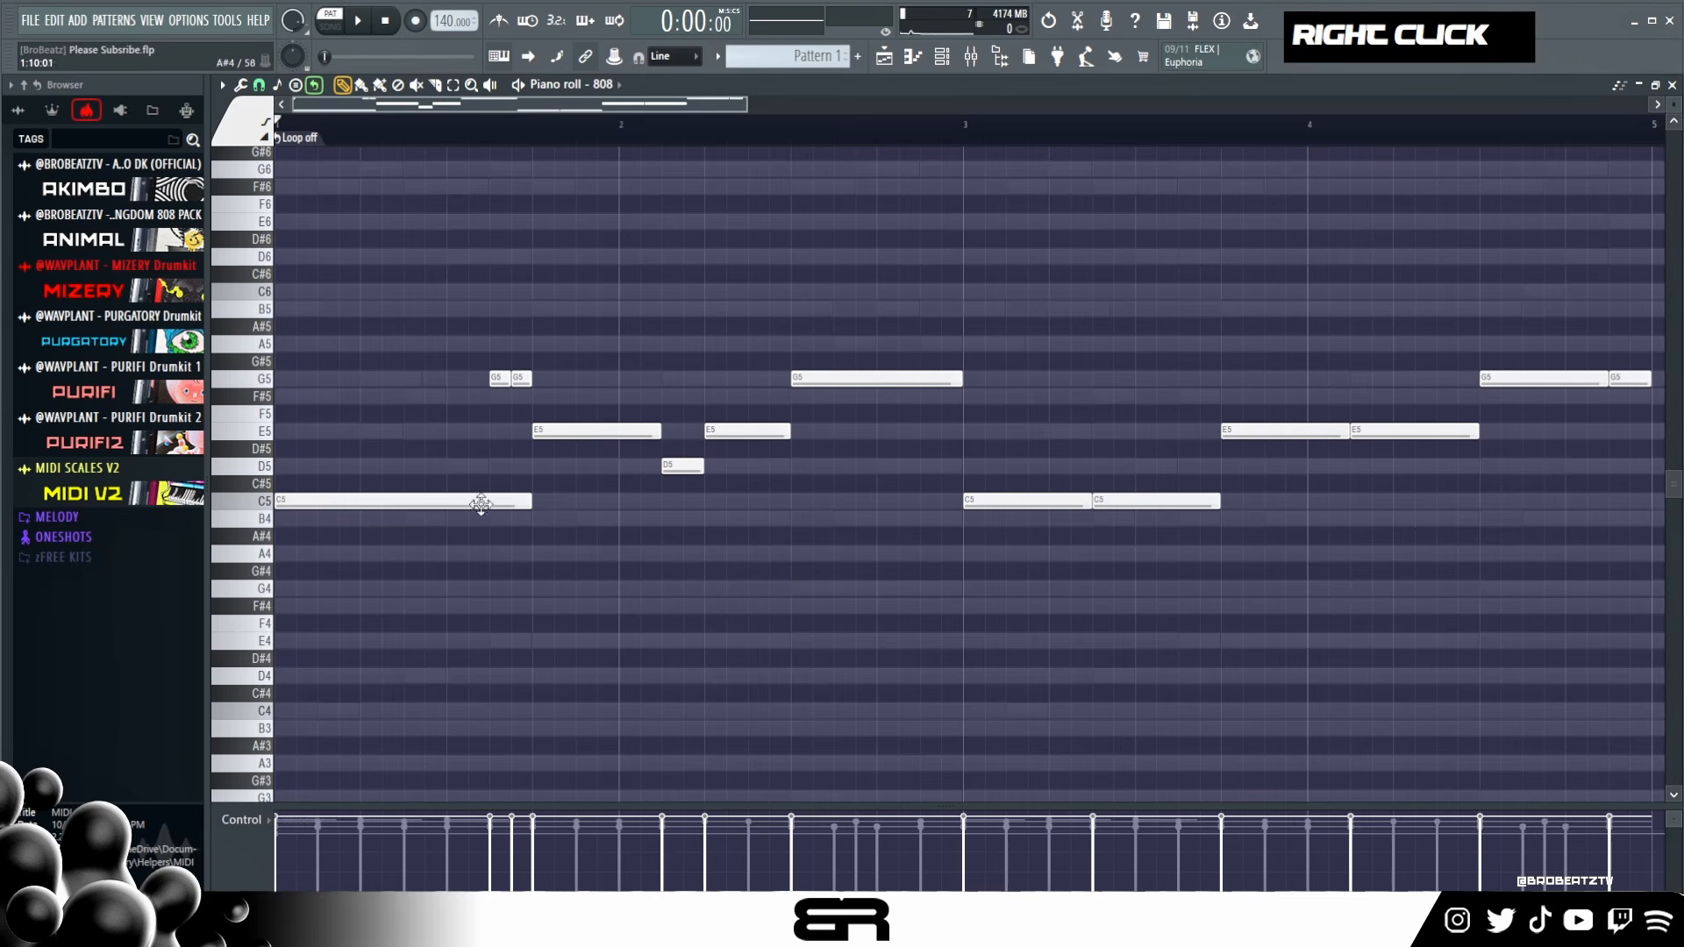
- Erase the short G5 pair and mark the middle of bars 1 and 2 with short yellow G4 notes
right_click(521, 378)
left_click(243, 141)
left_click(230, 239)
left_click(456, 587)
left_click(801, 588)
right_click(500, 379)
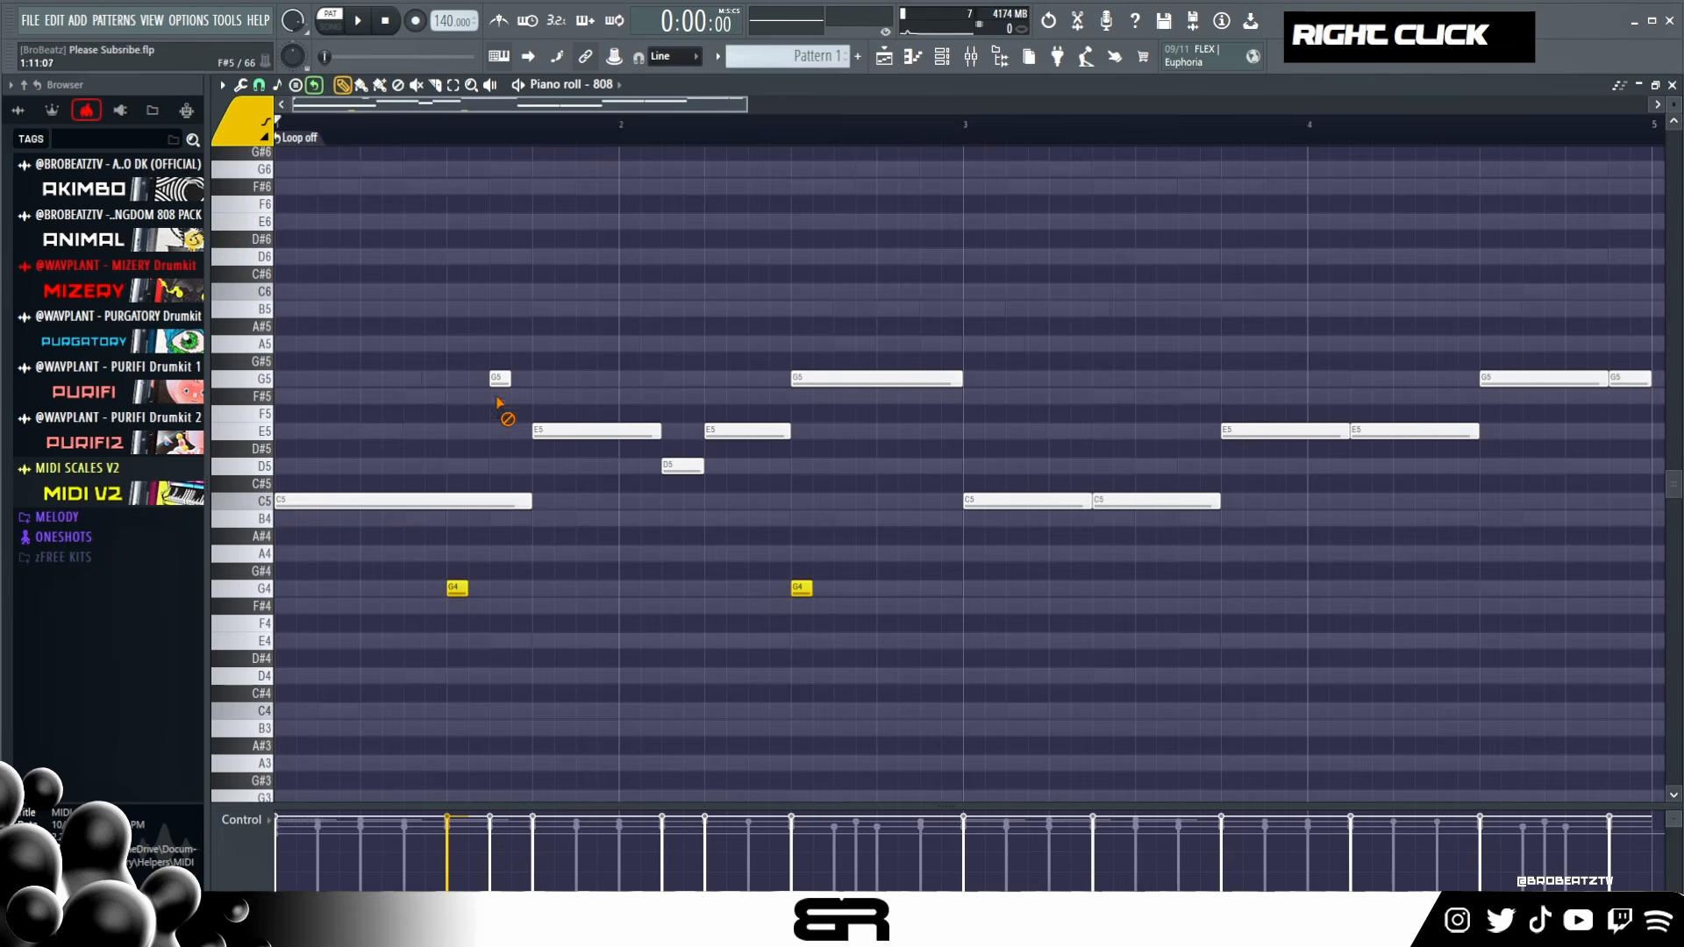
- Sketch pairs of short blue notes around the first yellow note, two E4 before it and two A4 after it
left_click(244, 123)
left_click(266, 270)
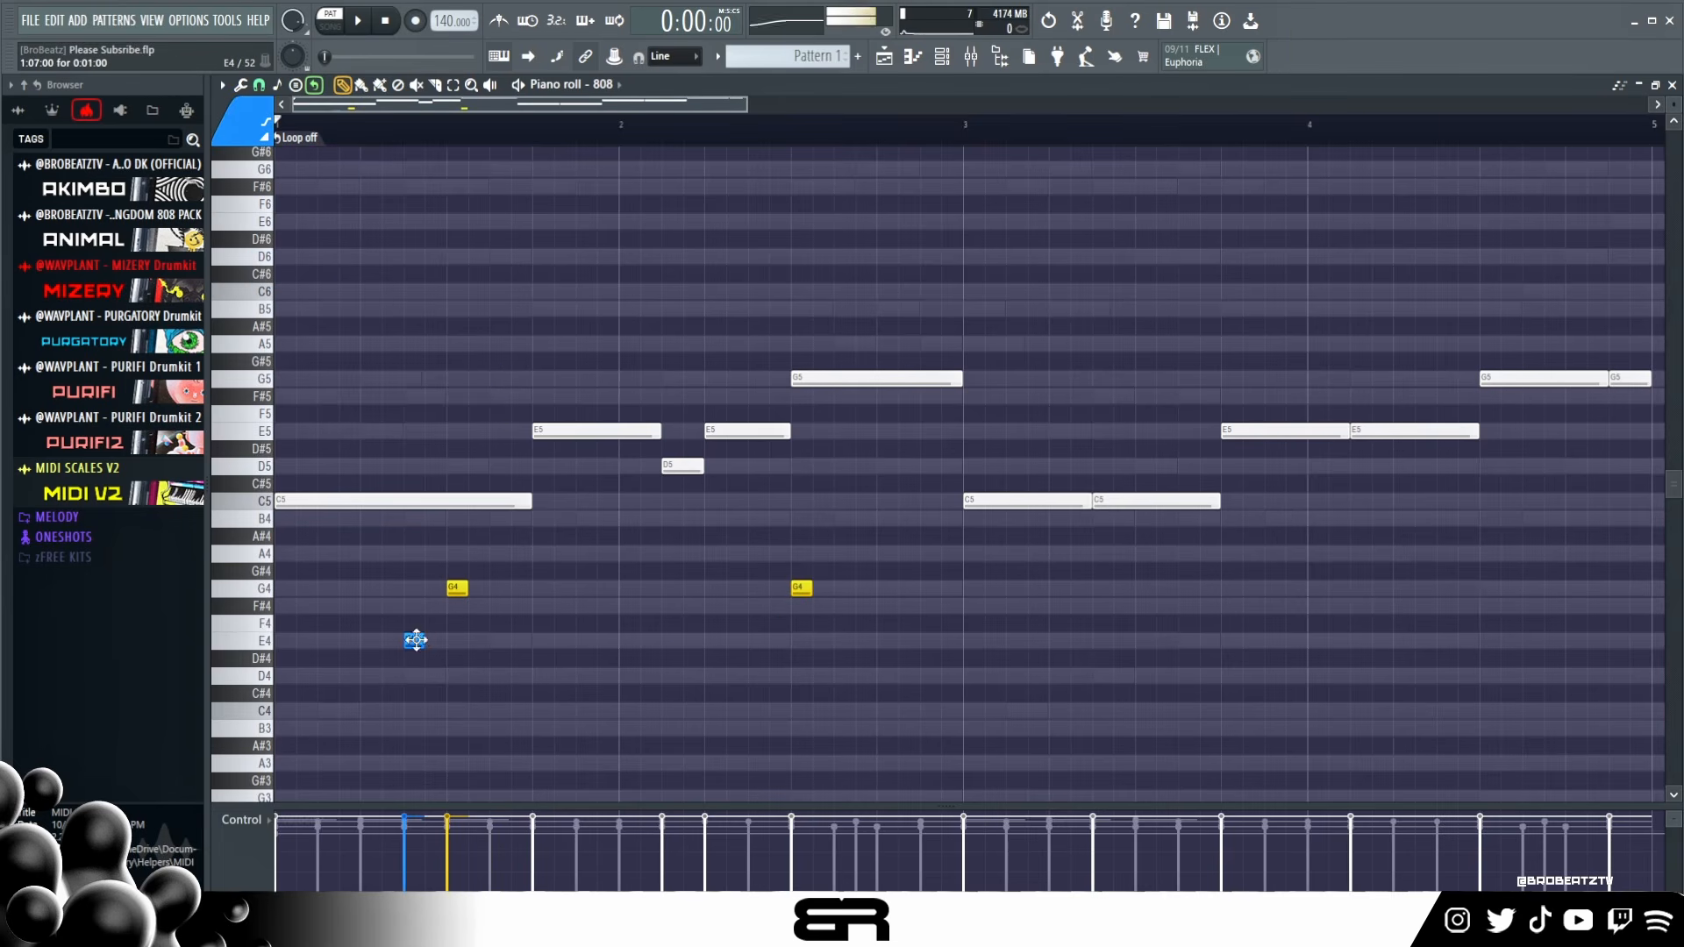
double_click(413, 639)
double_click(505, 554)
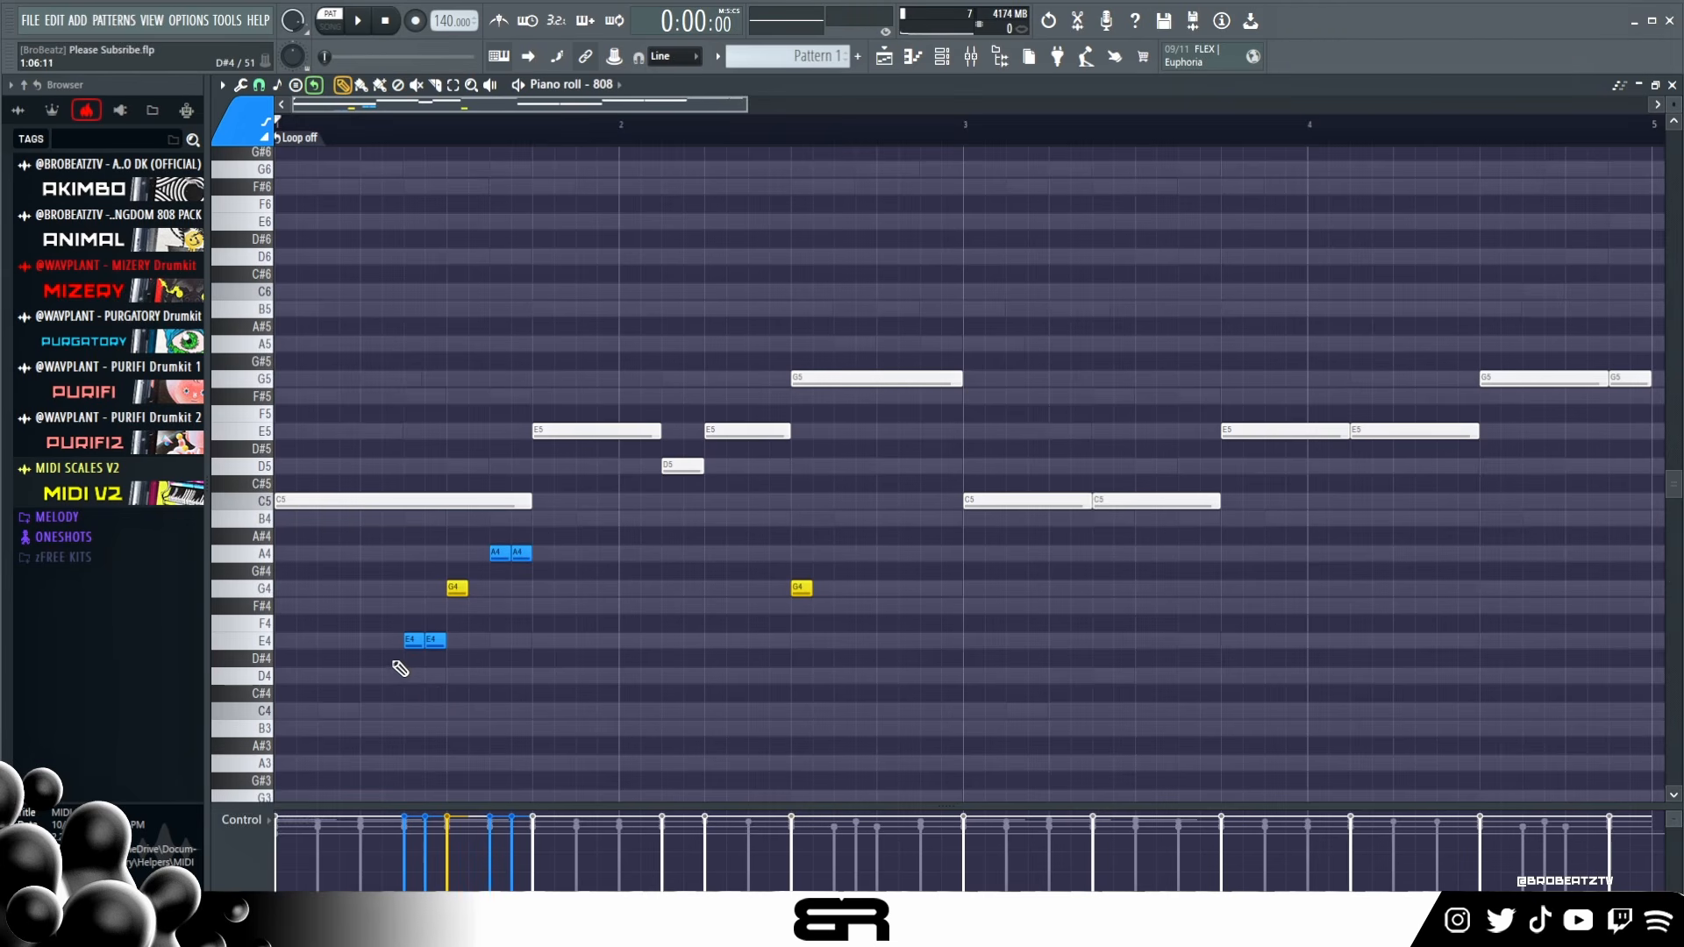
- Erase all the yellow and blue sketch notes from the 808 pattern and clear the selection
right_click(801, 587)
right_click(521, 554)
right_click(499, 554)
right_click(456, 588)
right_click(435, 640)
right_click(413, 640)
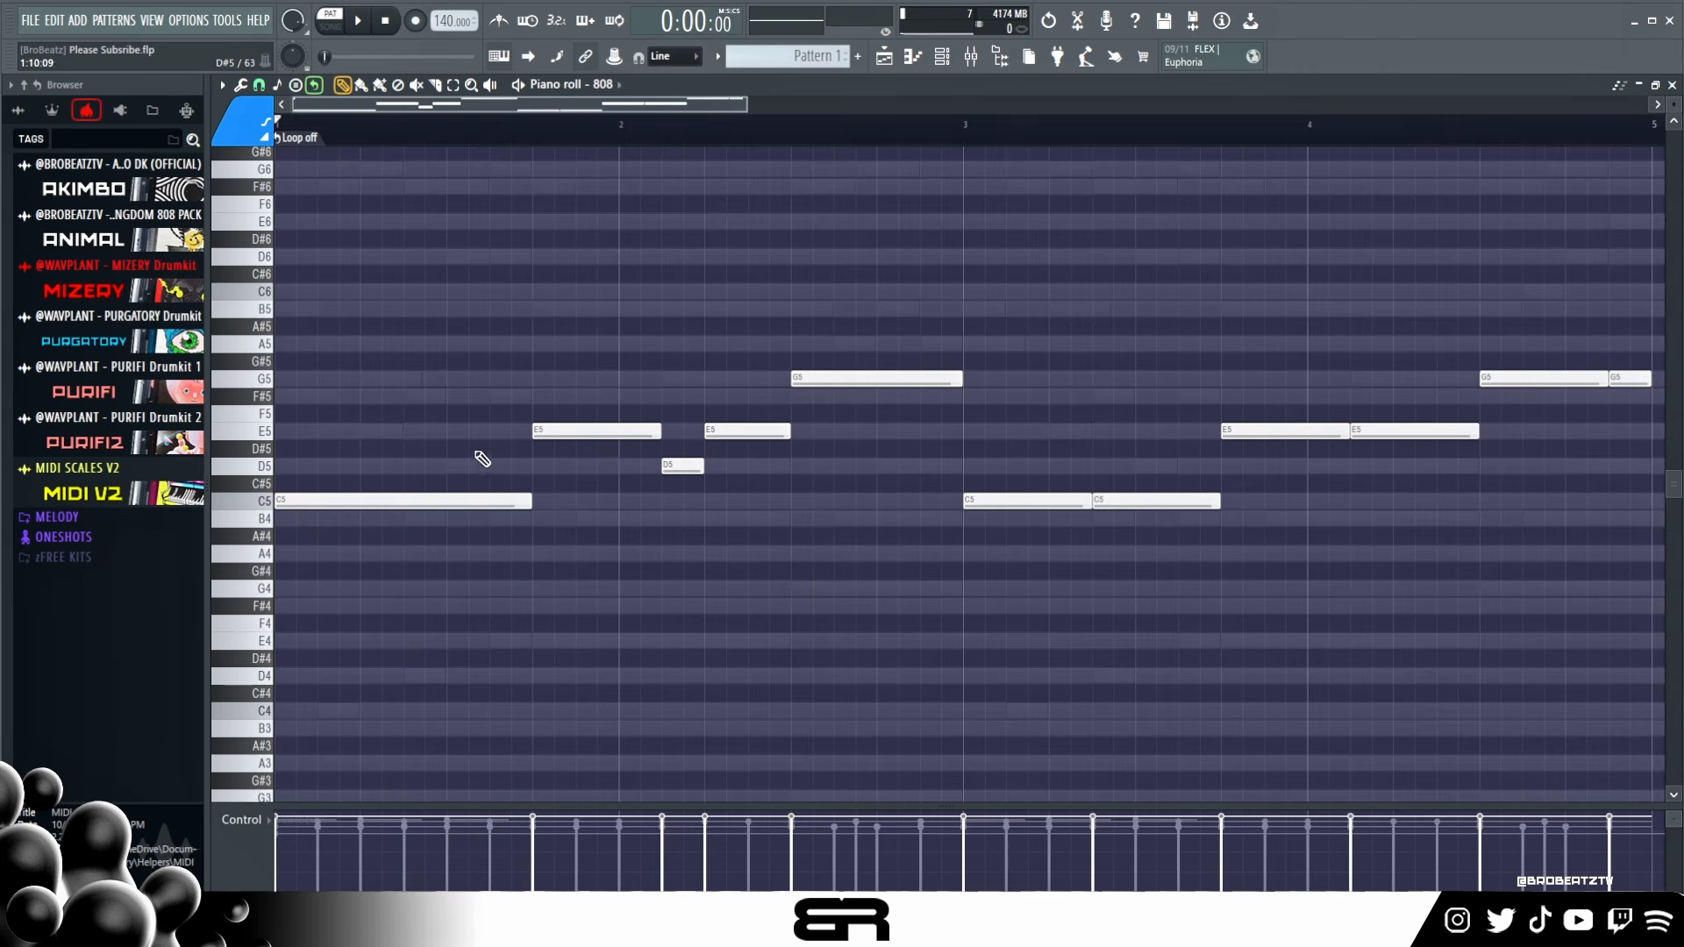
left_click_drag(506, 406, 593, 535, "ctrl")
right_click(635, 627)
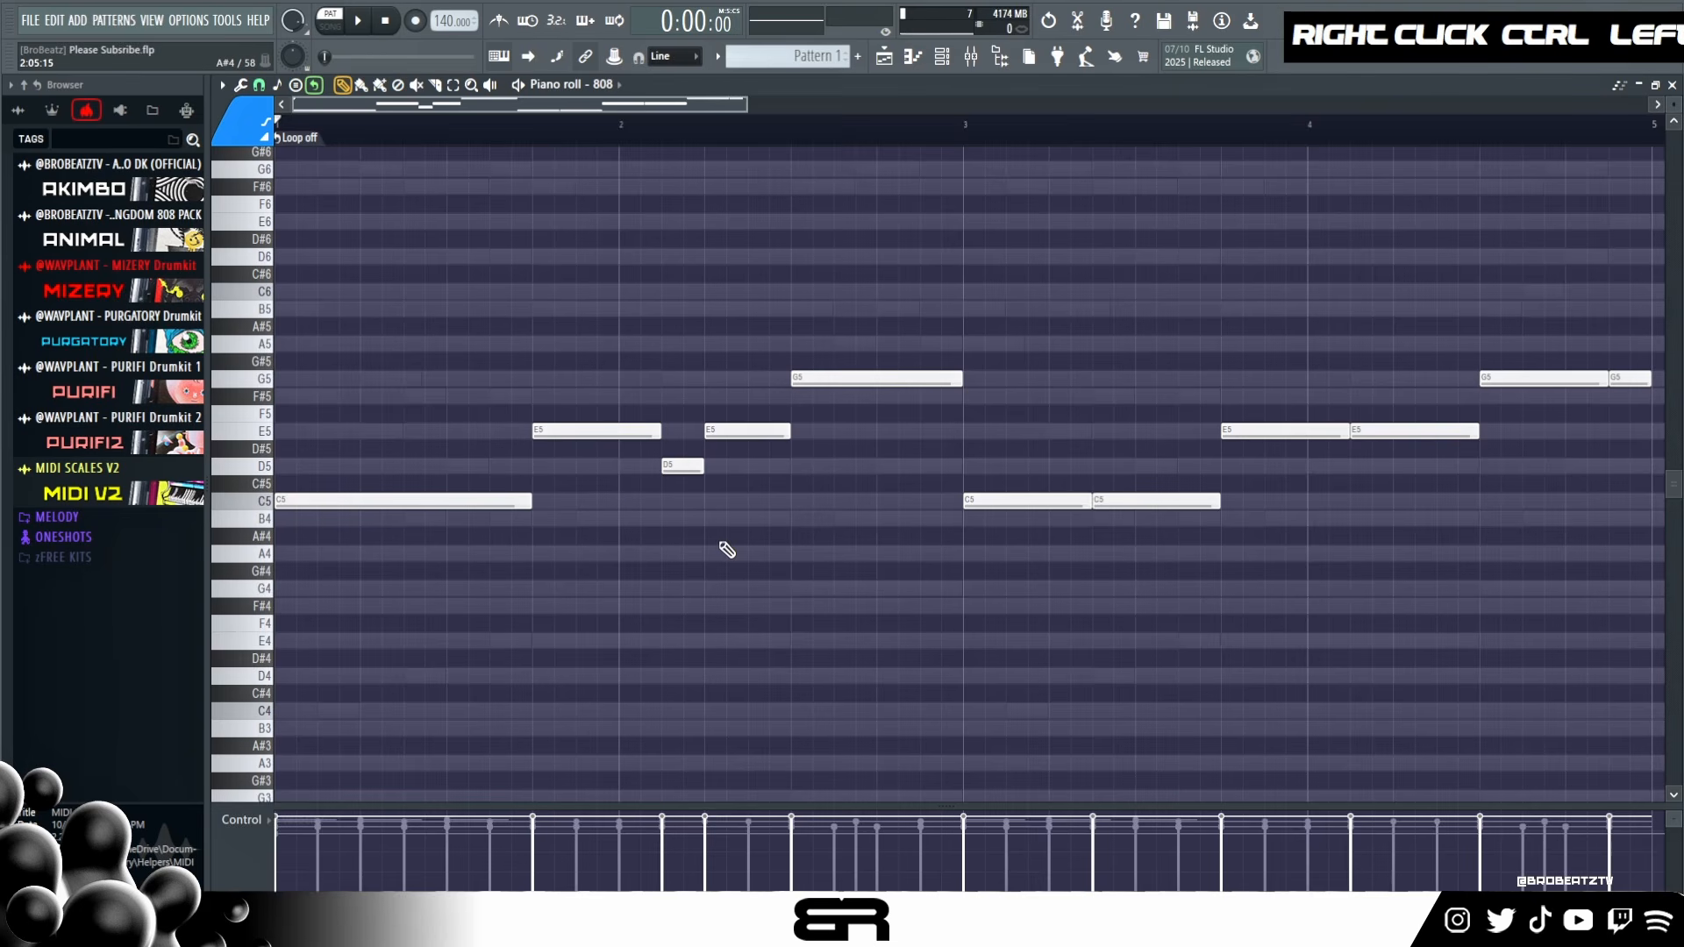
- Place CLAP 1 and CLAP 2 hits on steps 9 and 21 and SNARE hits on steps 7 and 8
left_click(941, 56)
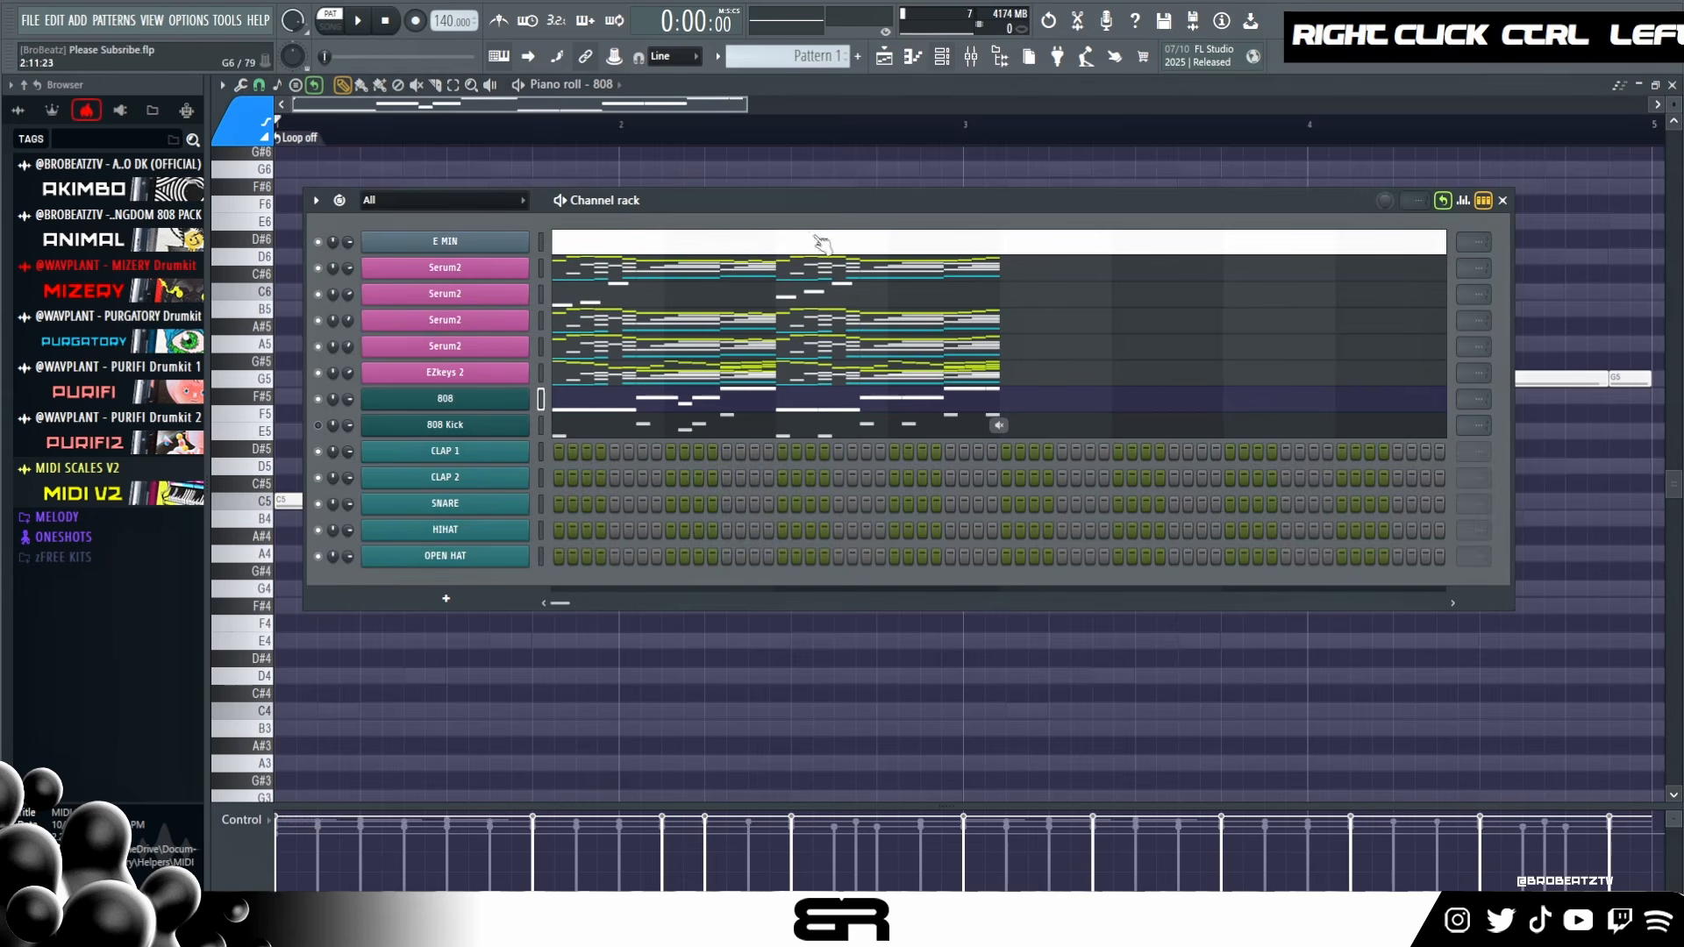
double_click(663, 449)
right_click(683, 466)
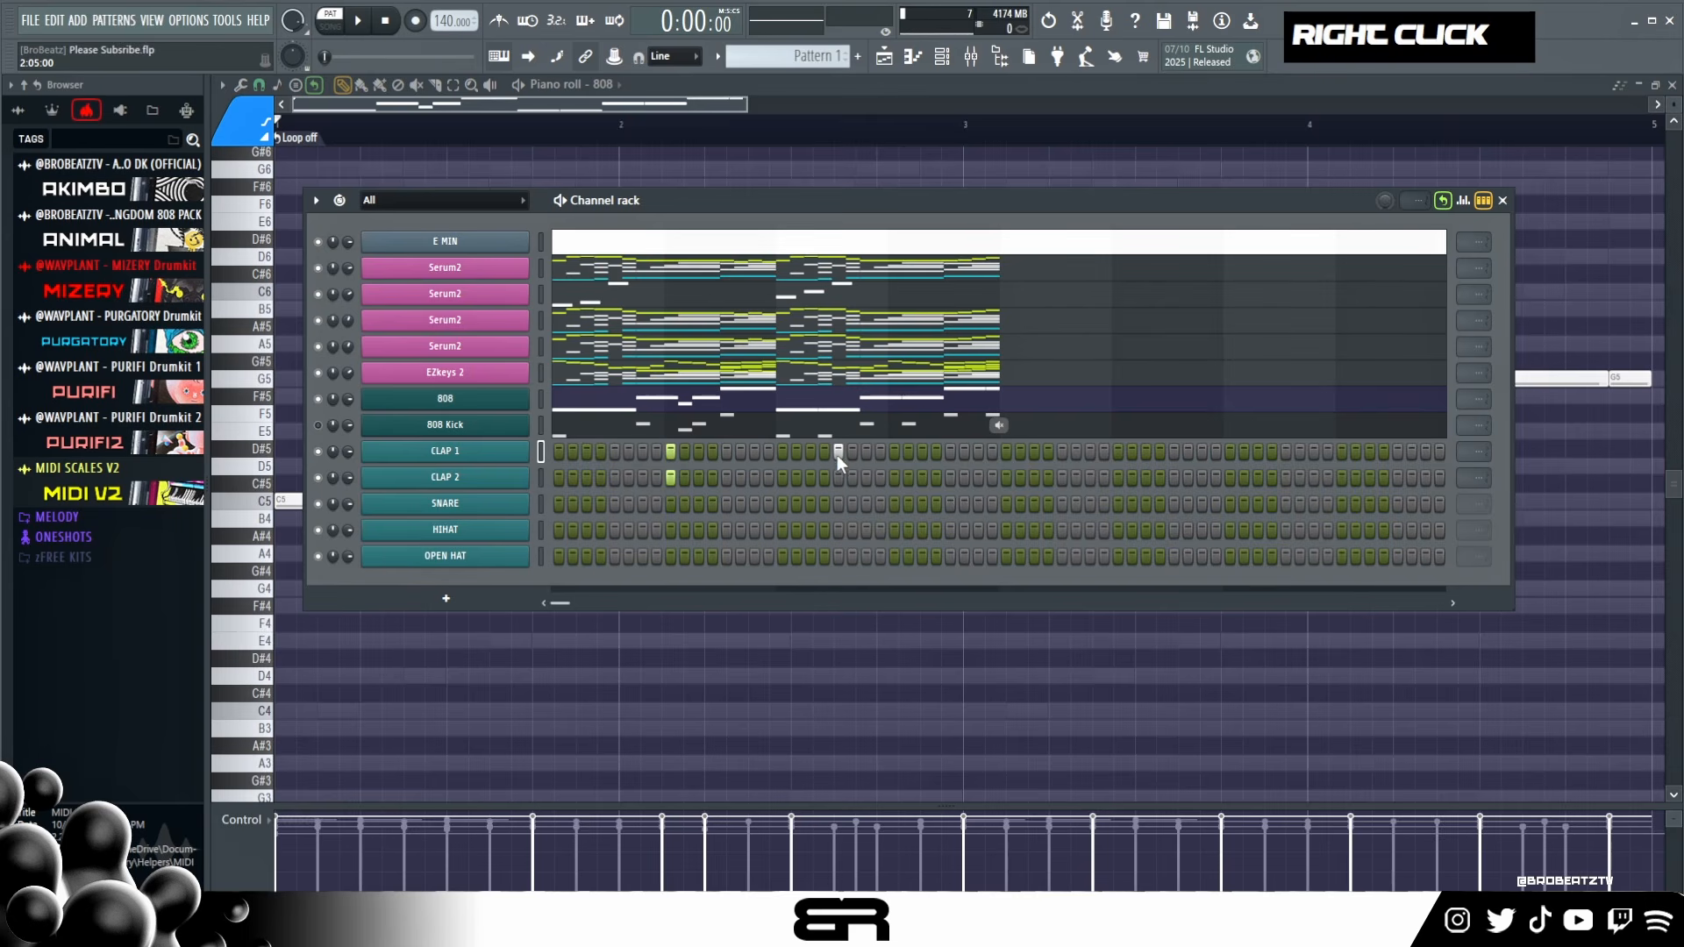
left_click(838, 477)
left_click(642, 504)
left_click(656, 504)
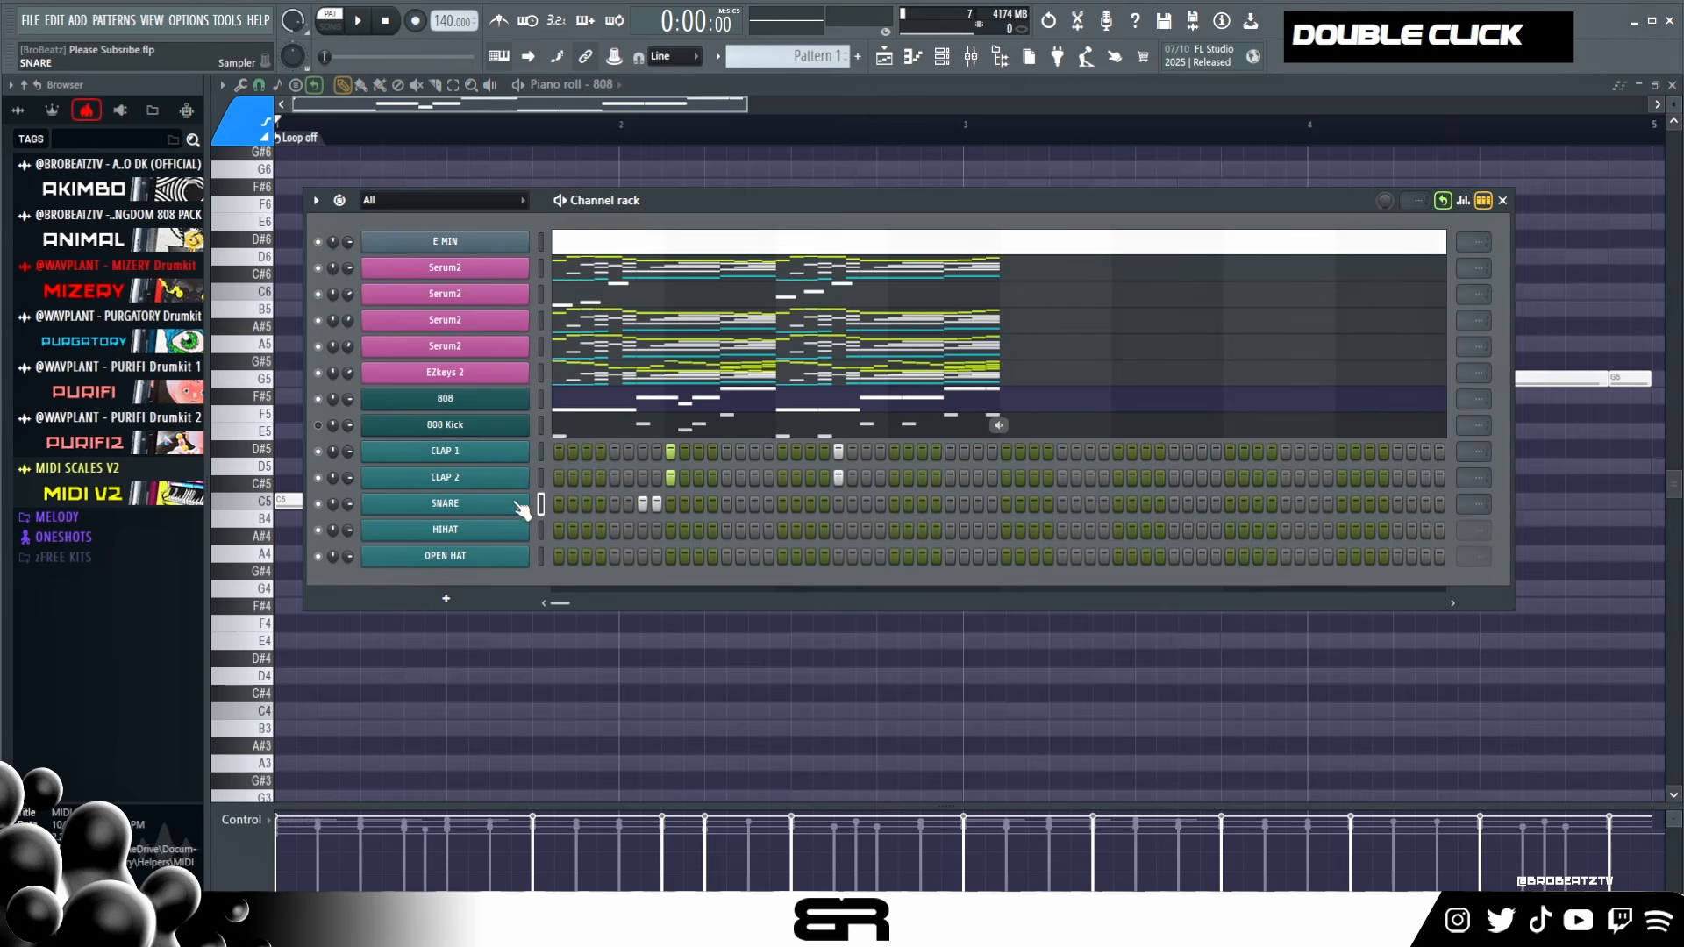
right_click(710, 506)
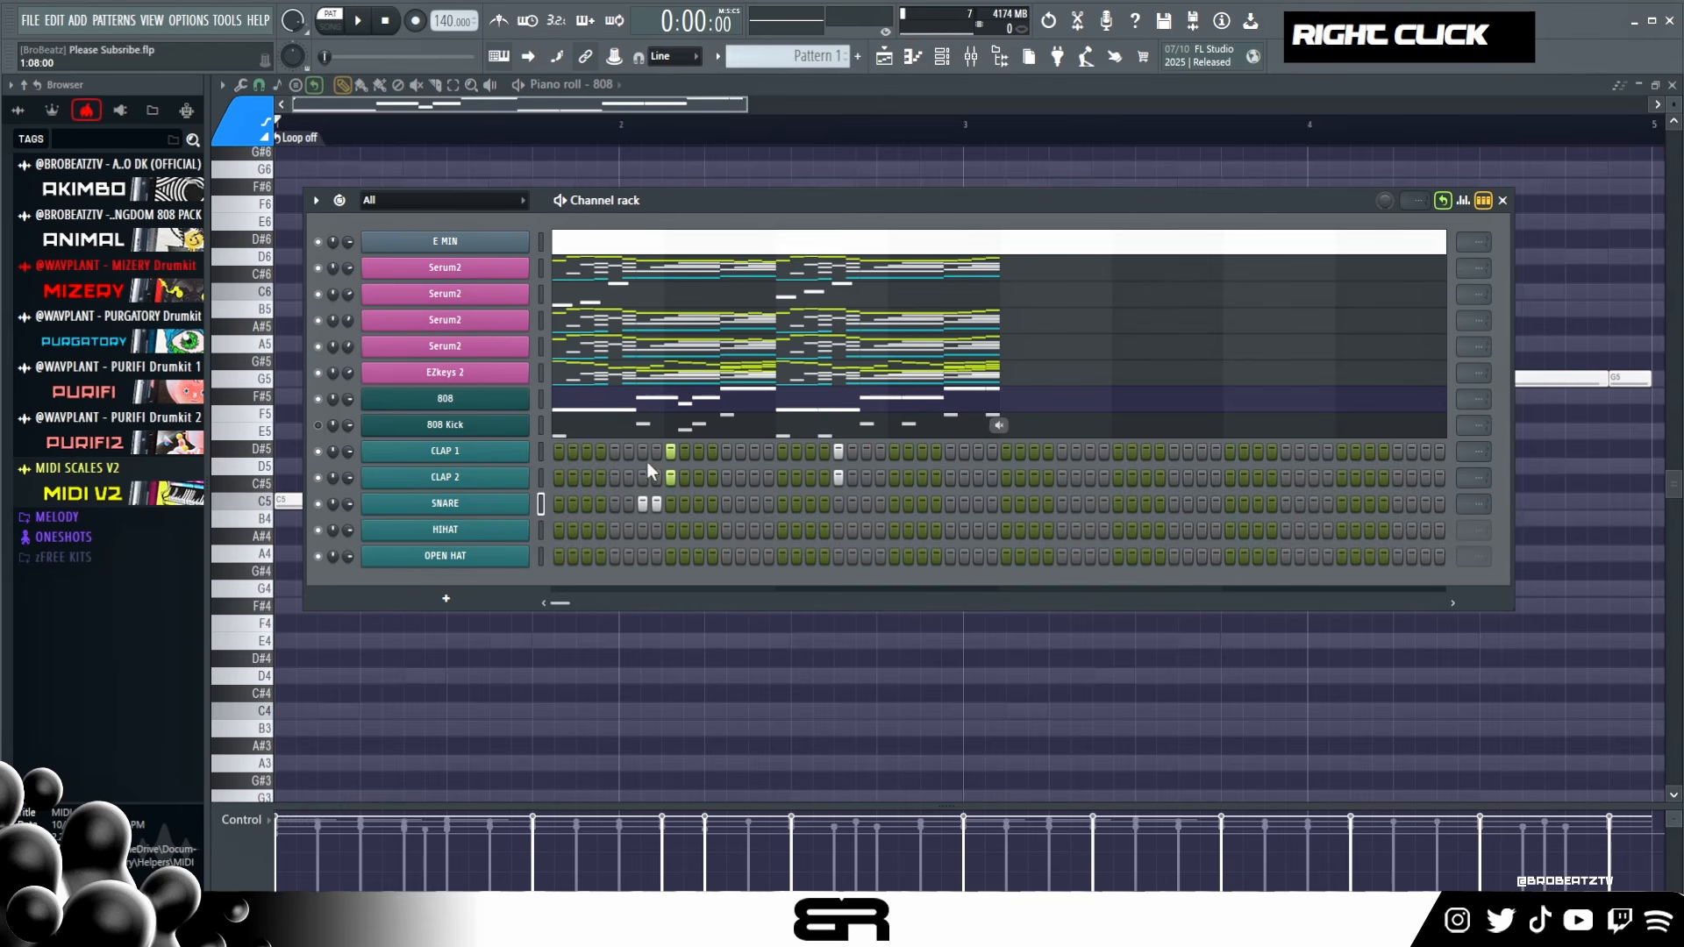
- Move the second hit of both CLAP 1 and CLAP 2 to step 25, clearing stray CLAP 1 hits on steps 15 and 16
right_click(836, 453)
right_click(836, 477)
left_click(754, 452)
left_click(768, 452)
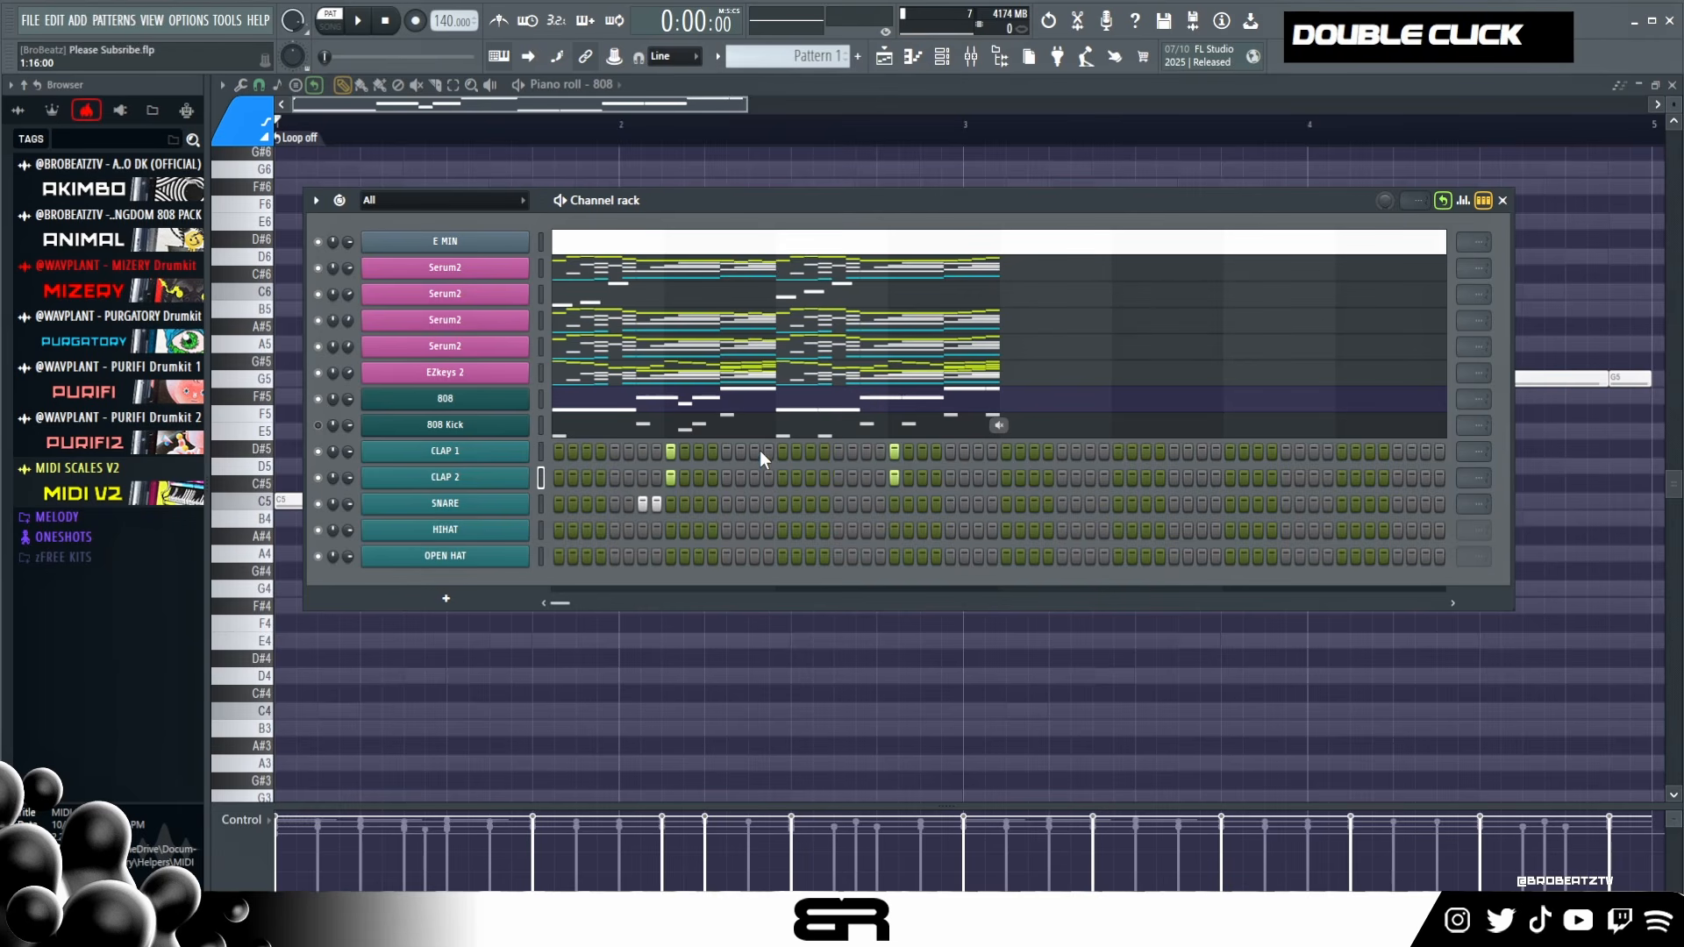
right_click(754, 452)
right_click(769, 452)
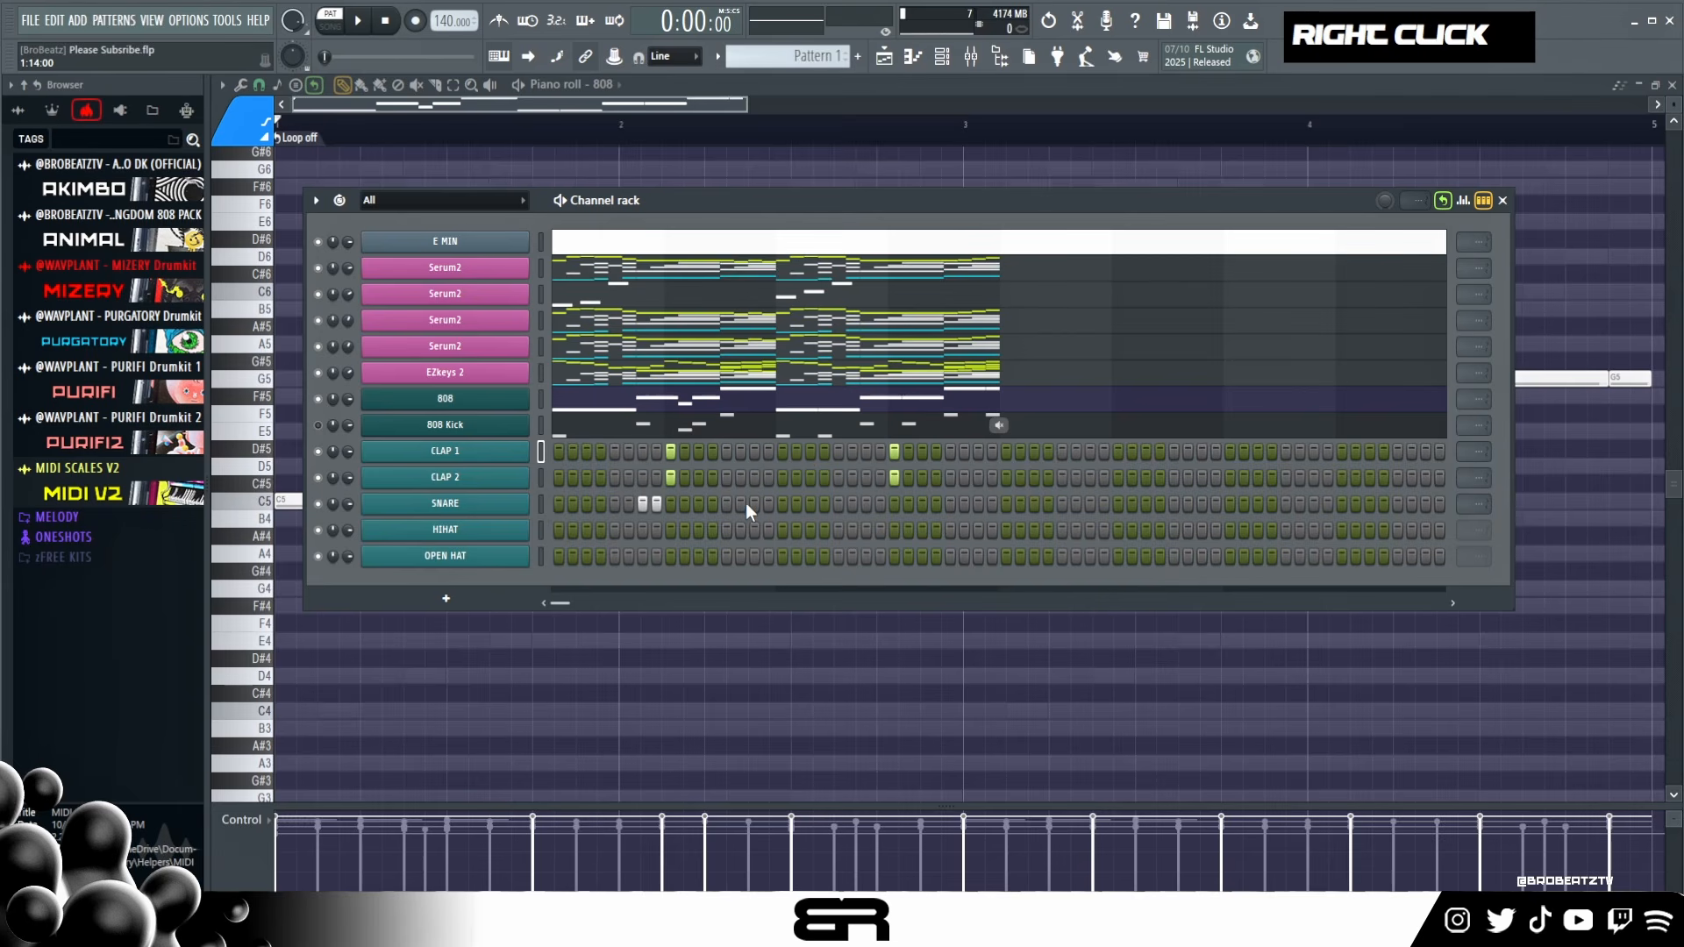
- Add SNARE hits on steps 15 and 19 and play the pattern
left_click(753, 504)
left_click(810, 505)
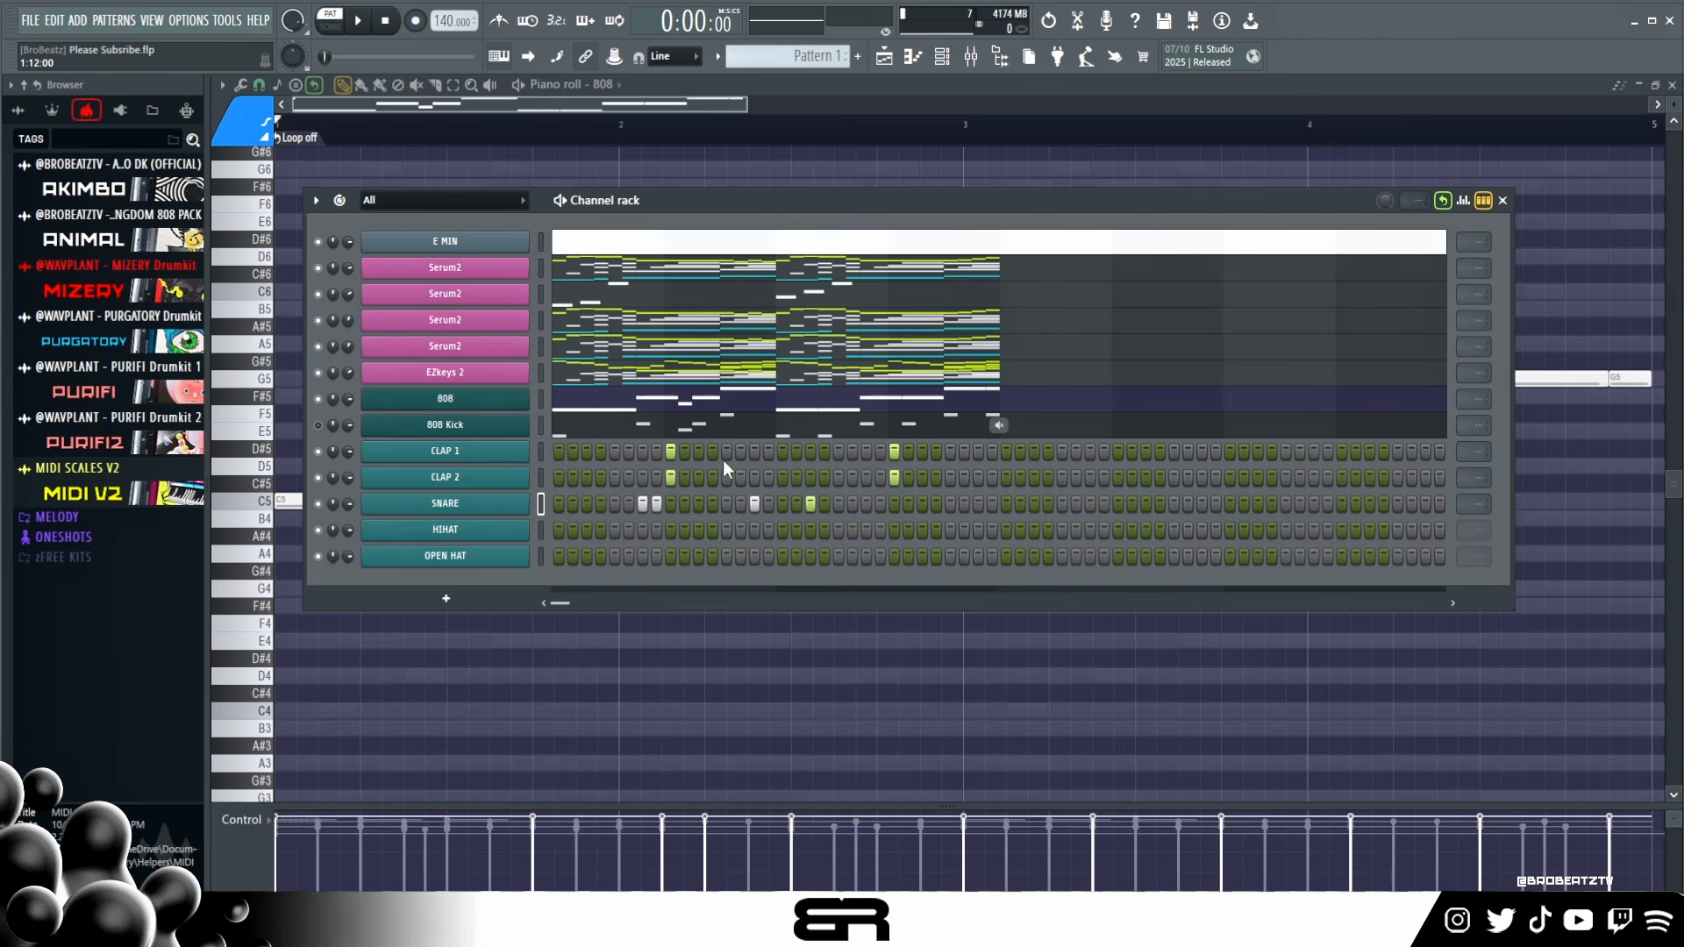
key("space")
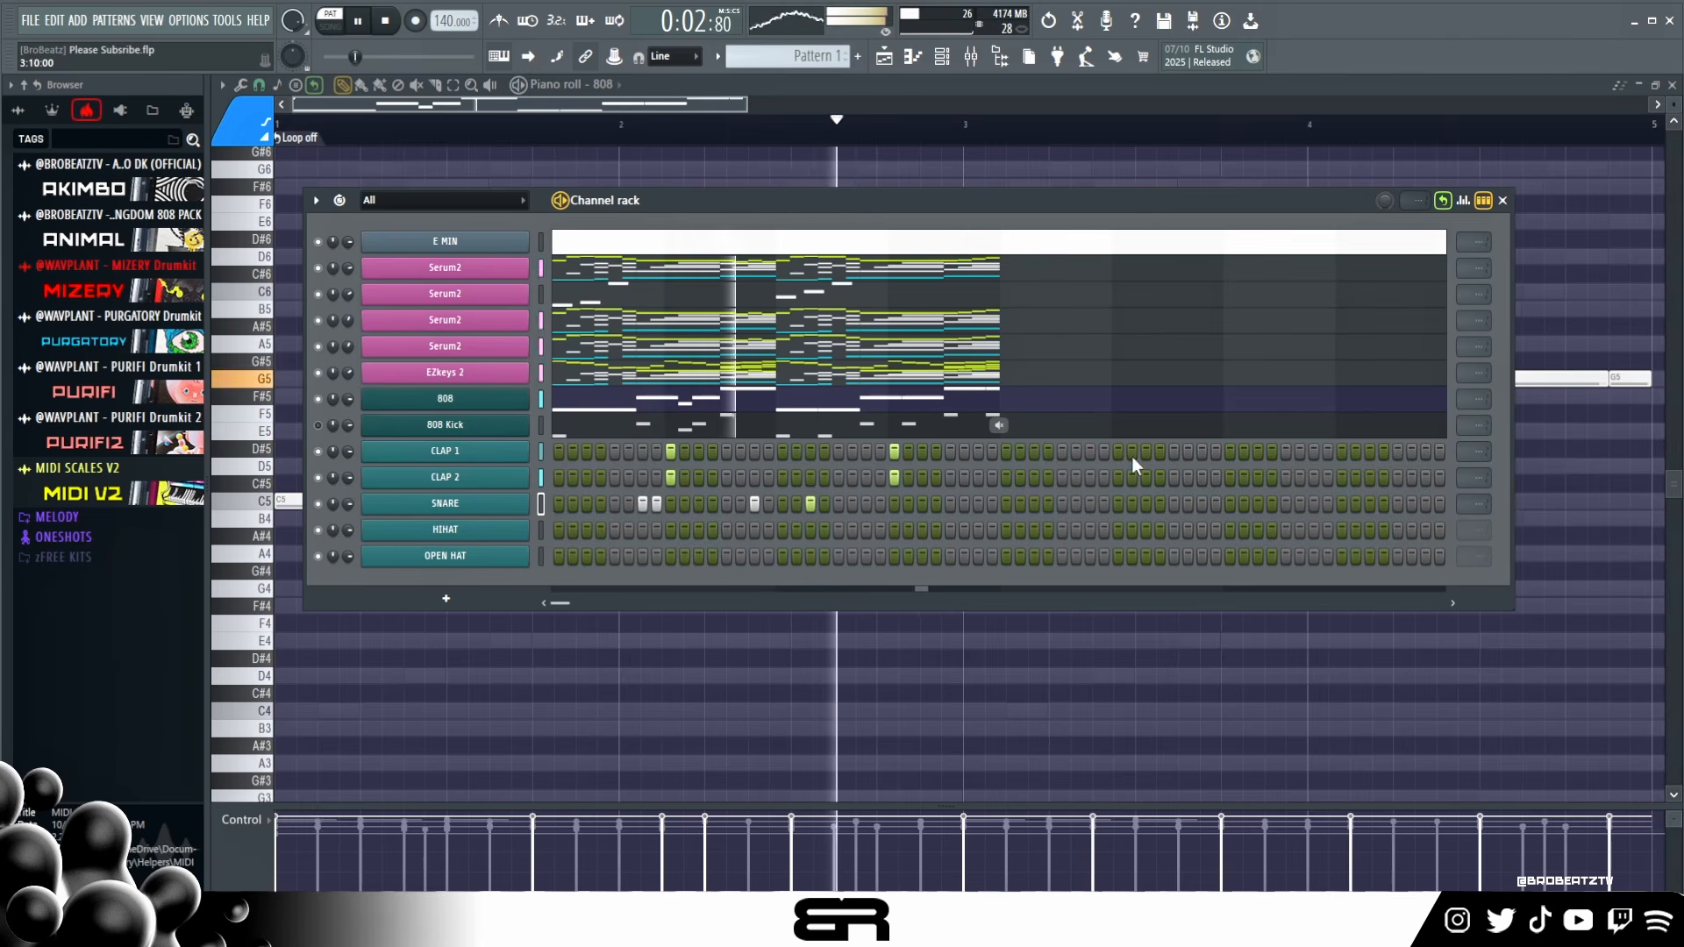
- Stop playback, clear all CLAP 1, CLAP 2 and SNARE hits, and review the 808 notes in the piano roll
key("space")
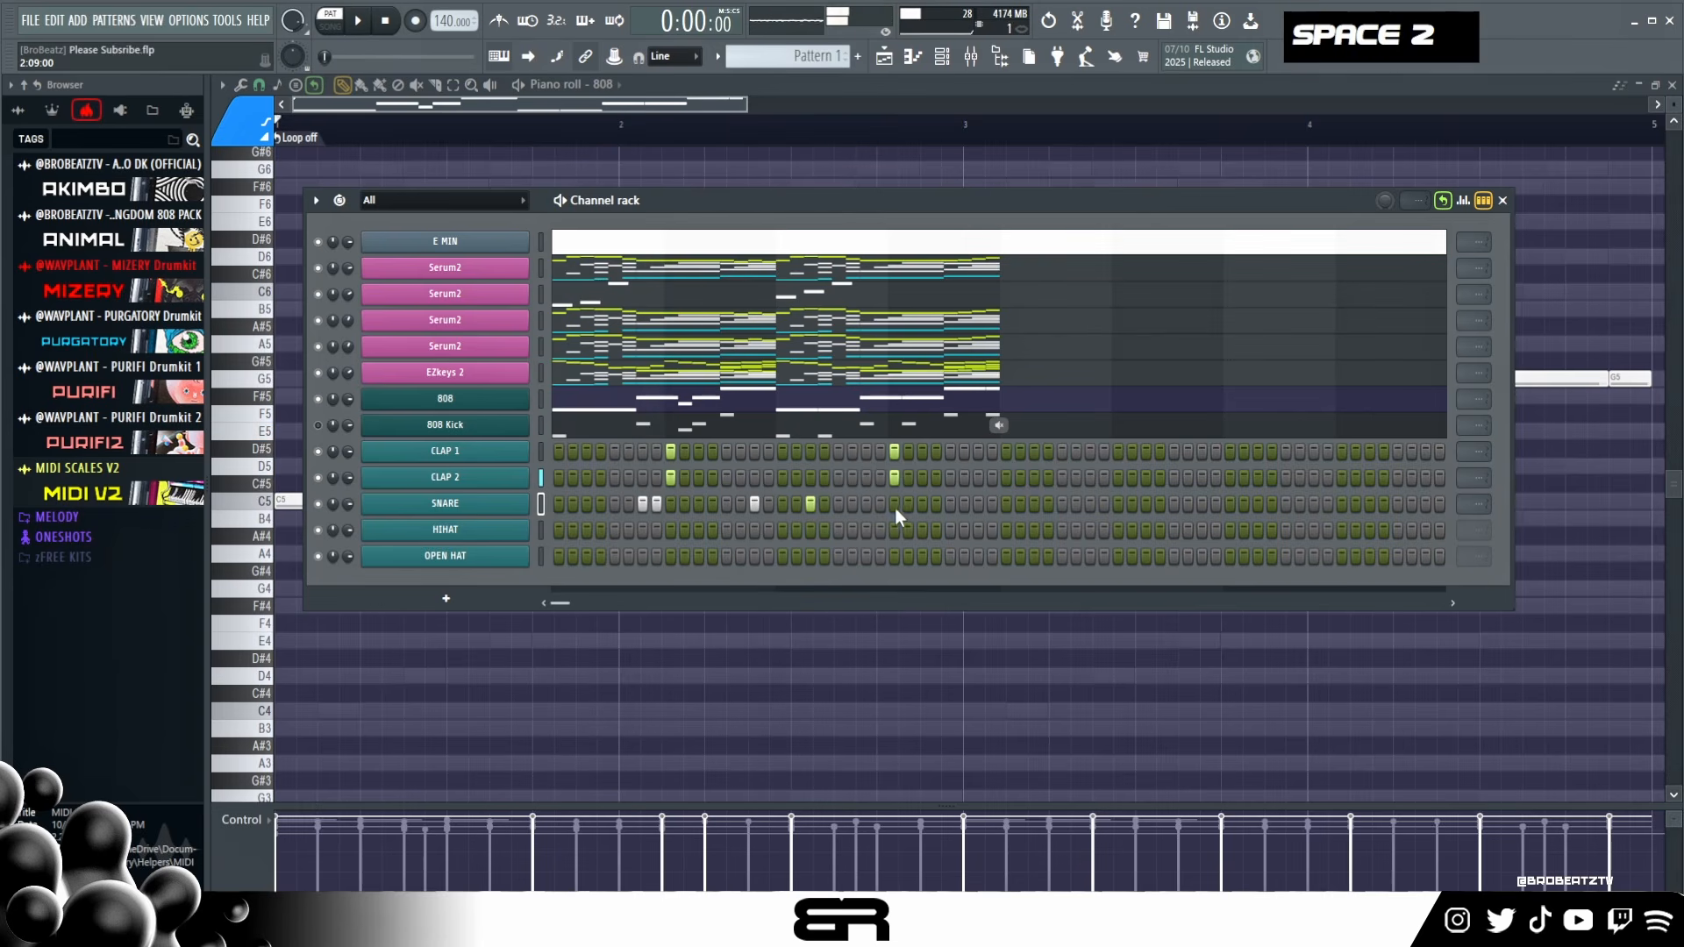
right_click(893, 451)
left_click(611, 412)
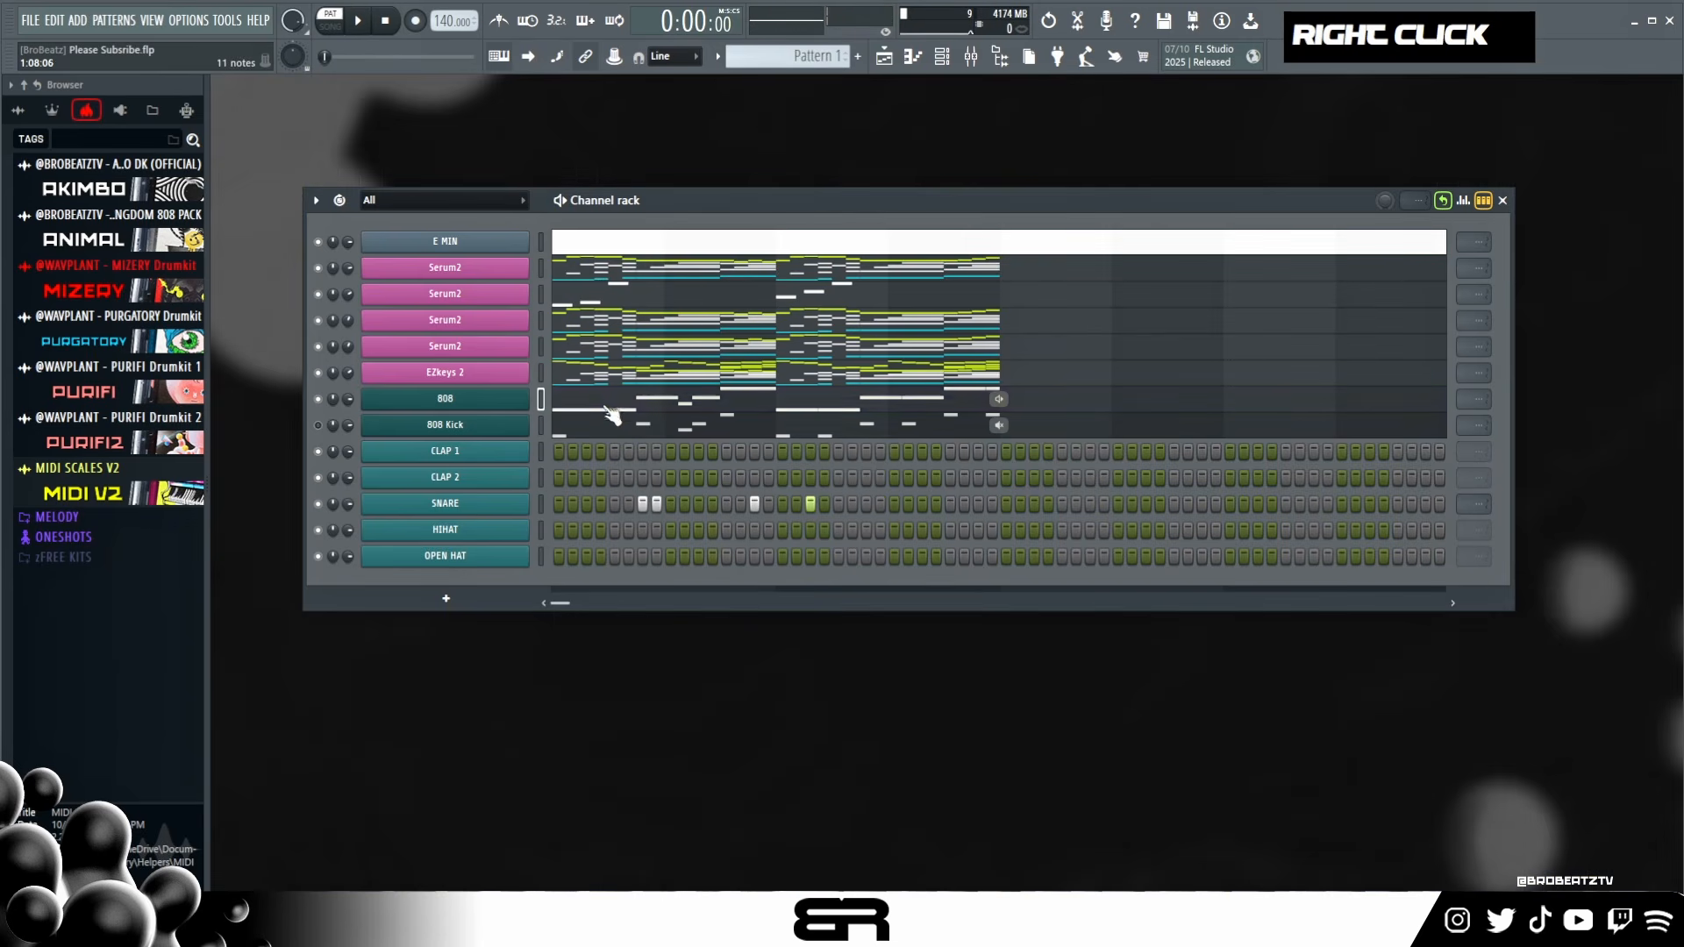
left_click(602, 412)
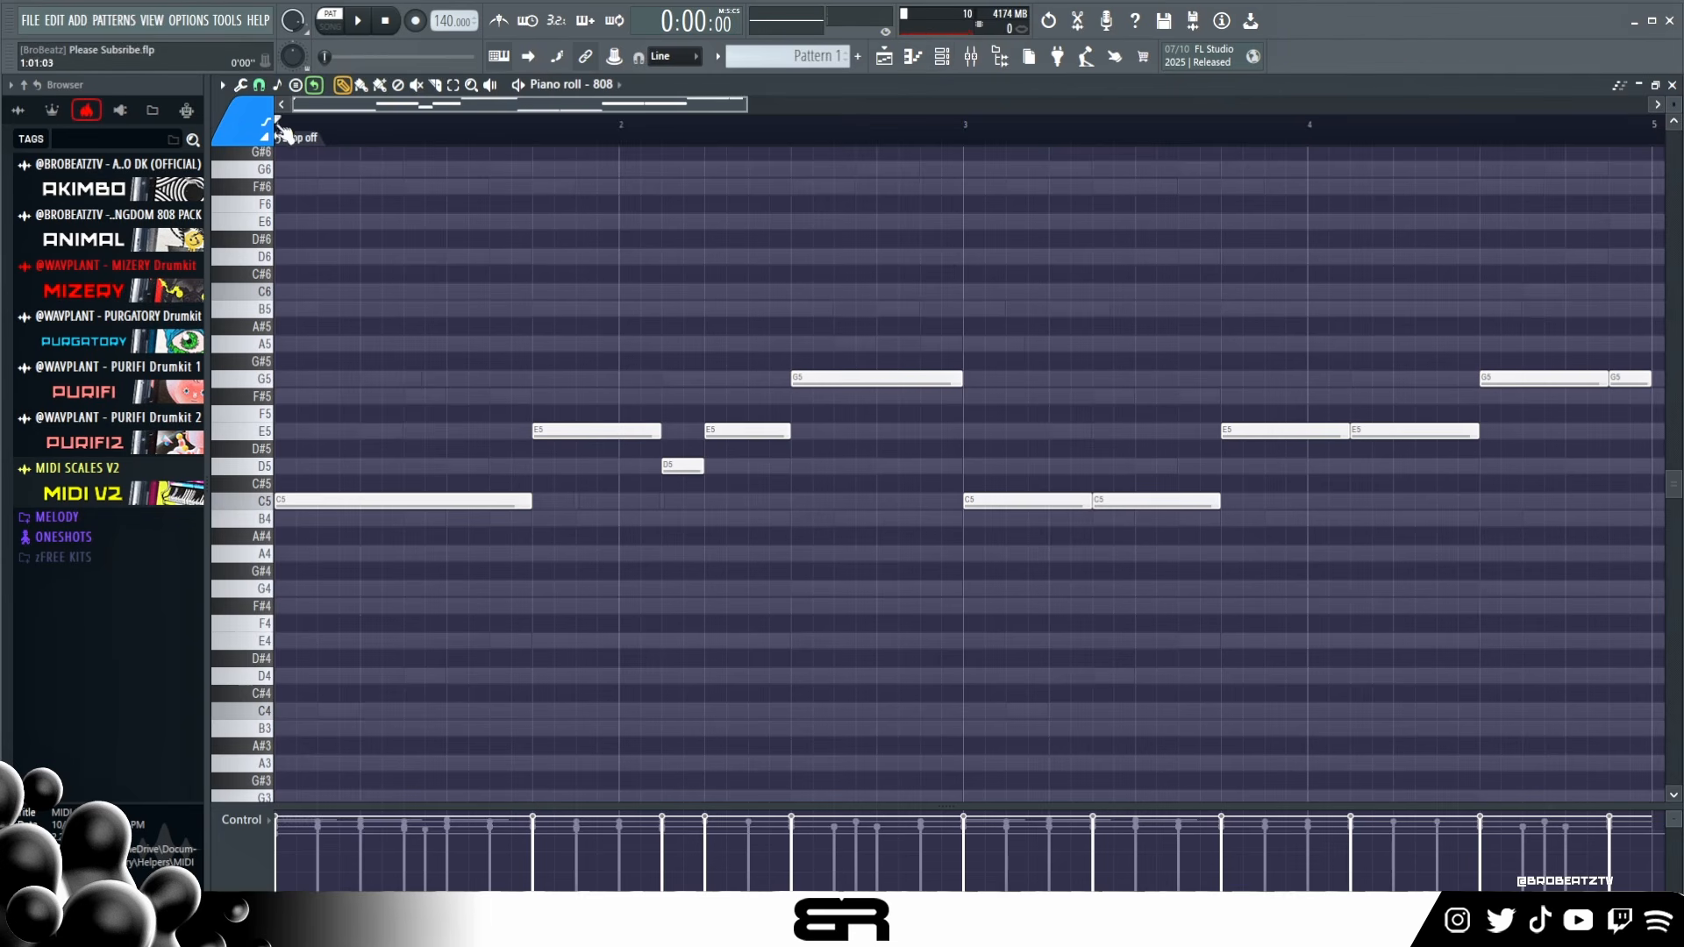
left_click(231, 175)
left_click(953, 65)
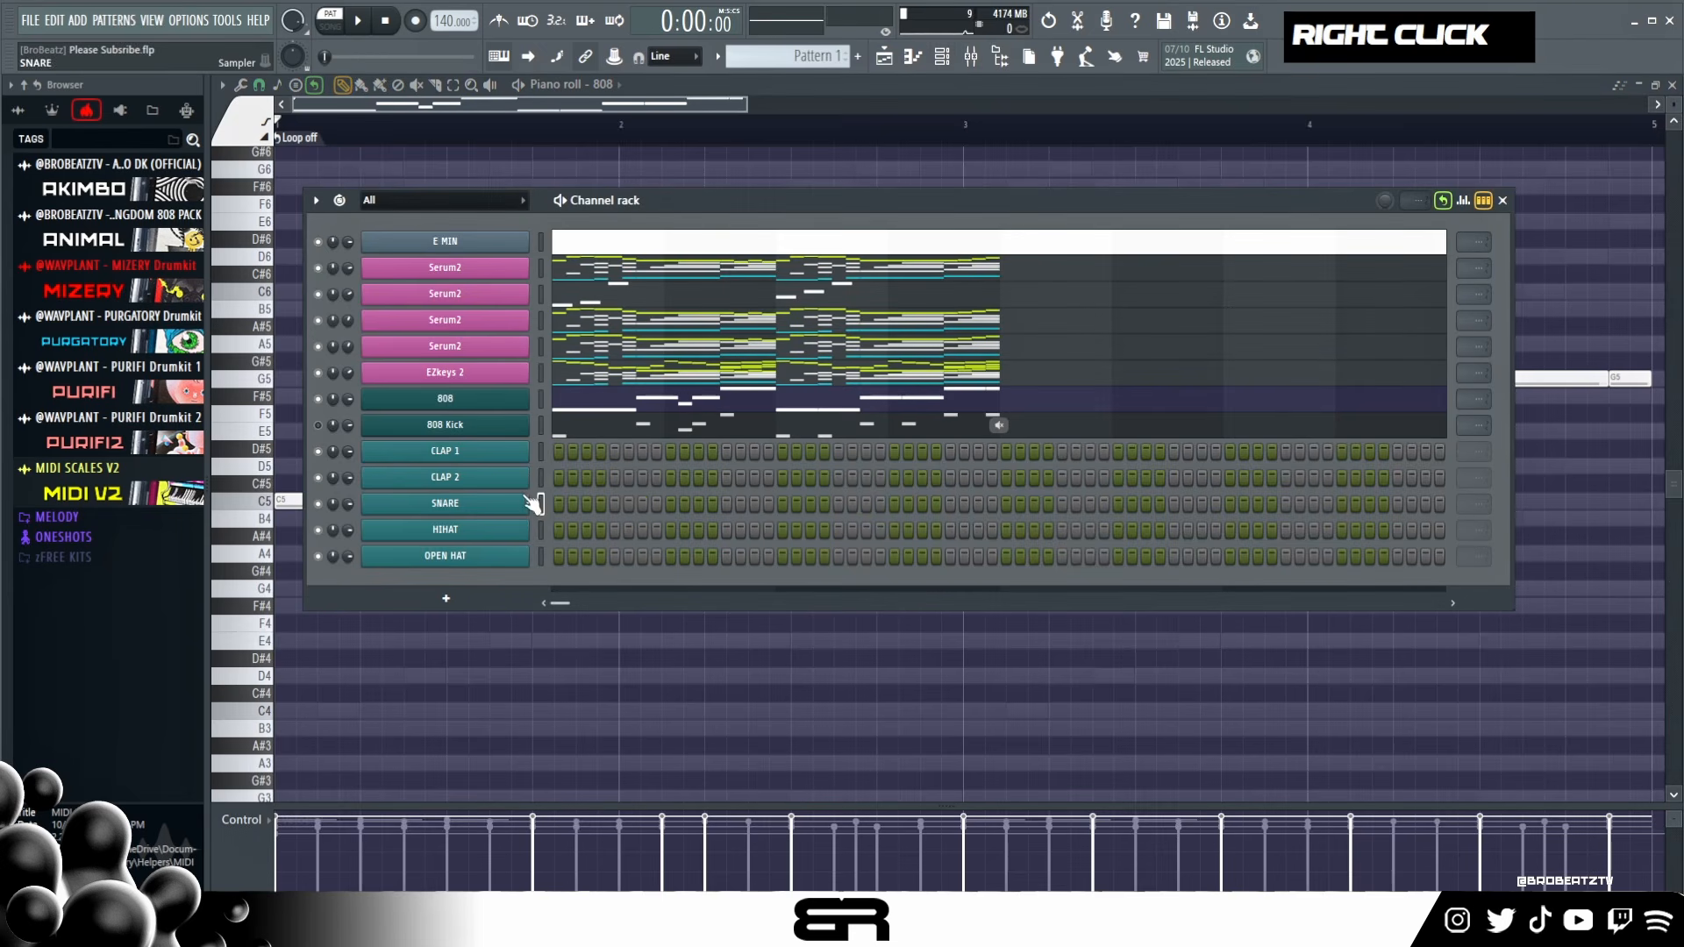
- Try a first-bar sketch with SNARE on steps 1, 4 and 7, HIHAT on 2, 3 and 5, and CLAP 2 on 9
key("space")
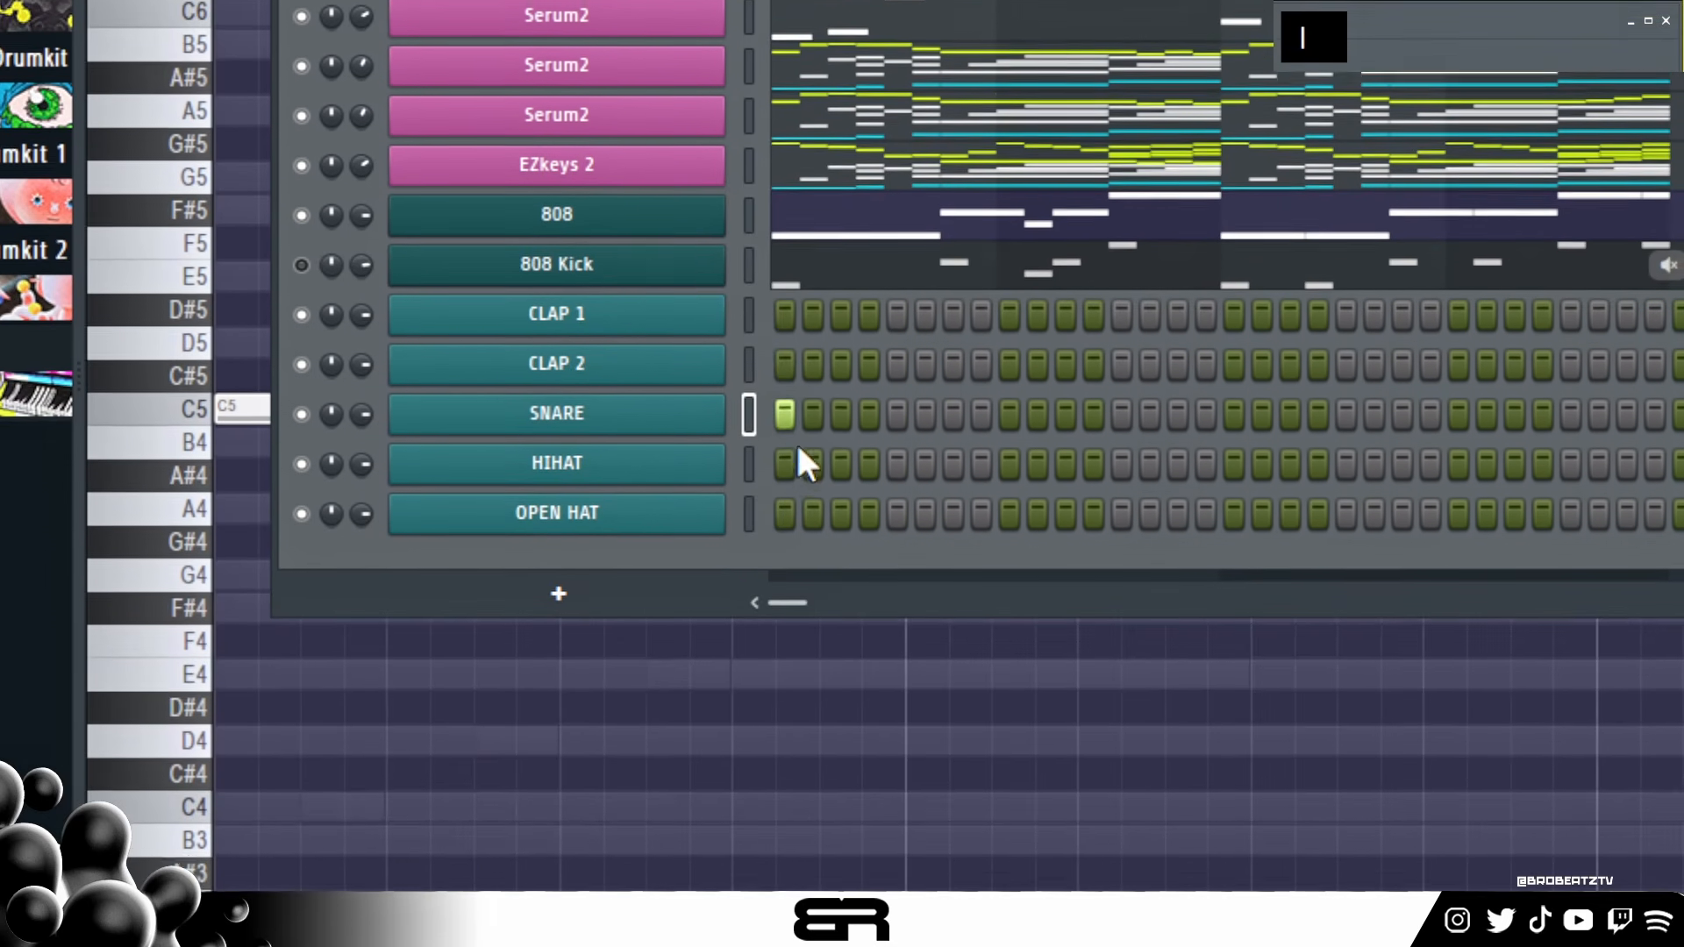
left_click_drag(855, 531, 890, 532)
left_click(868, 401)
left_click(896, 451)
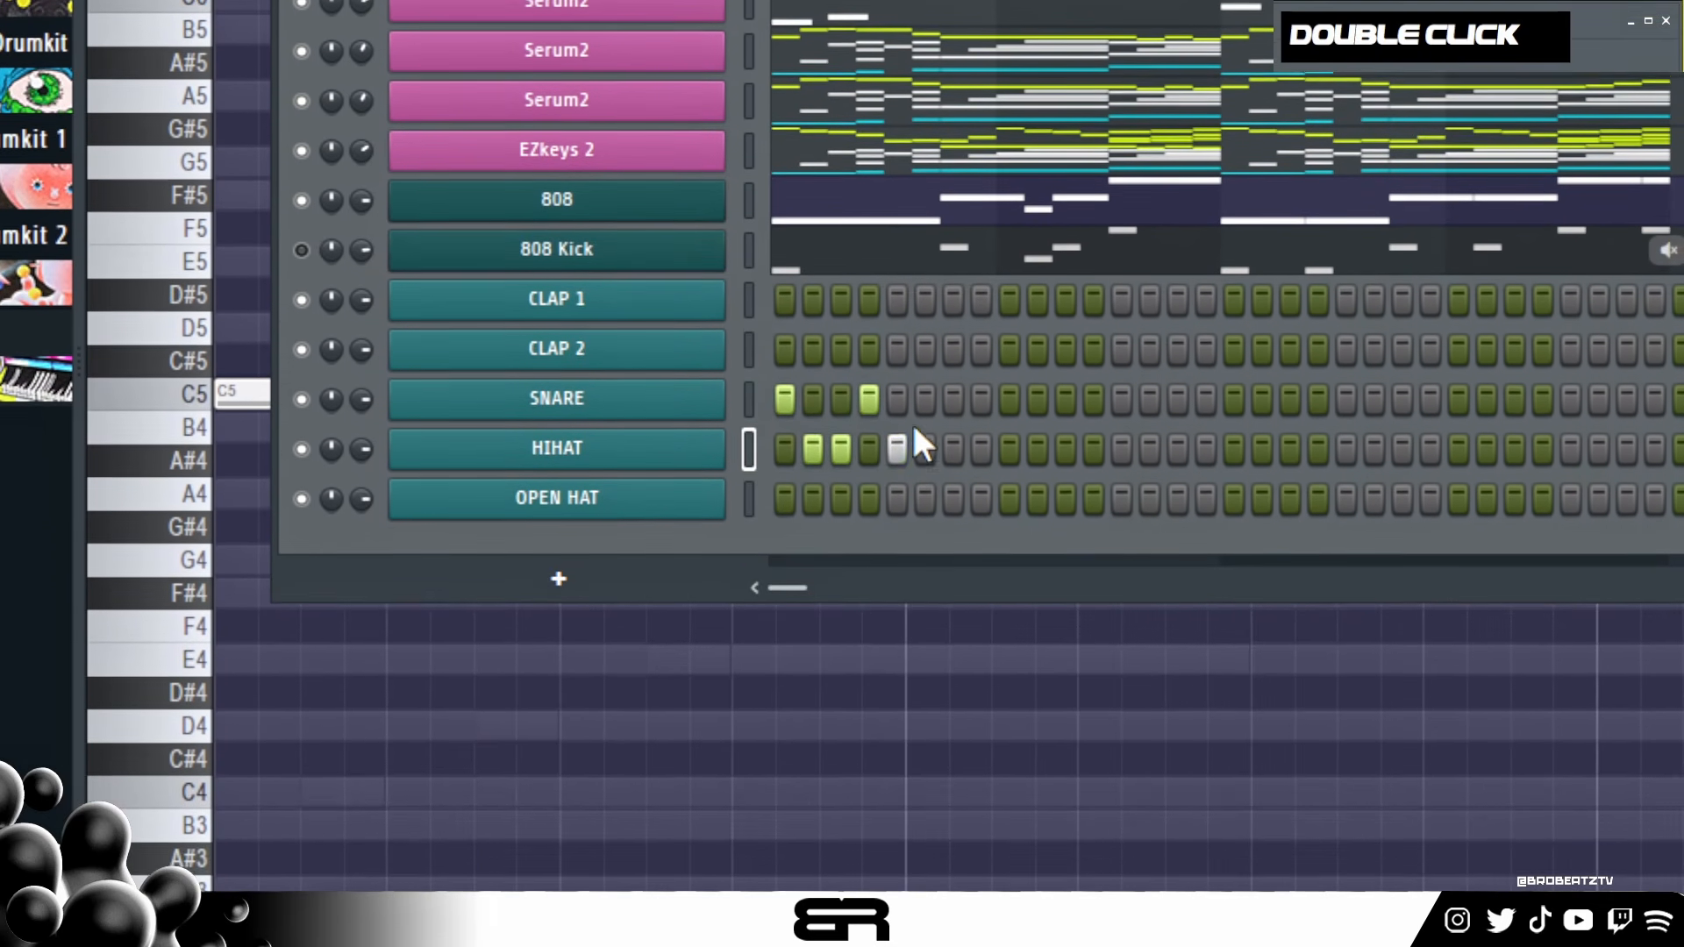
key("space")
key("space")
key("space")
key("space")
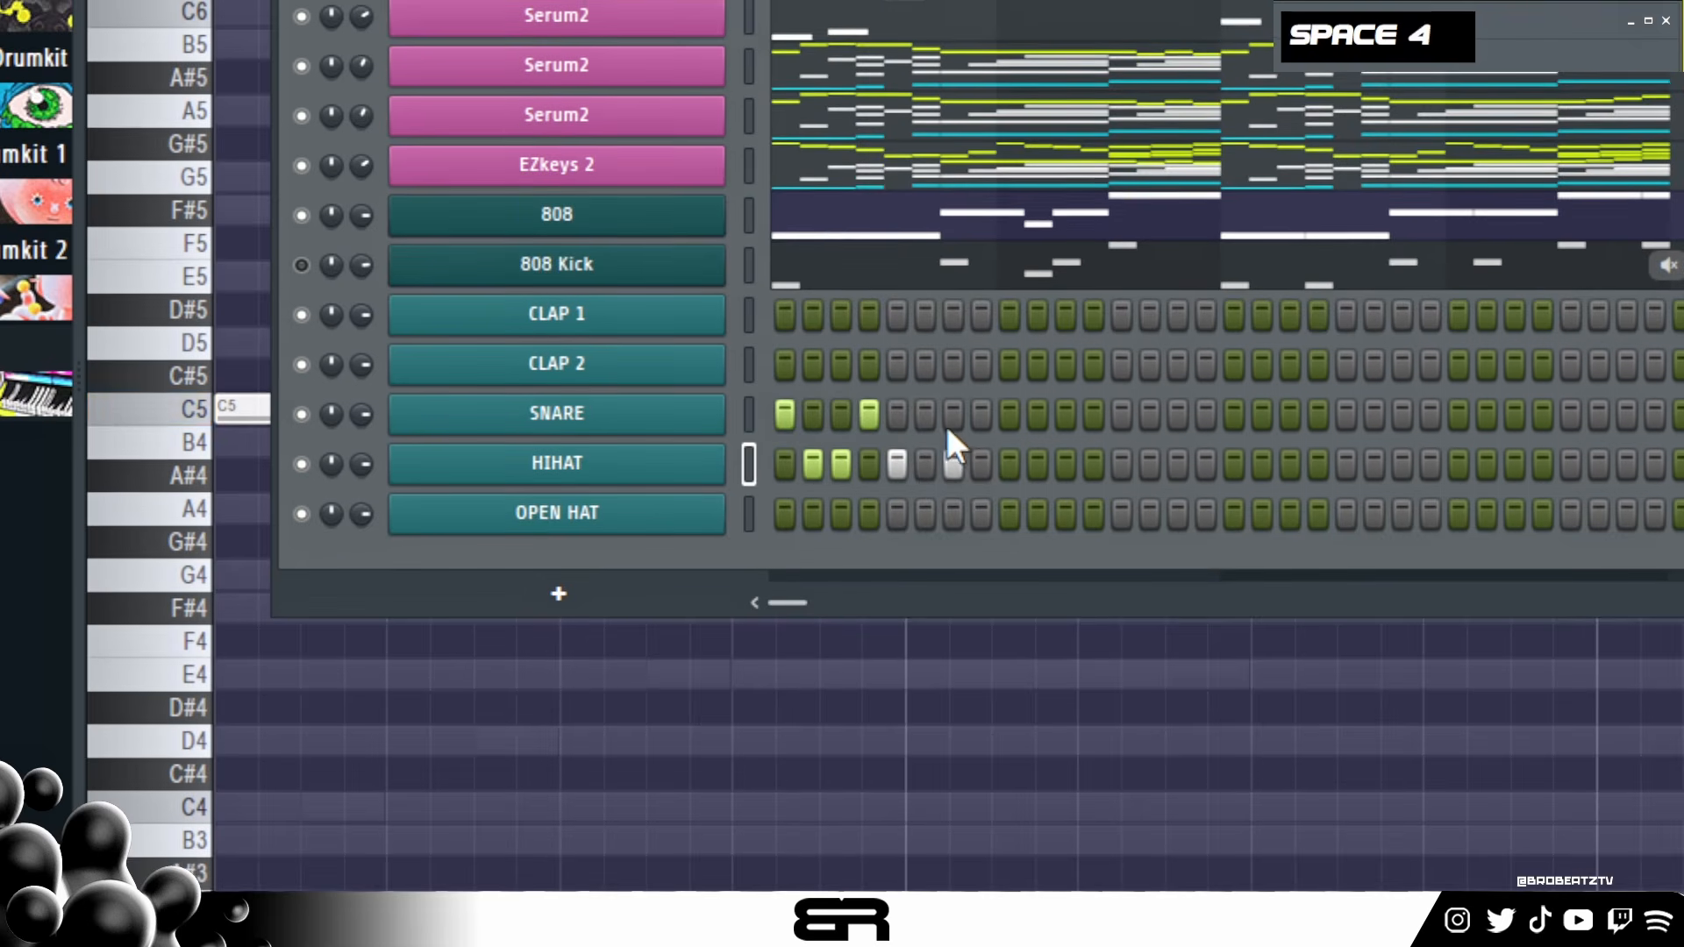
right_click(953, 463)
left_click(954, 413)
key("space")
left_click(1009, 363)
key("space")
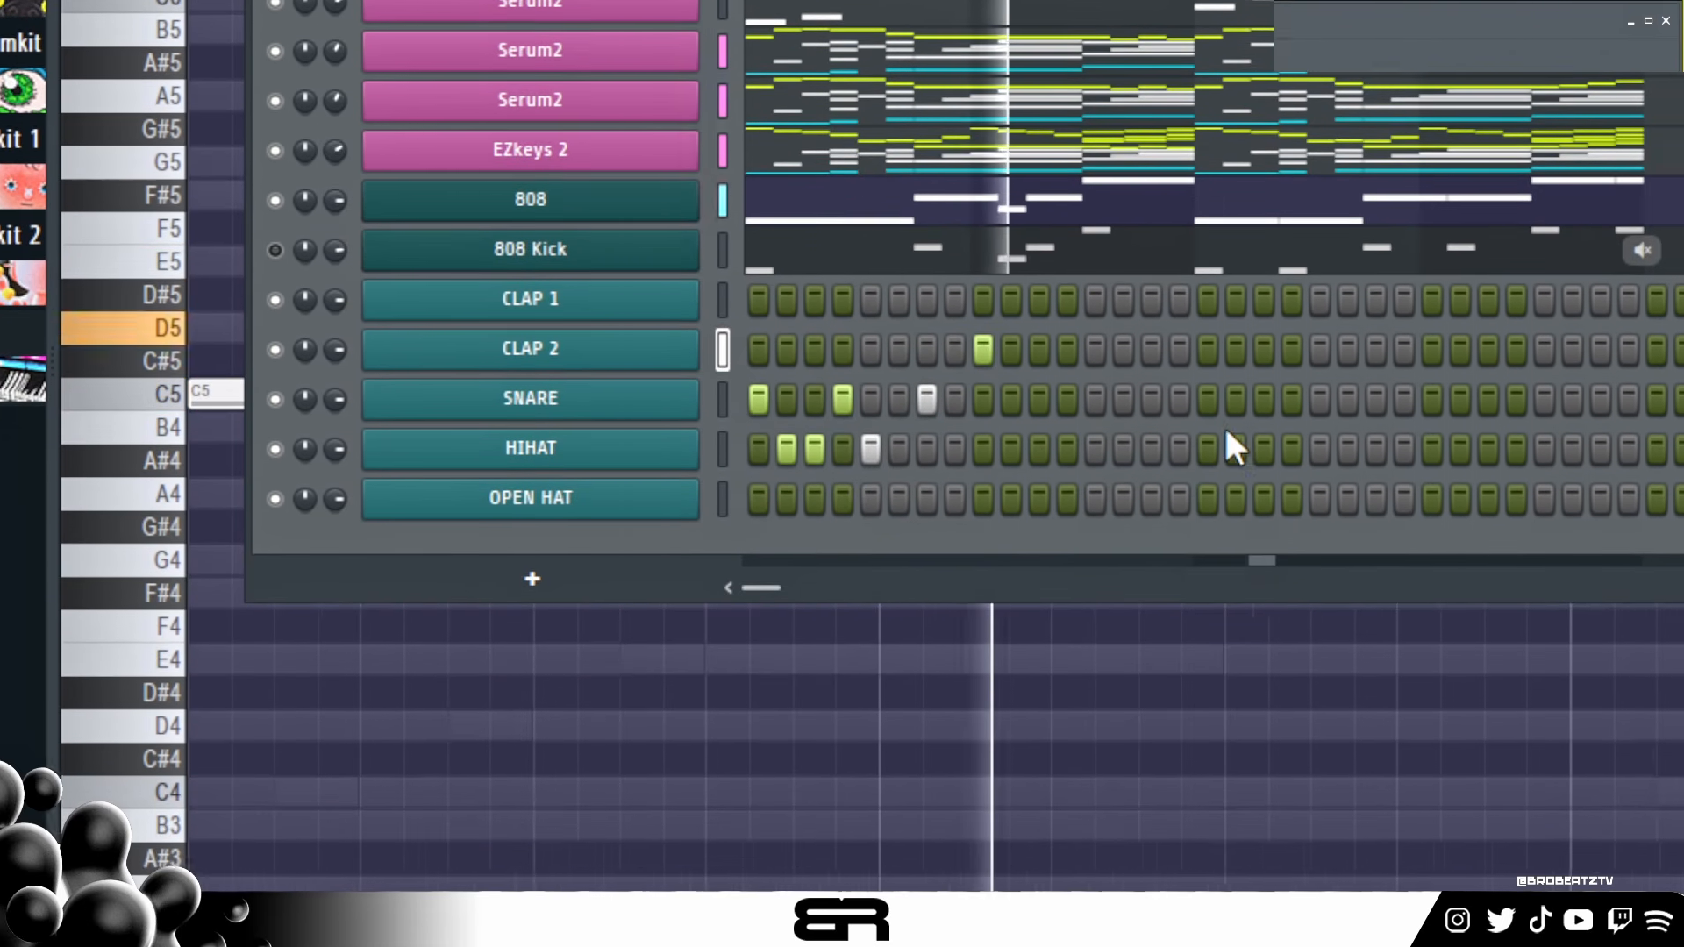
- Try a second-bar sketch with HIHAT on steps 18, 20 and 21, SNARE on 19 and CLAP 2 on 21
key("space")
left_click(1262, 485)
left_click(1290, 485)
left_click(1215, 401)
right_click(1214, 451)
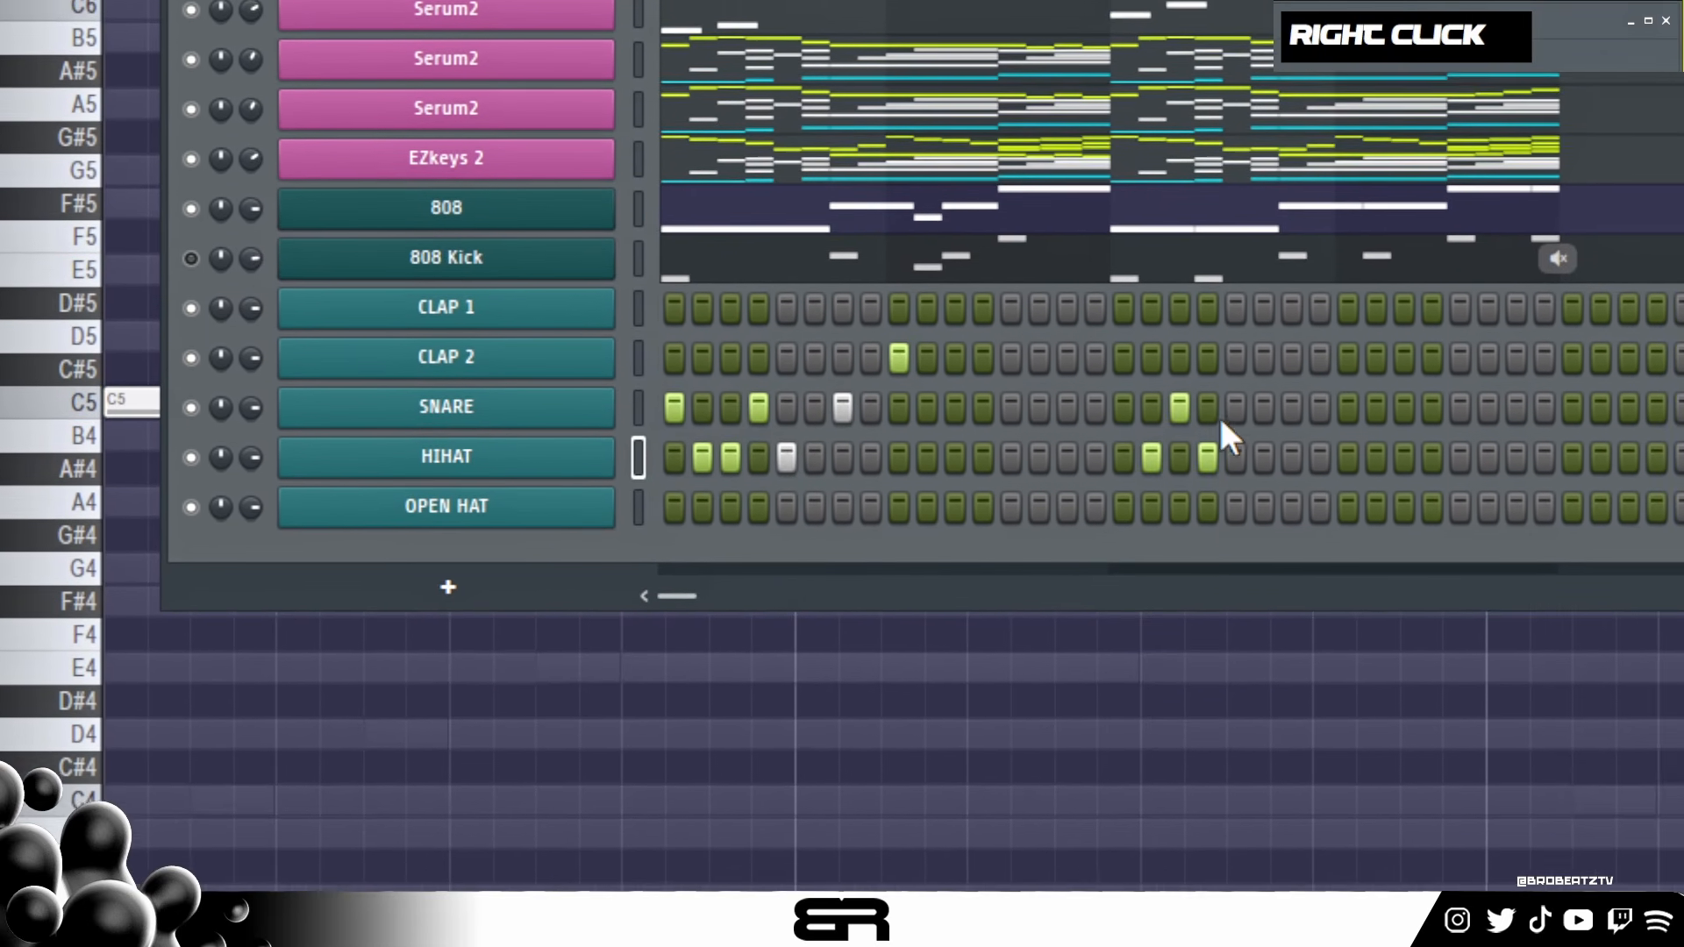
left_click(1243, 451)
left_click(1214, 376)
left_click(1215, 475)
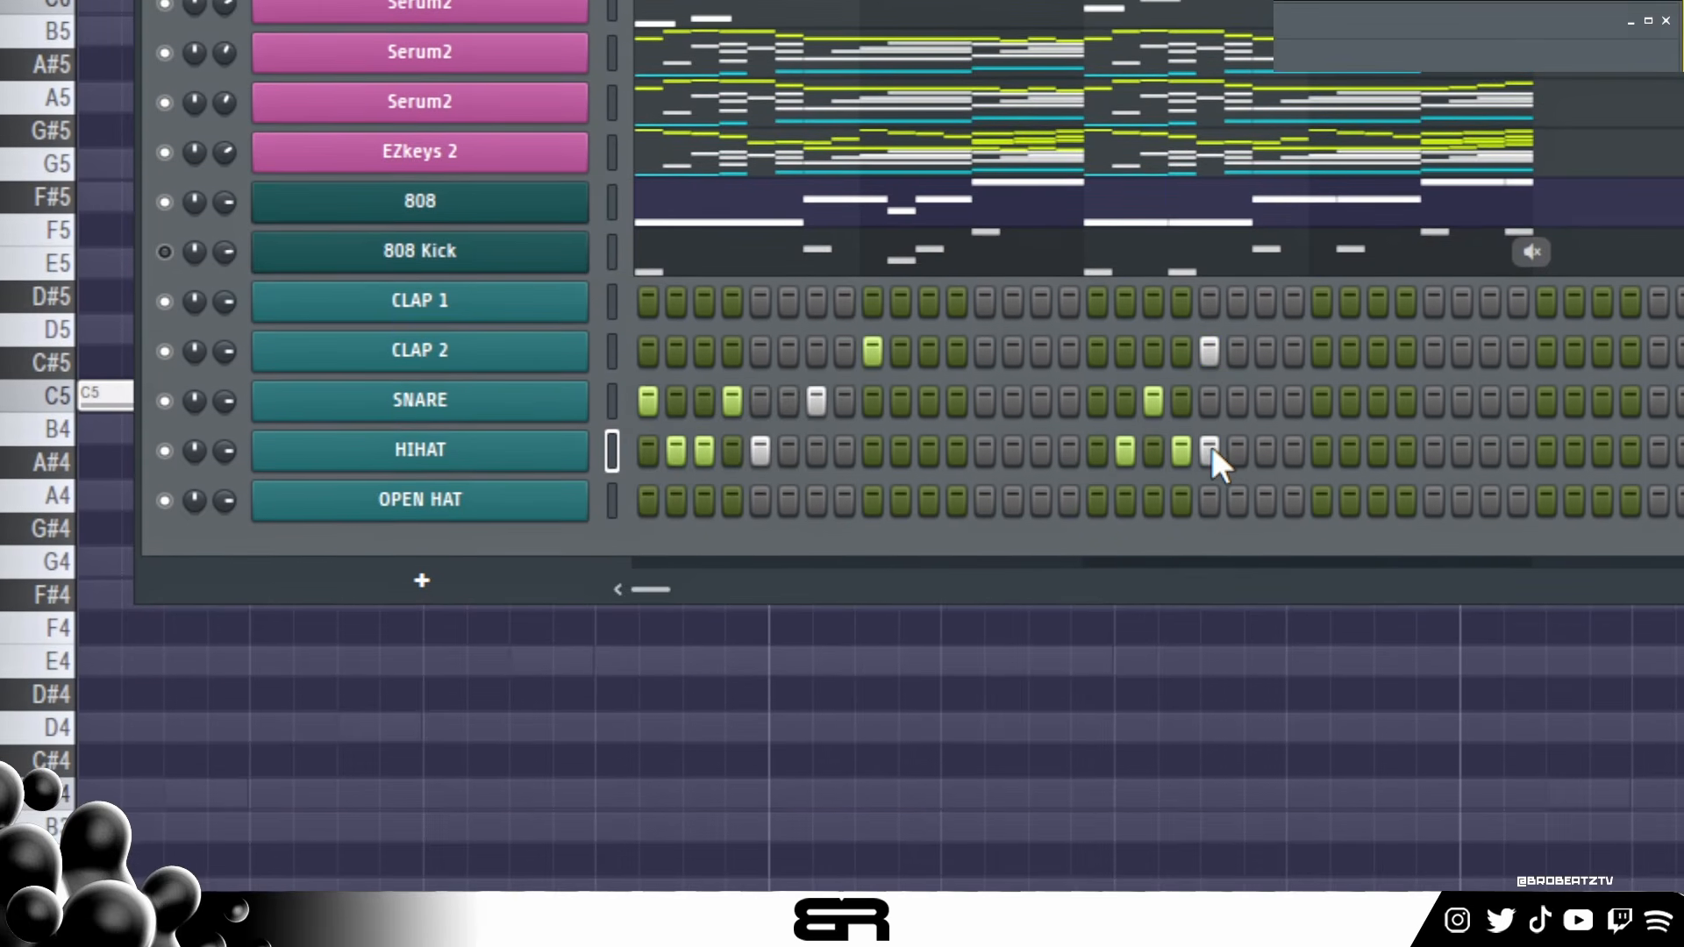
key("space")
- Try SNARE and then HIHAT on step 17 with a CLAP 2 hit on step 25, and play the sketch
left_click(1074, 396)
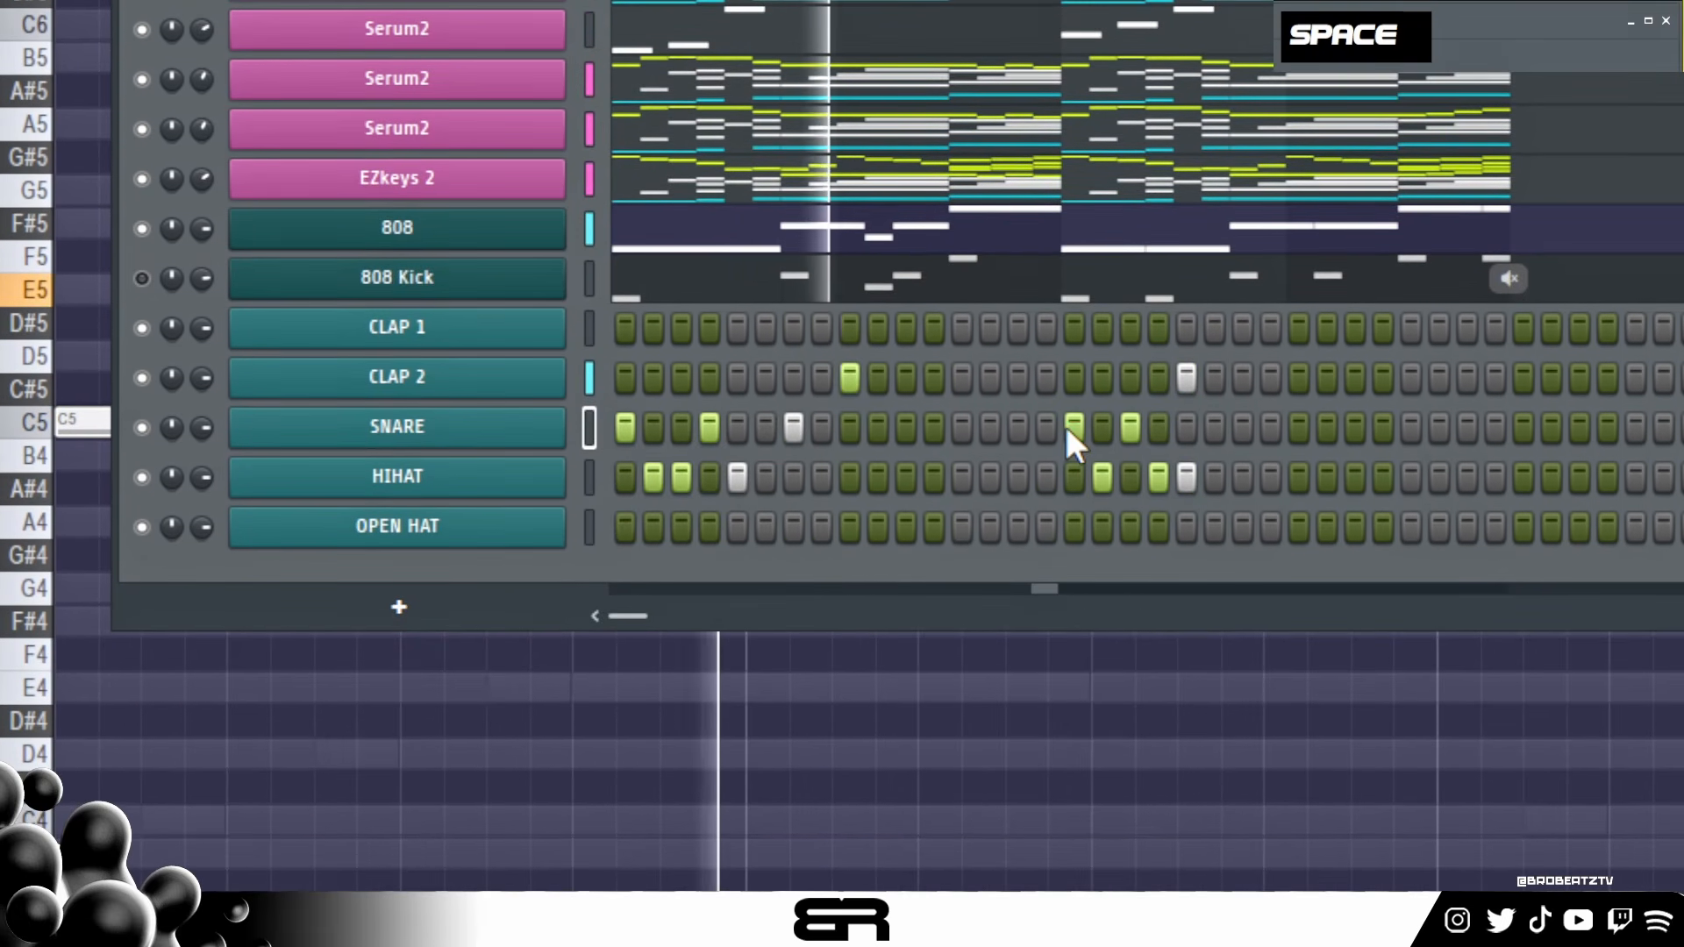
key("space")
left_click(1299, 383)
key("space")
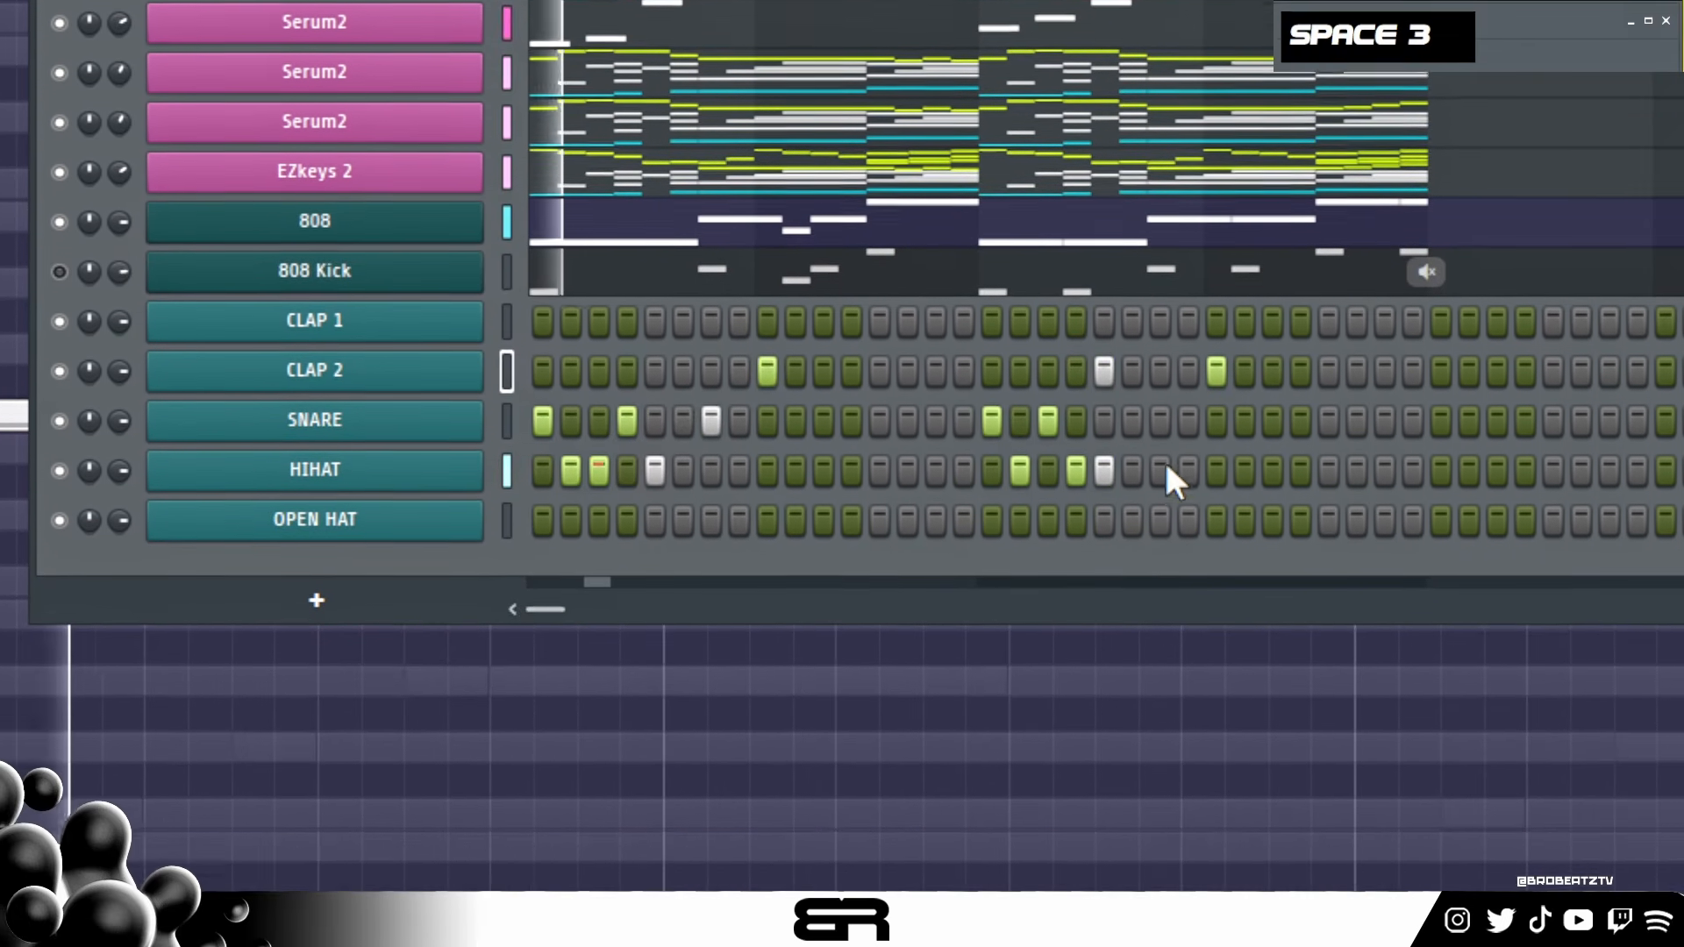
right_click(1074, 432)
left_click(992, 465)
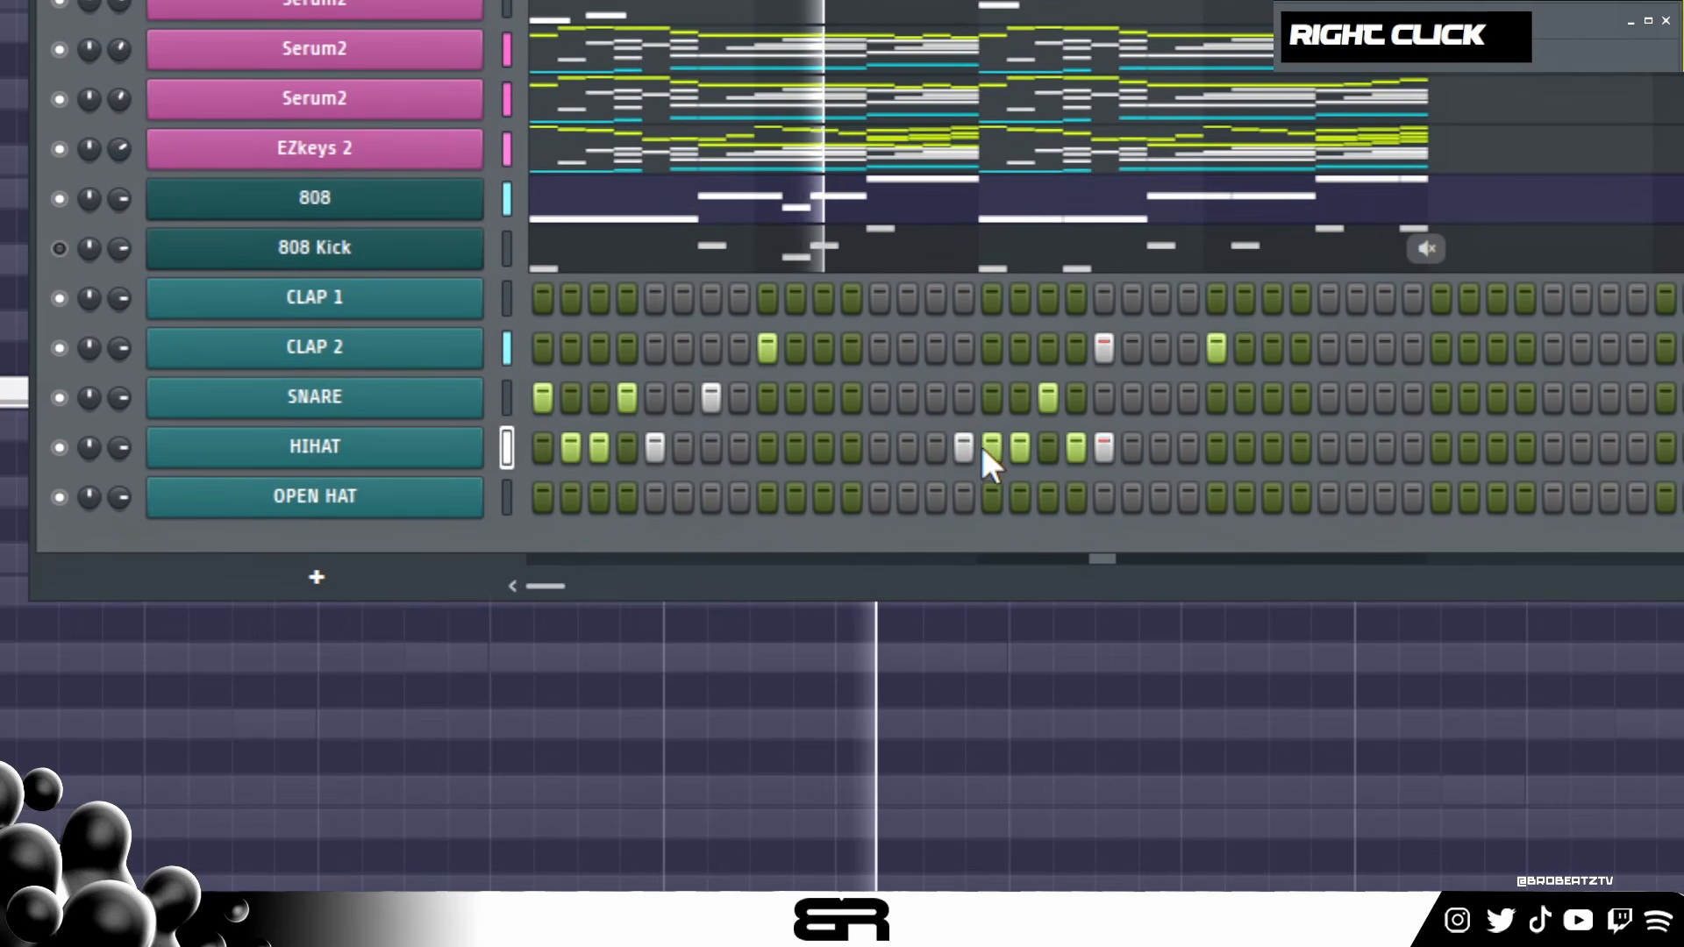
key("space")
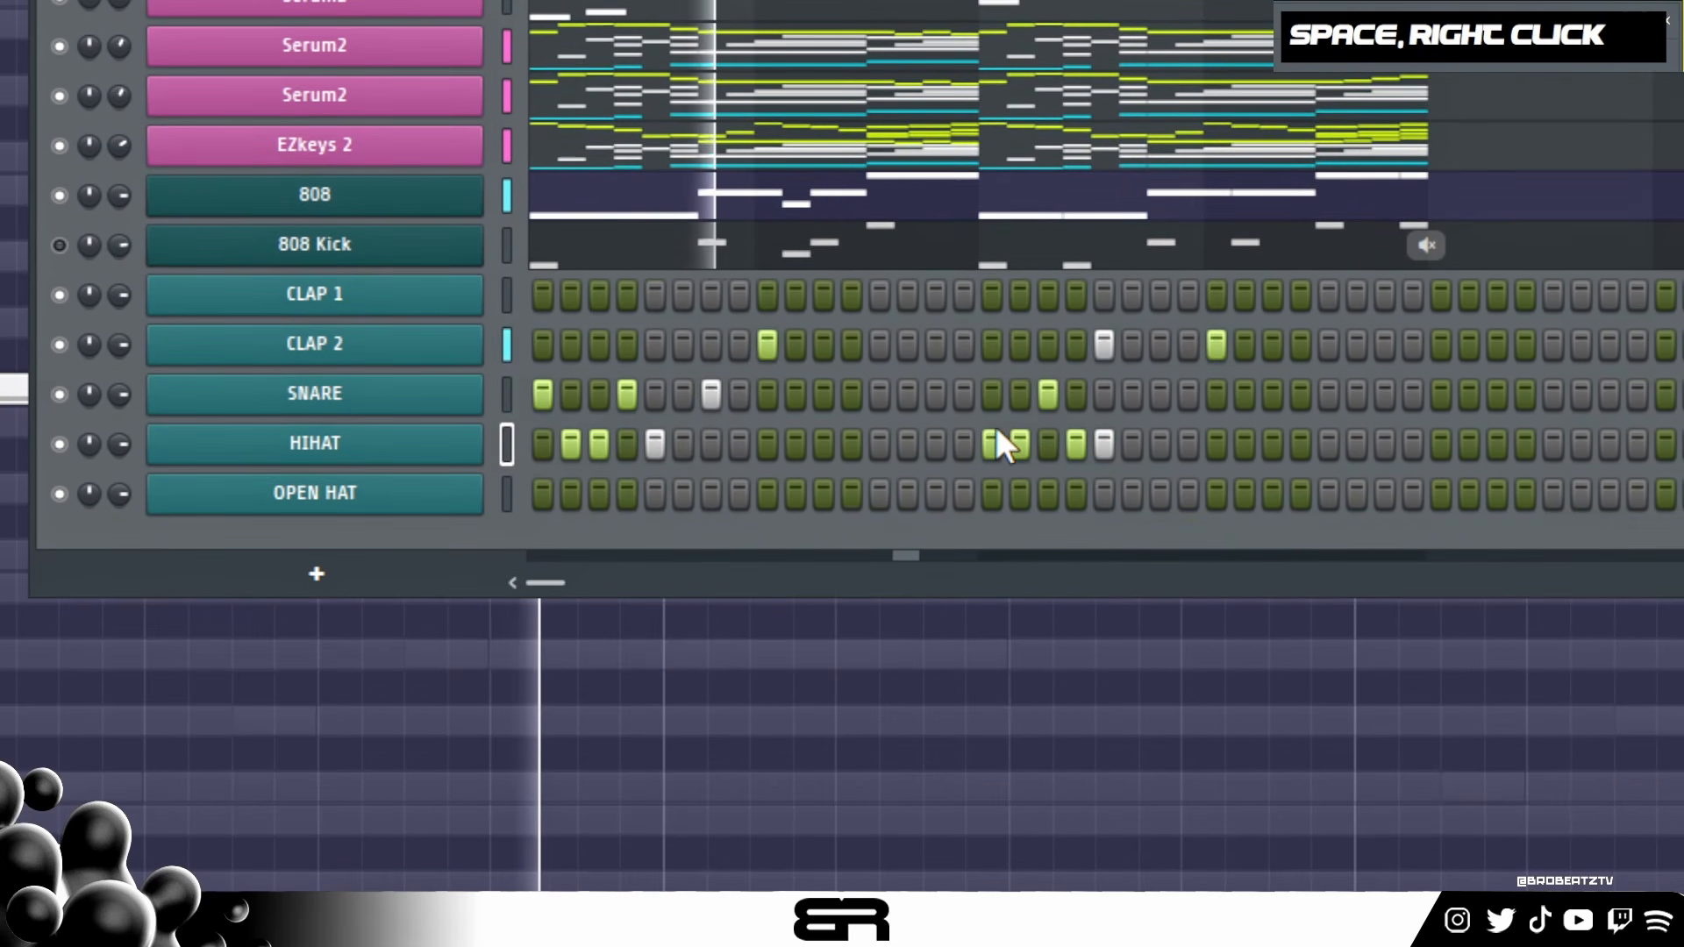
key("space")
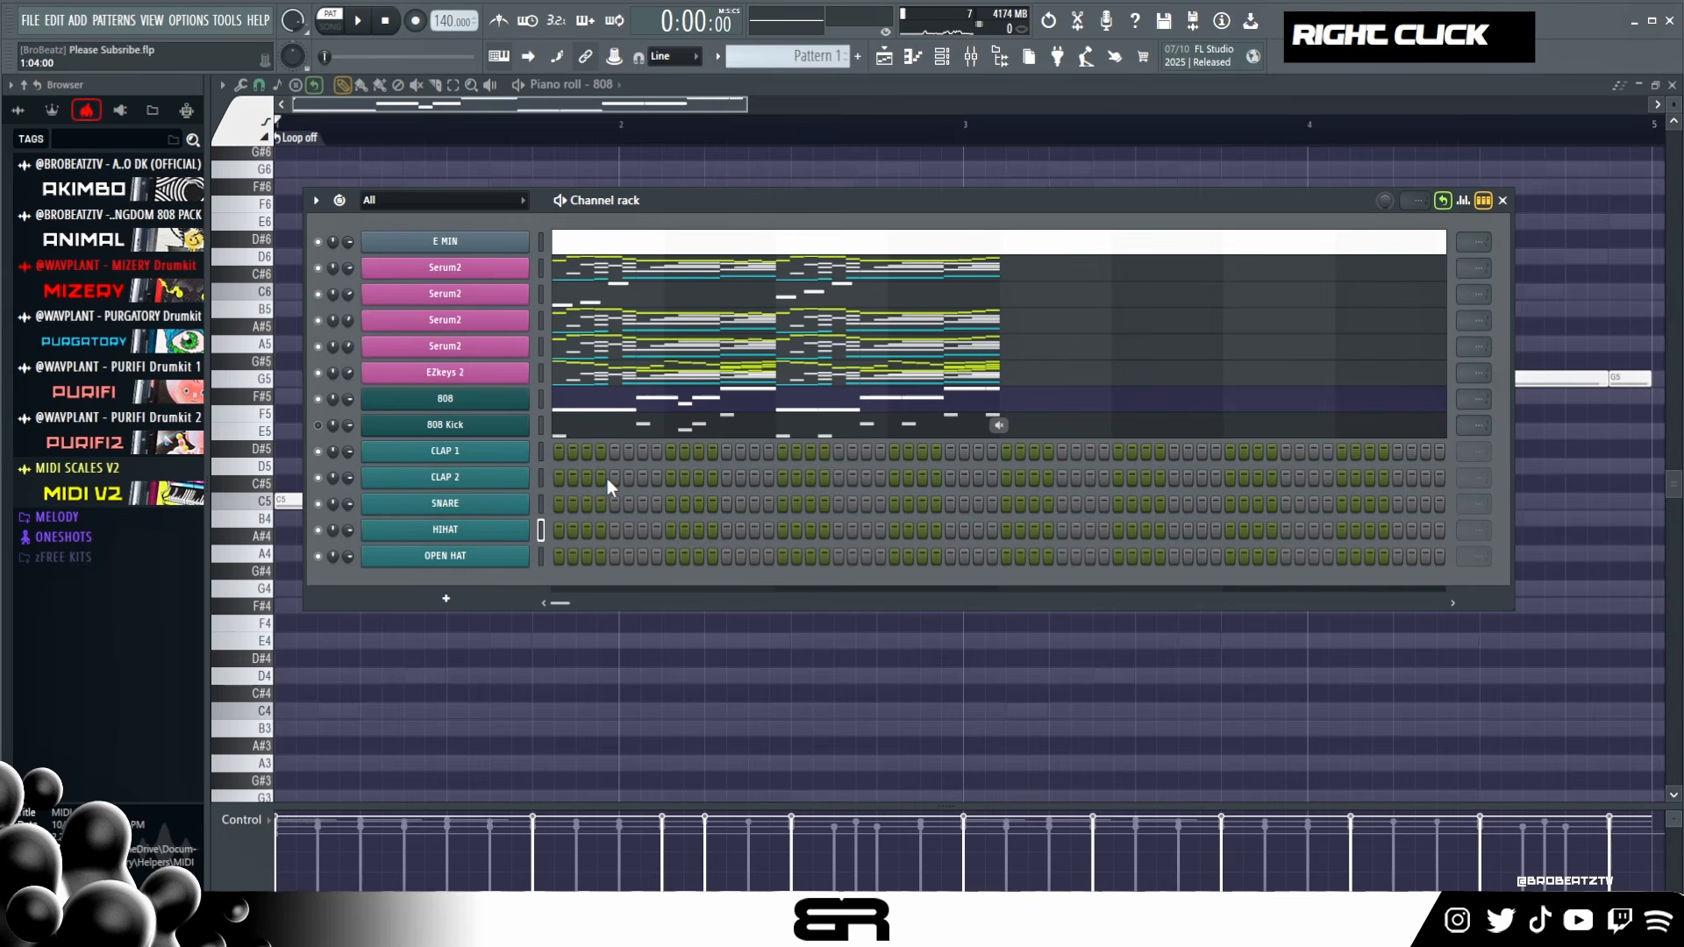
- Mute EZkeys 2 and the two Serum2 channels directly above it, and close the piano roll
left_click(317, 373)
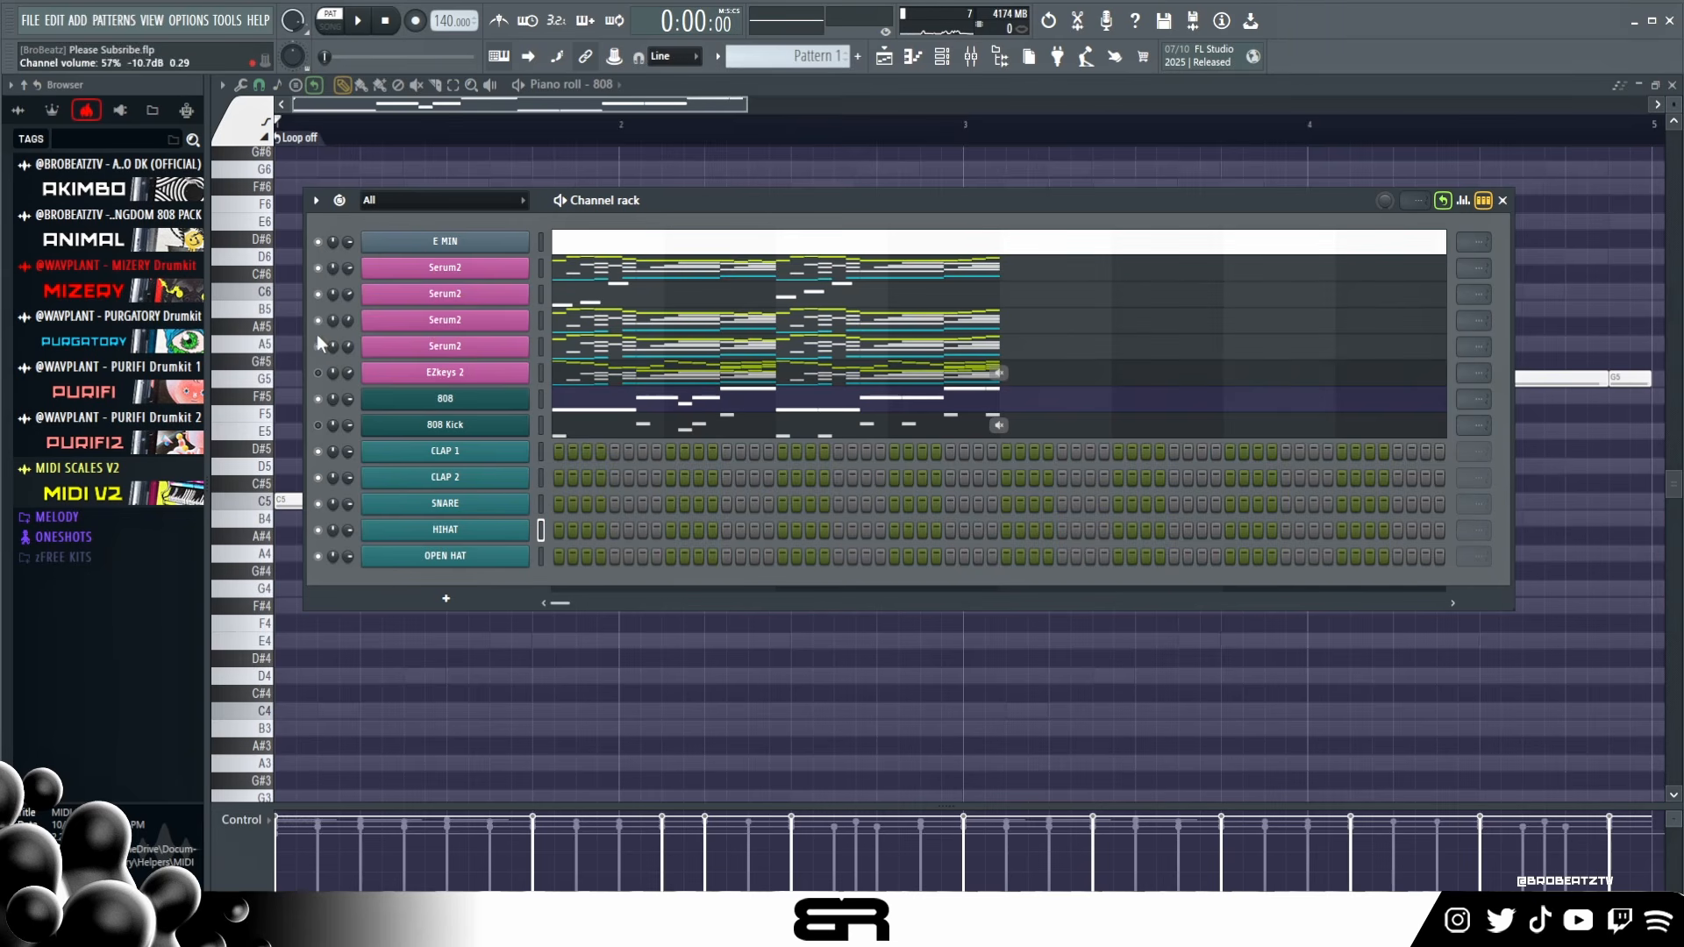
key("space")
left_click(317, 346)
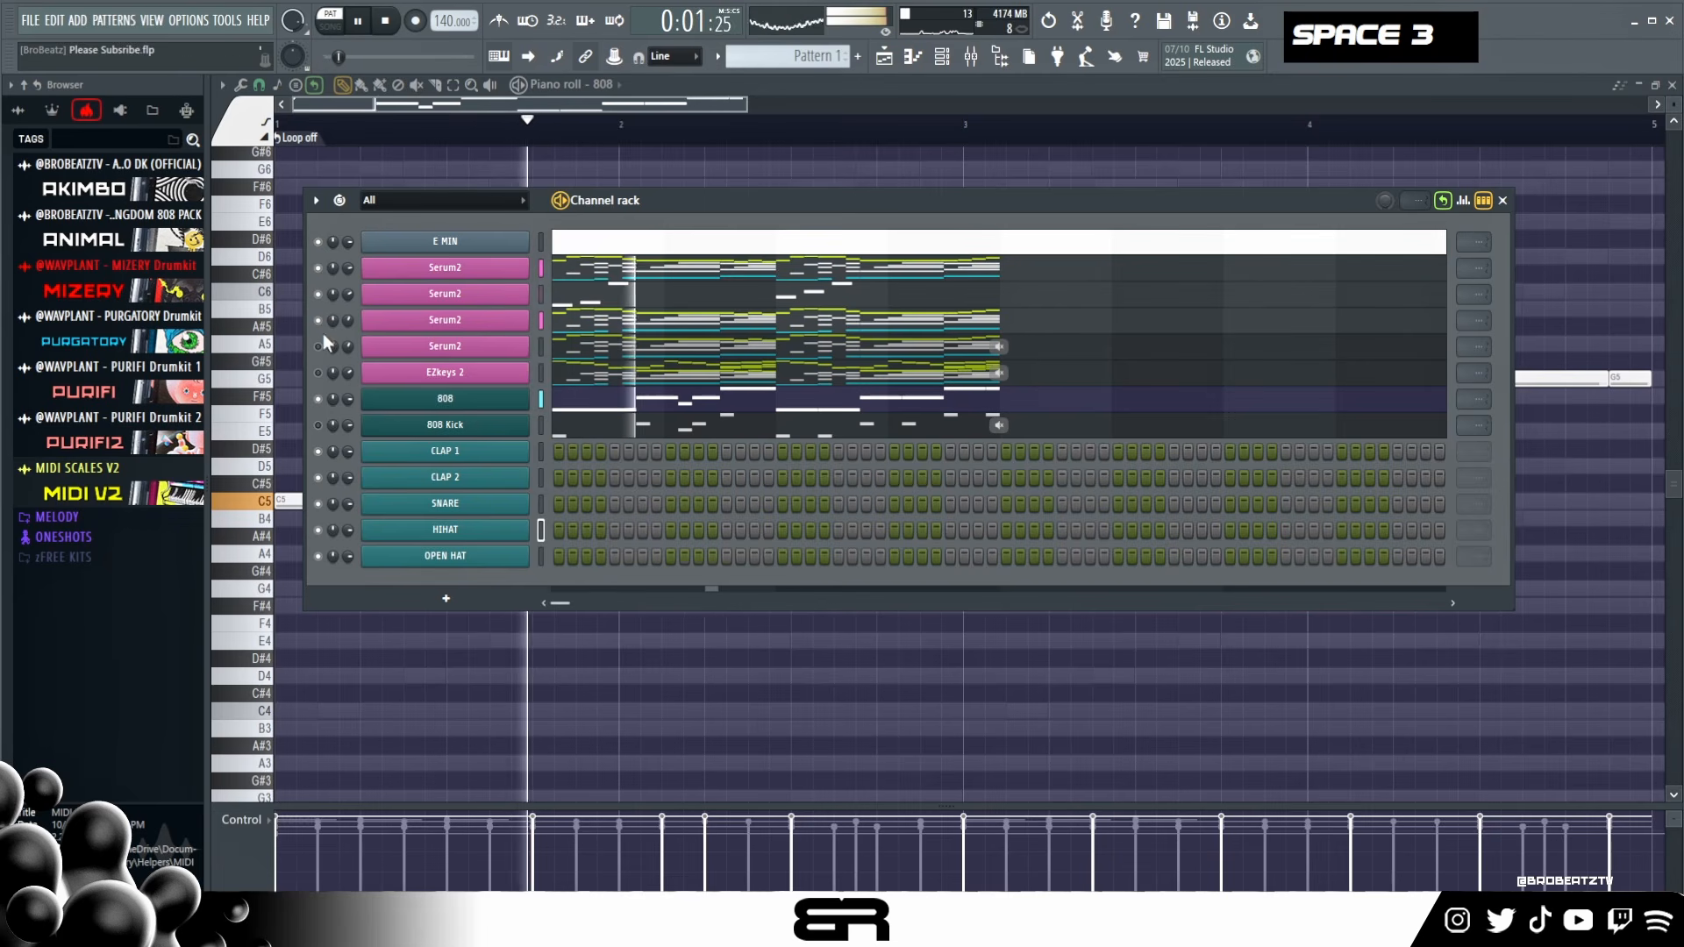
key("space")
left_click(318, 320)
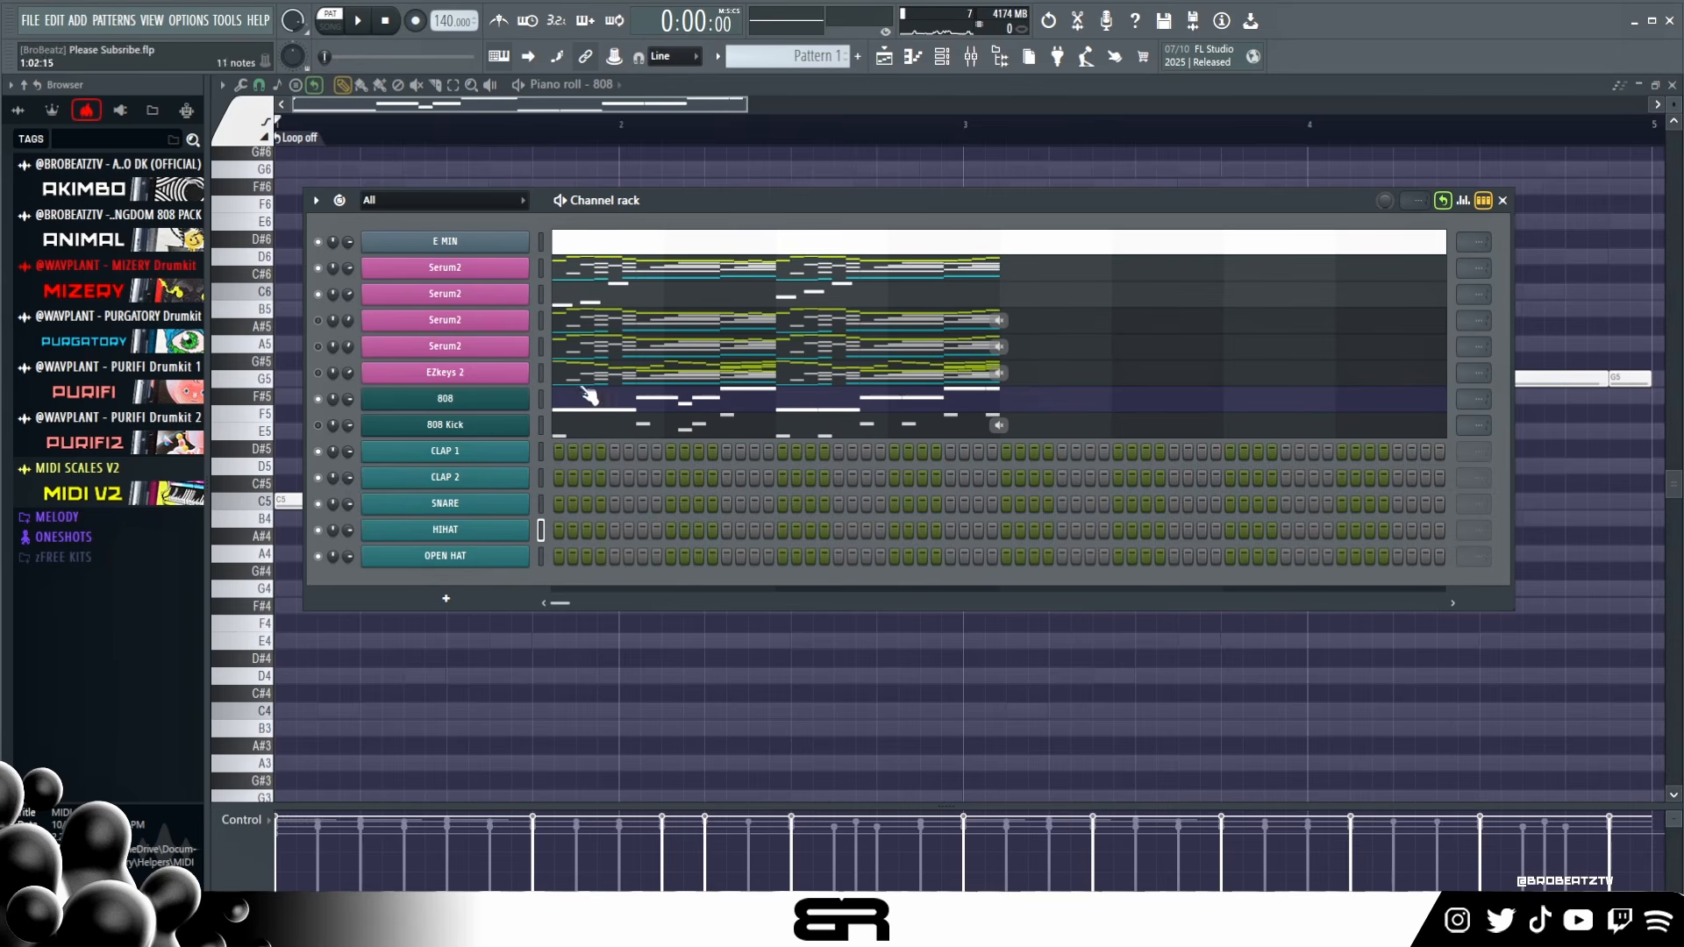
left_click(1671, 86)
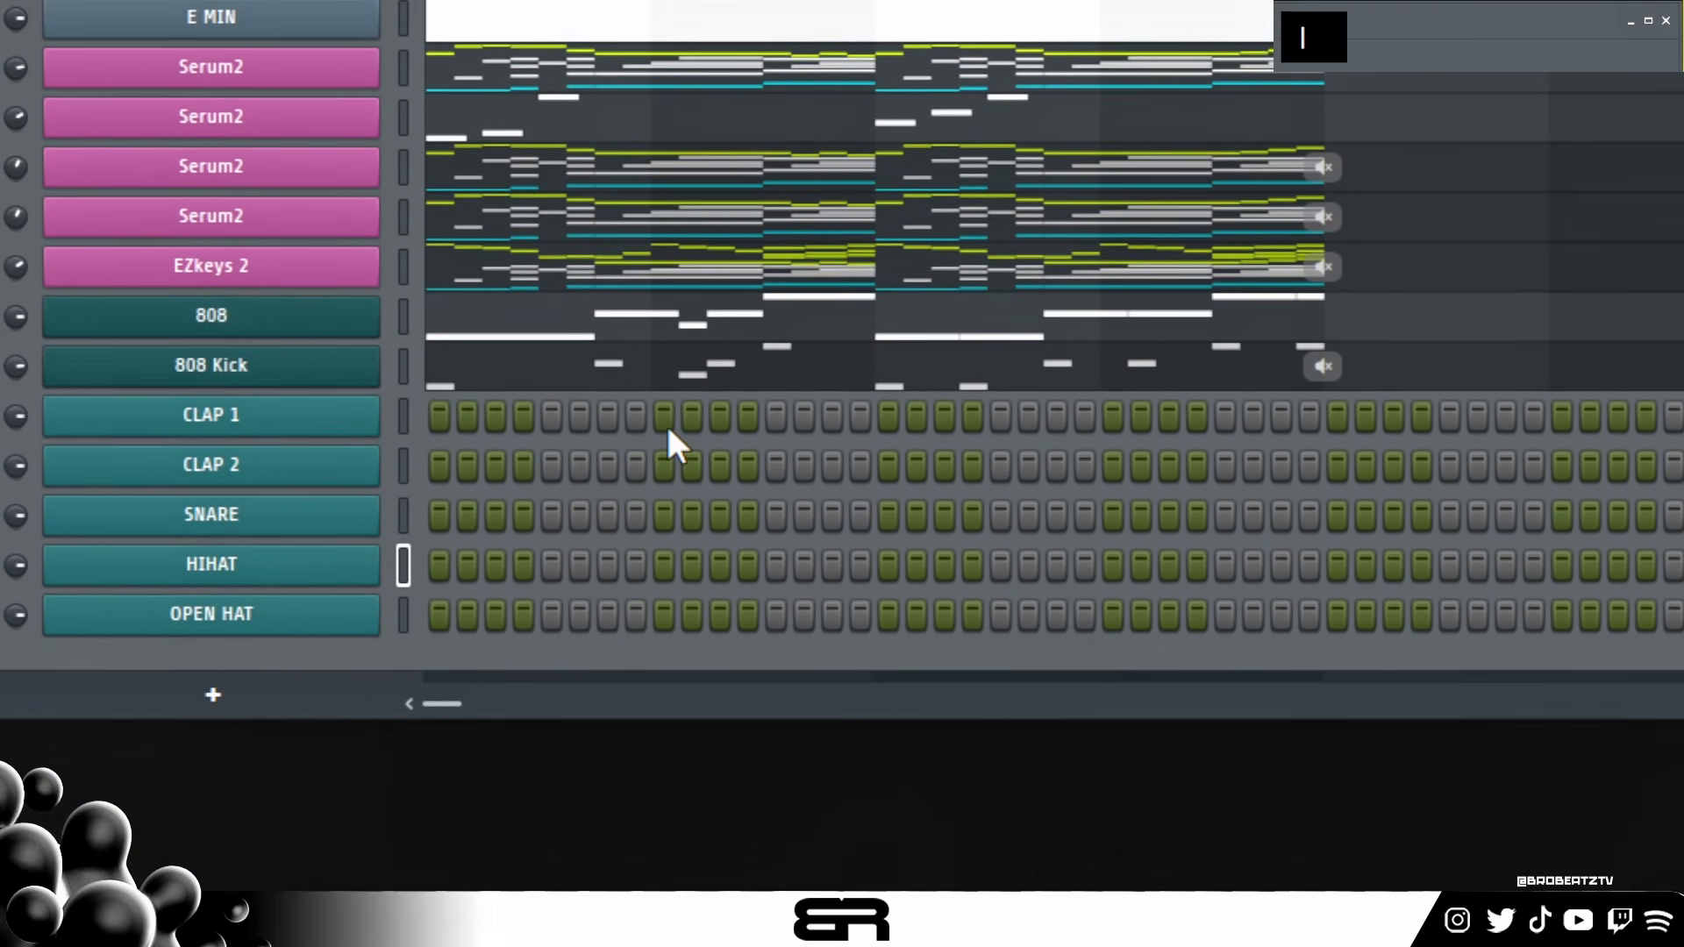
- Place CLAP 1 and CLAP 2 hits on steps 9, 19 and 25 and play the pattern
left_click(663, 421)
left_click(664, 469)
key("space")
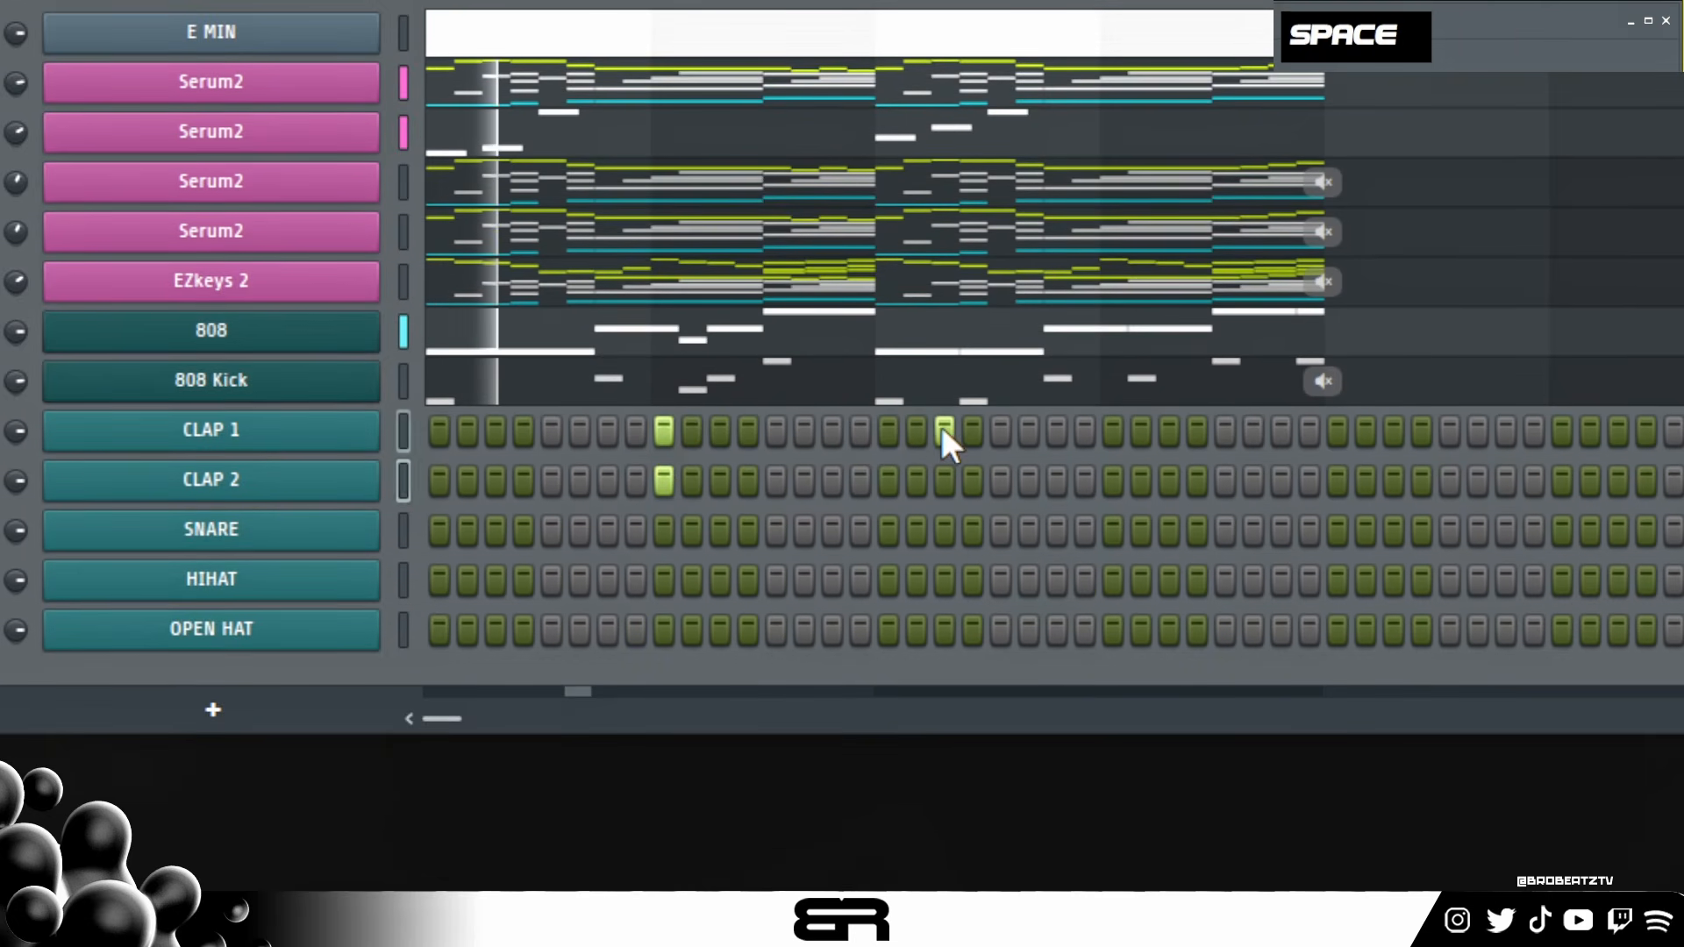
left_click(944, 417)
left_click(945, 466)
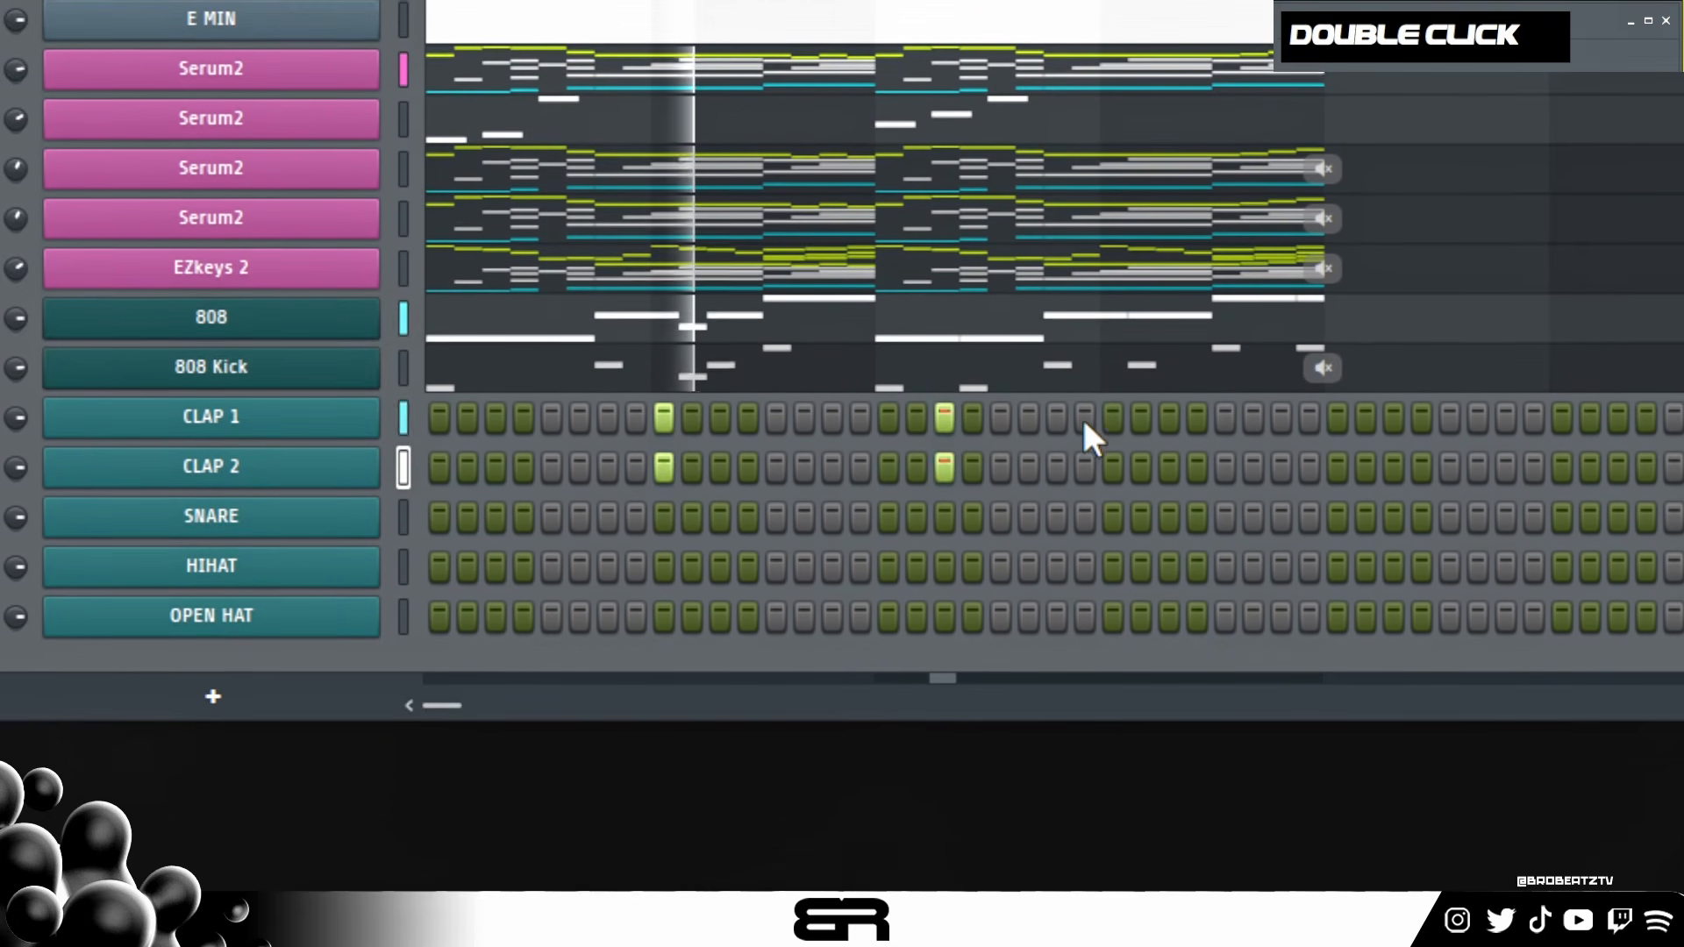
left_click(1113, 418)
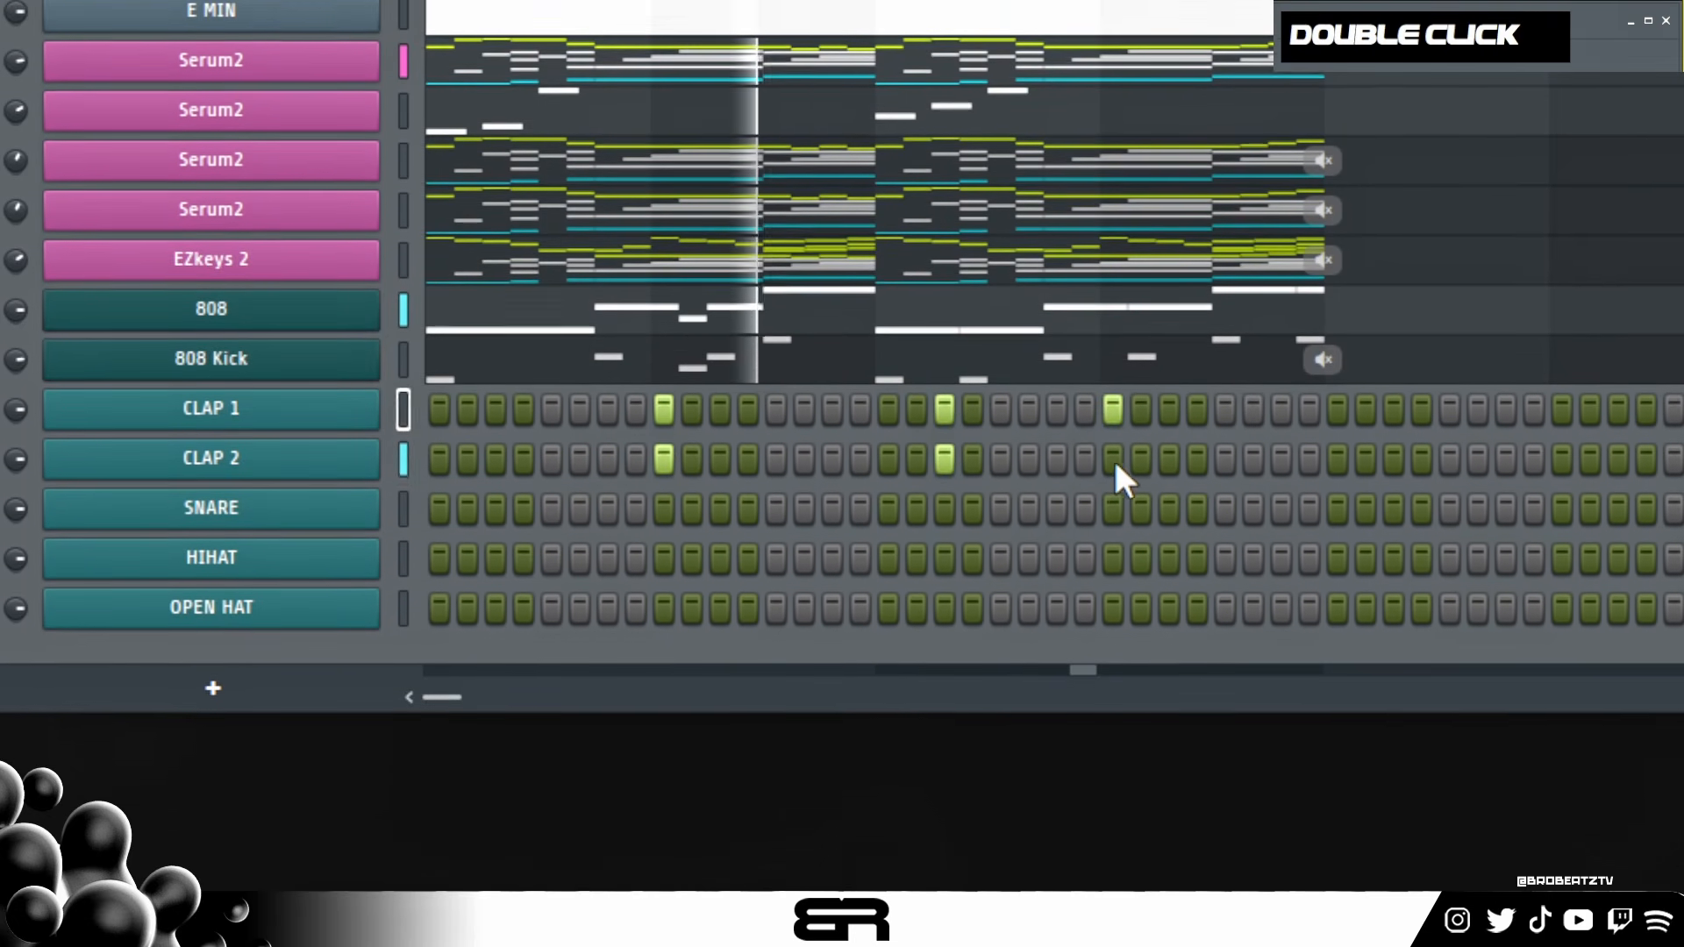
left_click(1113, 467)
key("space")
key("space")
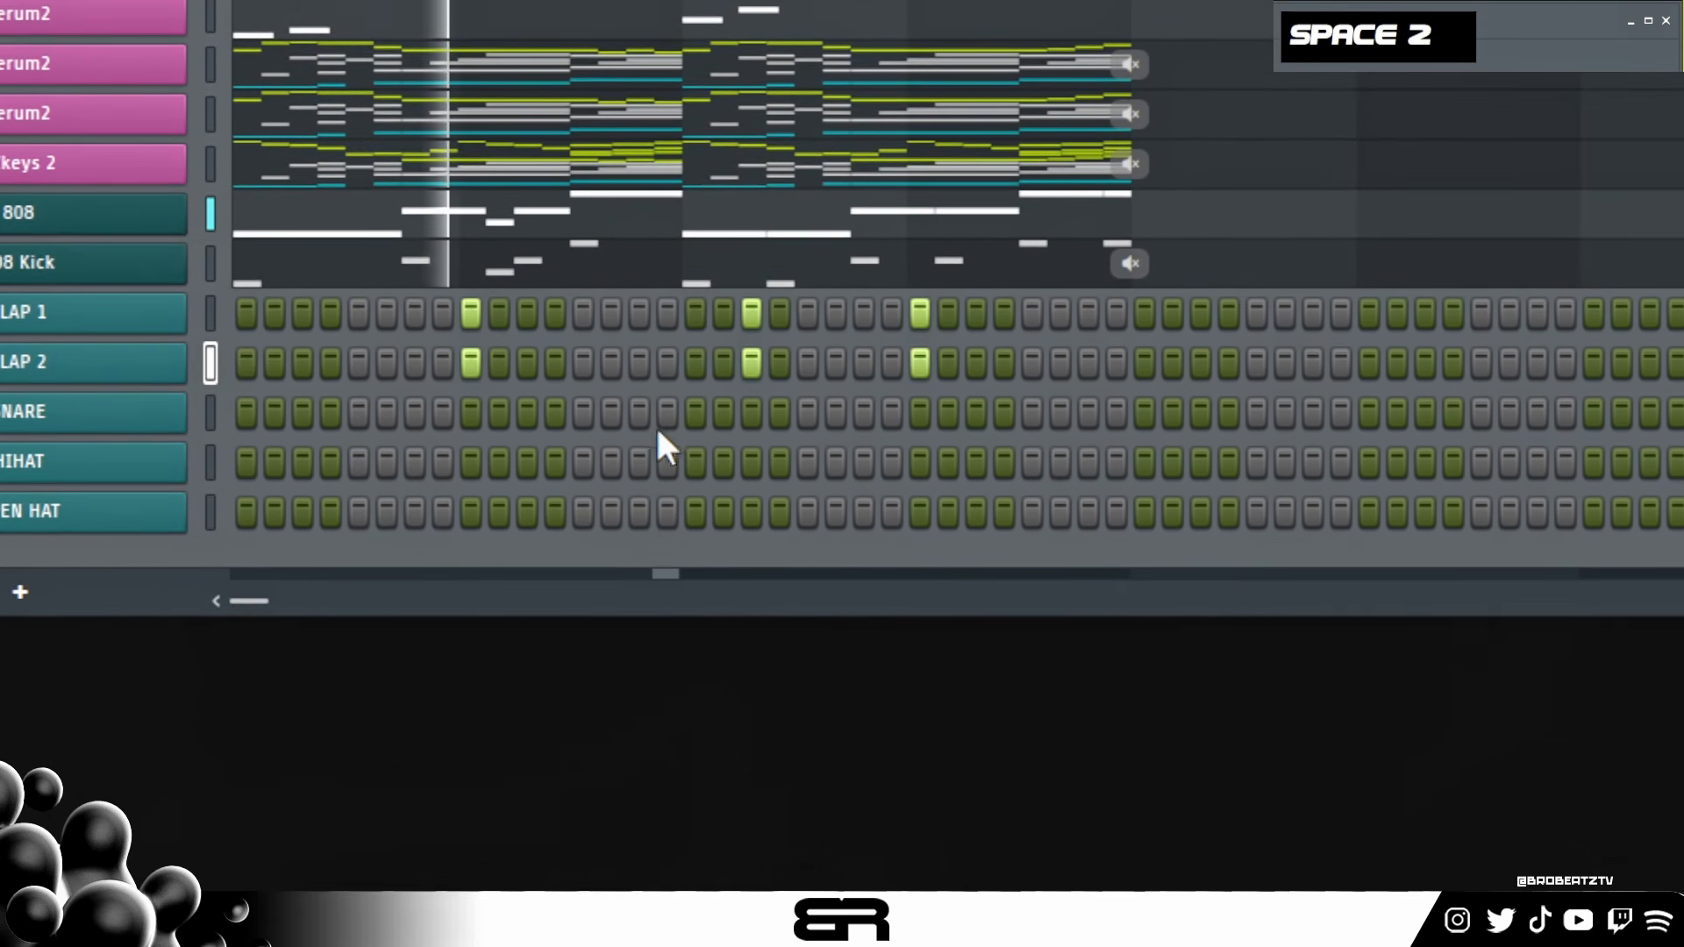
- Place HIHAT hits on steps 1 and 3 and an OPEN HAT hit on step 5, checking them in playback
key("space")
key("space")
key("space")
left_click(481, 460)
key("space")
key("space")
left_click(537, 460)
key("space")
key("space")
key("space")
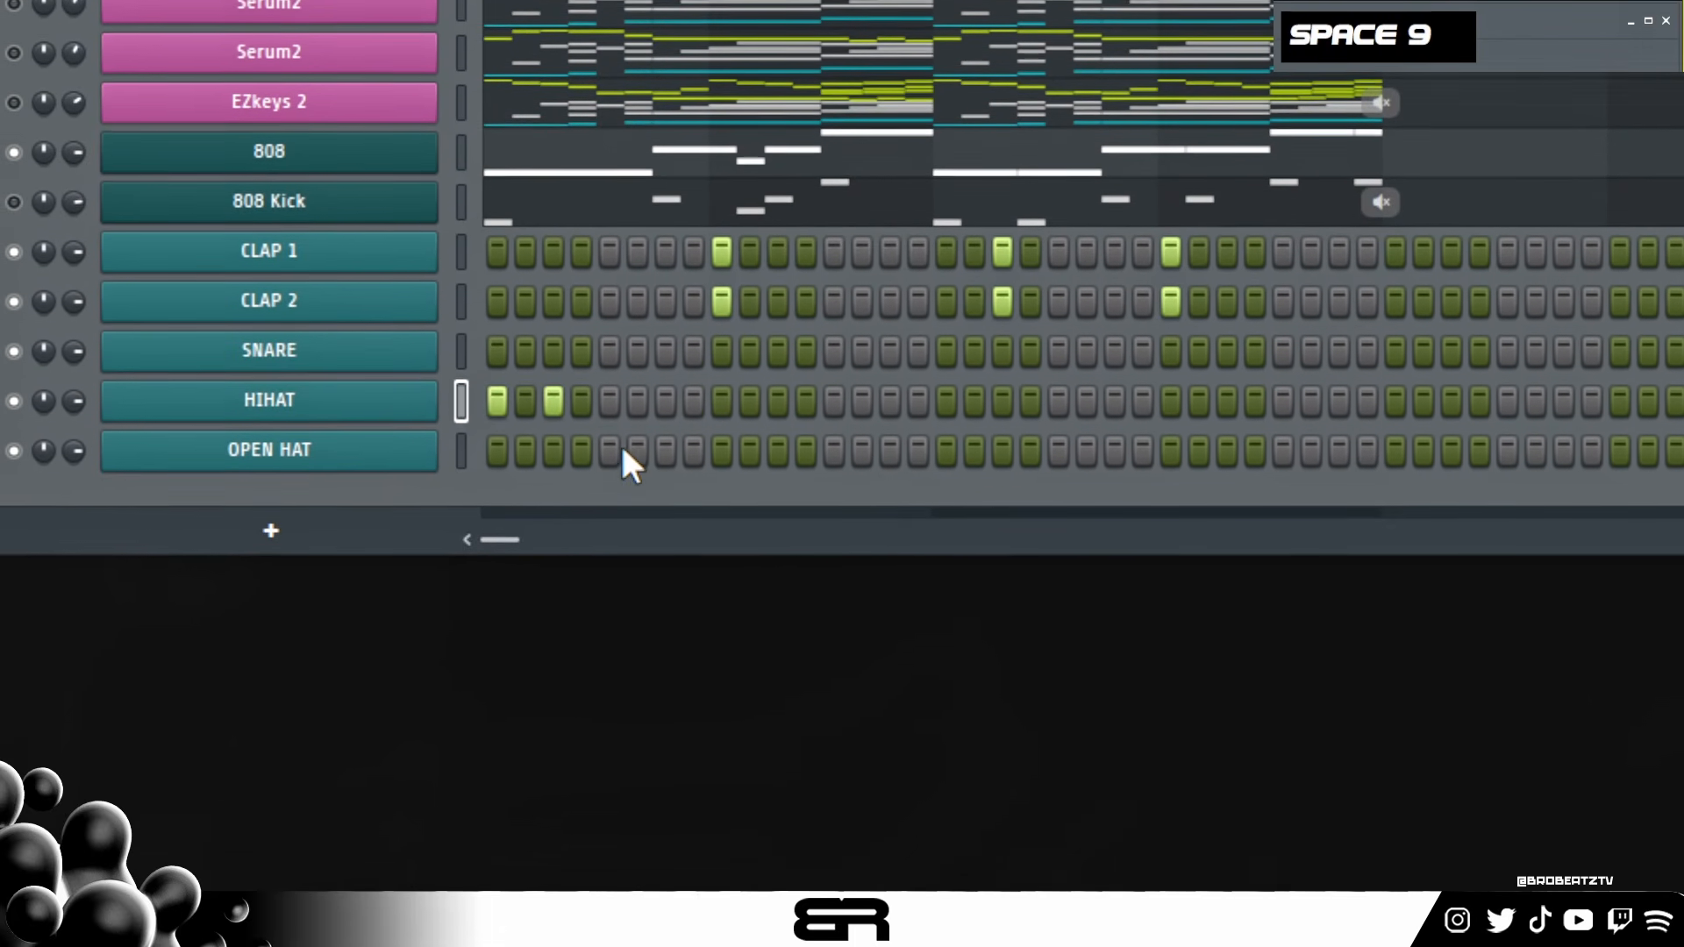
left_click(609, 485)
key("space")
key("space")
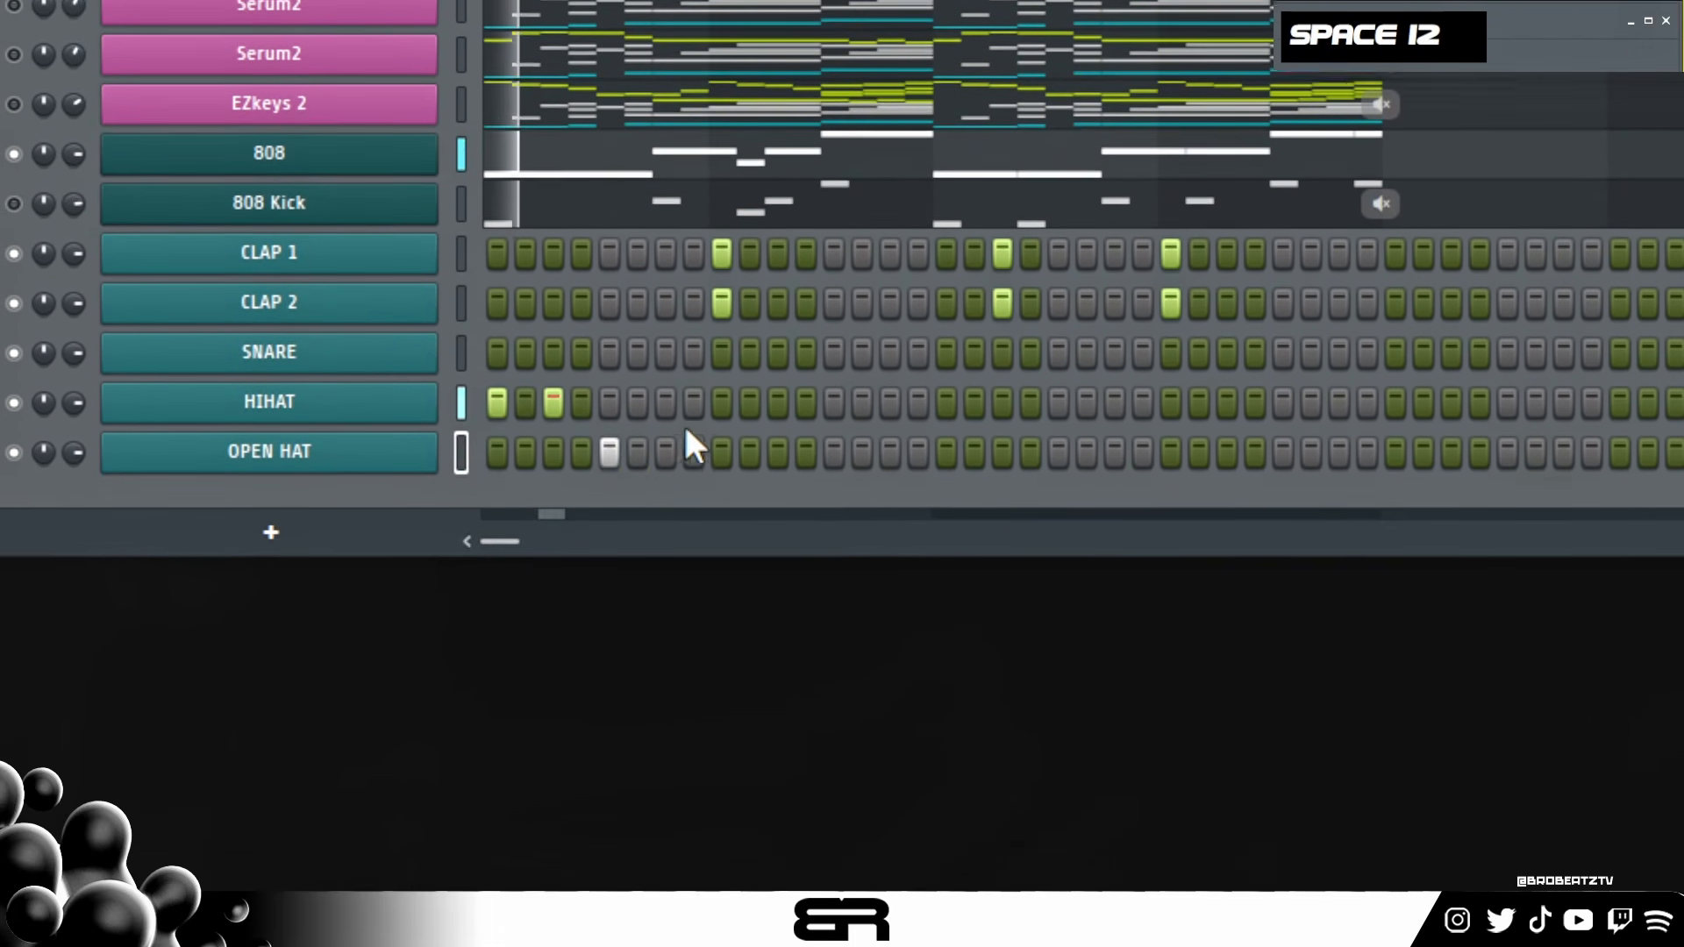
- Continue the HIHAT pattern with hits on steps 11, 13, 14, 15, 17, 21 and 23
key("space")
left_click(778, 392)
key("space")
left_click_drag(834, 434, 890, 434)
left_click(944, 434)
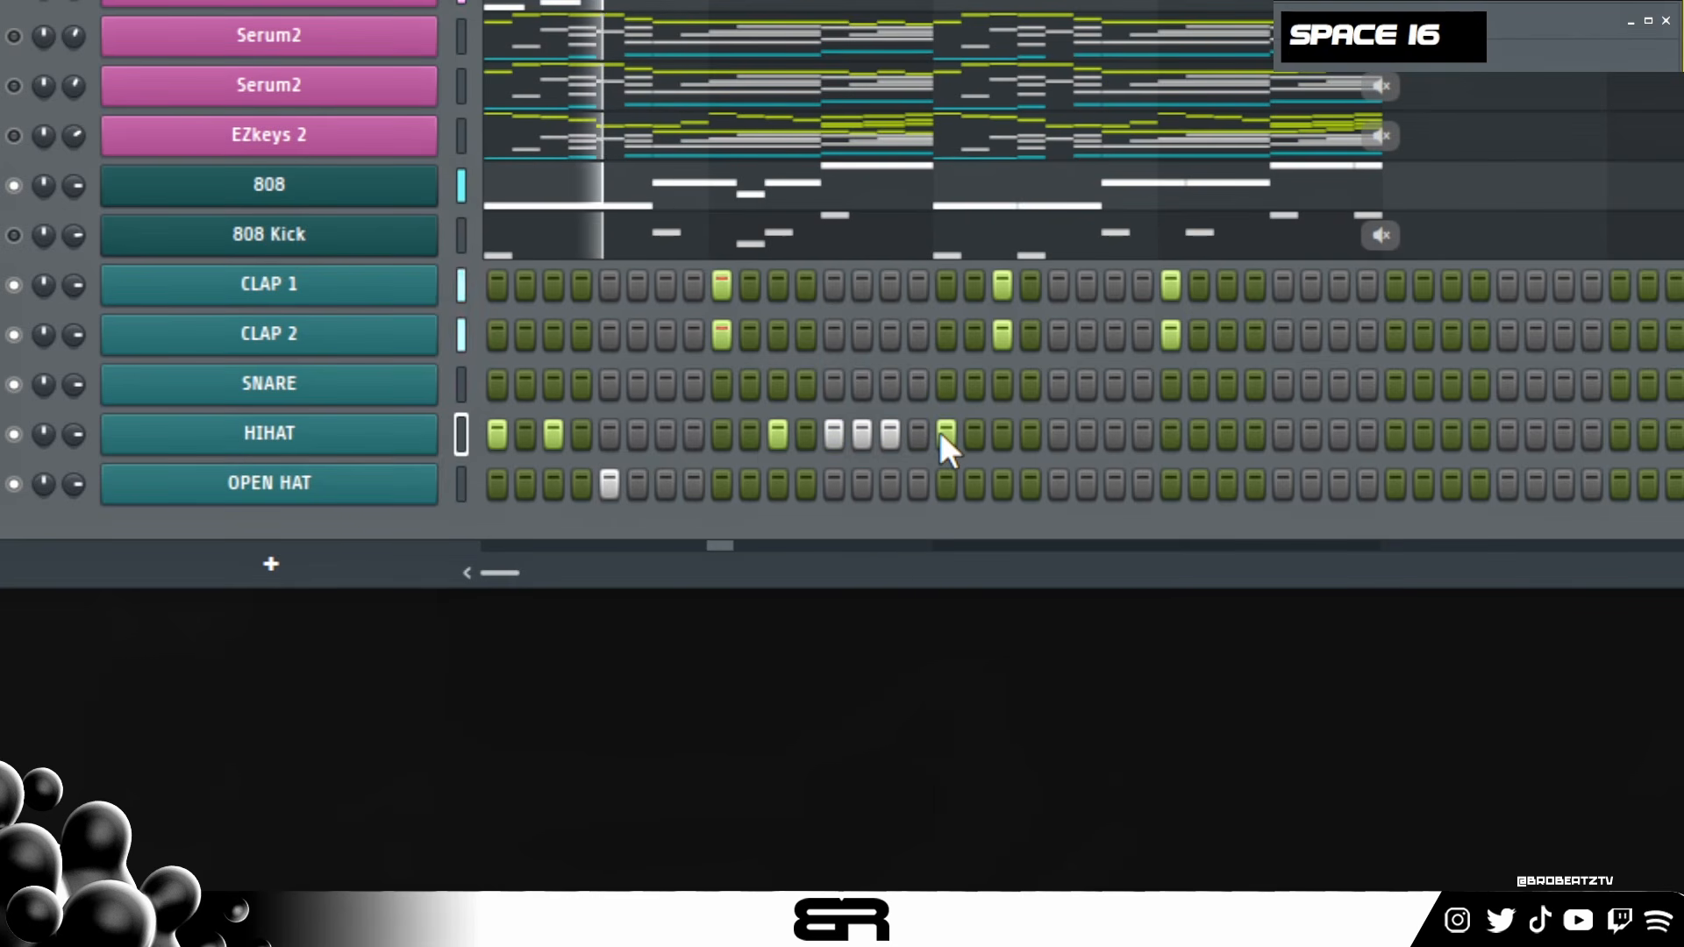
key("space")
left_click(1058, 438)
left_click(1115, 438)
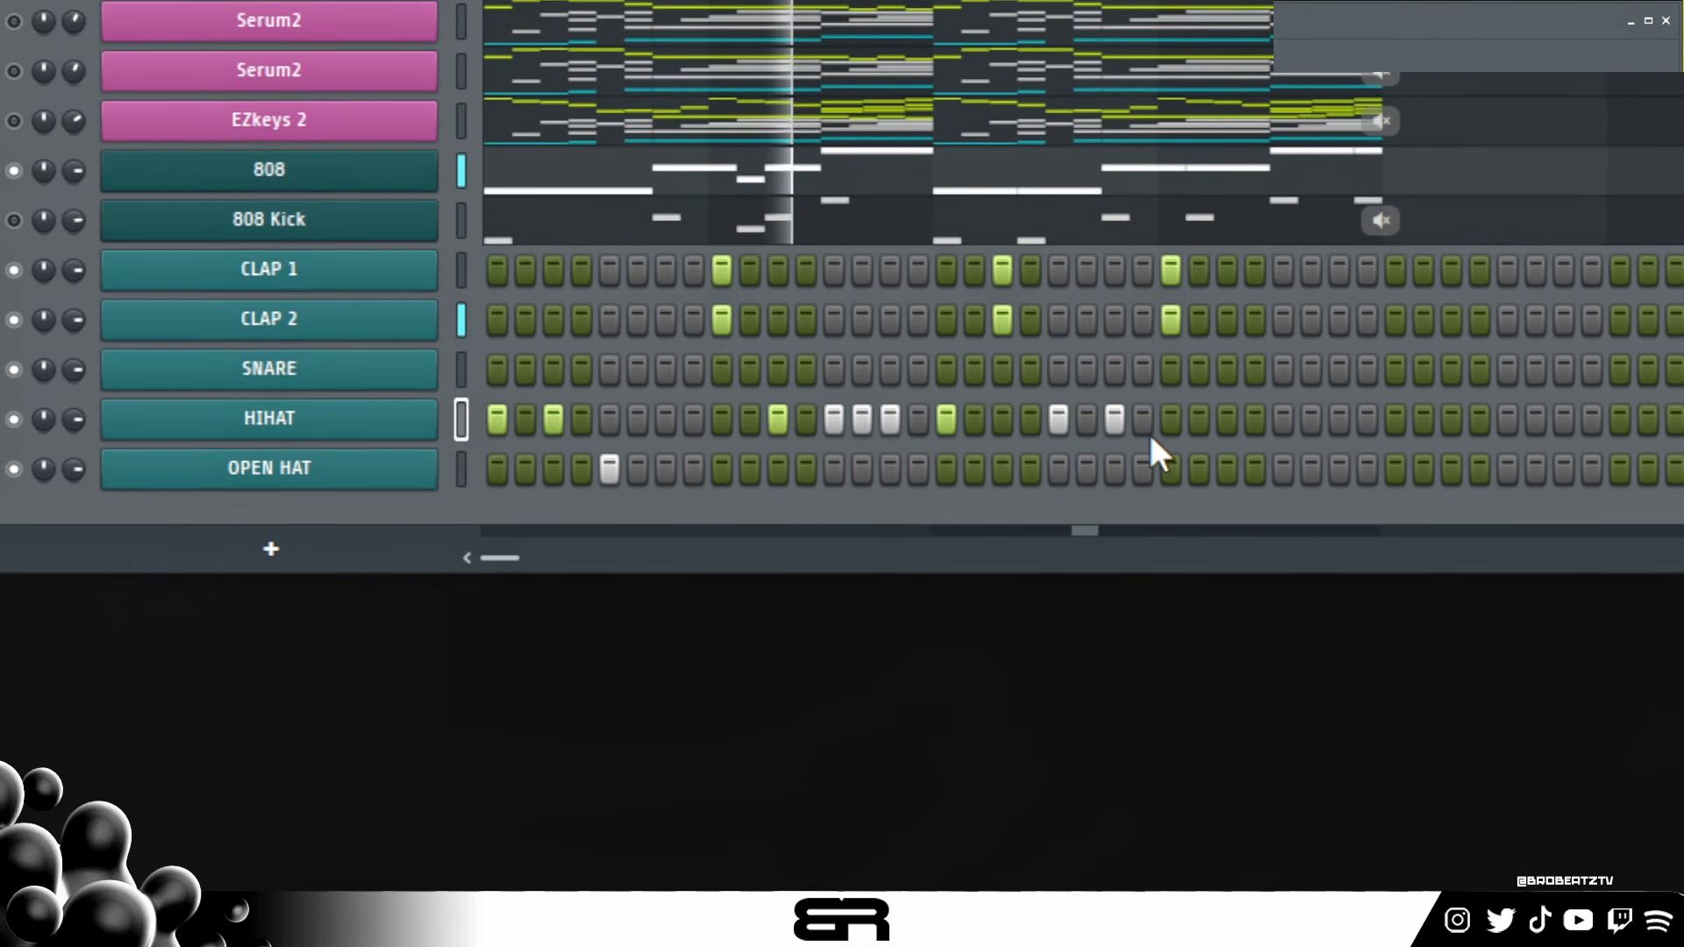
- Add three consecutive HIHAT hits on steps 27, 28 and 29 and replay the pattern
key("space")
key("space")
left_click_drag(1225, 420, 1278, 420)
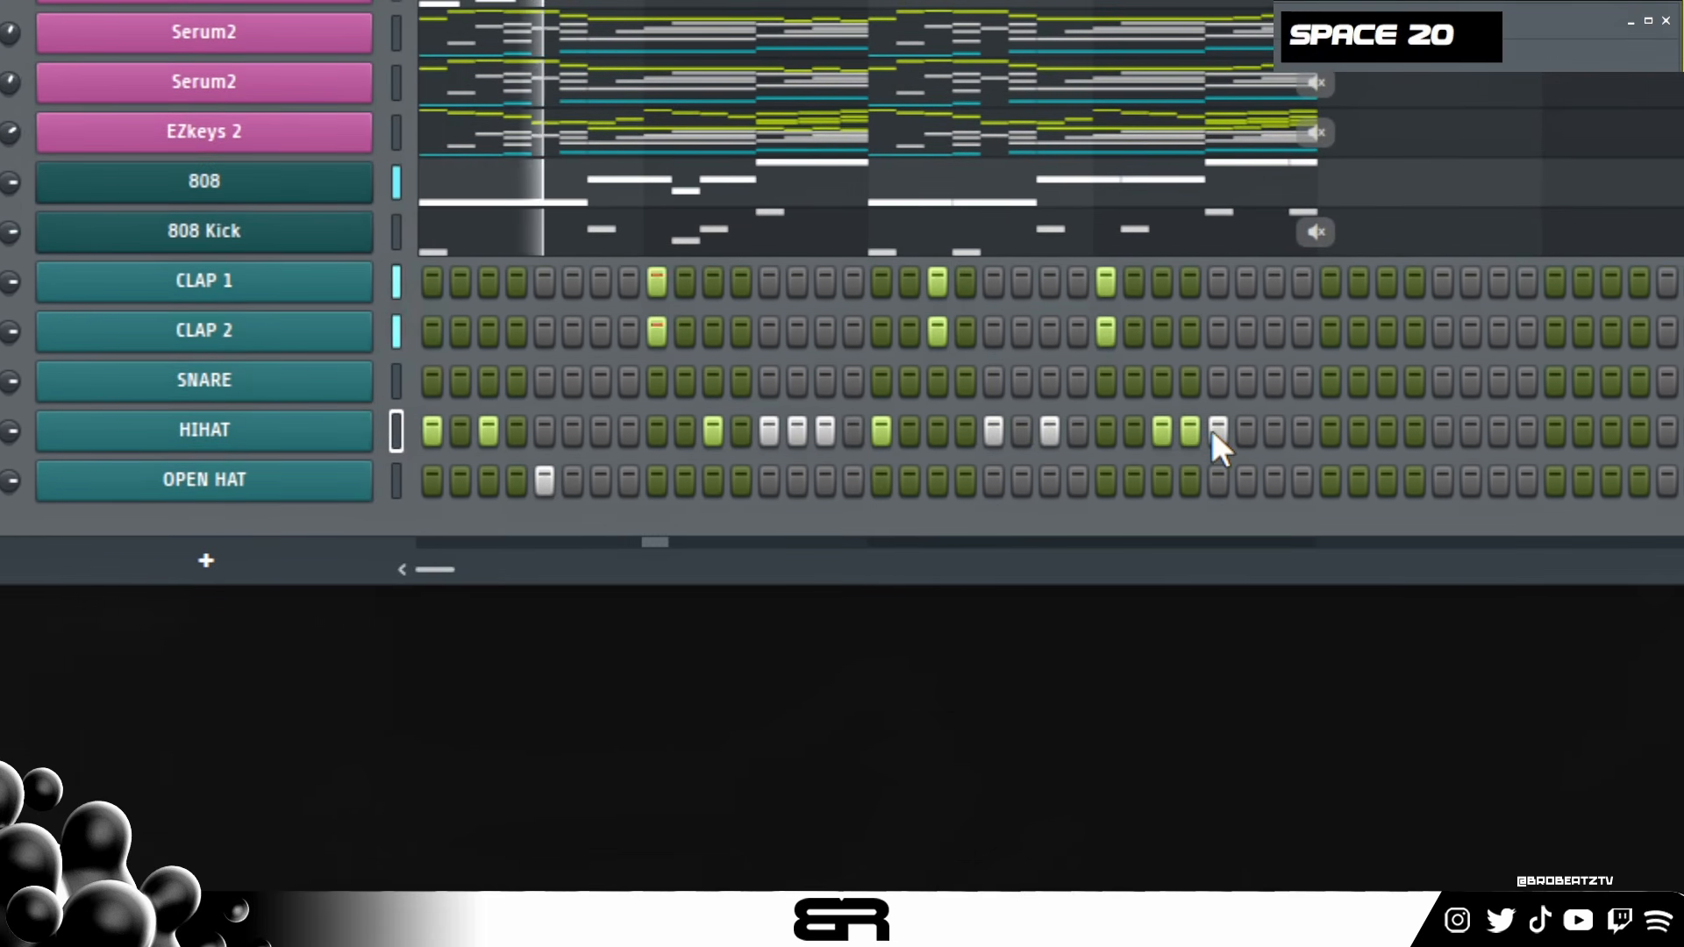
key("space")
key("space")
- Add an OPEN HAT hit on step 31 and set the HIHAT and OPEN HAT loop lengths to Bar
left_click(1253, 456)
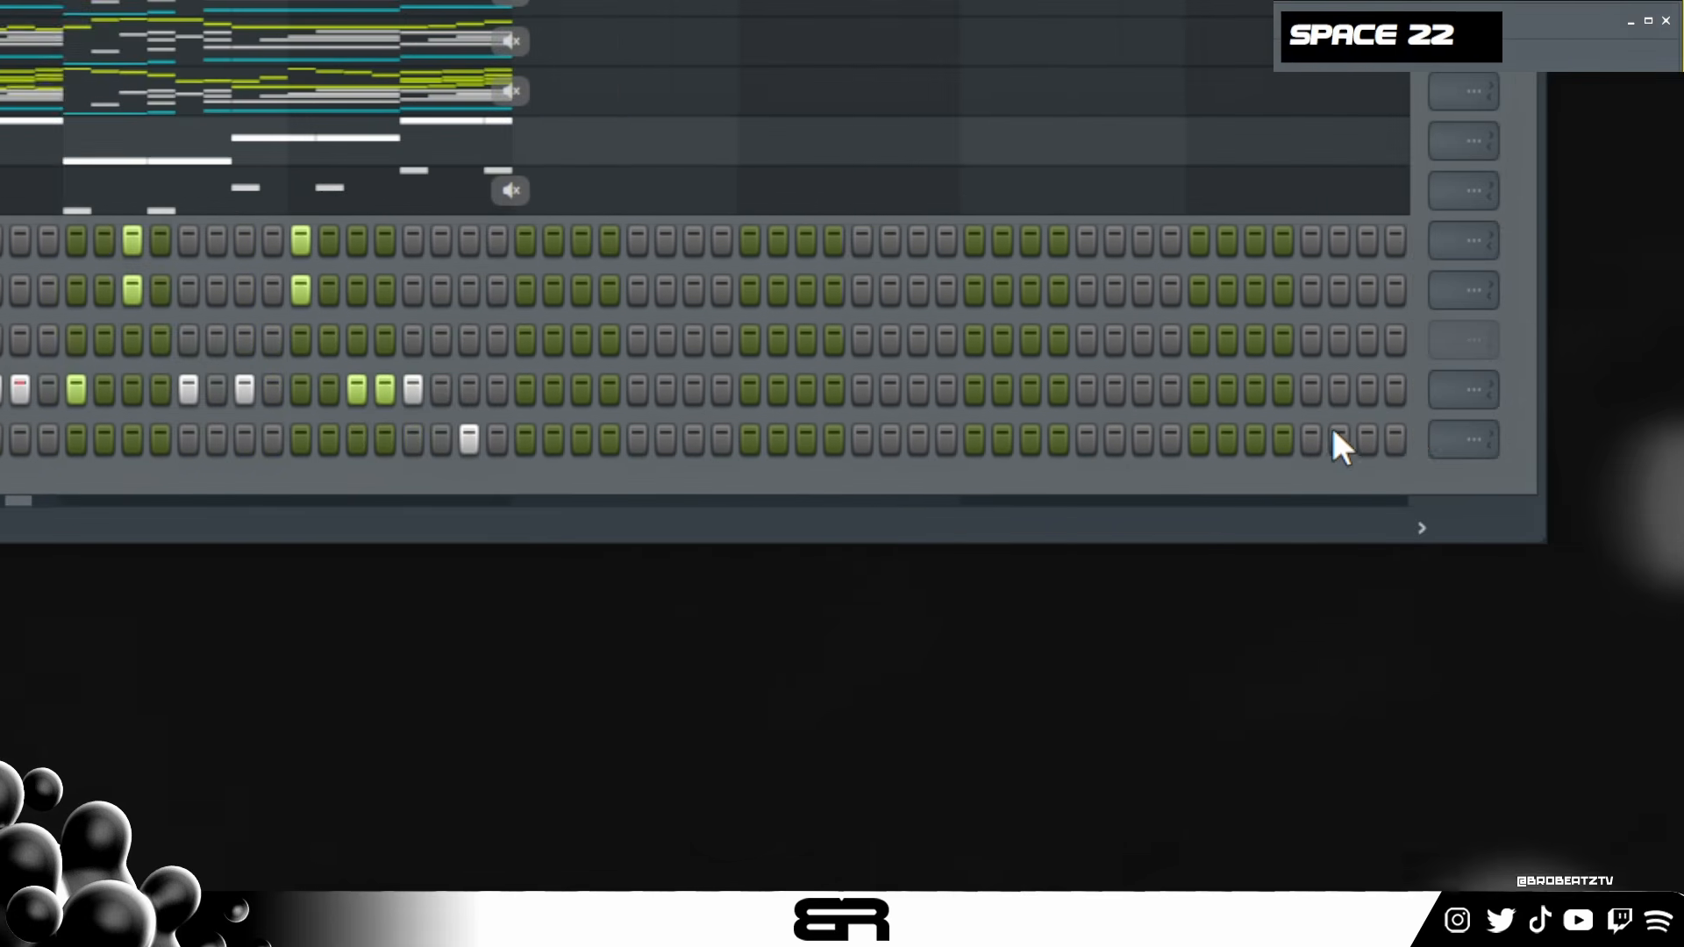
scroll(1211, 430, "down", 2)
scroll(1223, 394, "down", 1)
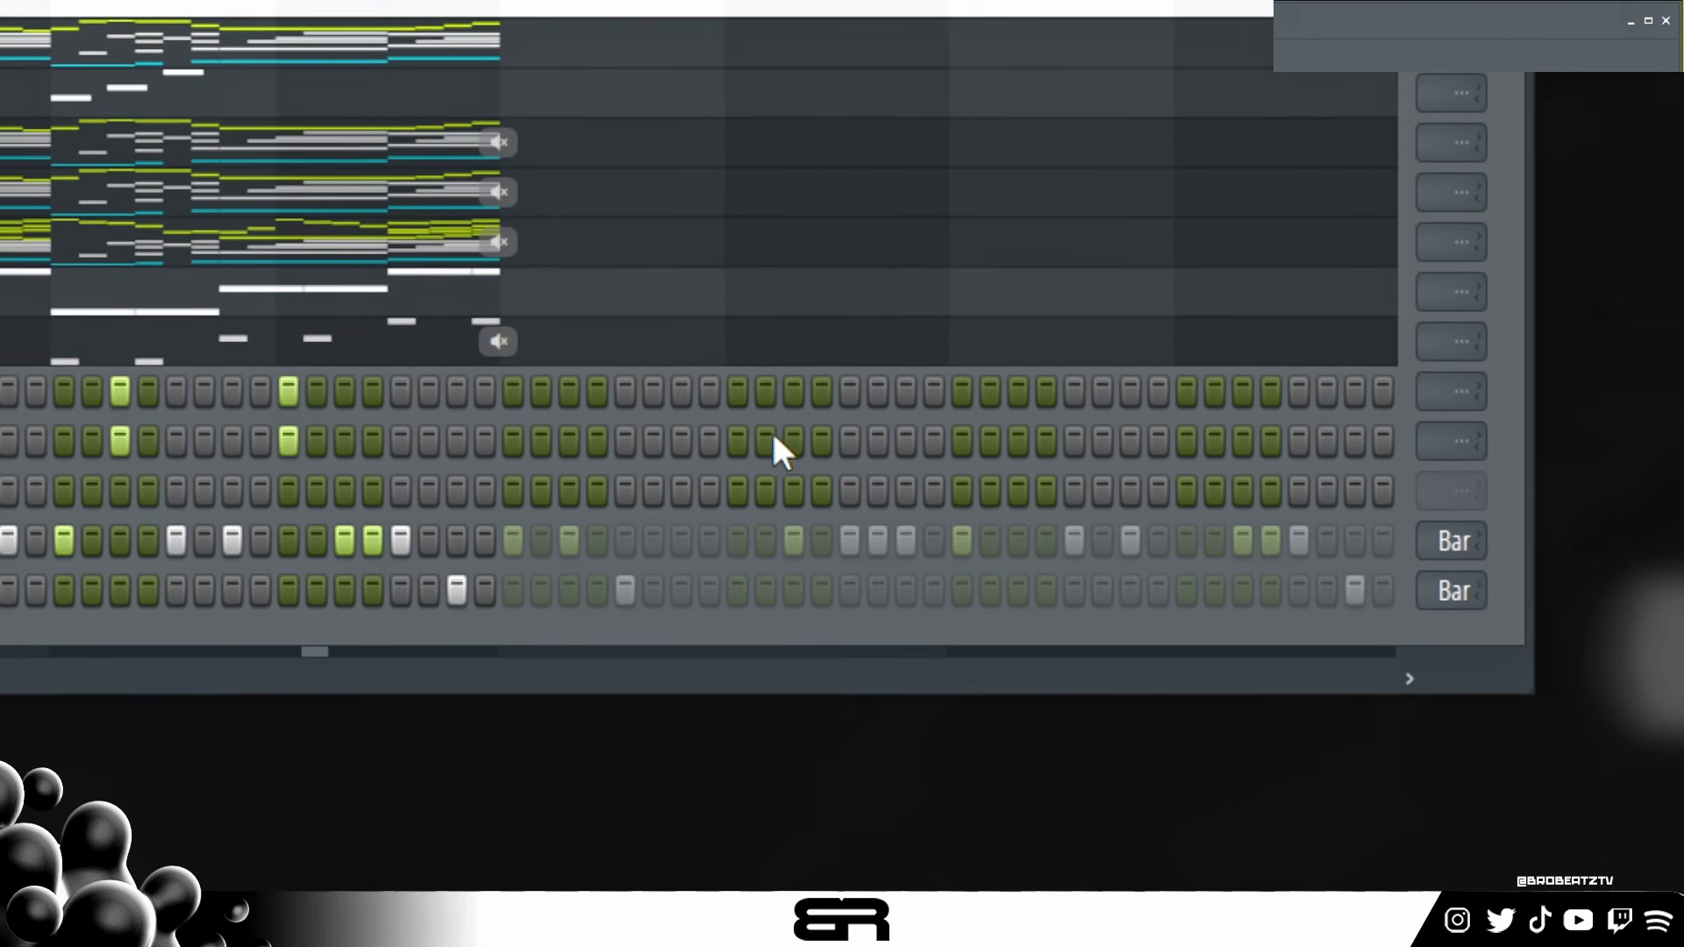
- Place CLAP 1 and CLAP 2 hits on step 41 and play the pattern
key("space")
key("space")
double_click(738, 452)
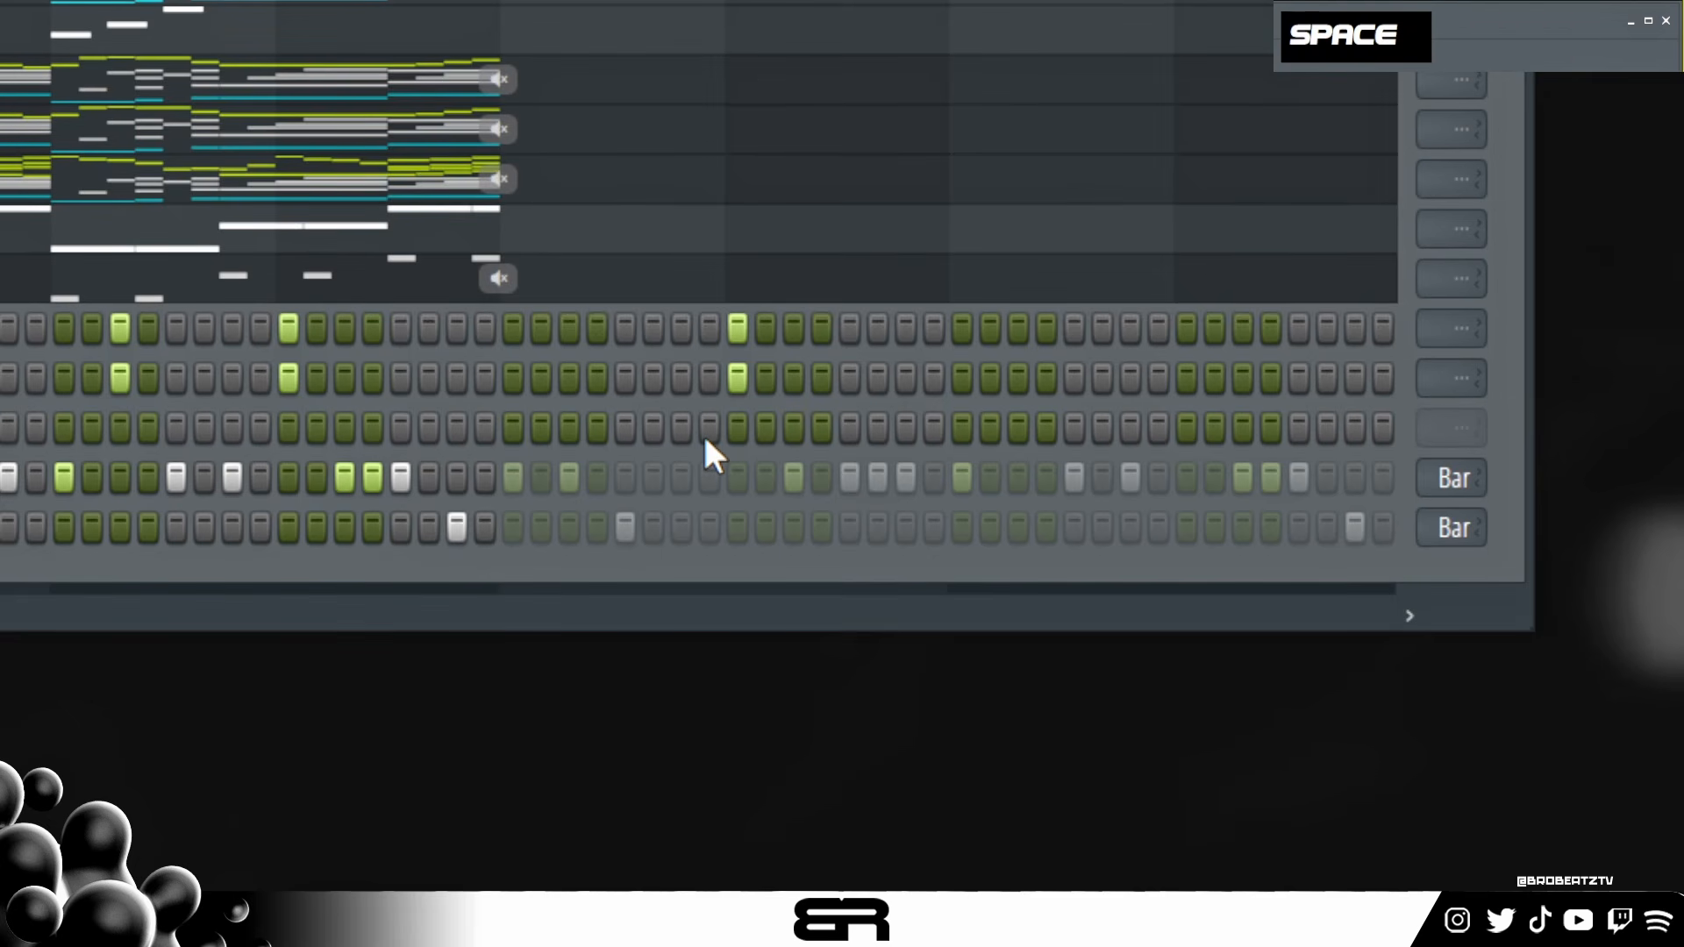
key("space")
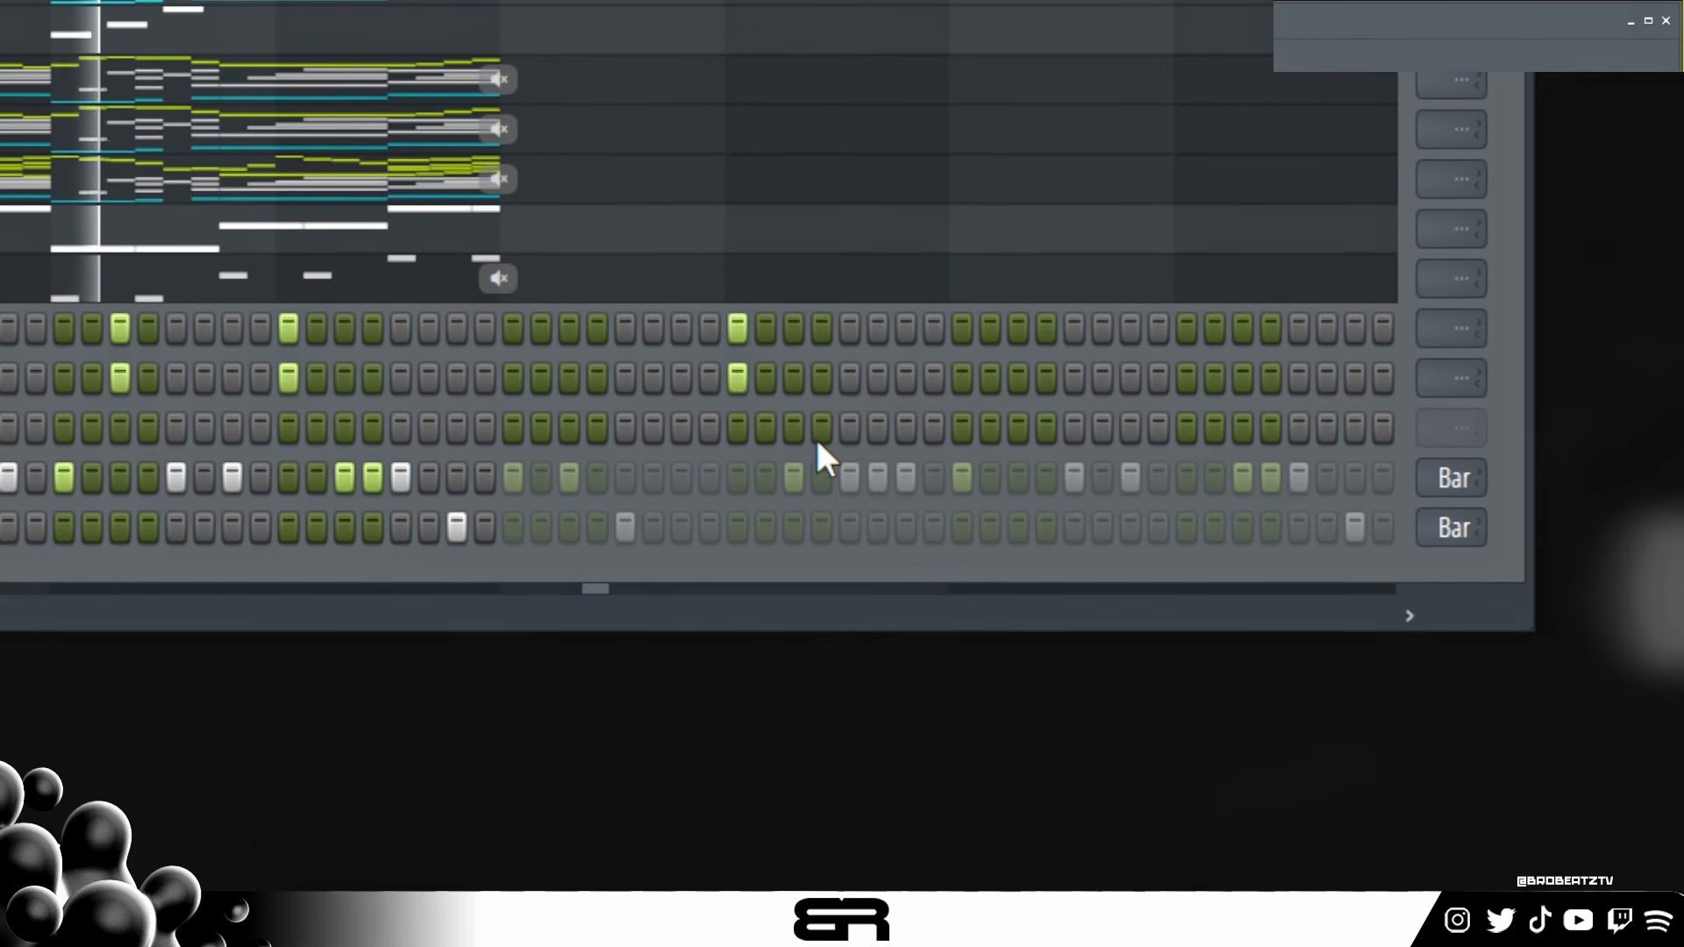
key("space")
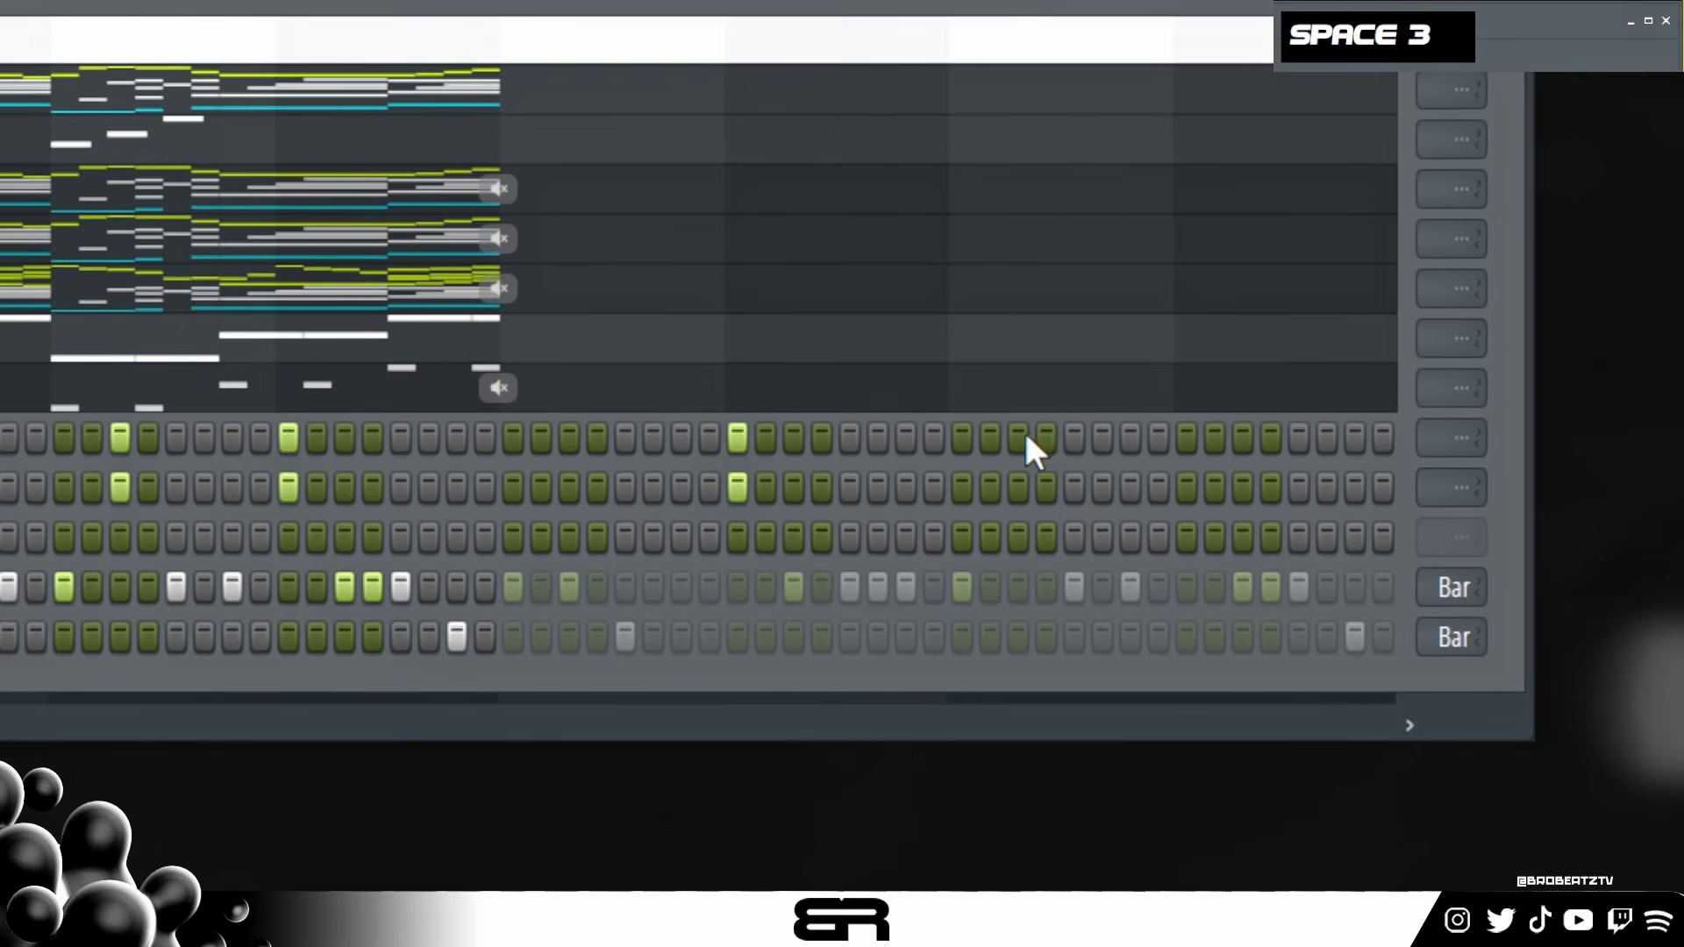
- Add CLAP 1 and CLAP 2 hits on step 51 and SNARE hits on steps 52 and 55
double_click(1017, 405)
double_click(1046, 429)
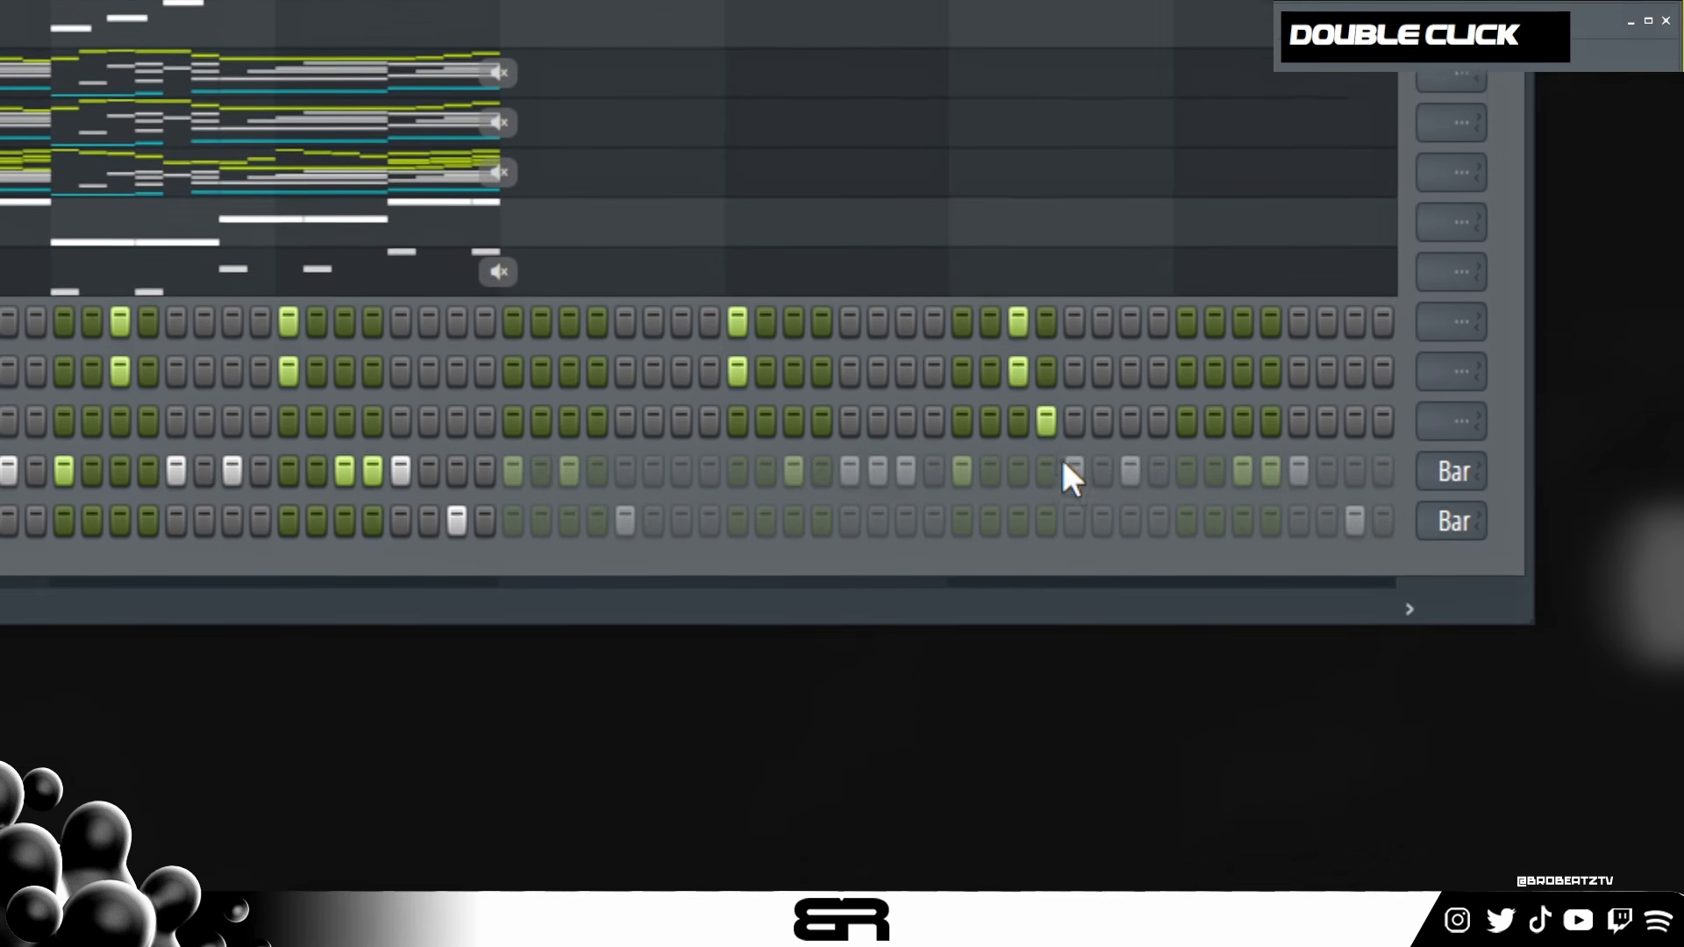
left_click(1131, 417)
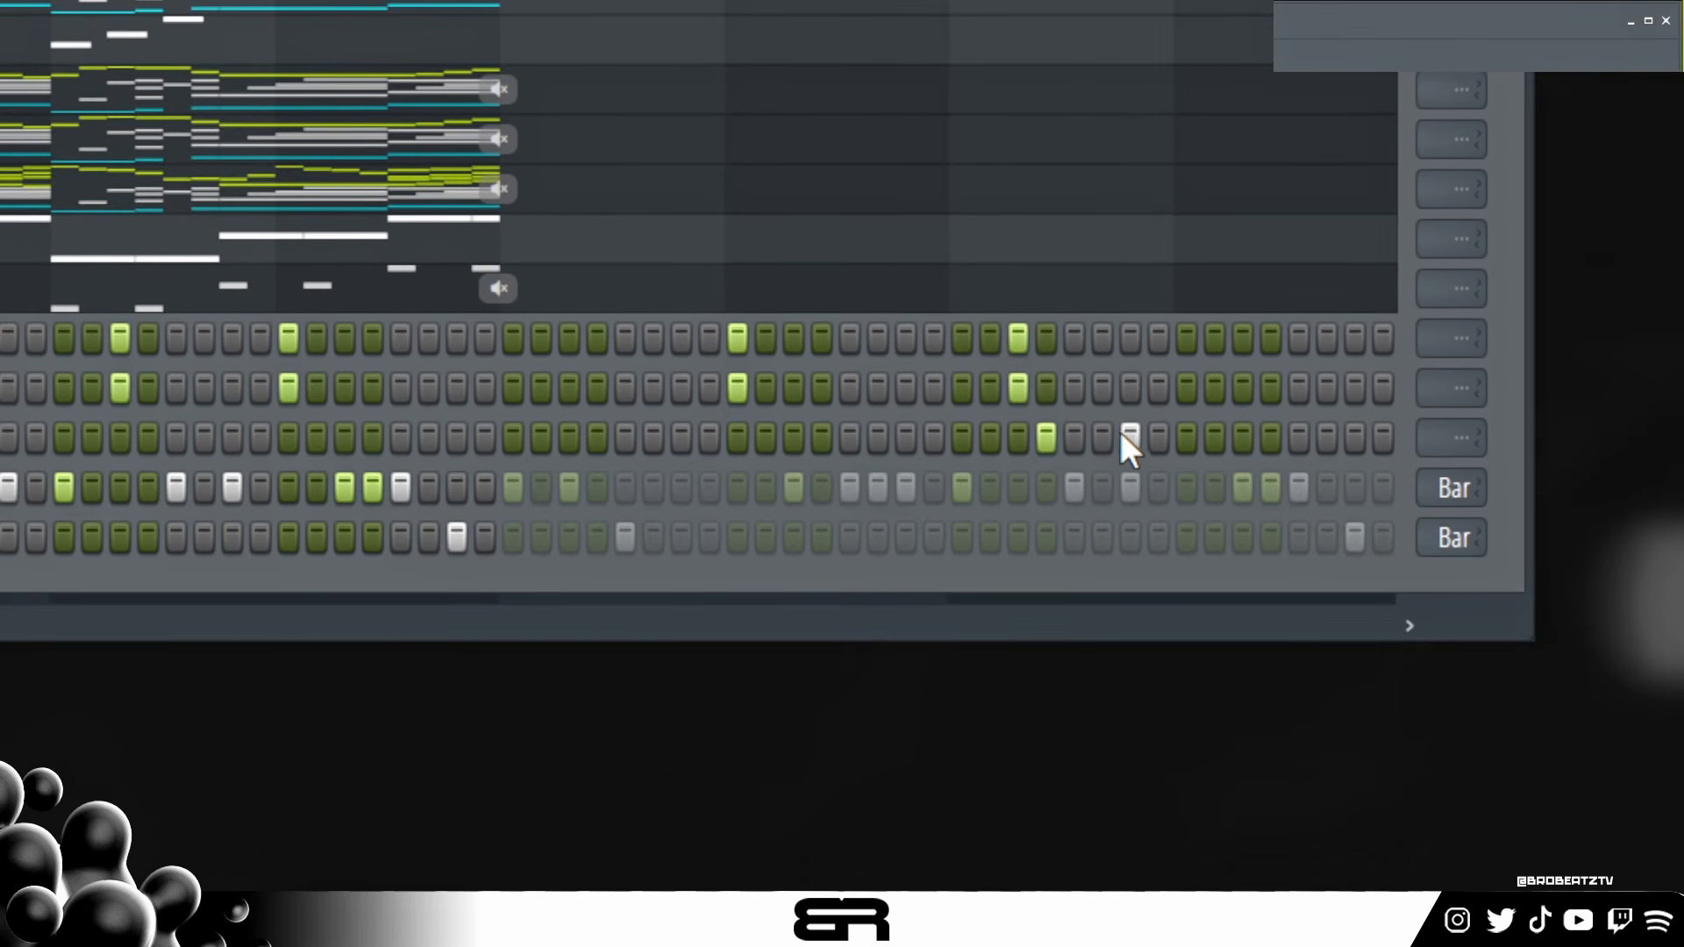
- Add CLAP 1 and CLAP 2 hits on steps 57 and 59 and play the pattern
key("space")
double_click(1187, 412)
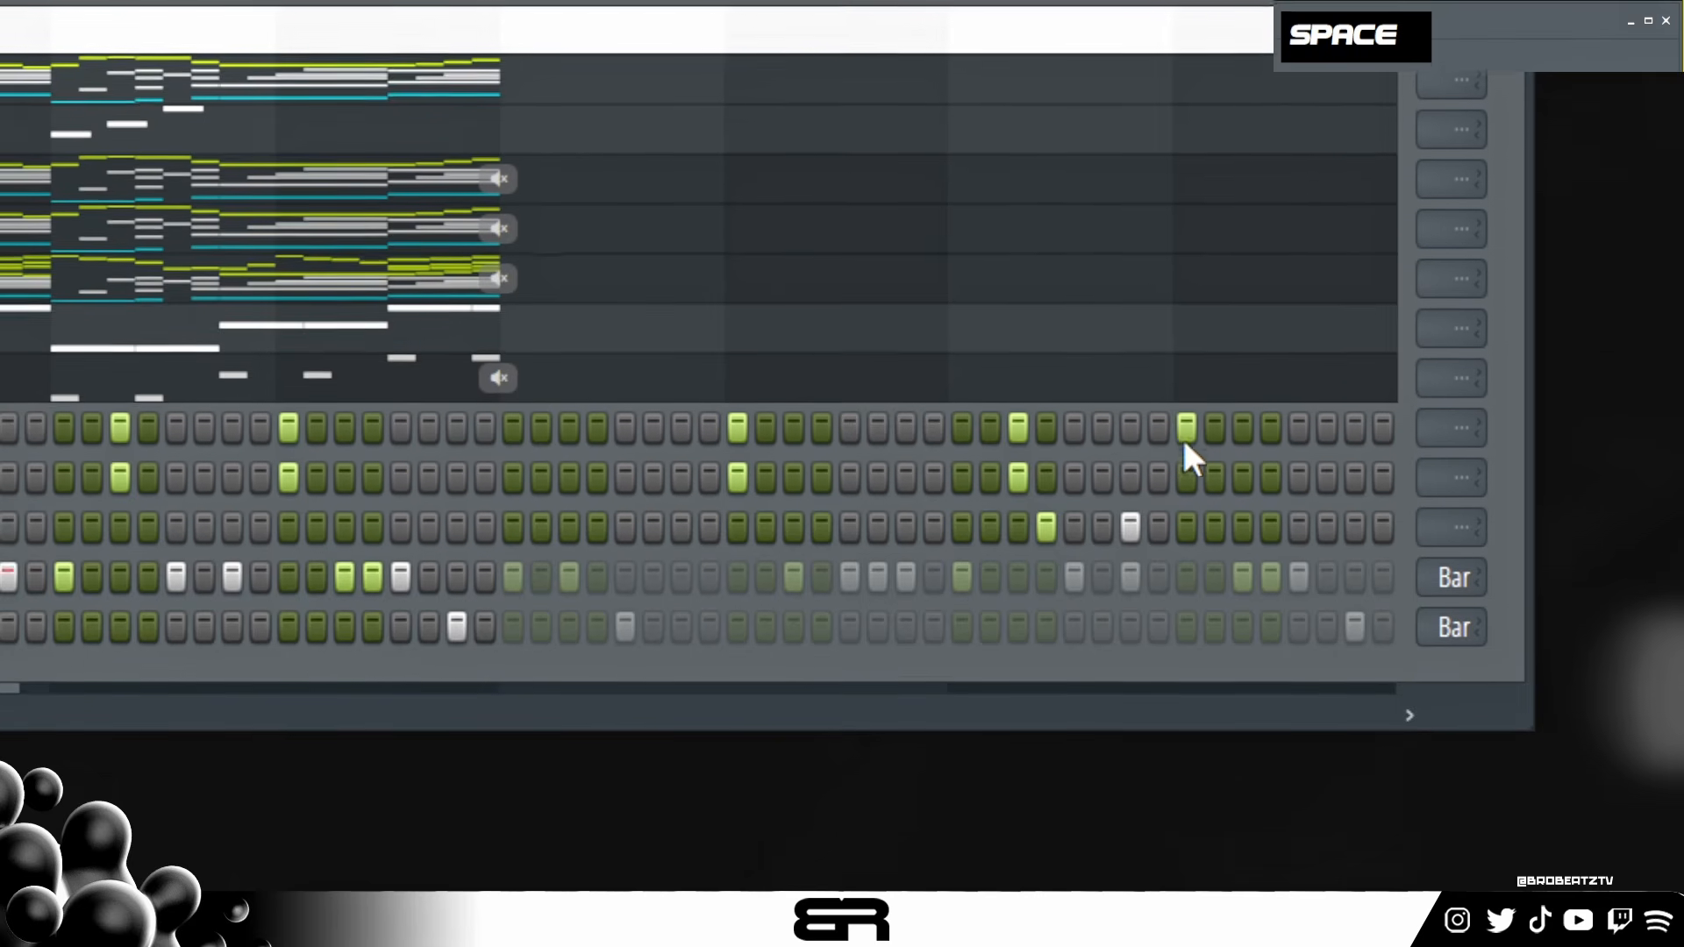
double_click(1243, 421)
key("space")
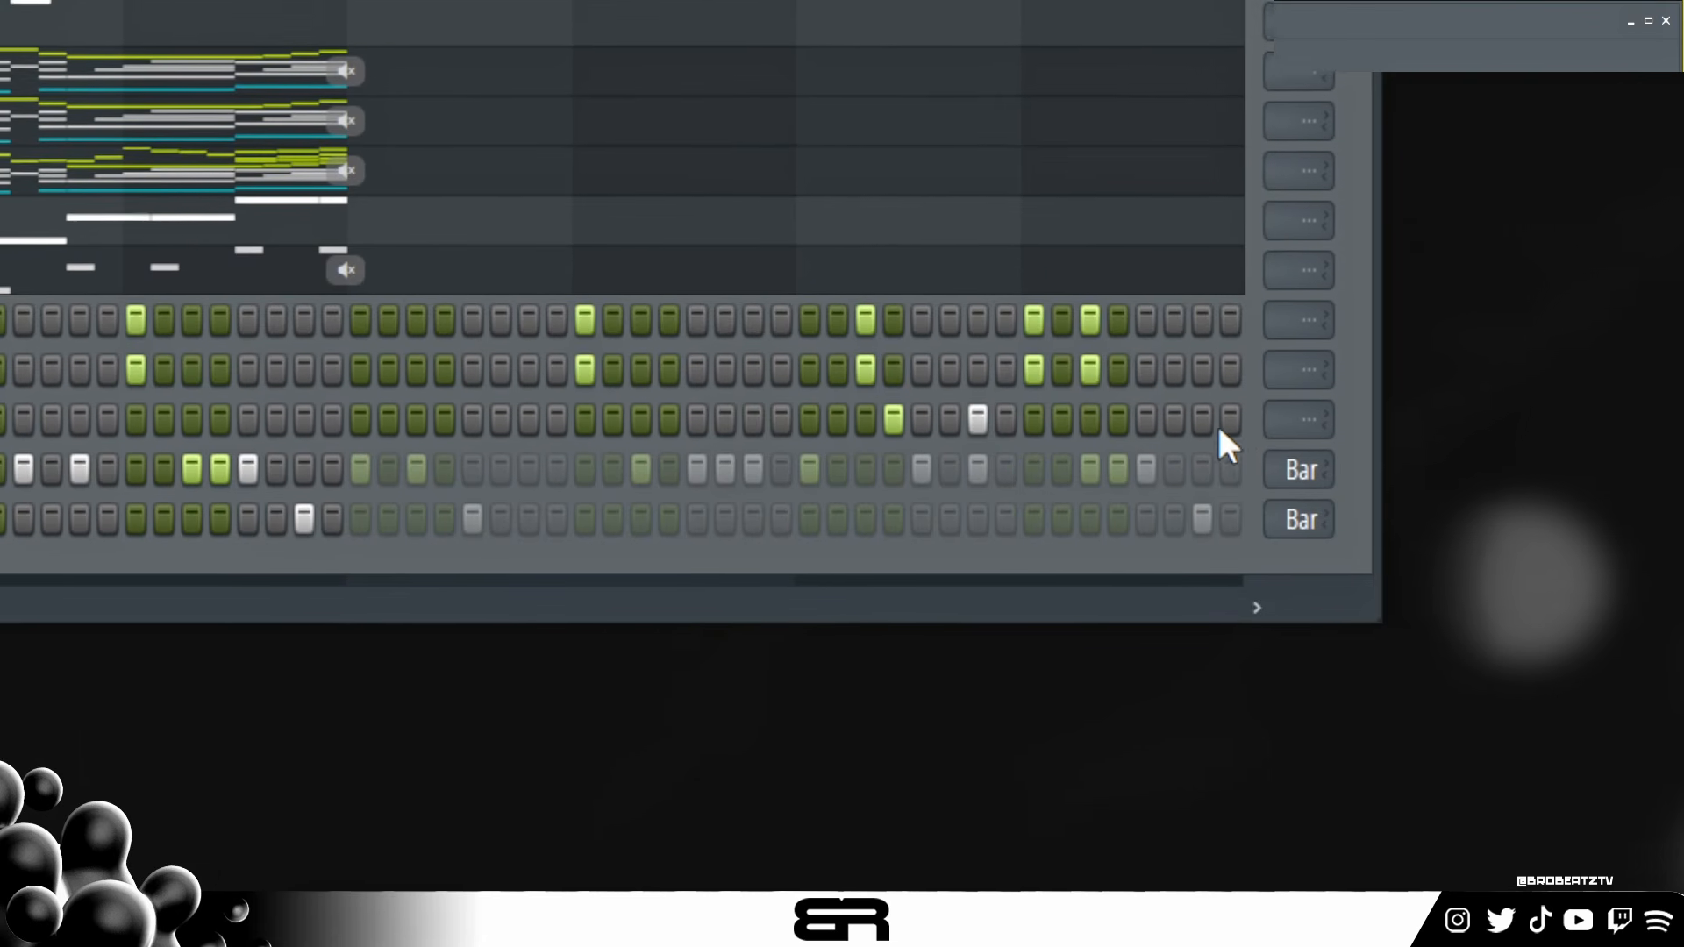
- Add a SNARE hit on step 61 and CLAP 1 and CLAP 2 hits on step 63, and replay the pattern
left_click(1145, 419)
left_click(1202, 320)
left_click(1173, 456)
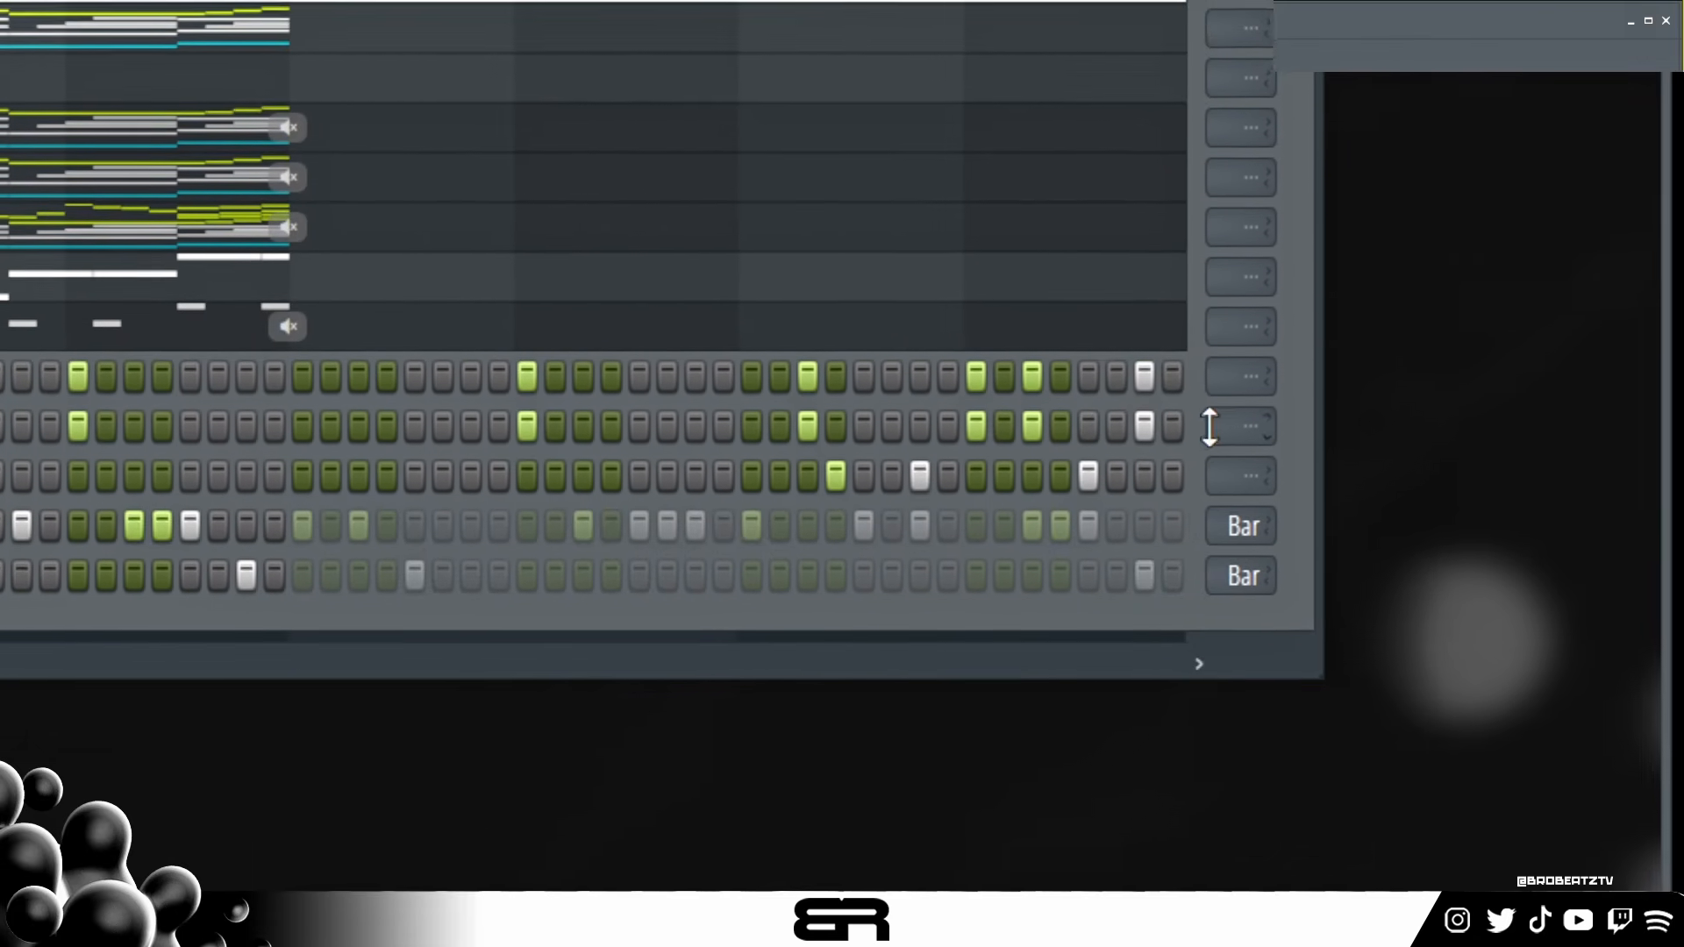
scroll(1550, 390, "down", 3)
scroll(1206, 469, "down", 2)
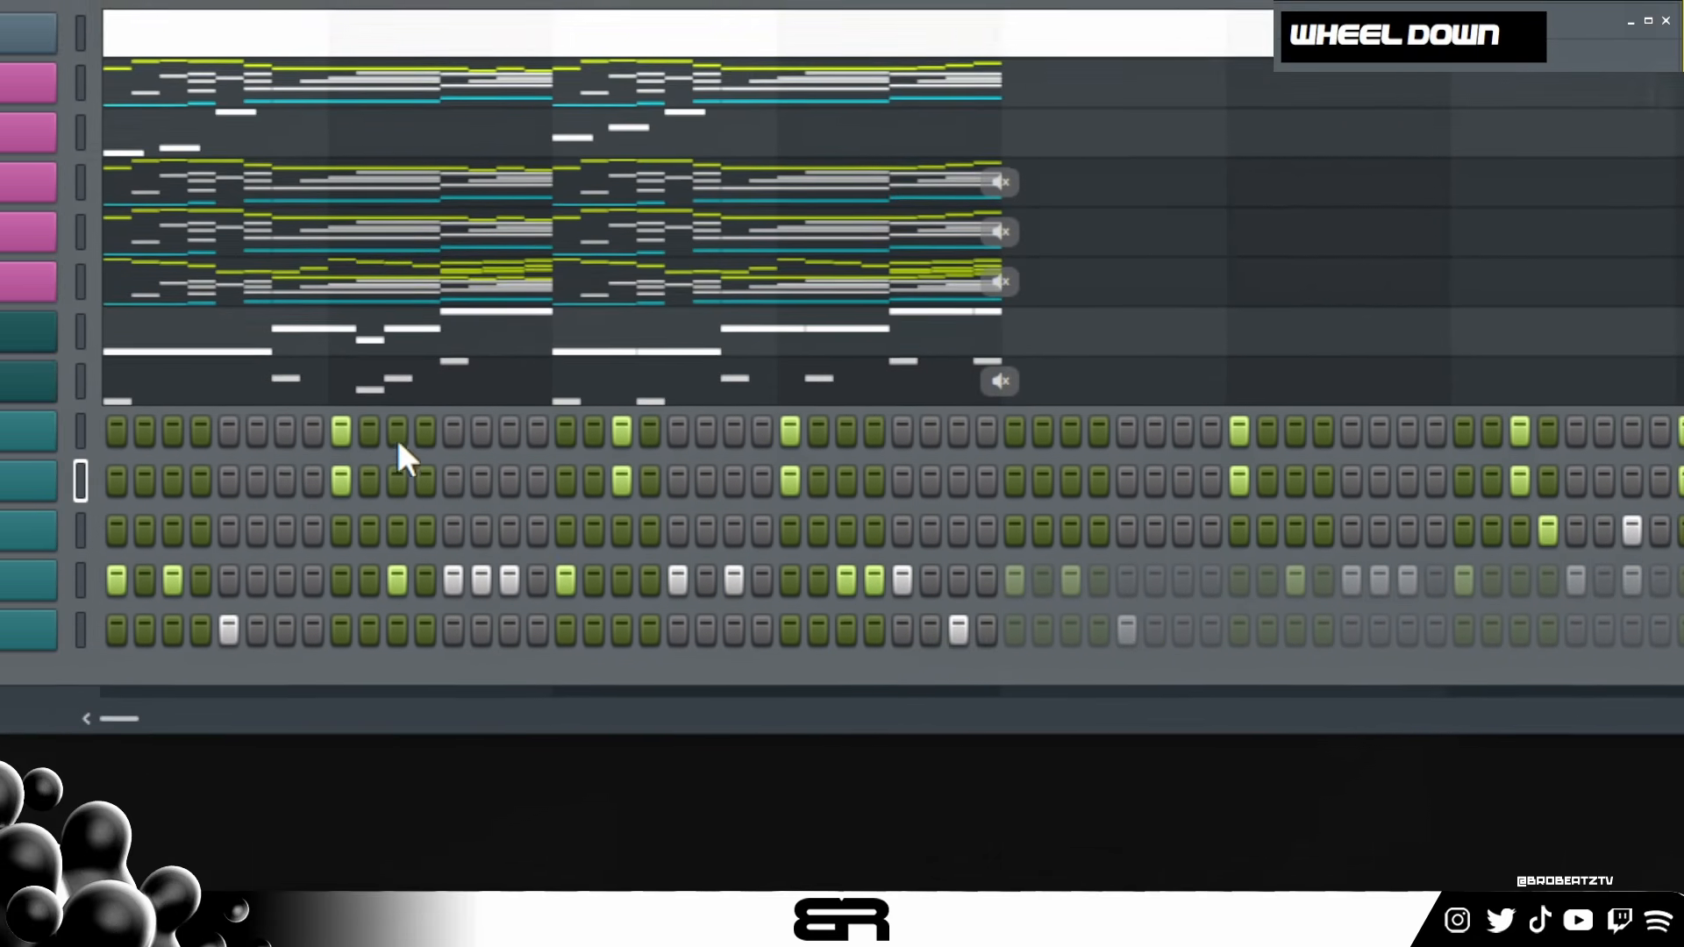
key("space")
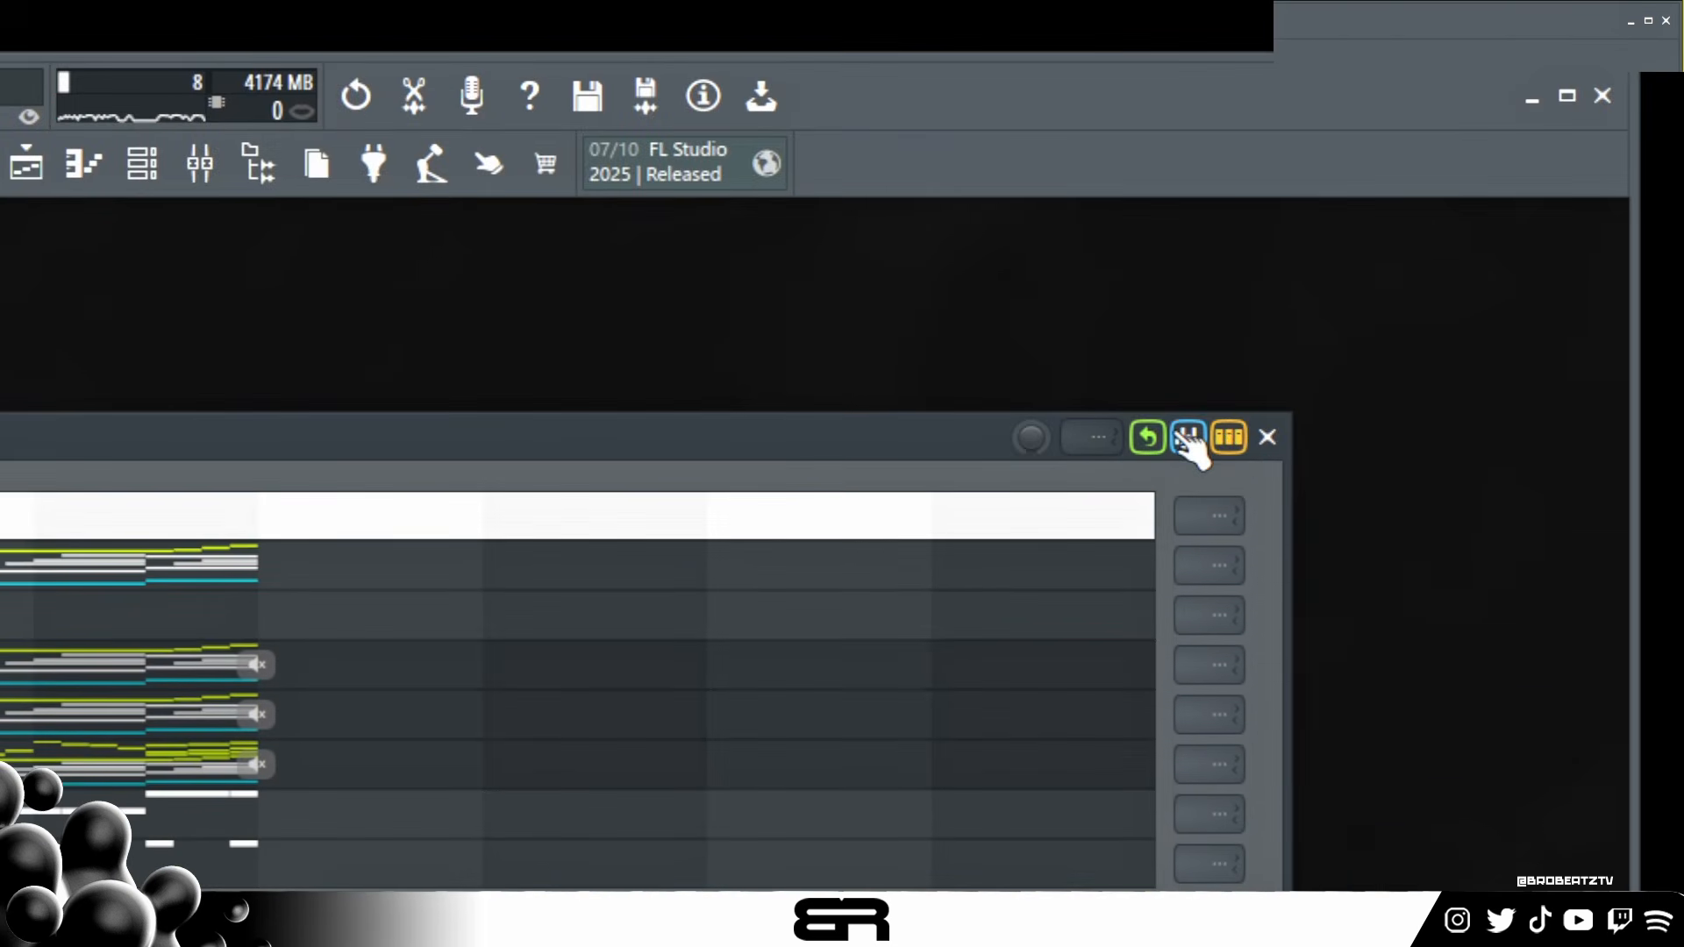
- Show the step graph editor and try halving the velocity of the SNARE hit on step 51
left_click(1316, 44)
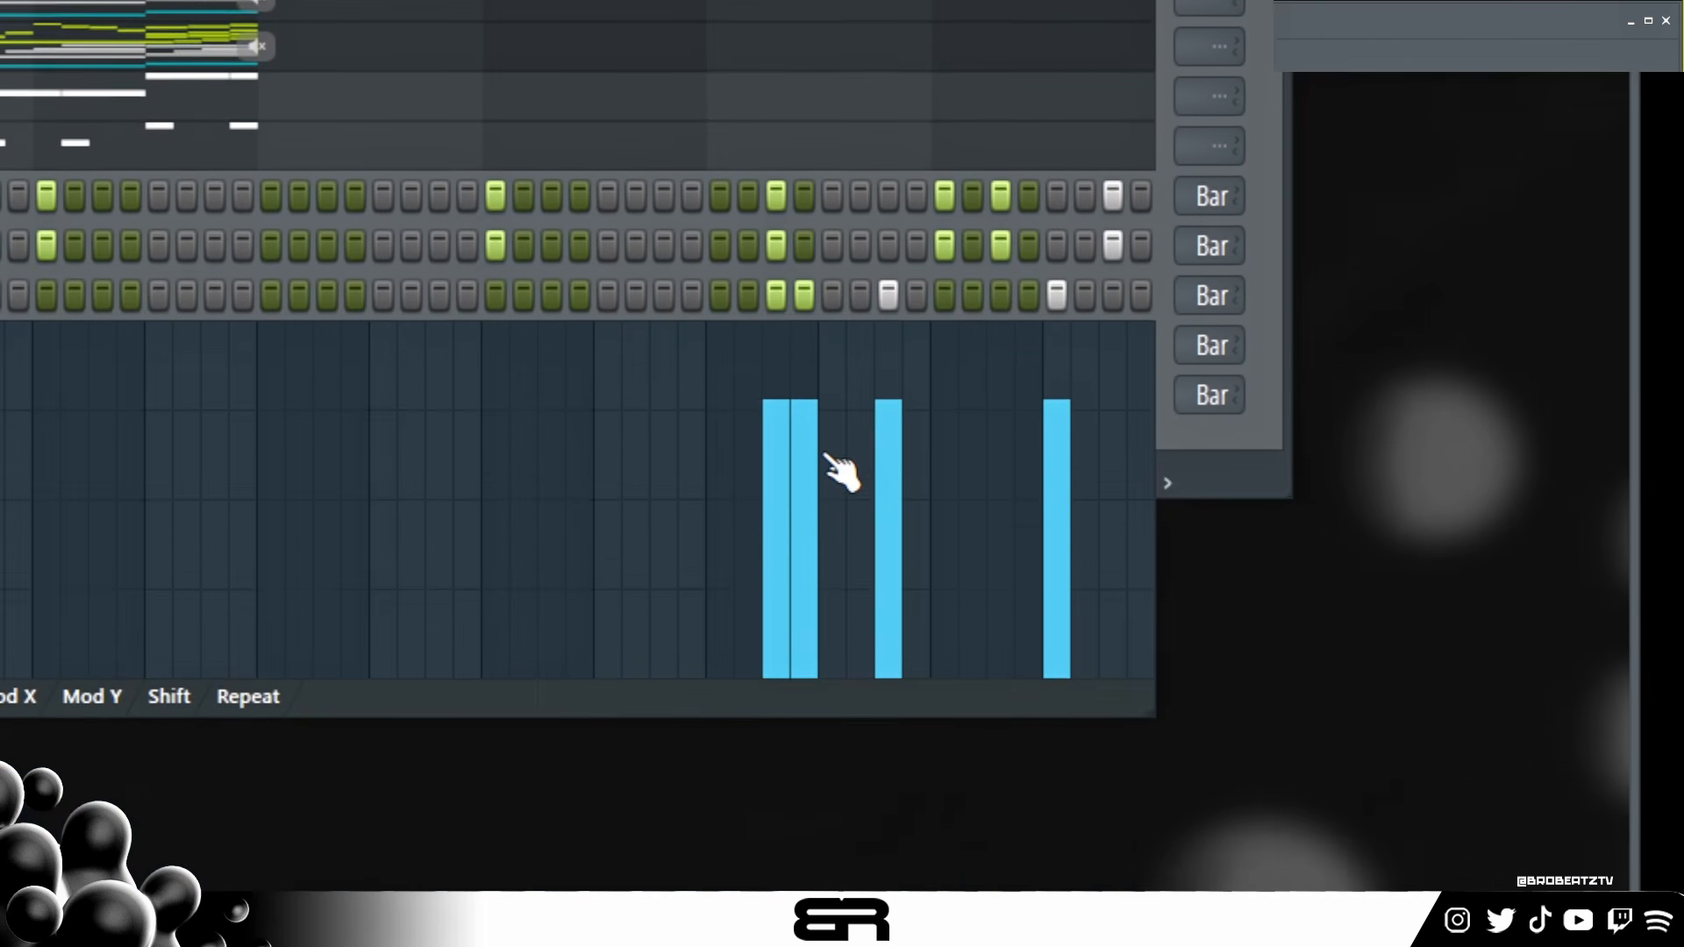
left_click_drag(770, 837, 746, 867)
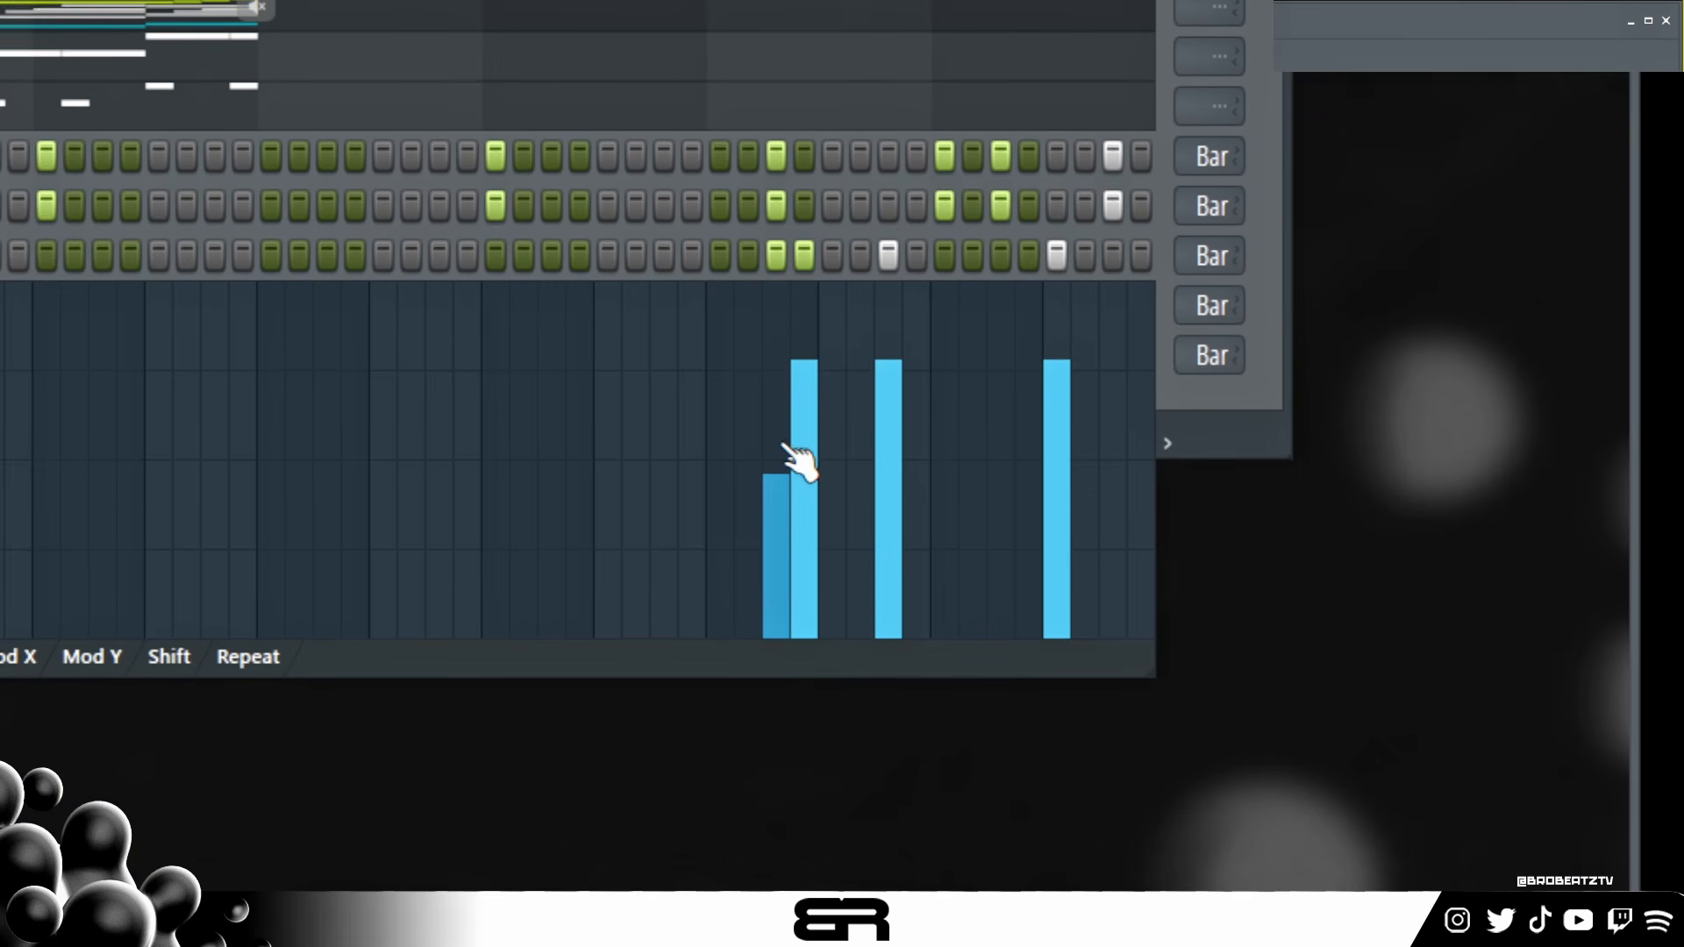
left_click(765, 464)
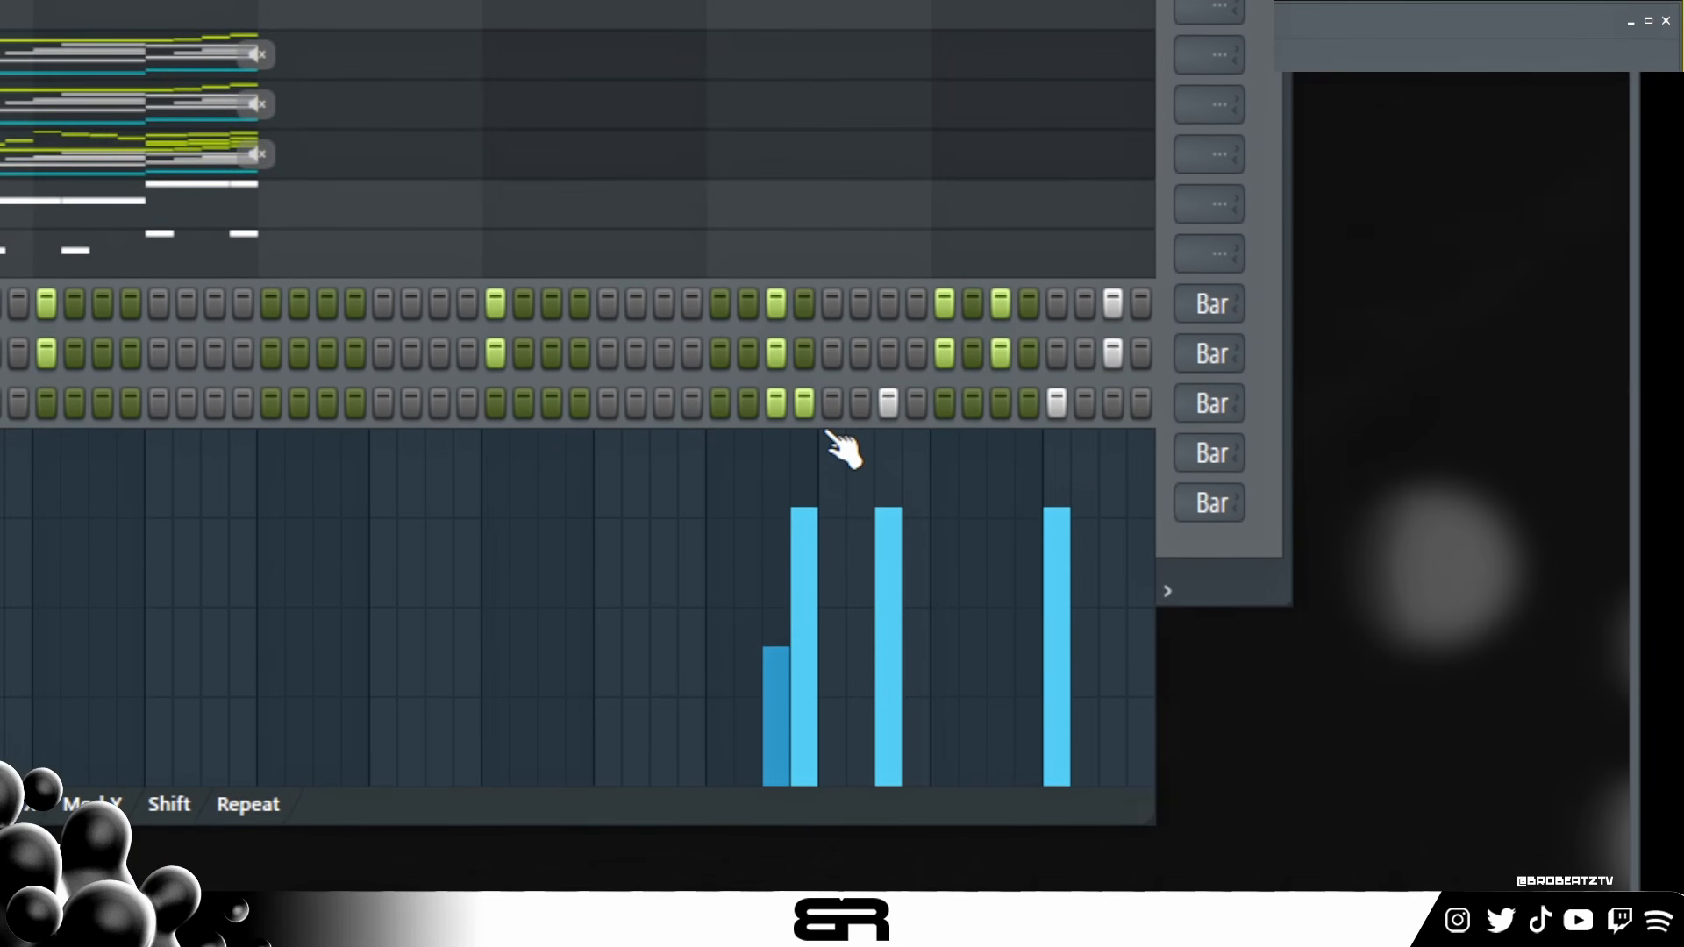
- Try a lower-velocity SNARE hit on step 53 in place of the one on step 51, and remove it after playback
left_click(833, 367)
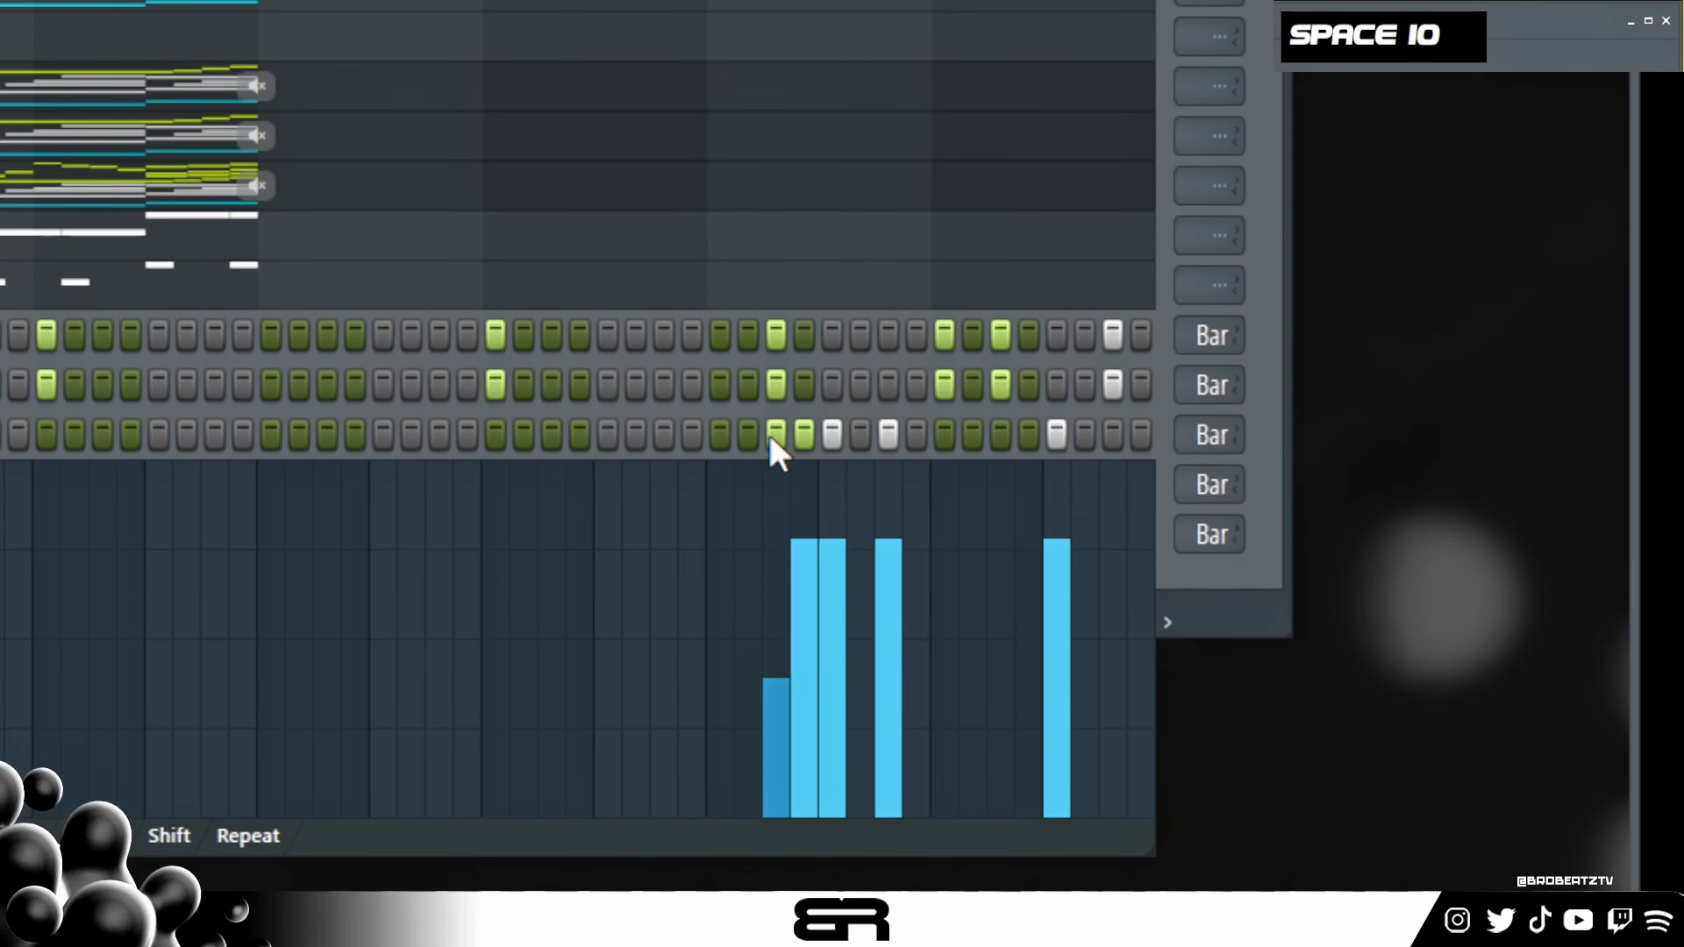
right_click(770, 434)
left_click(804, 621)
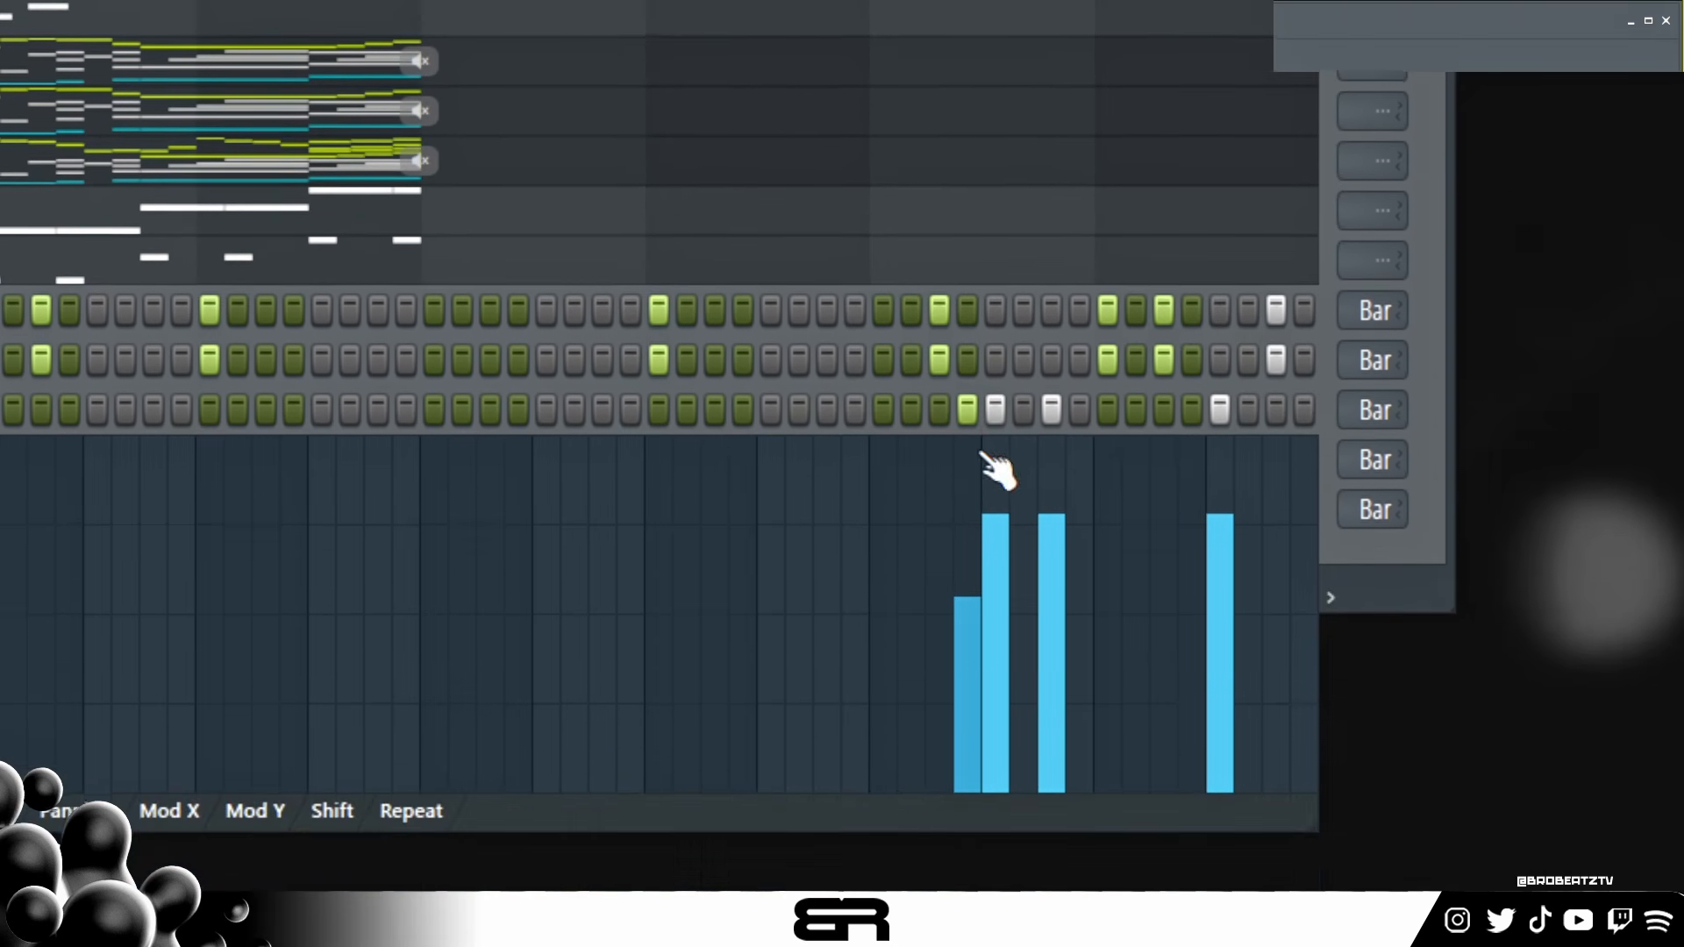
mouse_move(963, 675)
left_mouse_down()
mouse_move(972, 625)
mouse_move(1003, 751)
left_mouse_up()
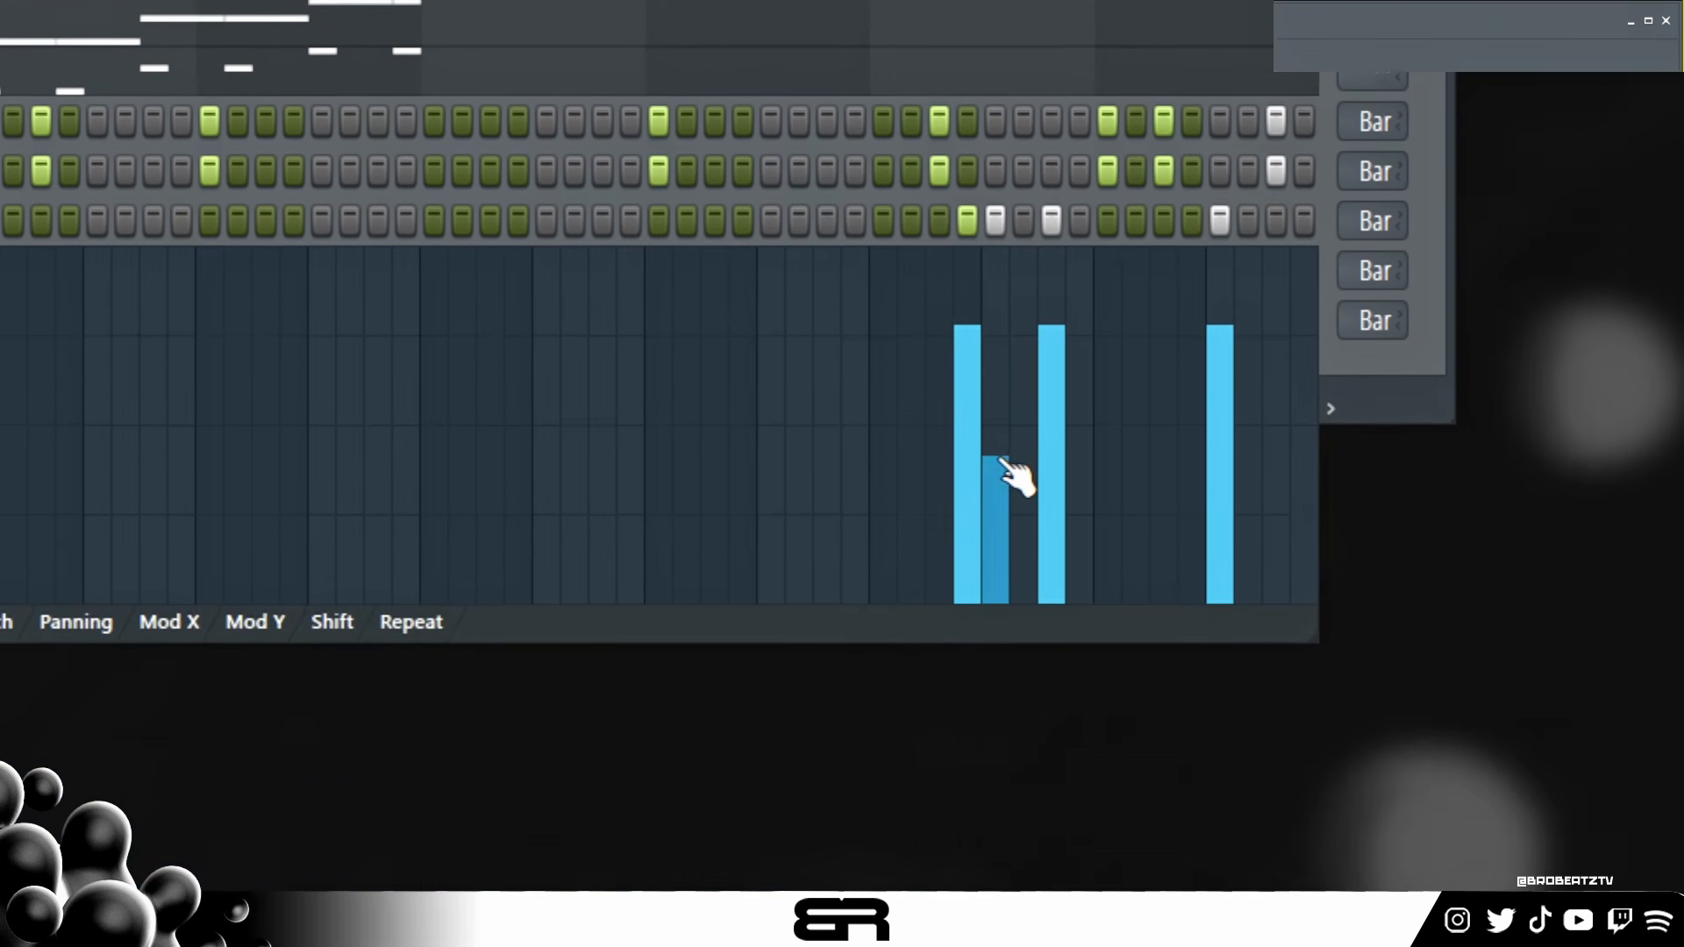
left_click_drag(1002, 458, 1002, 473)
key("space")
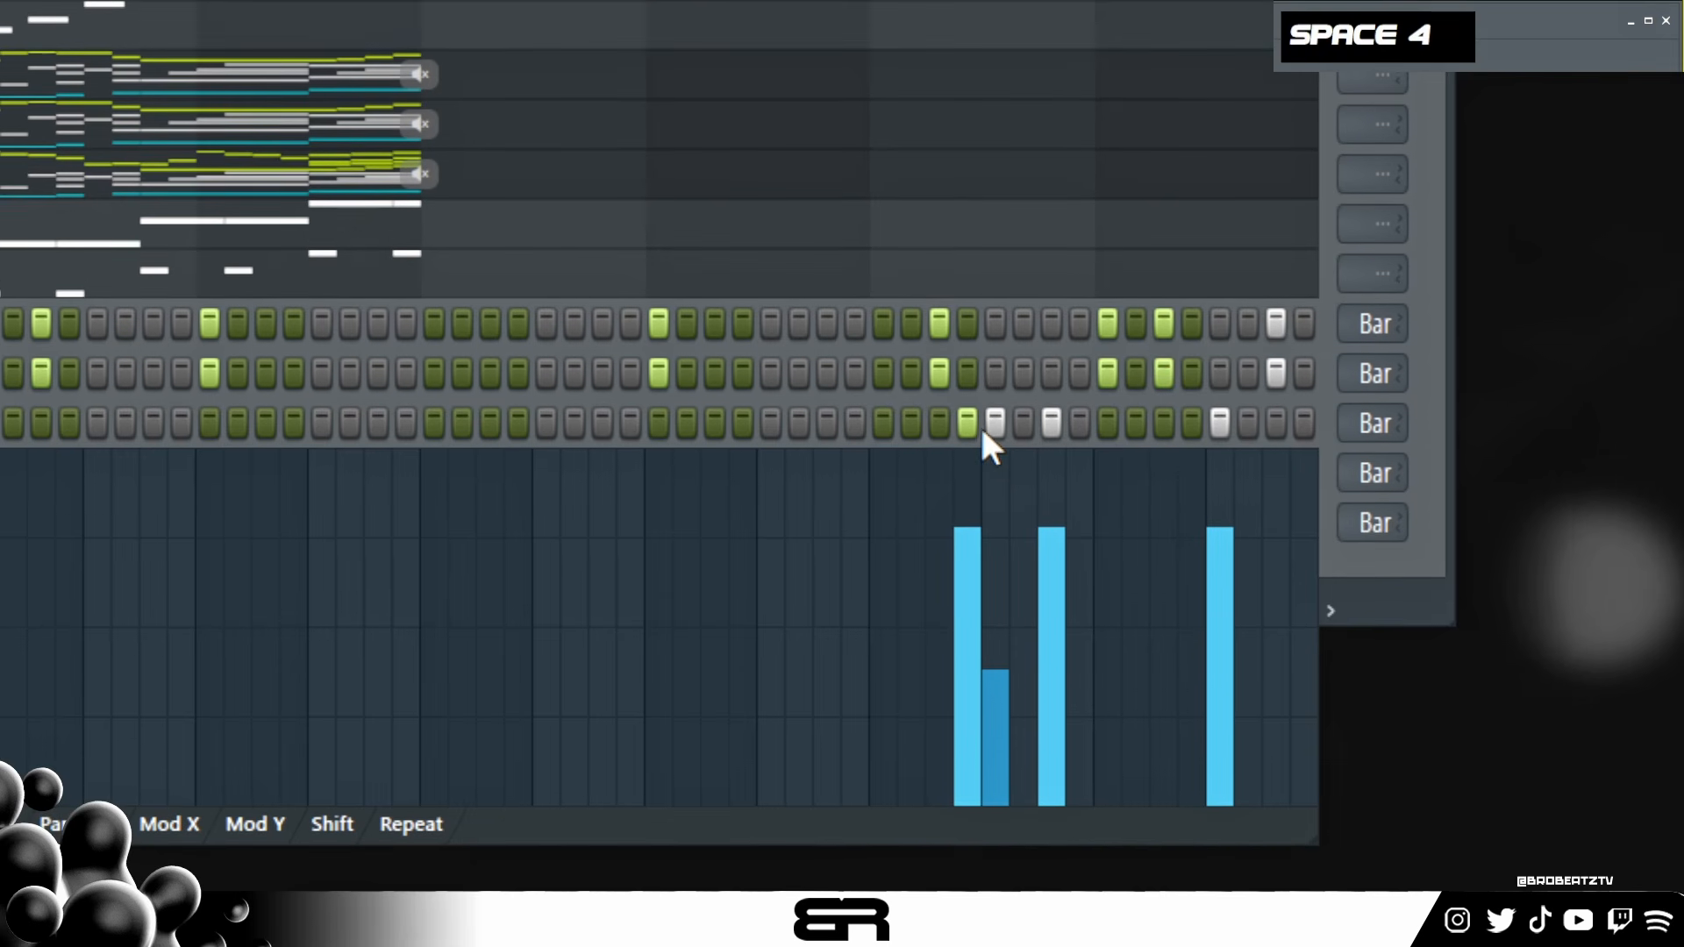
right_click(991, 412)
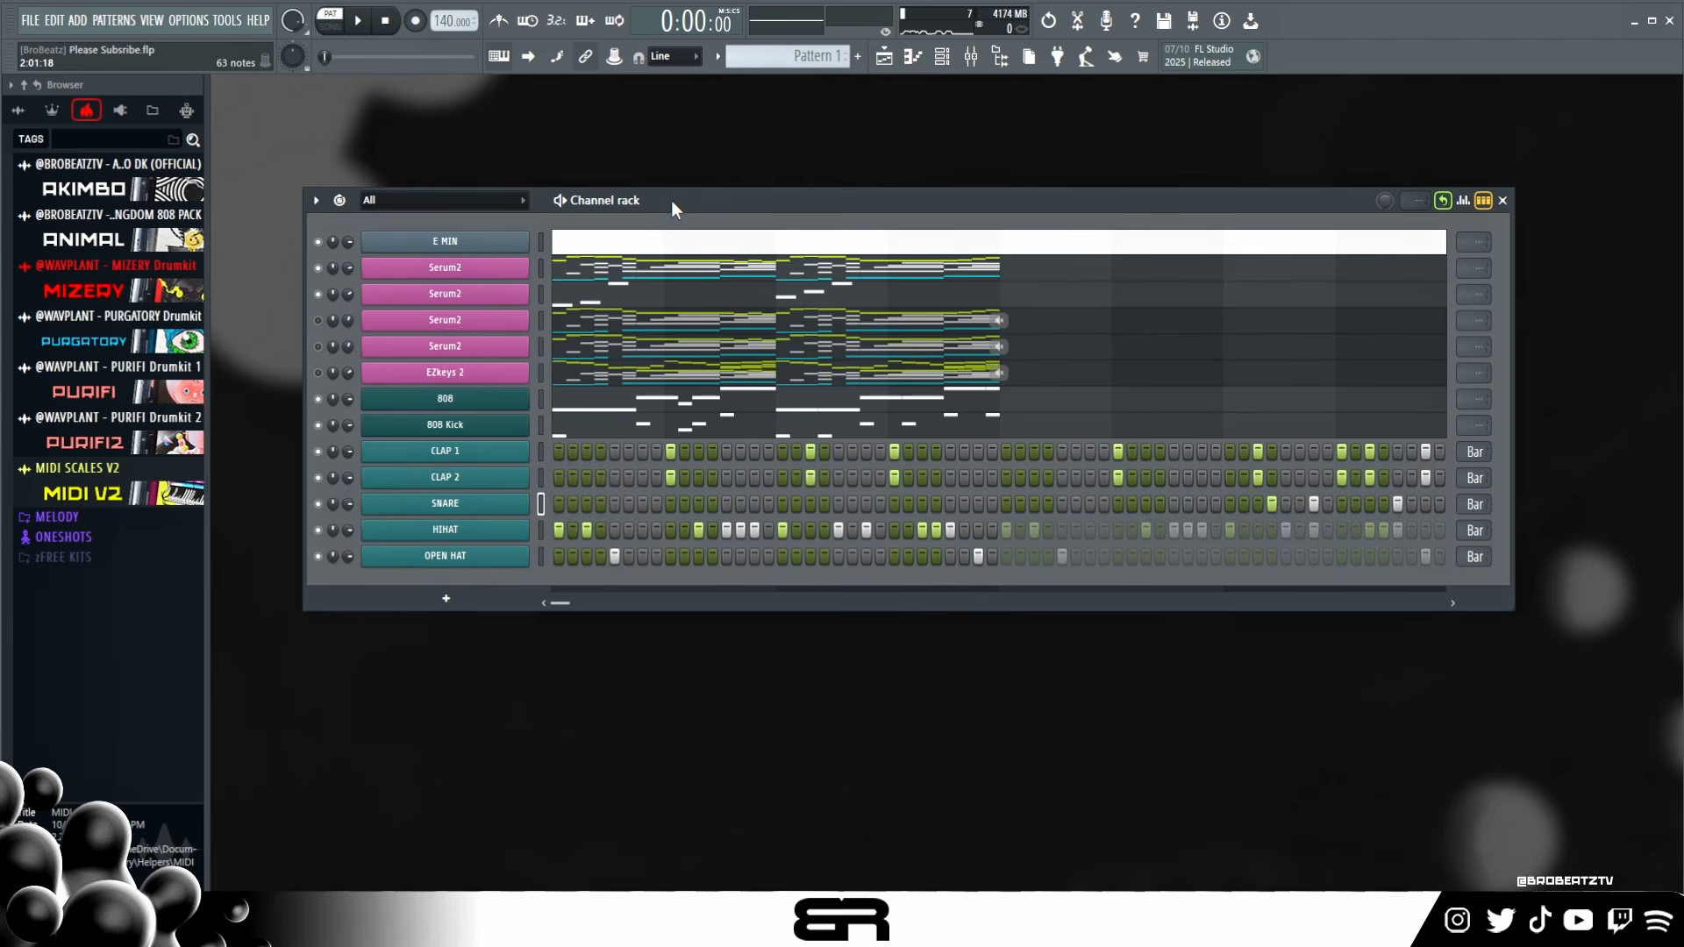
- Check the Serum2 and EZkeys 2 mixer tracks during playback and leave the EZkeys 2 track muted
left_click_drag(670, 200, 706, 180)
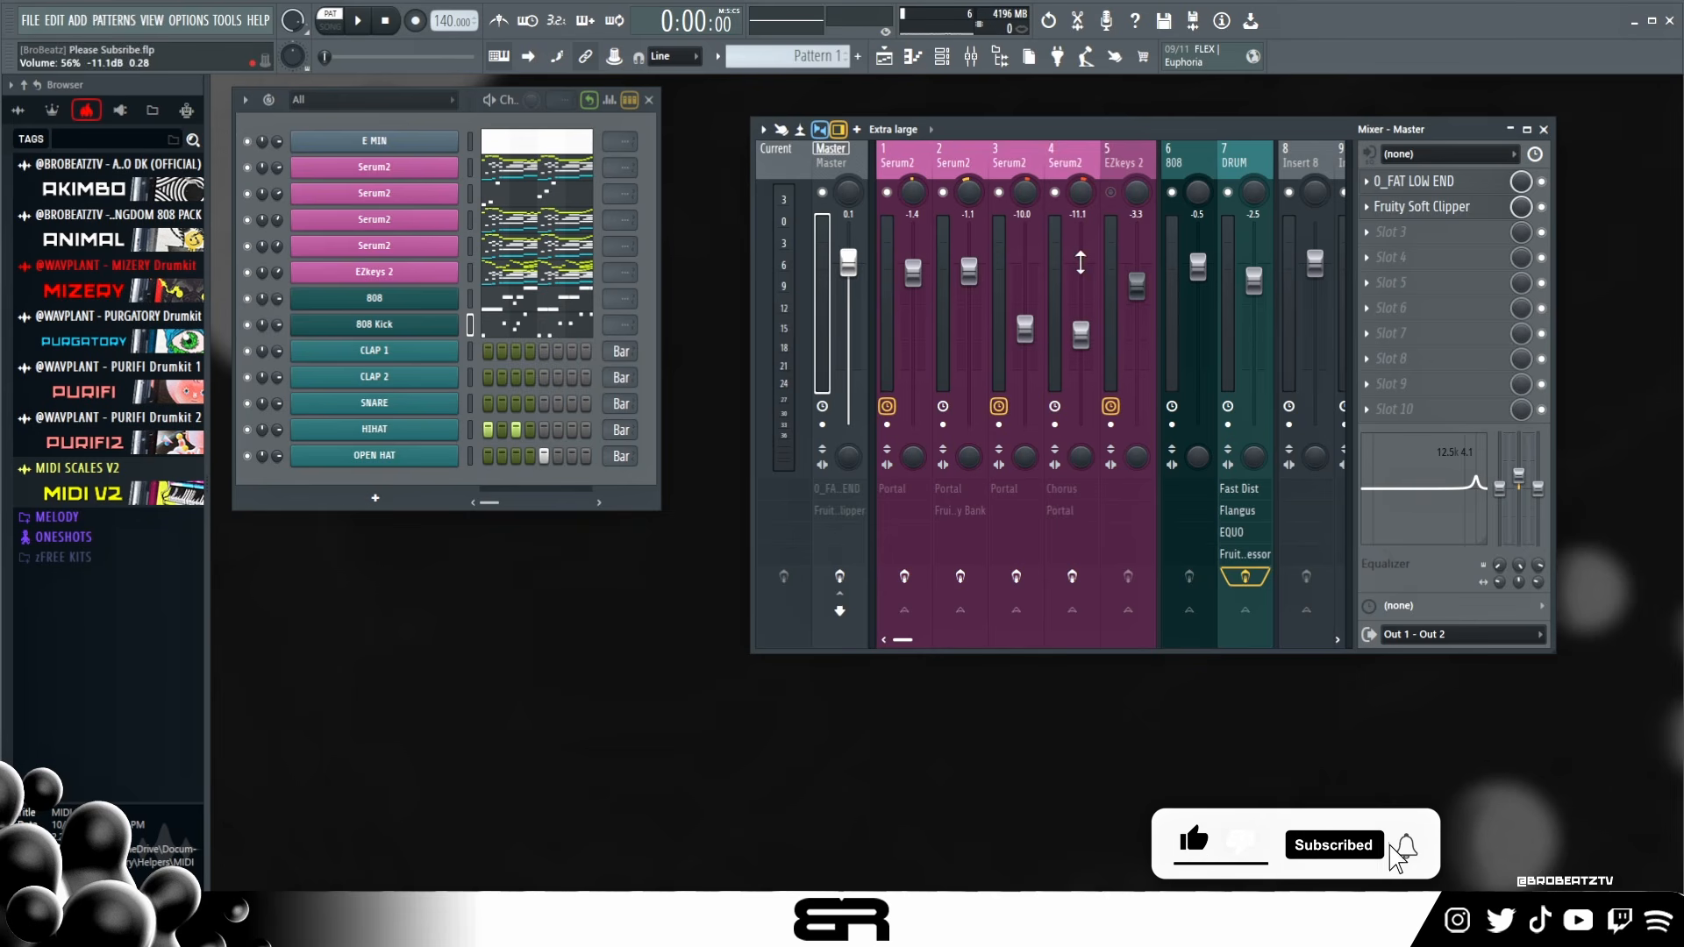
left_click(912, 167)
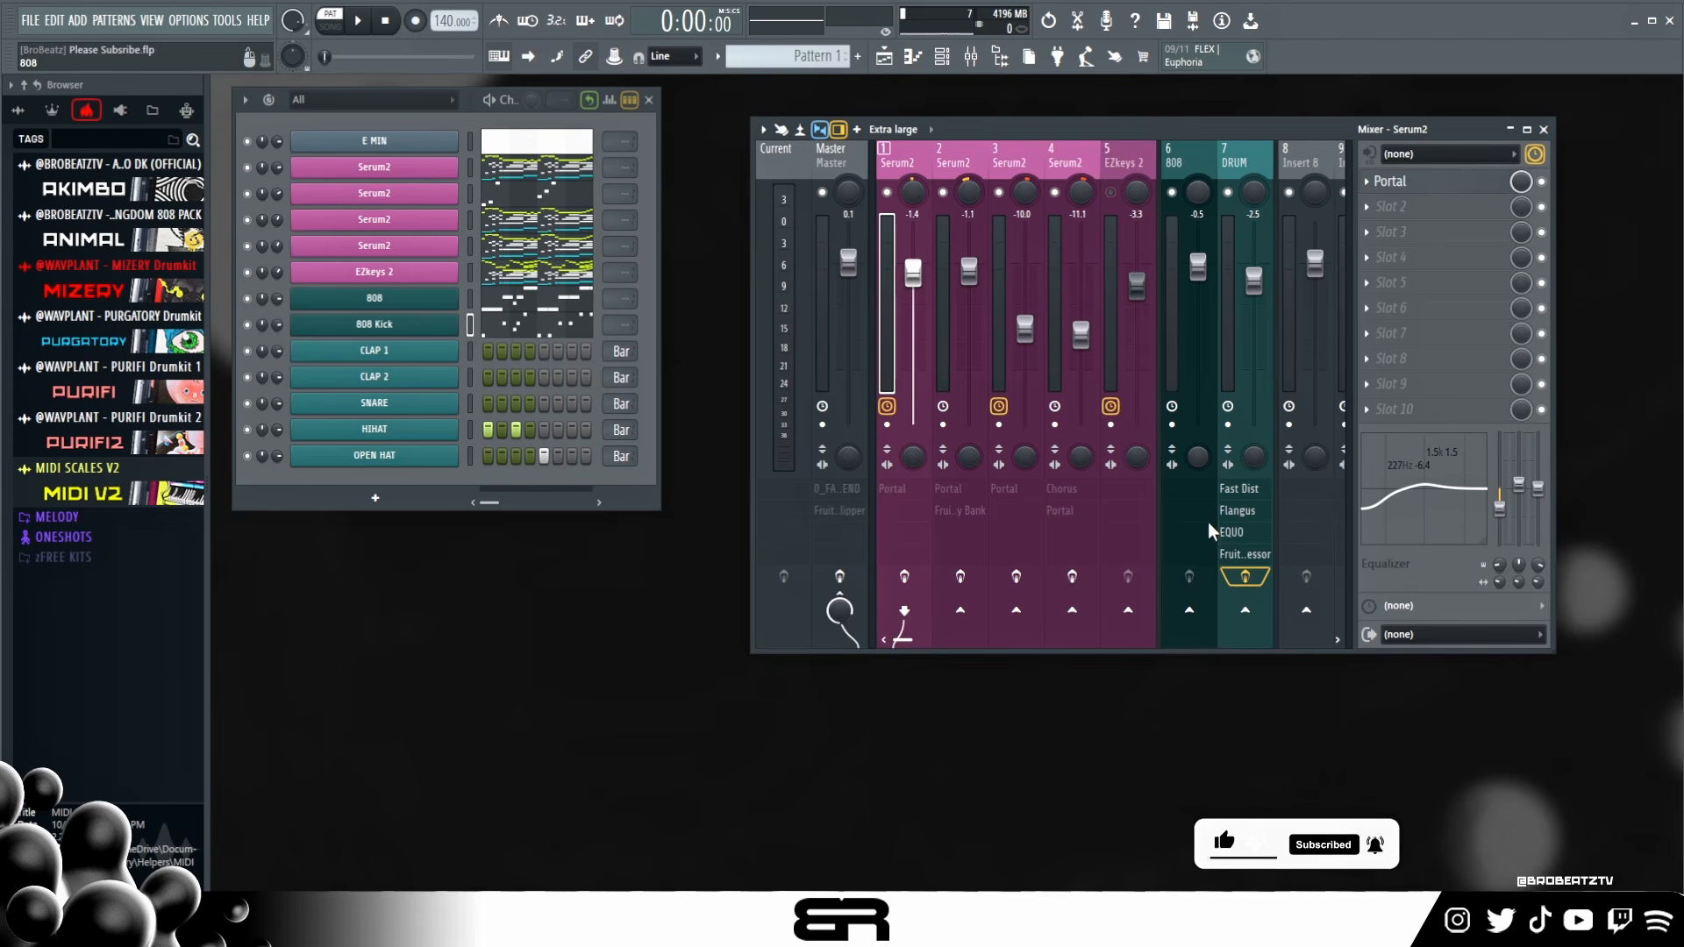
left_click(1127, 165)
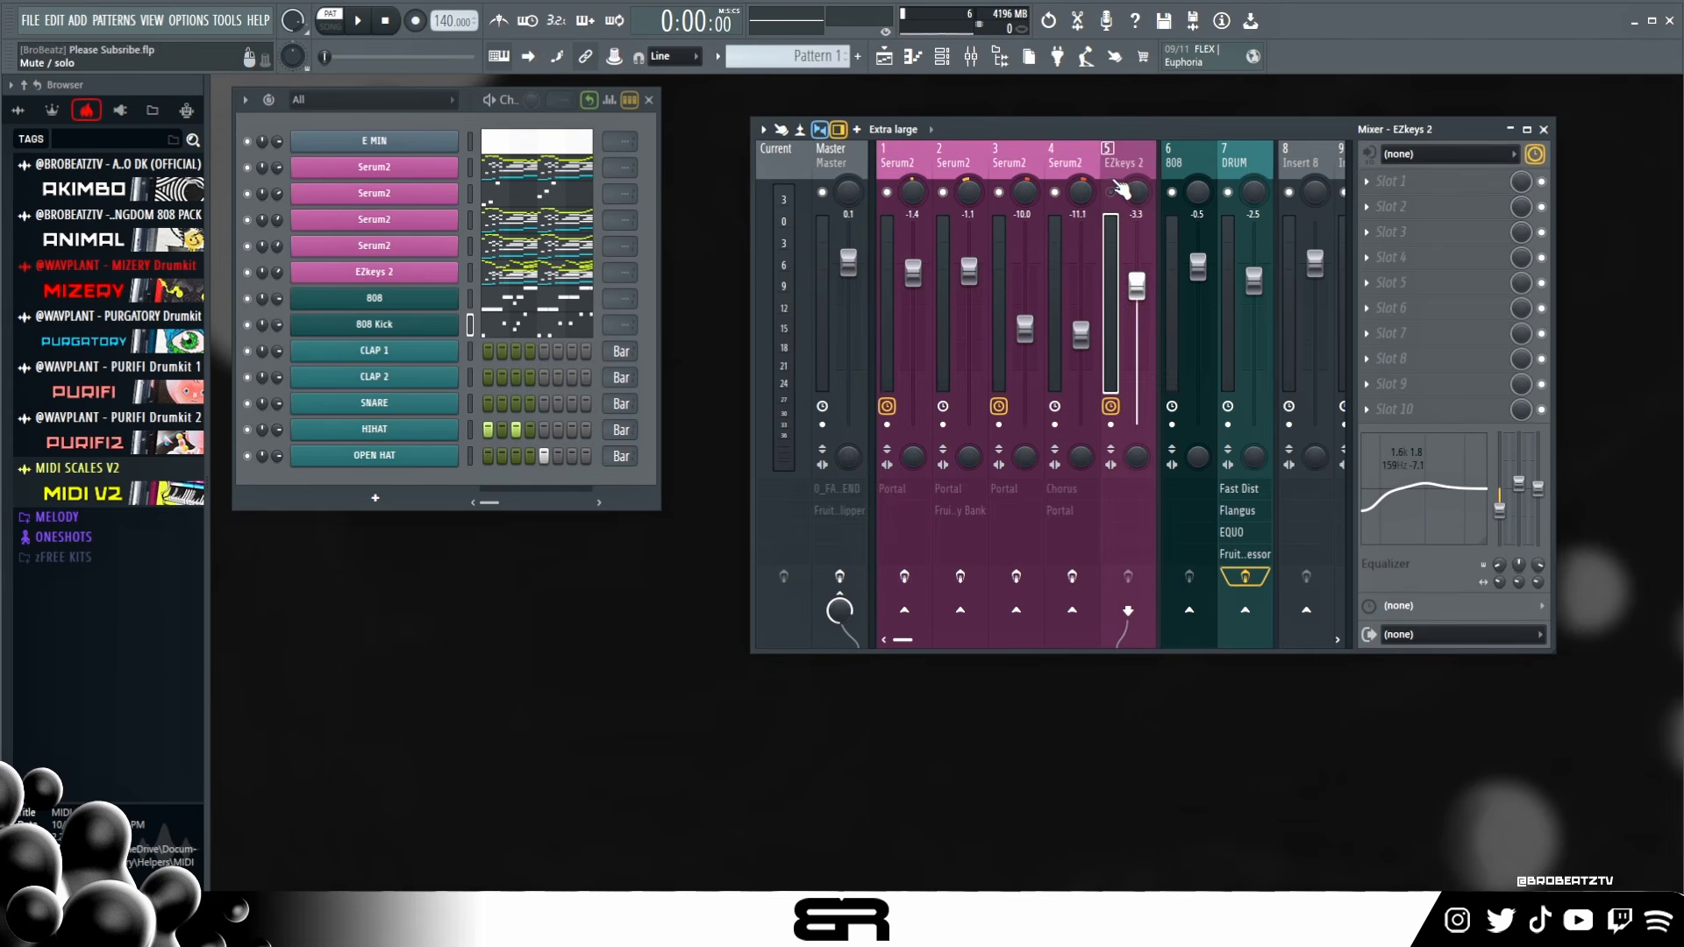
key("space")
key("space")
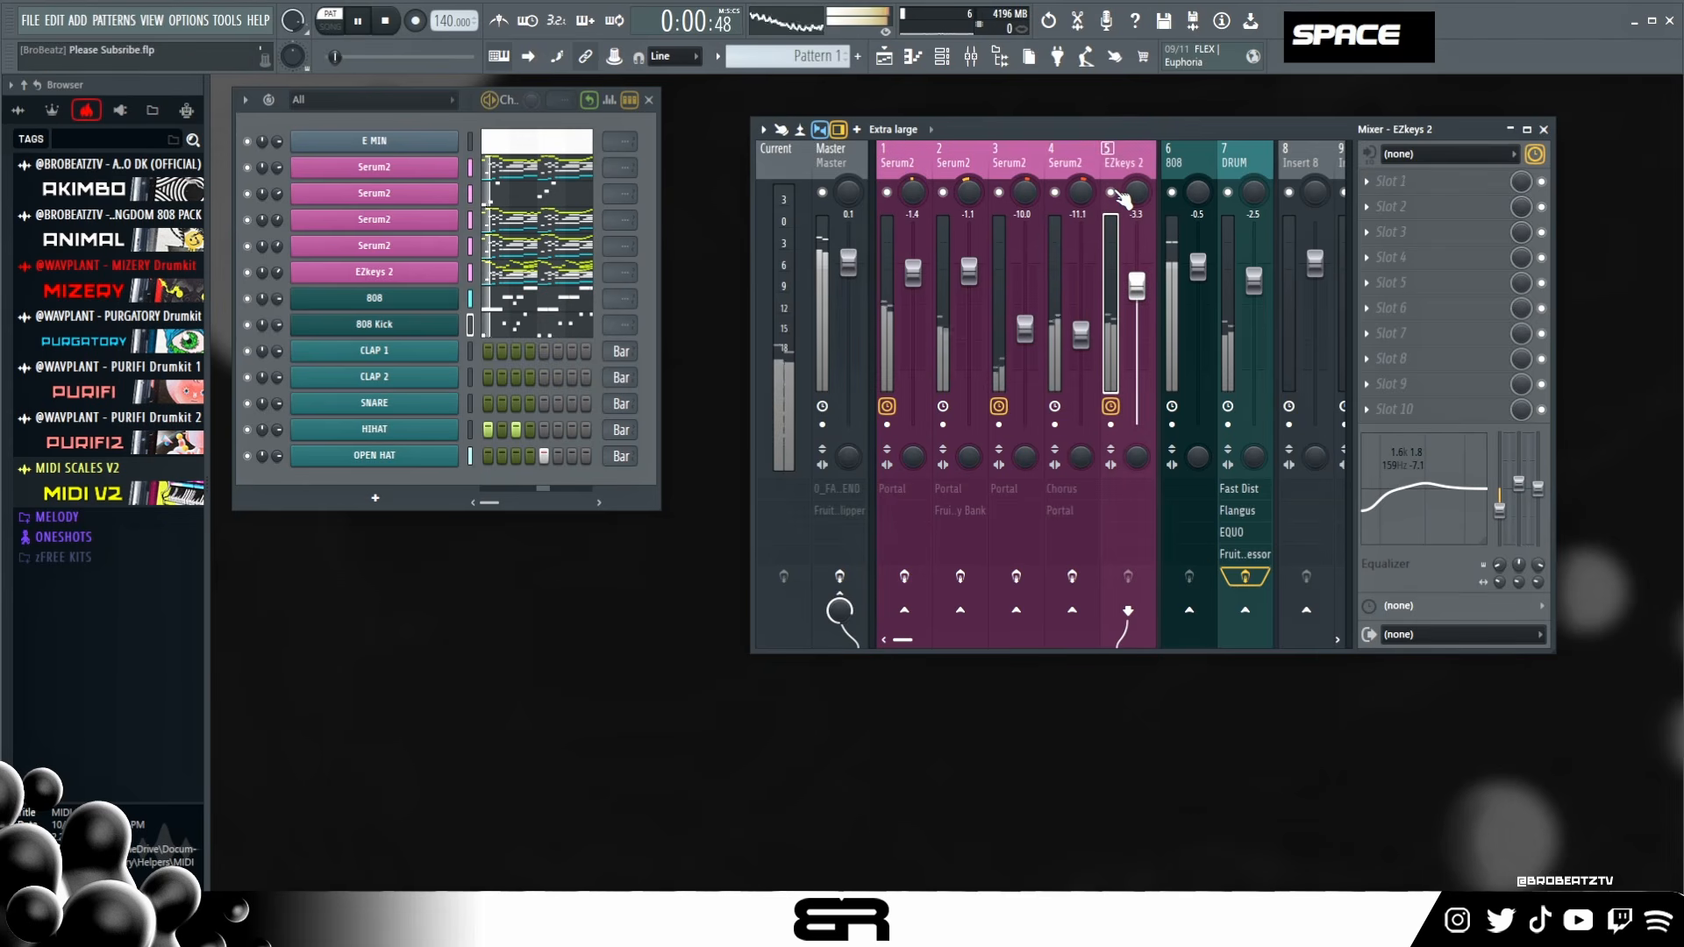
left_click(1112, 193)
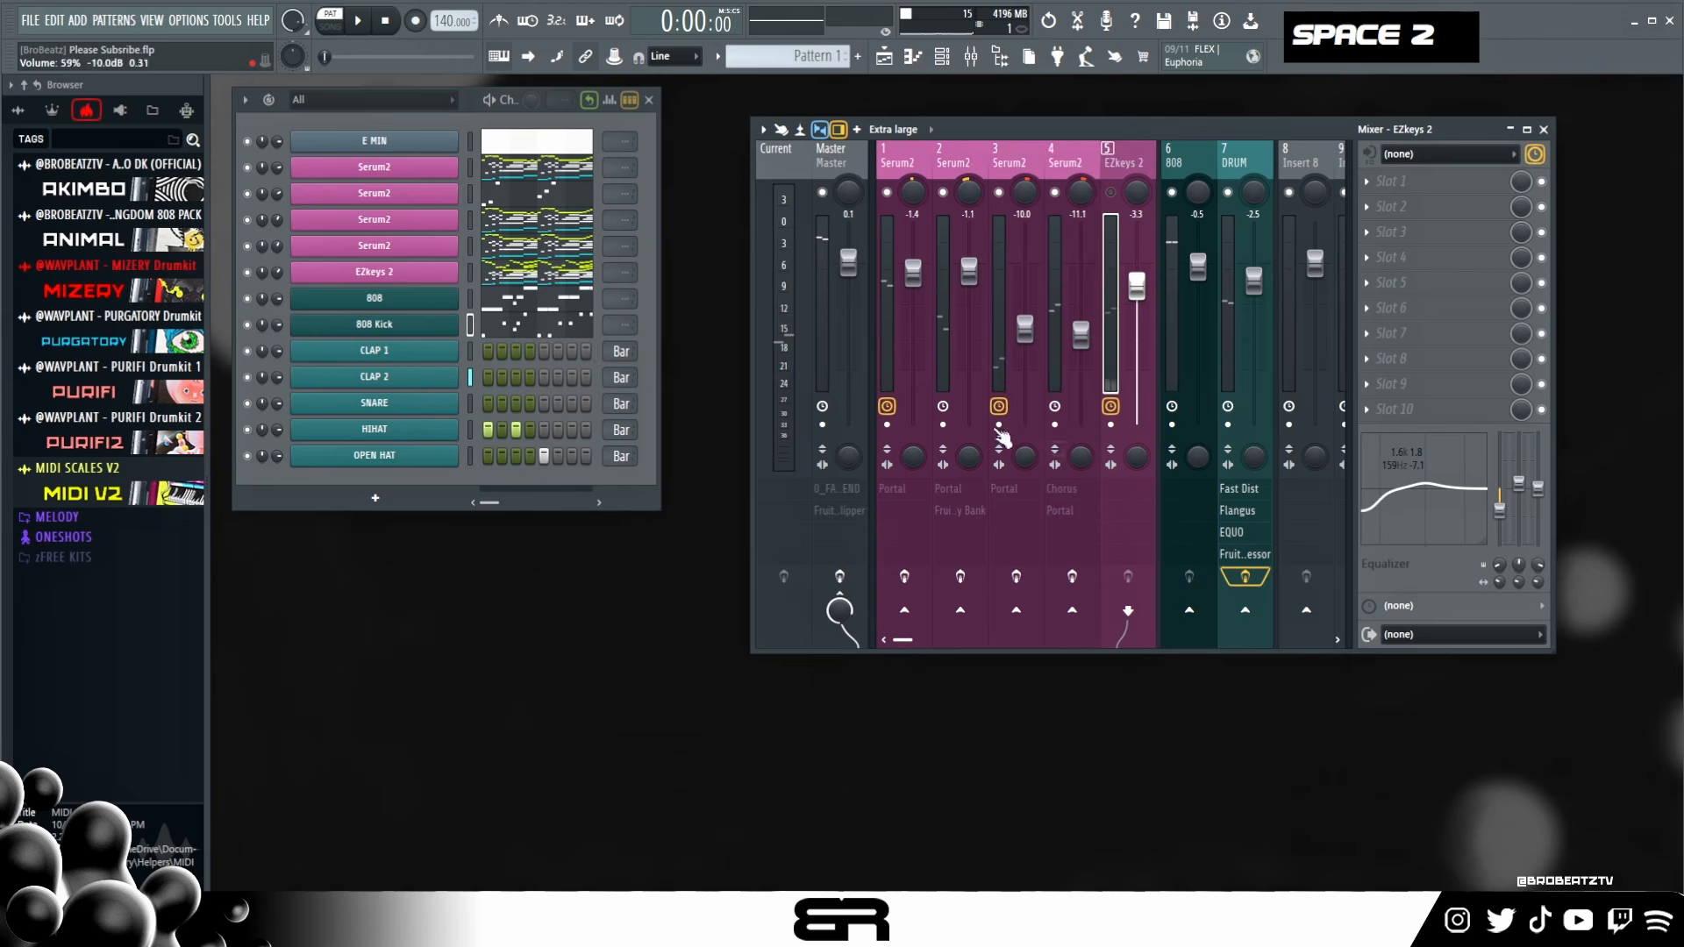
- Select the Master track and listen to the pattern with all mixer effects bypassed
left_click(863, 158)
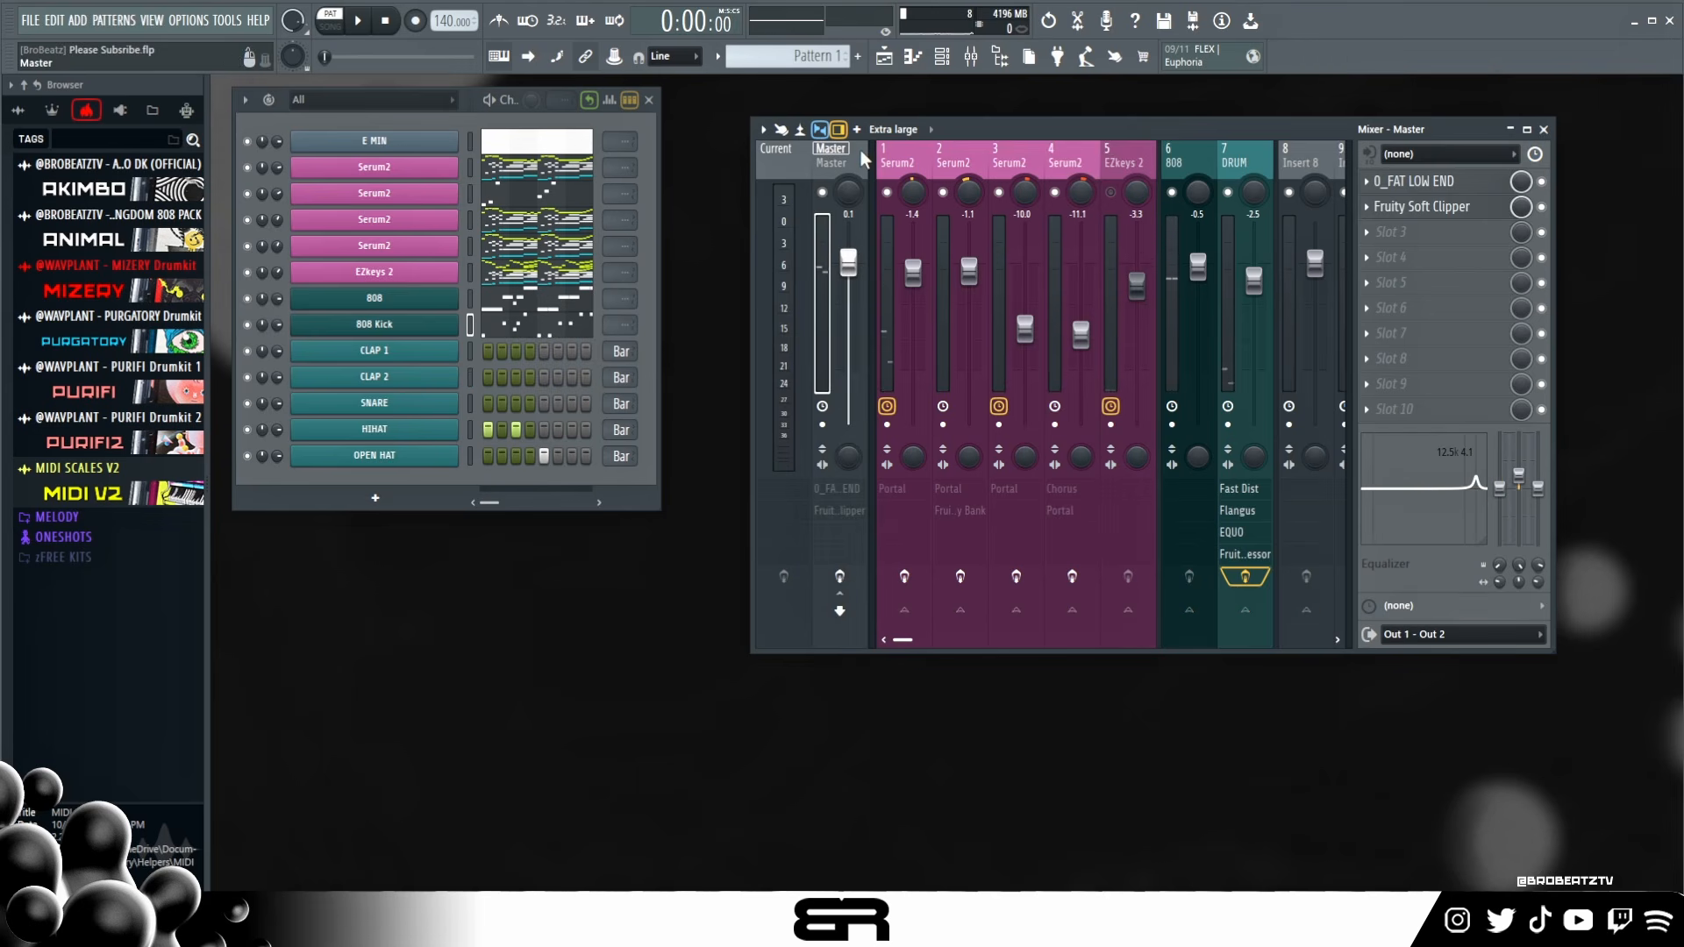
key("space")
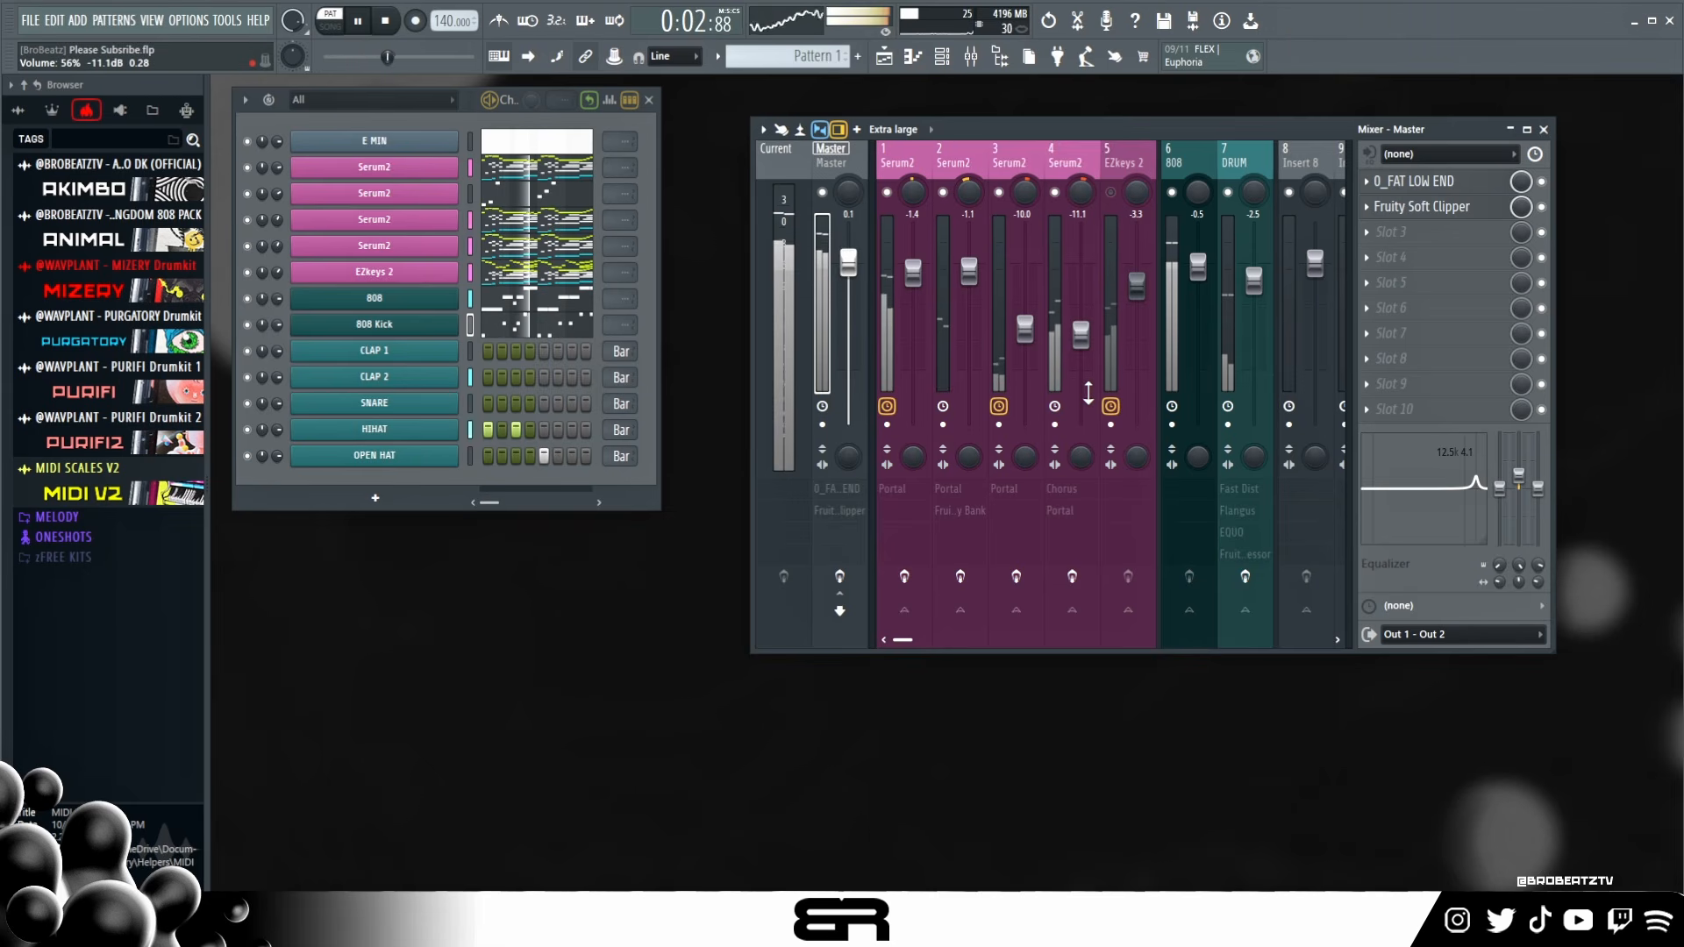
key("space")
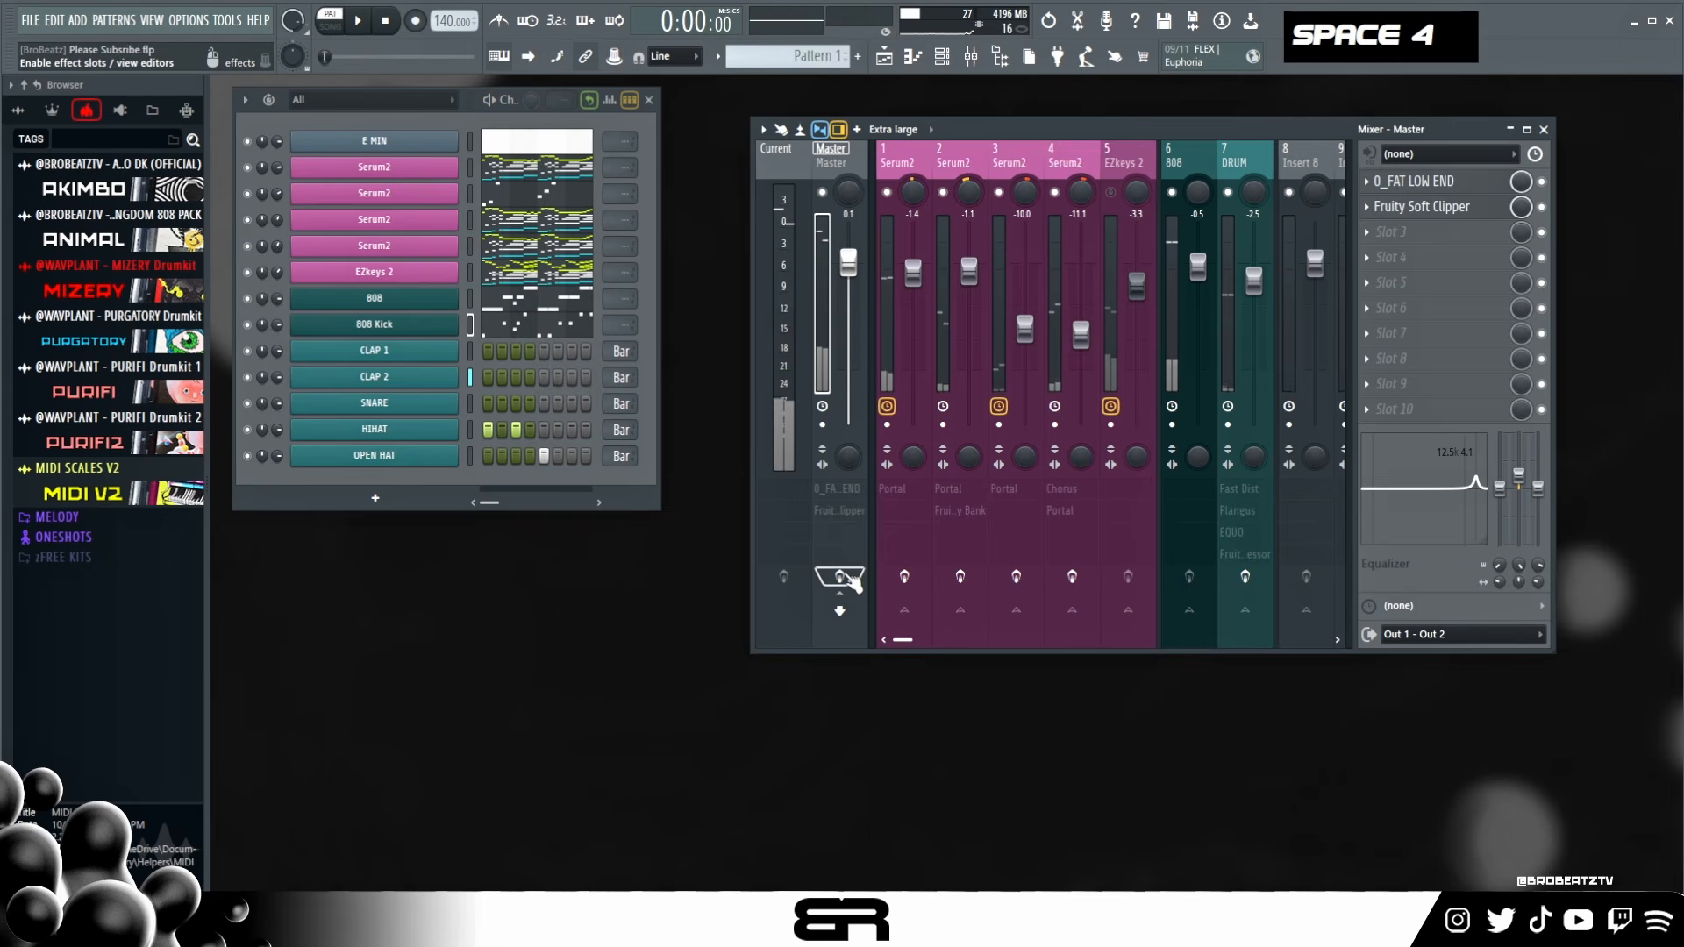
- Enable the effect slots on the Master, the four Serum2 tracks and the DRUM track, and play the pattern
left_click(844, 577)
left_click(907, 577)
left_click(1017, 577)
left_click(1072, 577)
left_click(960, 577)
left_click(1244, 577)
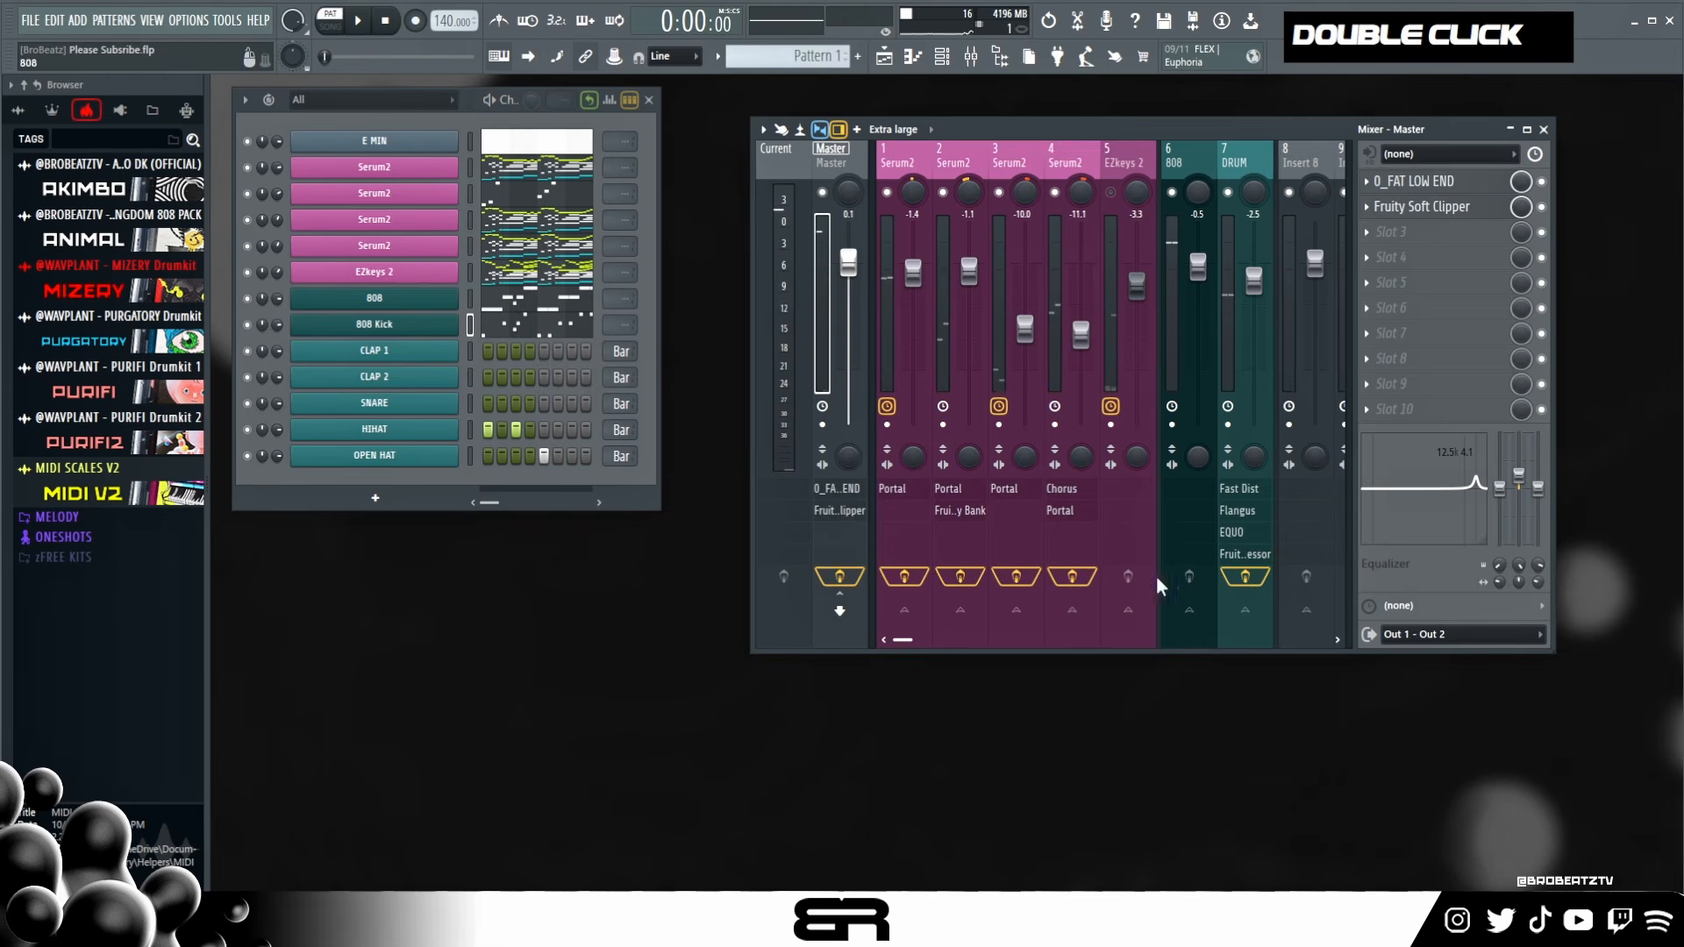
key("space")
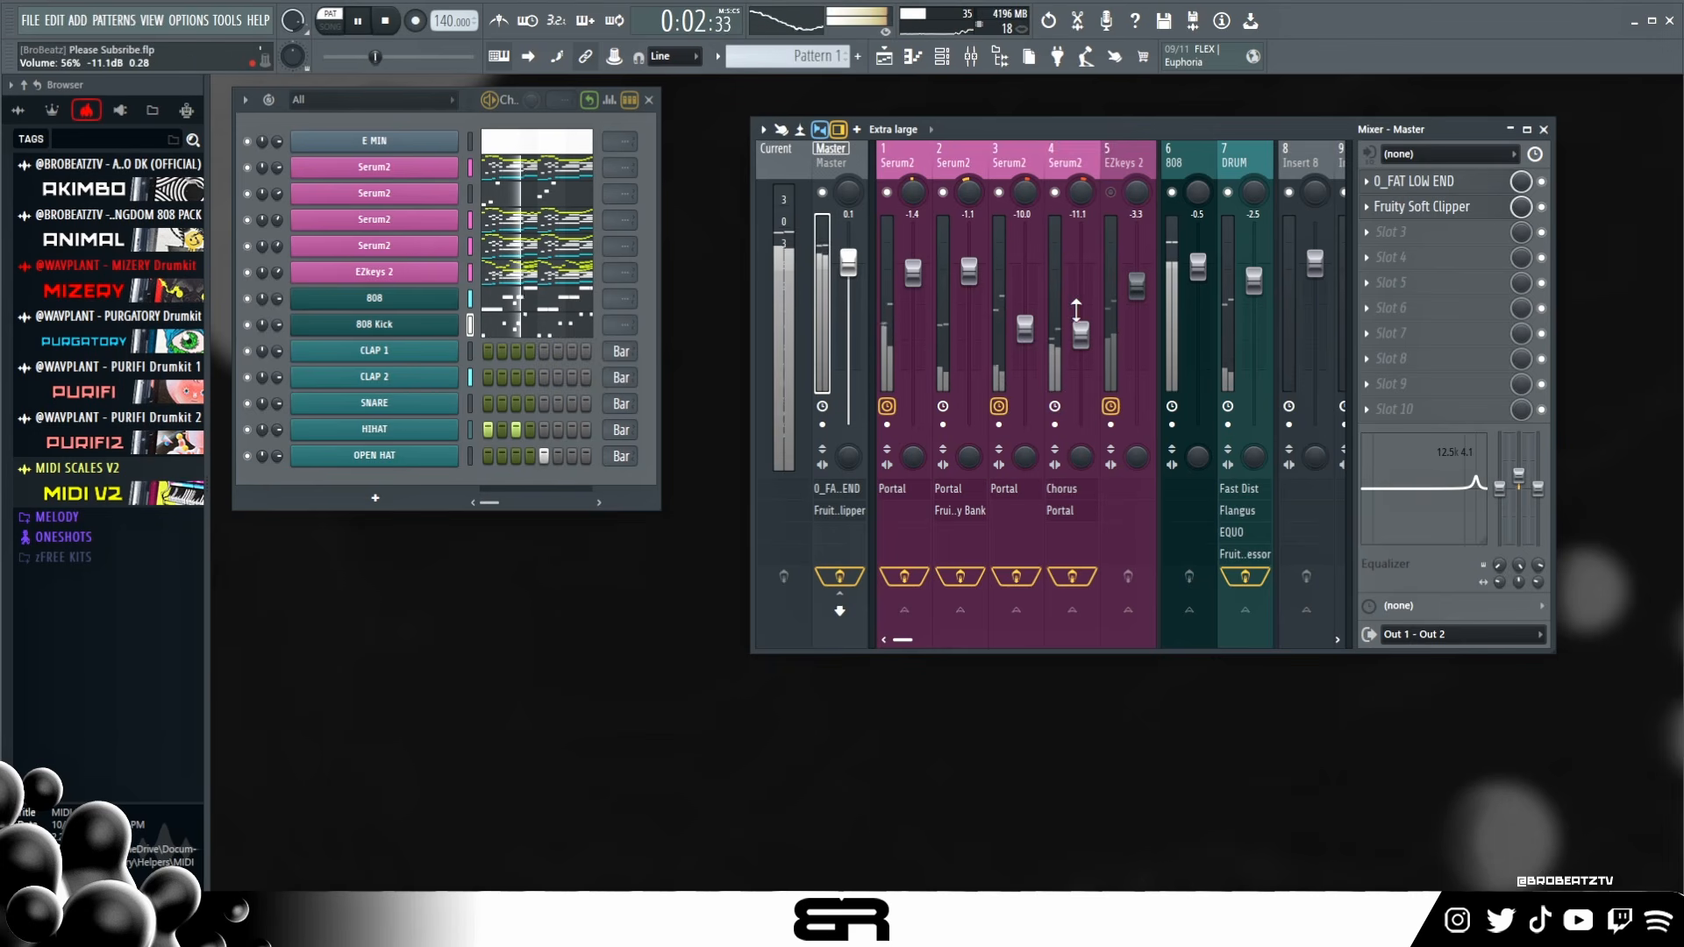
key("space")
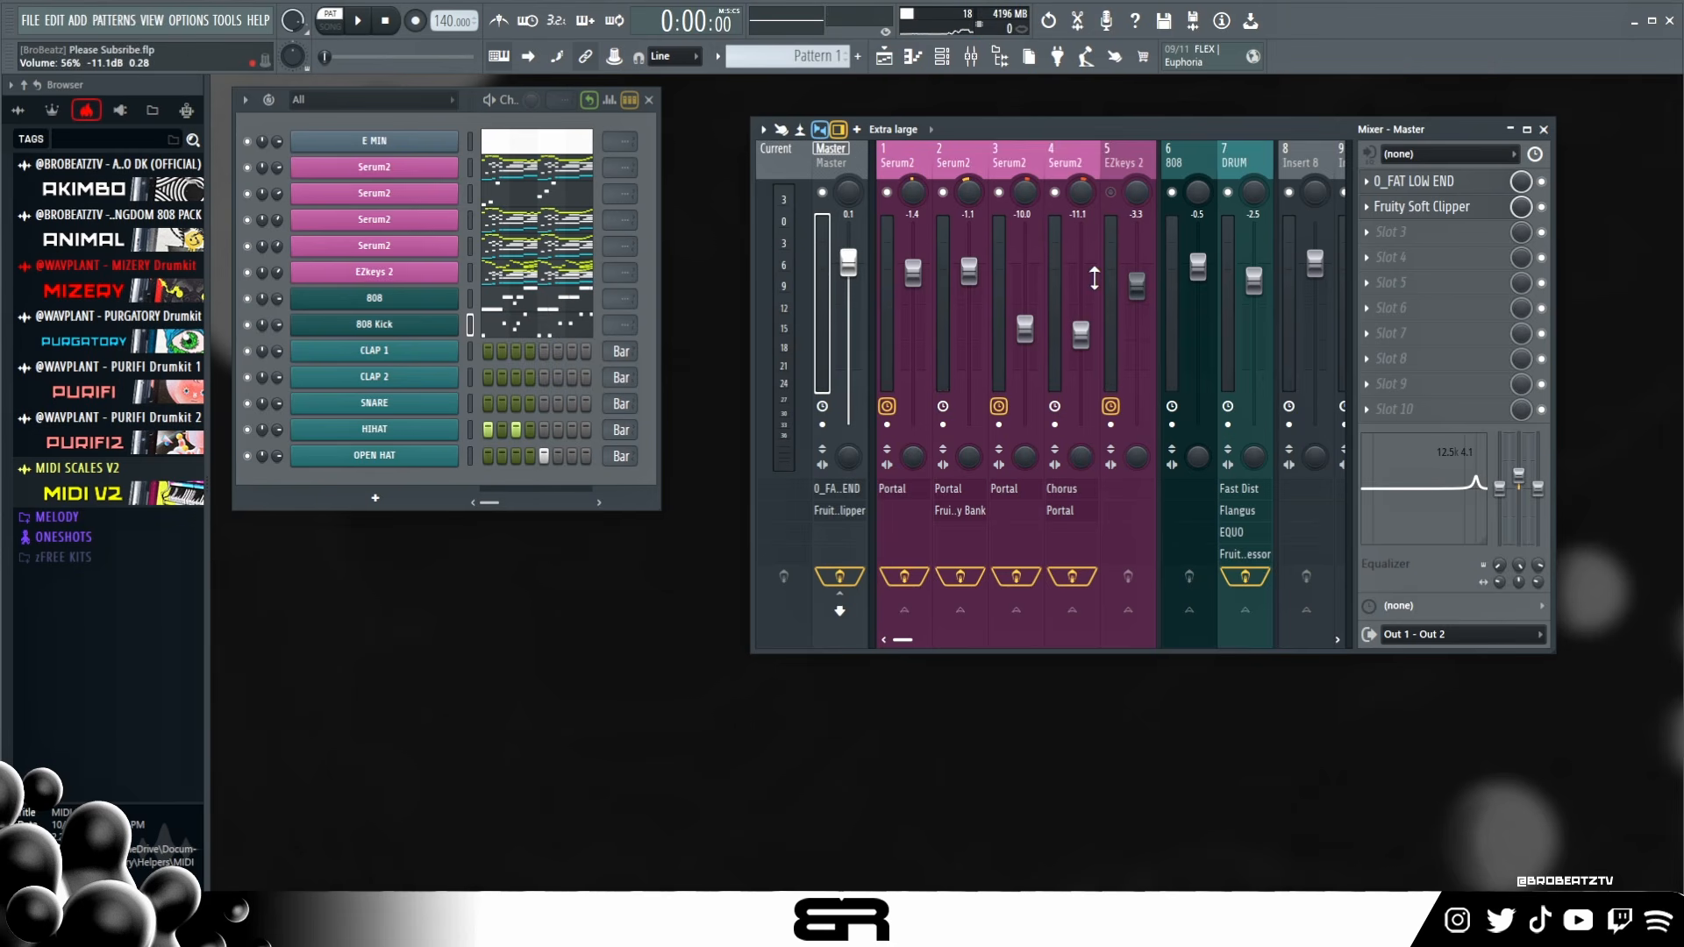
- Compare playback with the Master and four Serum2 tracks' effects disabled and with them enabled again
left_click_drag(1072, 577, 857, 589)
key("space")
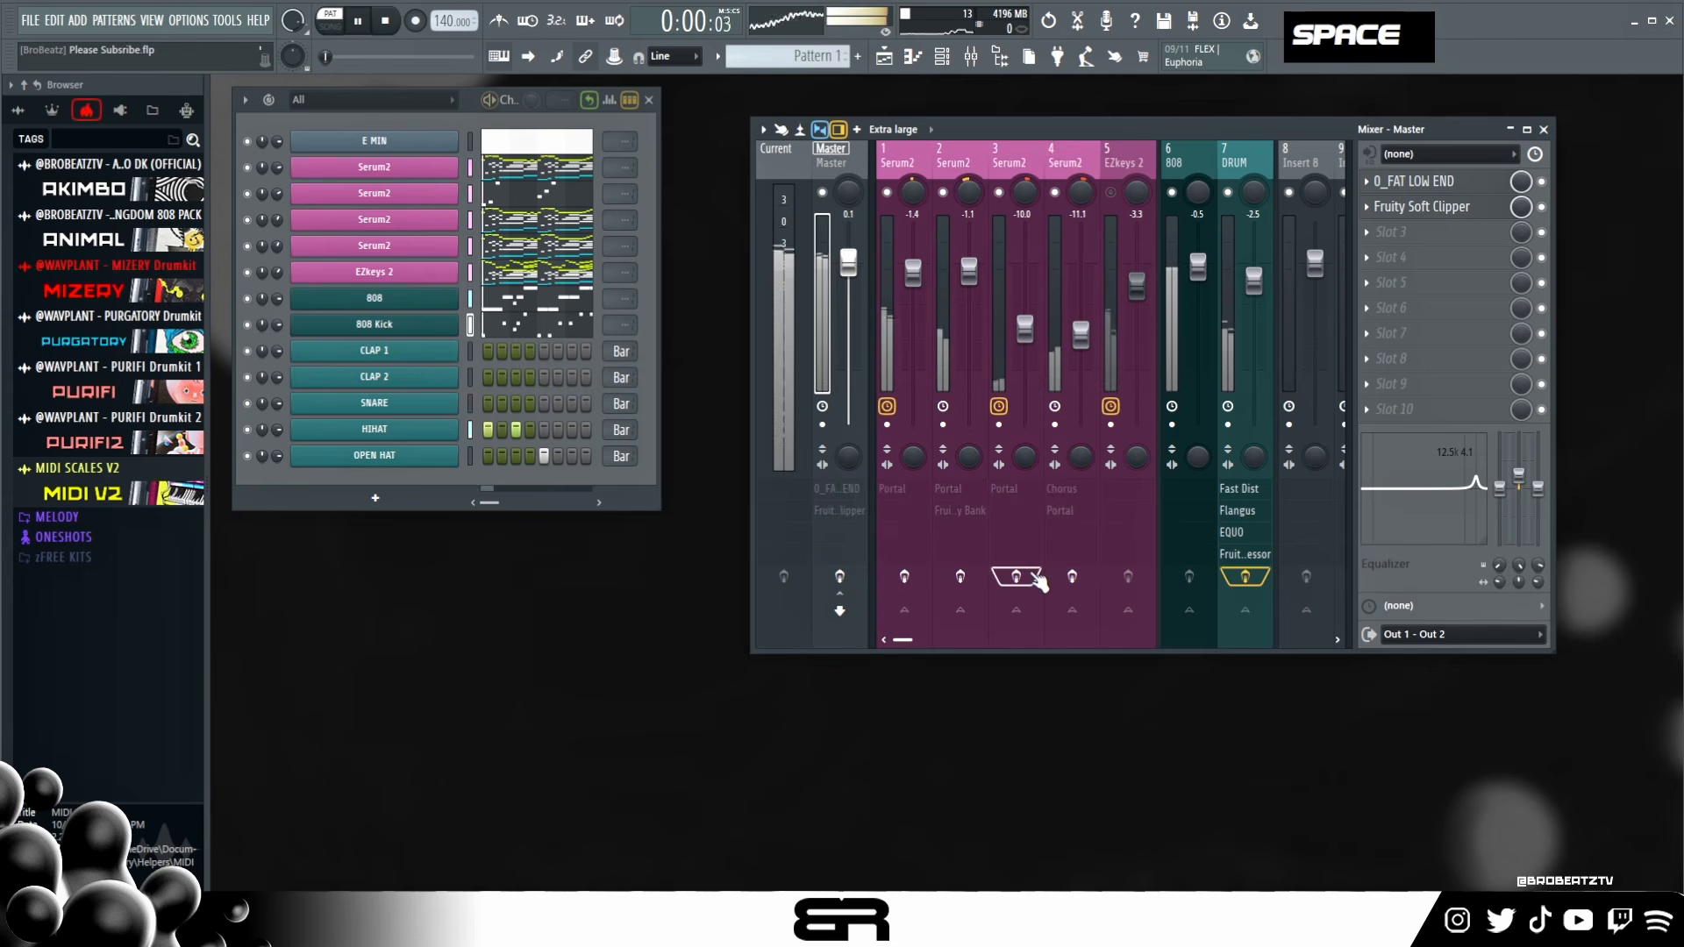
key("space")
left_click_drag(840, 576, 1295, 579)
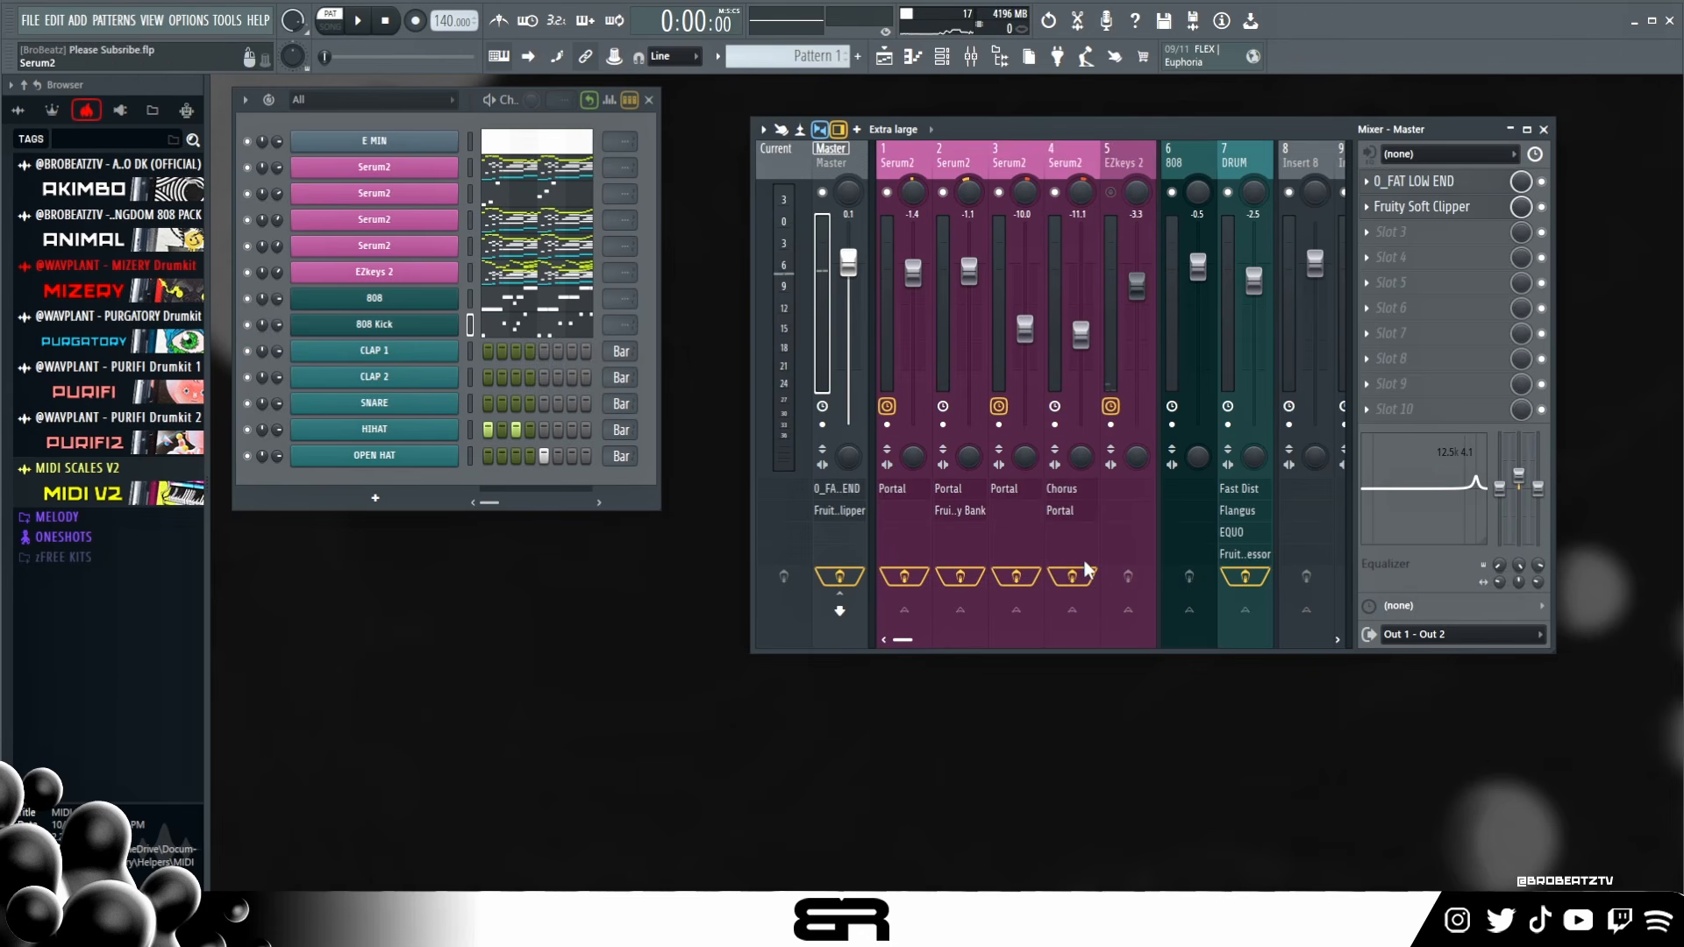
key("space")
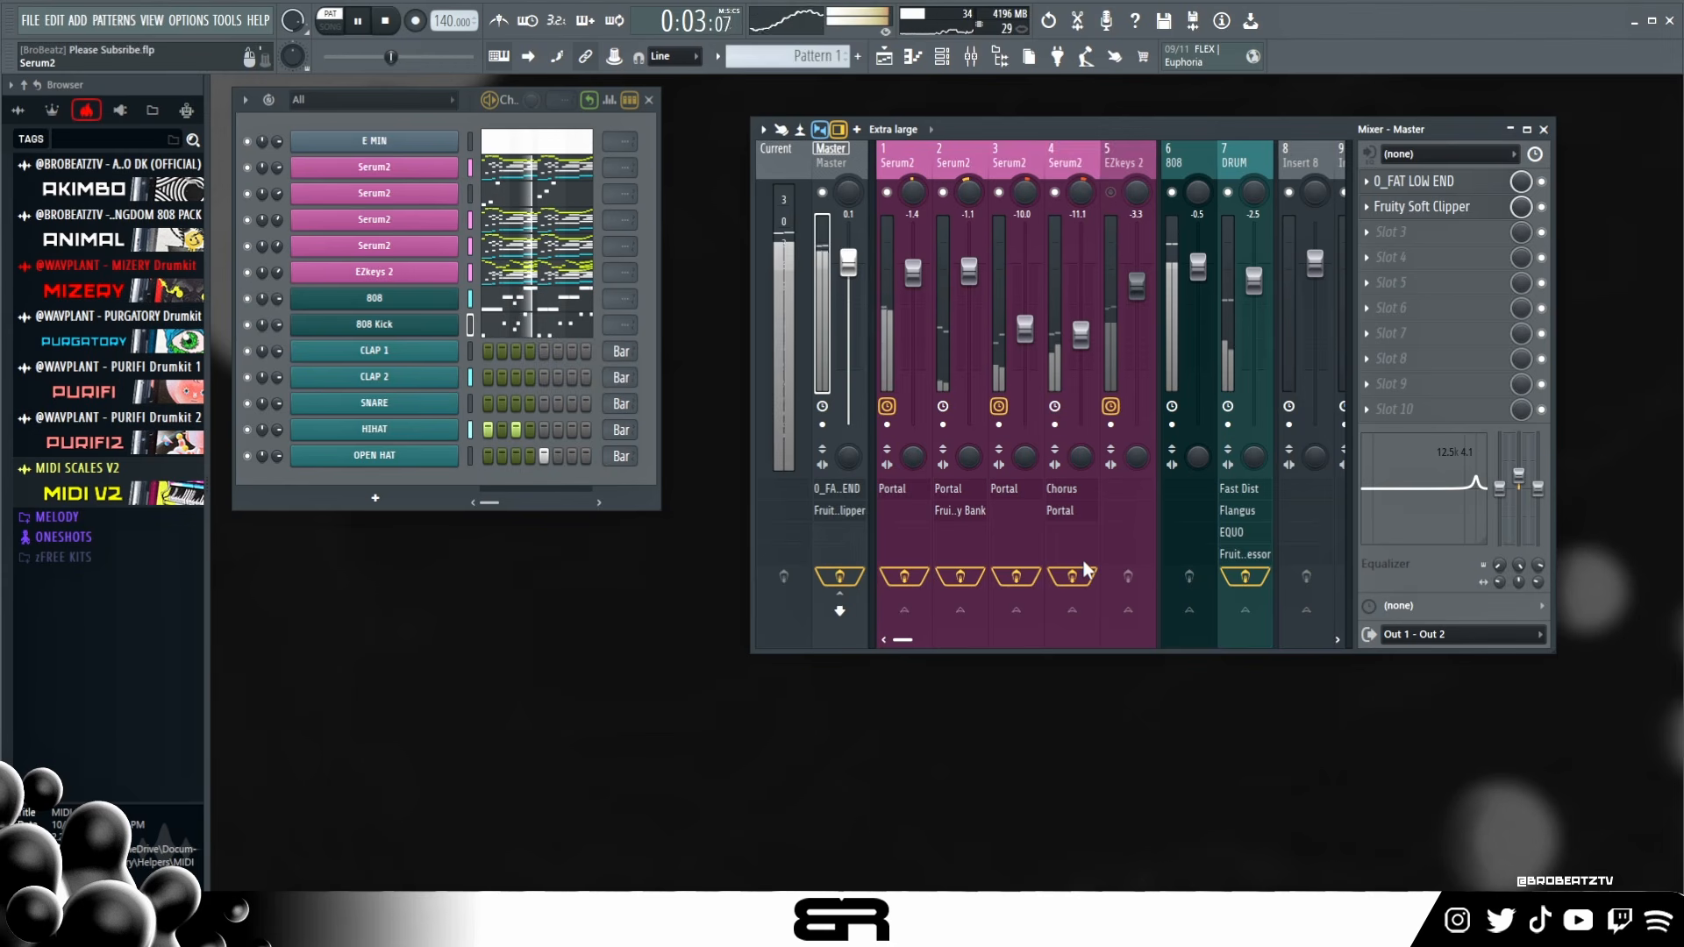
key("space")
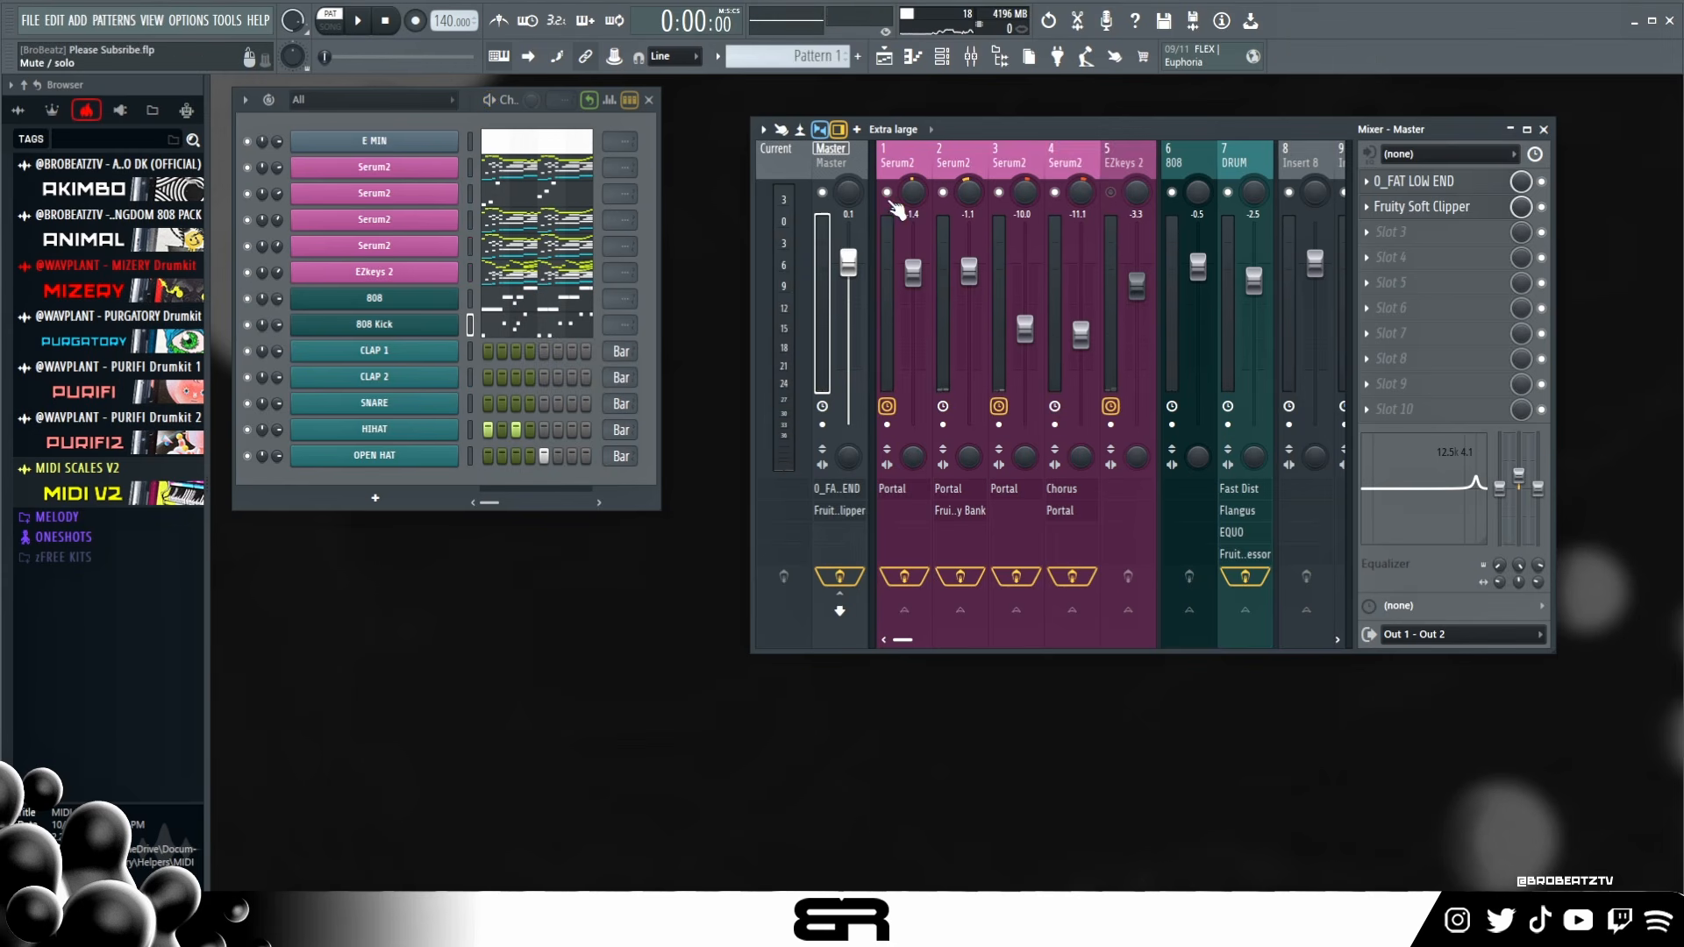
- Open the Portal effect on the first Serum2 mixer track, examine its settings and close it
double_click(851, 167)
left_click(948, 161)
left_click(926, 158)
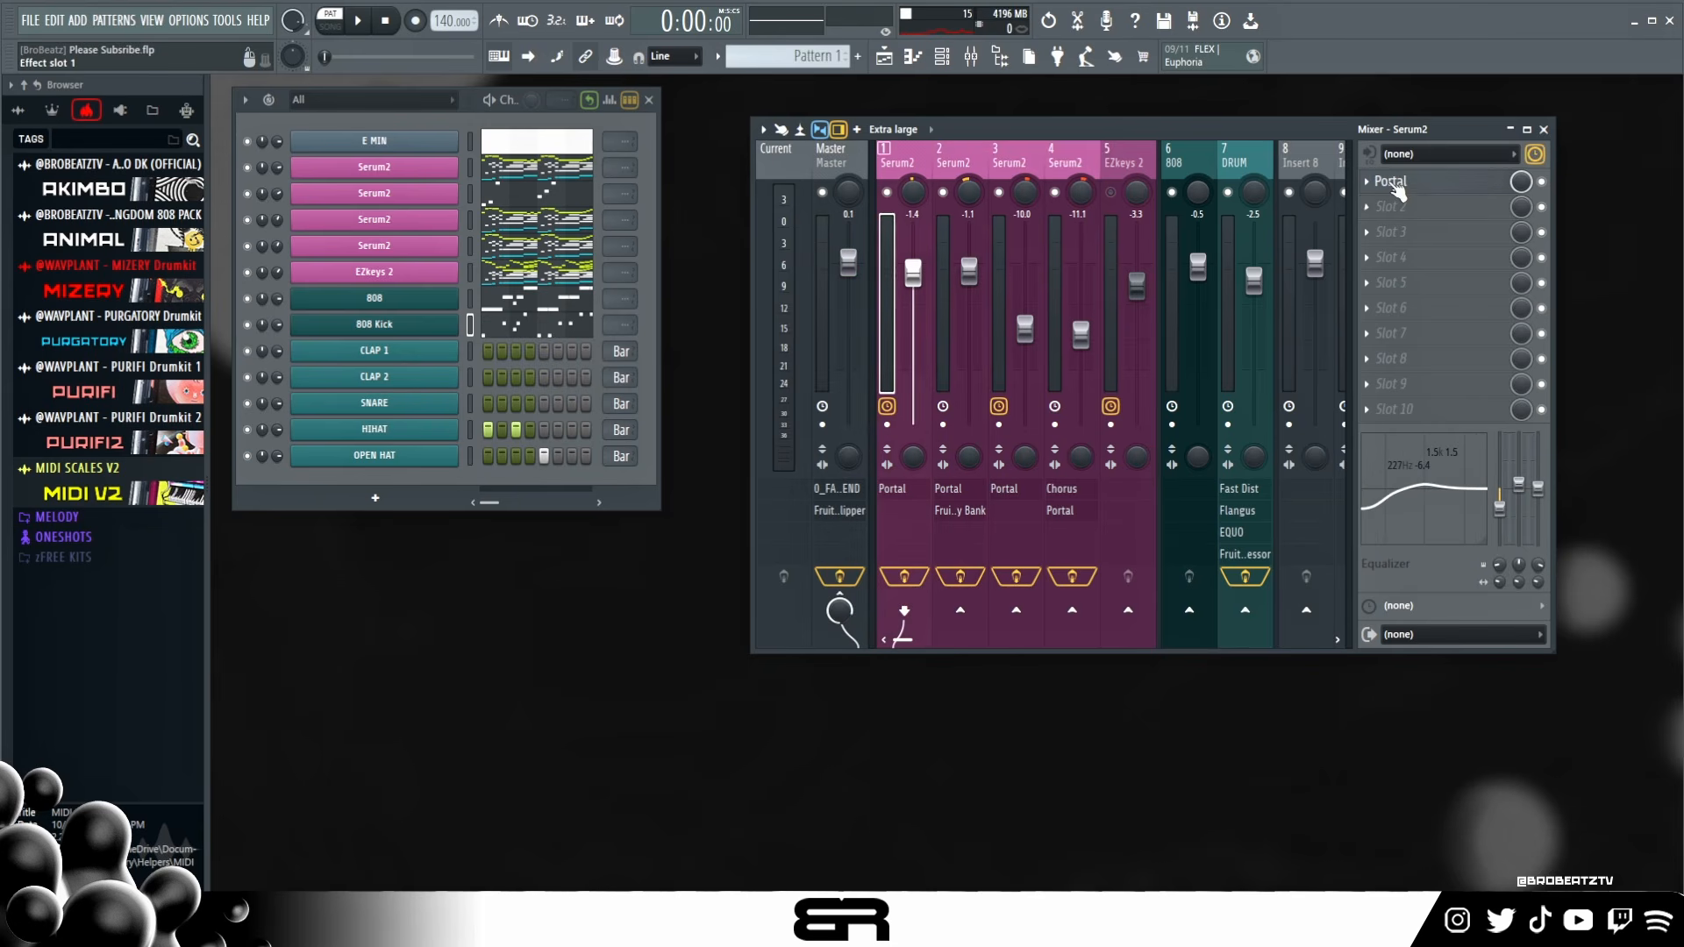
left_click(1391, 181)
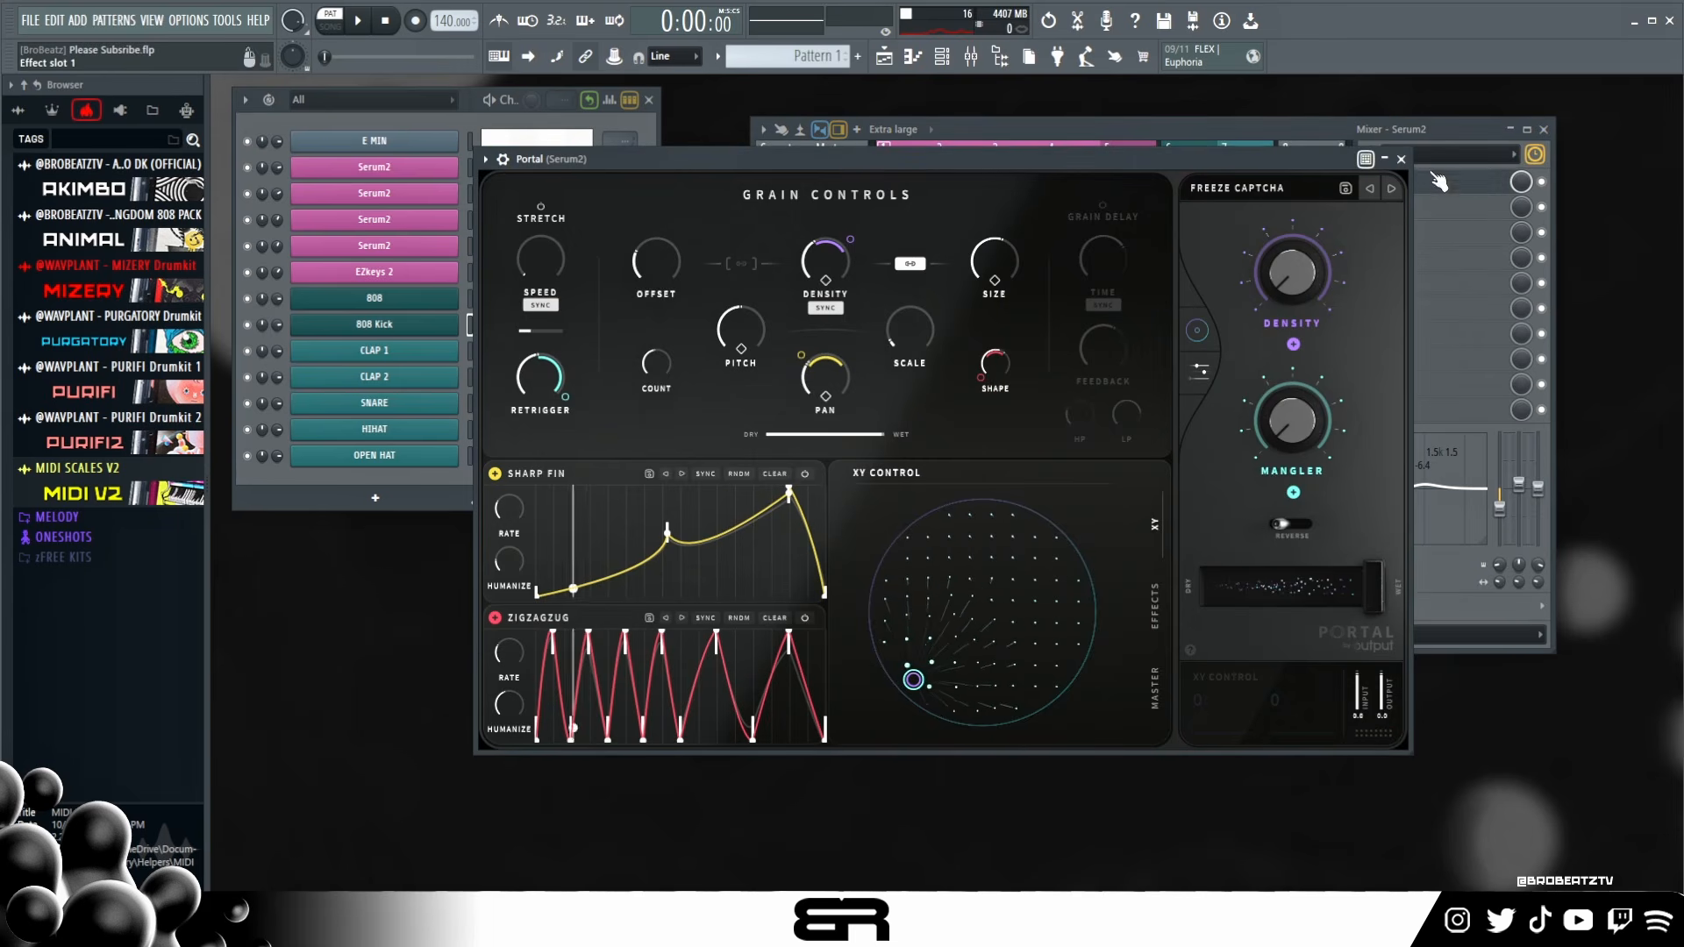
left_click(1393, 185)
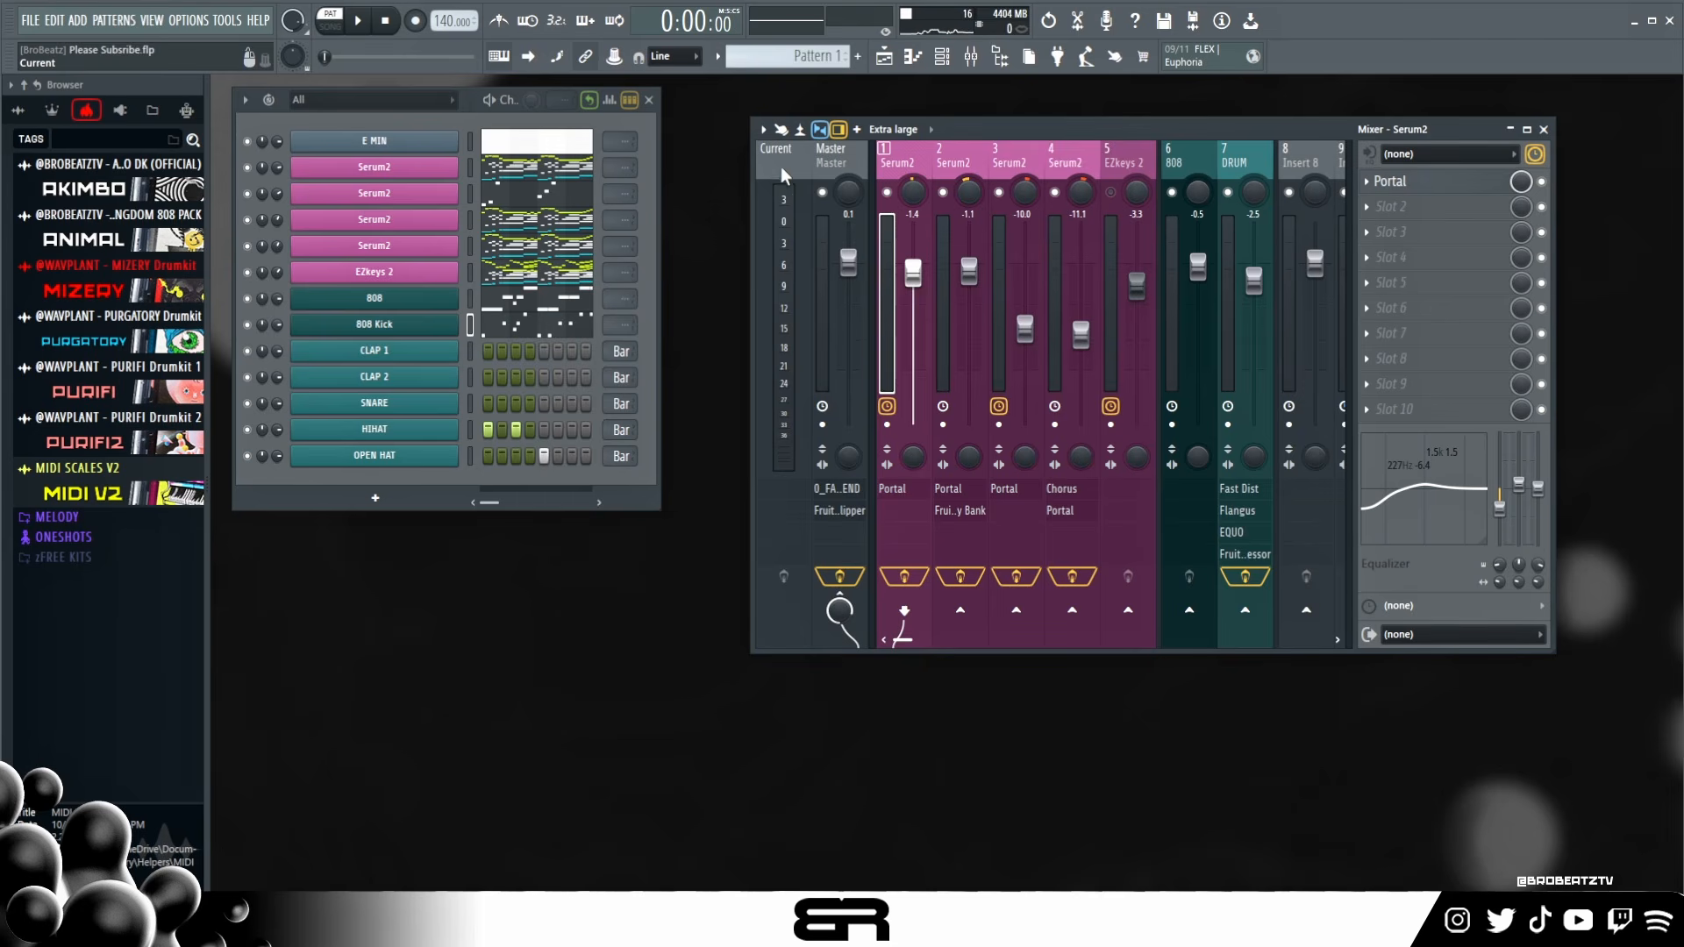
- Select the Master track and mute the Serum2 tracks on mixer inserts 2, 3 and 4
left_click(837, 162)
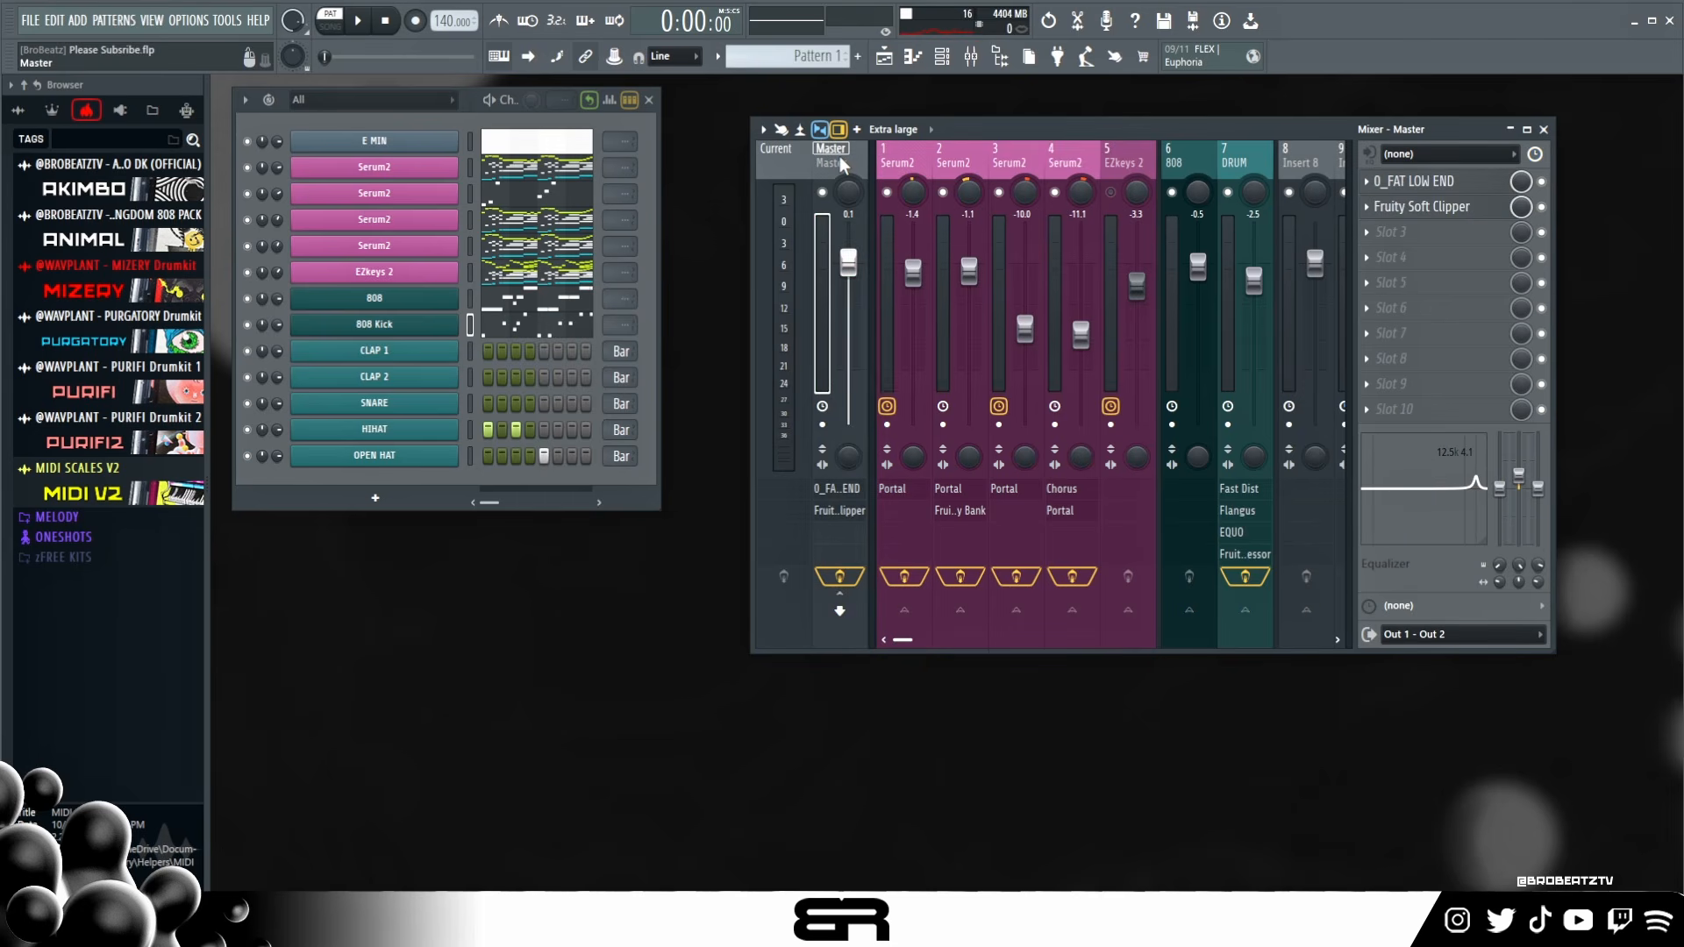
left_click(1054, 192)
left_click(999, 192)
left_click(943, 192)
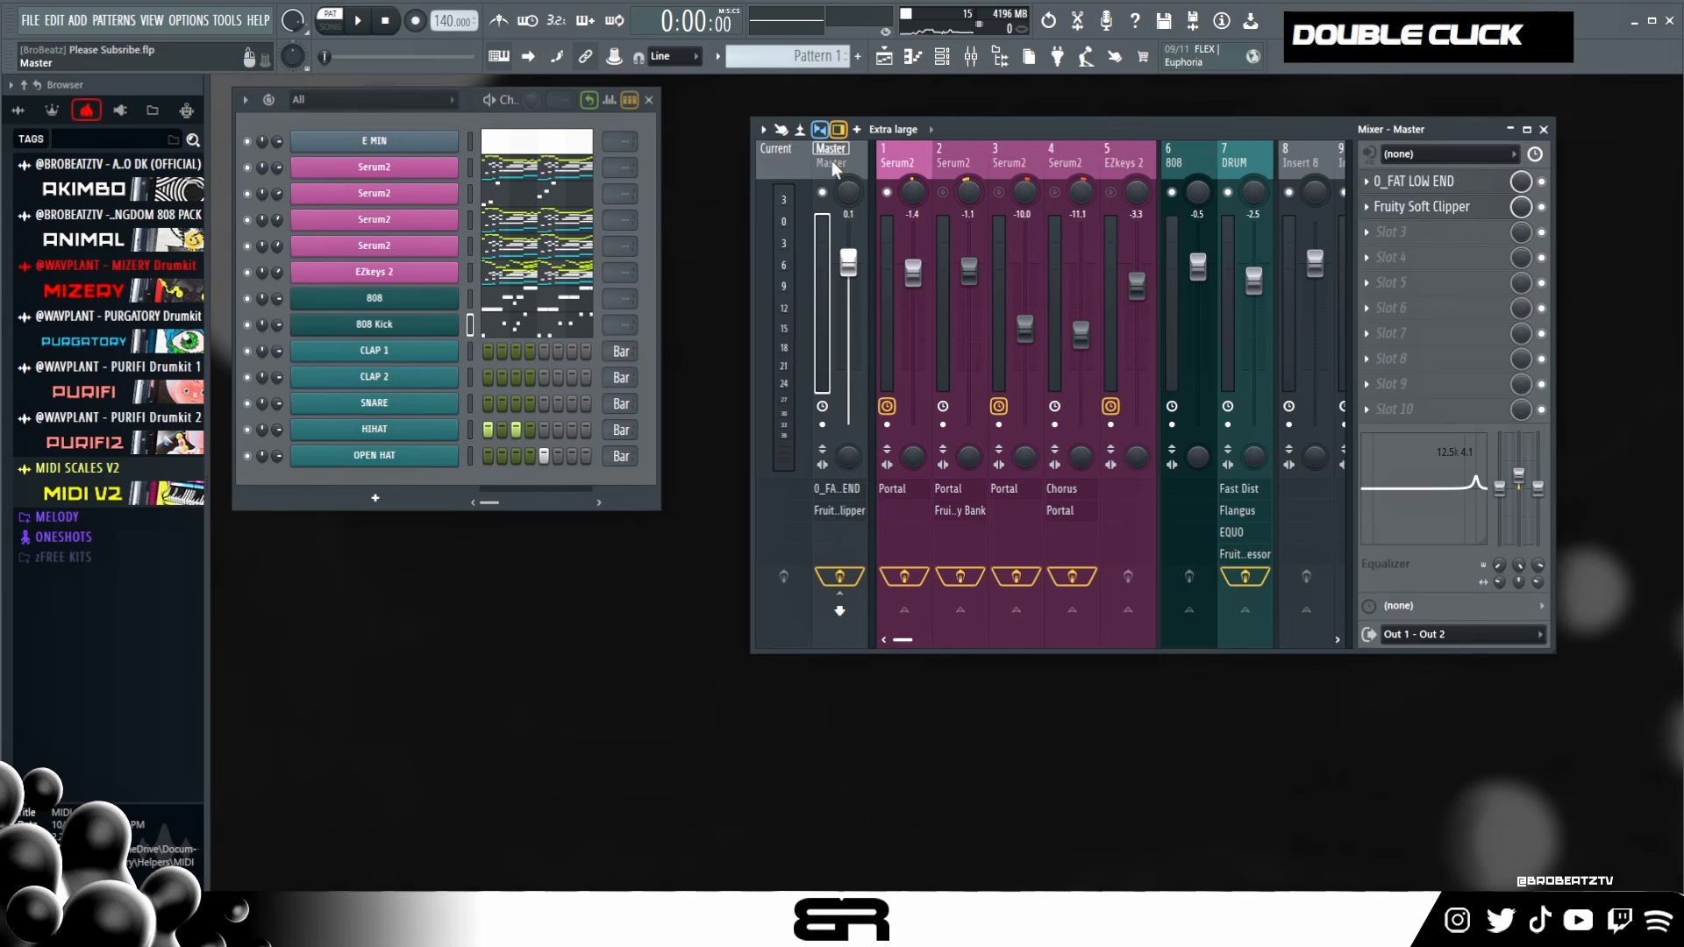
- Examine the Master track's 0_FAT LOW END equalizer curve and Fruity Soft Clipper settings
left_click(1408, 182)
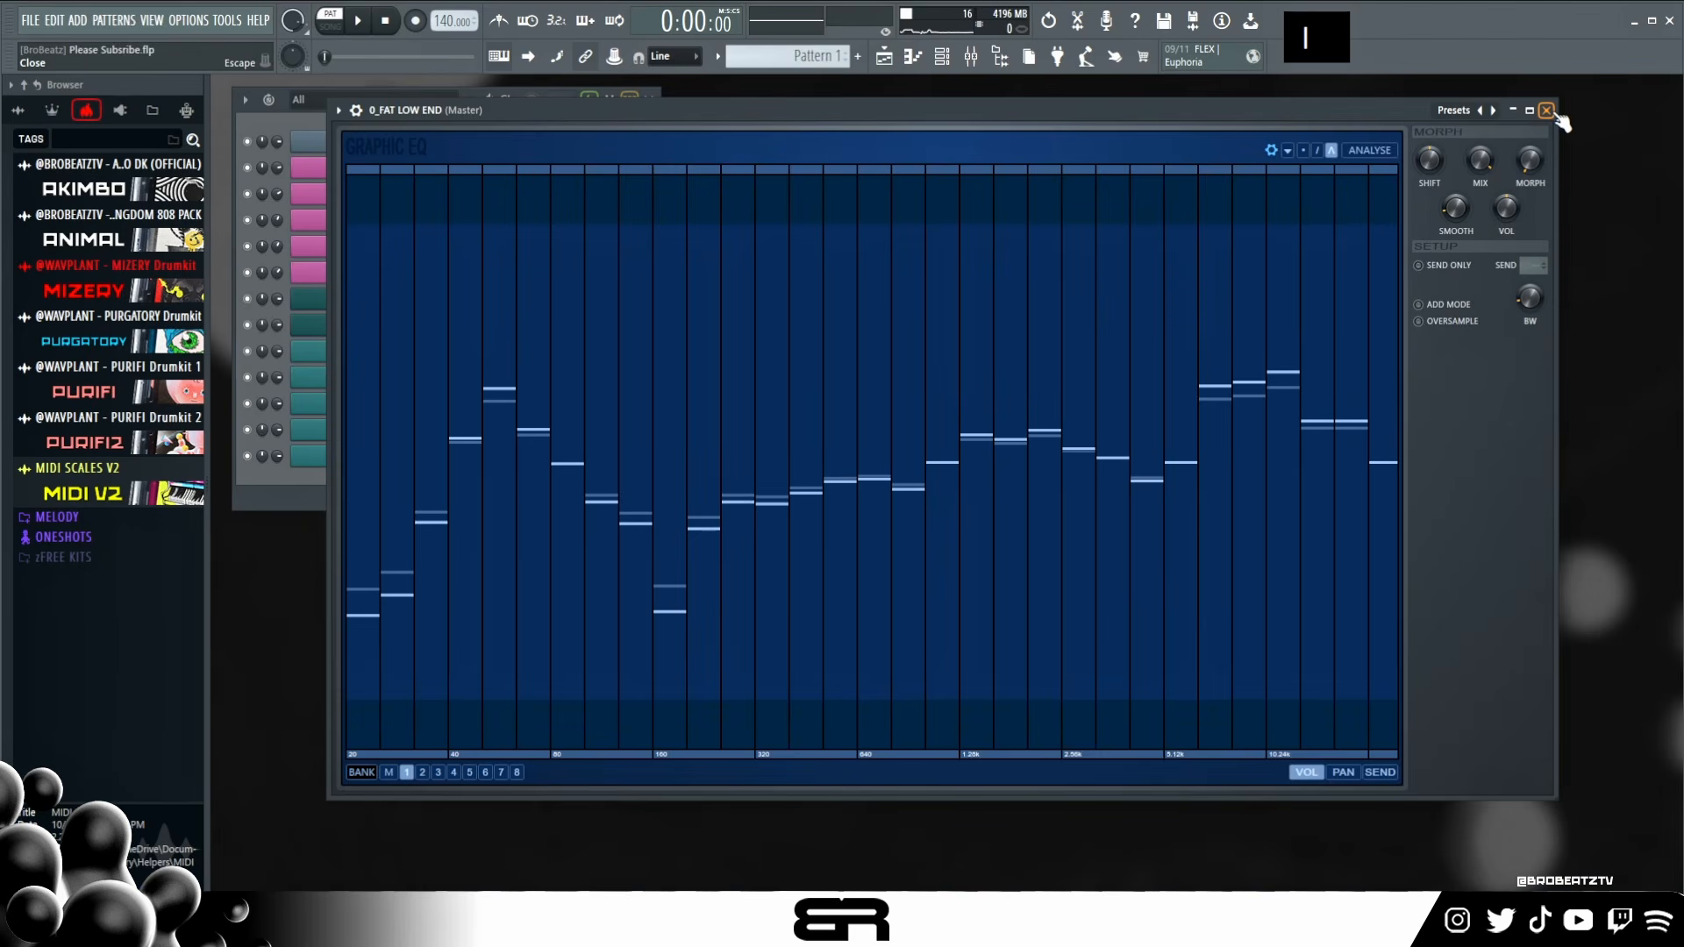
left_click(1546, 112)
left_click(1421, 206)
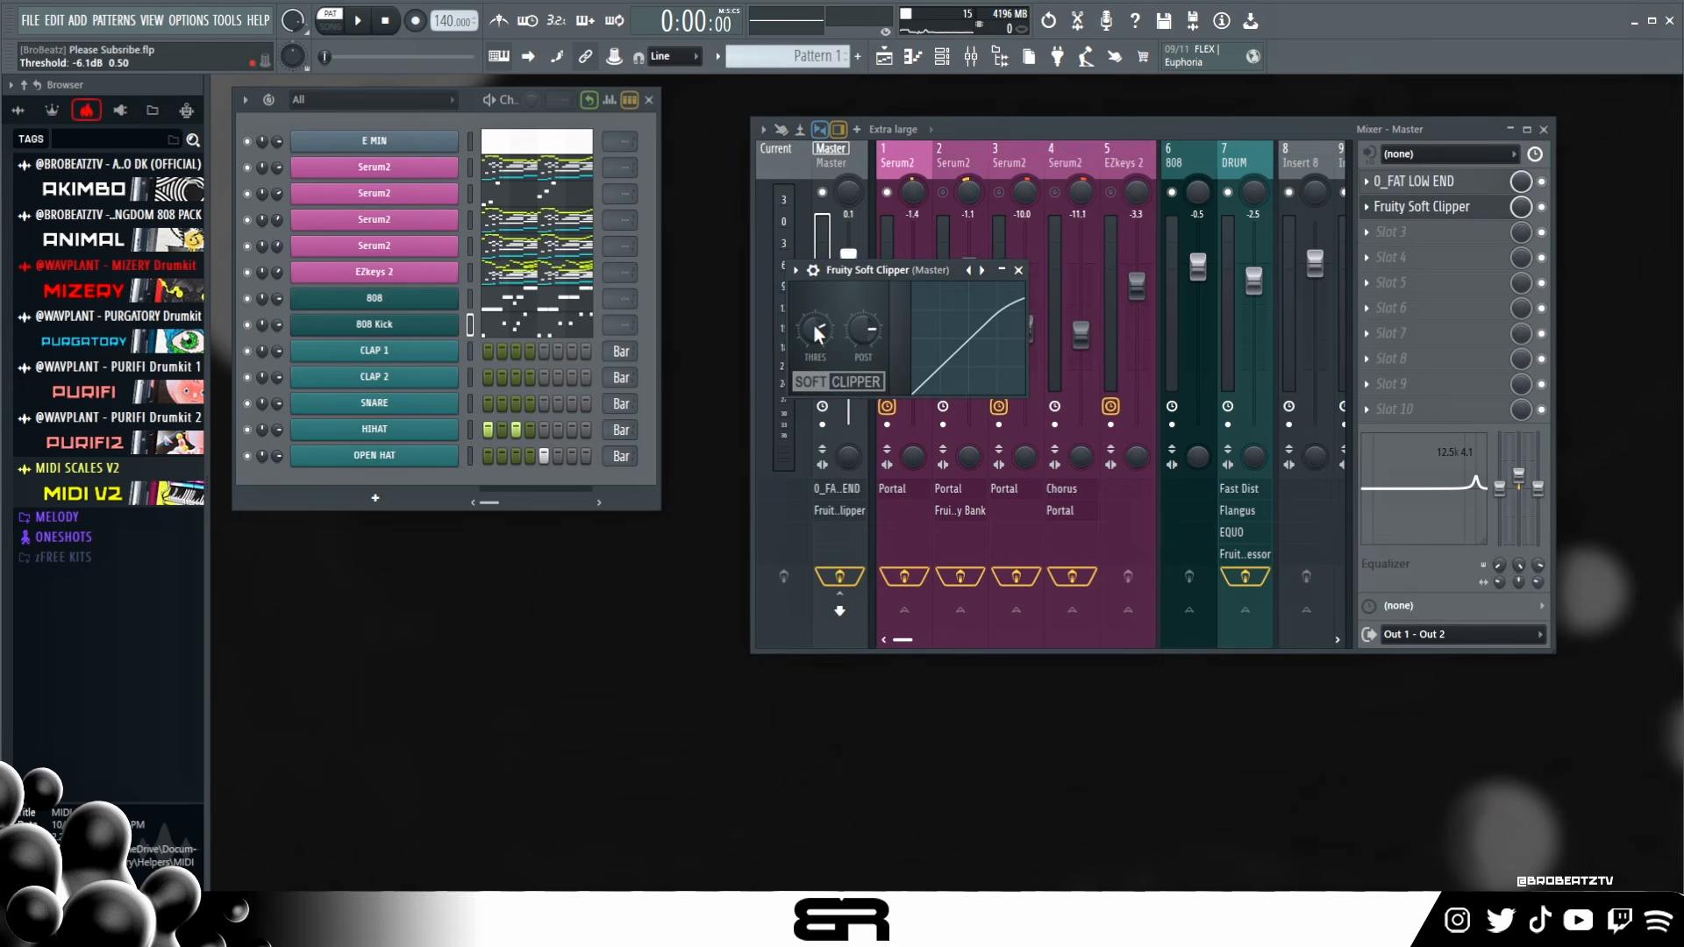
- Compare playback with the Master's Fruity Soft Clipper threshold lowered to -21.8 dB and restored to its previous setting, and close the plugin
left_click_drag(813, 325, 813, 368)
key("space")
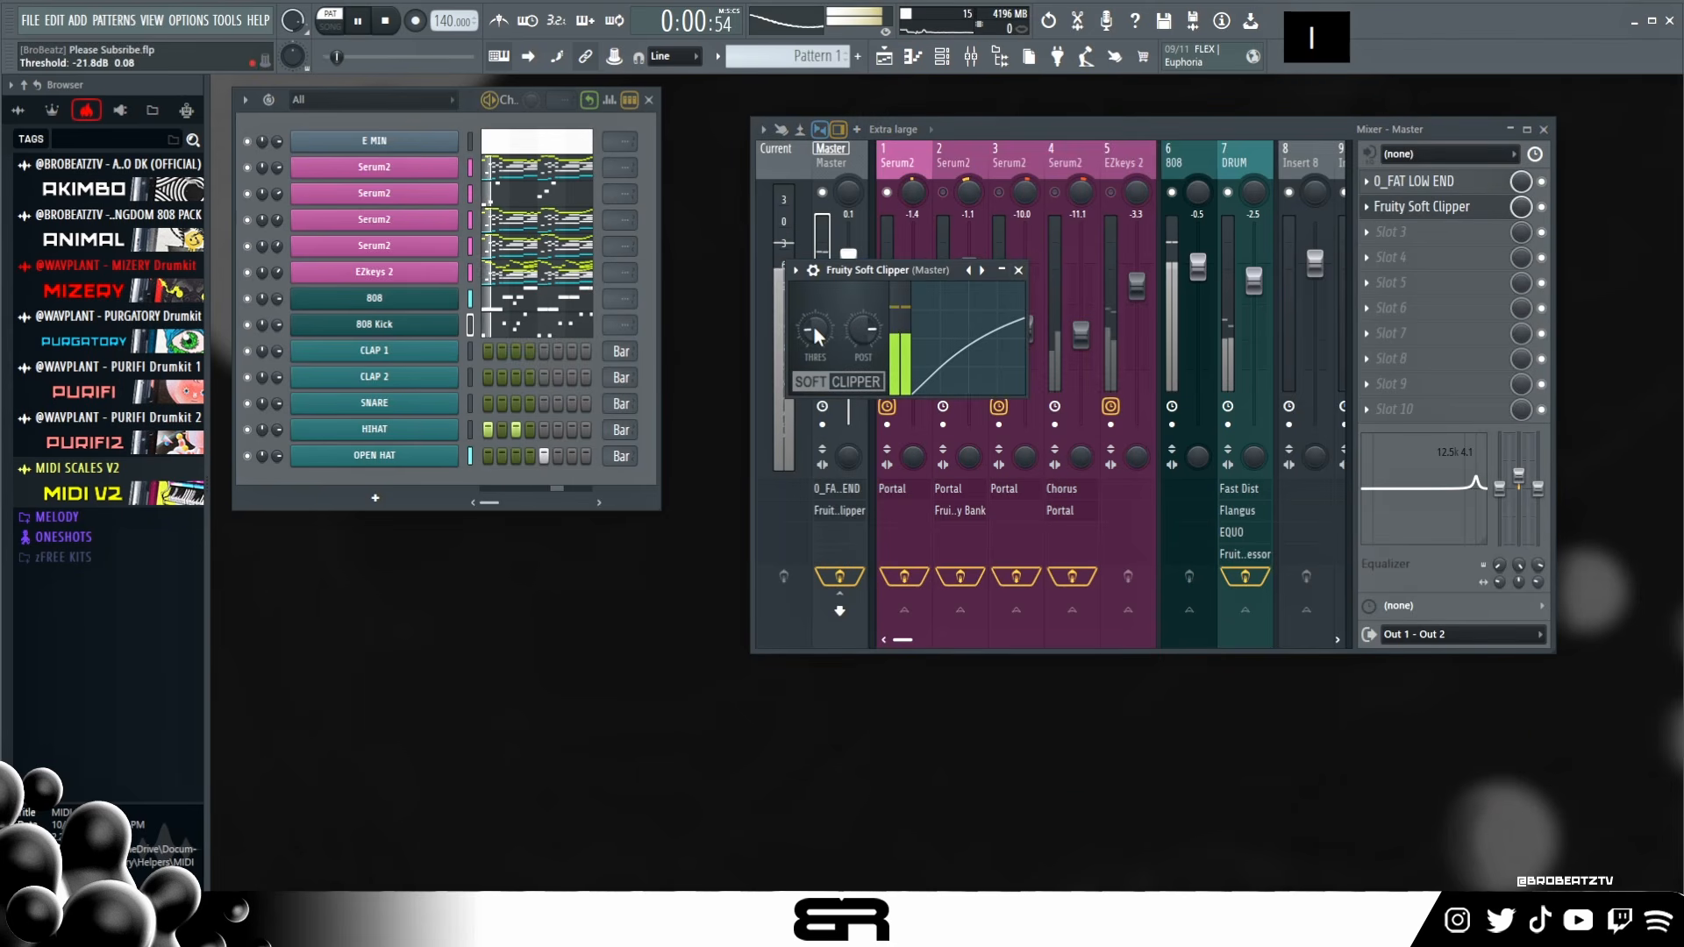
mouse_move(813, 328)
left_mouse_down()
mouse_move(813, 302)
mouse_move(815, 339)
left_mouse_up()
key("space")
key("space")
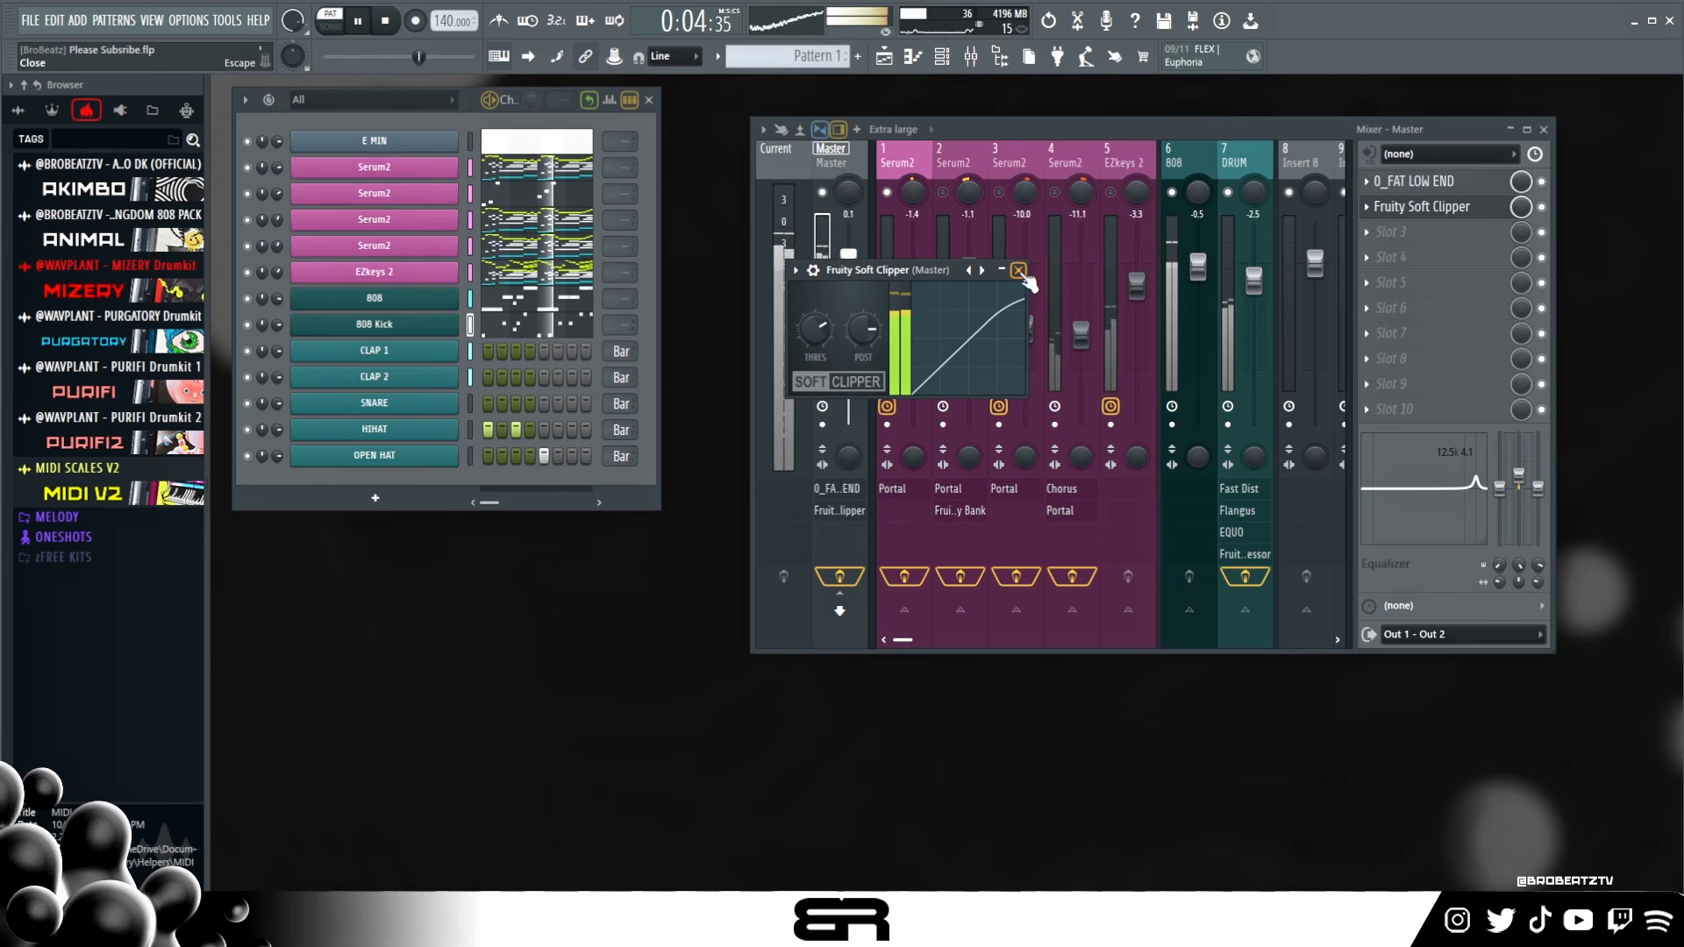
left_click(1019, 270)
key("space")
- Solo the first Serum2 mixer track and disable the effects on all four Serum2 tracks and the DRUM track
right_click(887, 193)
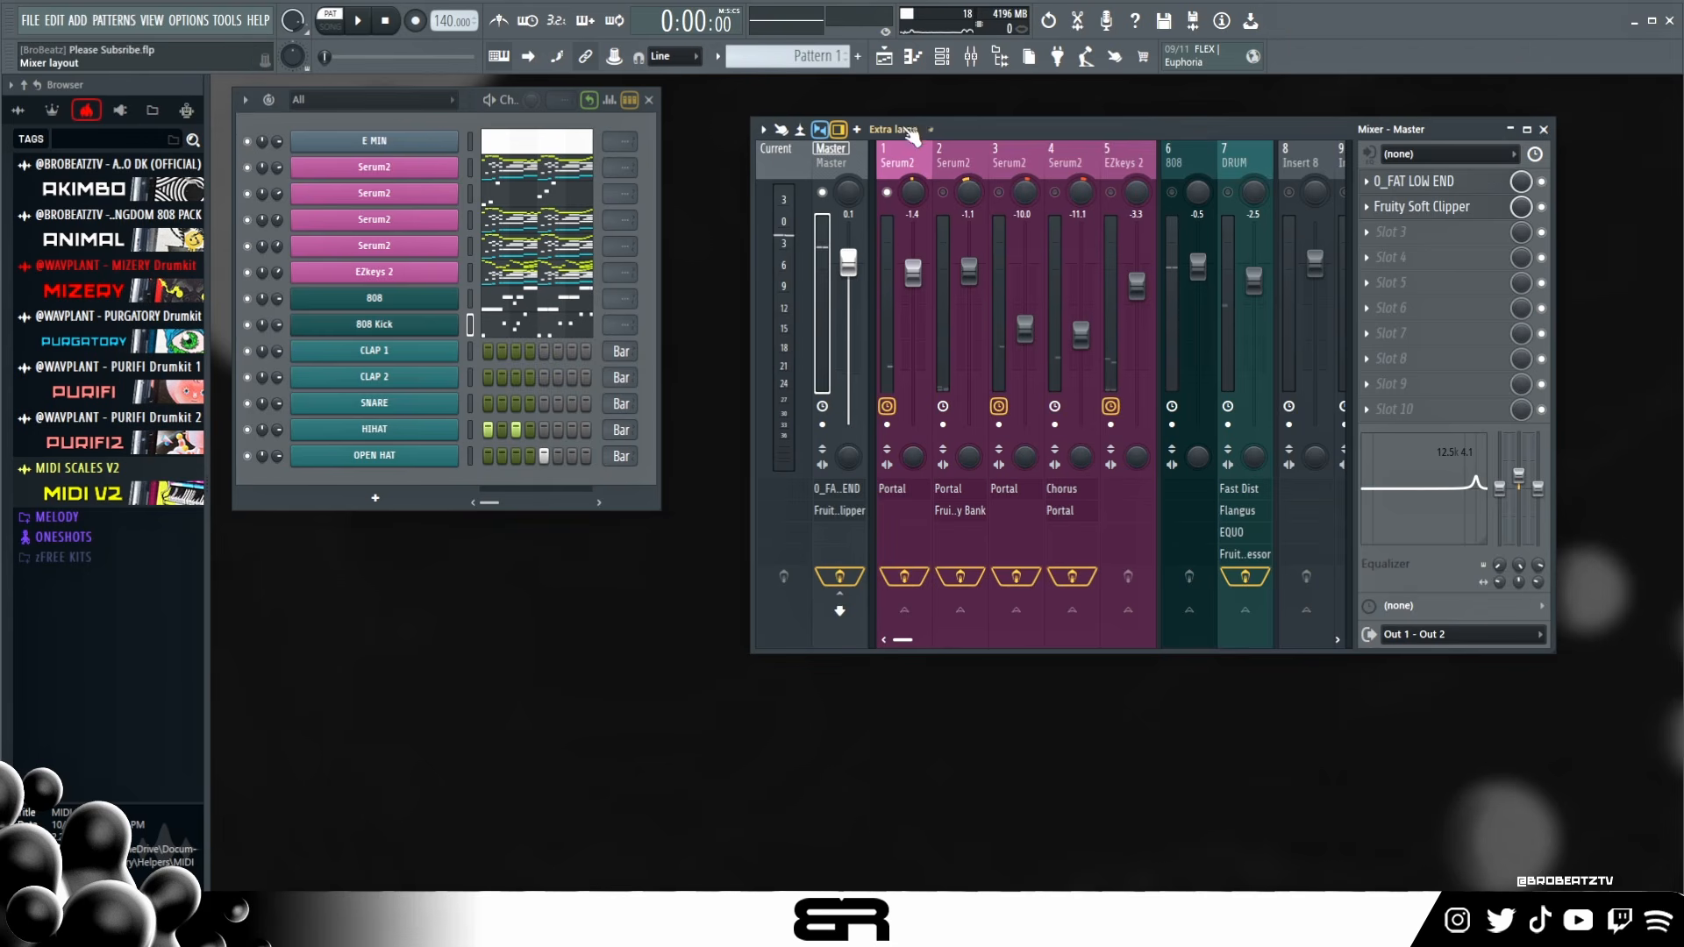
left_click(904, 577)
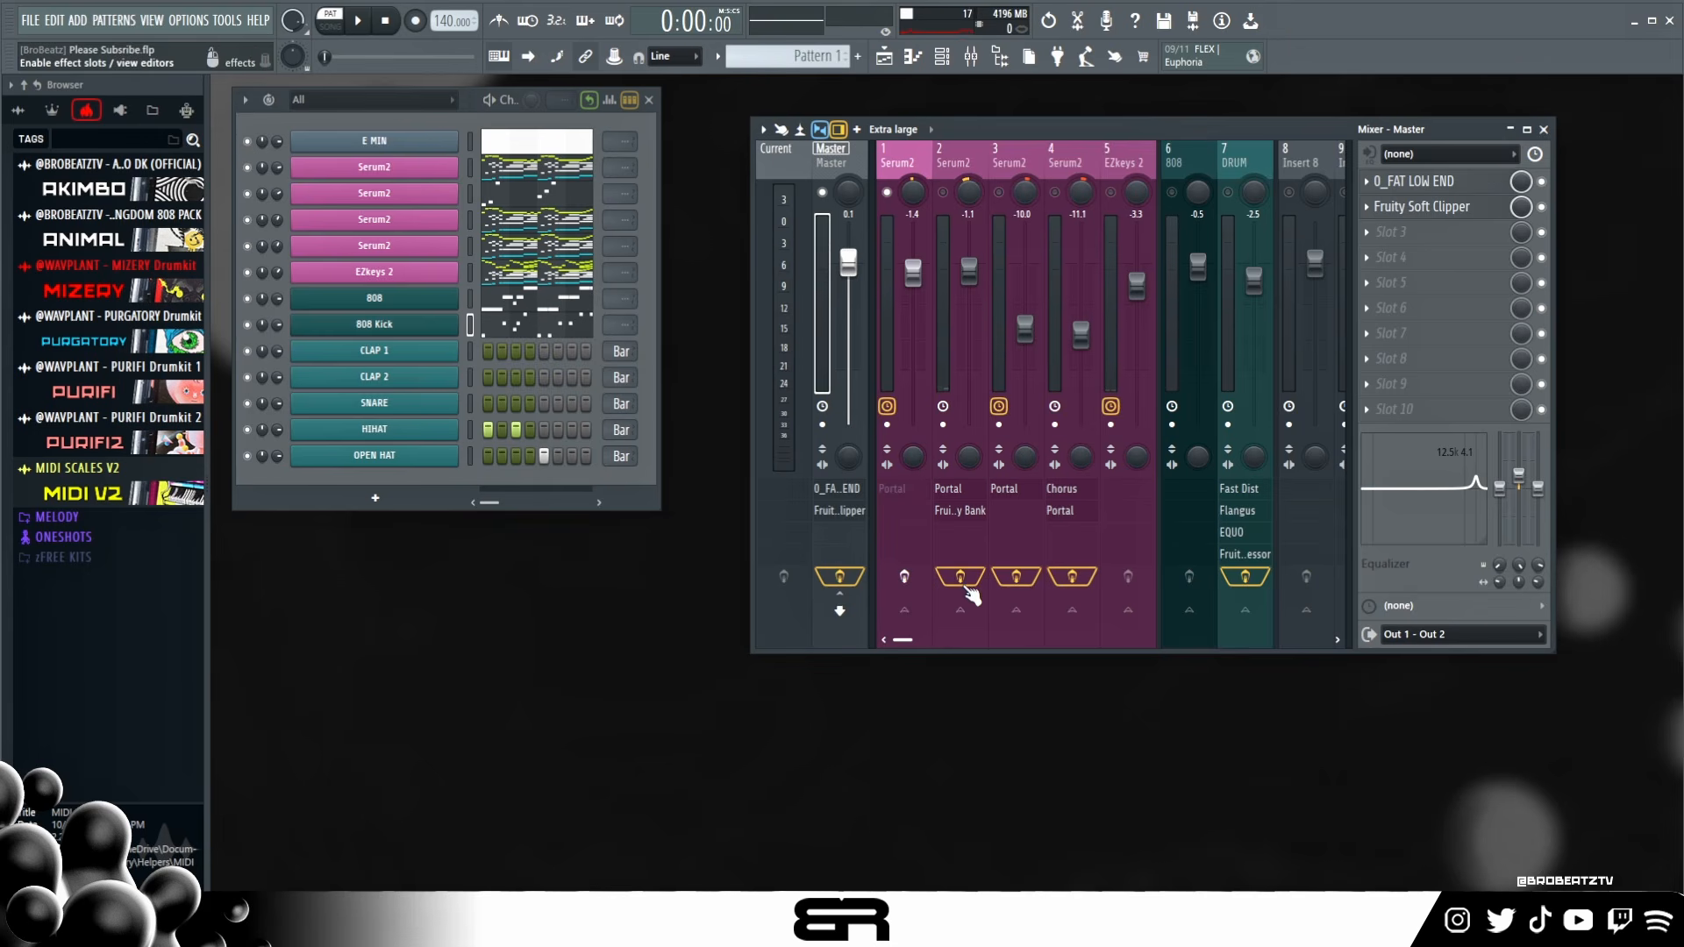
left_click(960, 577)
left_click(1071, 577)
left_click(1016, 577)
left_click(1244, 577)
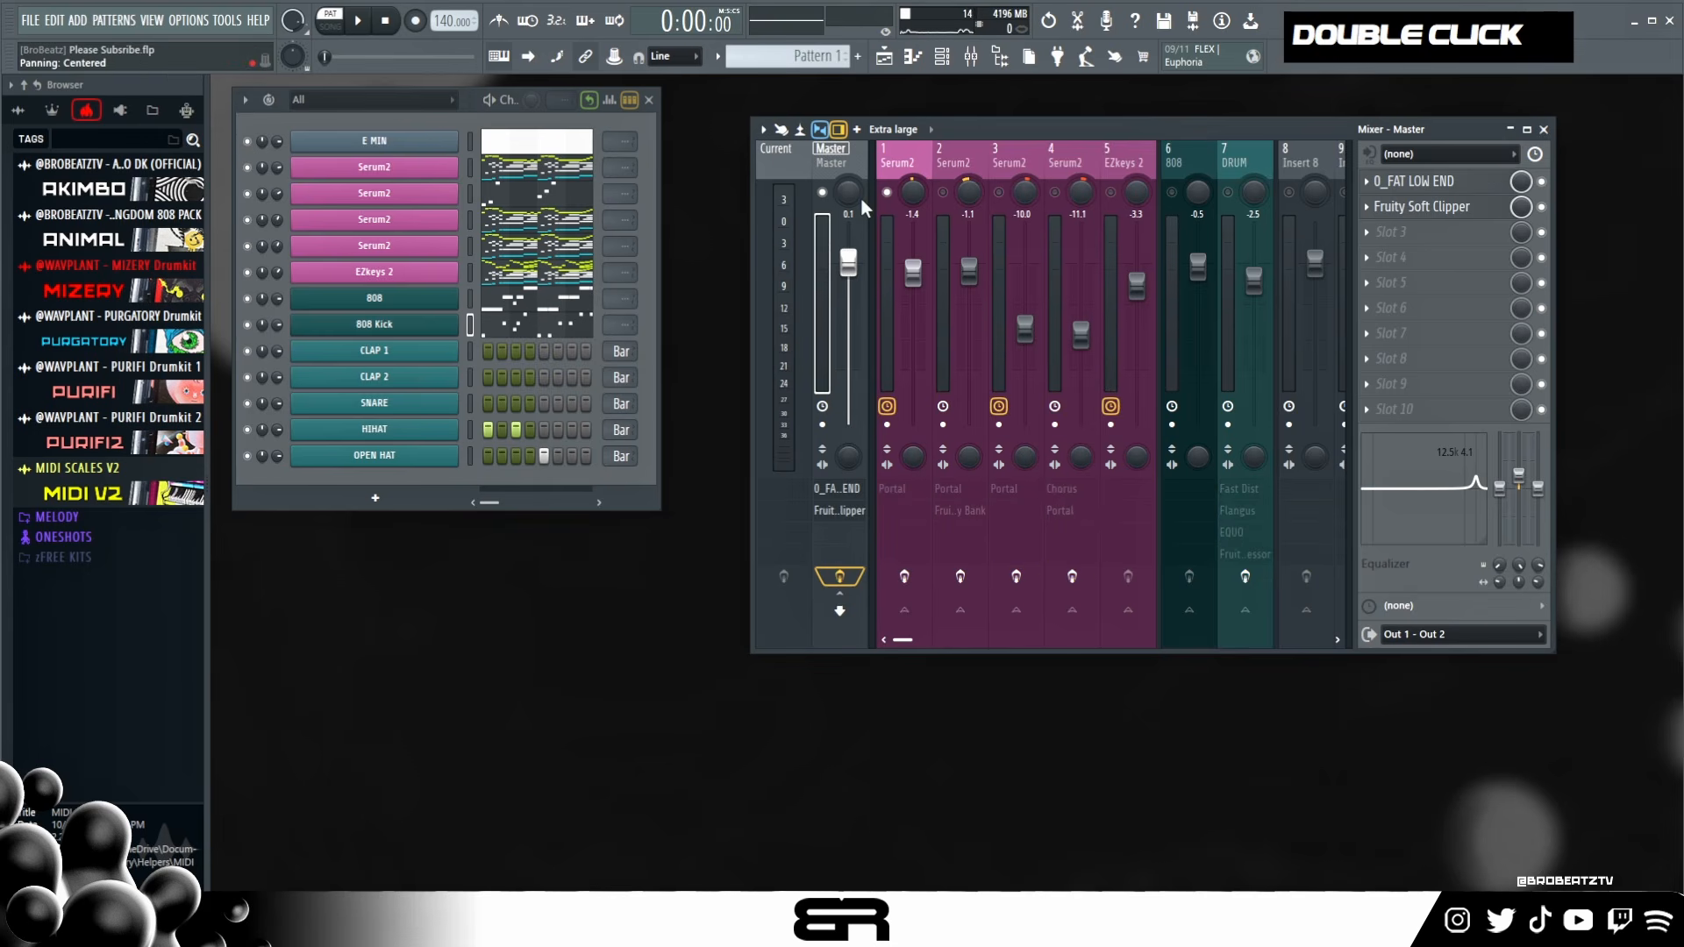
- Play the soloed first Serum2 track without effects, enable its effects, and play it again with Portal
key("space")
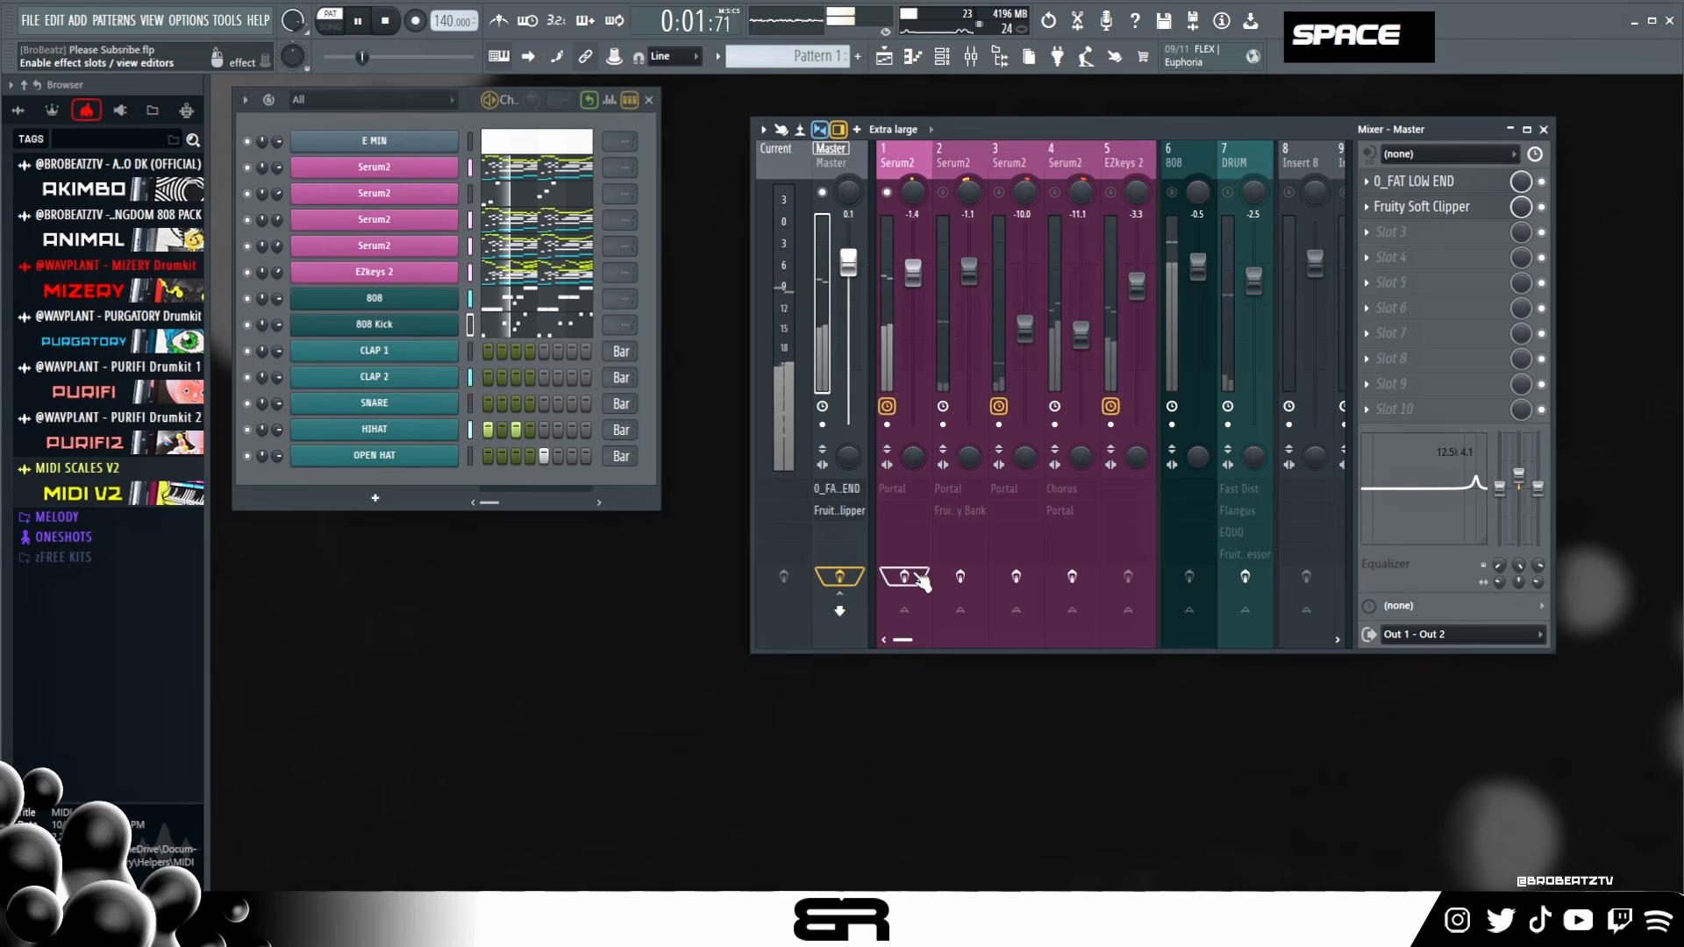
left_click(904, 577)
key("space")
key("space")
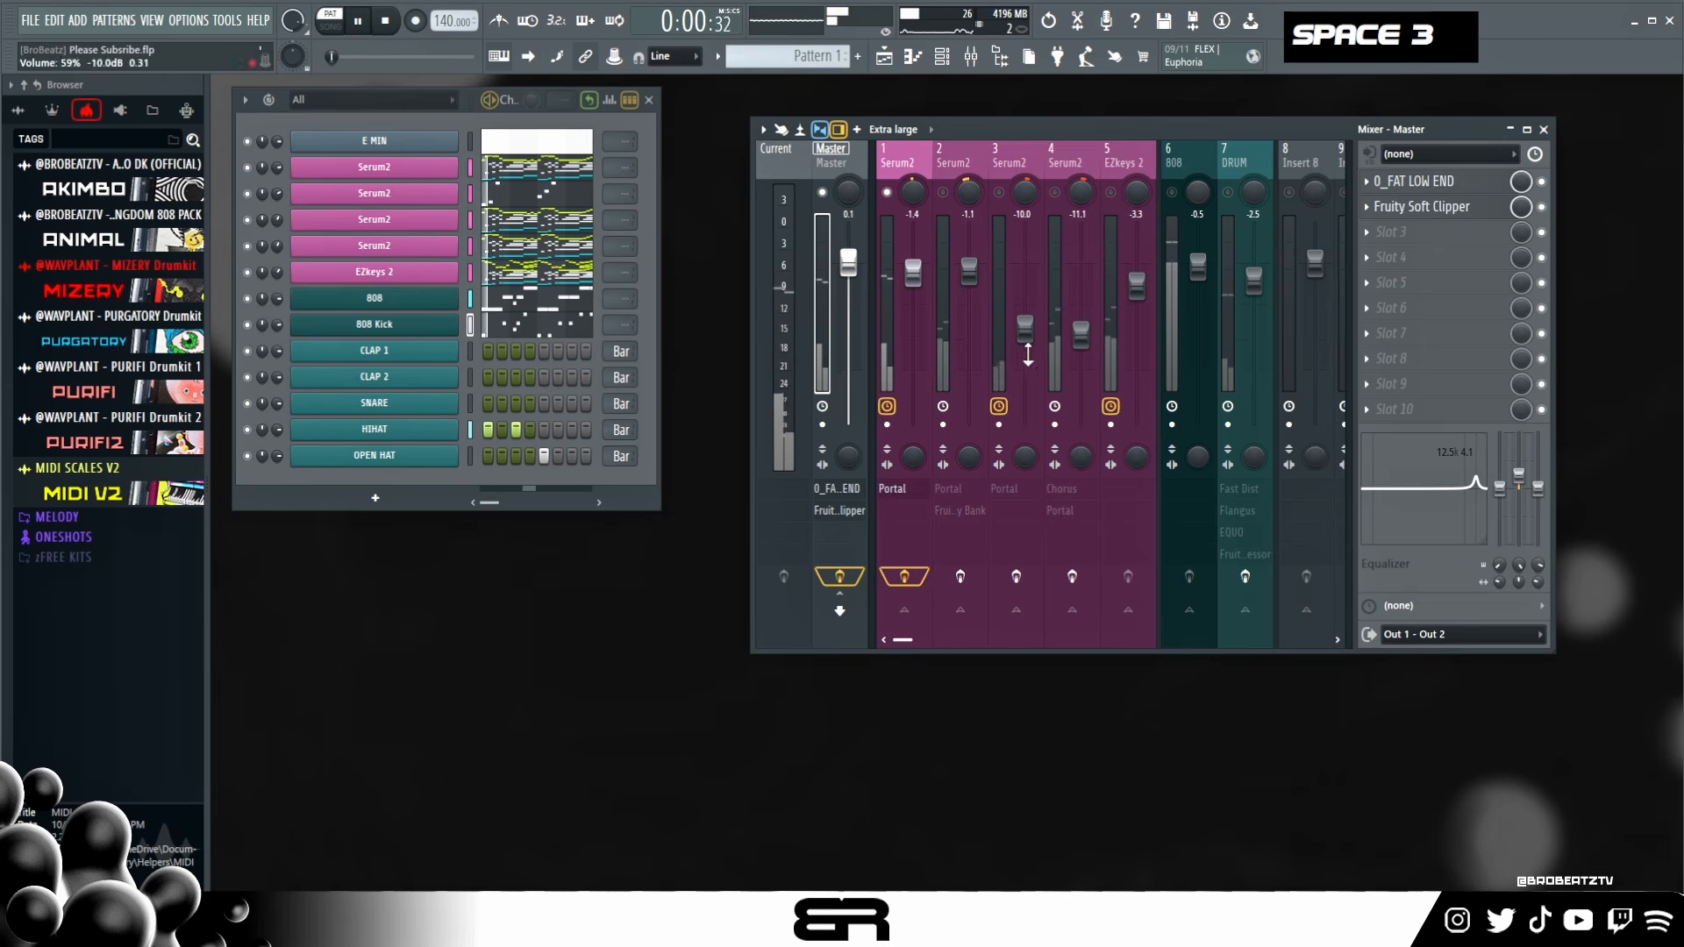
left_click(900, 163)
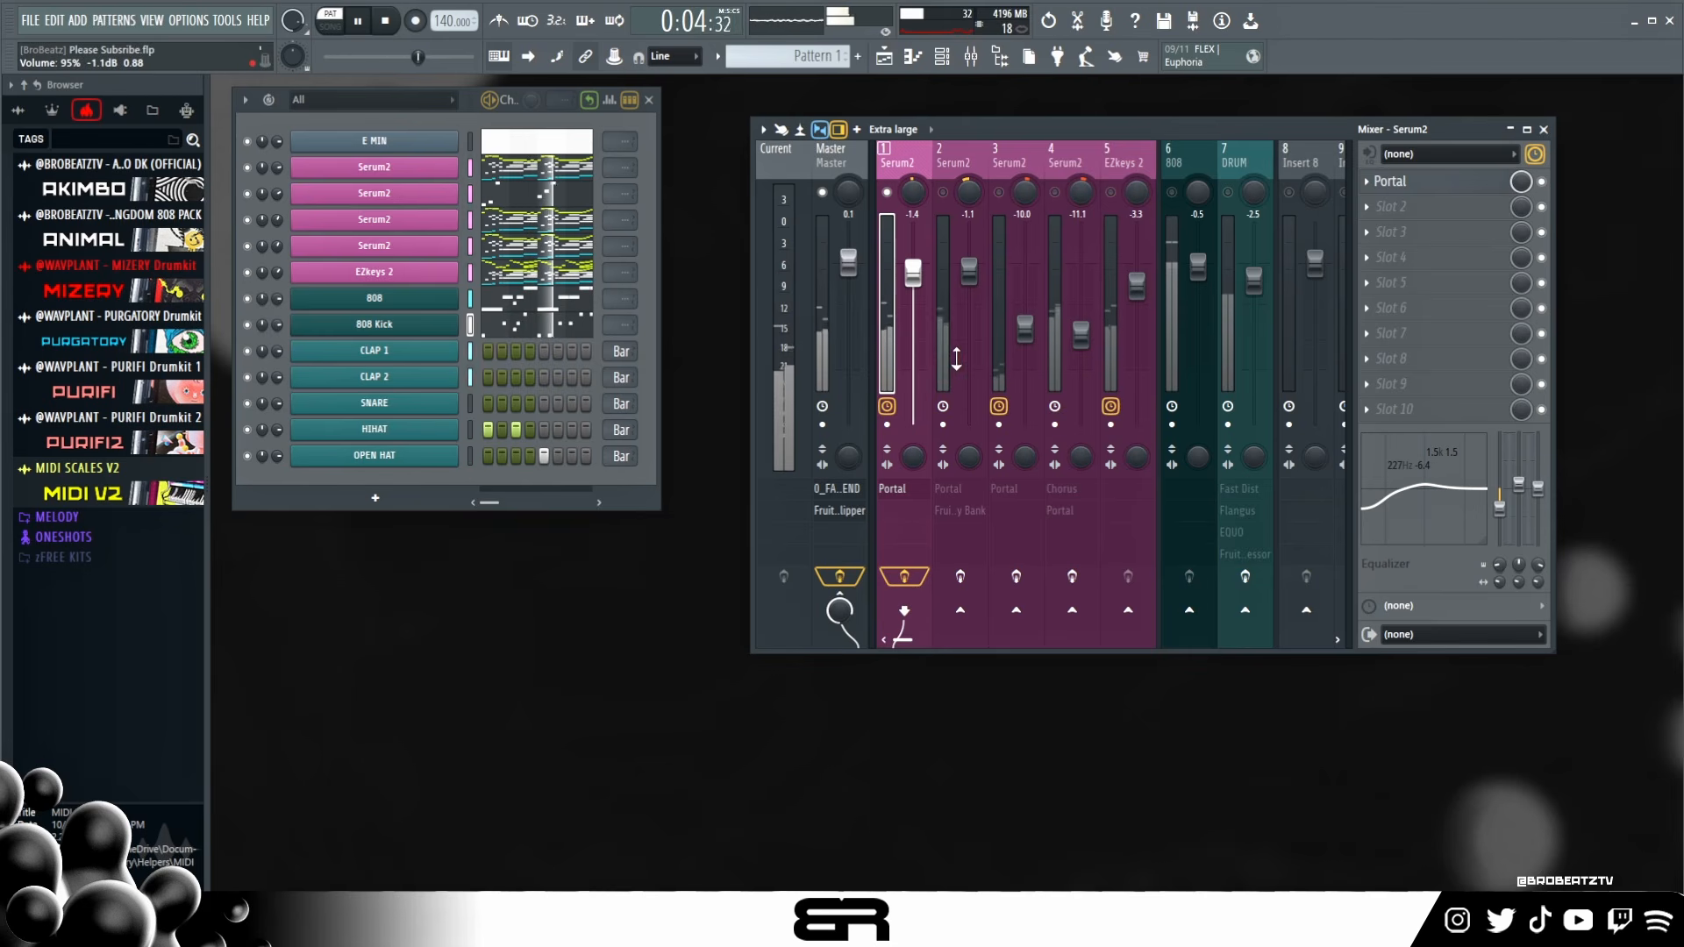
key("space")
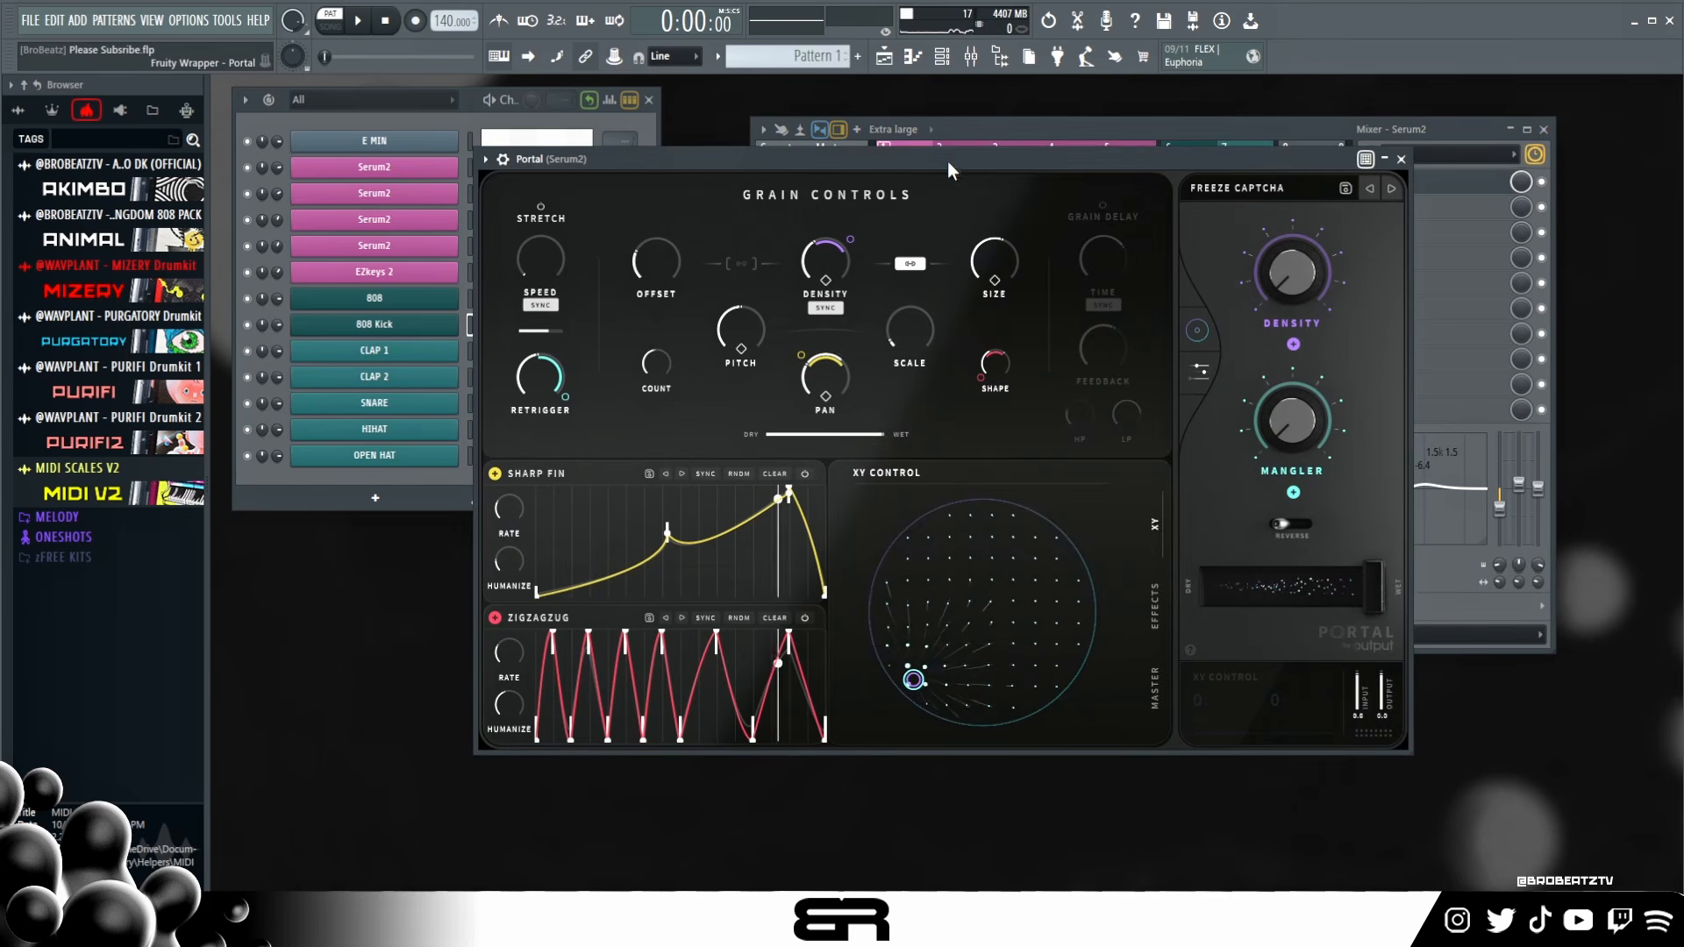
- Compare playback with Stretch off and on in the first Serum2 track's Portal effect, leave it on and close Portal
left_click_drag(947, 161, 976, 154)
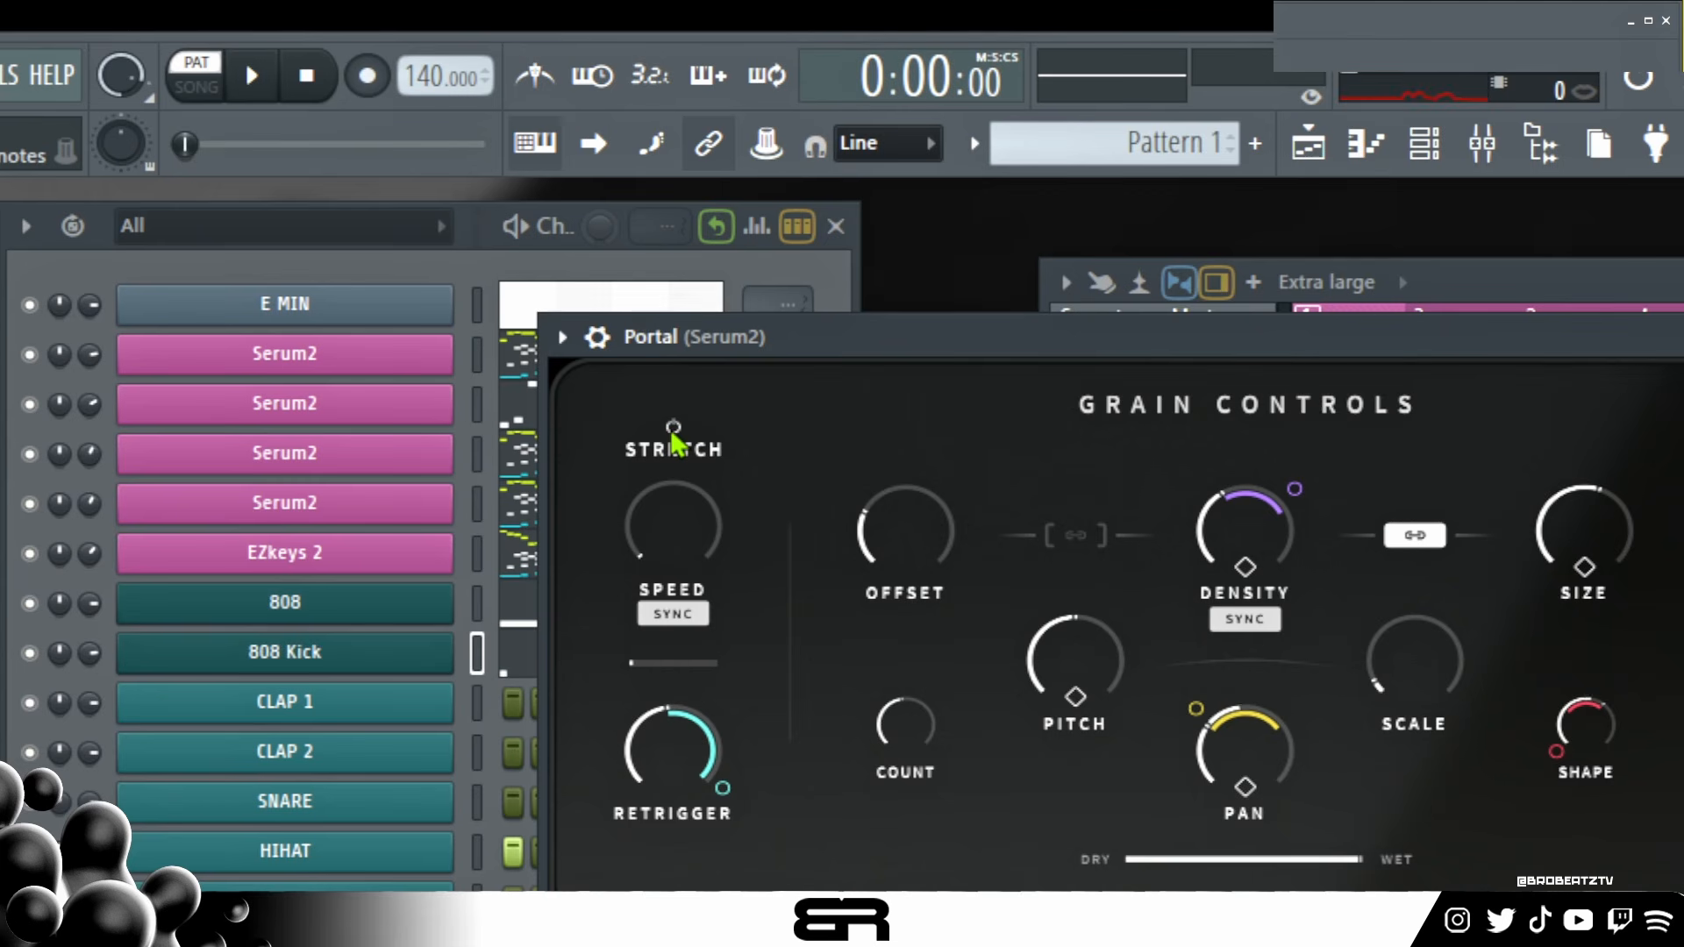
left_click(673, 430)
key("space")
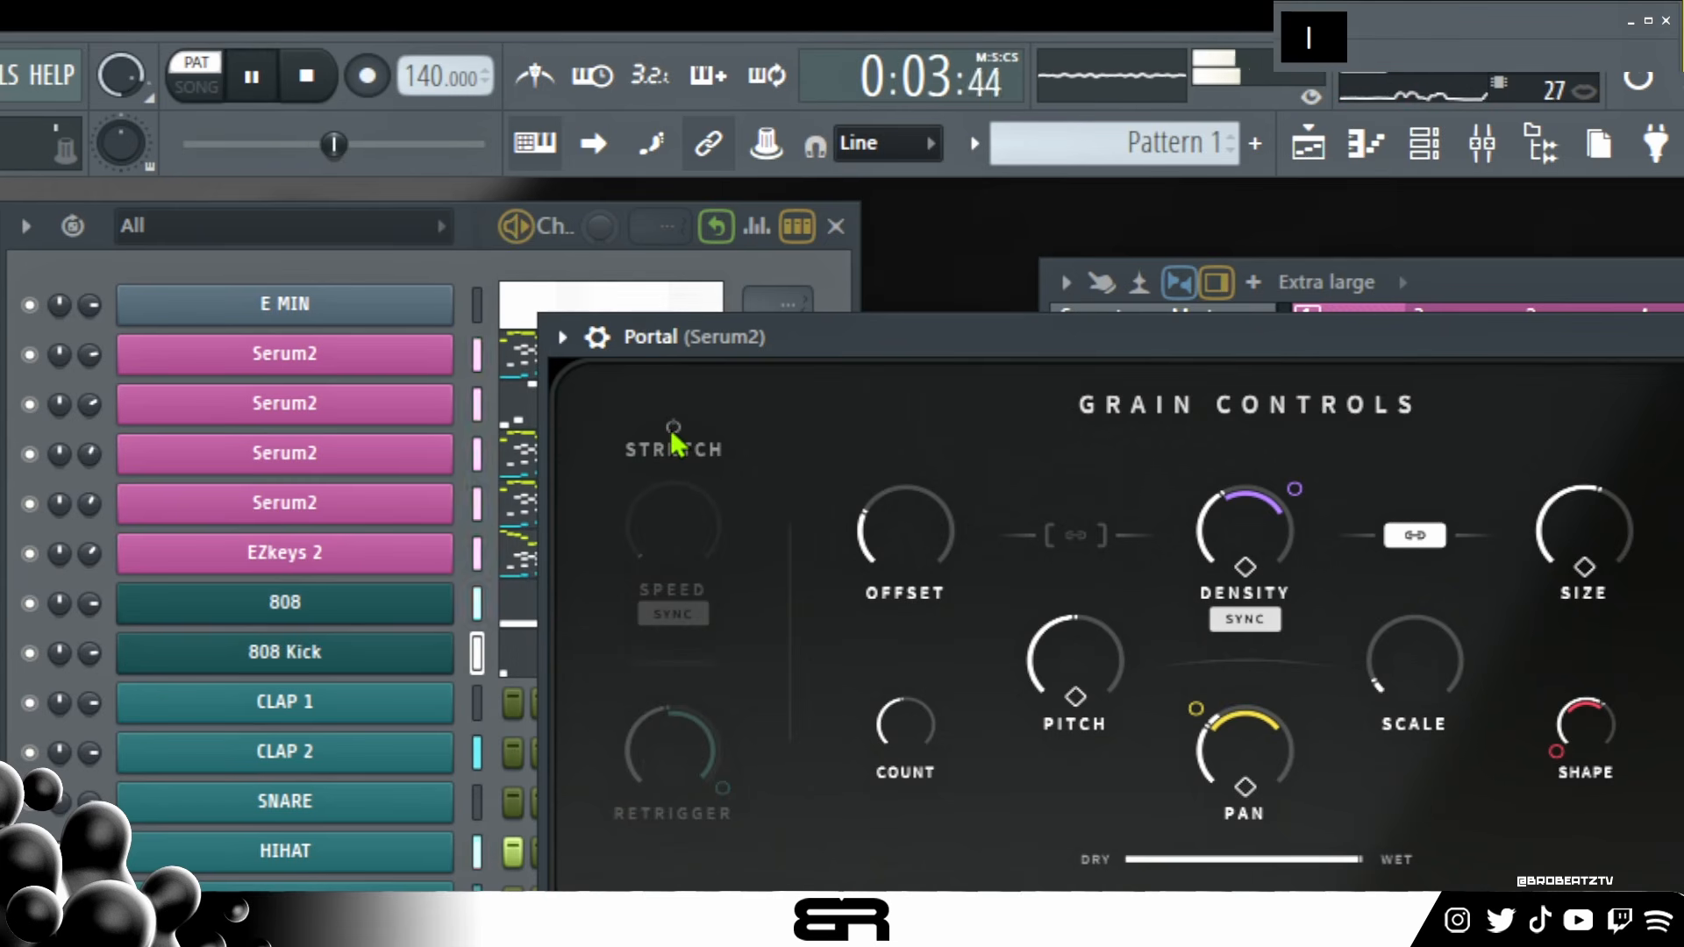
key("space")
left_click(674, 429)
key("space")
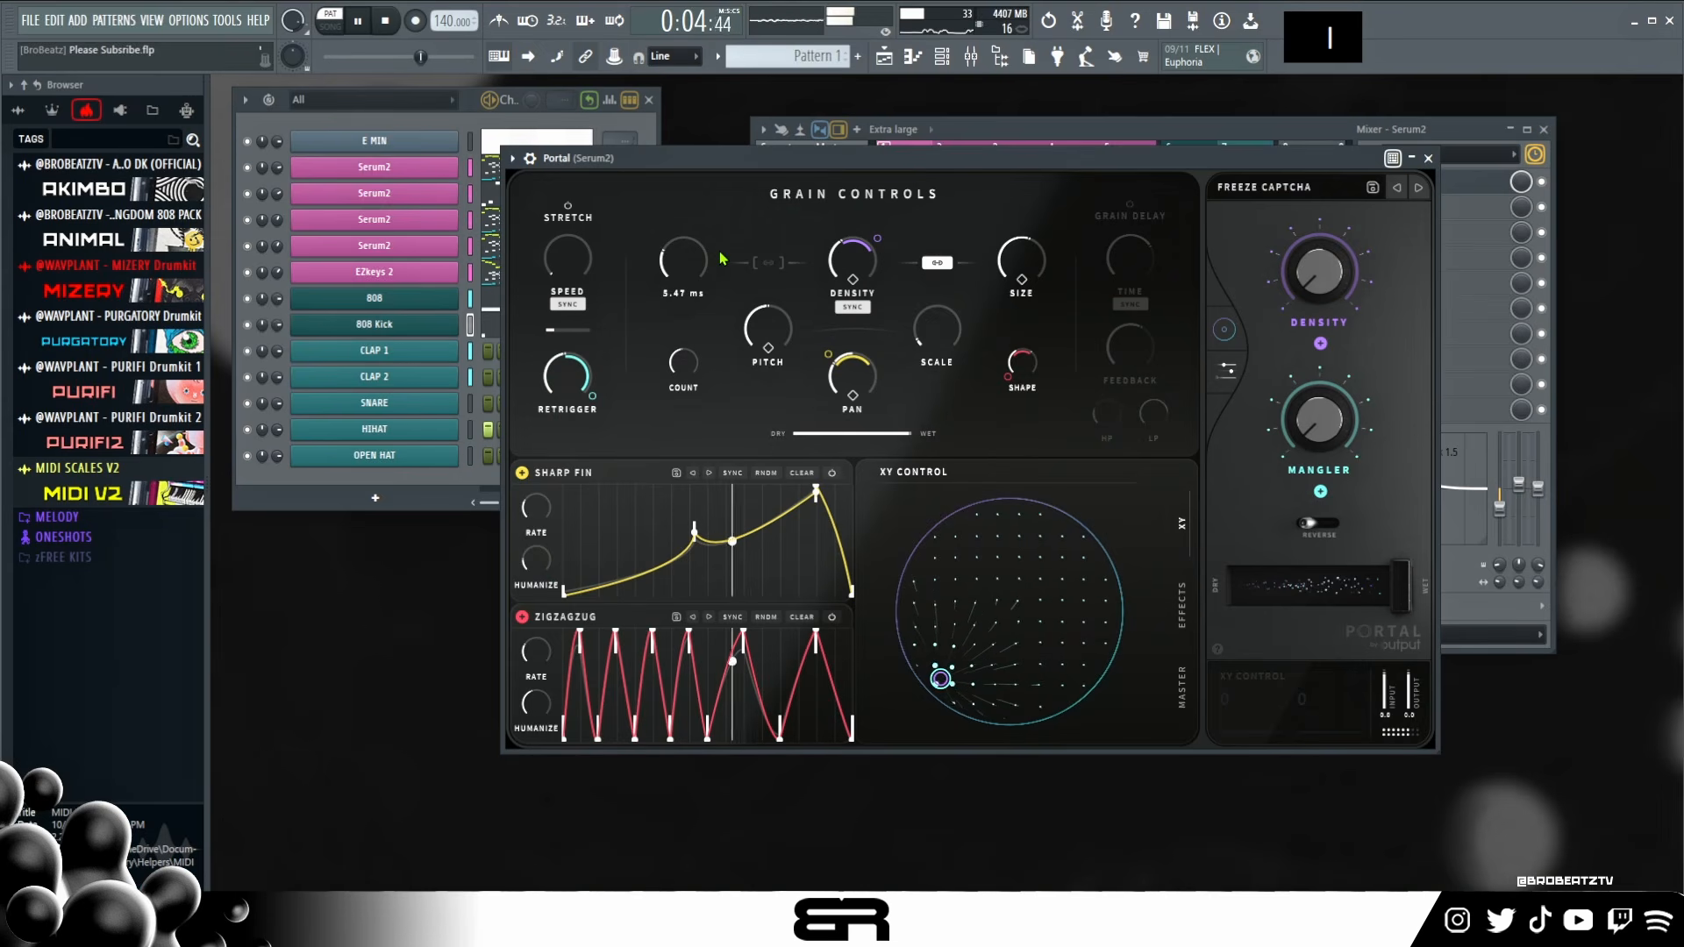
key("space")
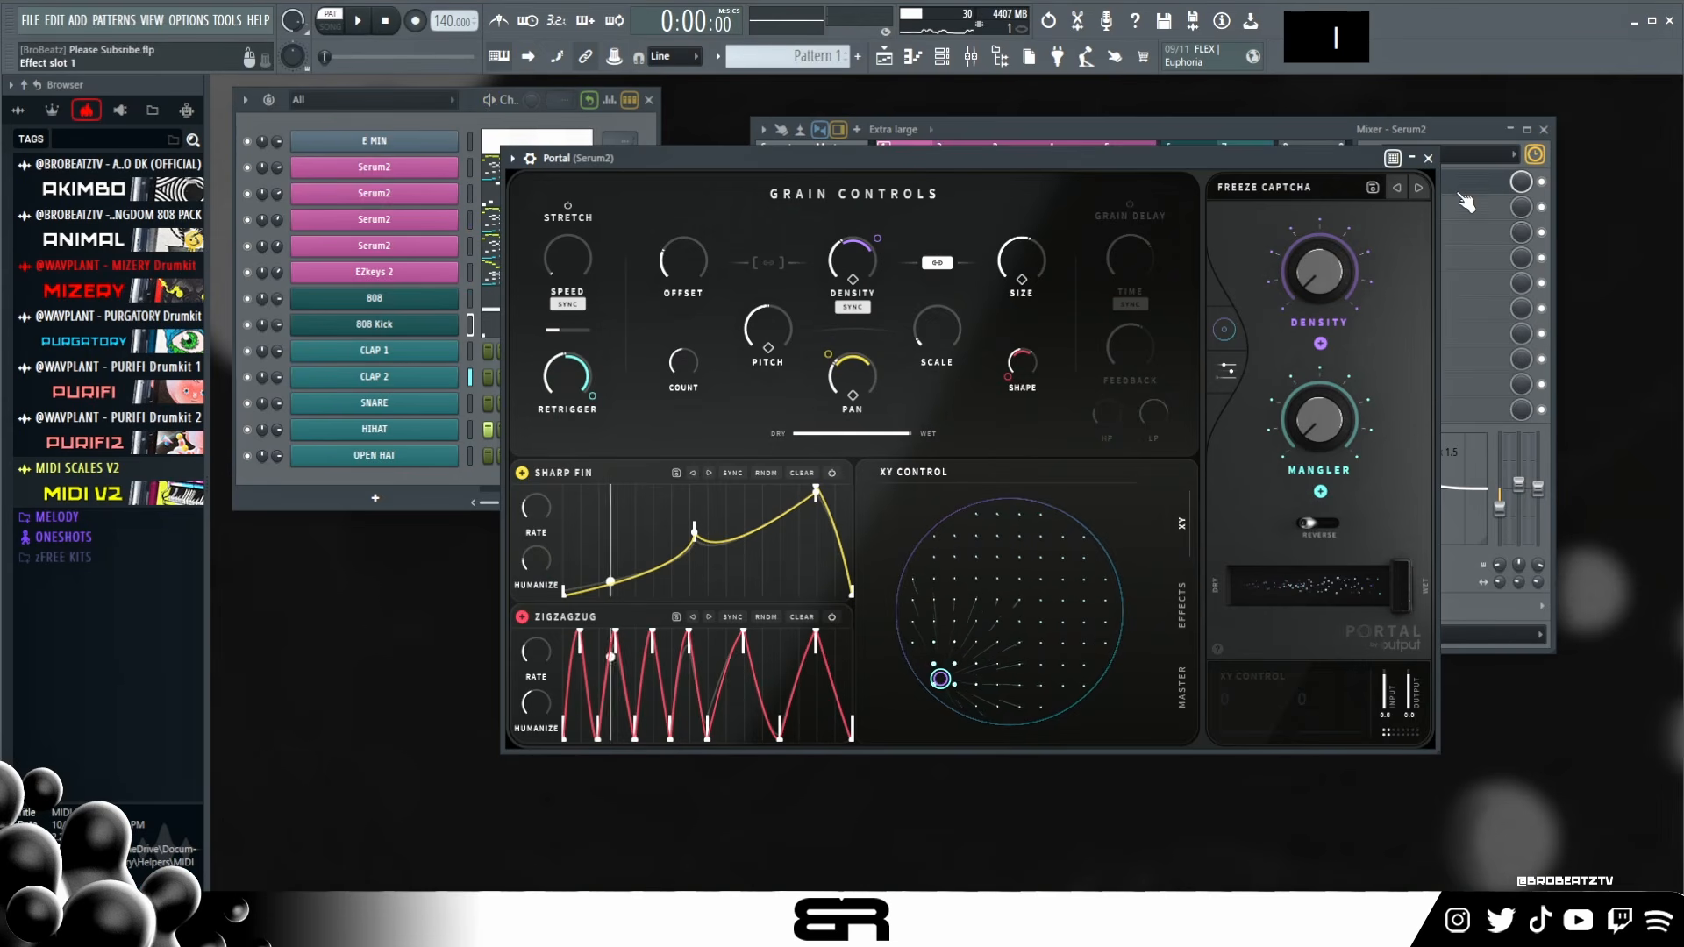
left_click(1429, 159)
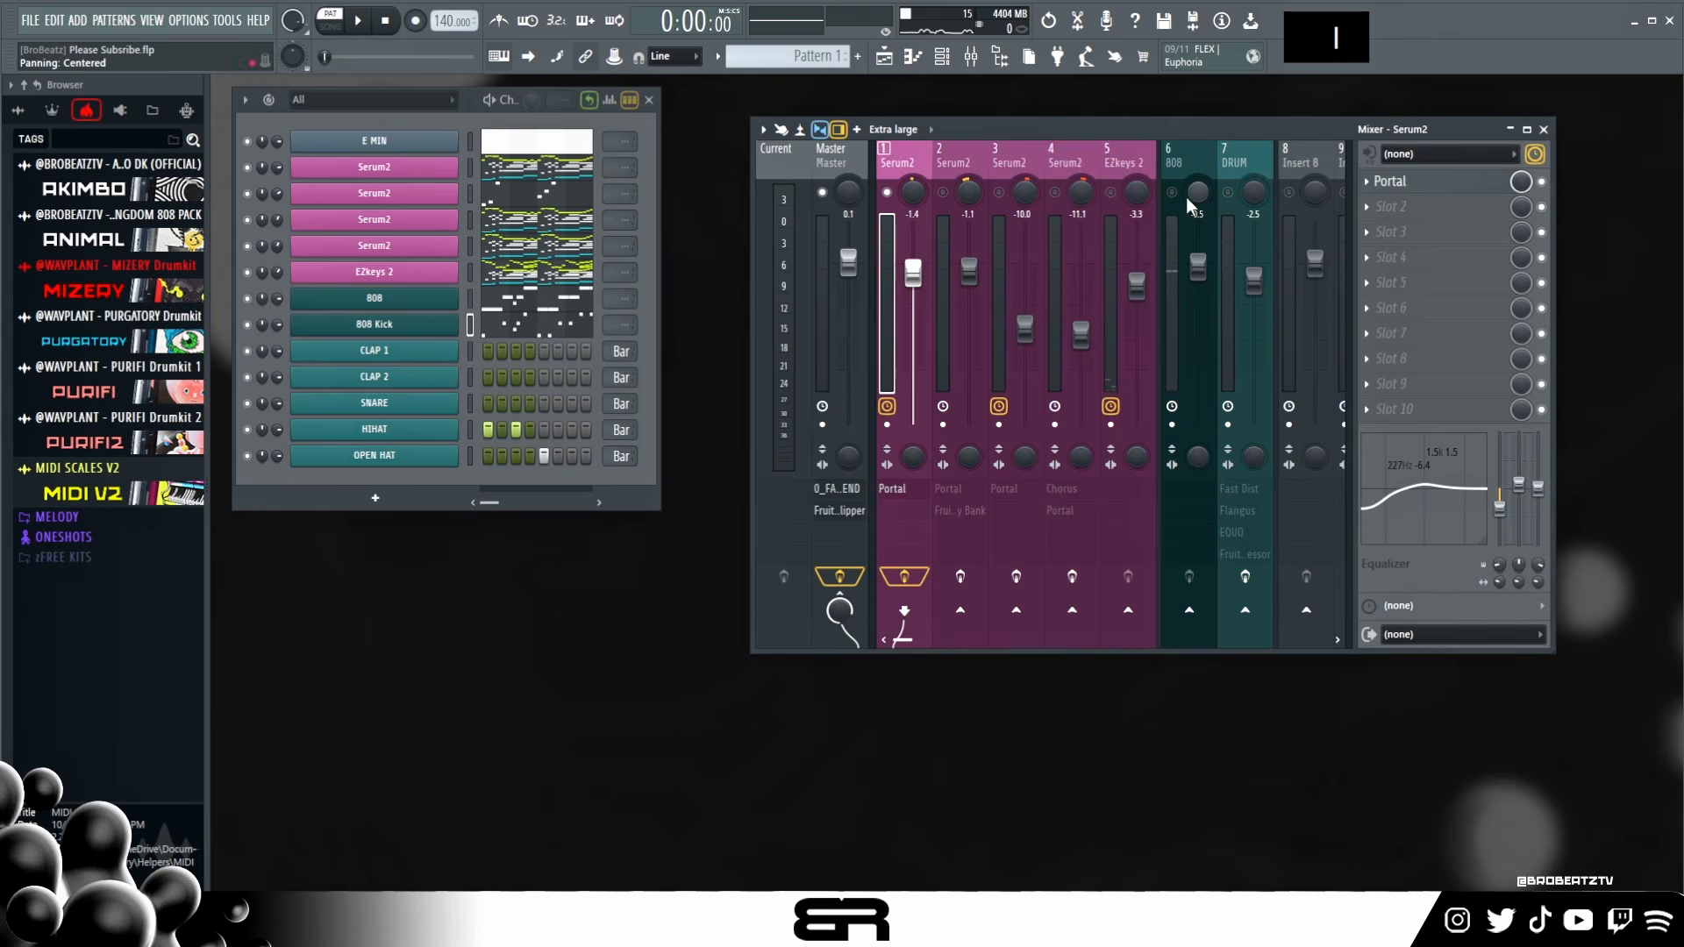
- Unmute the 808 and DRUM mixer tracks and play them together with the first Serum2 track
left_click(1172, 192)
left_click(1228, 192)
key("space")
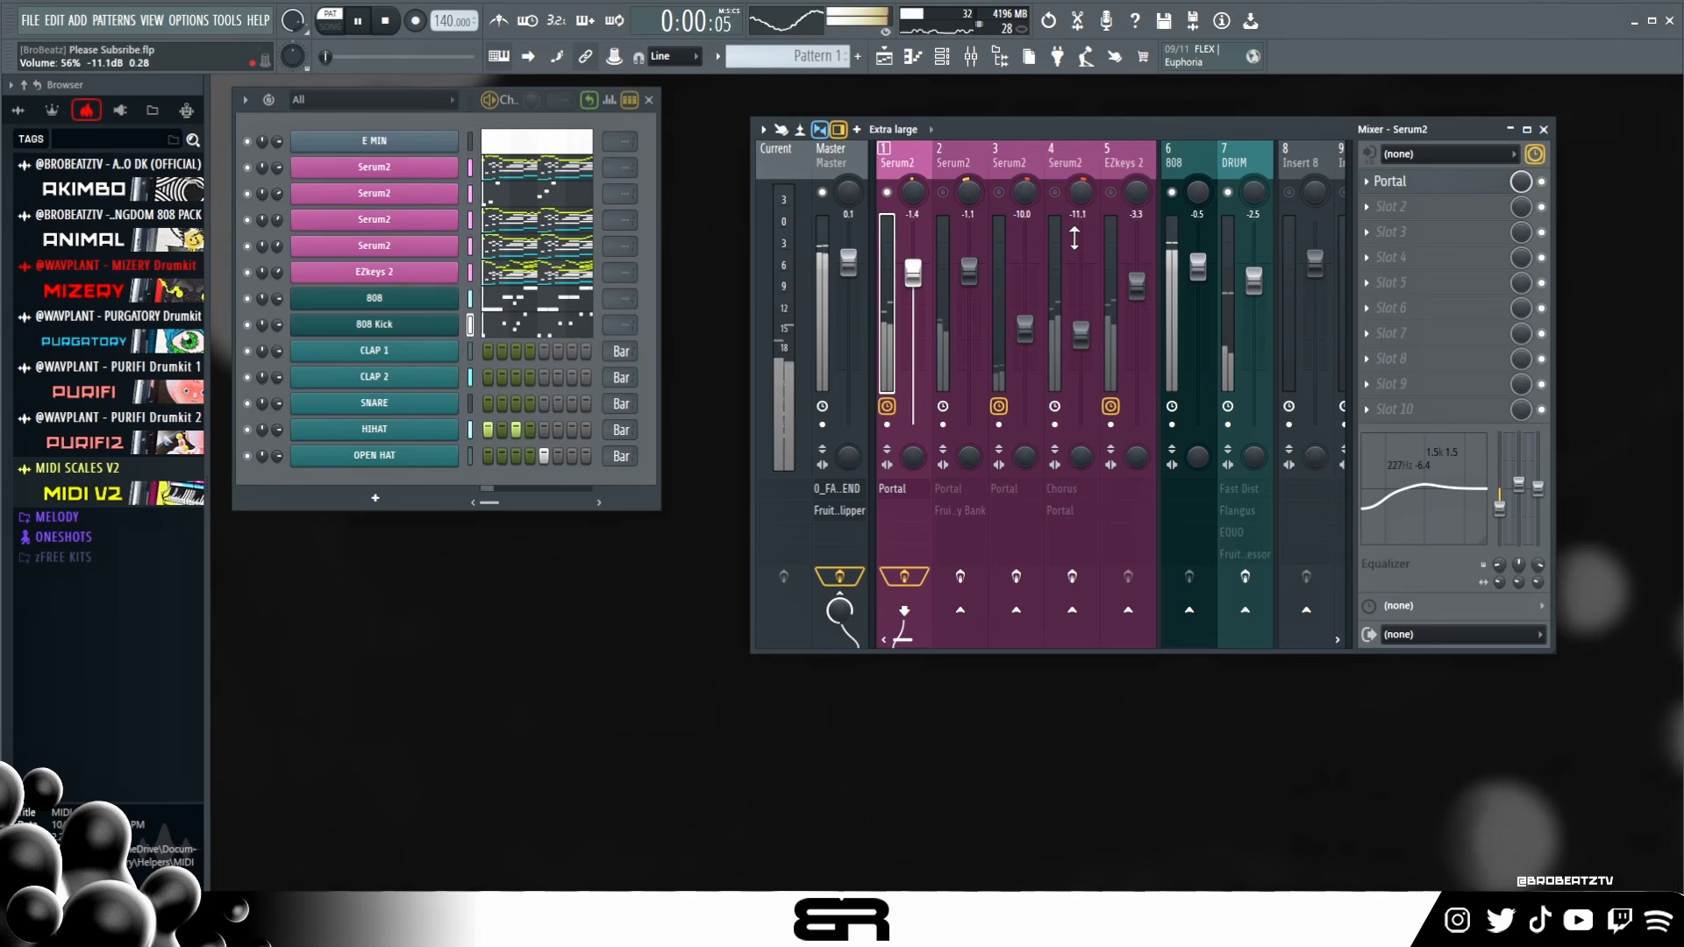
key("space")
- Mute the first Serum2 track, unmute and select the second one, and play it without effects alongside the 808 and drums
left_click(931, 198)
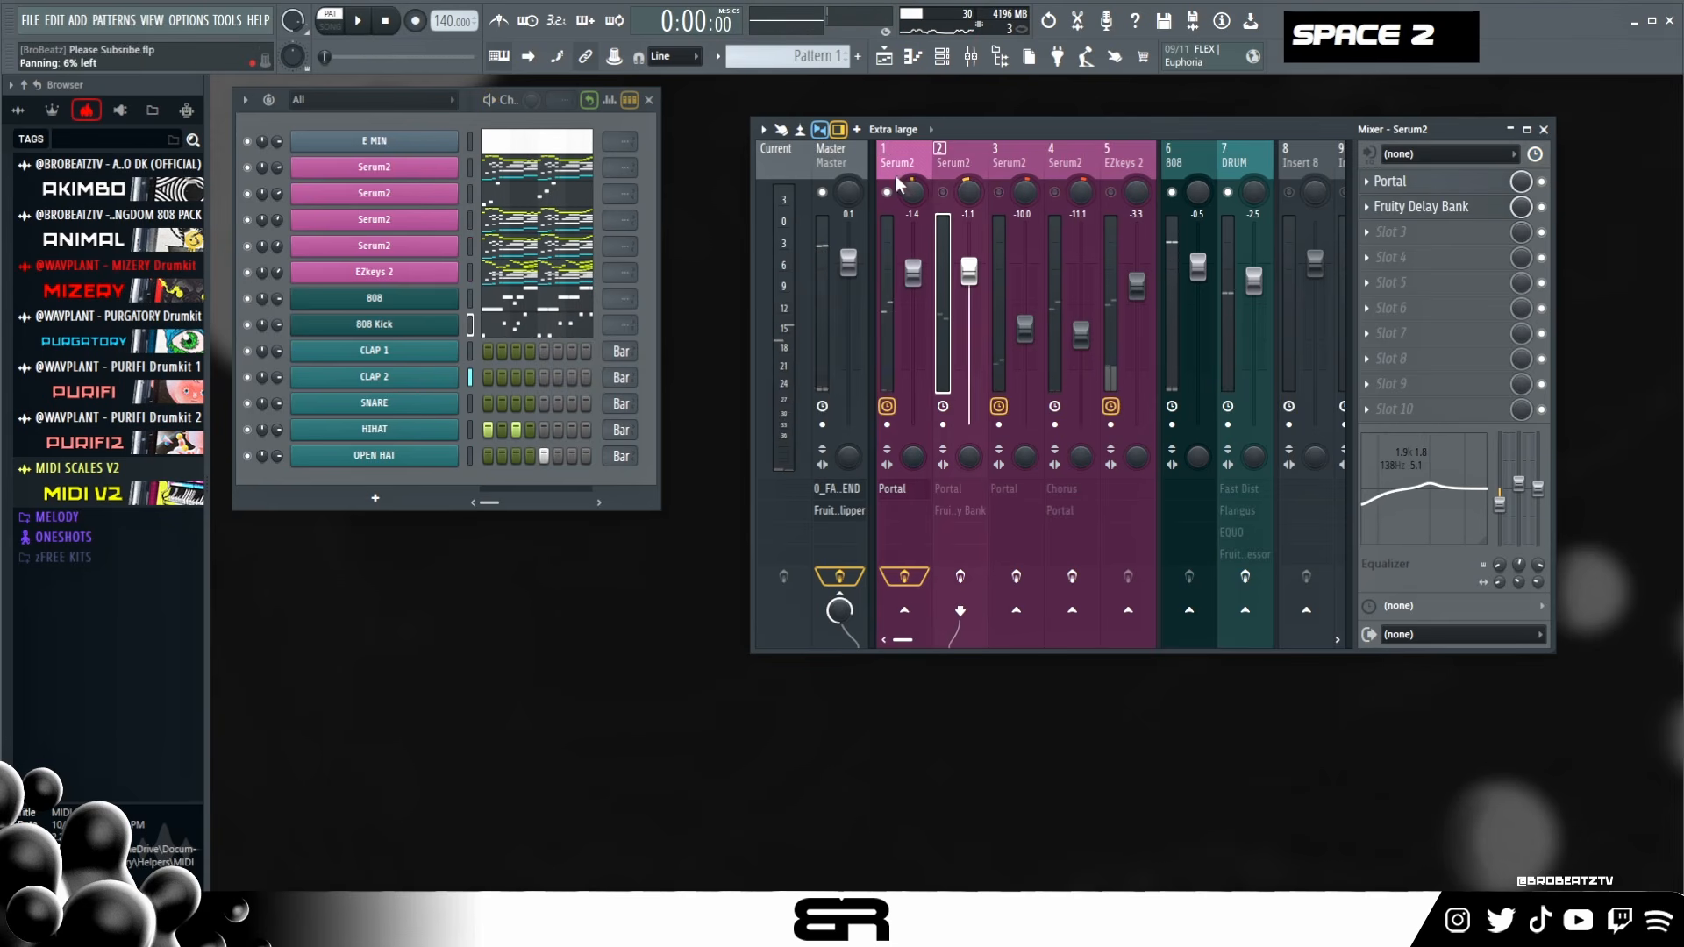
double_click(956, 186)
key("space")
key("space")
key("space")
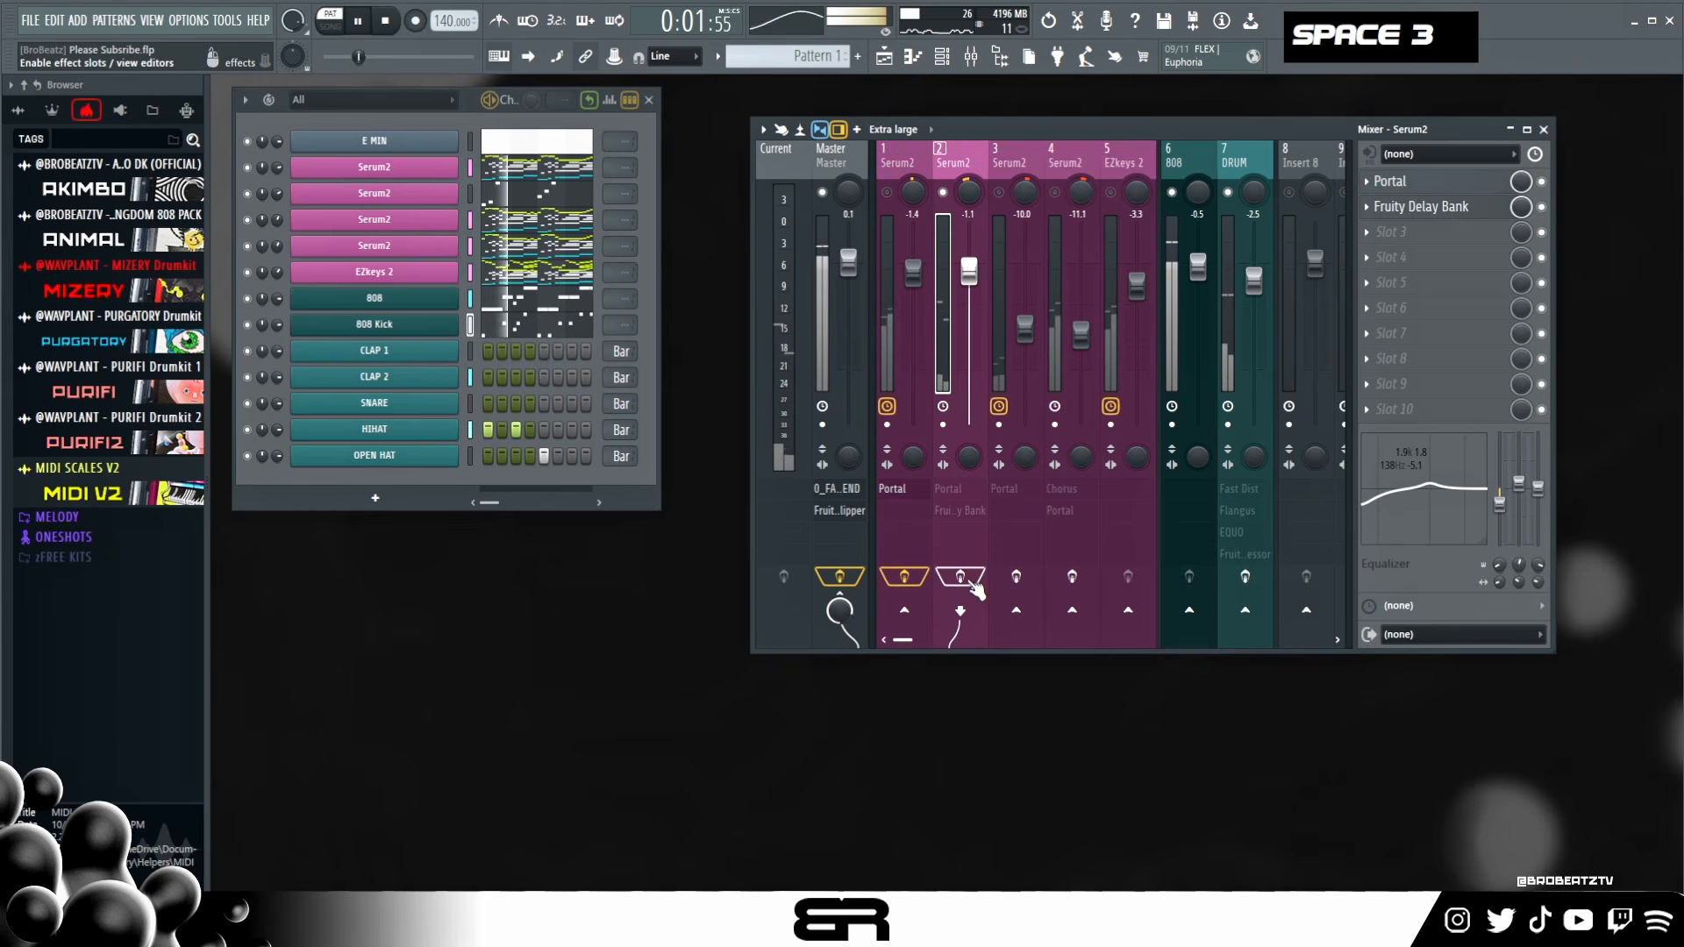
key("space")
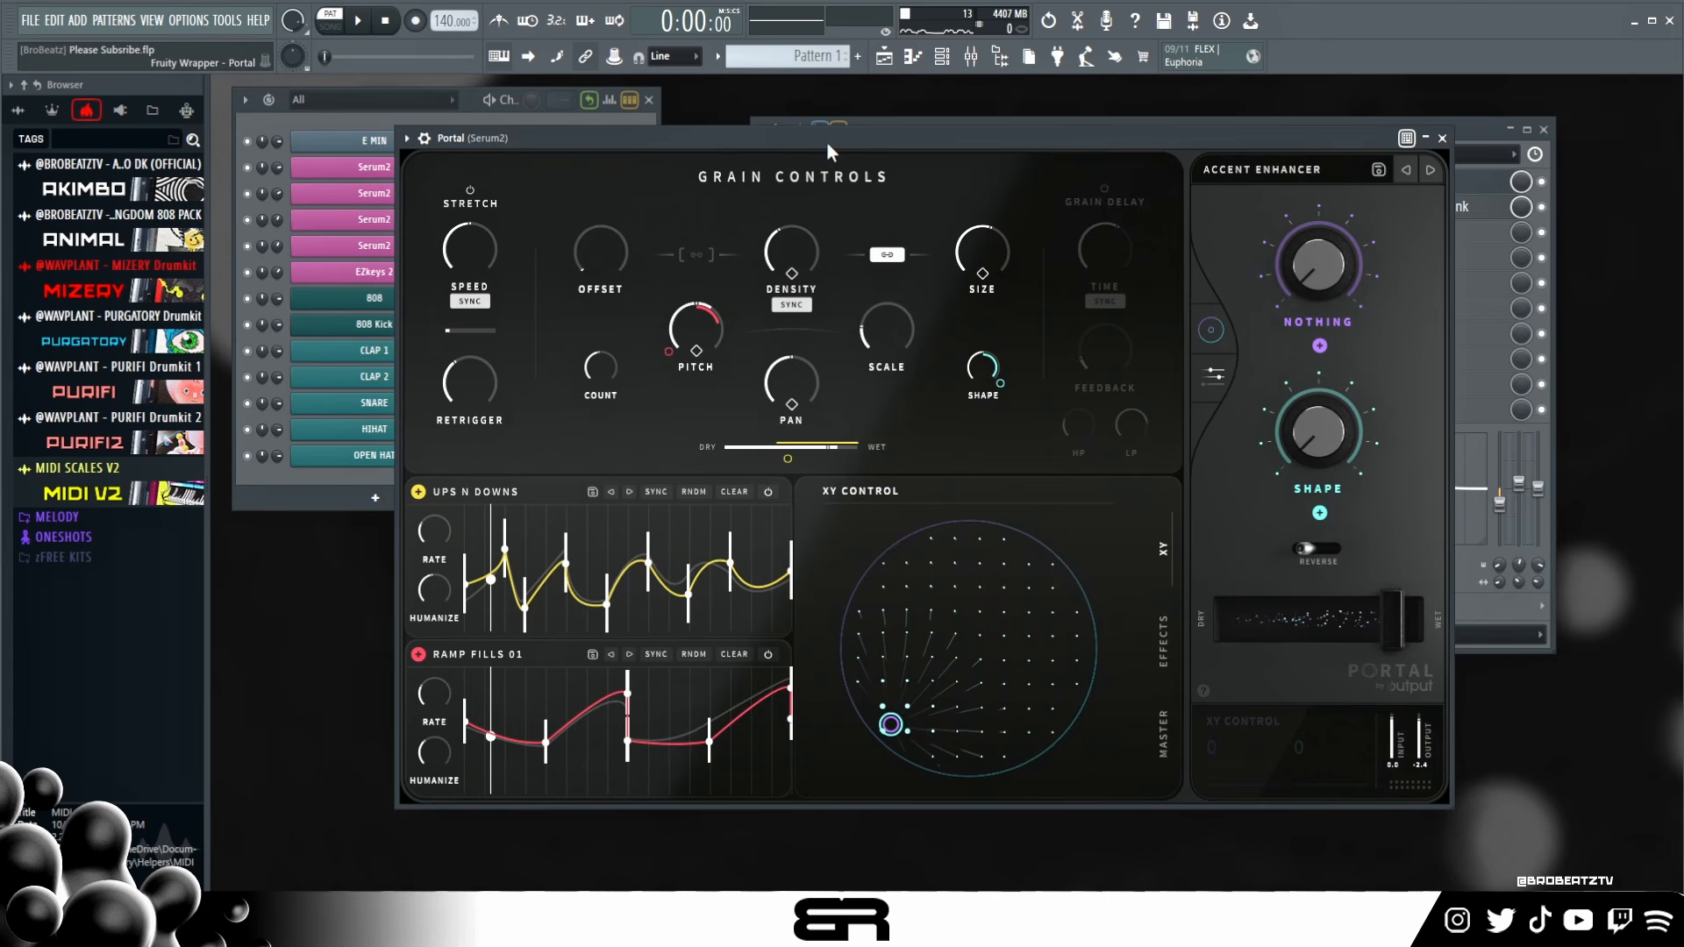
- Enable the second Serum2 track's effects with Fruity Delay Bank switched off, and play the beat with only Portal on it
left_click(1445, 142)
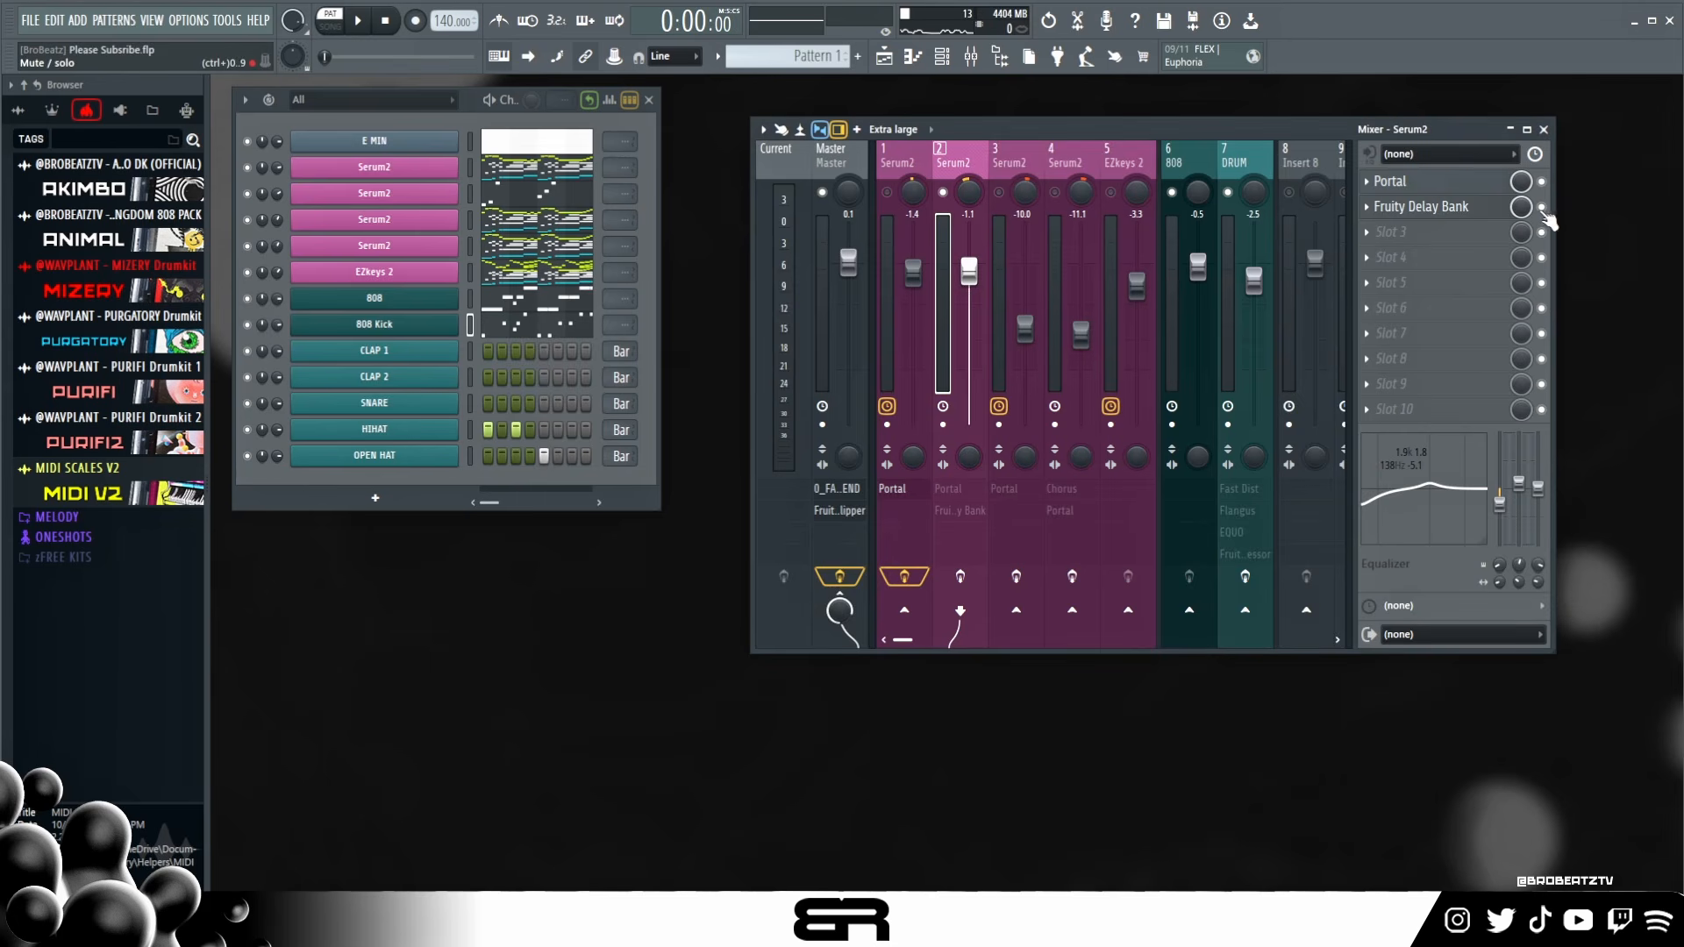
key("space")
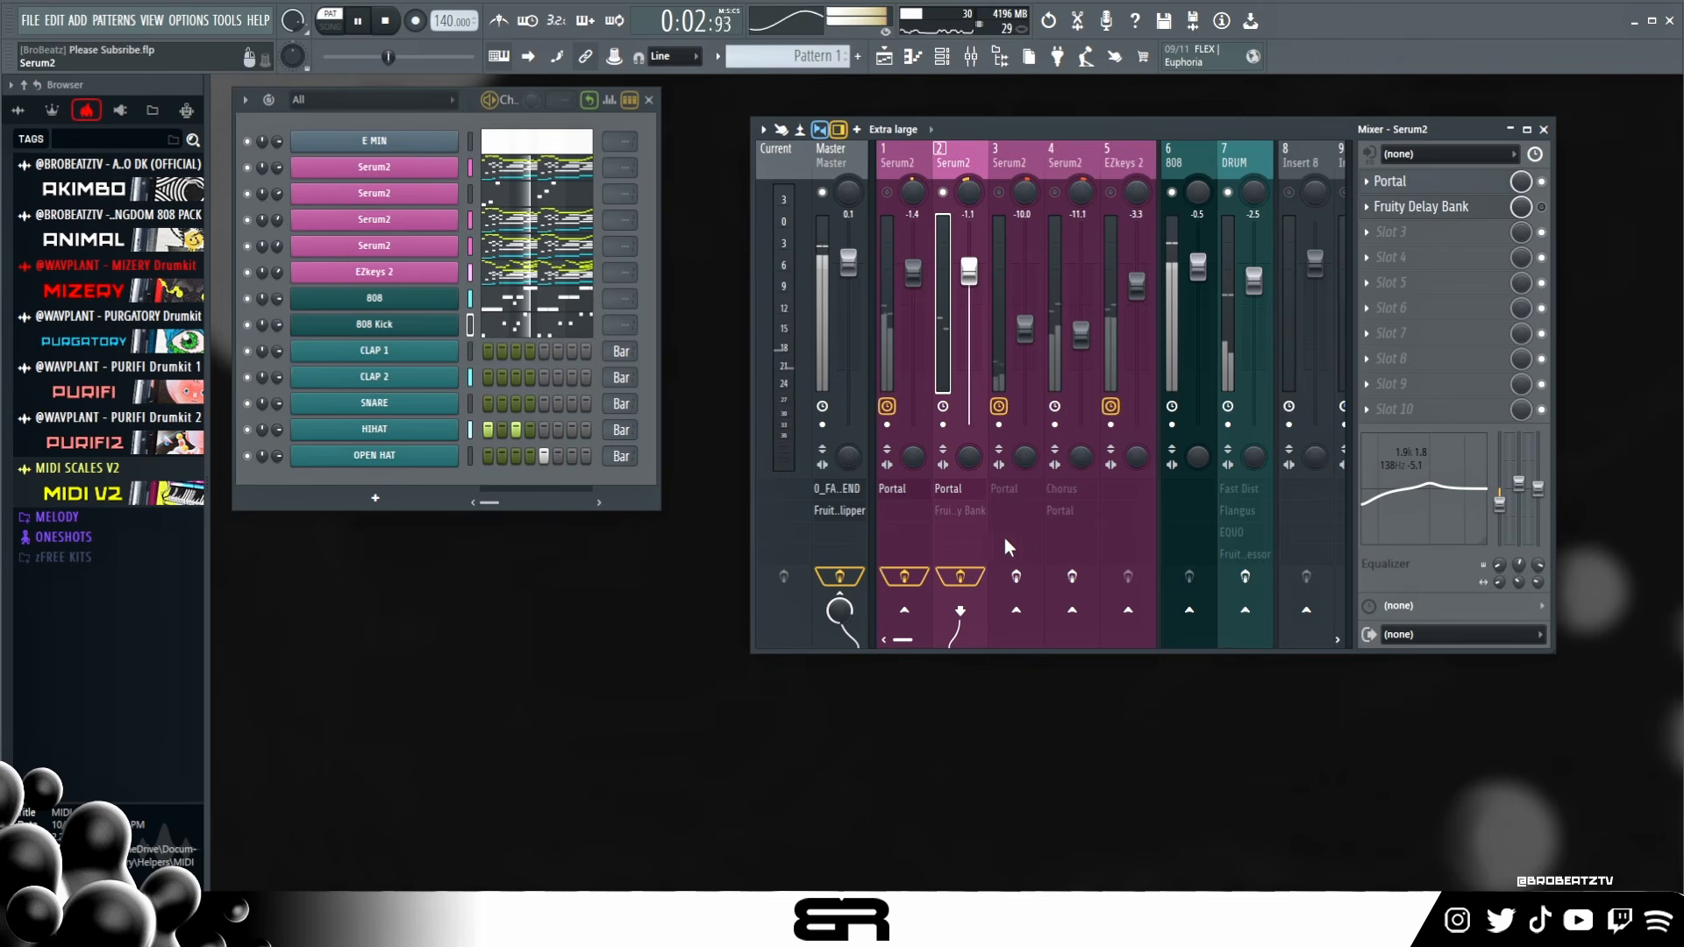
key("space")
- Compare the Stretch setting off and on in the second Serum2 track's Portal effect, leave it on and close Portal
left_click(1449, 186)
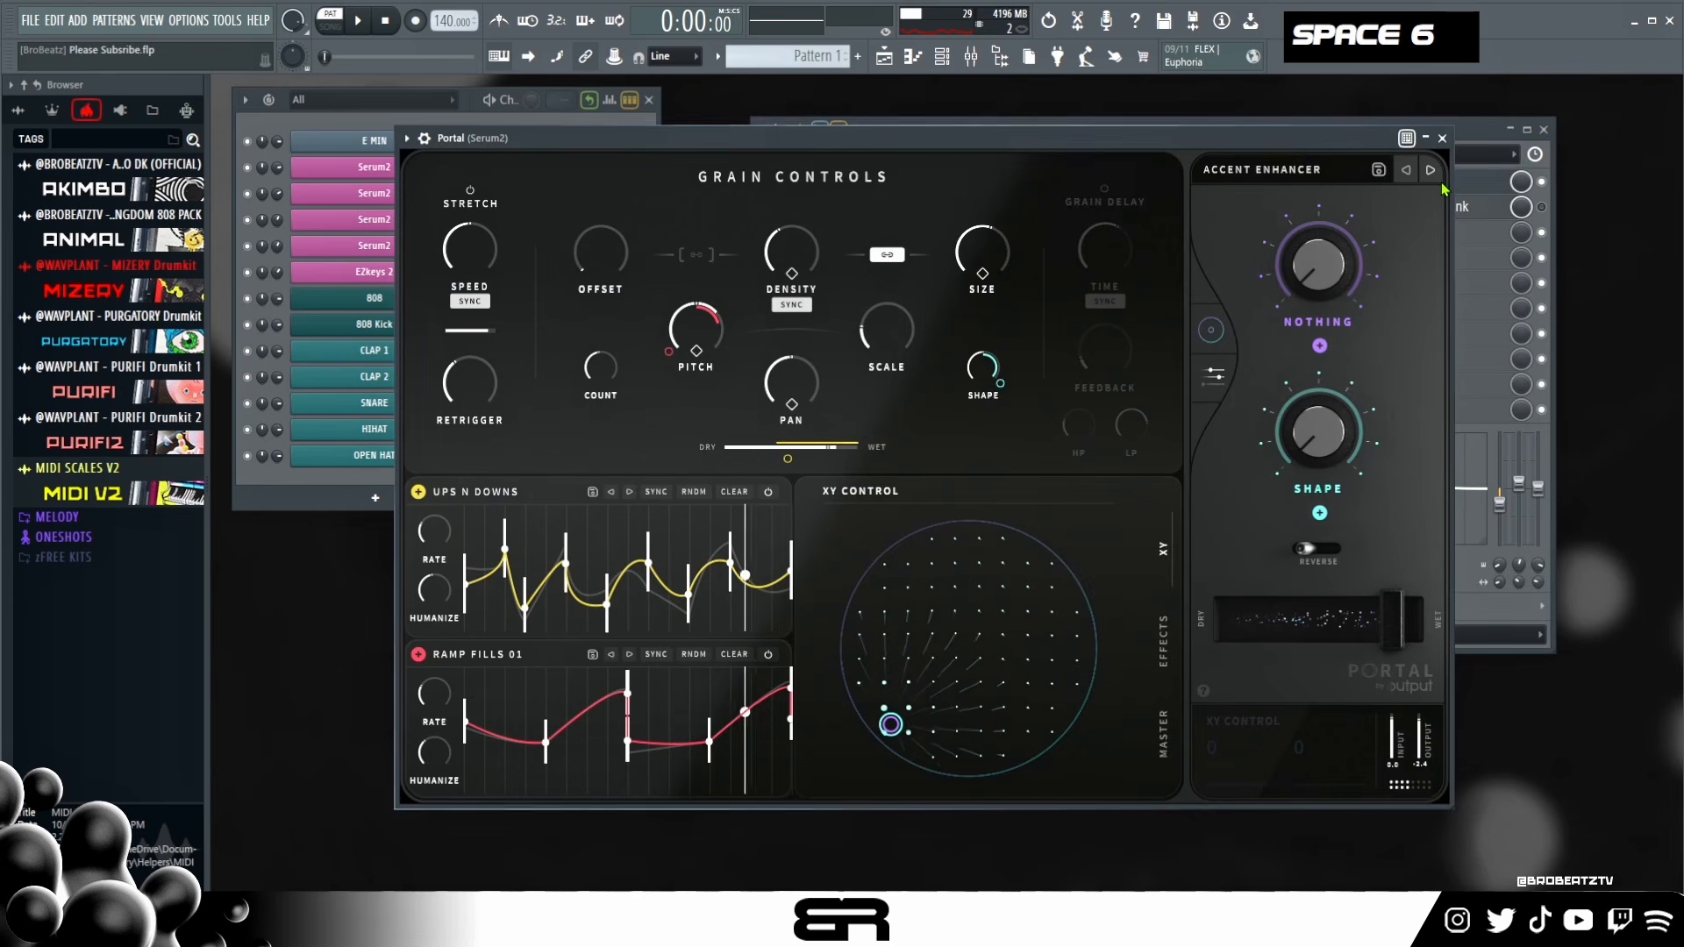
left_click_drag(1127, 138, 1189, 128)
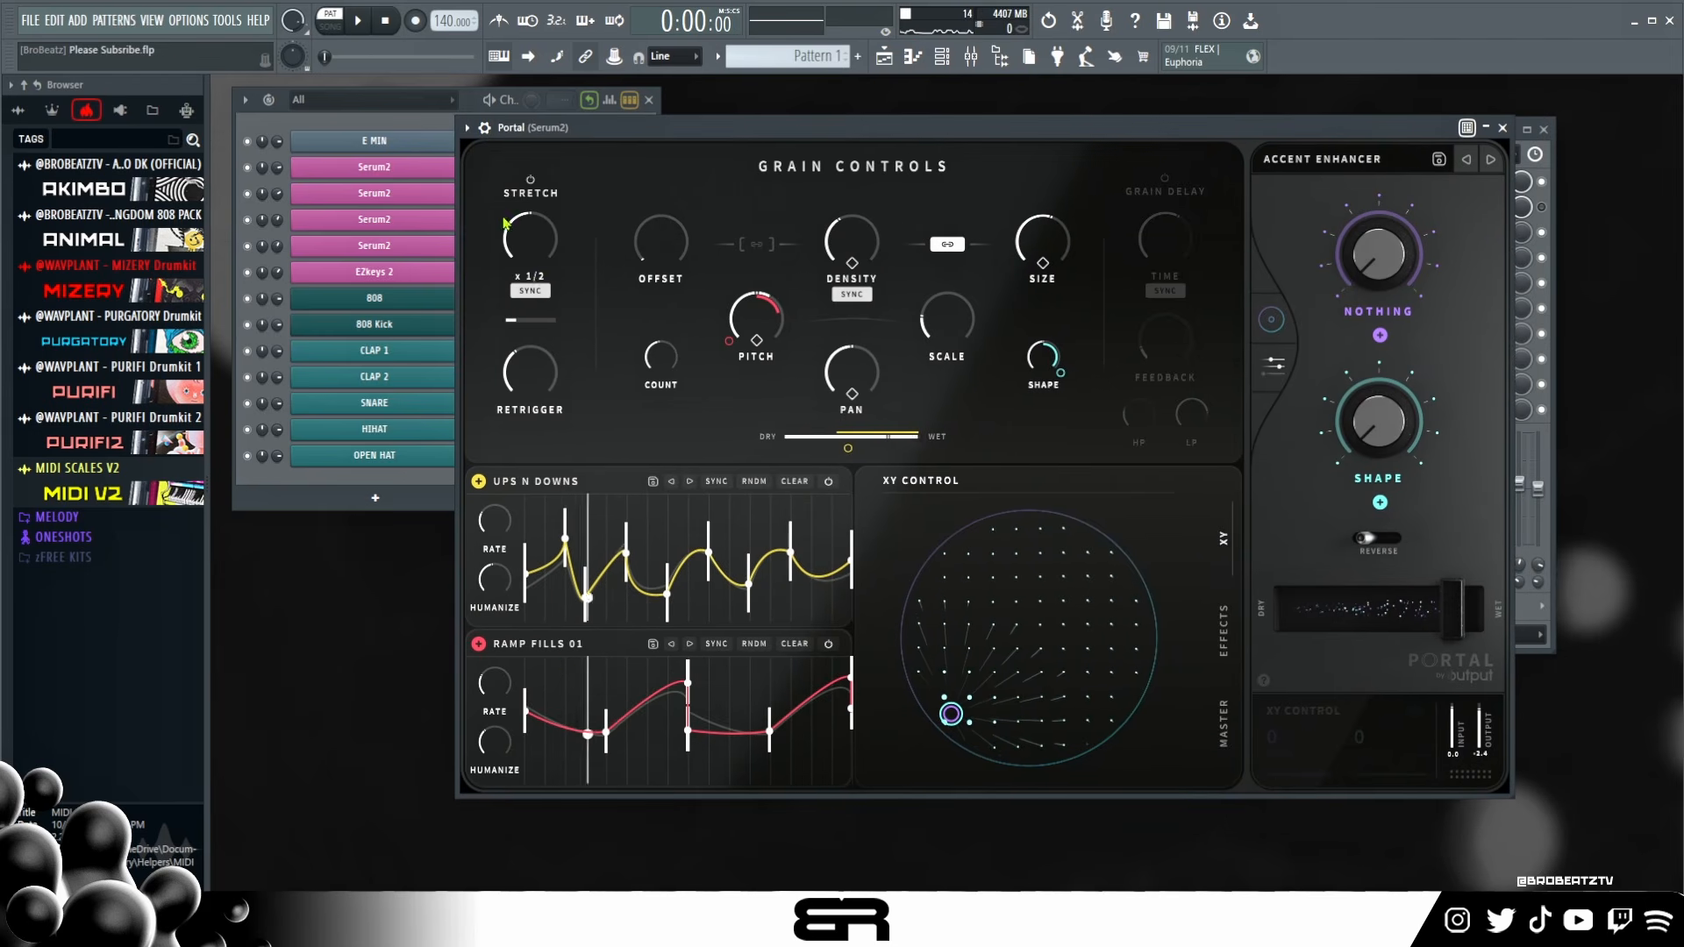
left_click(546, 195)
key("space")
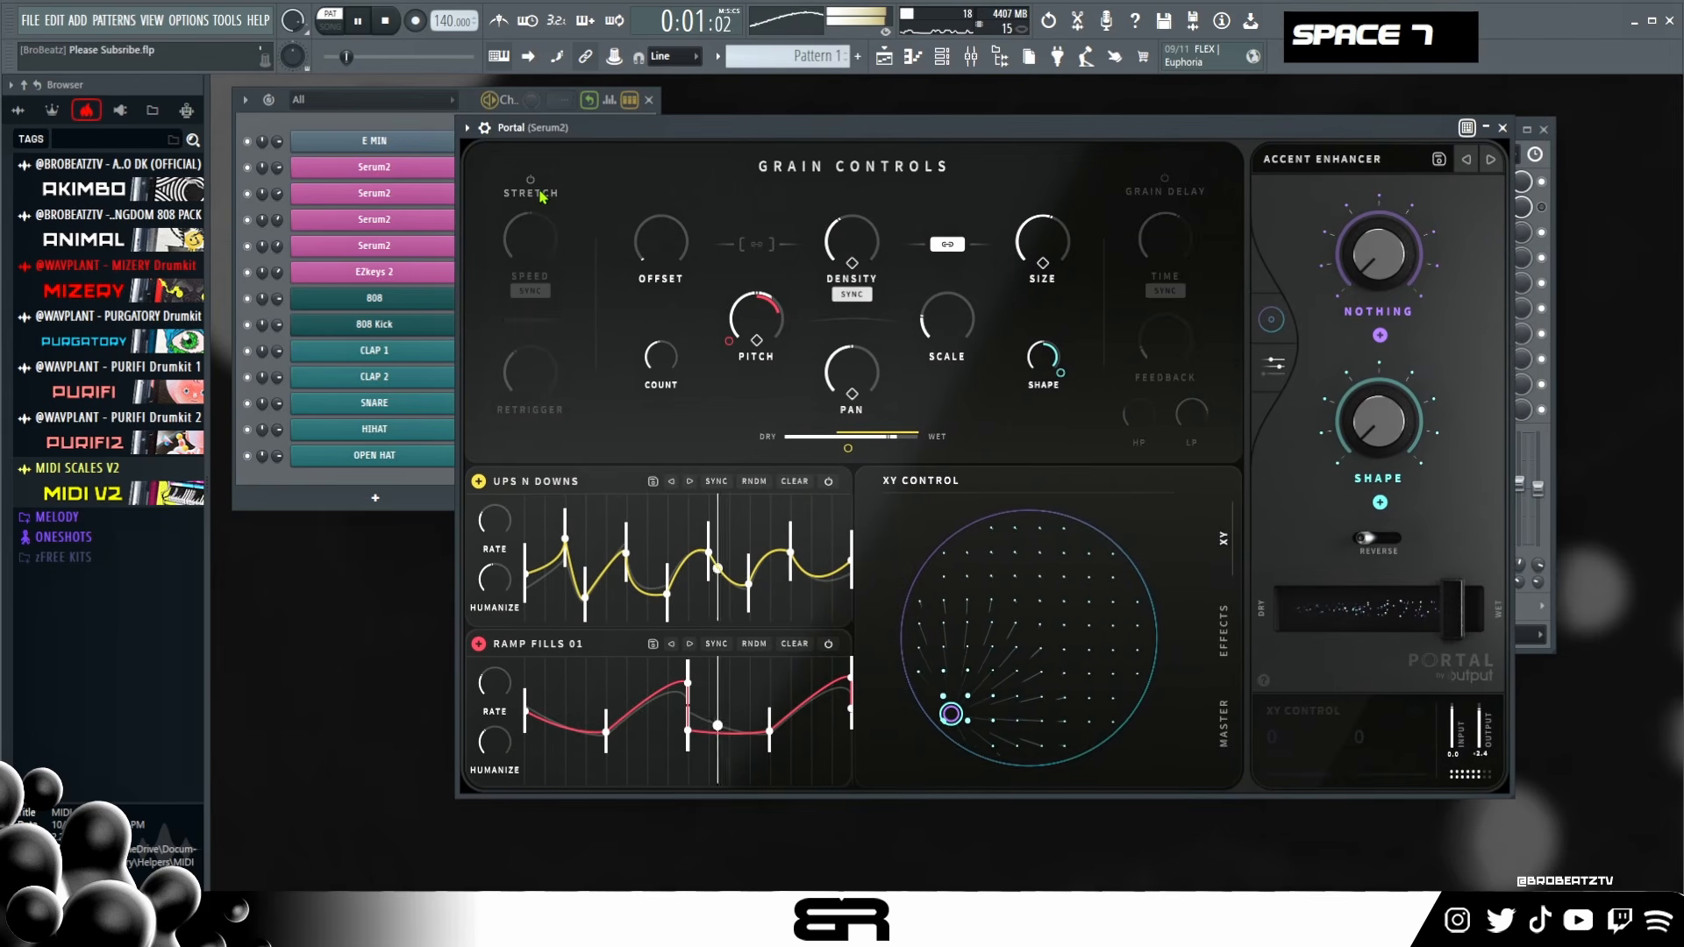
key("space")
left_click(536, 193)
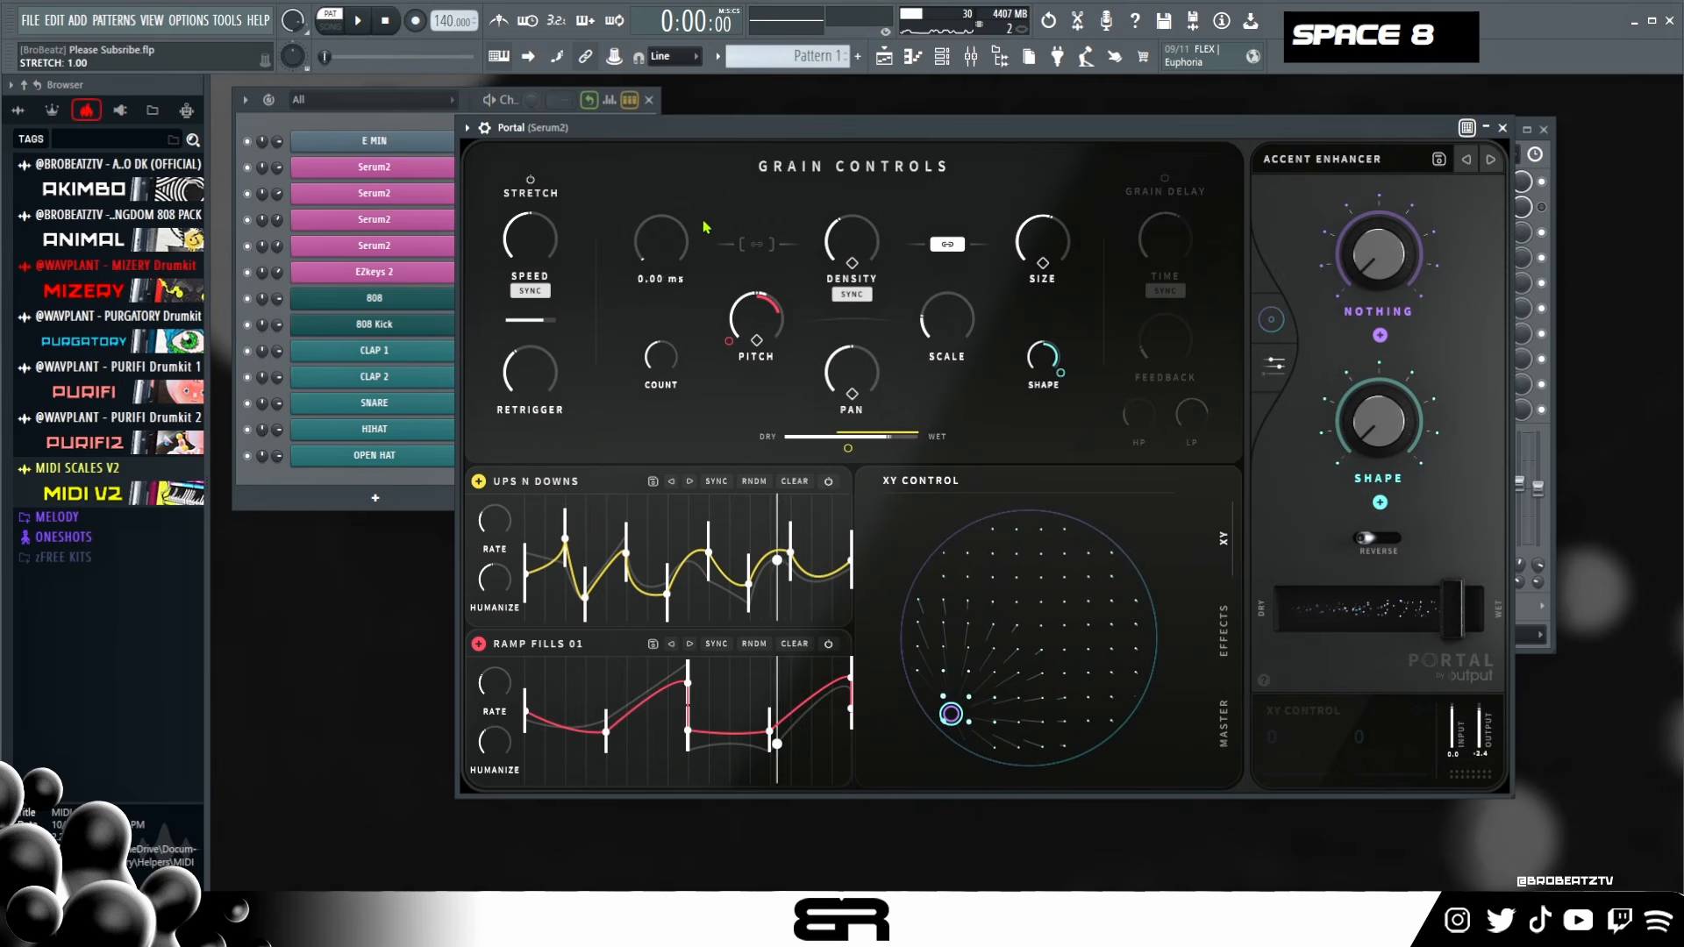
left_click_drag(1258, 133, 1250, 137)
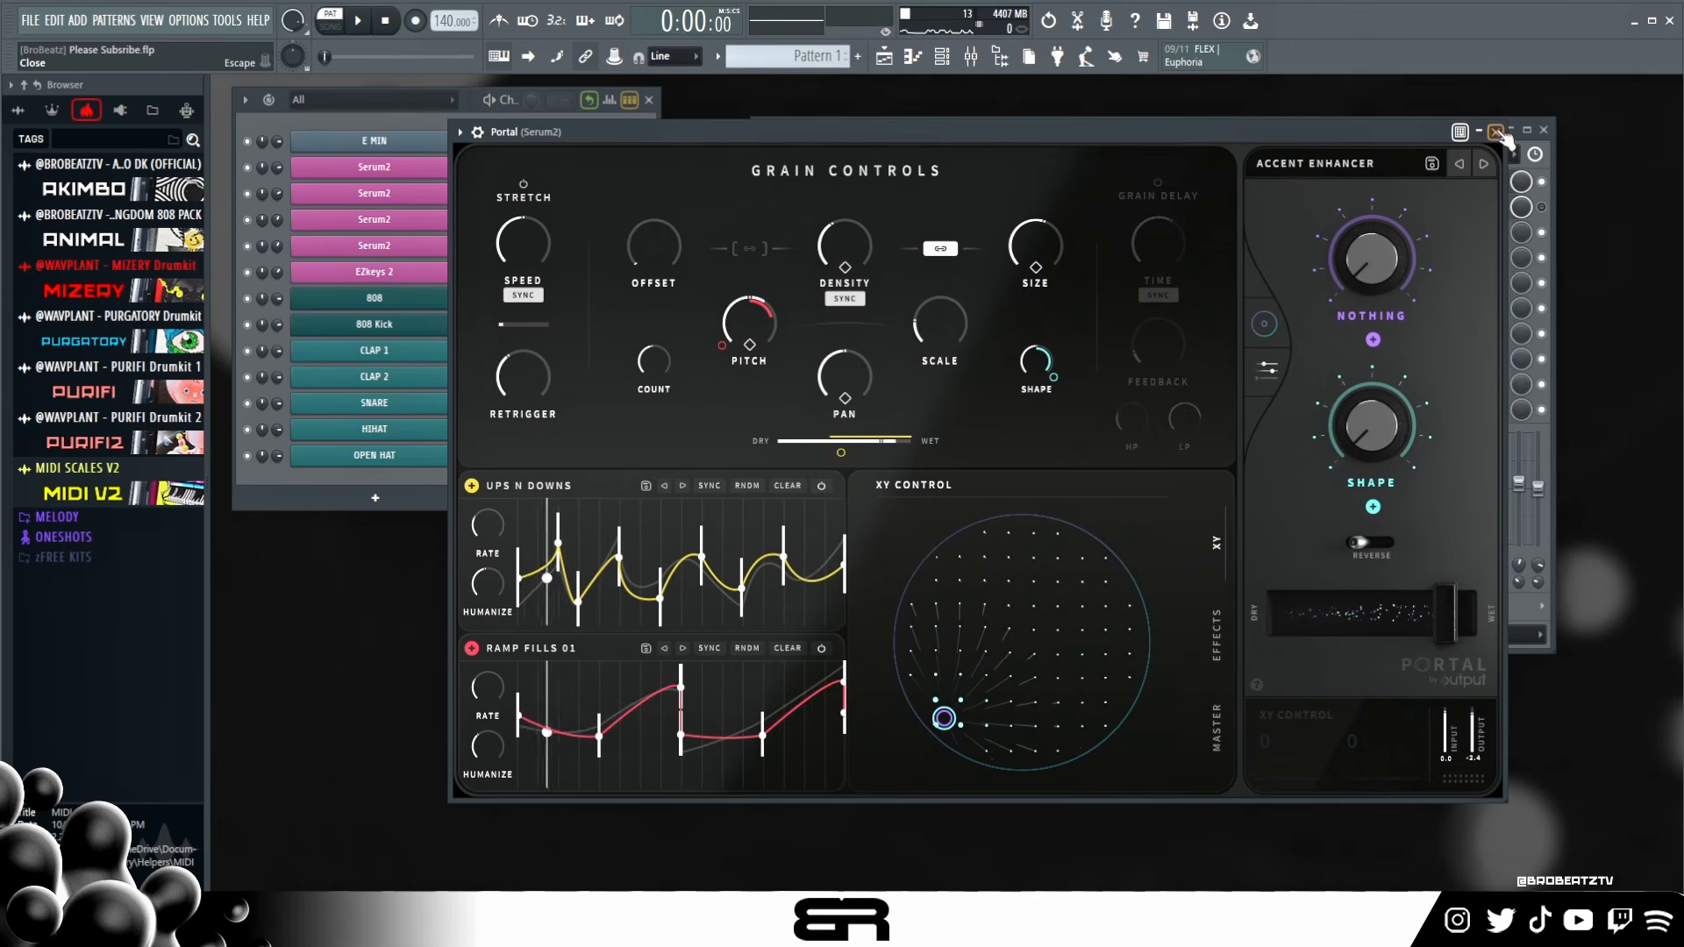
left_click(1497, 132)
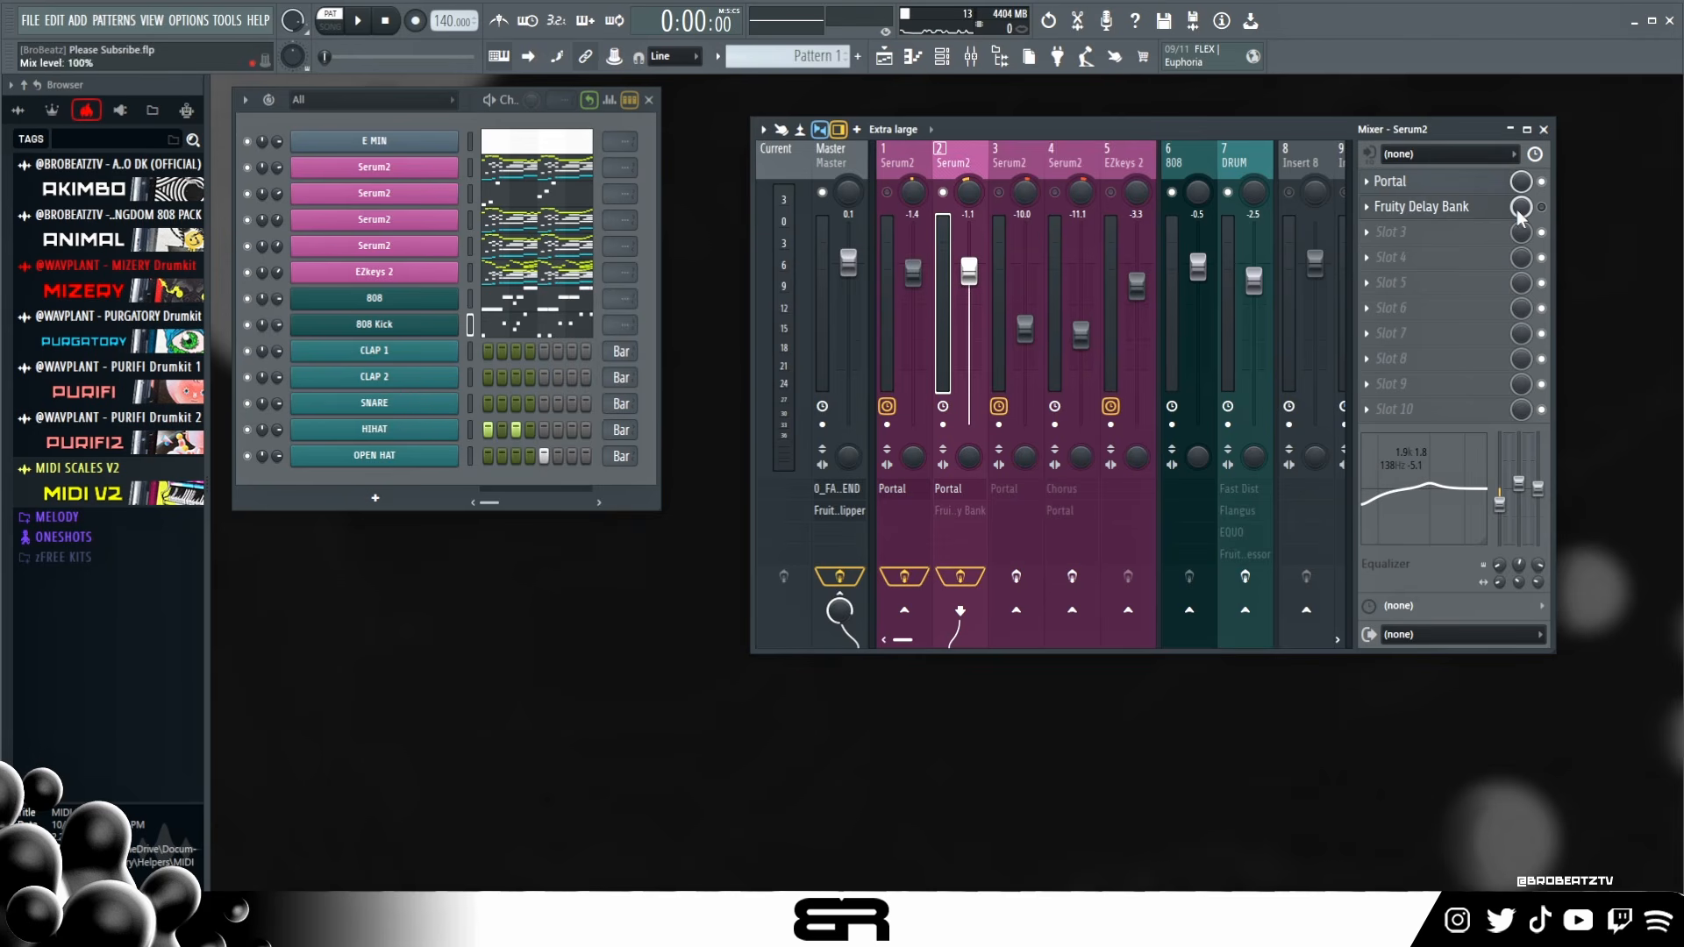
- Listen to the second Serum2 track again with Portal active and Fruity Delay Bank bypassed
key("space")
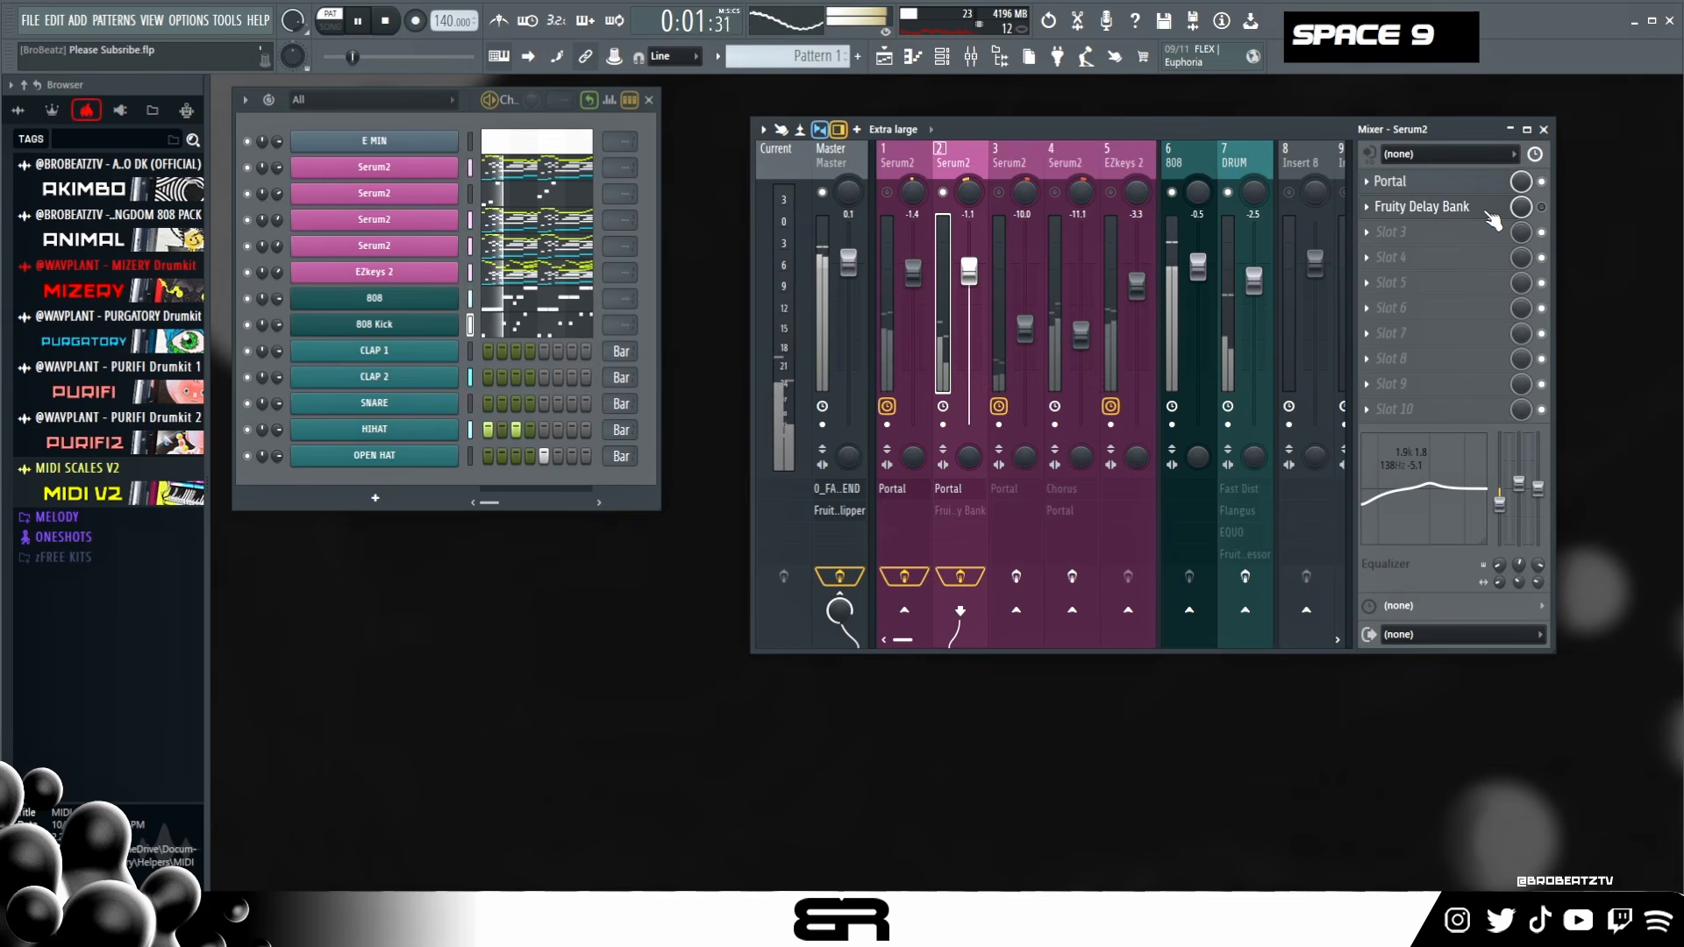
key("space")
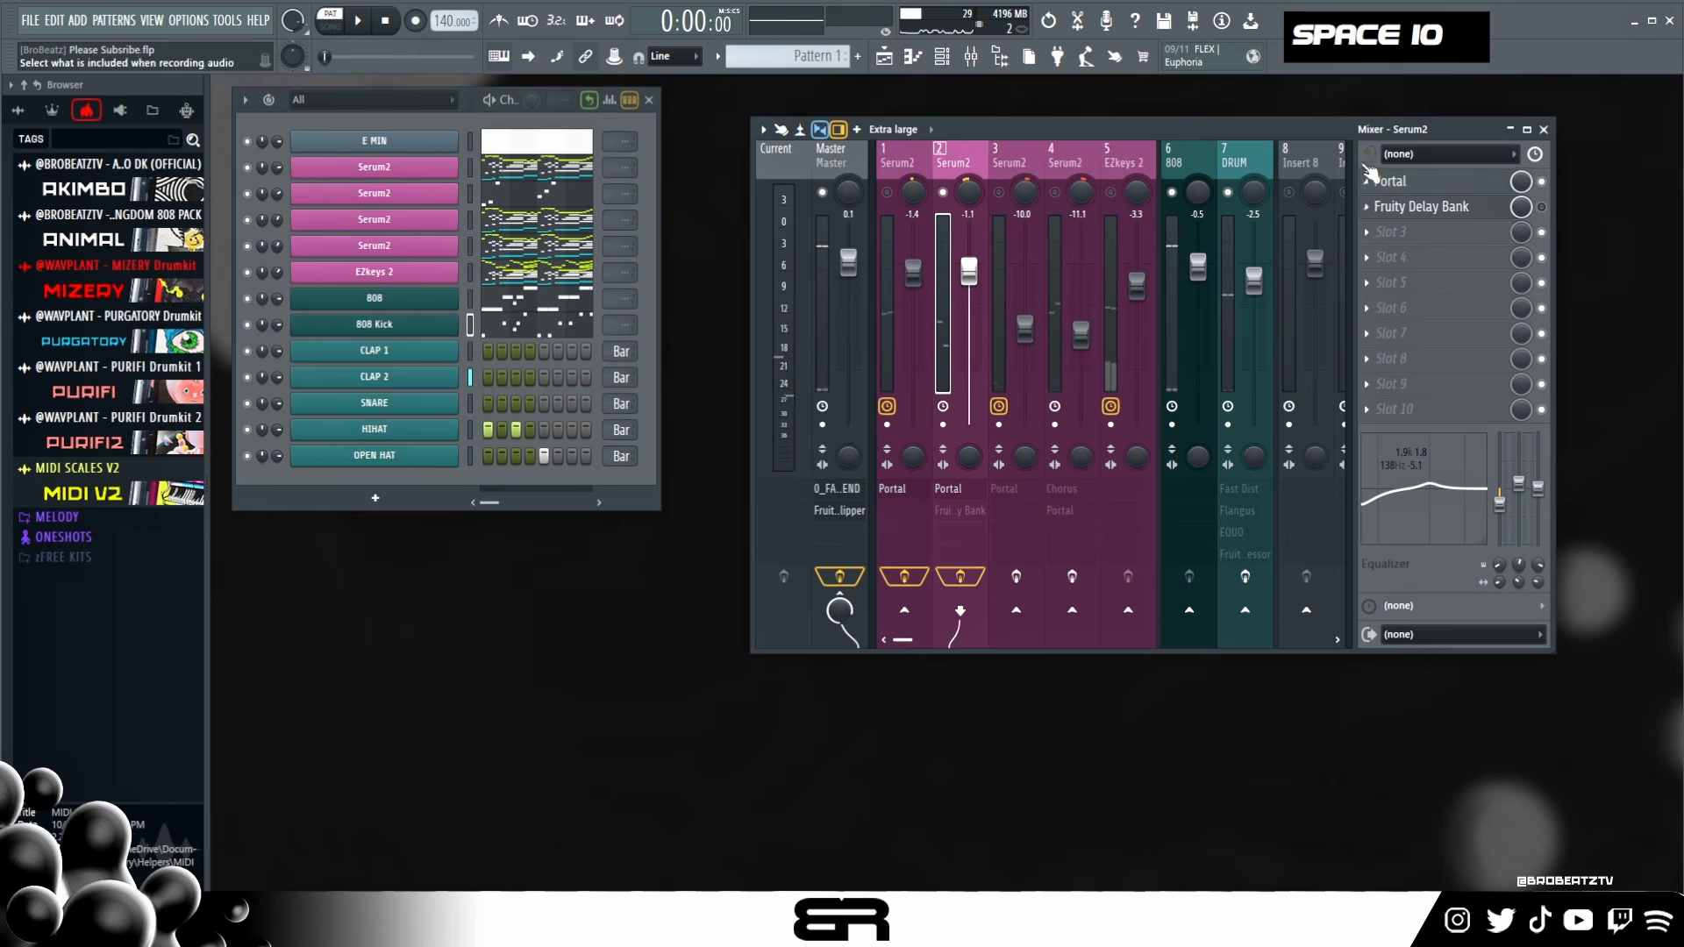
key("space")
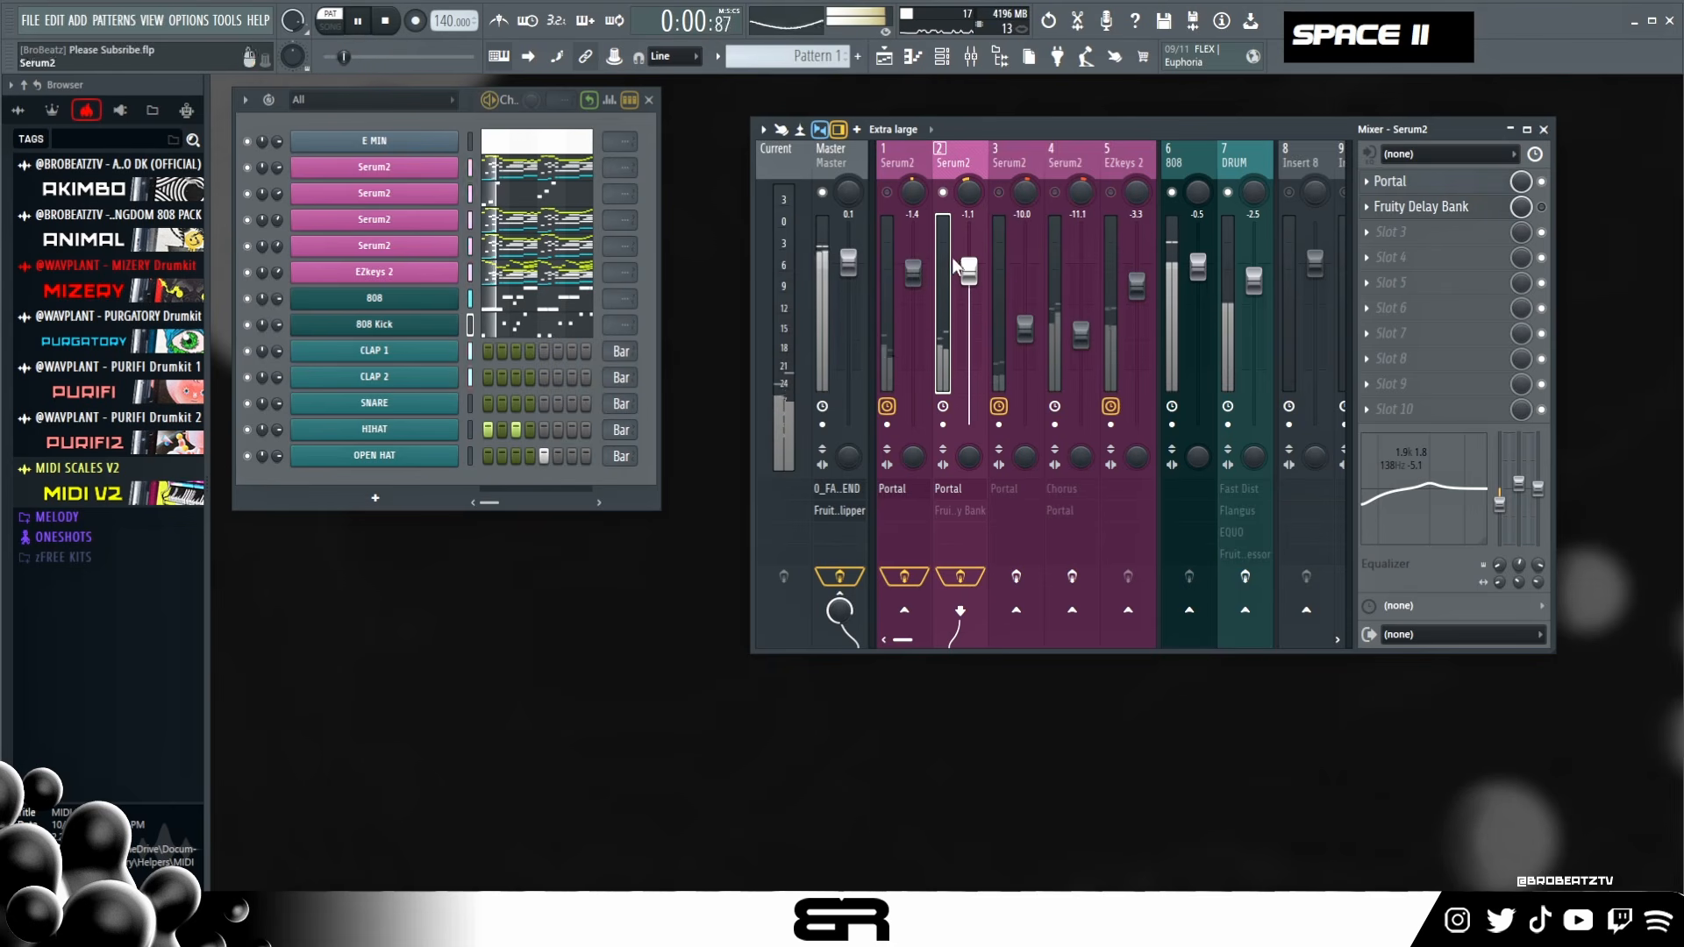
key("space")
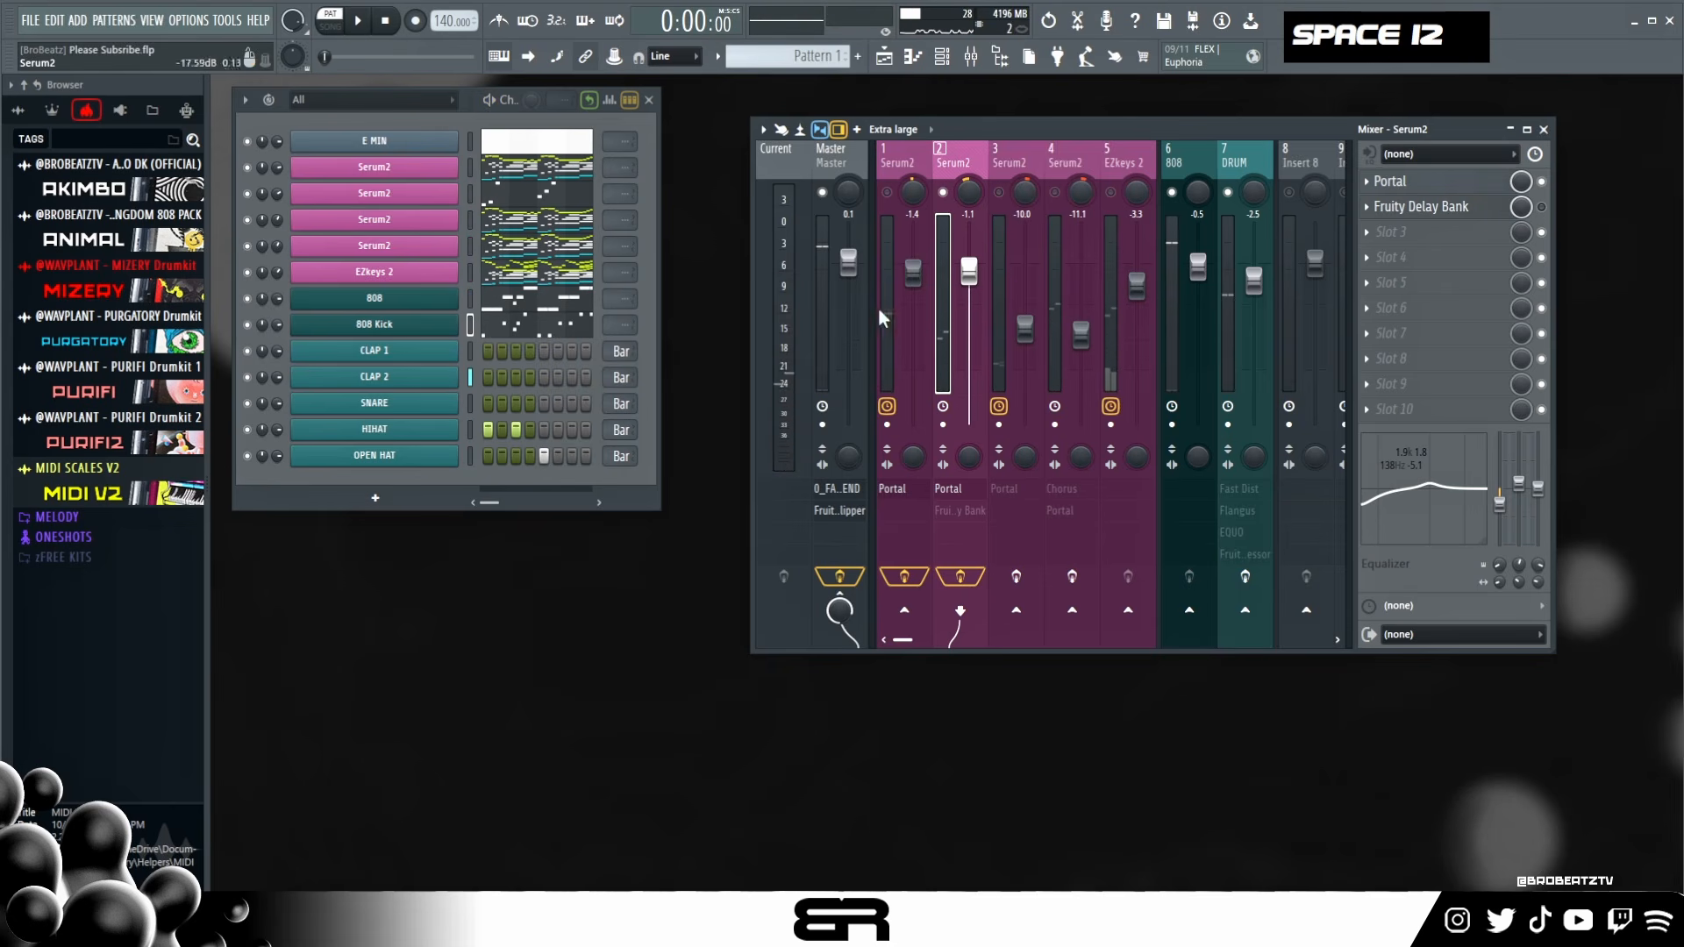
- Switch on Fruity Delay Bank on the second Serum2 track, examine its feedback settings, and play the beat with the delay
double_click(1513, 211)
left_click_drag(516, 170, 1006, 160)
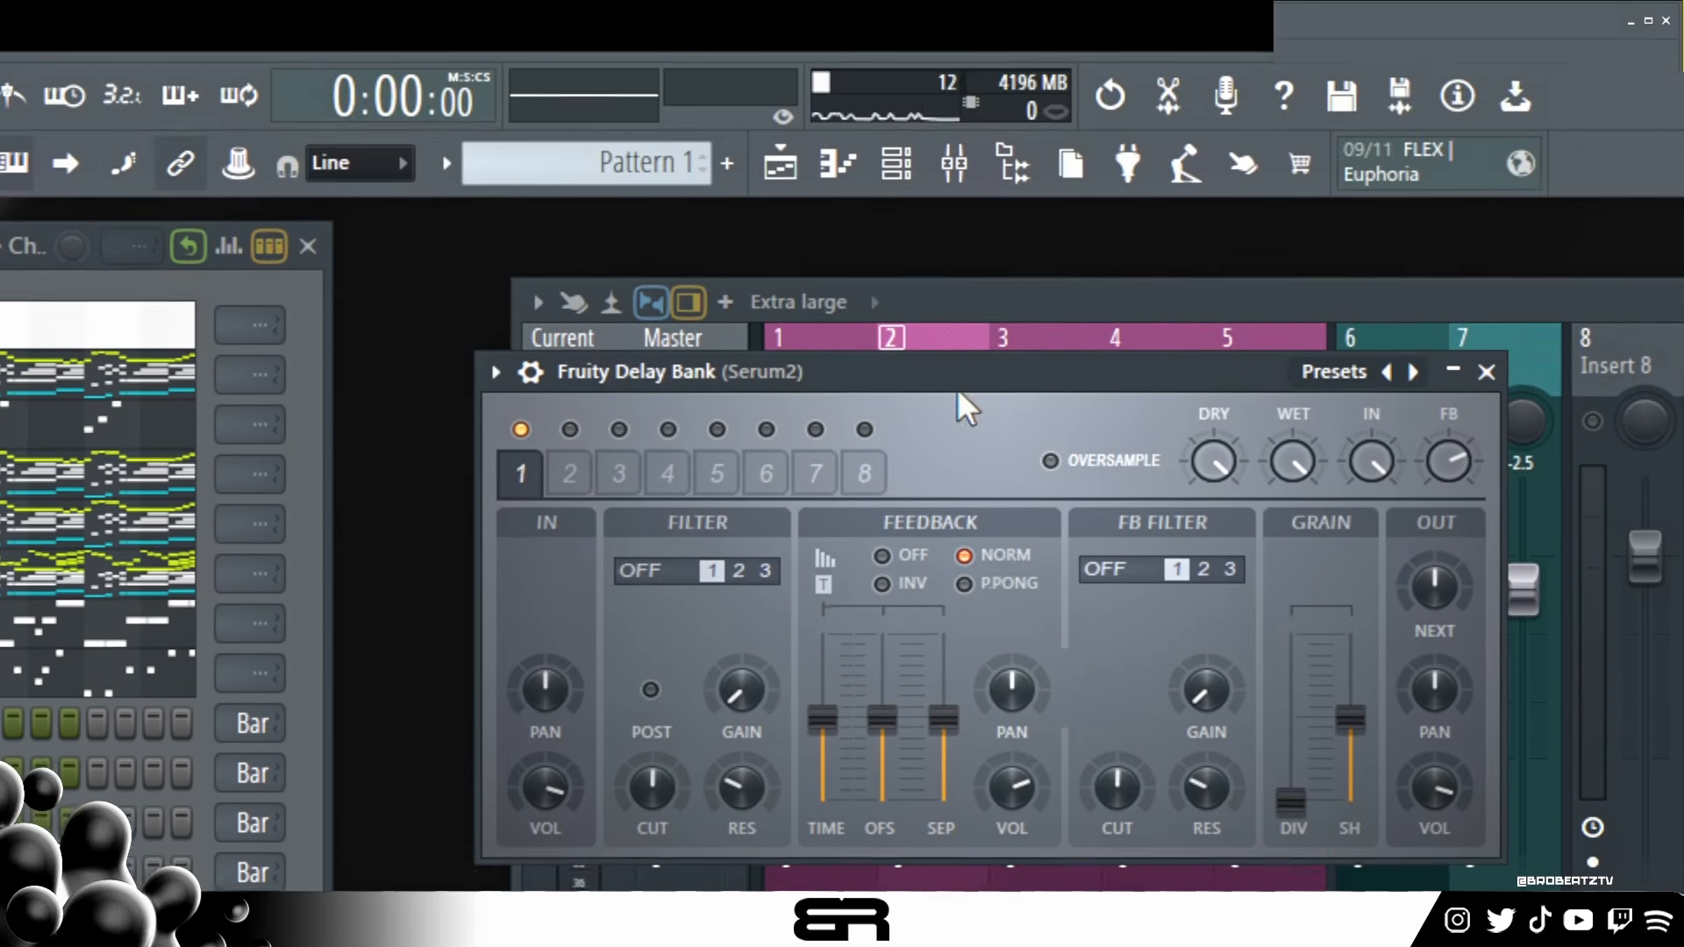
left_click_drag(920, 376, 793, 314)
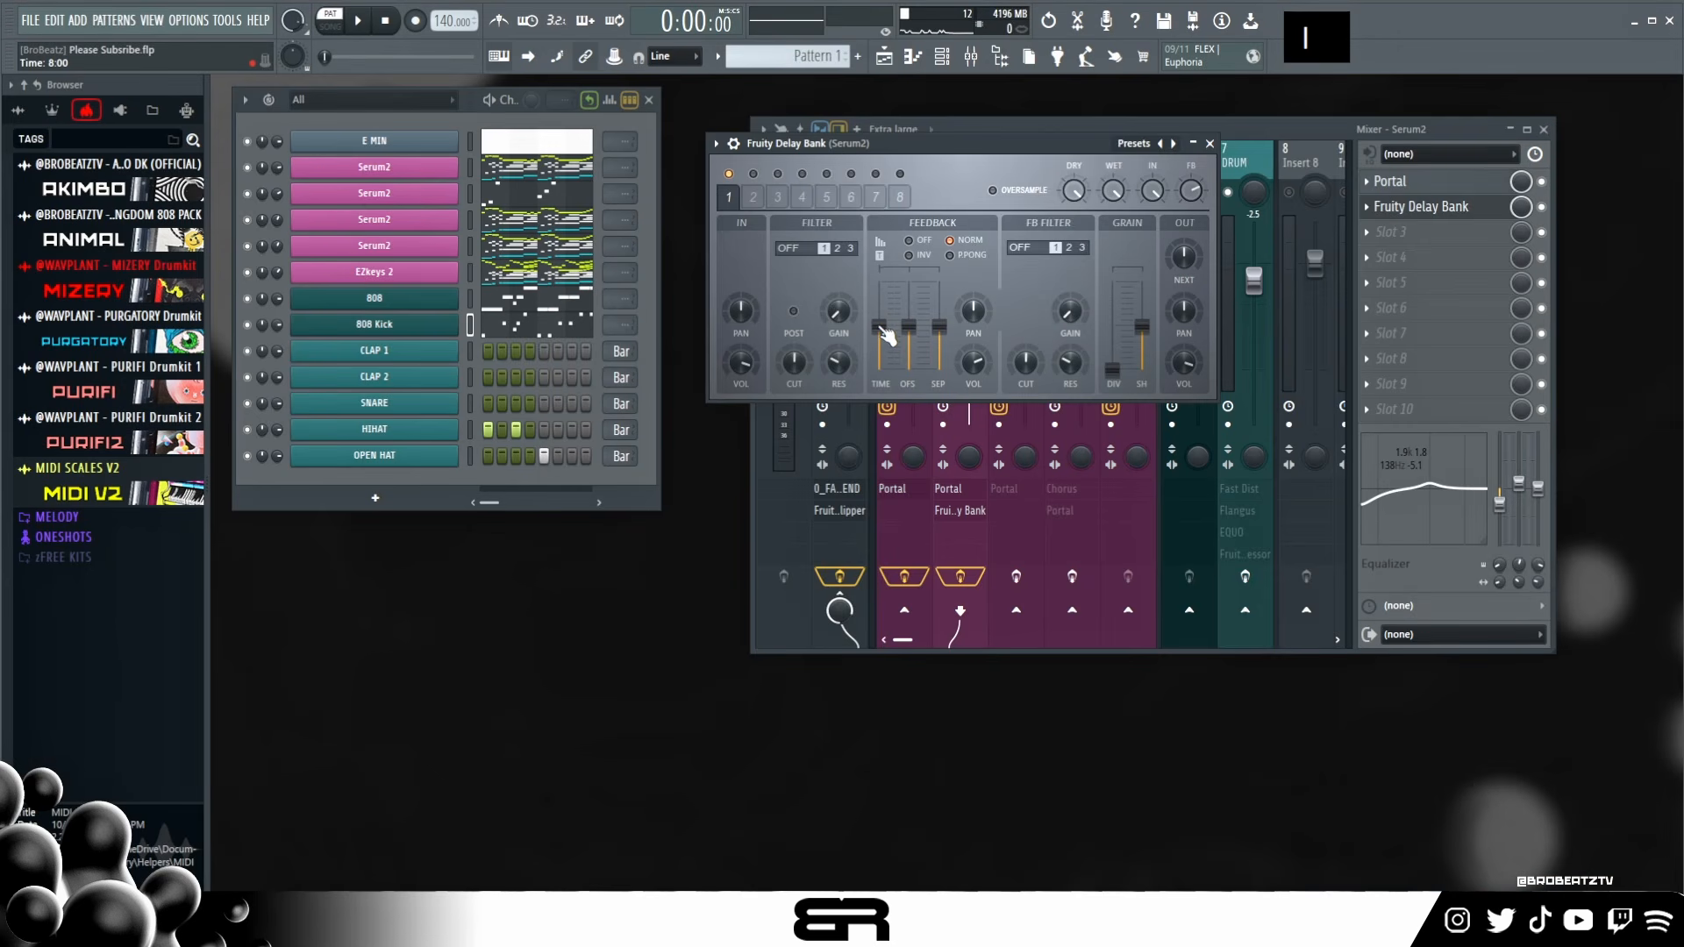
left_click(1211, 143)
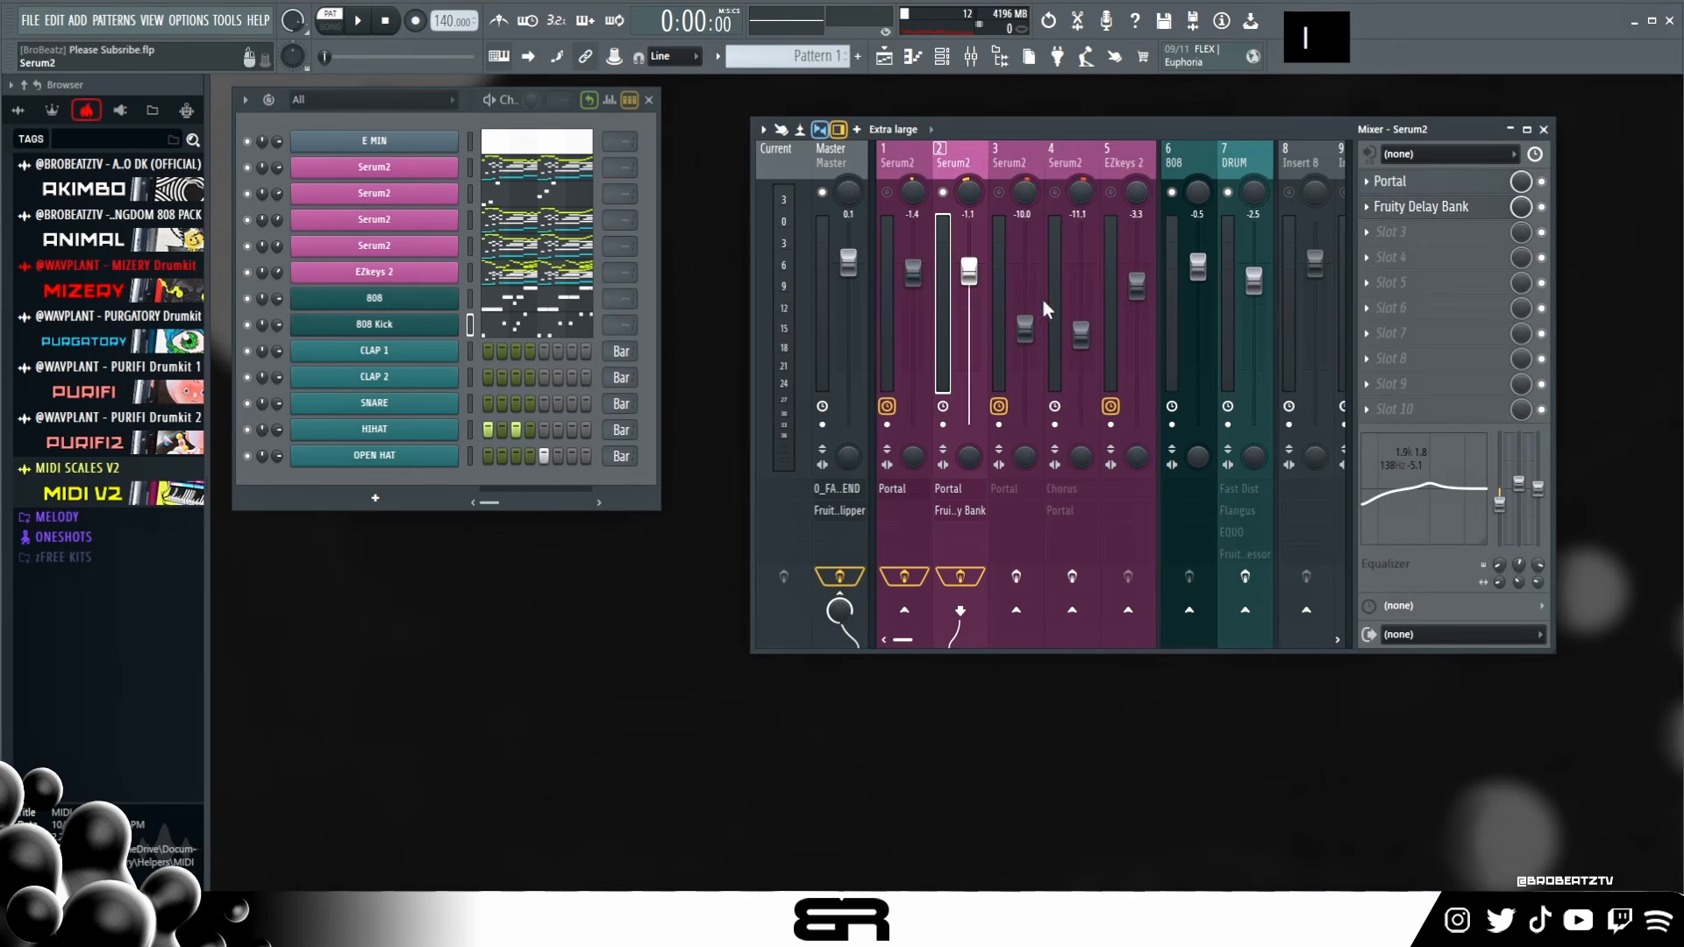
key("space")
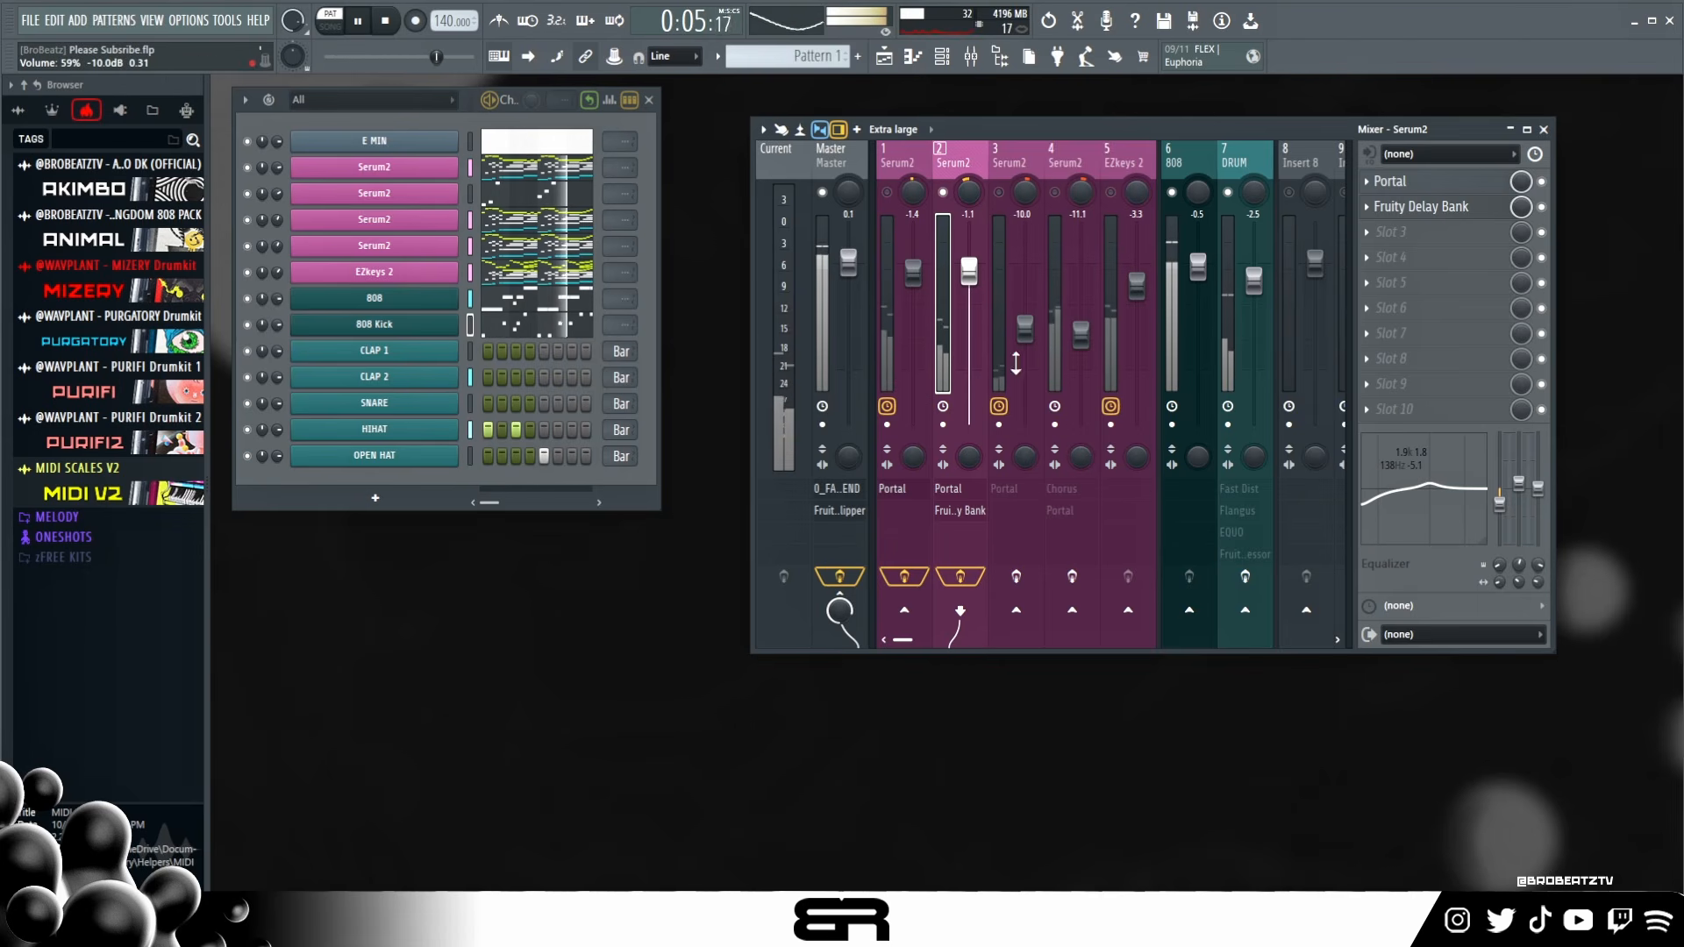
key("space")
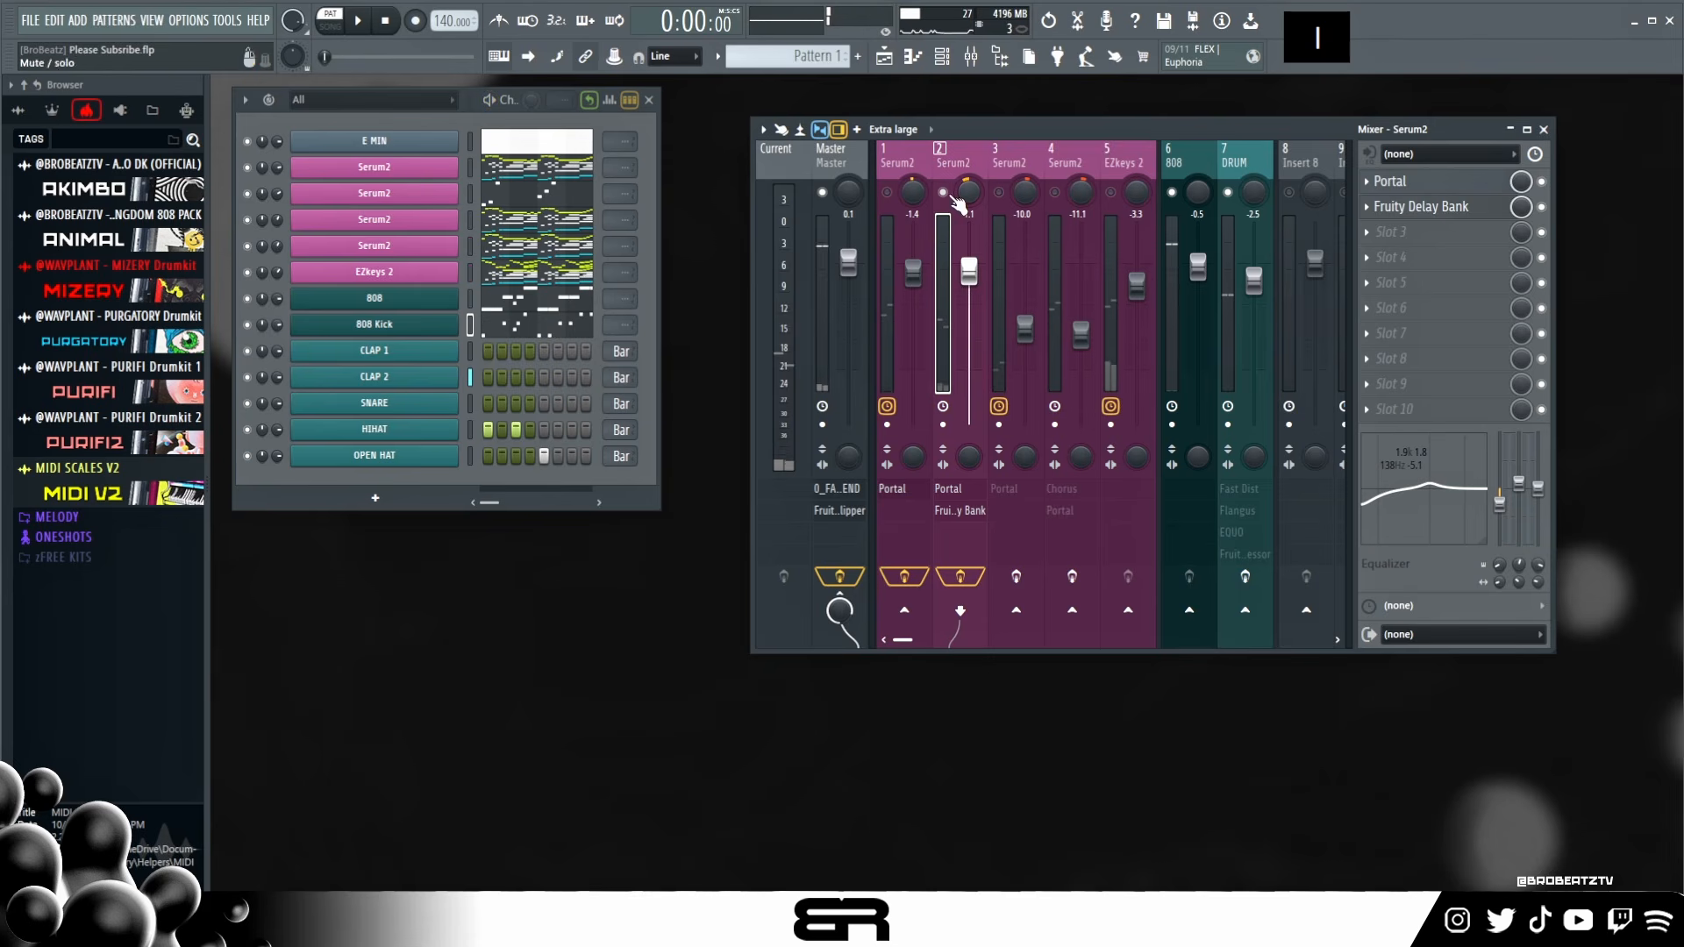
- Solo the third Serum2 track, raise its fader and play it with its effects bypassed
left_click(950, 196)
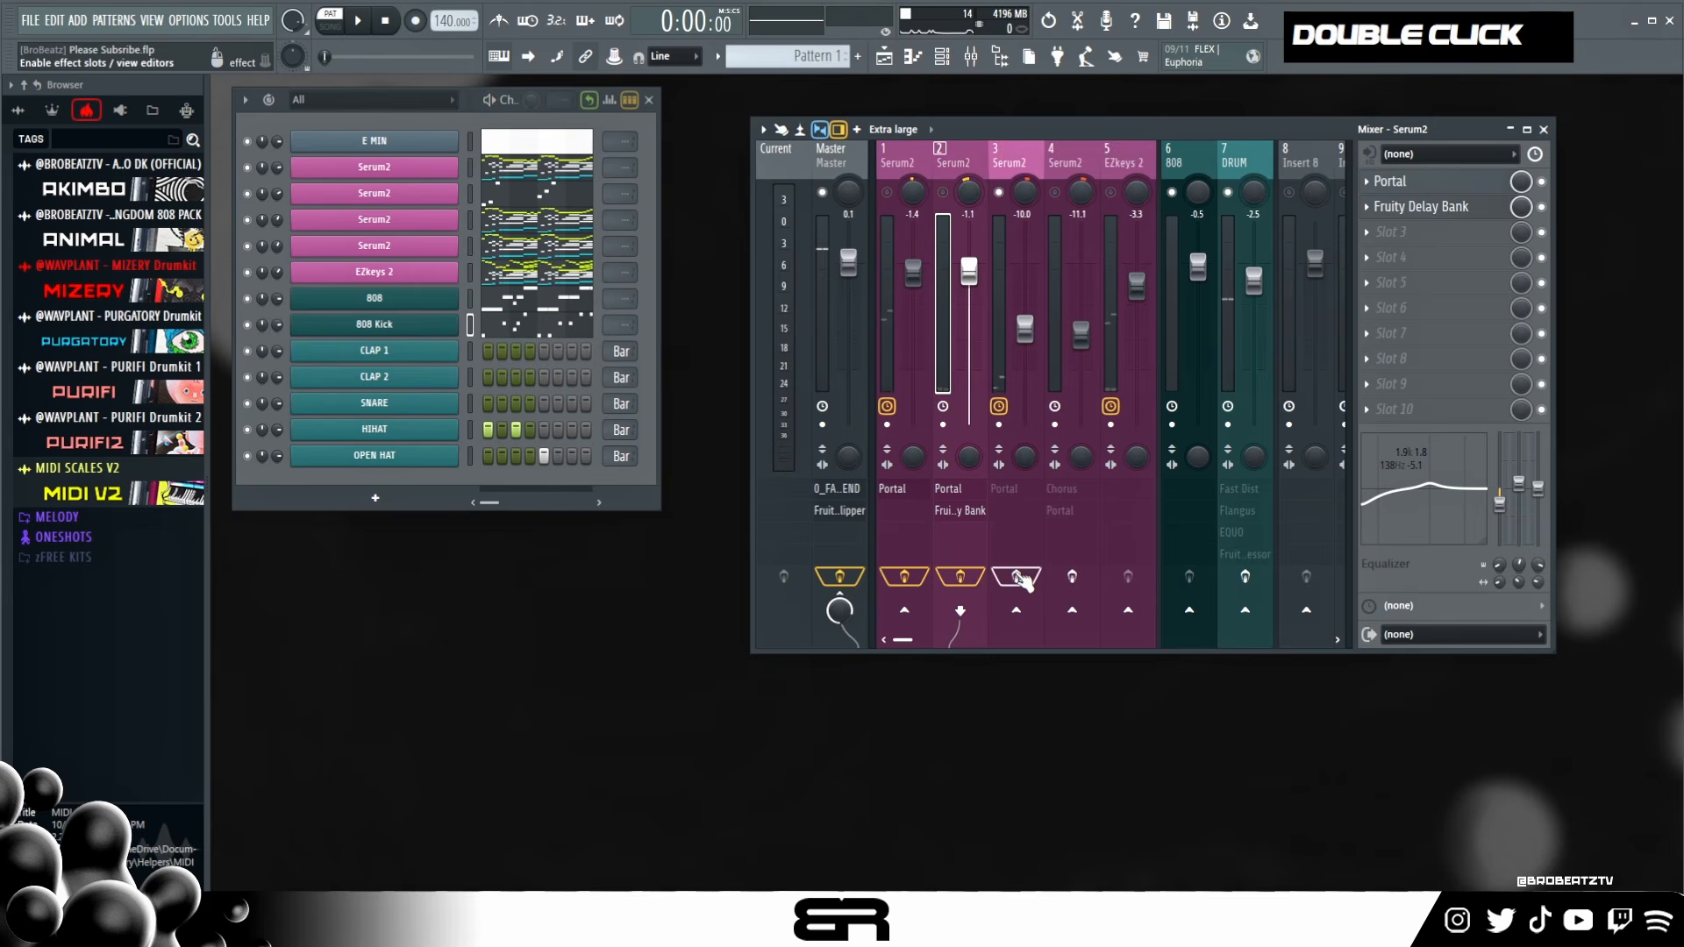
key("space")
key("space")
key("space")
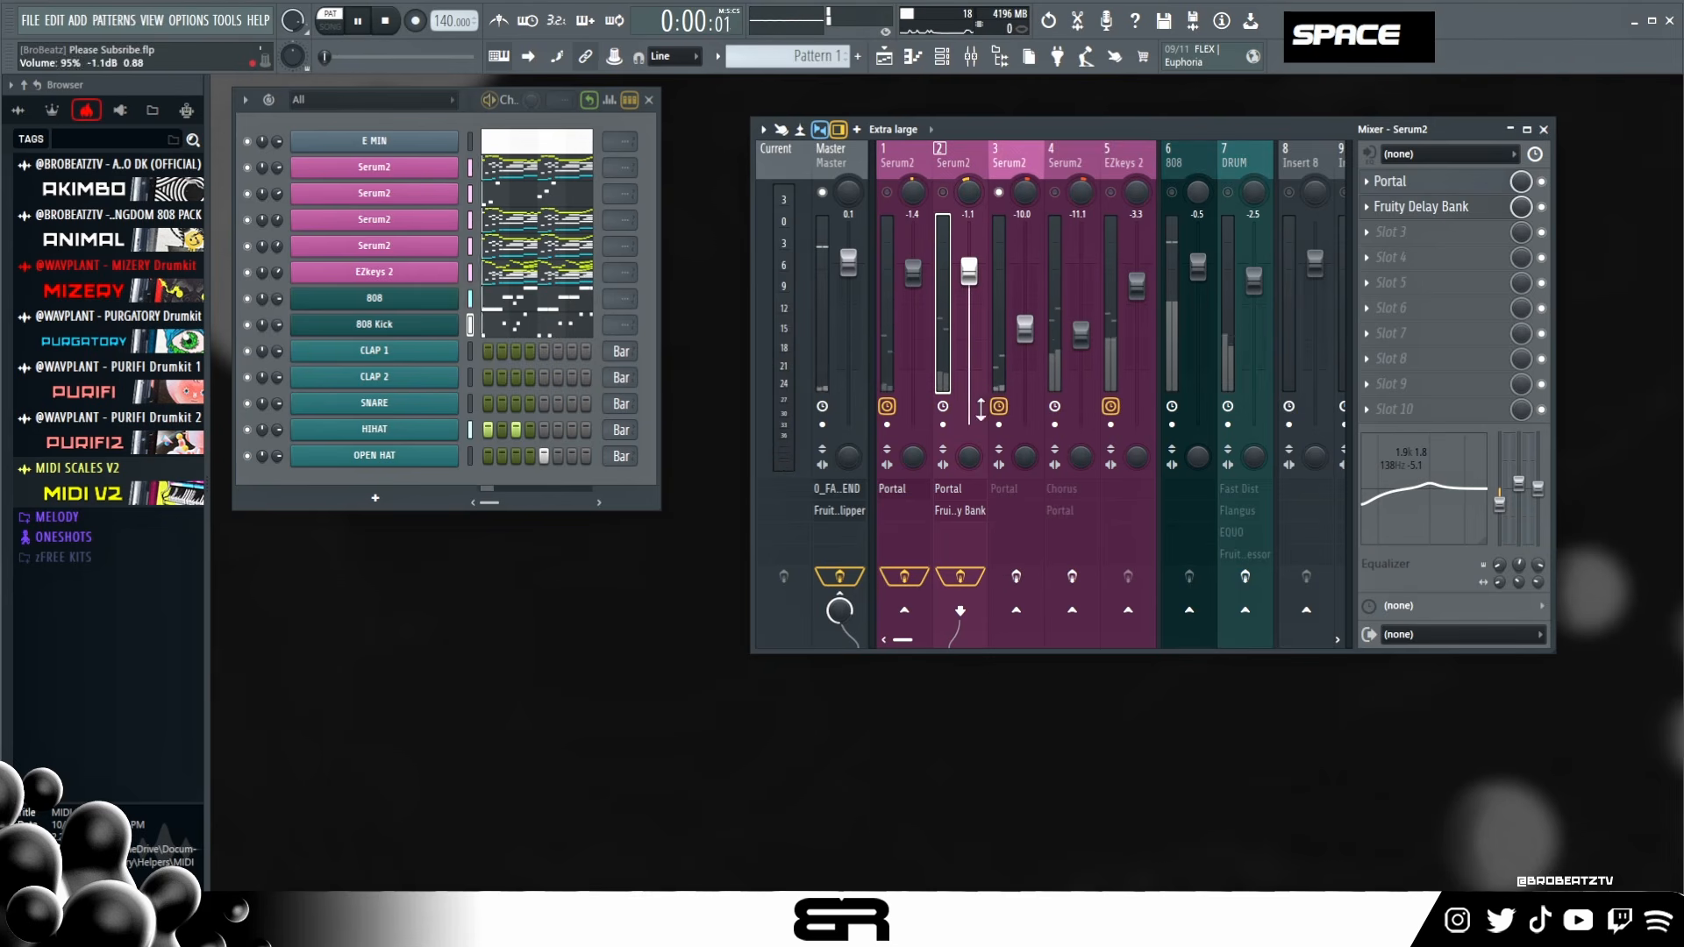
key("space")
left_click(1033, 486)
key("space")
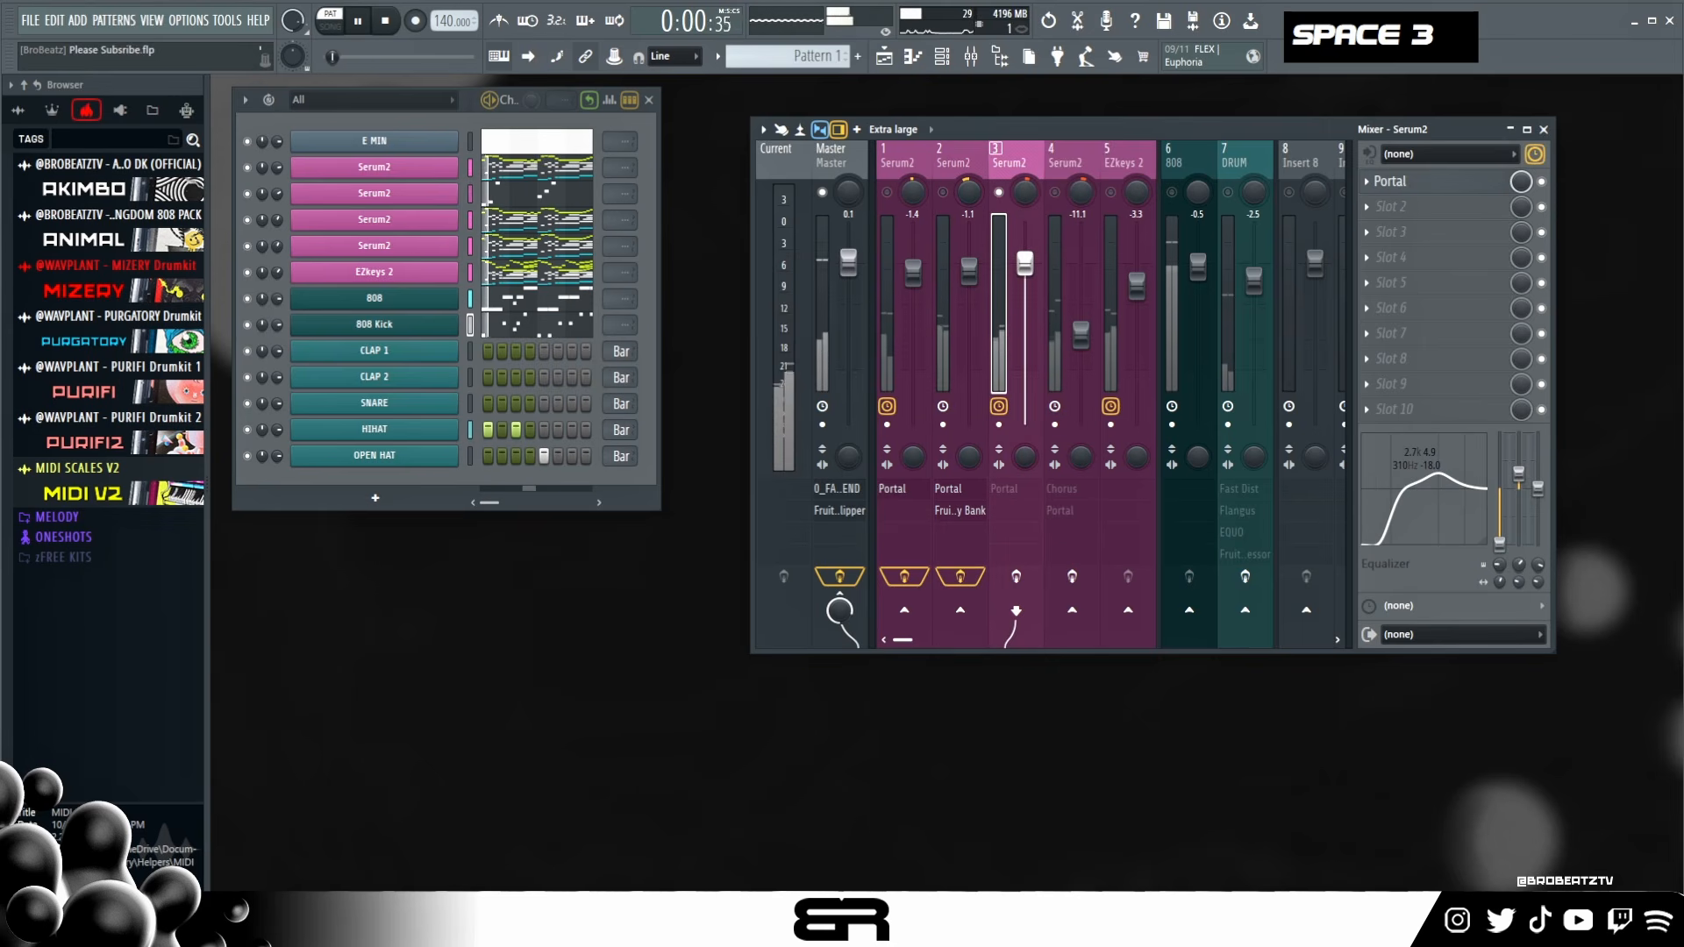
key("space")
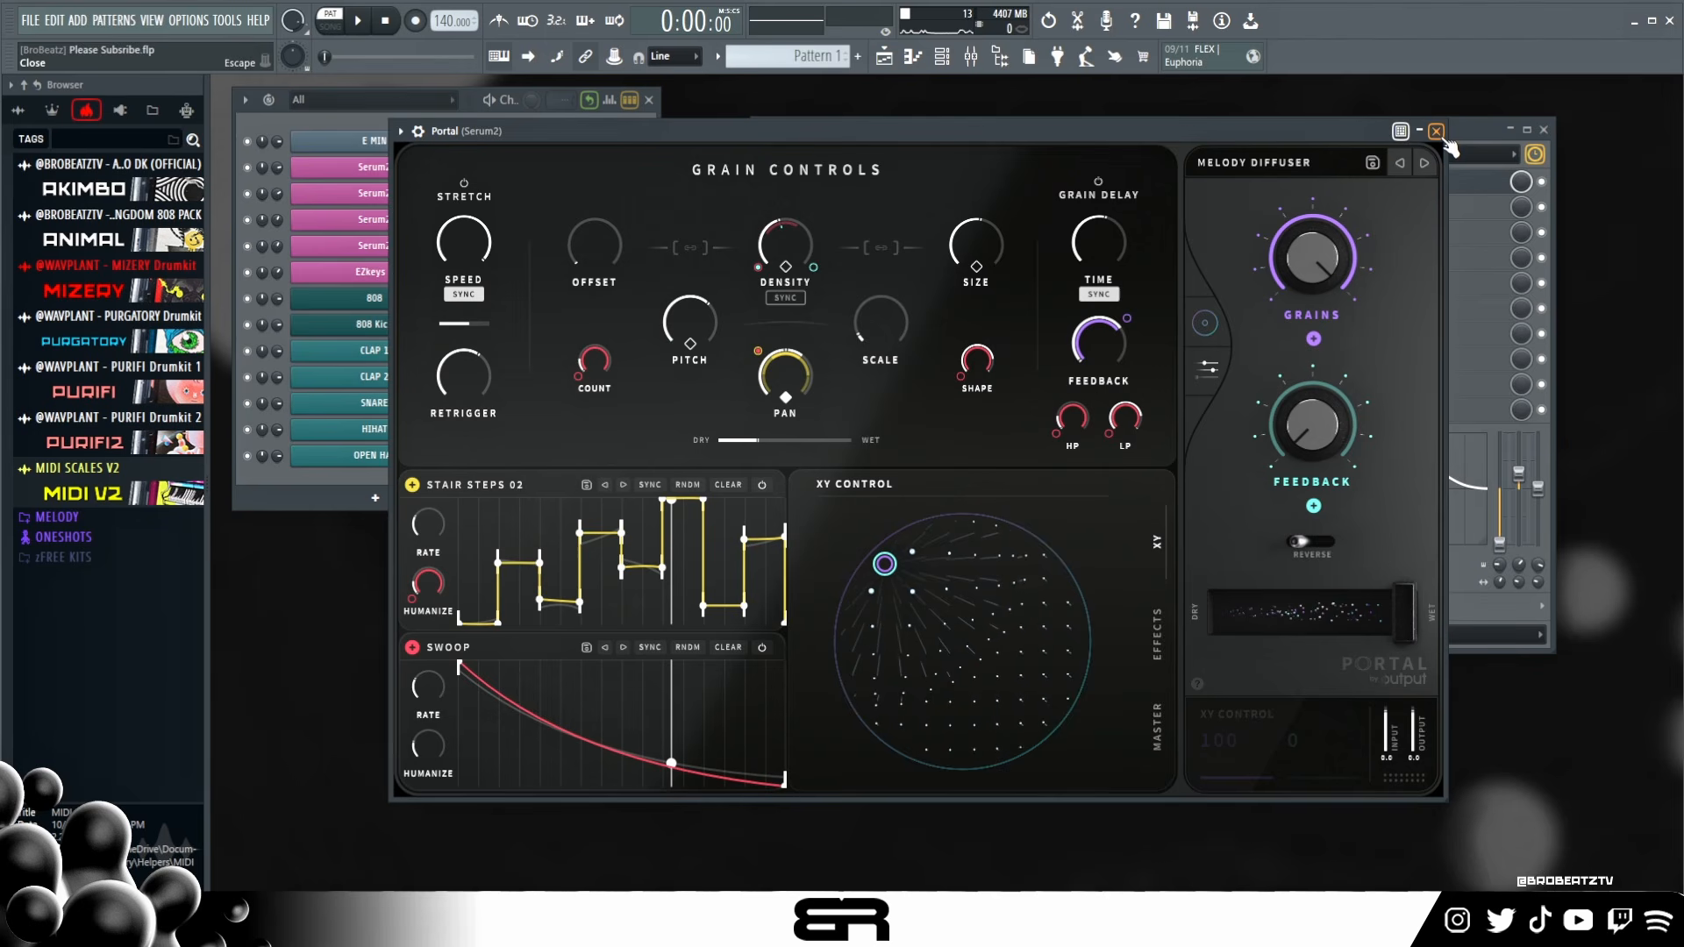
- Close Portal on the third Serum2 track, play it with the effects enabled and lower its level to -4.0 dB
left_click(1435, 132)
key("space")
key("space")
key("space")
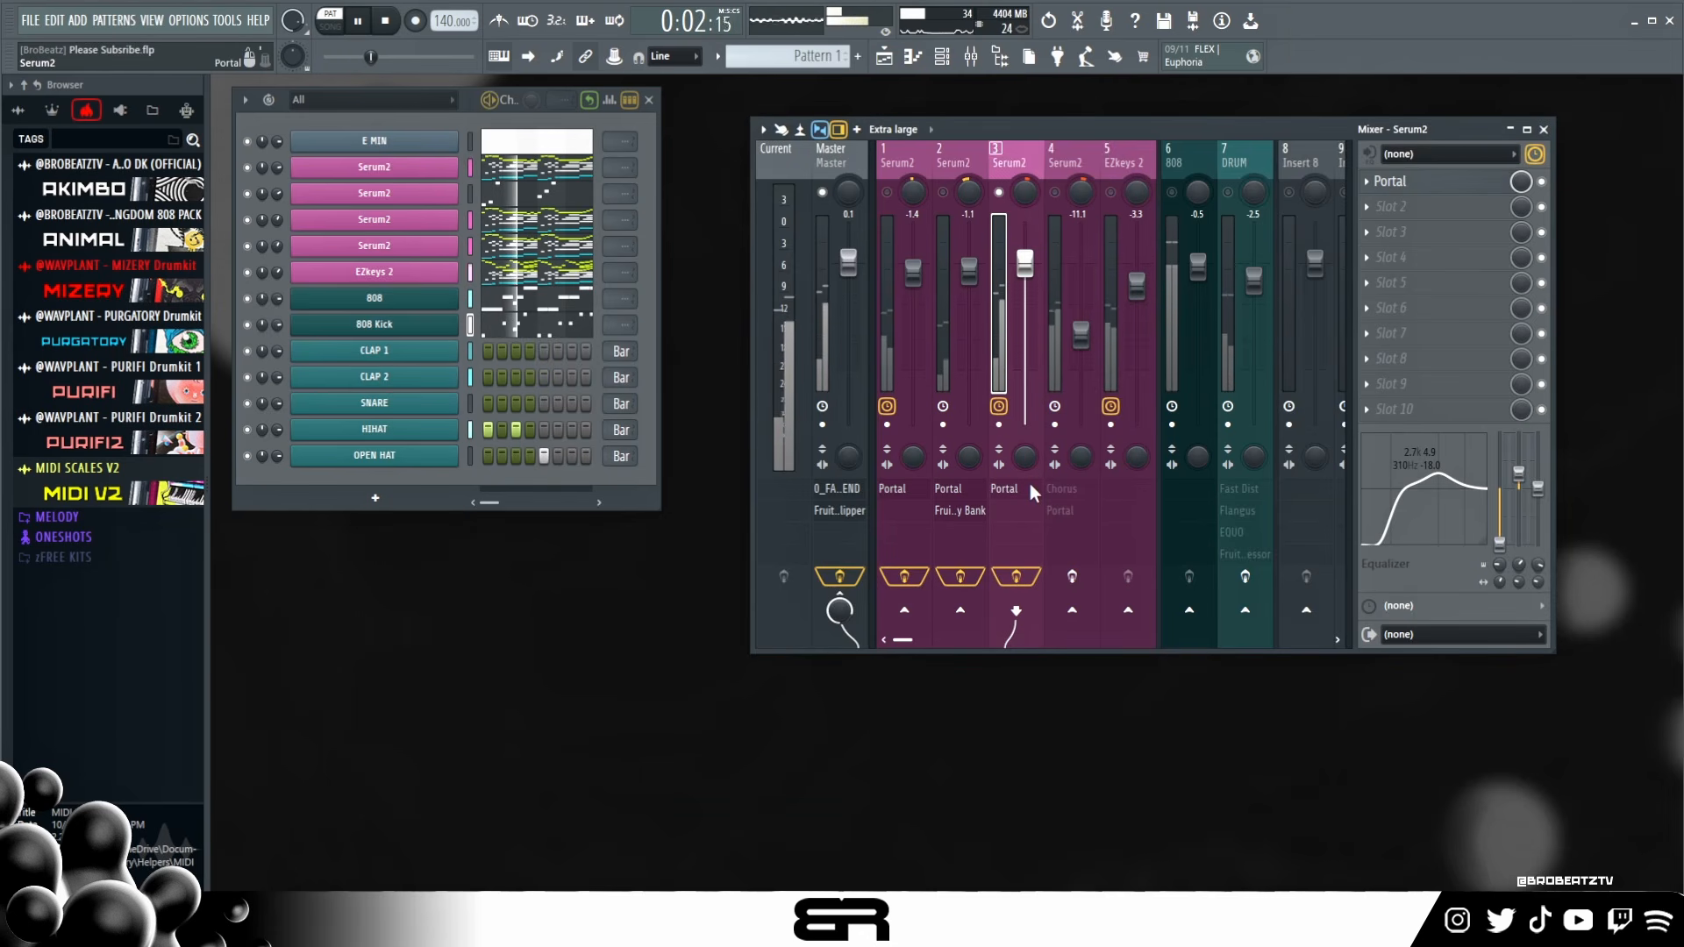
left_click_drag(1025, 261, 1024, 291)
key("space")
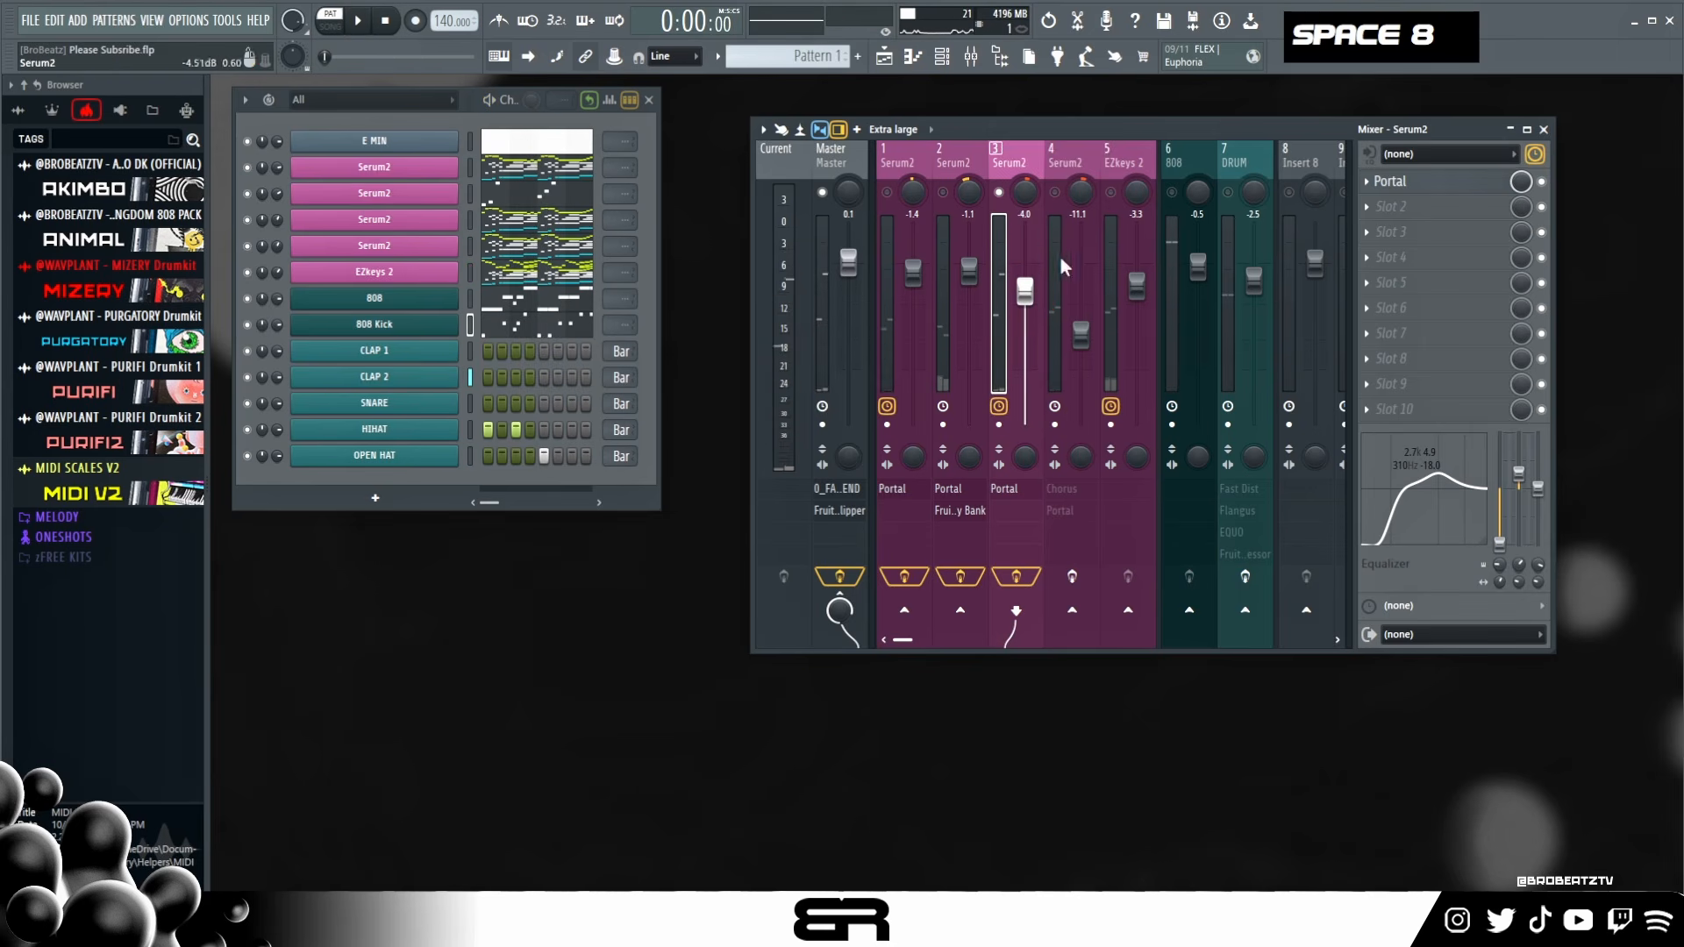
- Bring in the fourth Serum2 track with its effects enabled, and inspect its Fruity Chorus and Portal settings
left_click(1063, 266)
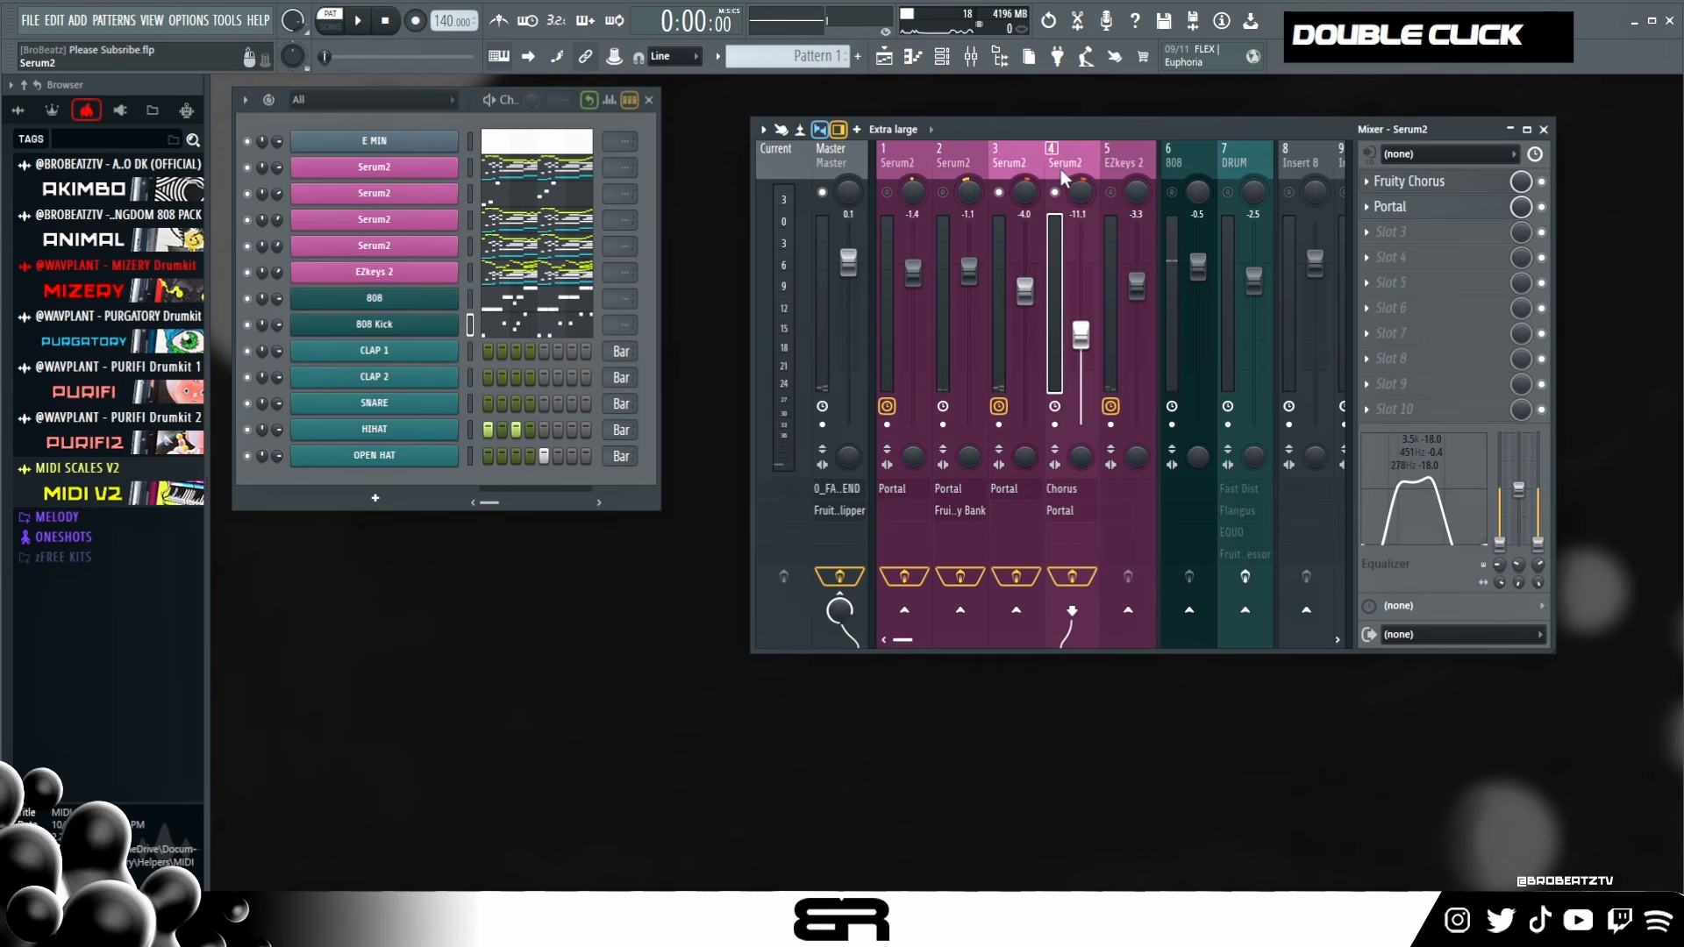
double_click(1412, 181)
left_click_drag(550, 229, 1076, 201)
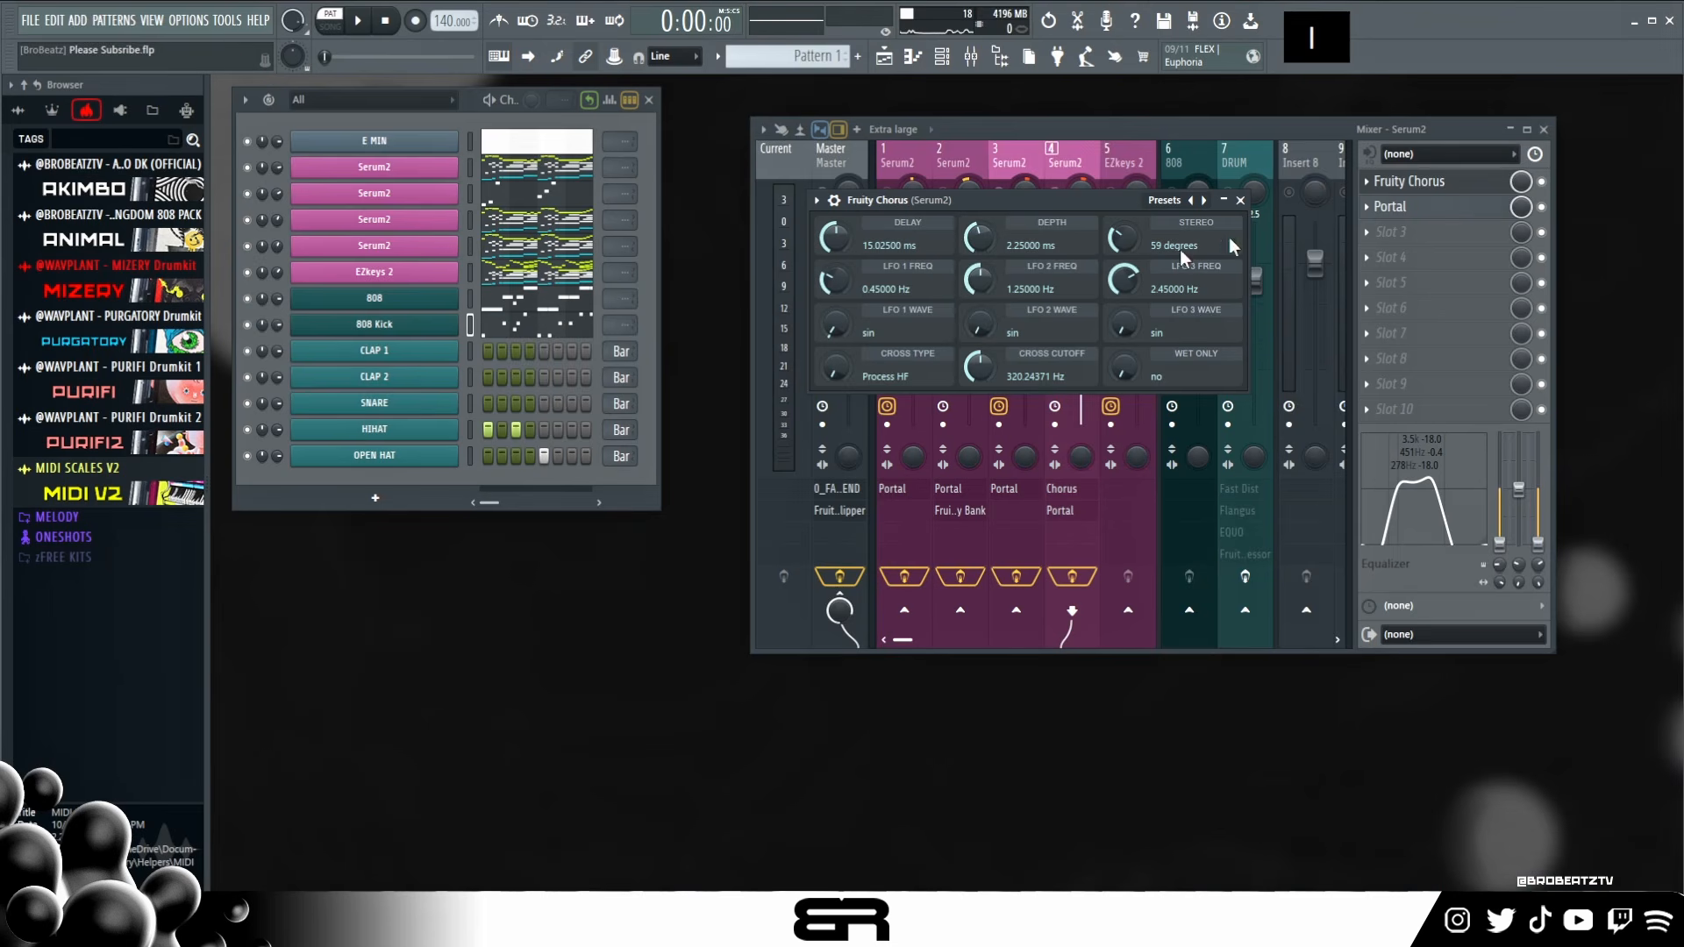
double_click(1454, 211)
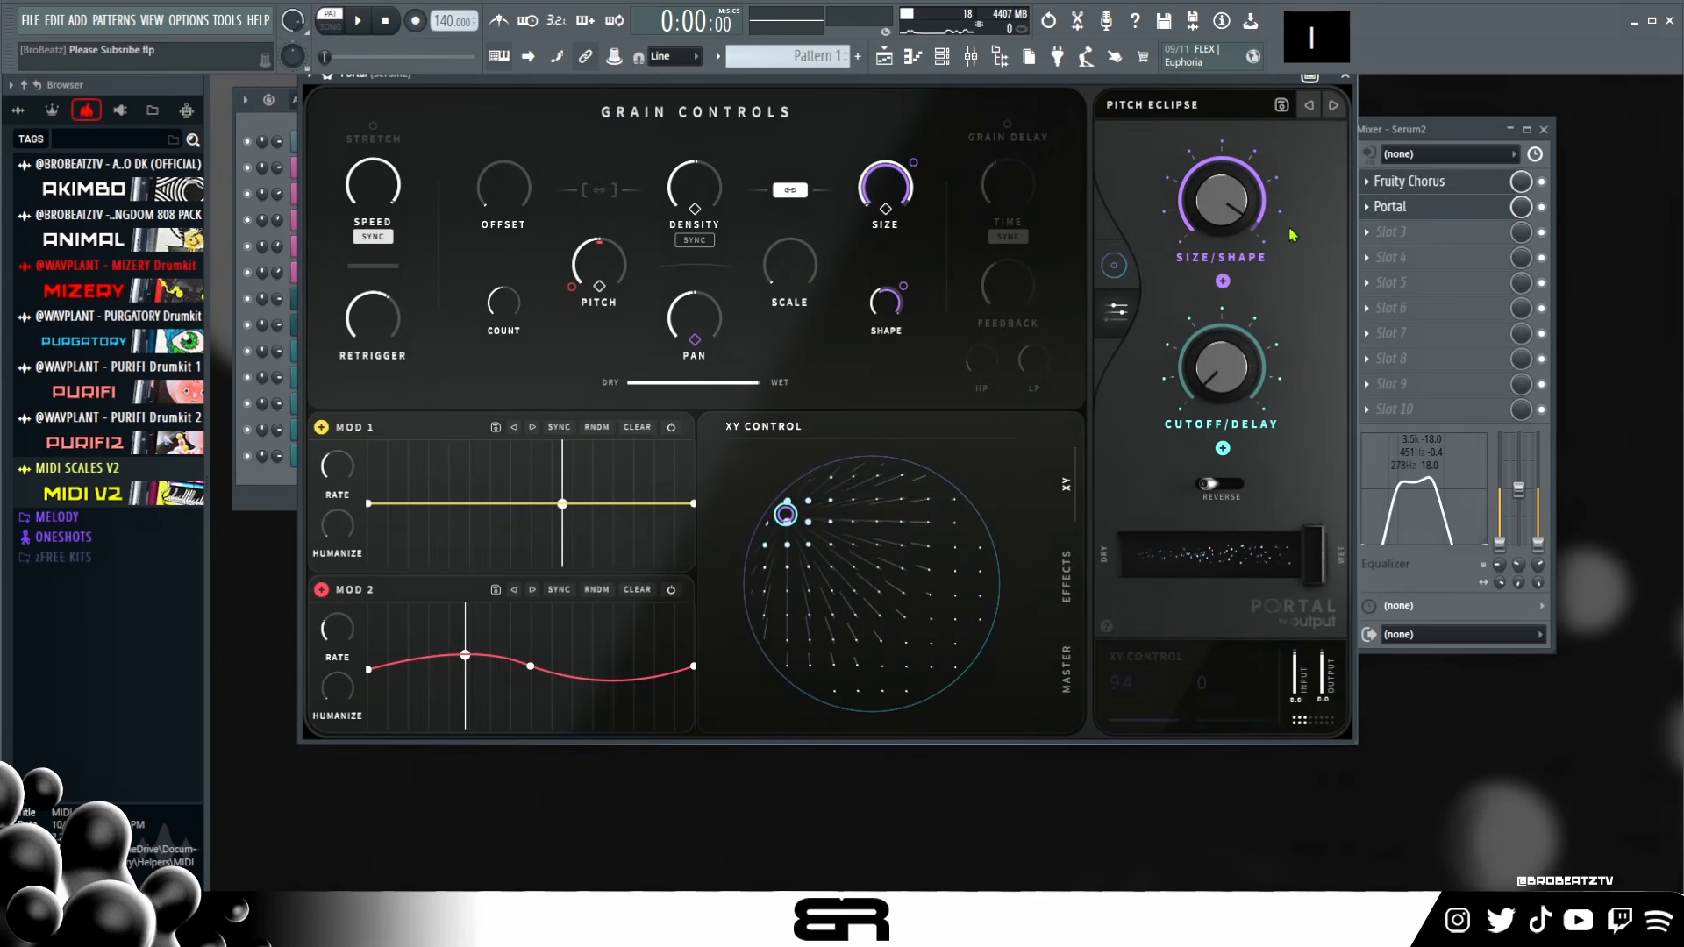
left_click(1494, 184)
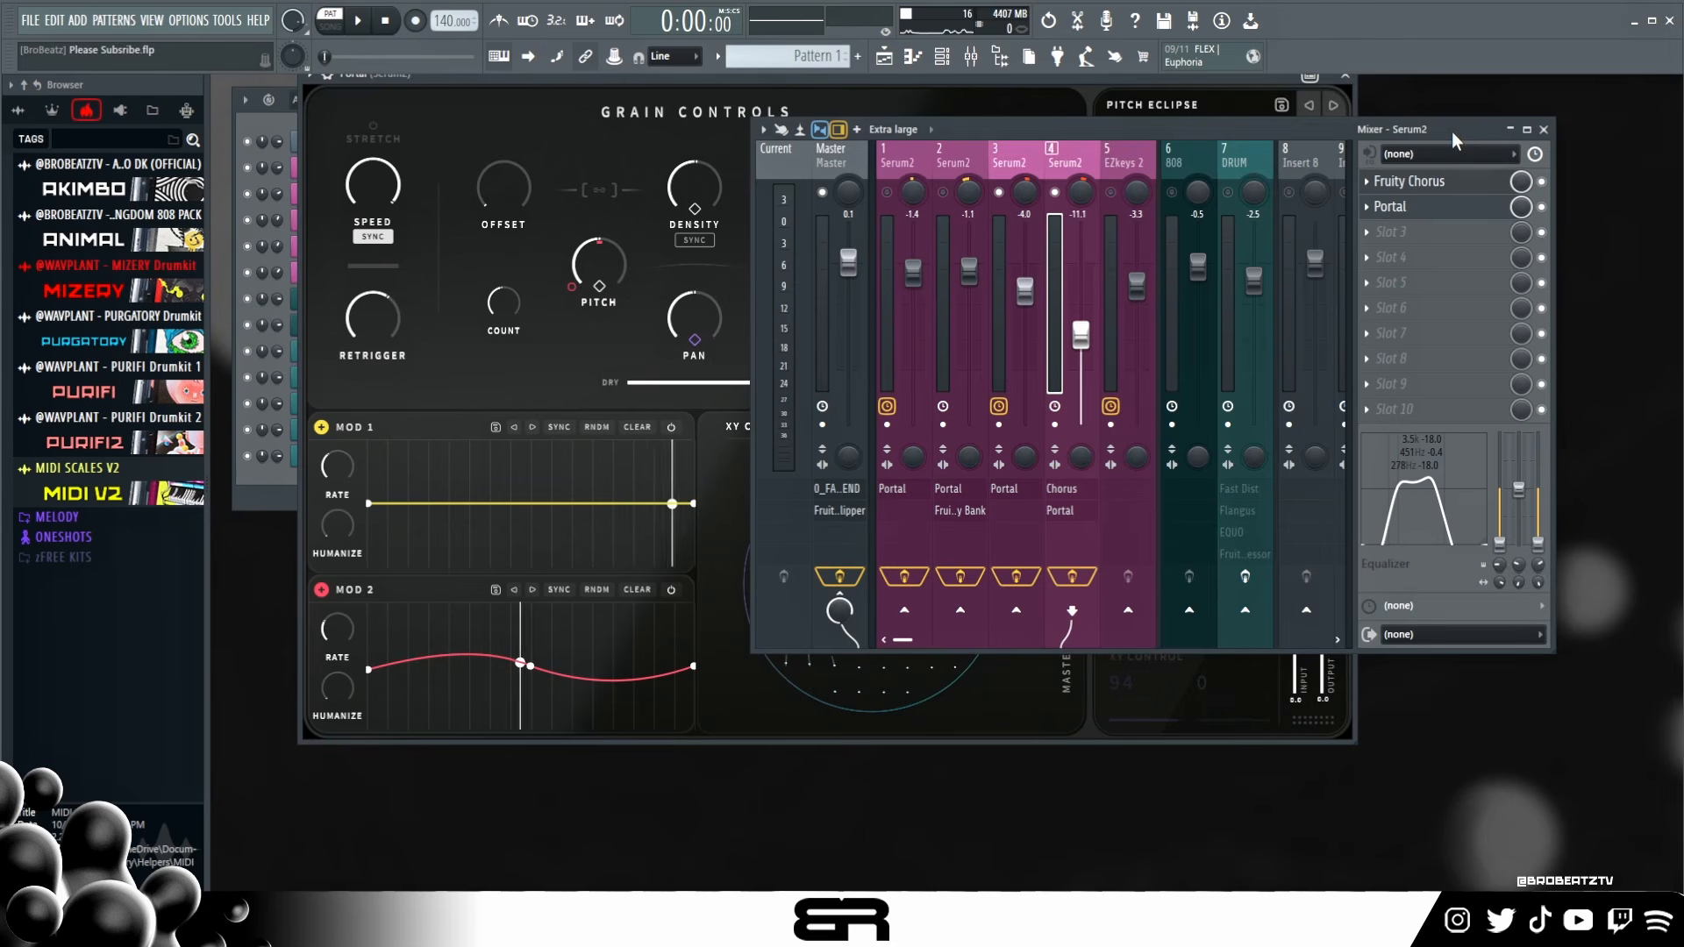
- Play the fourth Serum2 track with its effects at -0.8 dB, muting the third Serum2 track
key("space")
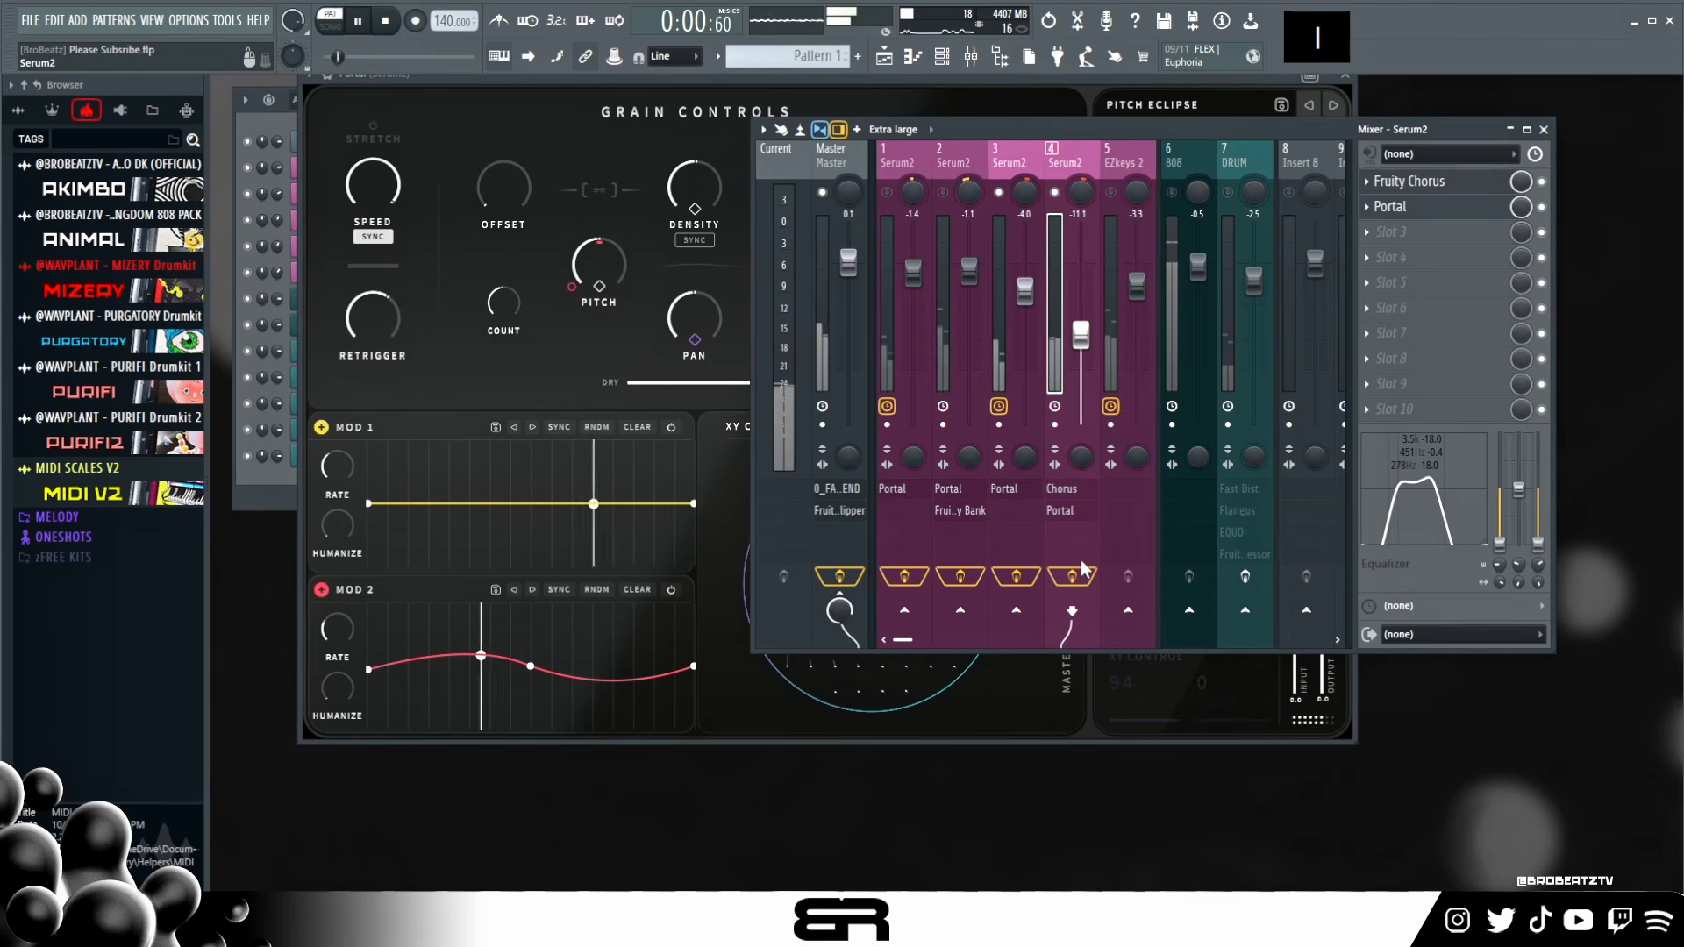
left_click_drag(1081, 336, 1080, 270)
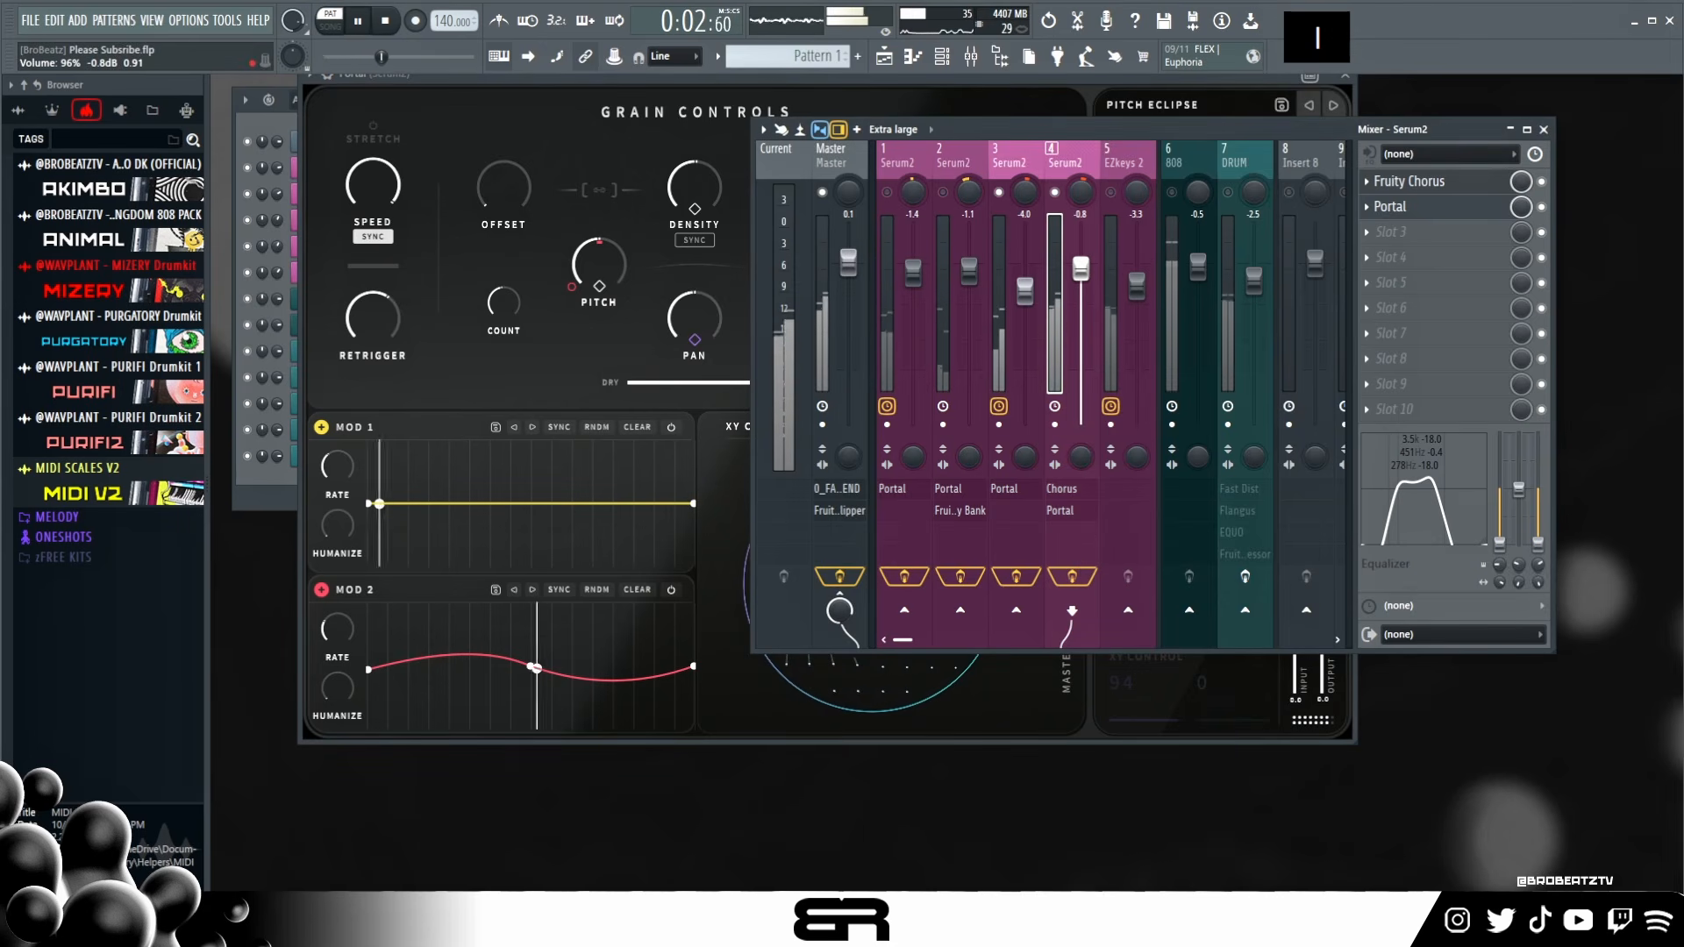
left_click(999, 193)
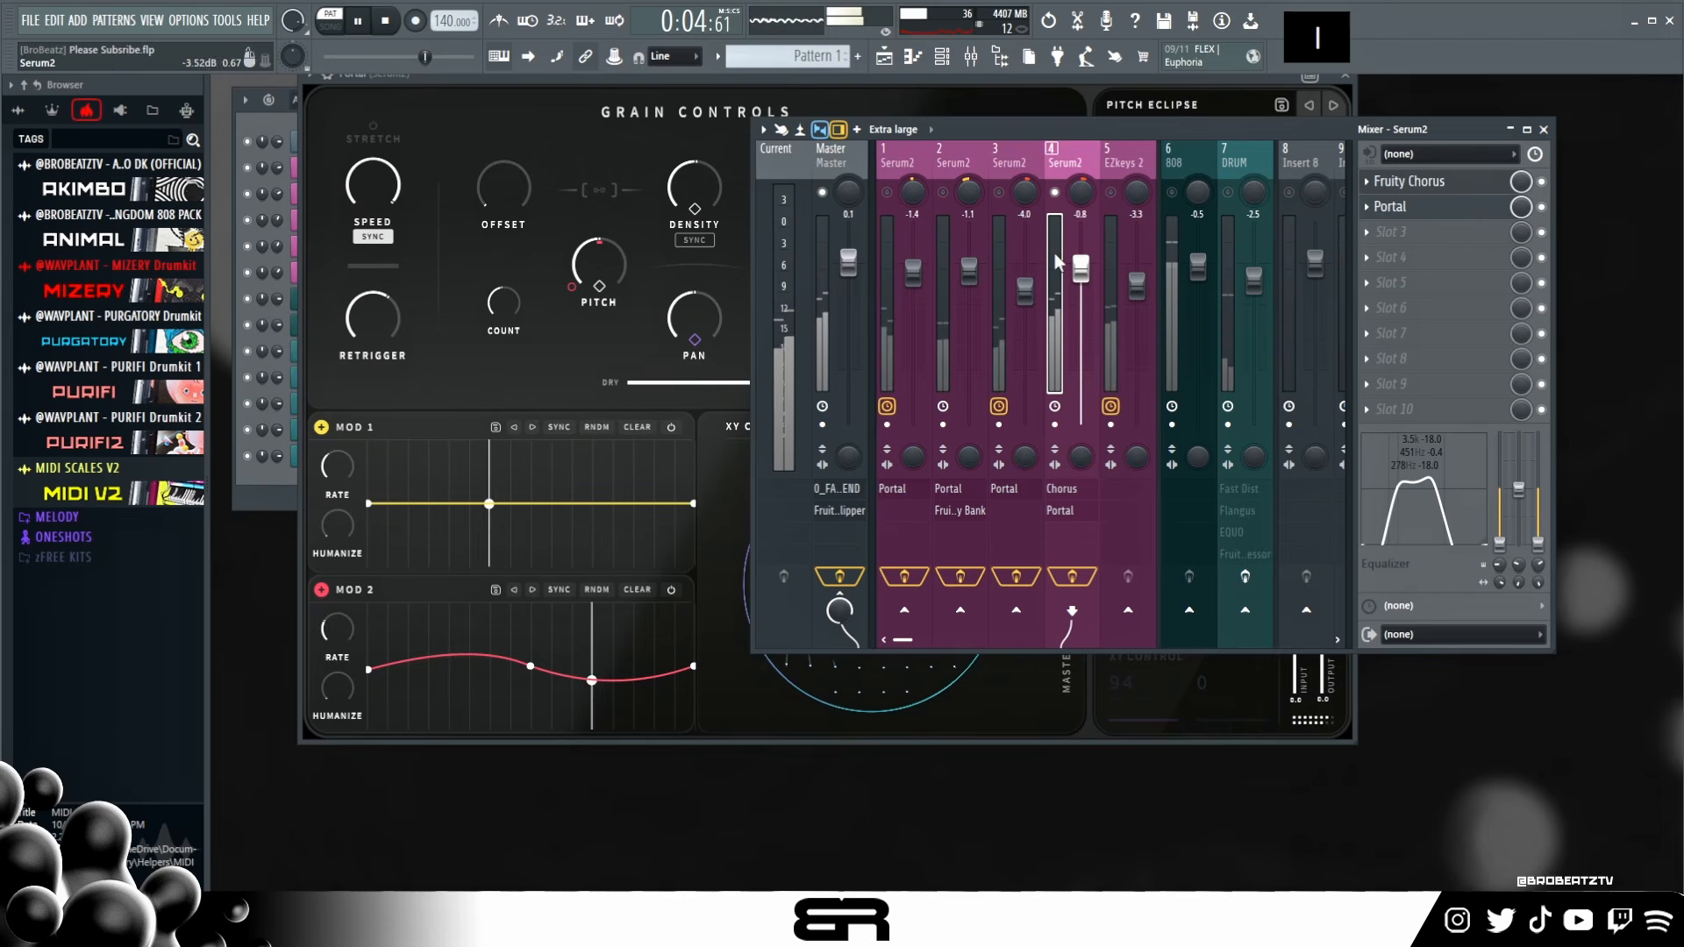
key("space")
- Unmute the first three Serum2 tracks and balance the second at -4.0 dB, third at -9.8 dB and fourth at -14.7 dB
left_click(999, 193)
left_click_drag(1081, 269, 1081, 340)
left_click_drag(1024, 290, 1024, 323)
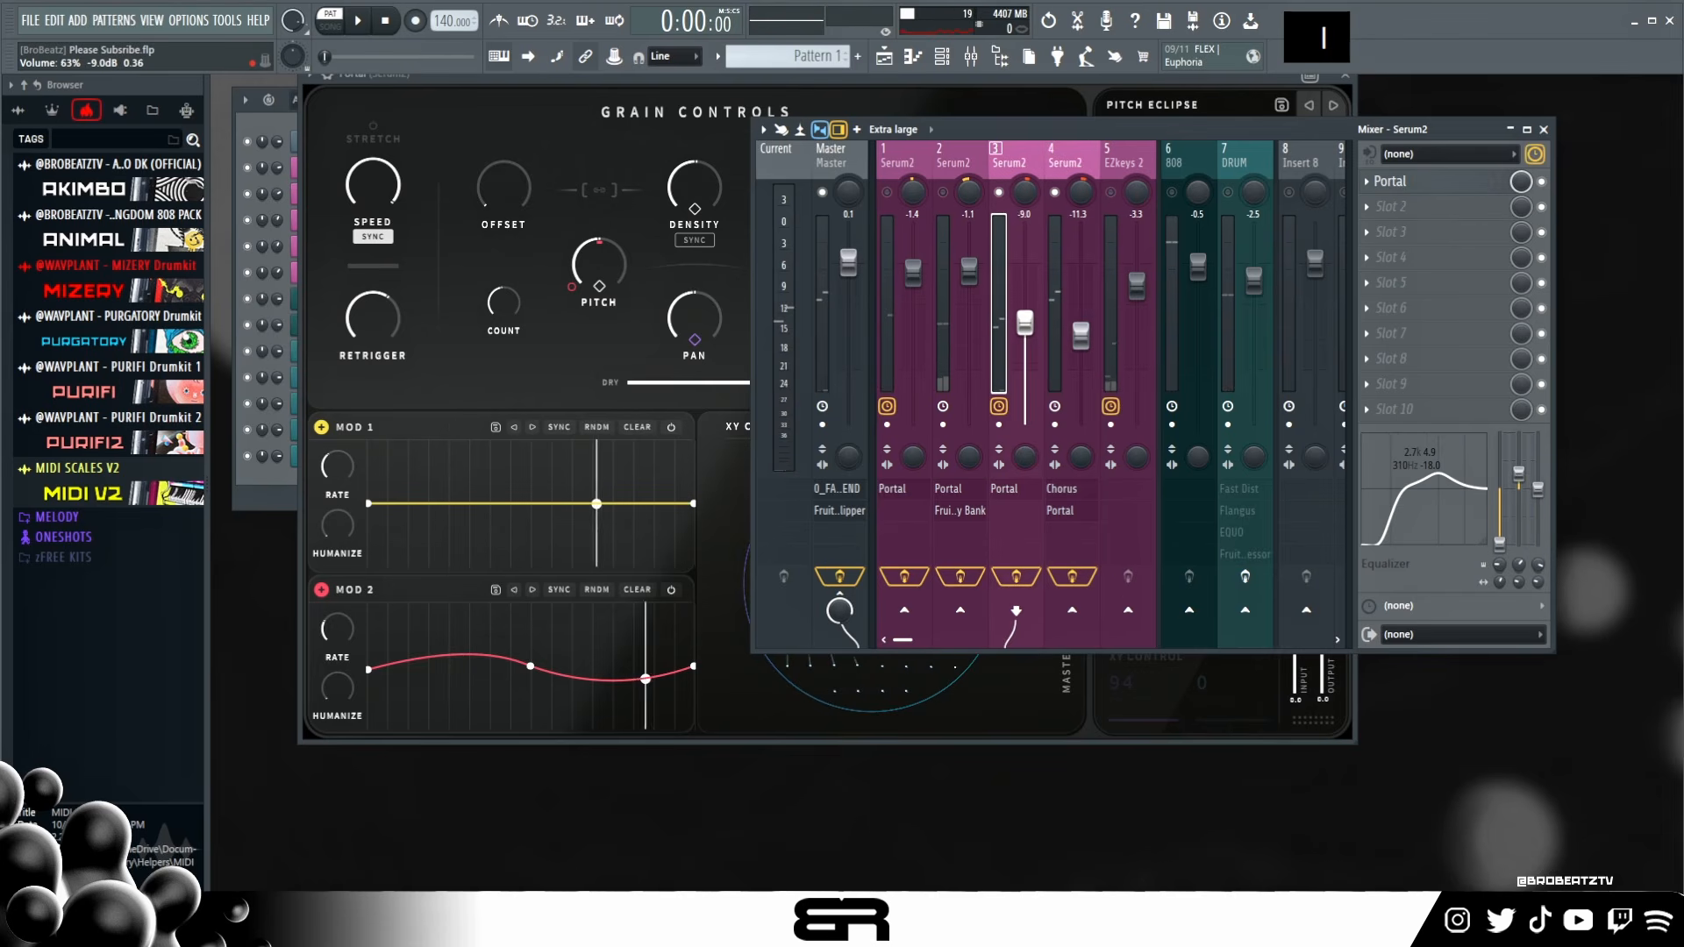
left_click_drag(969, 267, 969, 307)
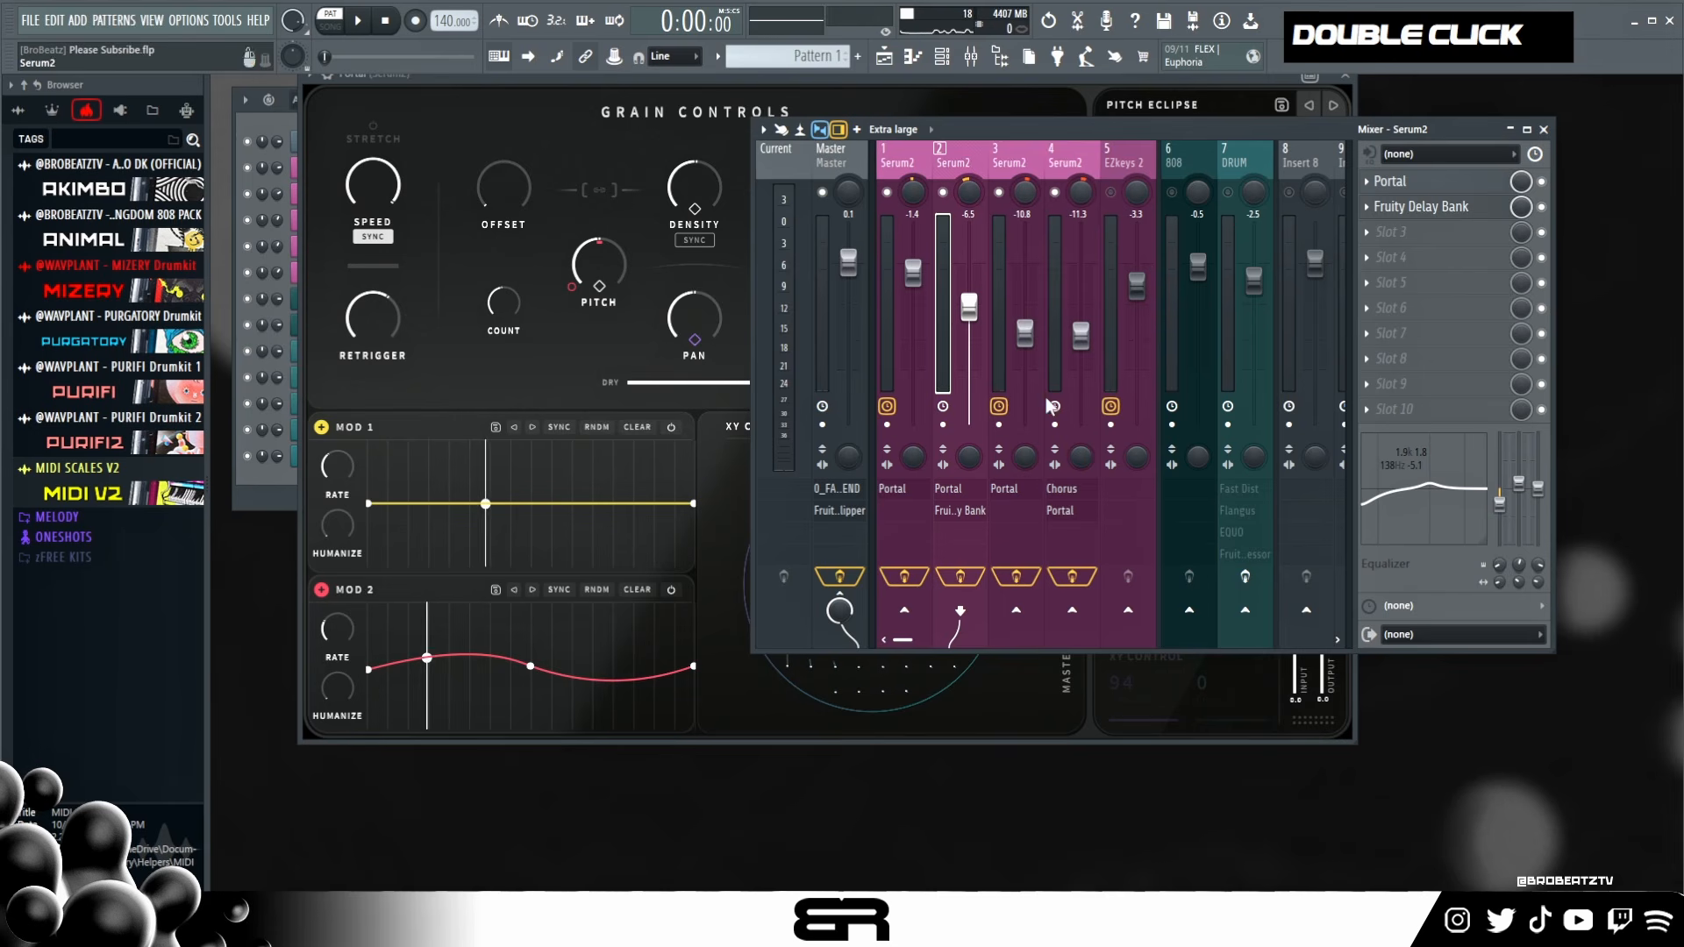
key("space")
left_click_drag(1025, 341, 969, 296)
left_click(969, 313)
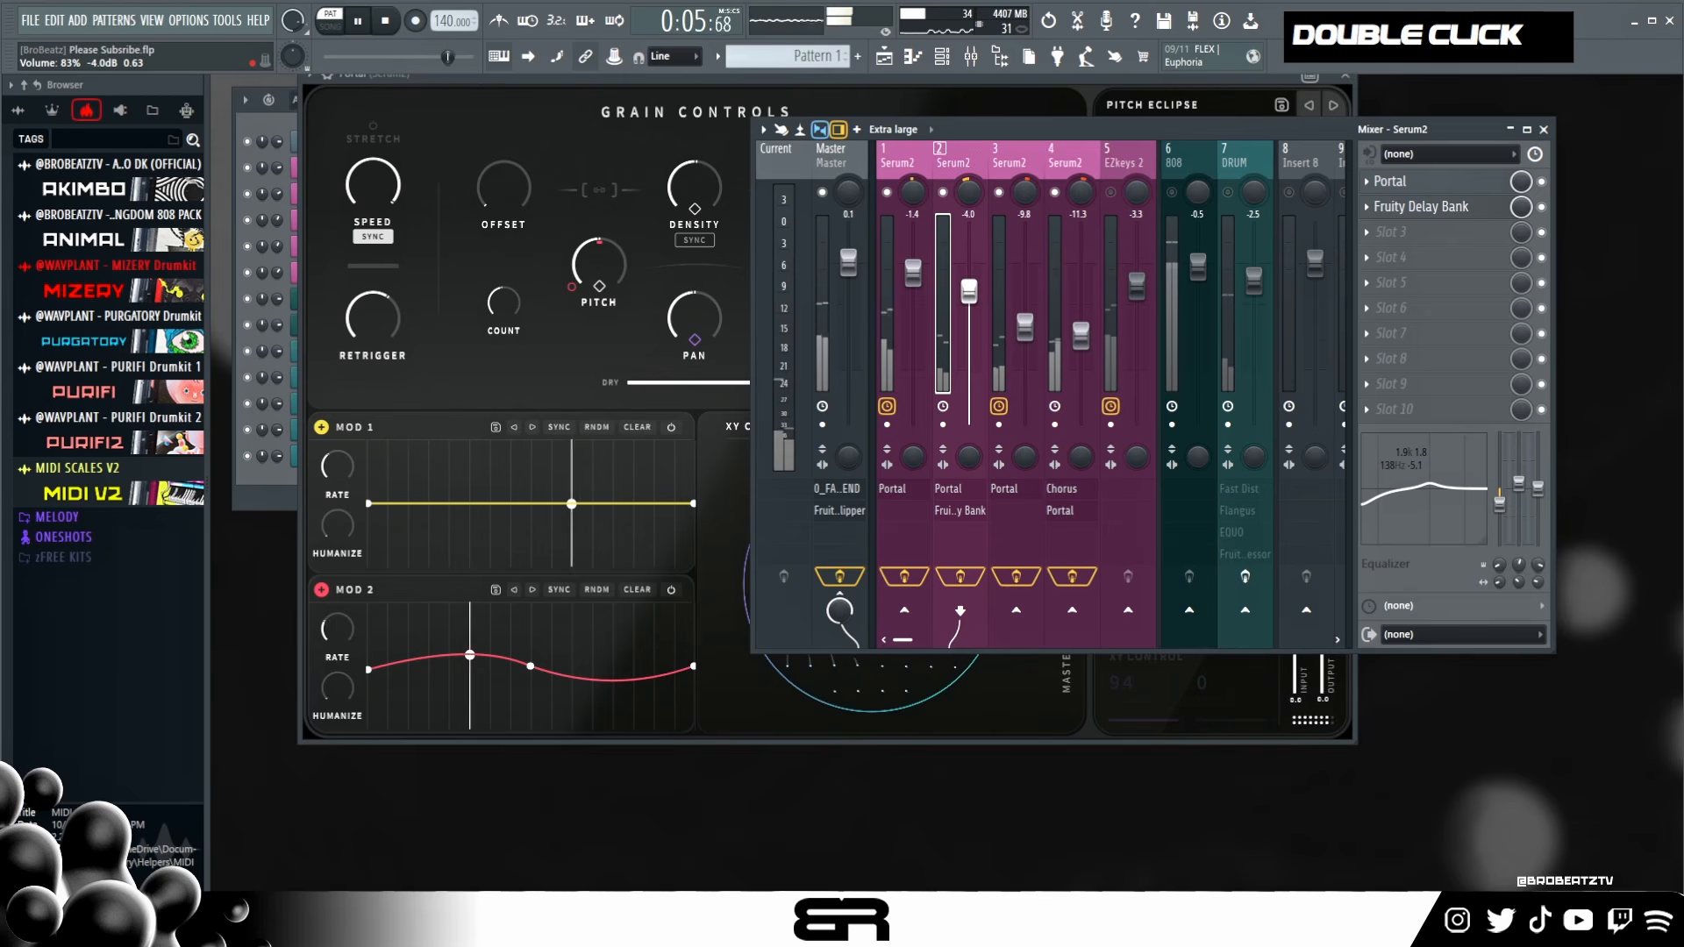
left_click_drag(1082, 336, 1081, 353)
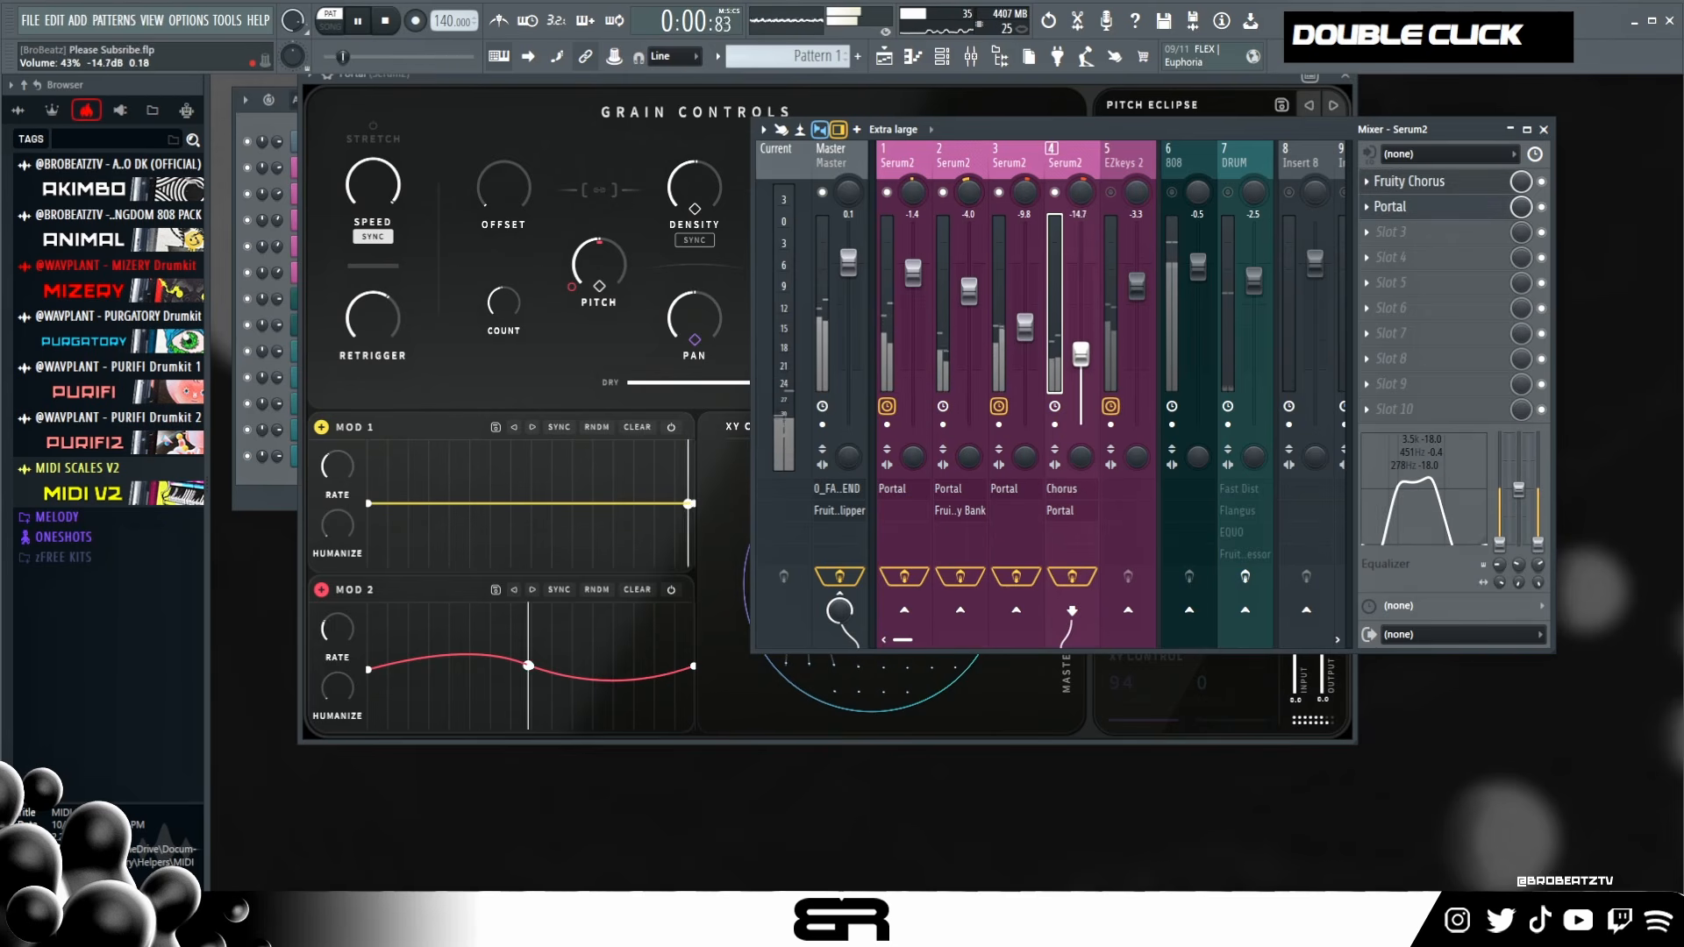
- Unmute EZkeys 2, 808 and DRUM, and set EZkeys 2 to -4.1 dB, the third Serum2 to -9.3 dB and 808 to -1.1 dB
left_click(1111, 192)
mouse_move(1137, 286)
left_mouse_down()
mouse_move(1137, 317)
mouse_move(1136, 301)
left_mouse_up()
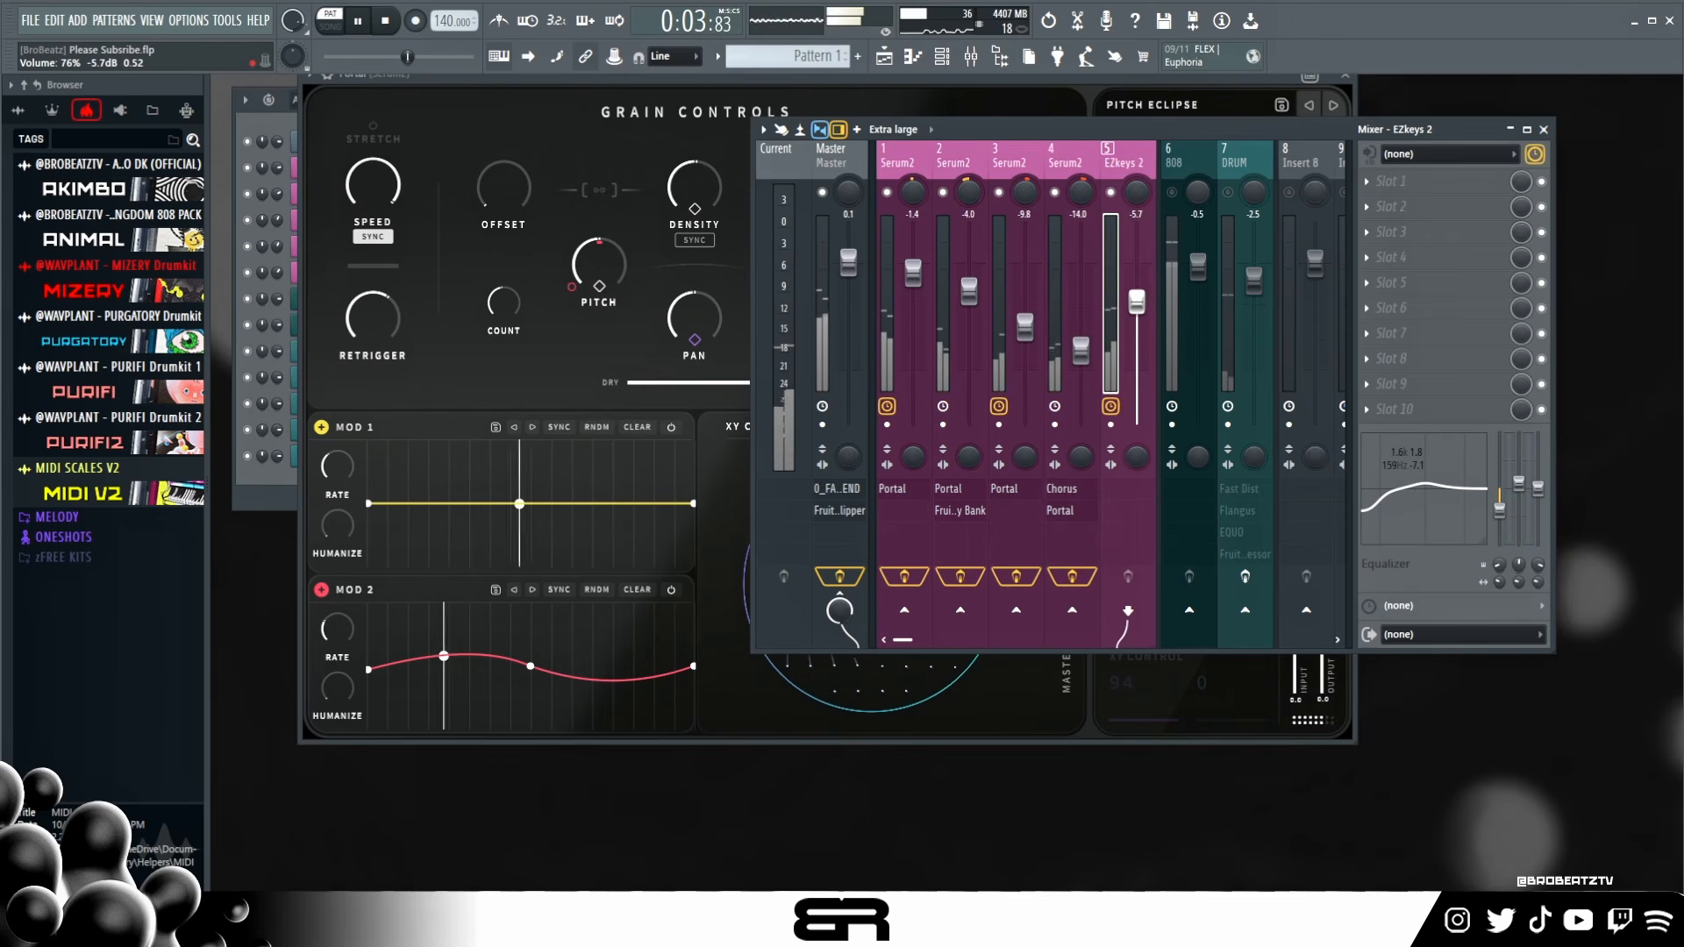
left_click(1172, 192)
left_click(1227, 193)
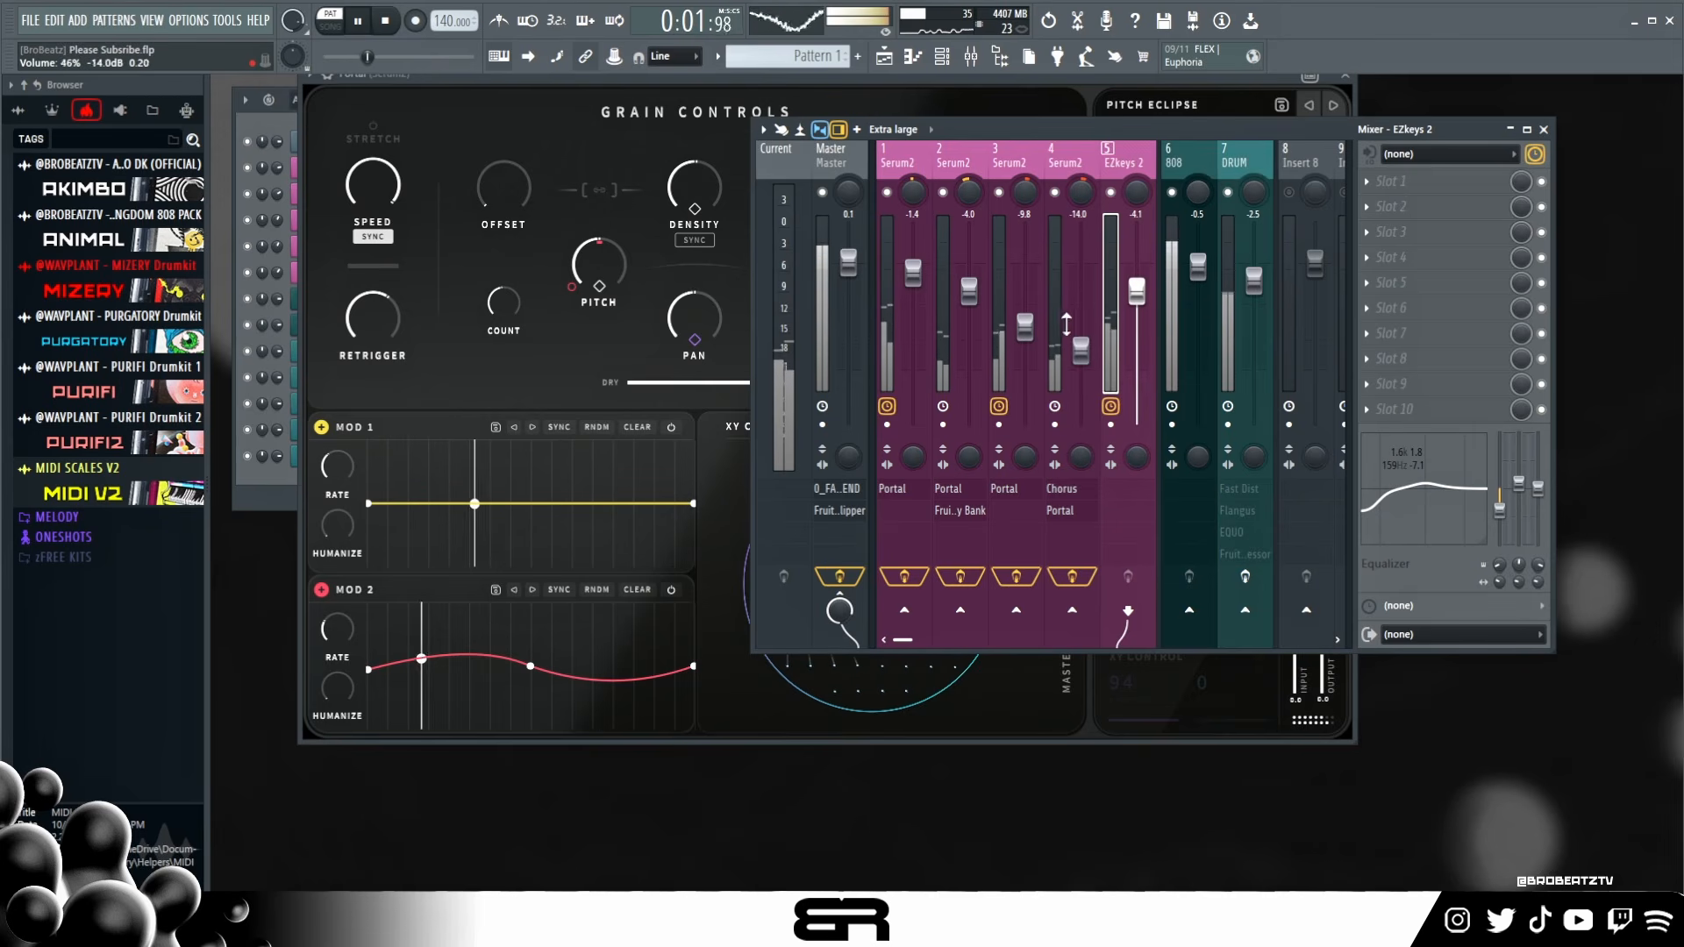
mouse_move(1026, 335)
left_mouse_down()
mouse_move(969, 291)
mouse_move(1025, 326)
left_mouse_up()
left_click_drag(1198, 266, 1204, 281)
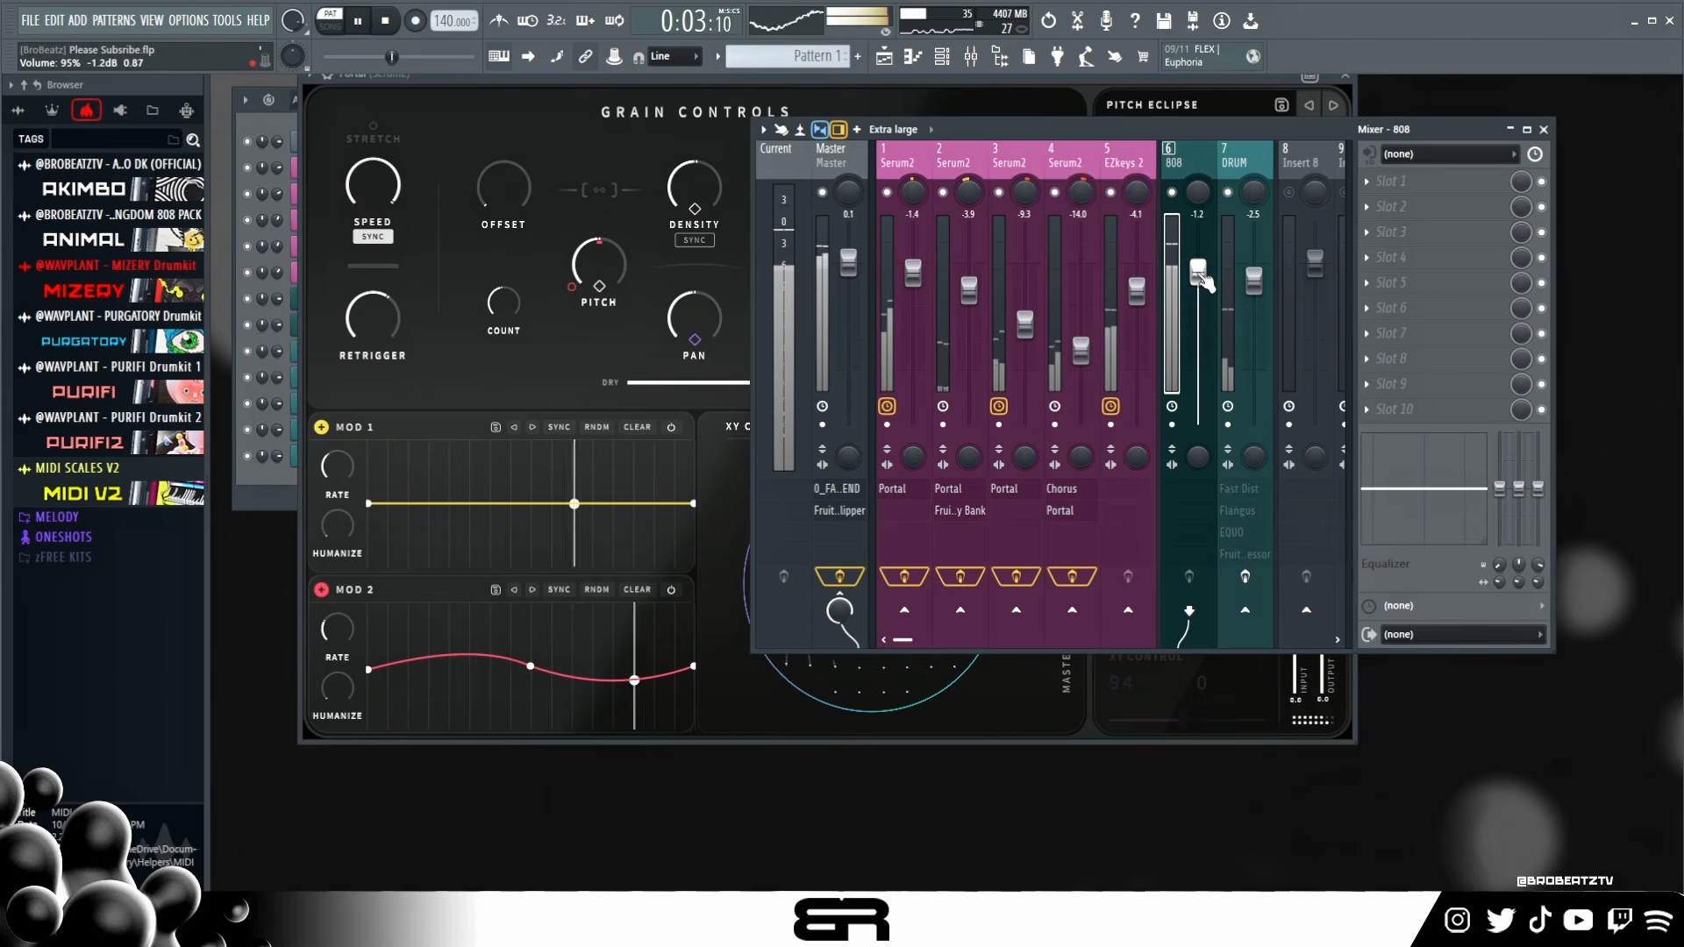
key("space")
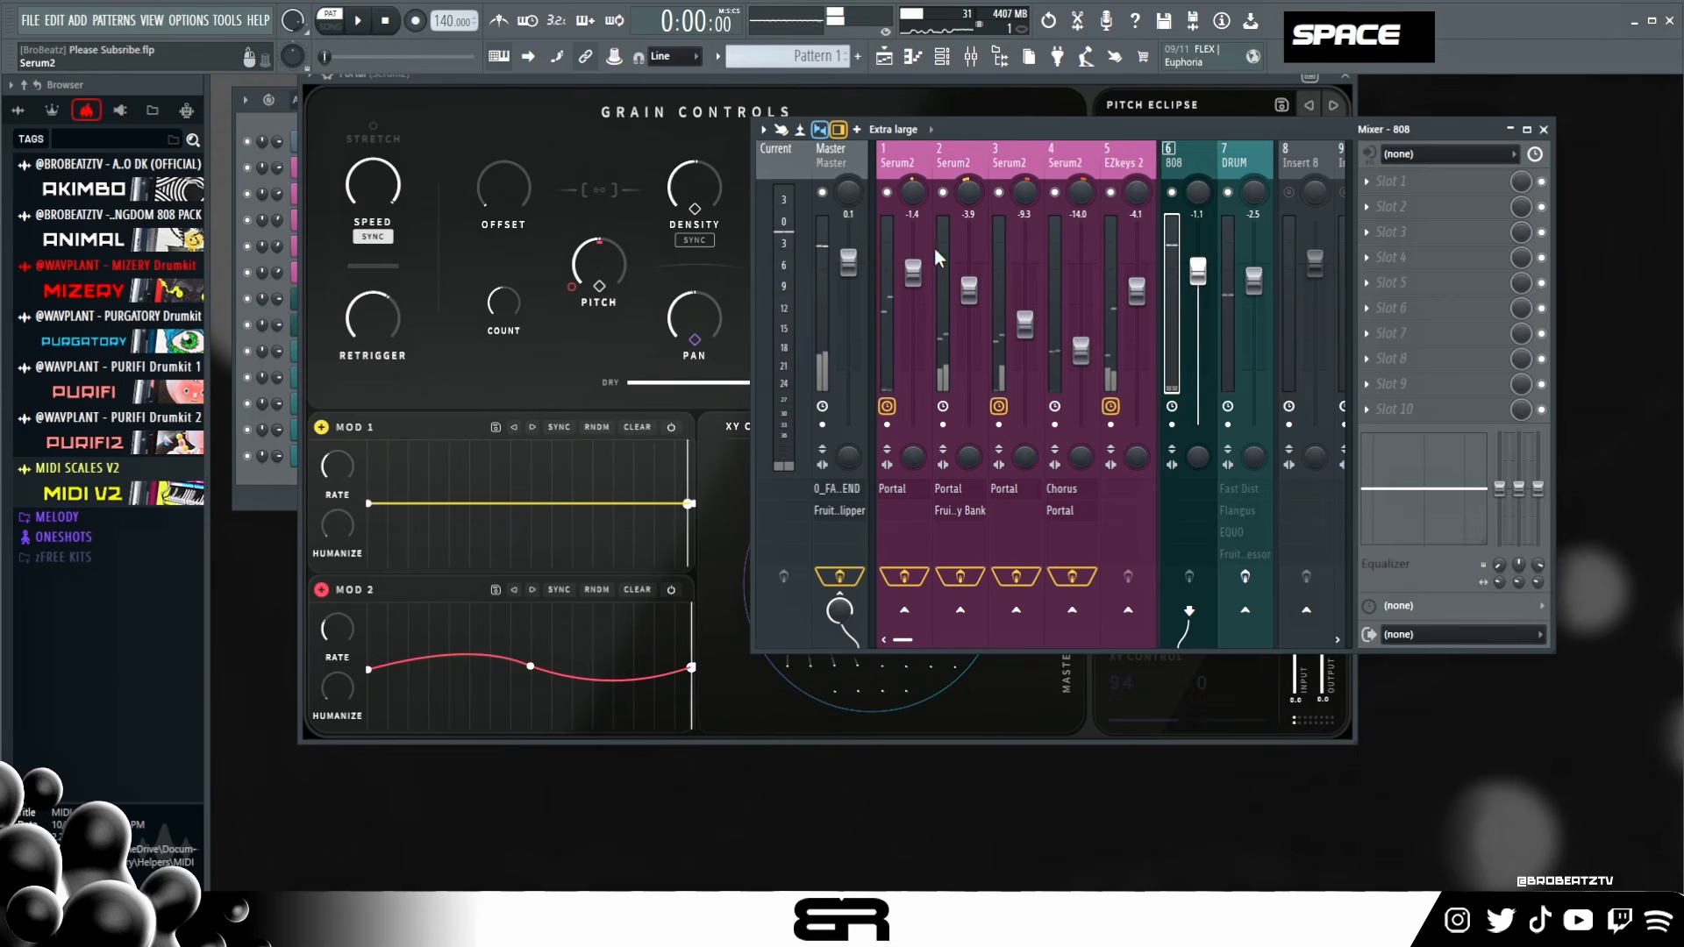
- Solo the DRUM track with its effects enabled, open its Fruity Fast Dist and close the Portal window
left_click(1118, 166)
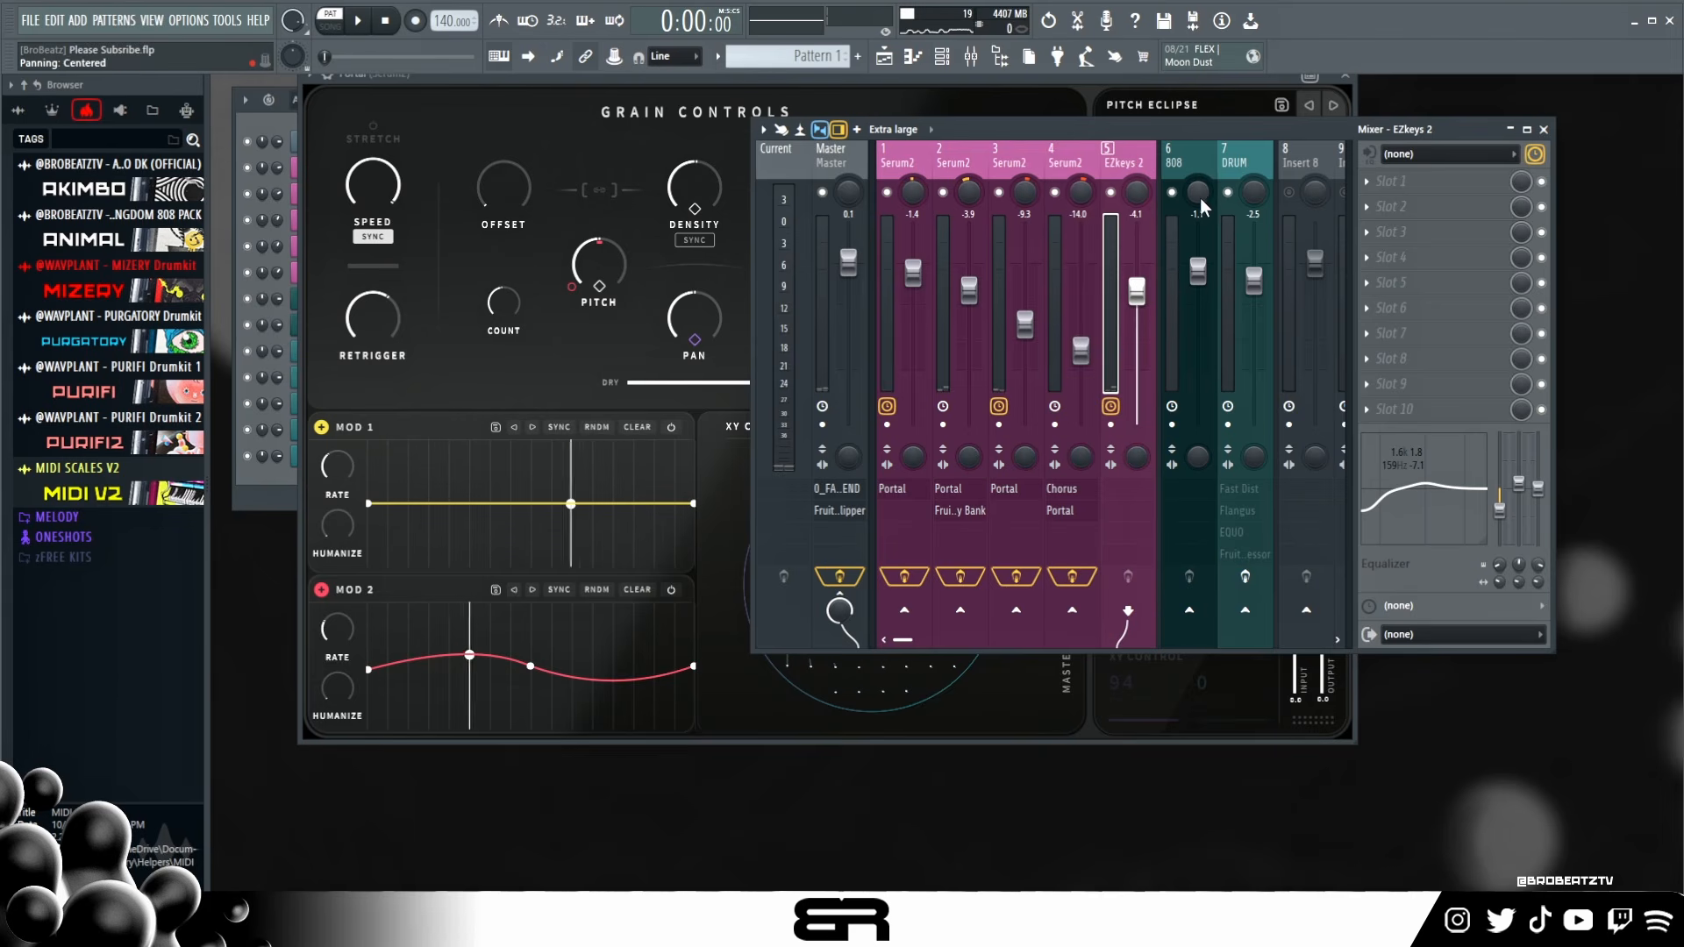
left_click(1247, 182)
right_click(1227, 192)
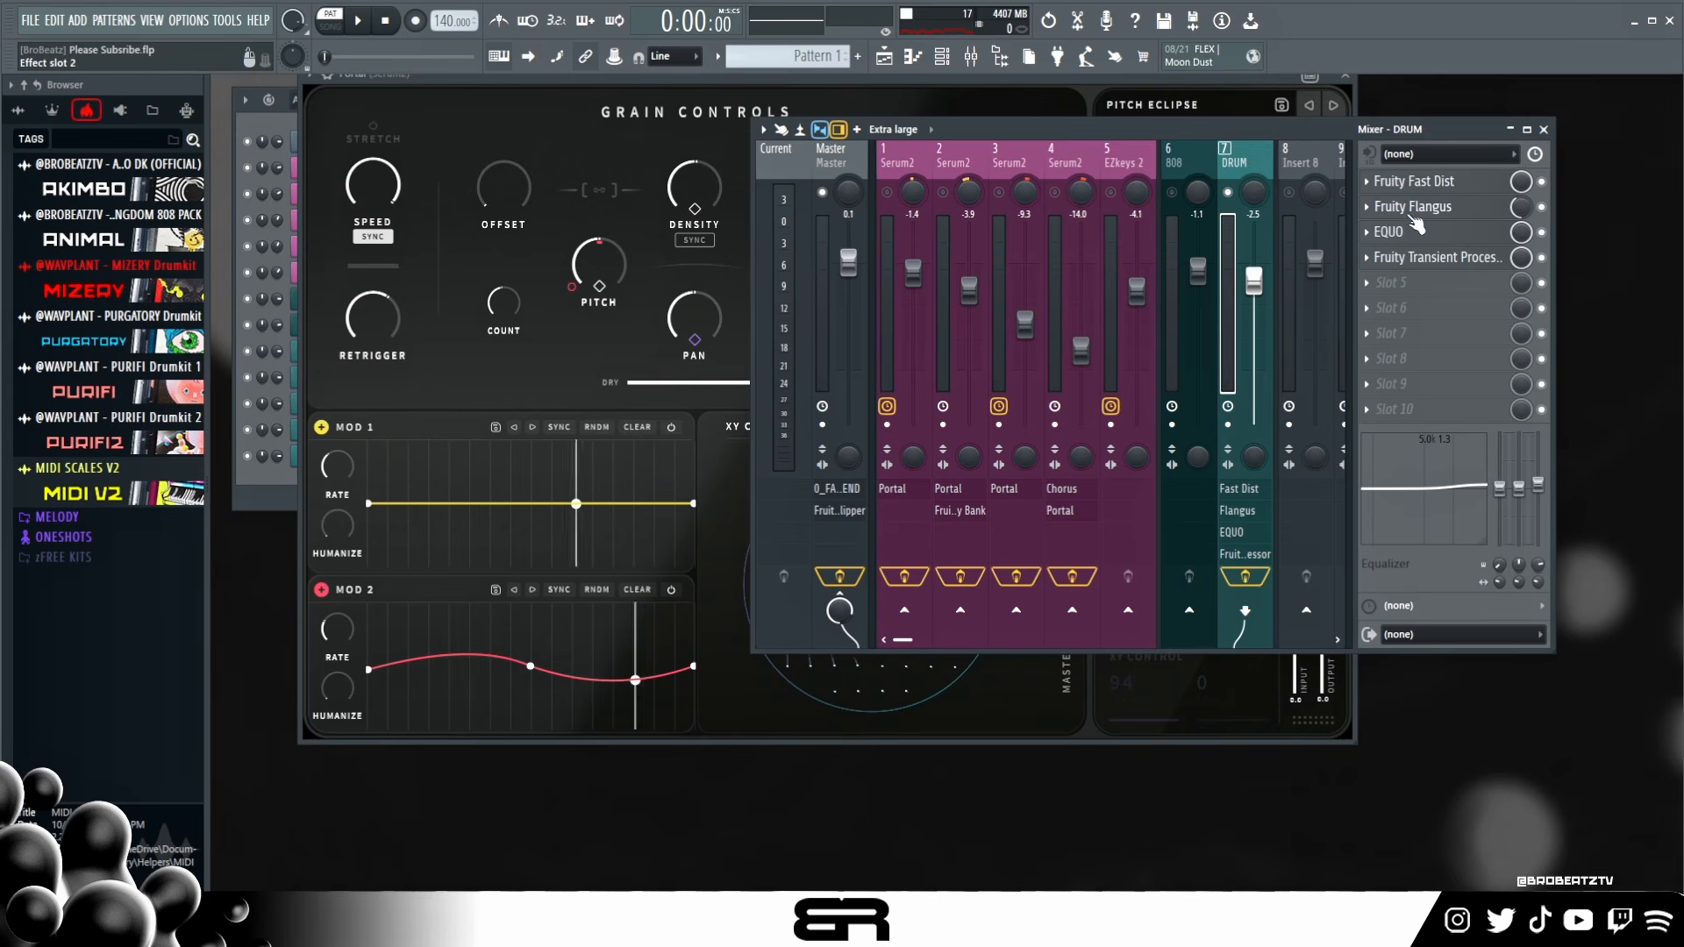
left_click(1441, 183)
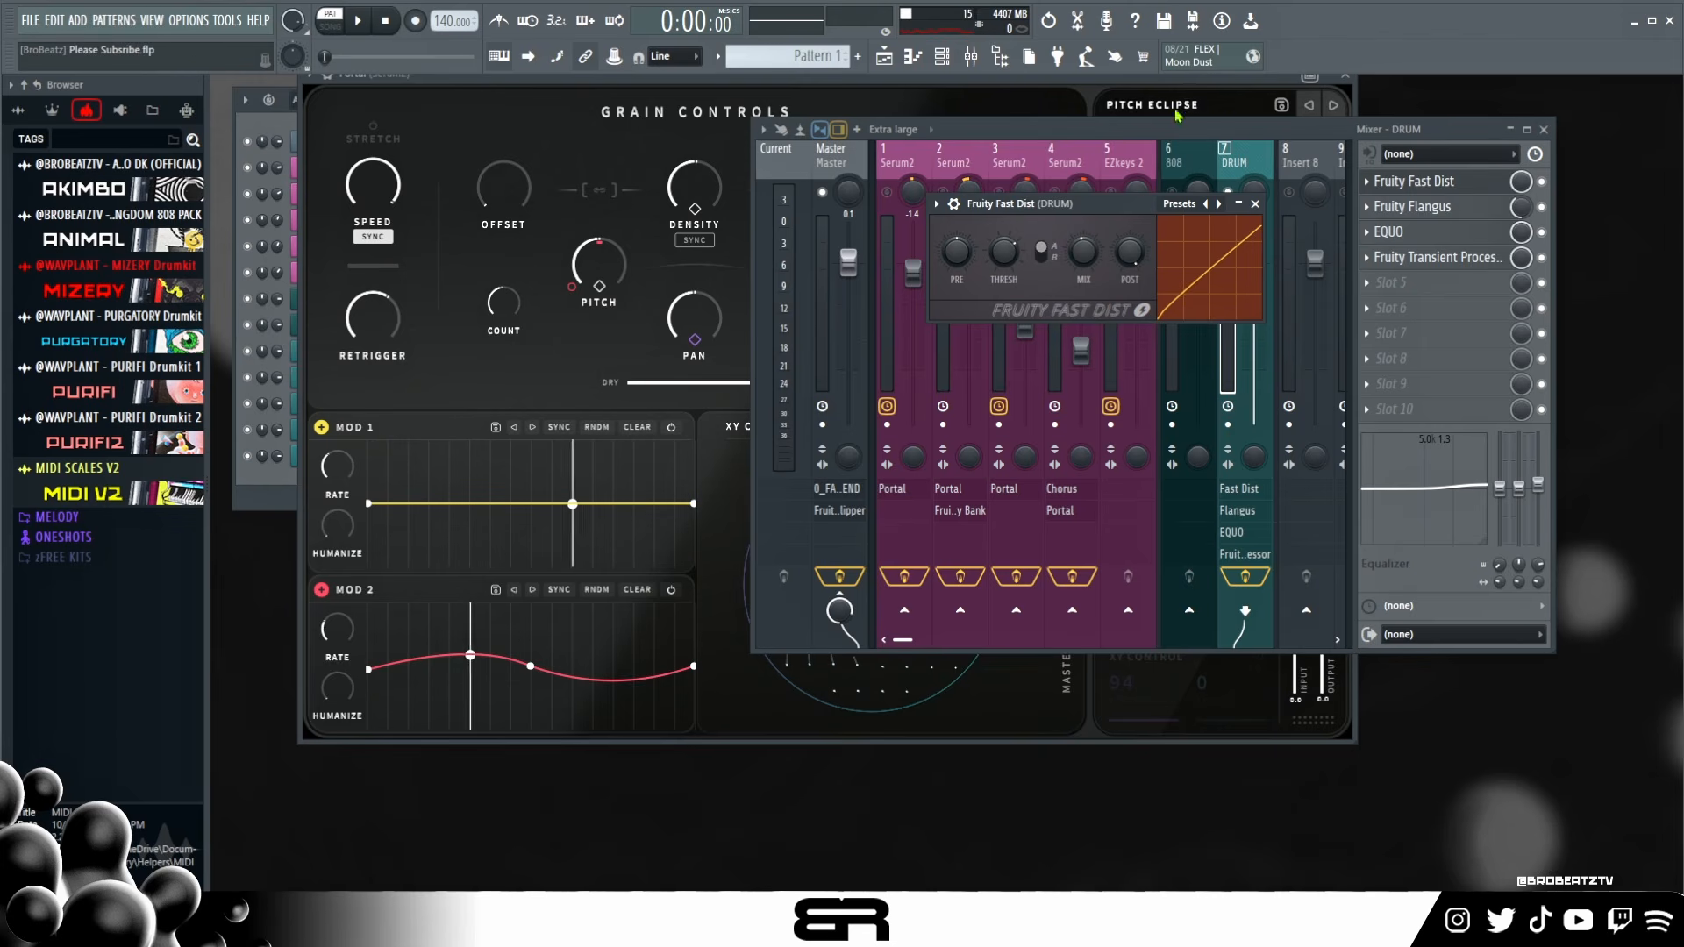
left_click(1344, 78)
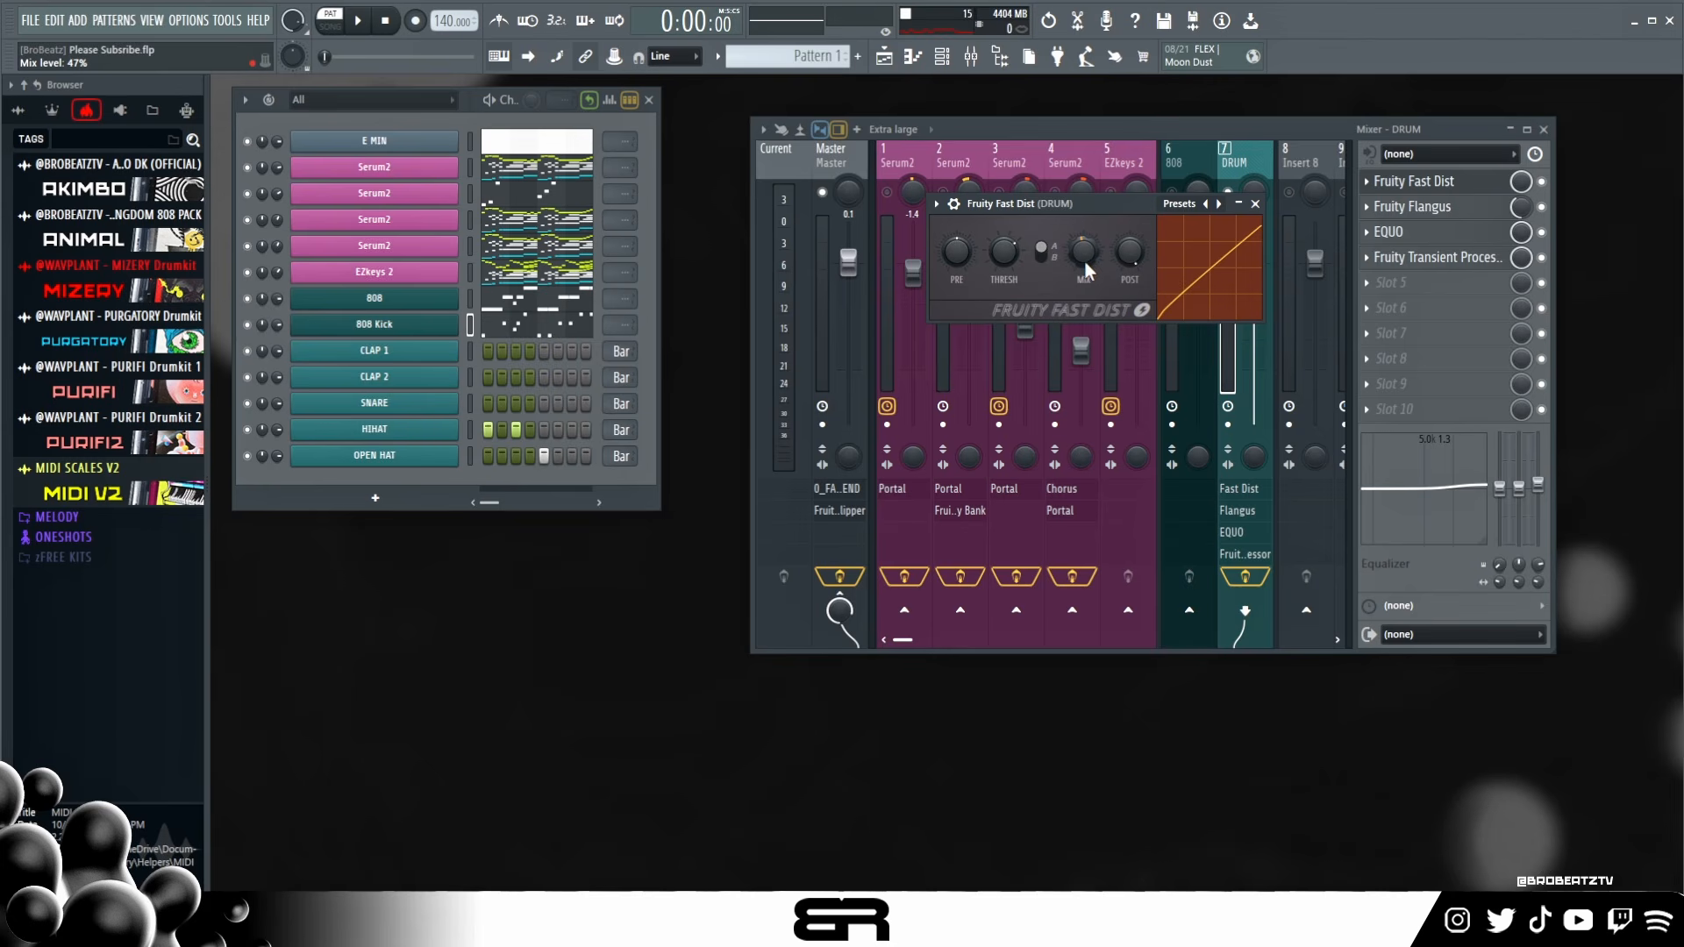
- Switch off Fruity Flangus, EQUO and Fruity Transient Processor on the DRUM track, and play it with only Fruity Fast Dist
left_click(1541, 232)
left_click(1541, 258)
left_click(1541, 207)
key("space")
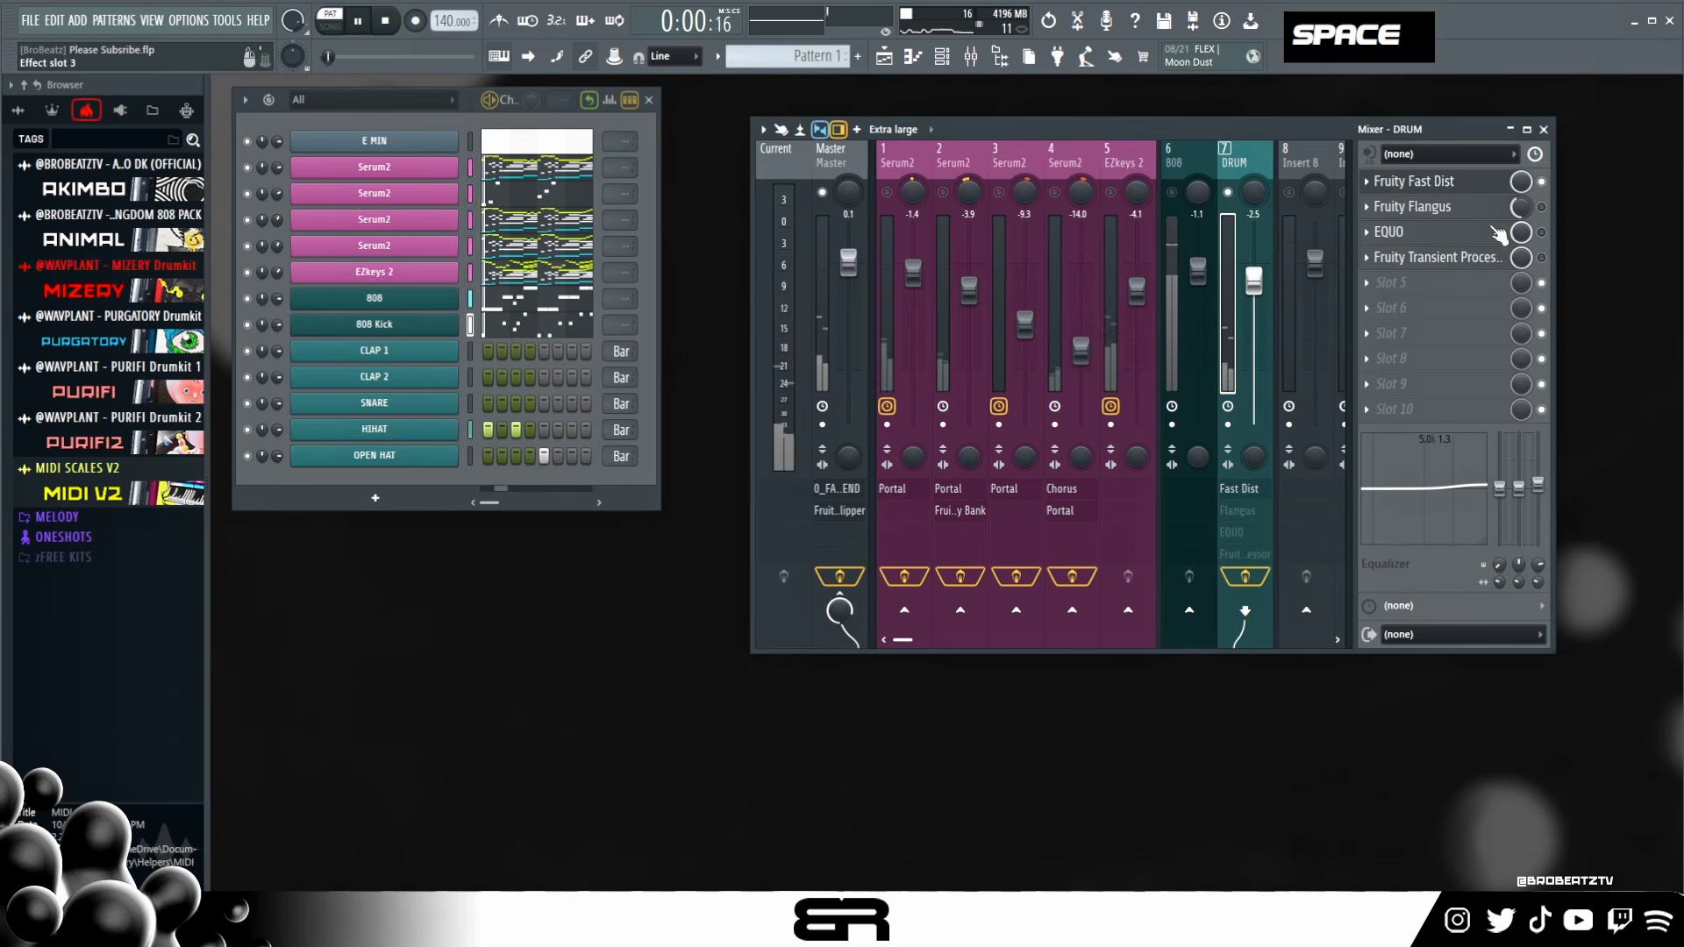
- Compare the two distortion types in the DRUM track's Fruity Fast Dist, restore the original type and adjust the effect's mix during playback
double_click(1421, 182)
key("space")
key("space")
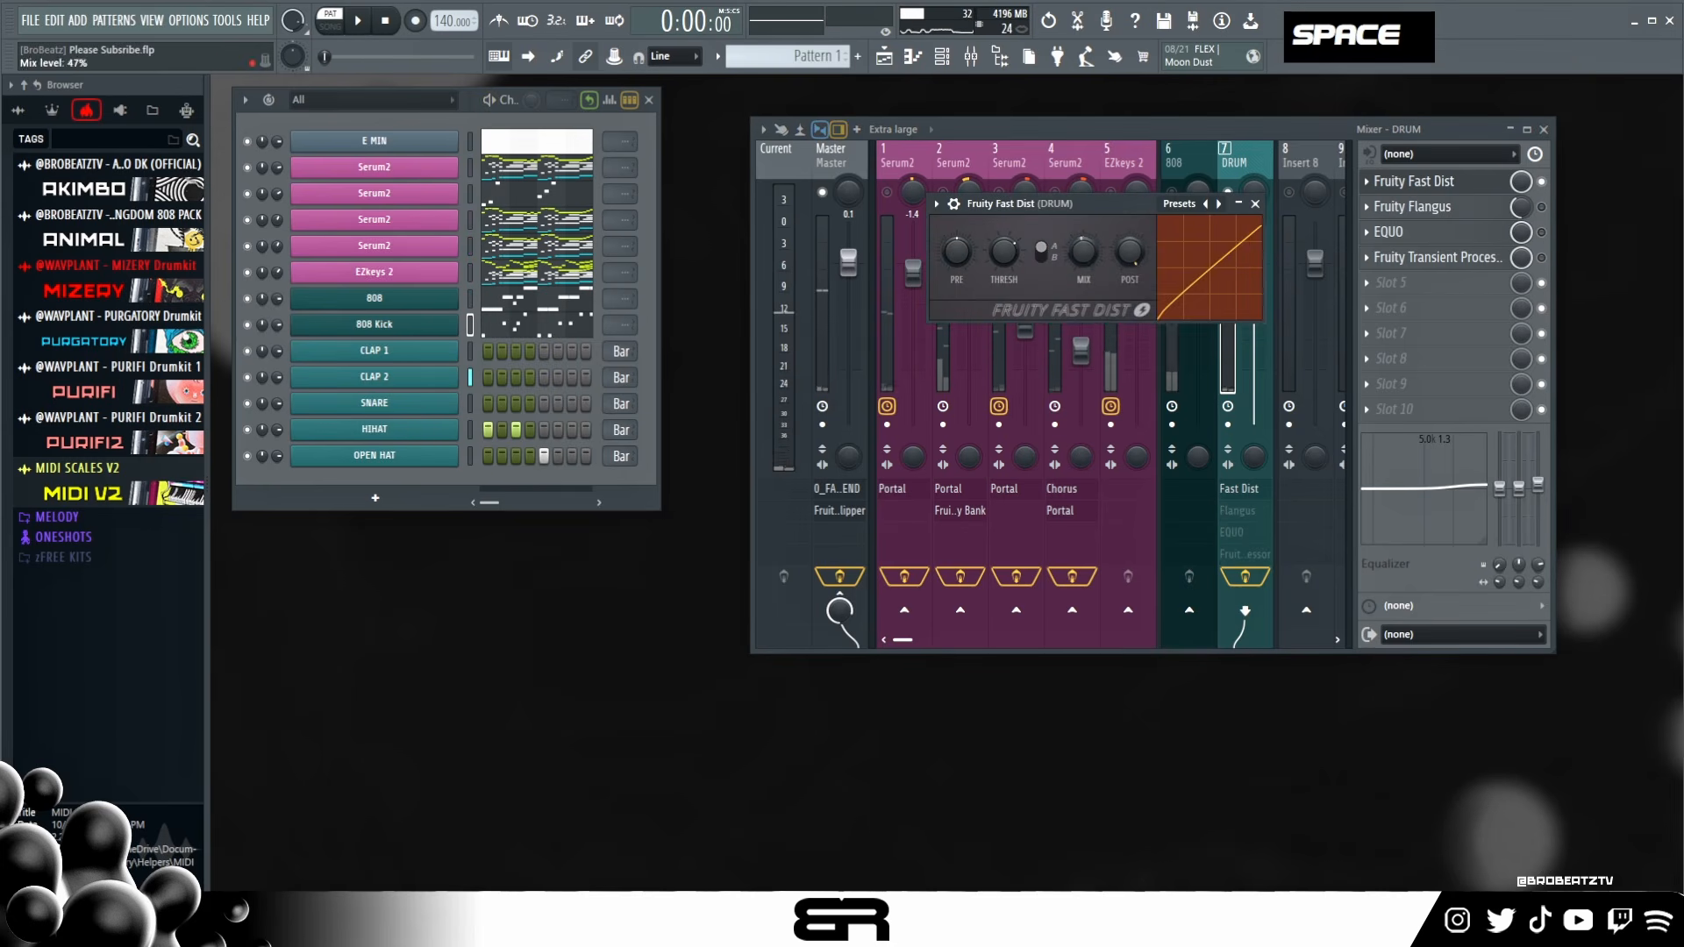
left_click_drag(1087, 252, 1088, 233)
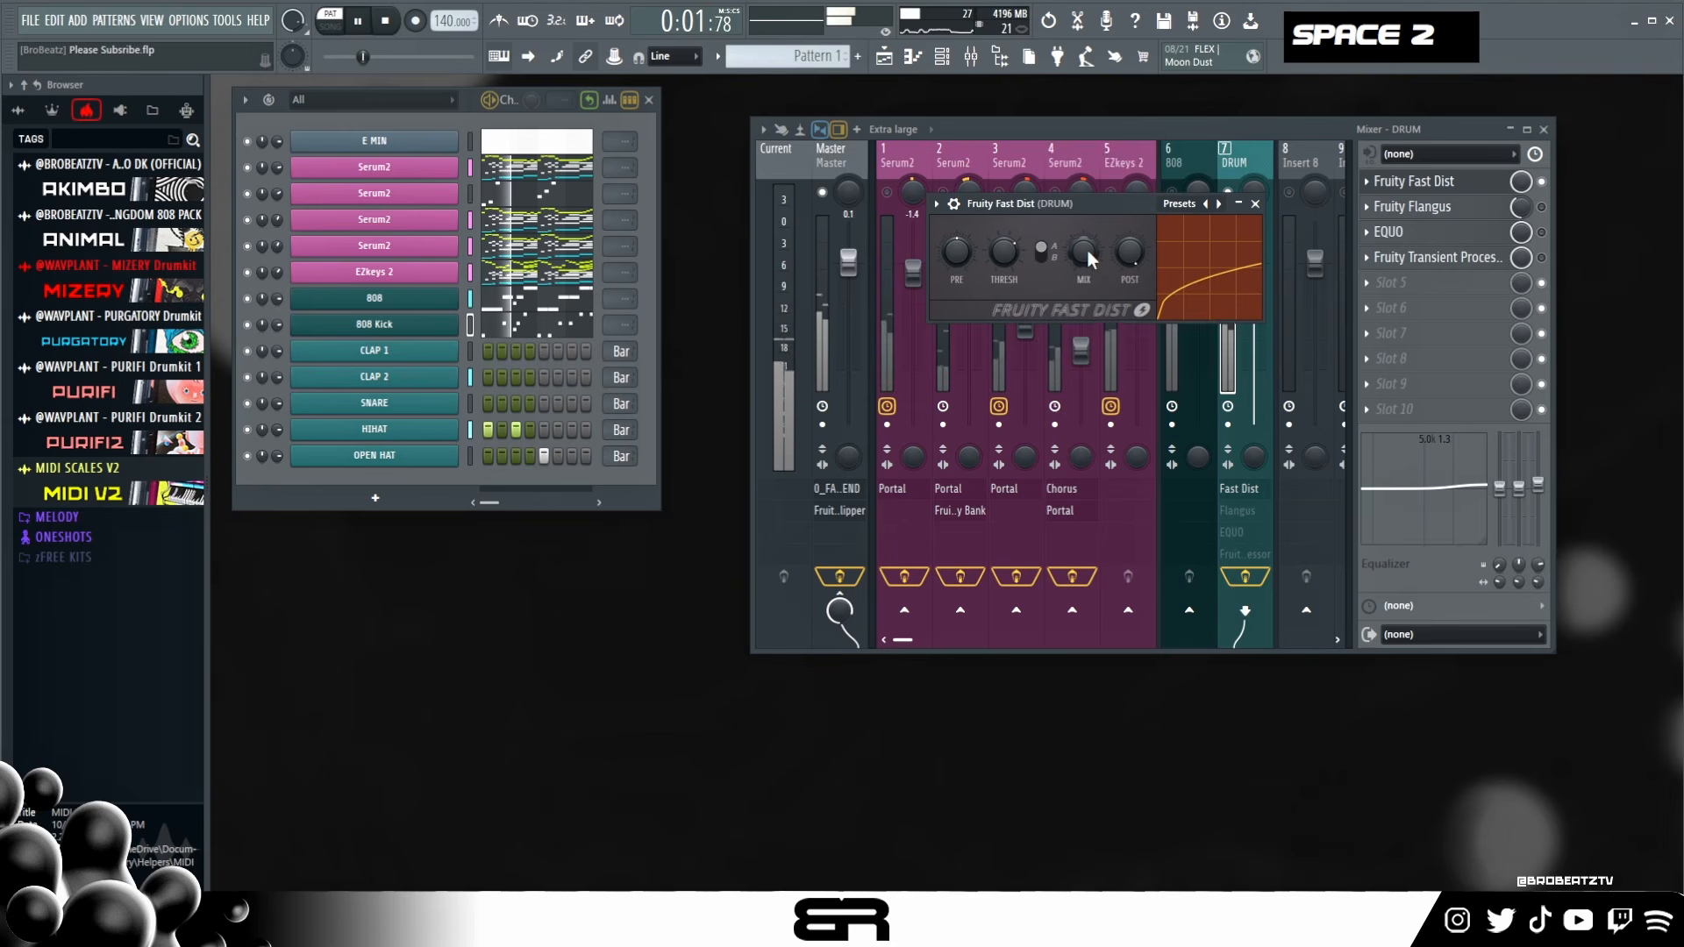
key("space")
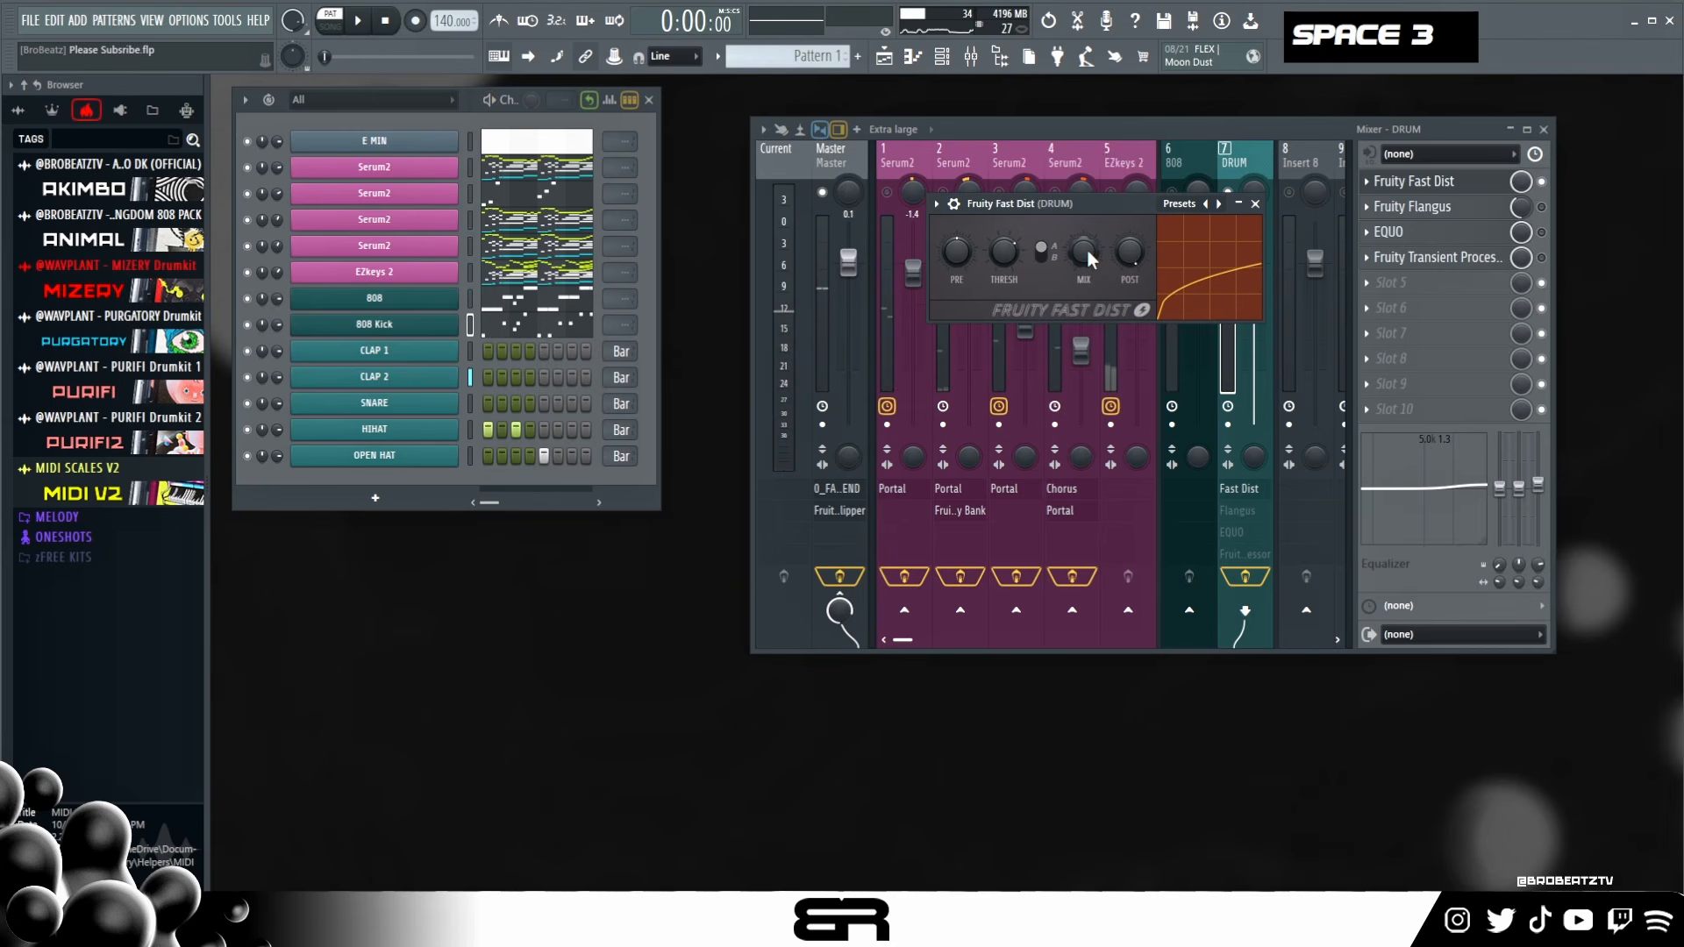
left_click_drag(1086, 249, 1087, 263)
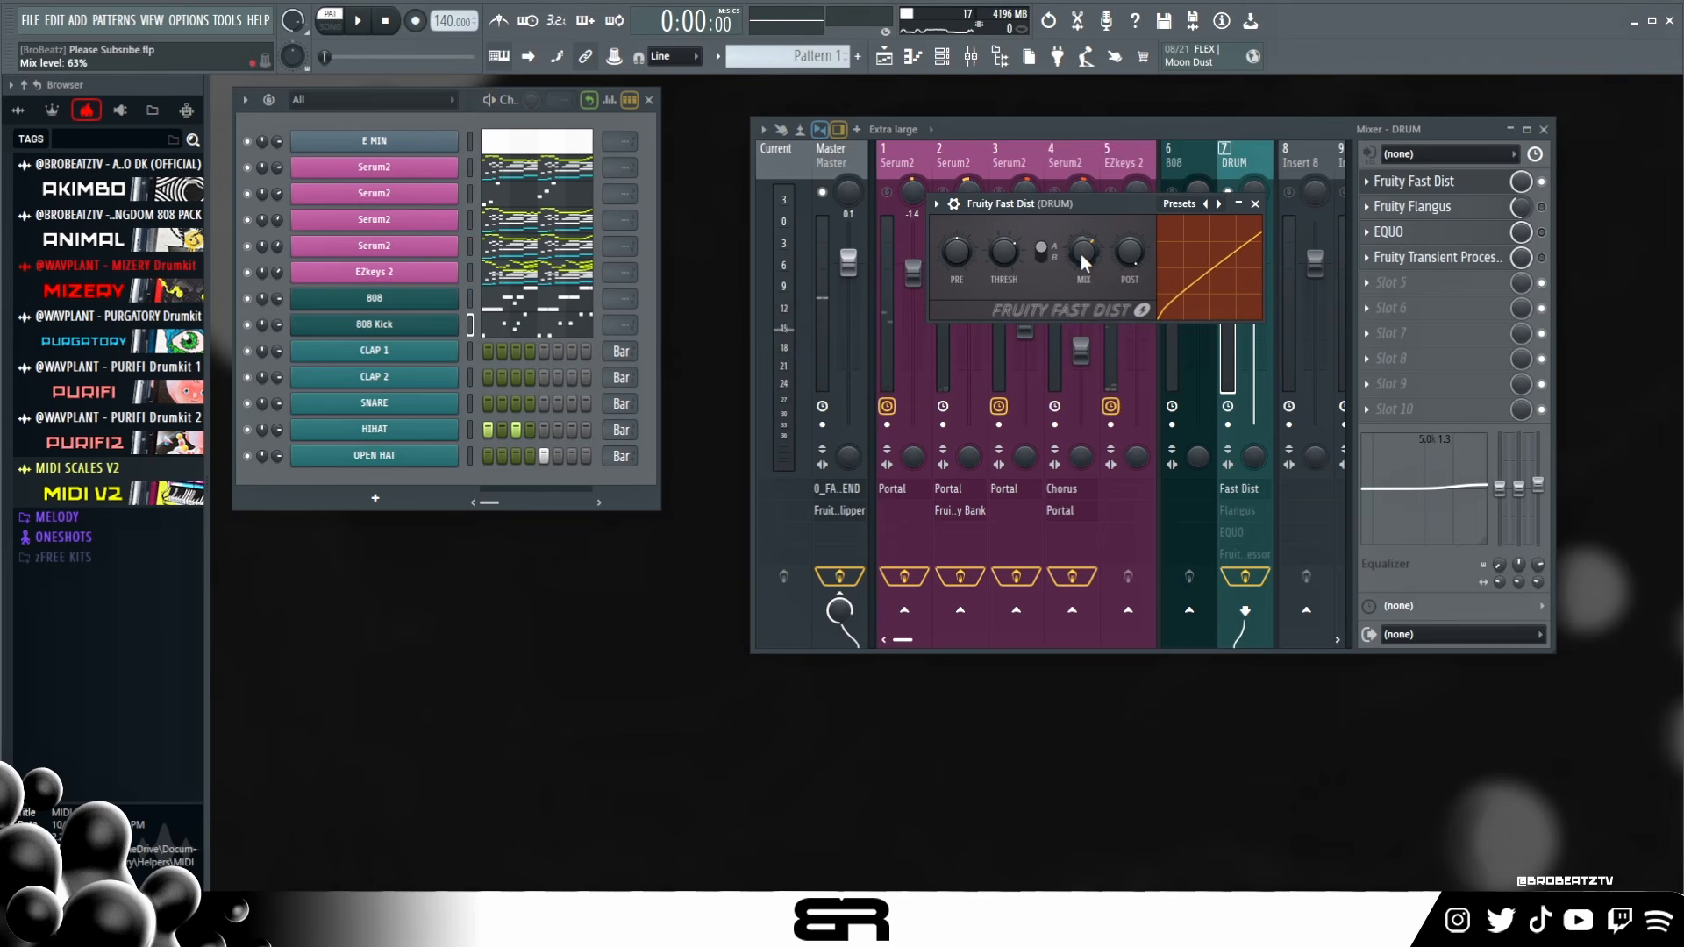
key("space")
key("space")
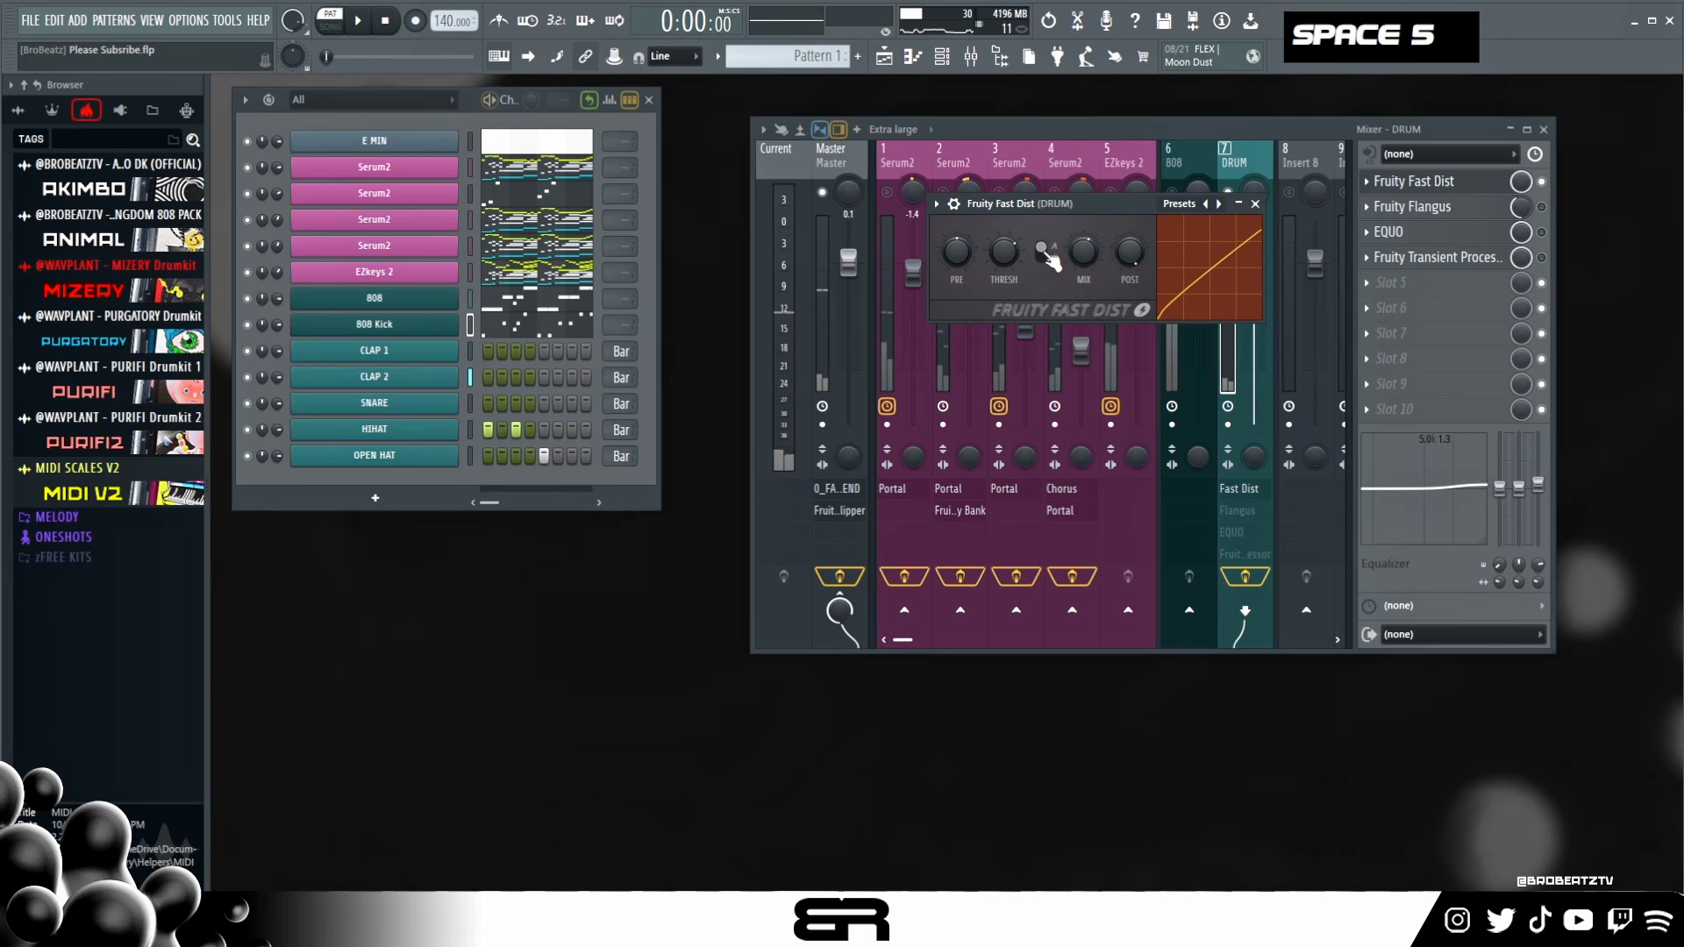
left_click(1043, 252)
key("space")
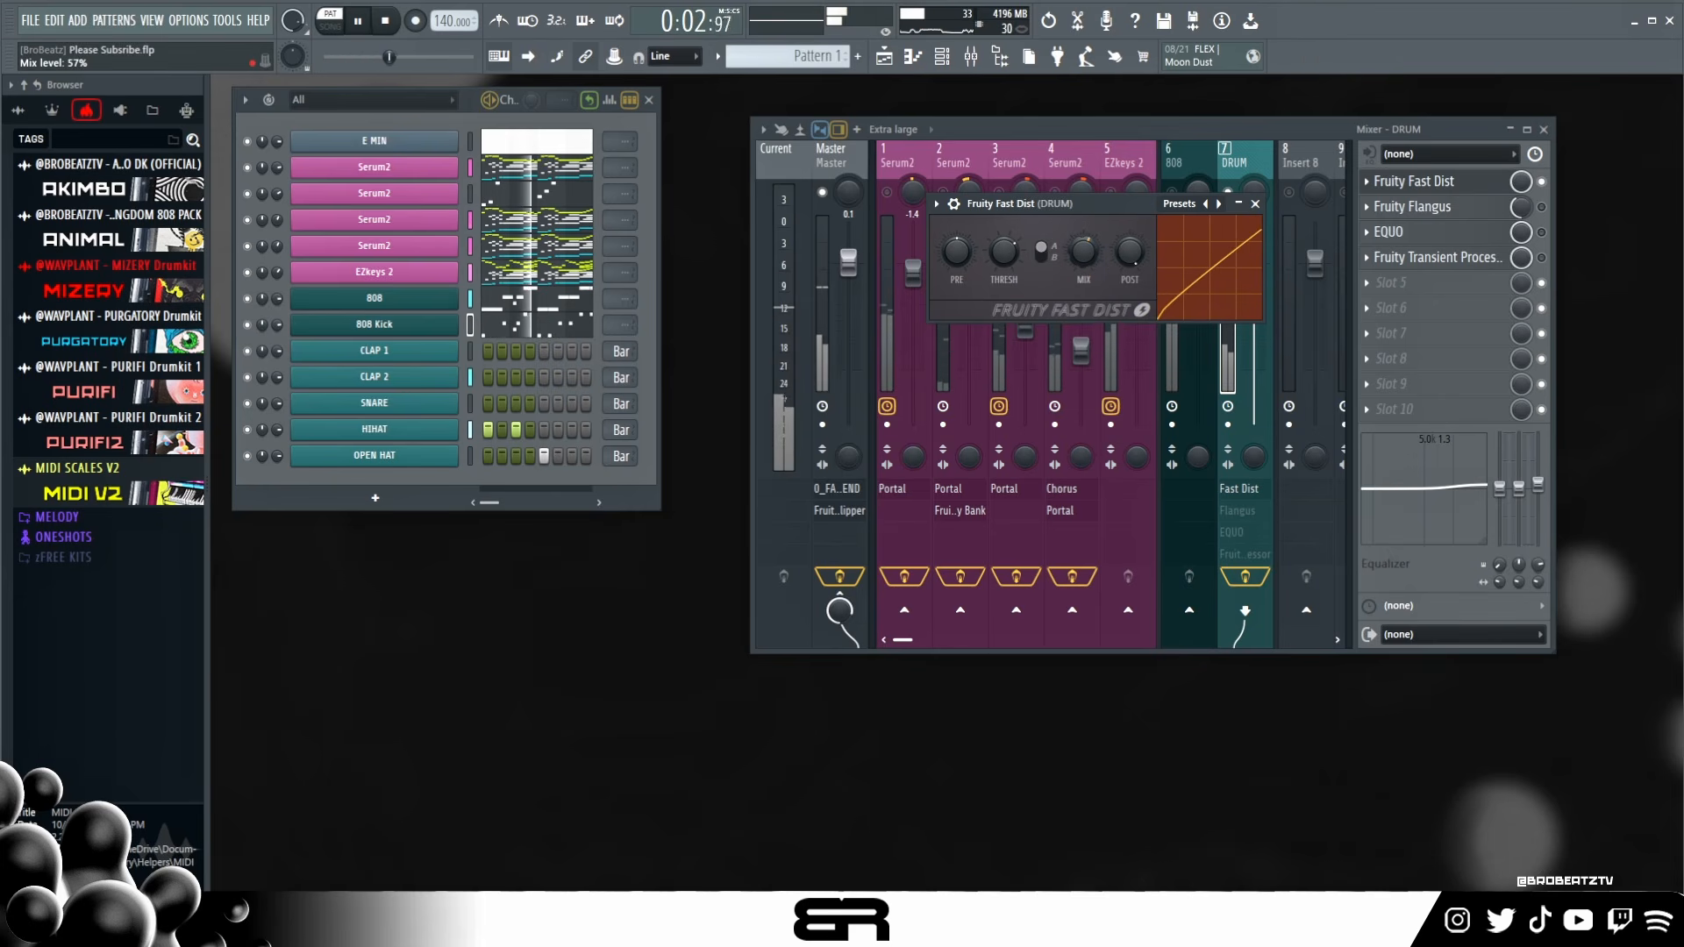
key("space")
- Switch on Fruity Flangus on the DRUM track, raise its slot mix level and play the drums with it
double_click(1412, 206)
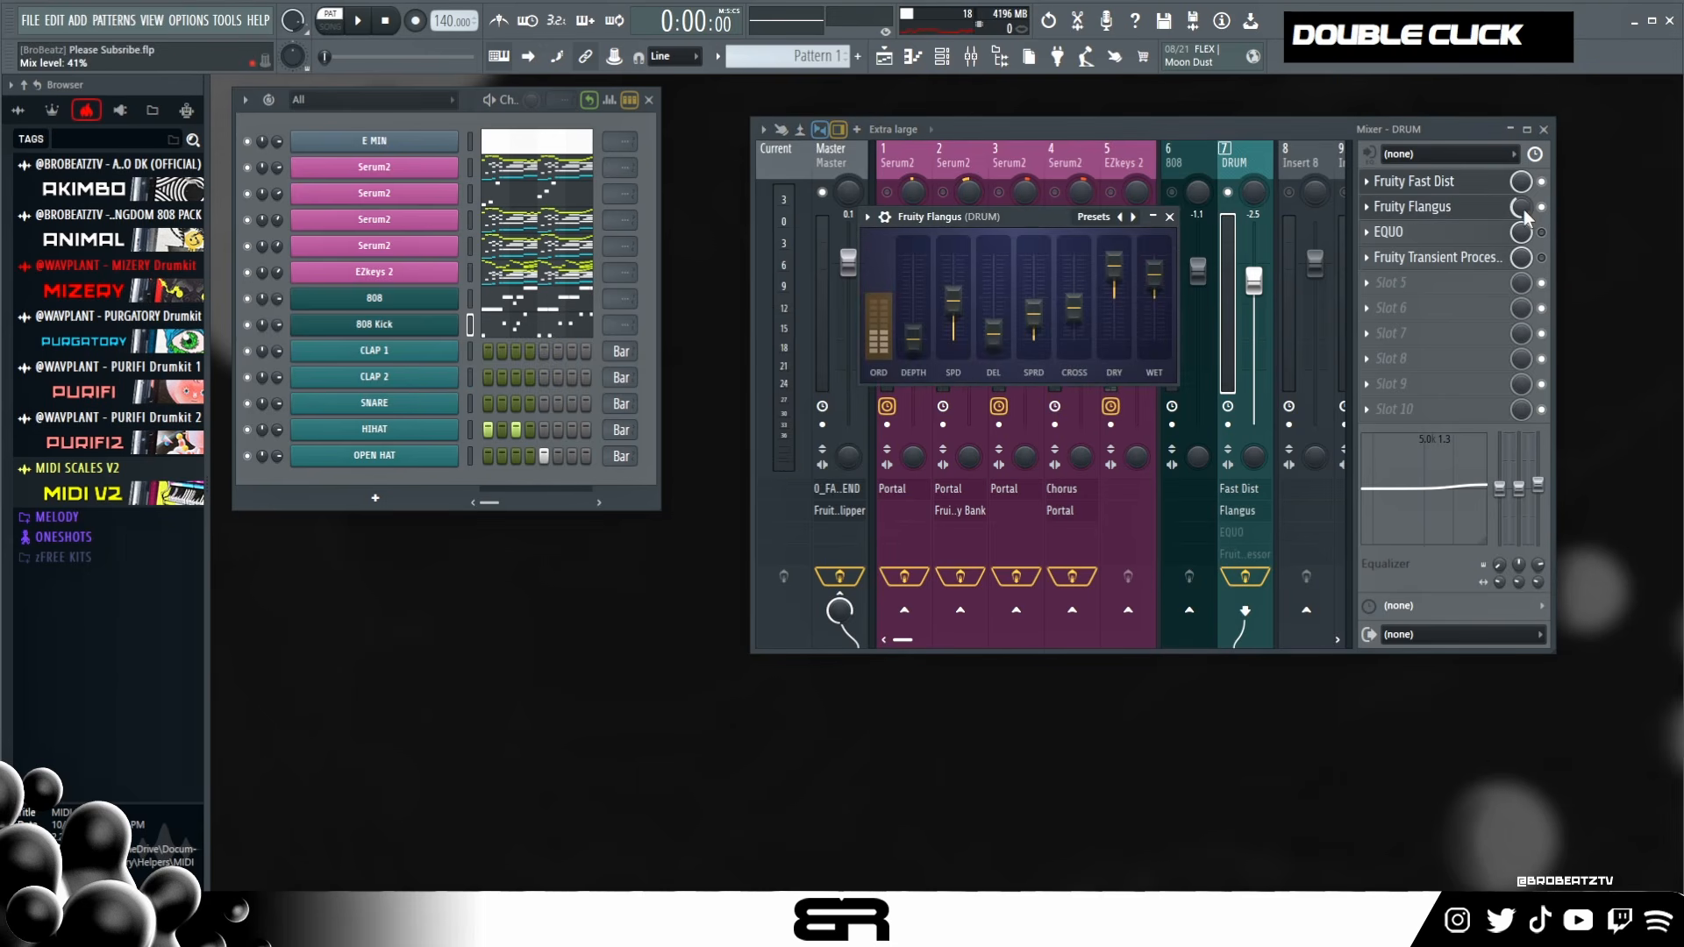
left_click_drag(1523, 208, 1523, 167)
key("space")
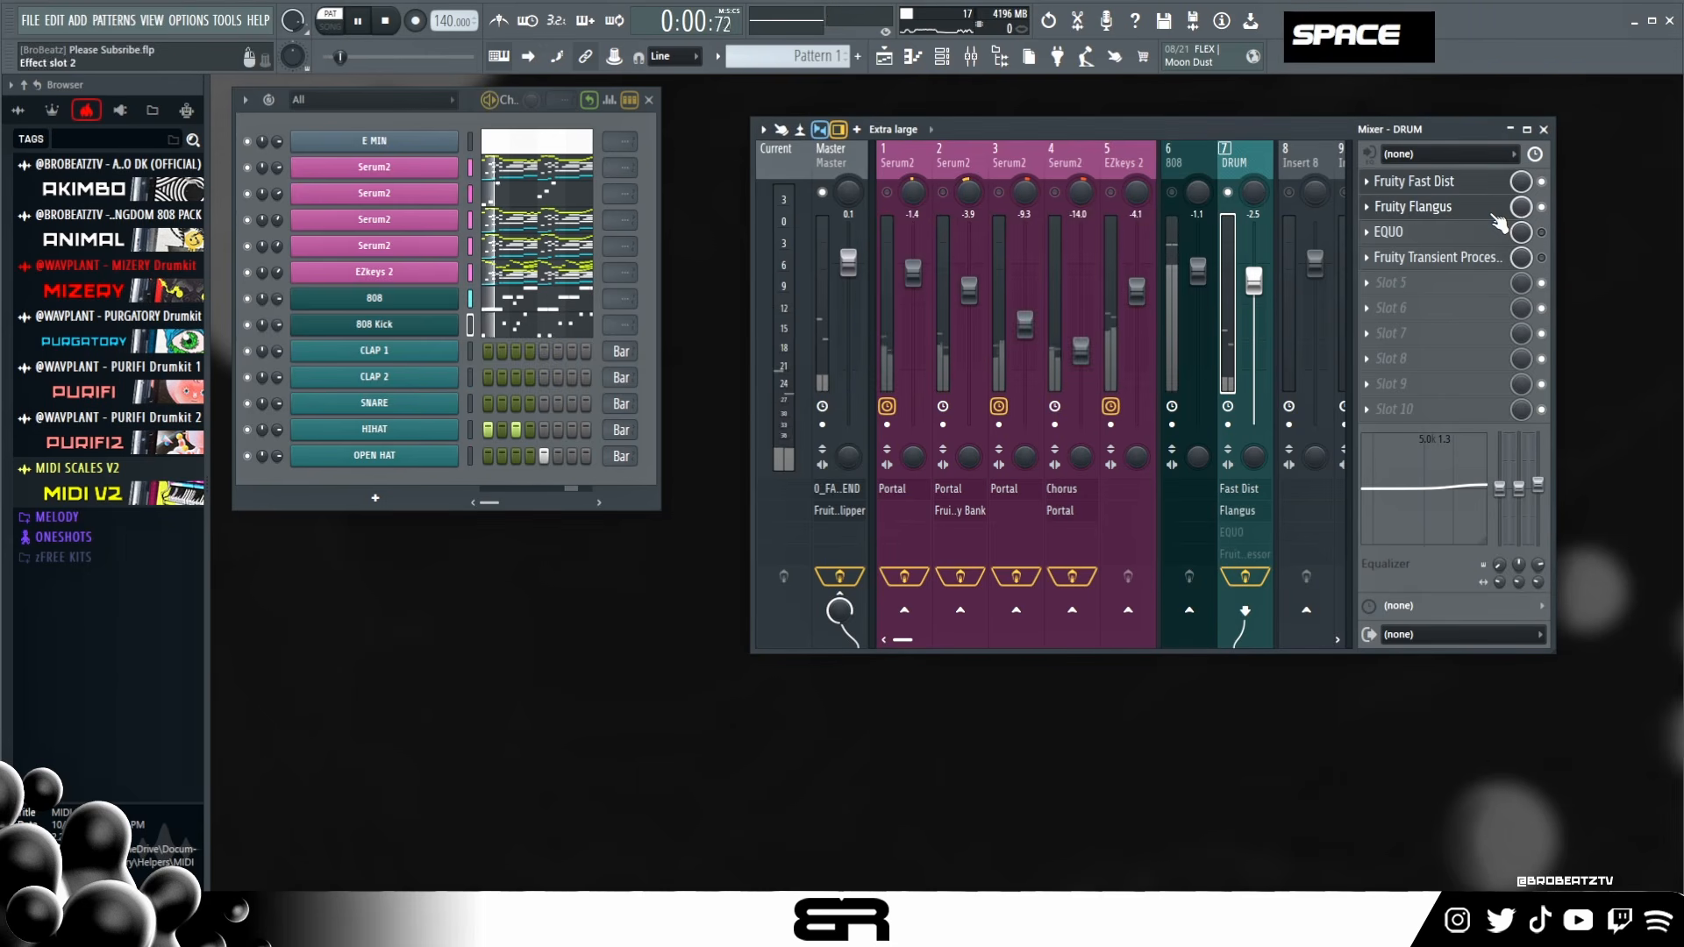
key("space")
left_click(1412, 206)
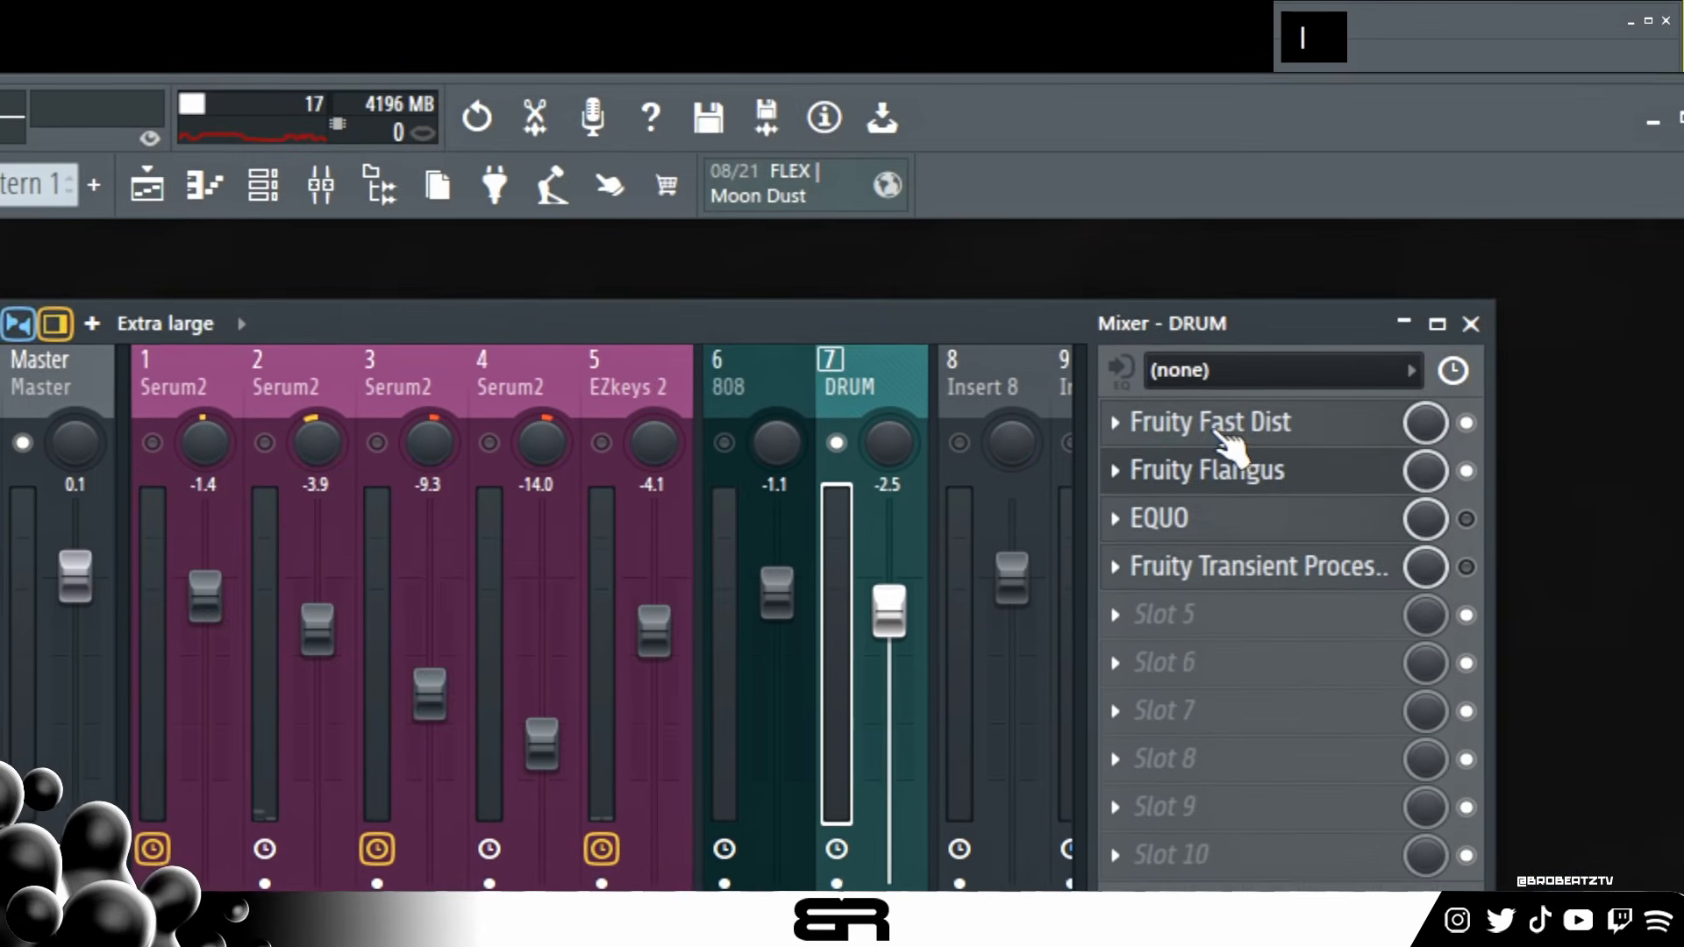
- View the DRUM track's Fruity Fast Dist again and lower the Fruity Flangus slot mix level while playing the drums
double_click(1640, 215)
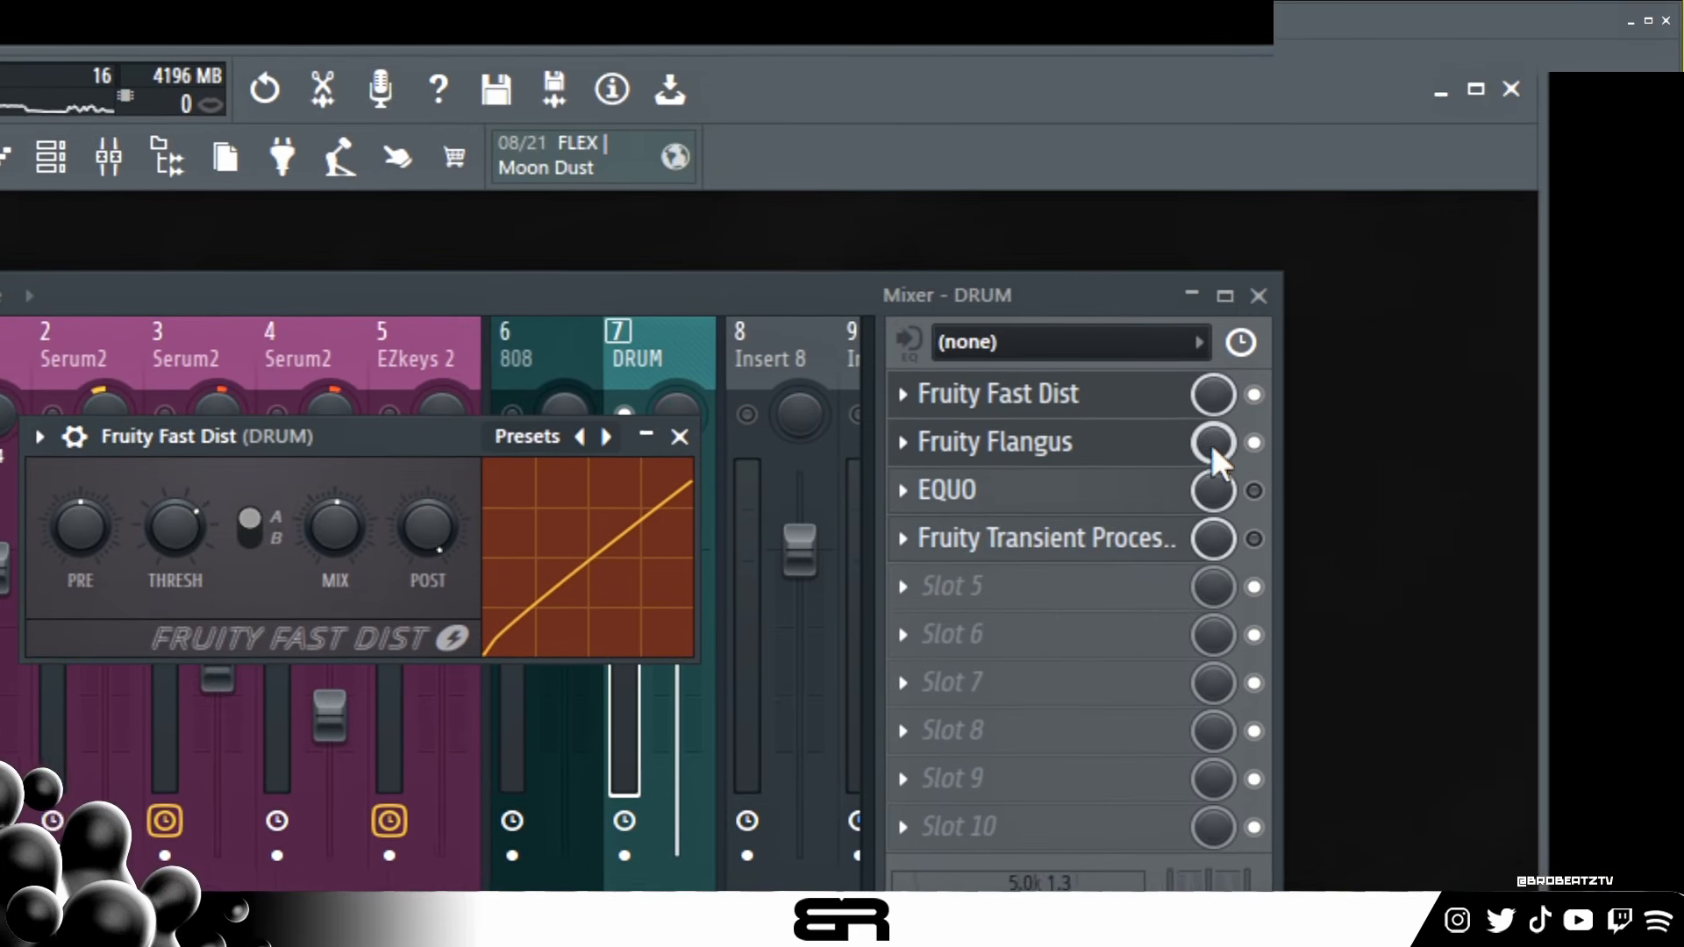
left_click_drag(1416, 450, 1417, 754)
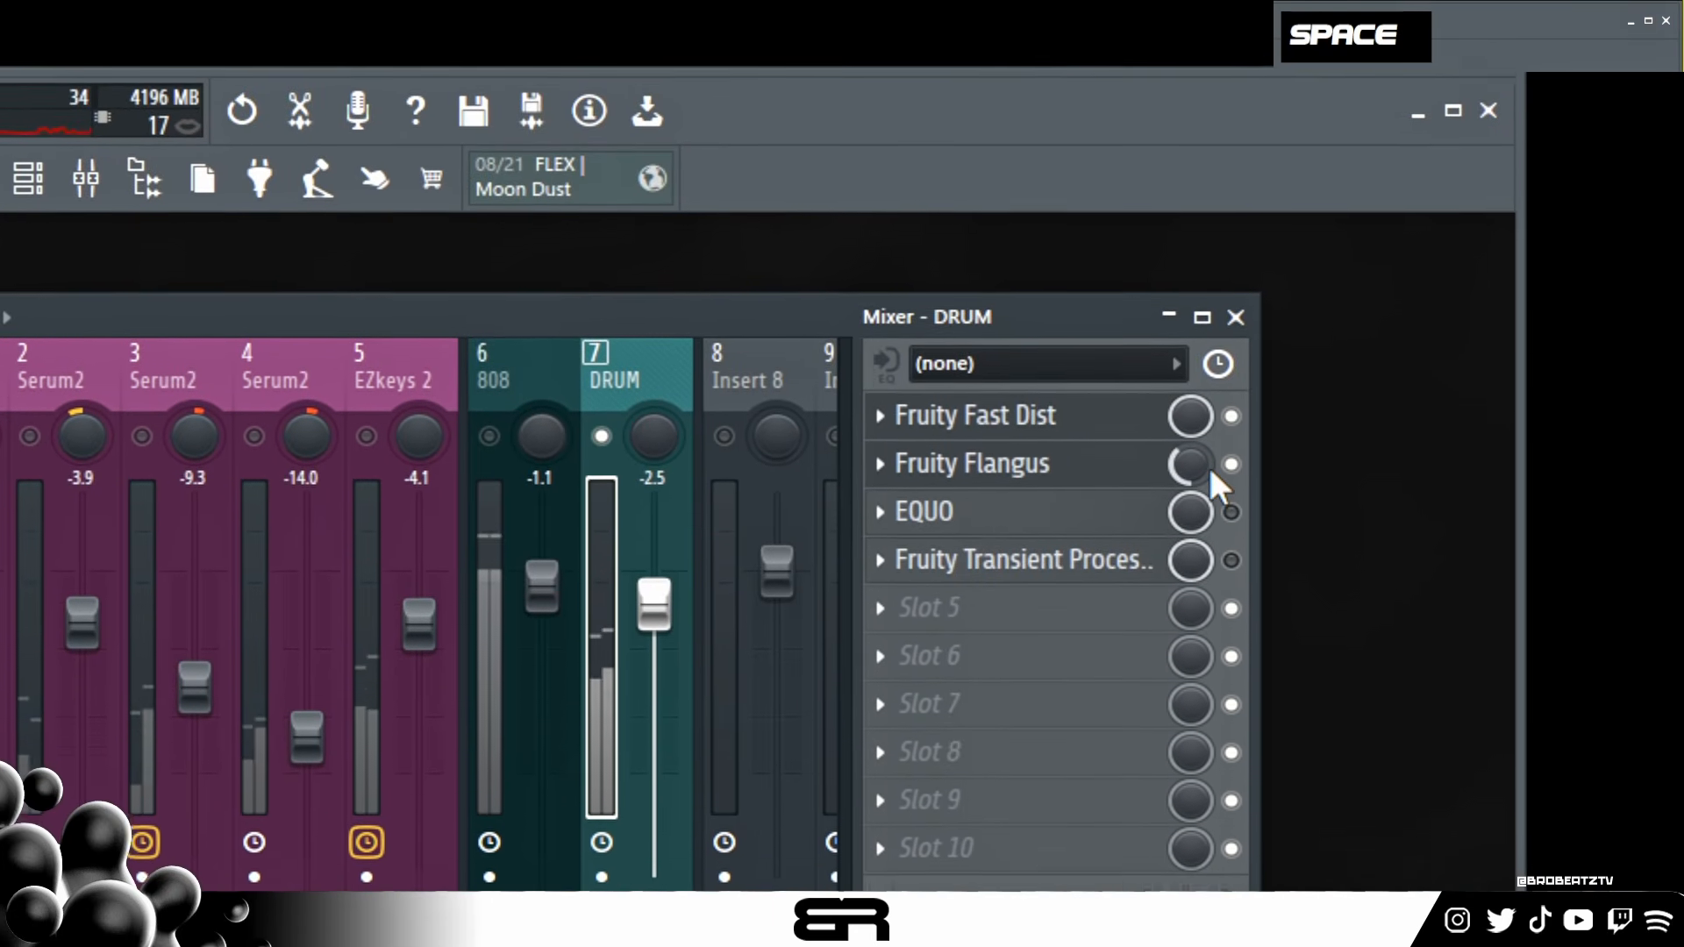
key("space")
- Switch on EQUO and Fruity Transient Processor on the DRUM track, and view EQUO's curve in an enlarged window before closing it
double_click(1114, 443)
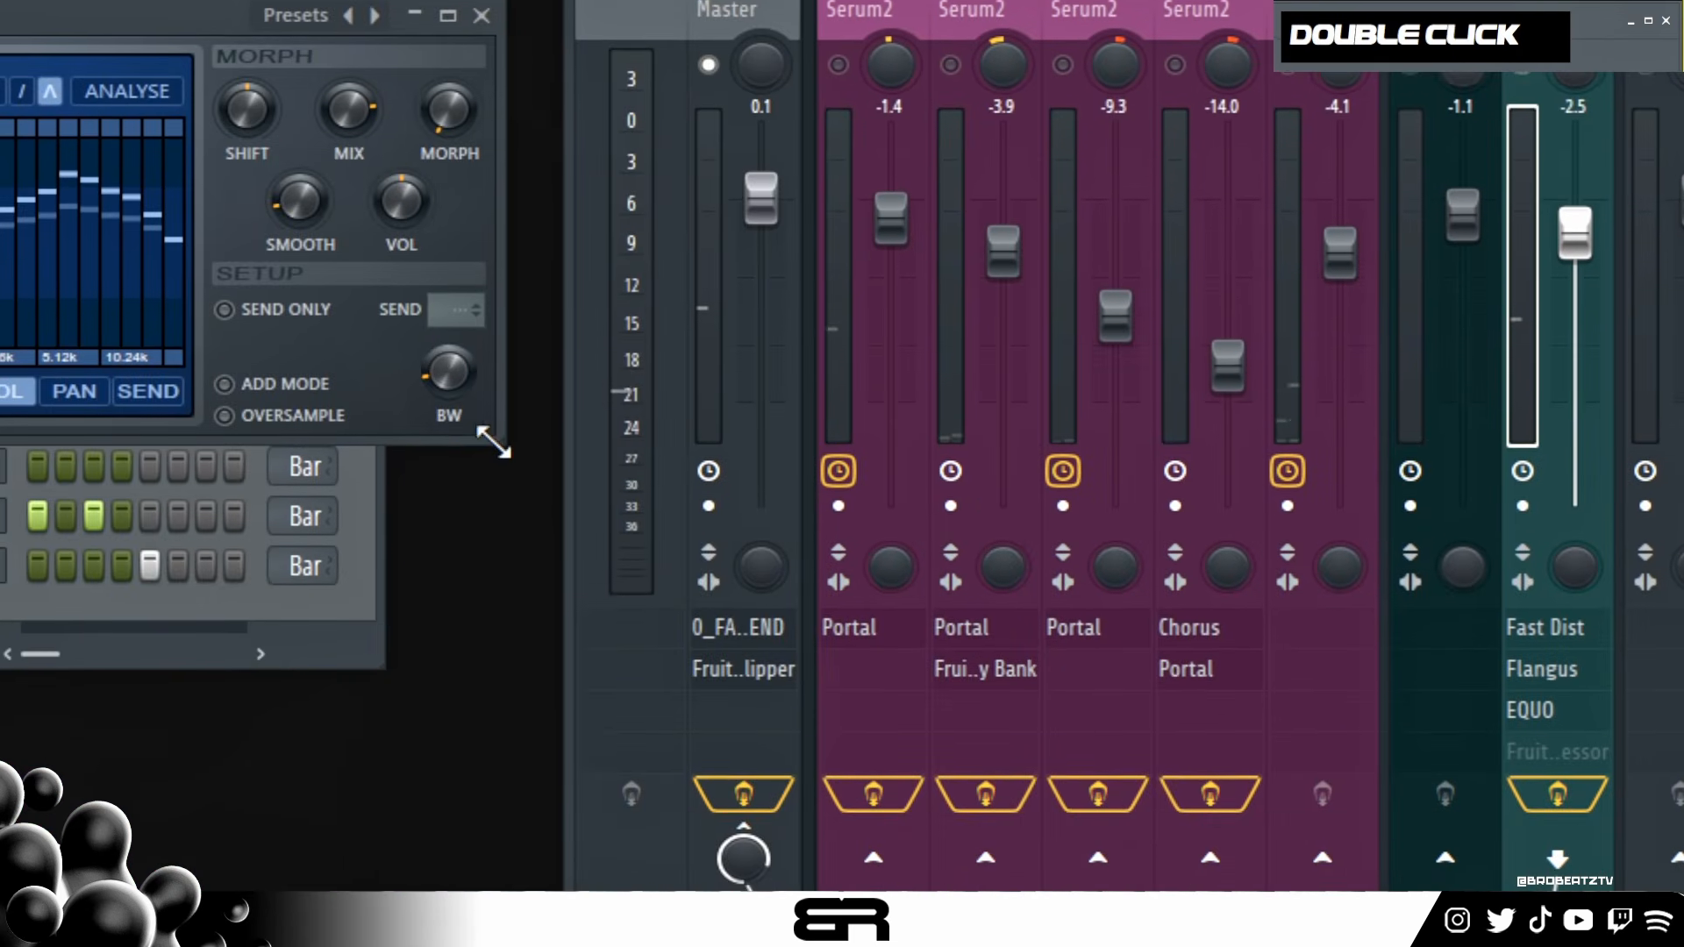
left_click_drag(503, 475, 1127, 740)
left_click_drag(368, 53, 992, 77)
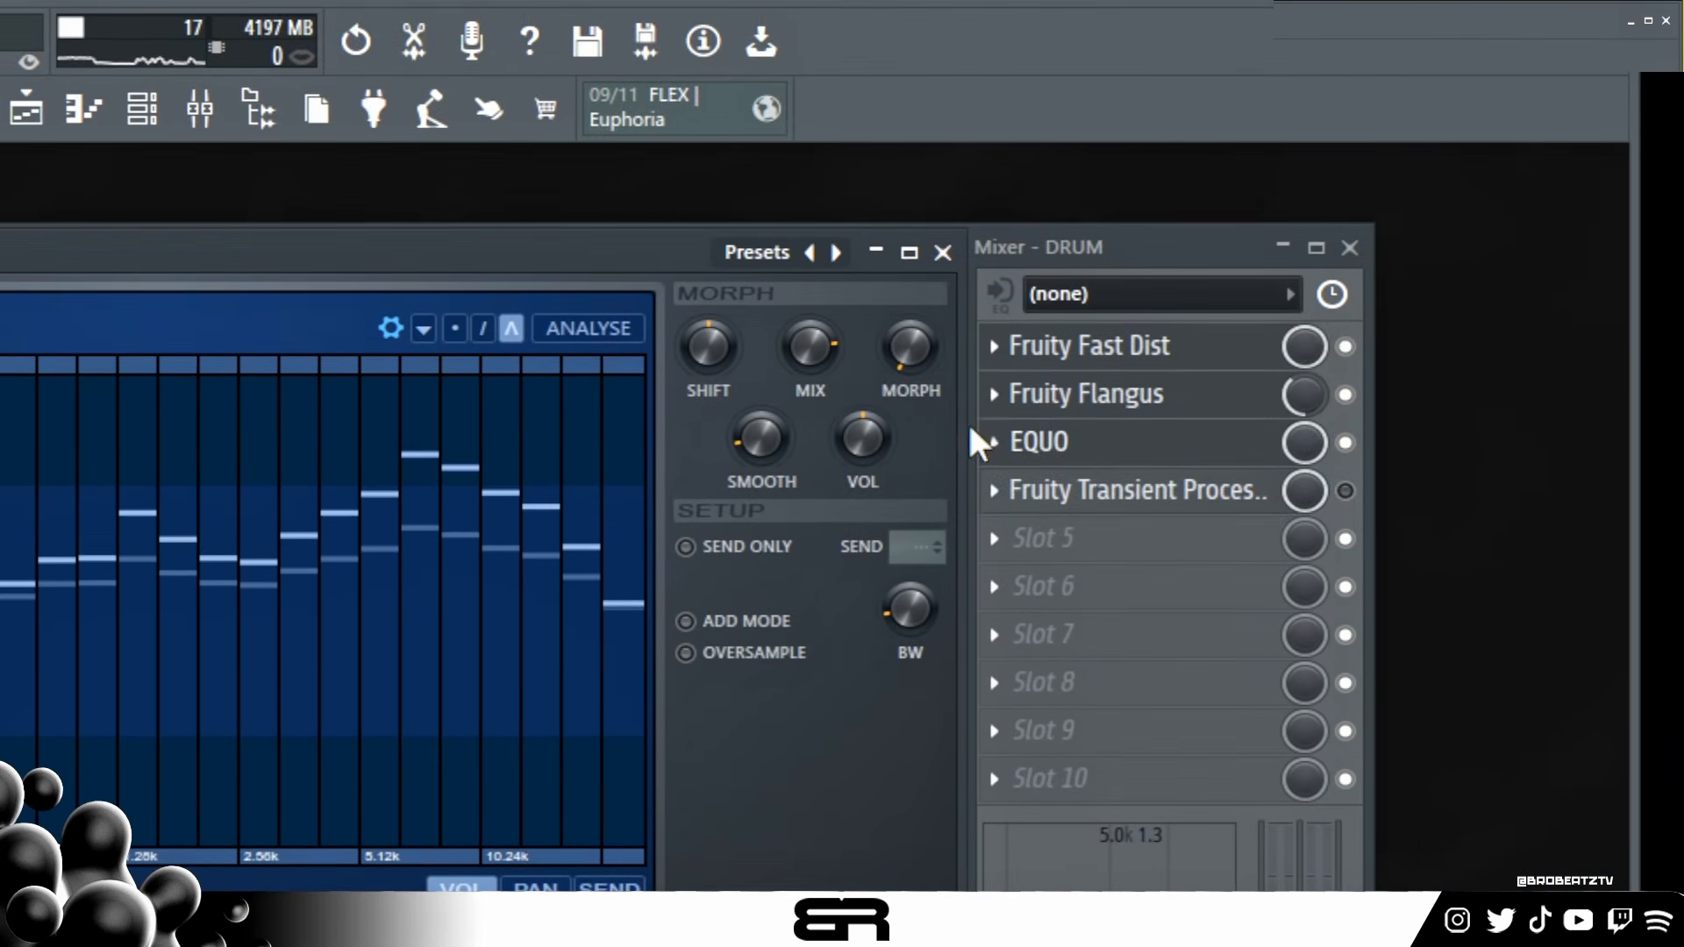
left_click(1087, 441)
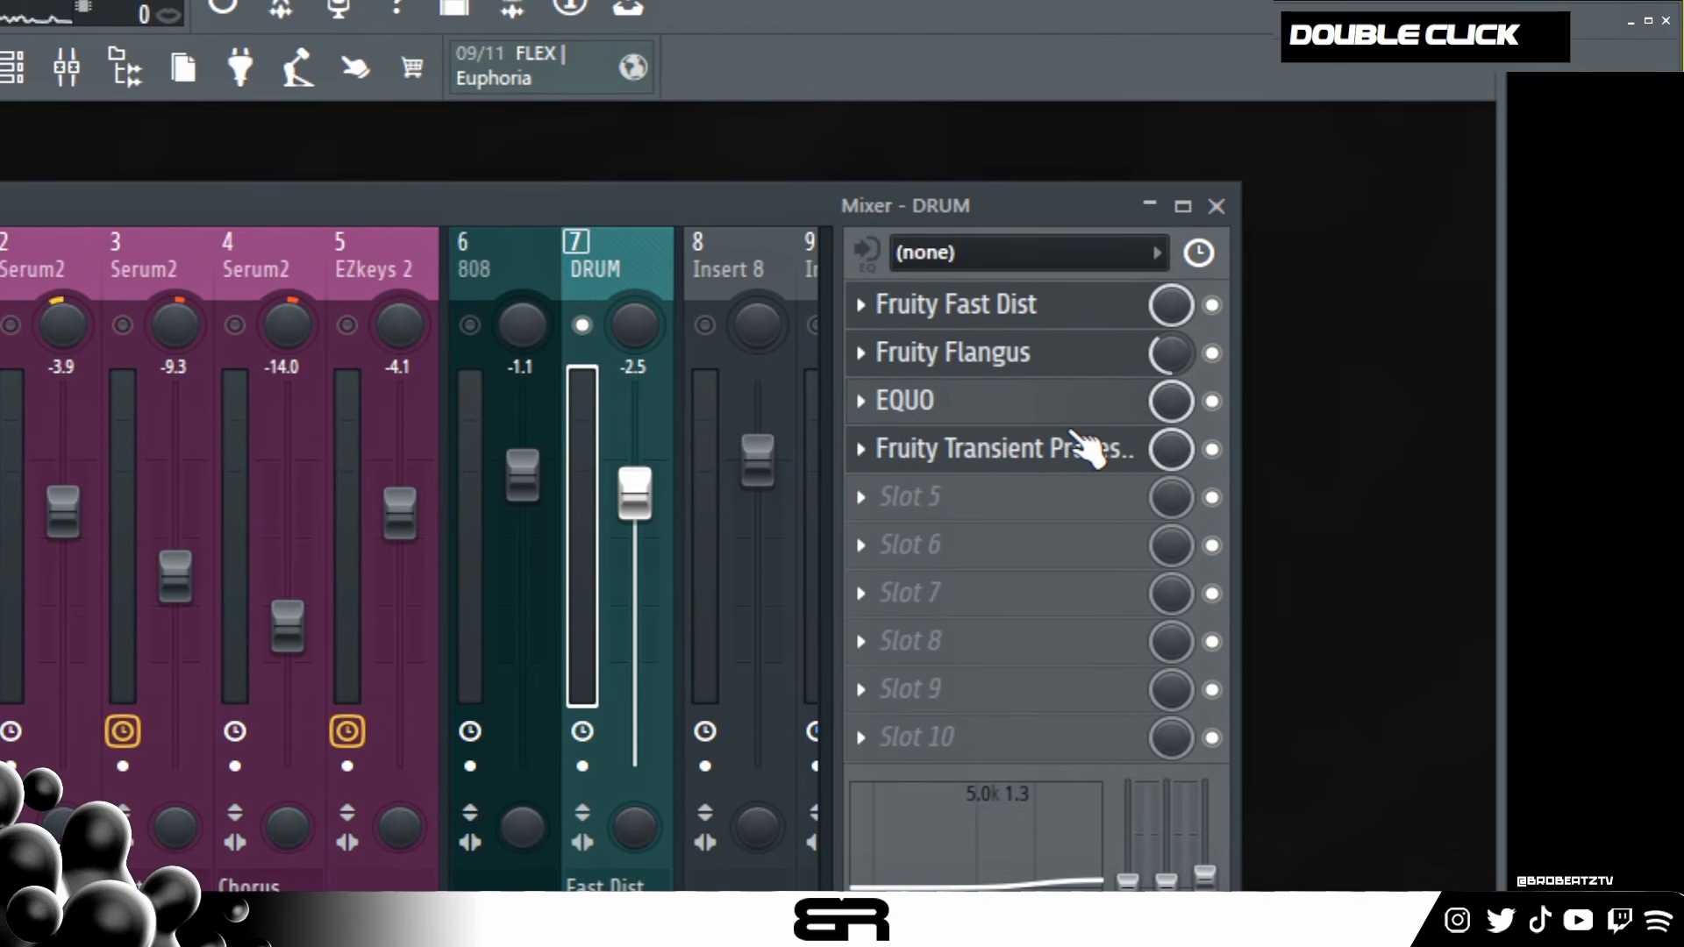
double_click(1081, 441)
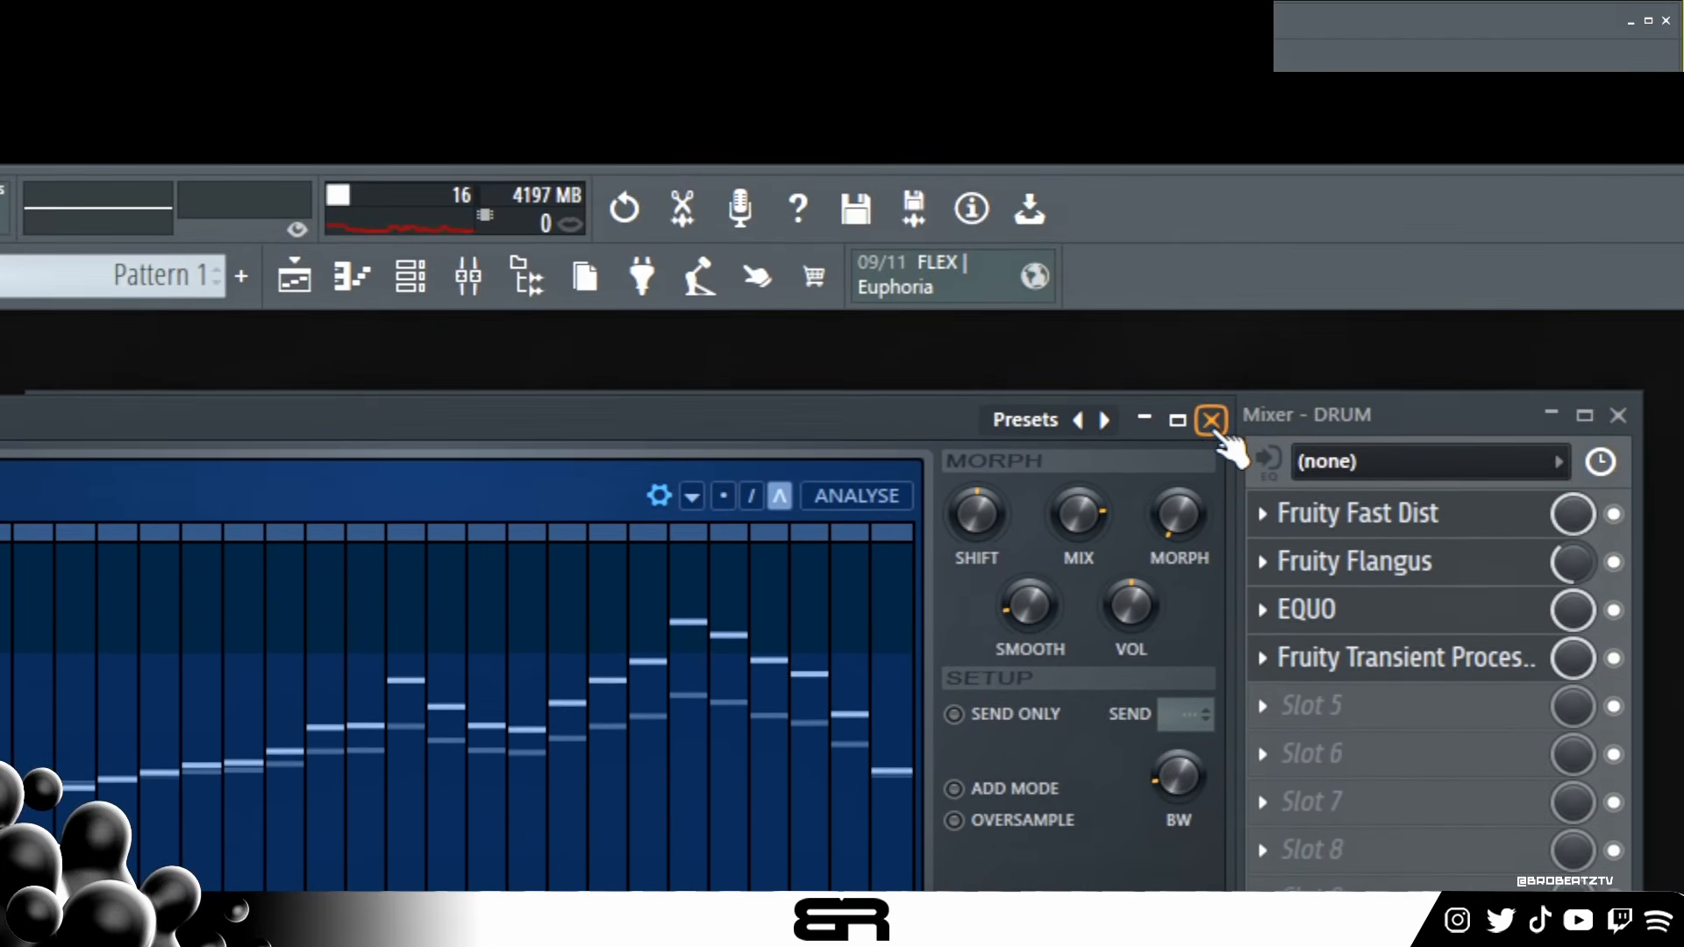
left_click(1355, 98)
- Lower and partly restore the Release in the DRUM track's Fruity Transient Processor during playback, and close the plugin
left_click_drag(246, 424, 1366, 478)
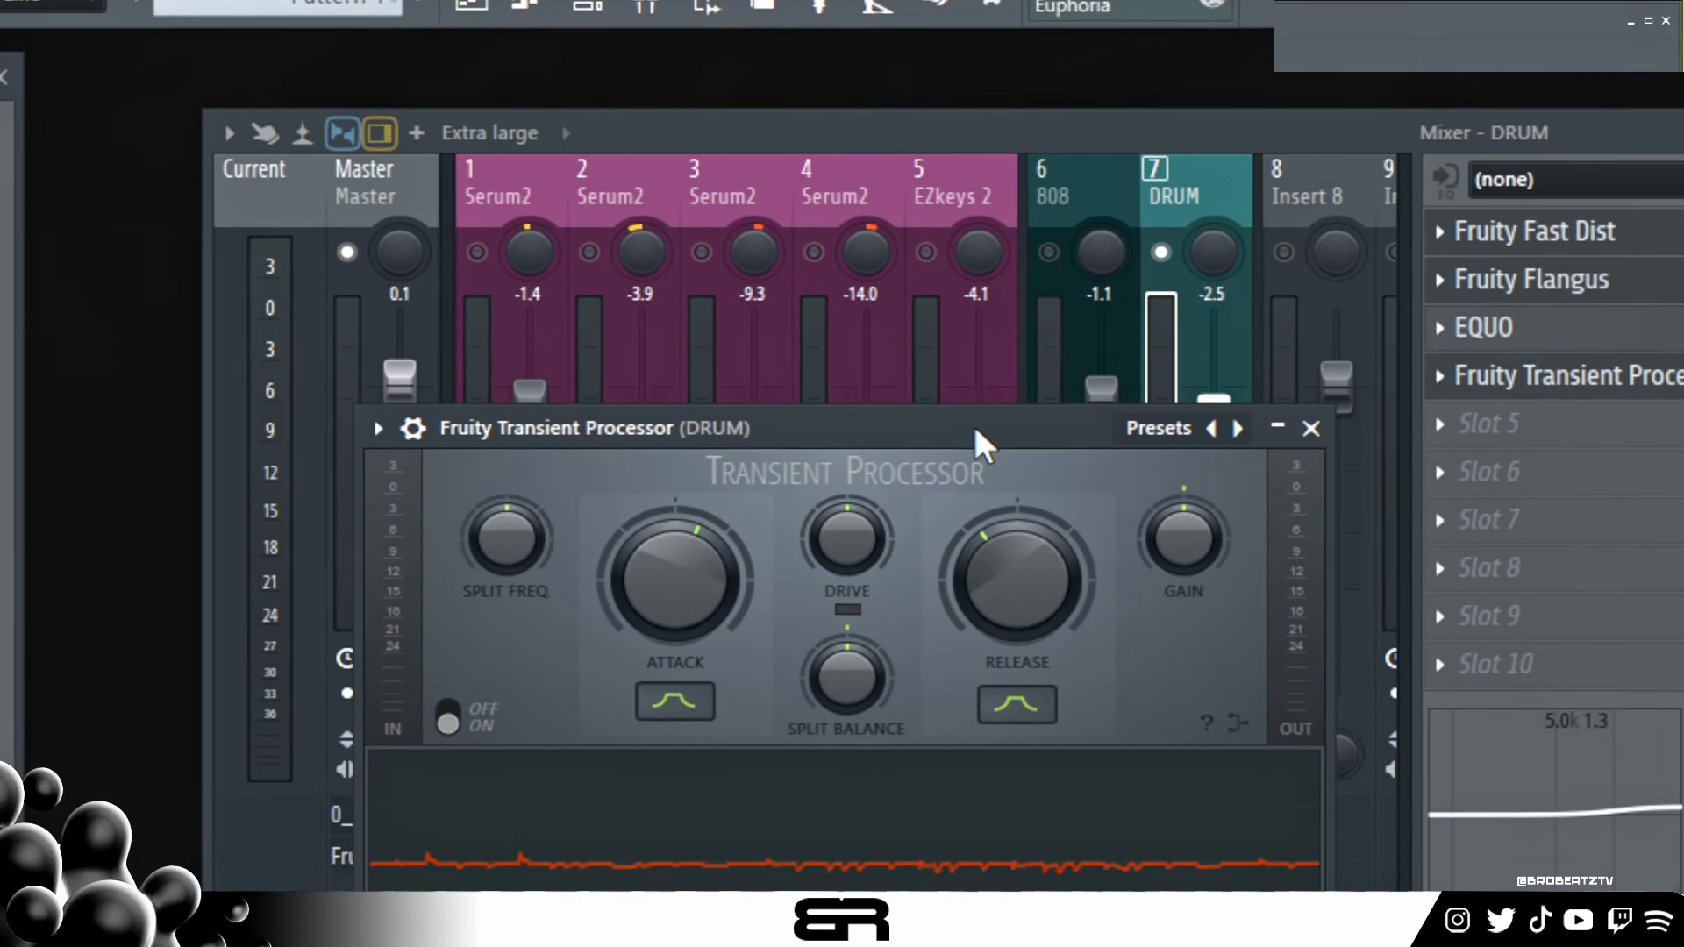
left_click_drag(975, 217, 965, 32)
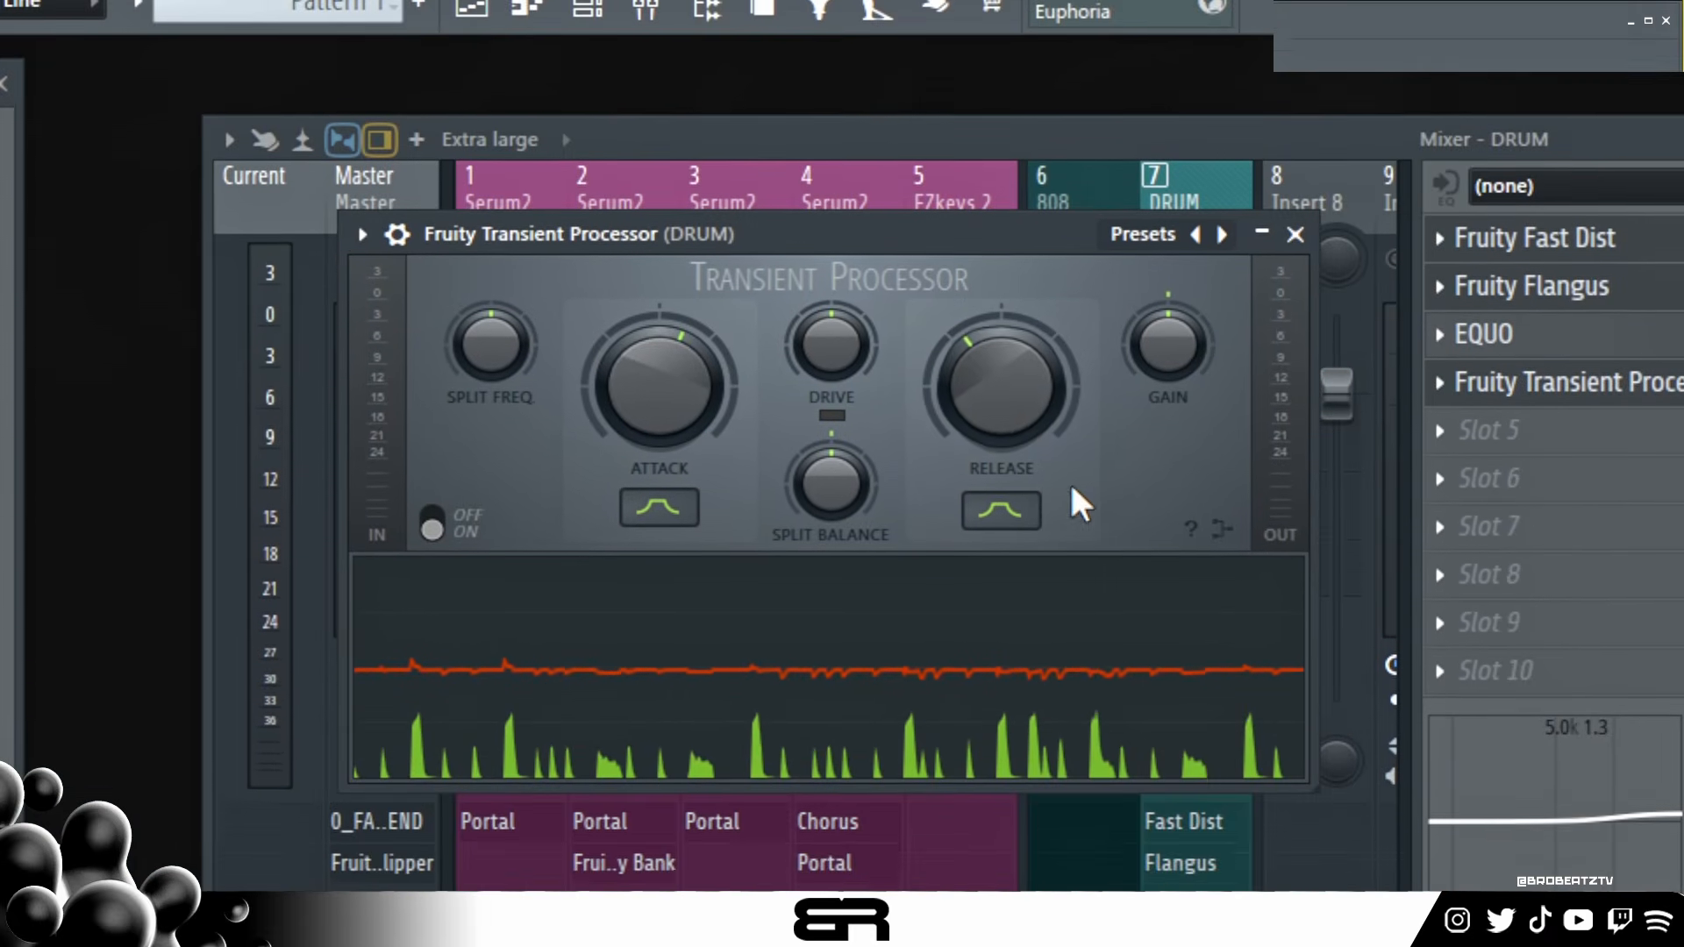
key("space")
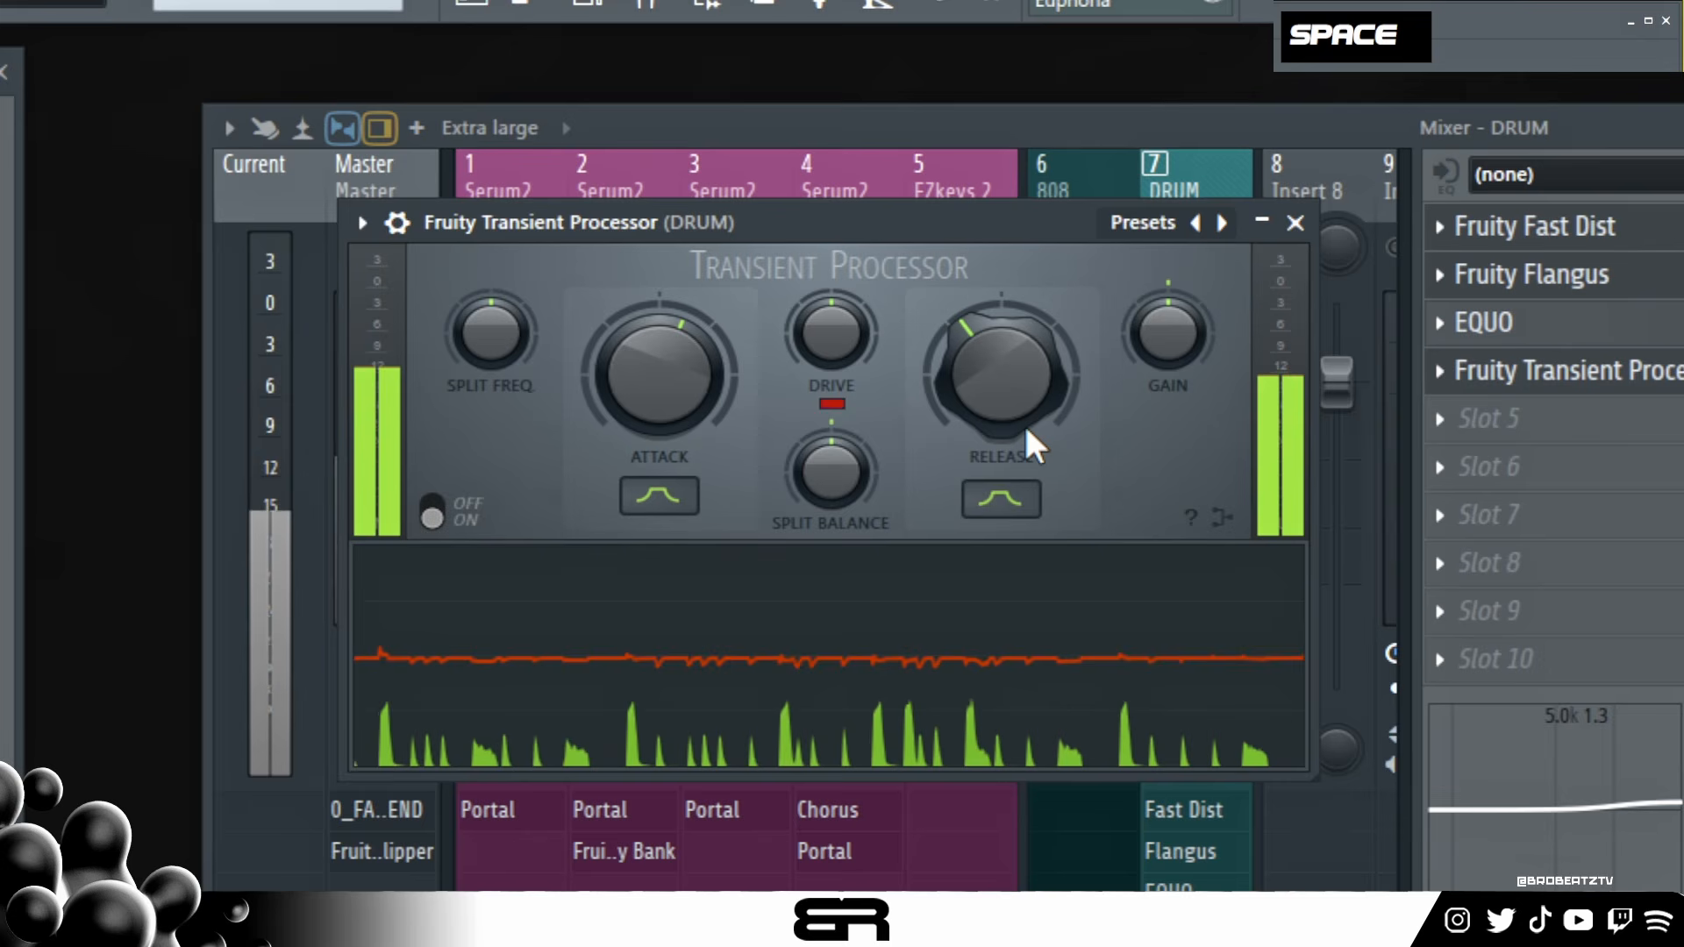
scroll(998, 423, "down", 4)
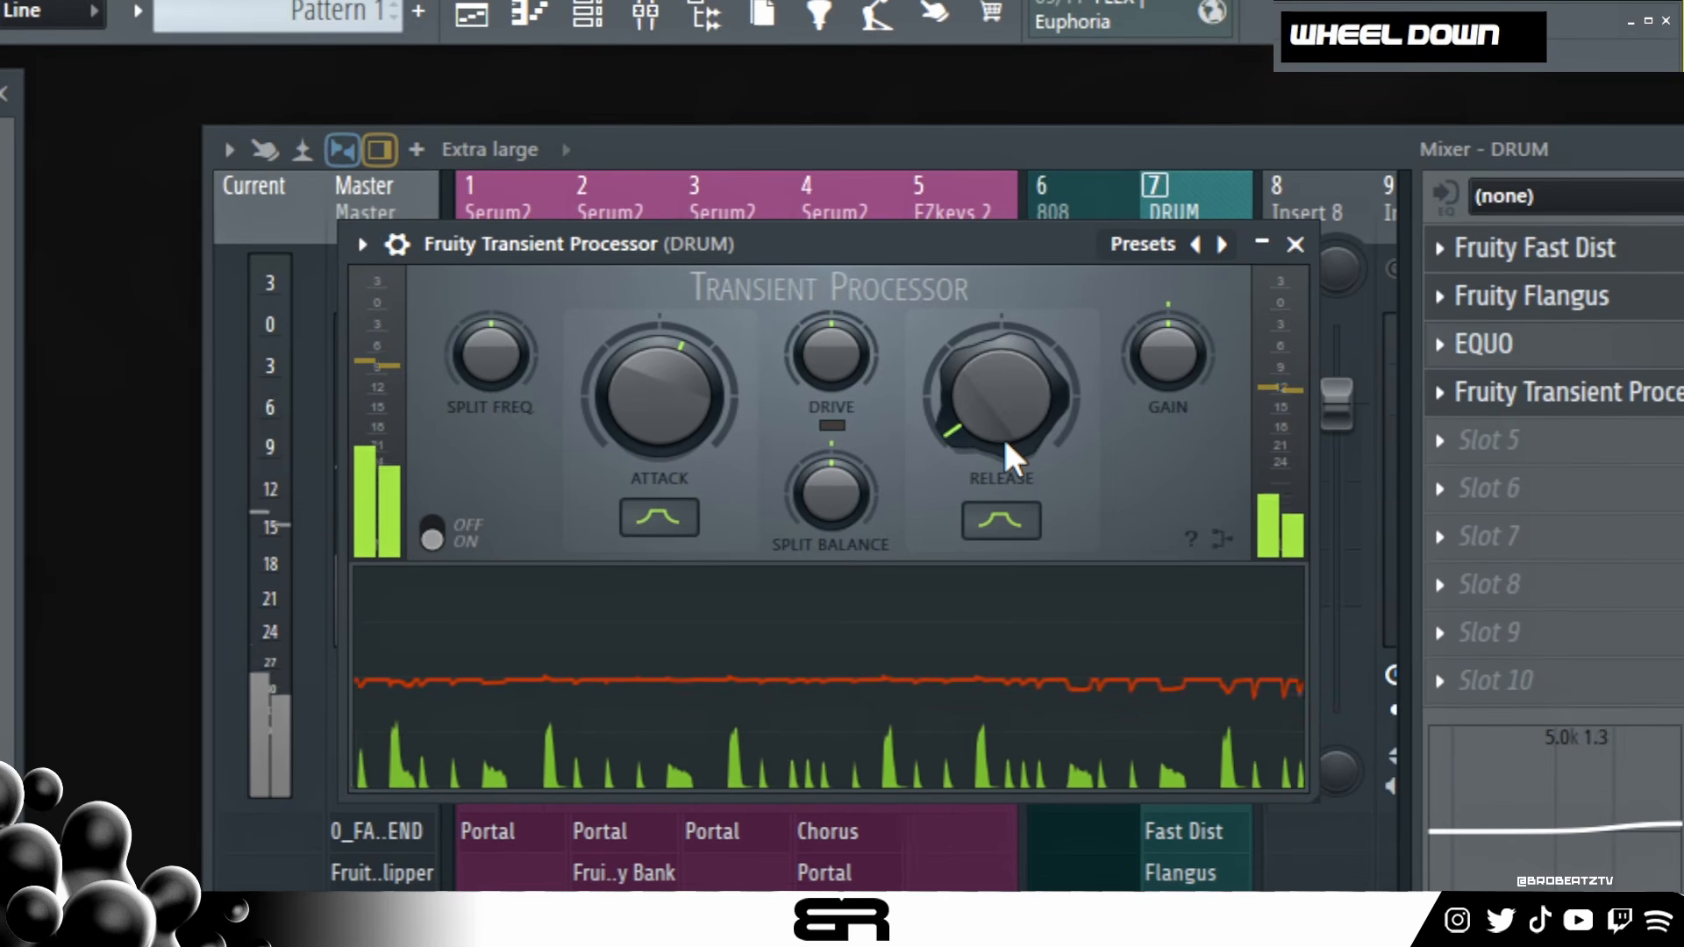
scroll(1004, 438, "up", 3)
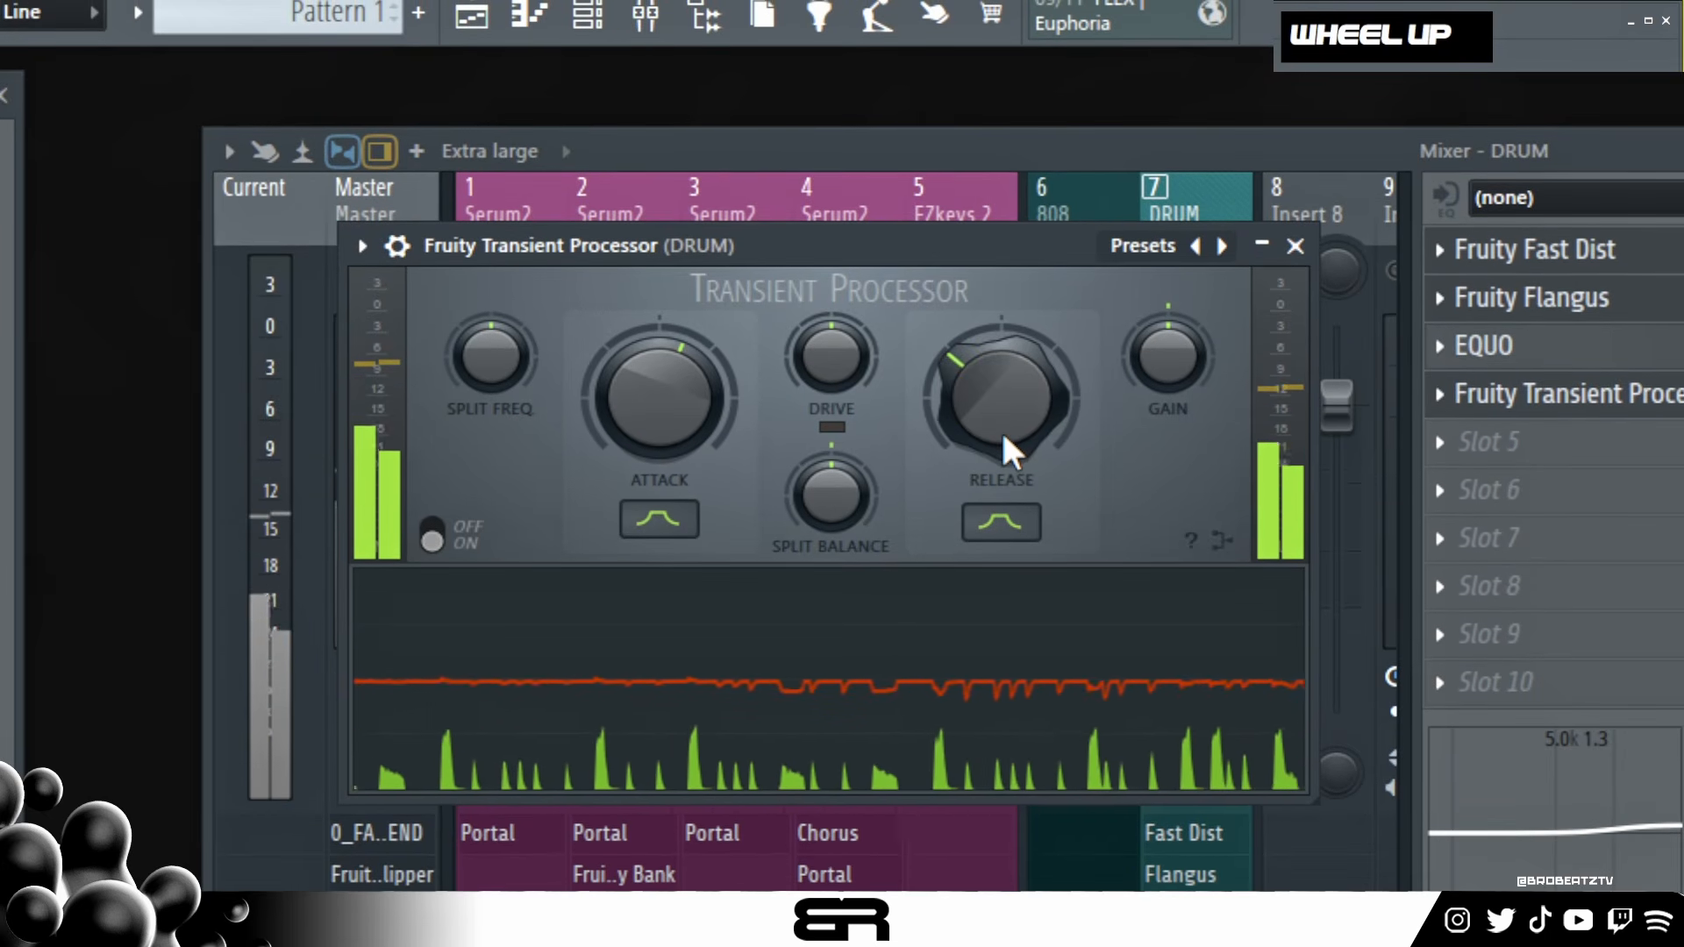
key("space")
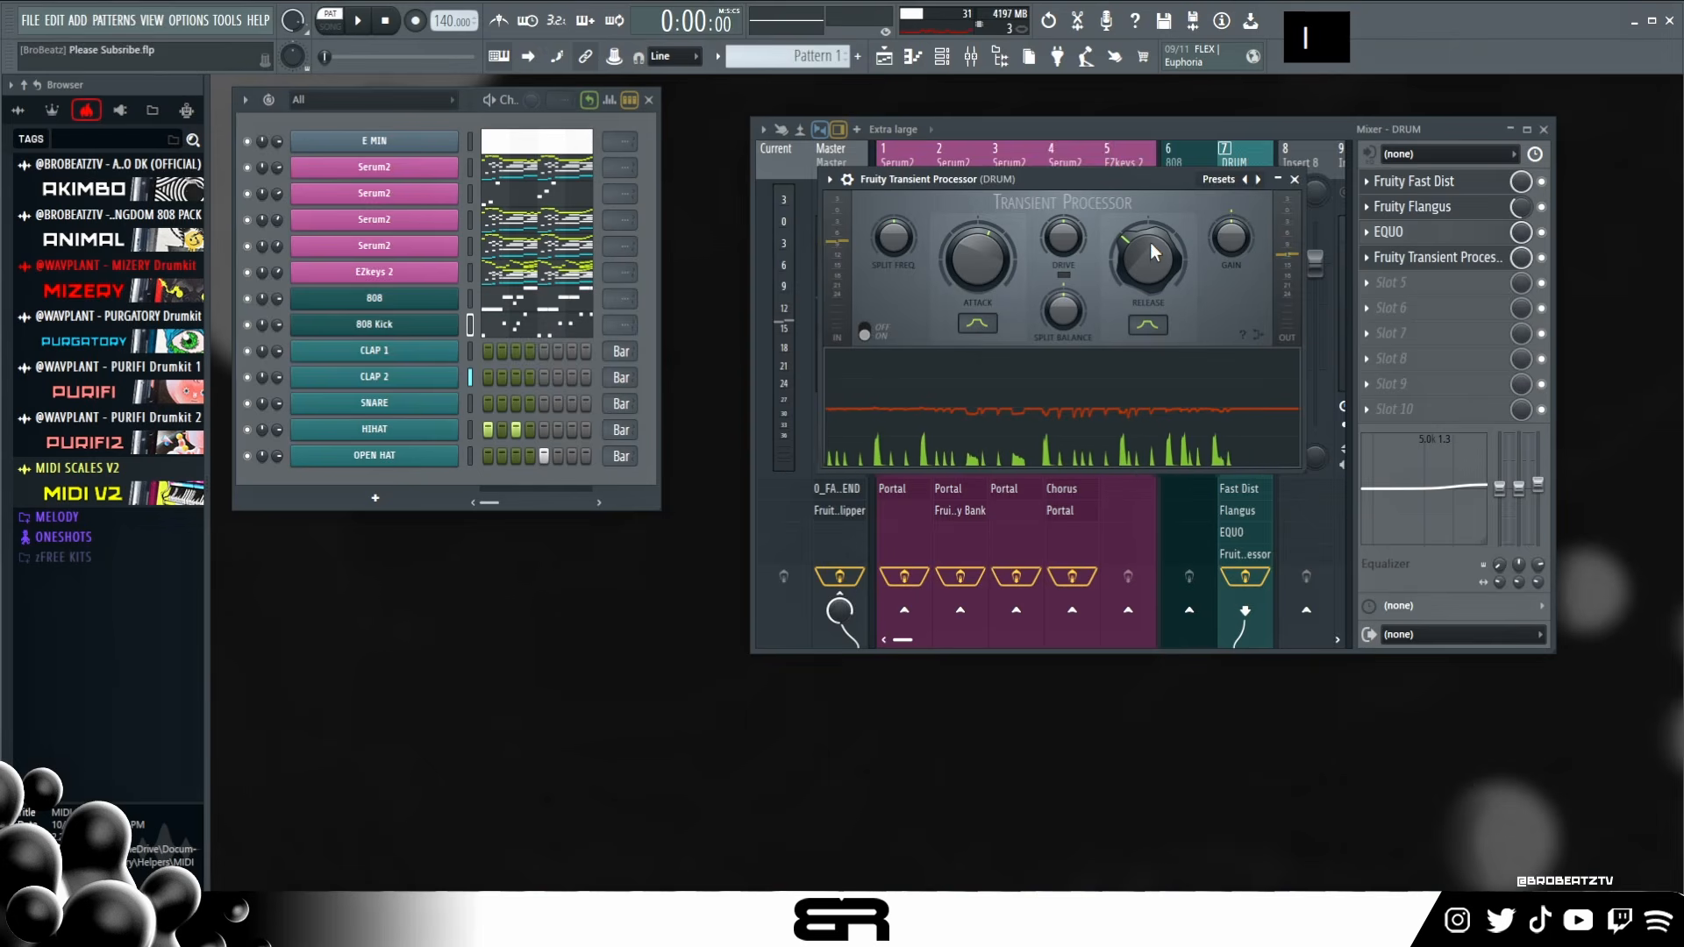
left_click(1294, 179)
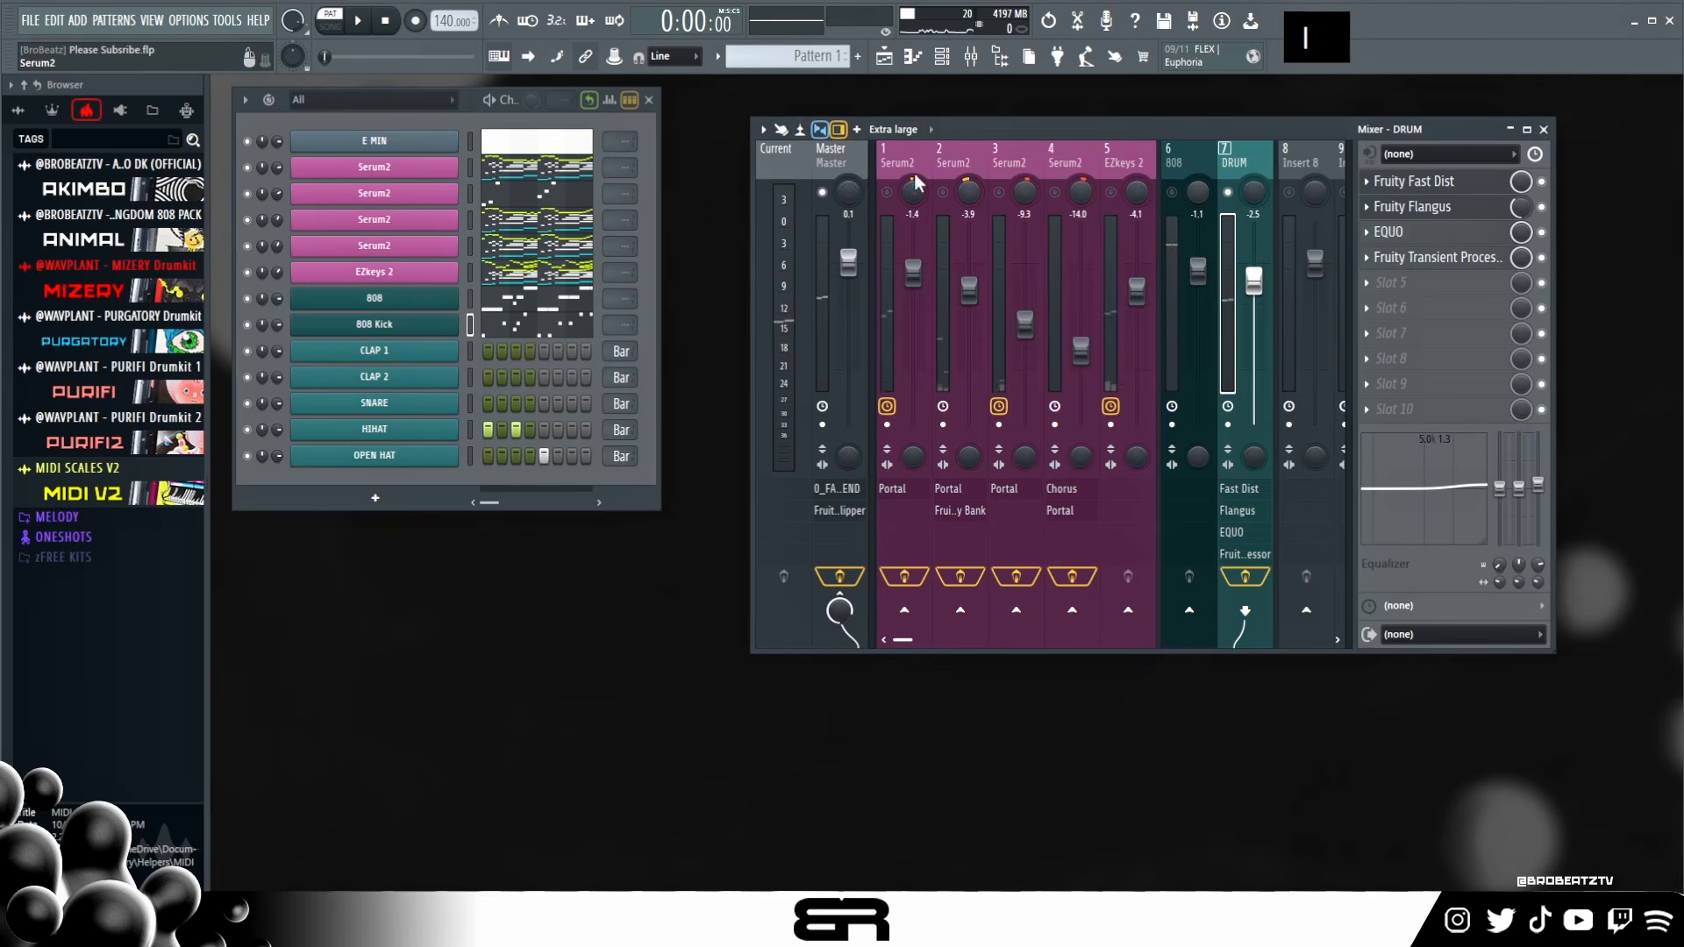
- Take the DRUM track out of solo so all mixer tracks are active, select mixer track 1 and play the full beat
right_click(887, 193)
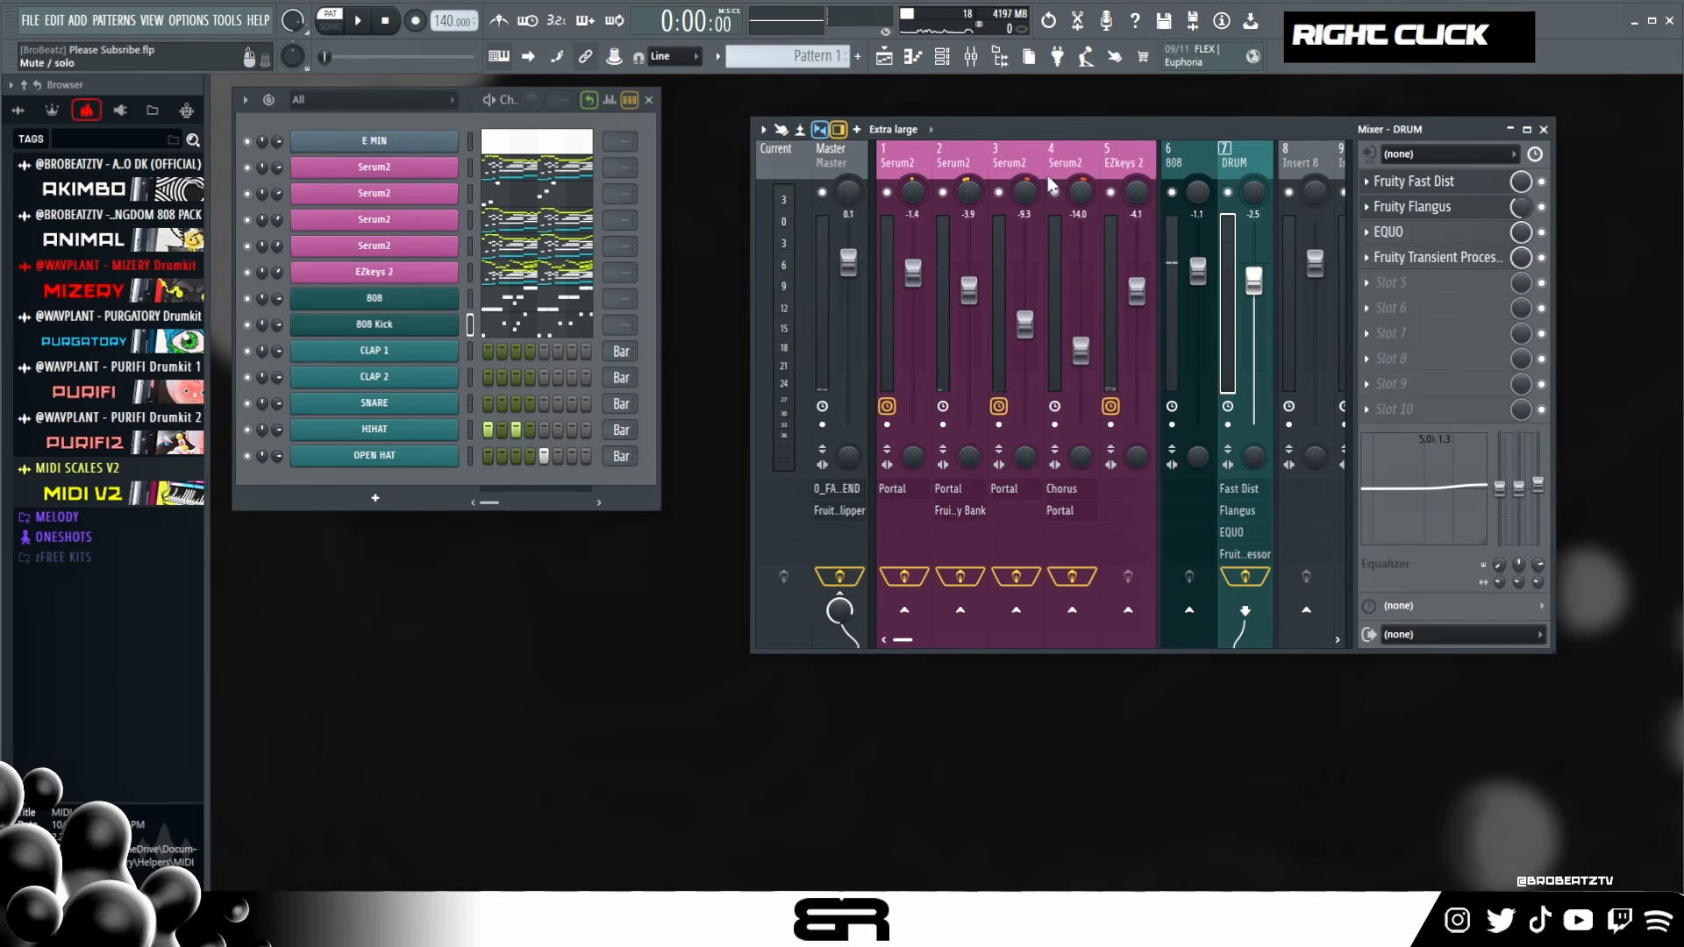
left_click(898, 170)
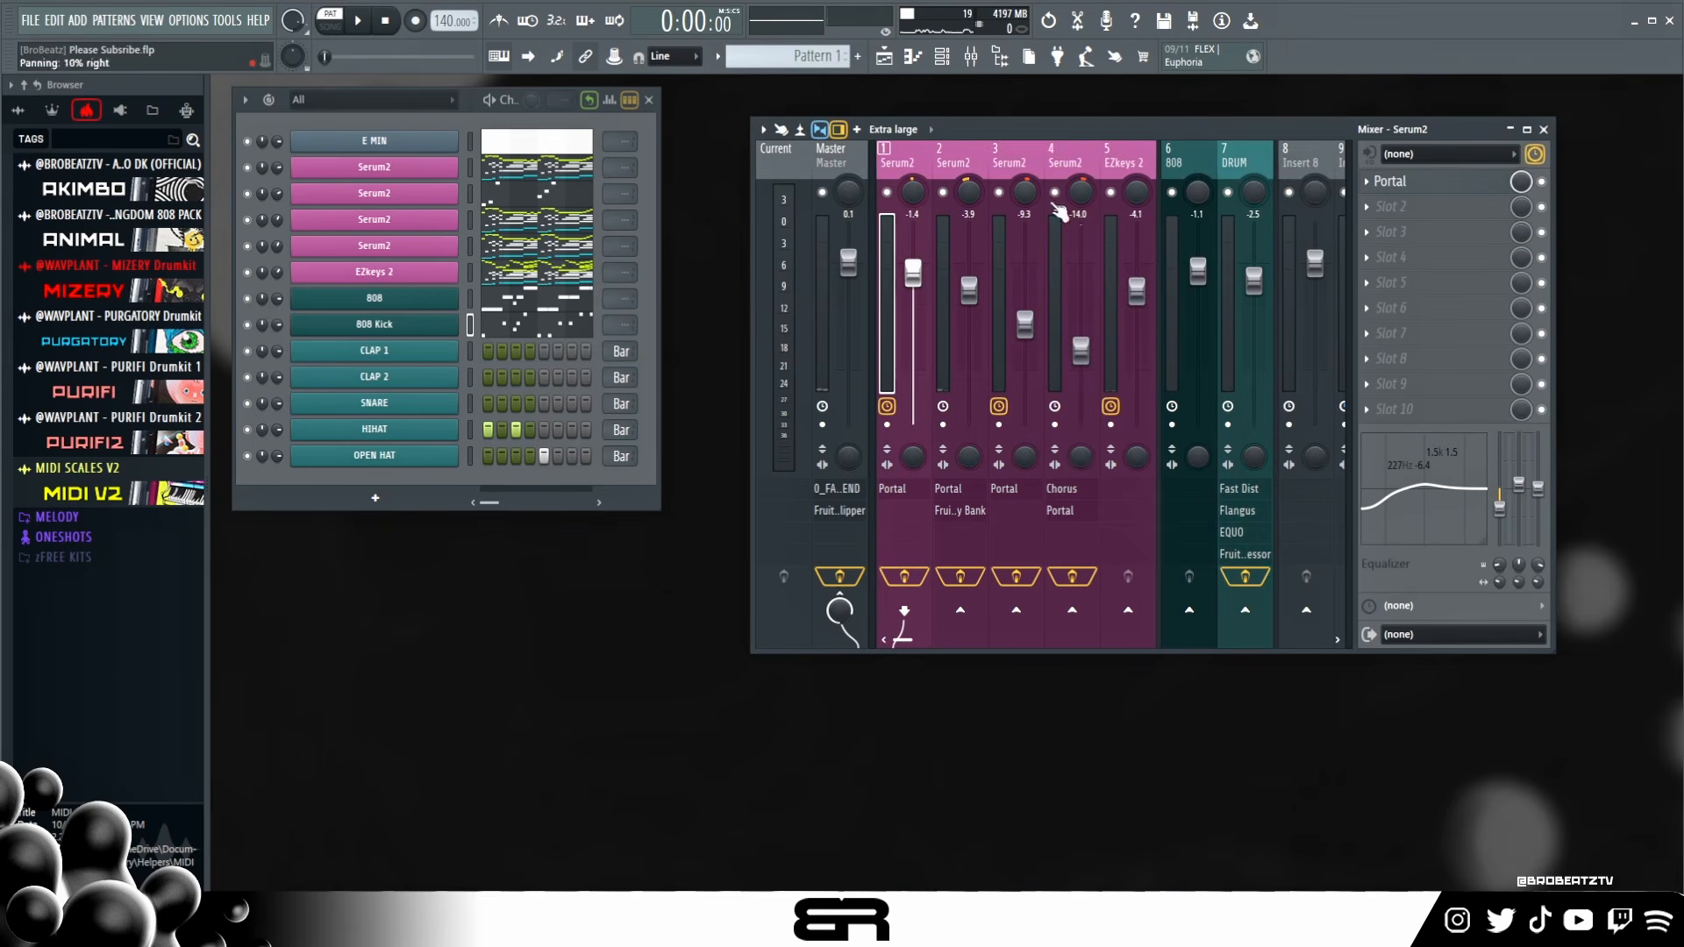
key("space")
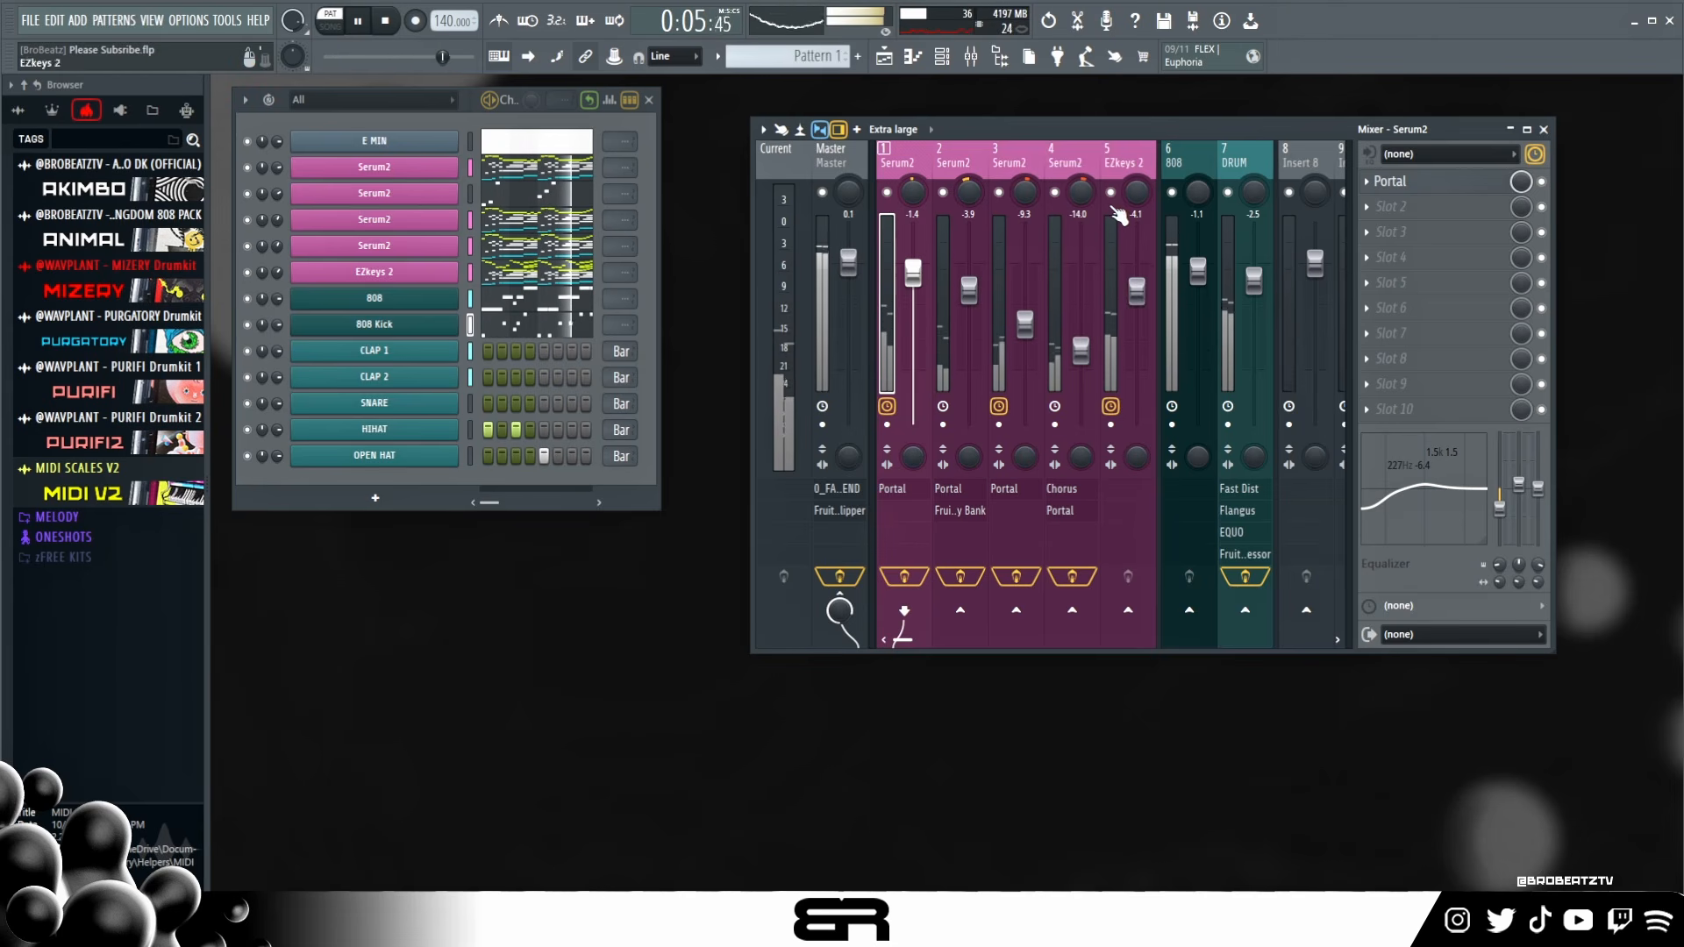
- Mute the EZkeys 2 track and the Serum2 on mixer track 2, and raise mixer track 4's volume to -13.4 dB
left_click(1112, 194)
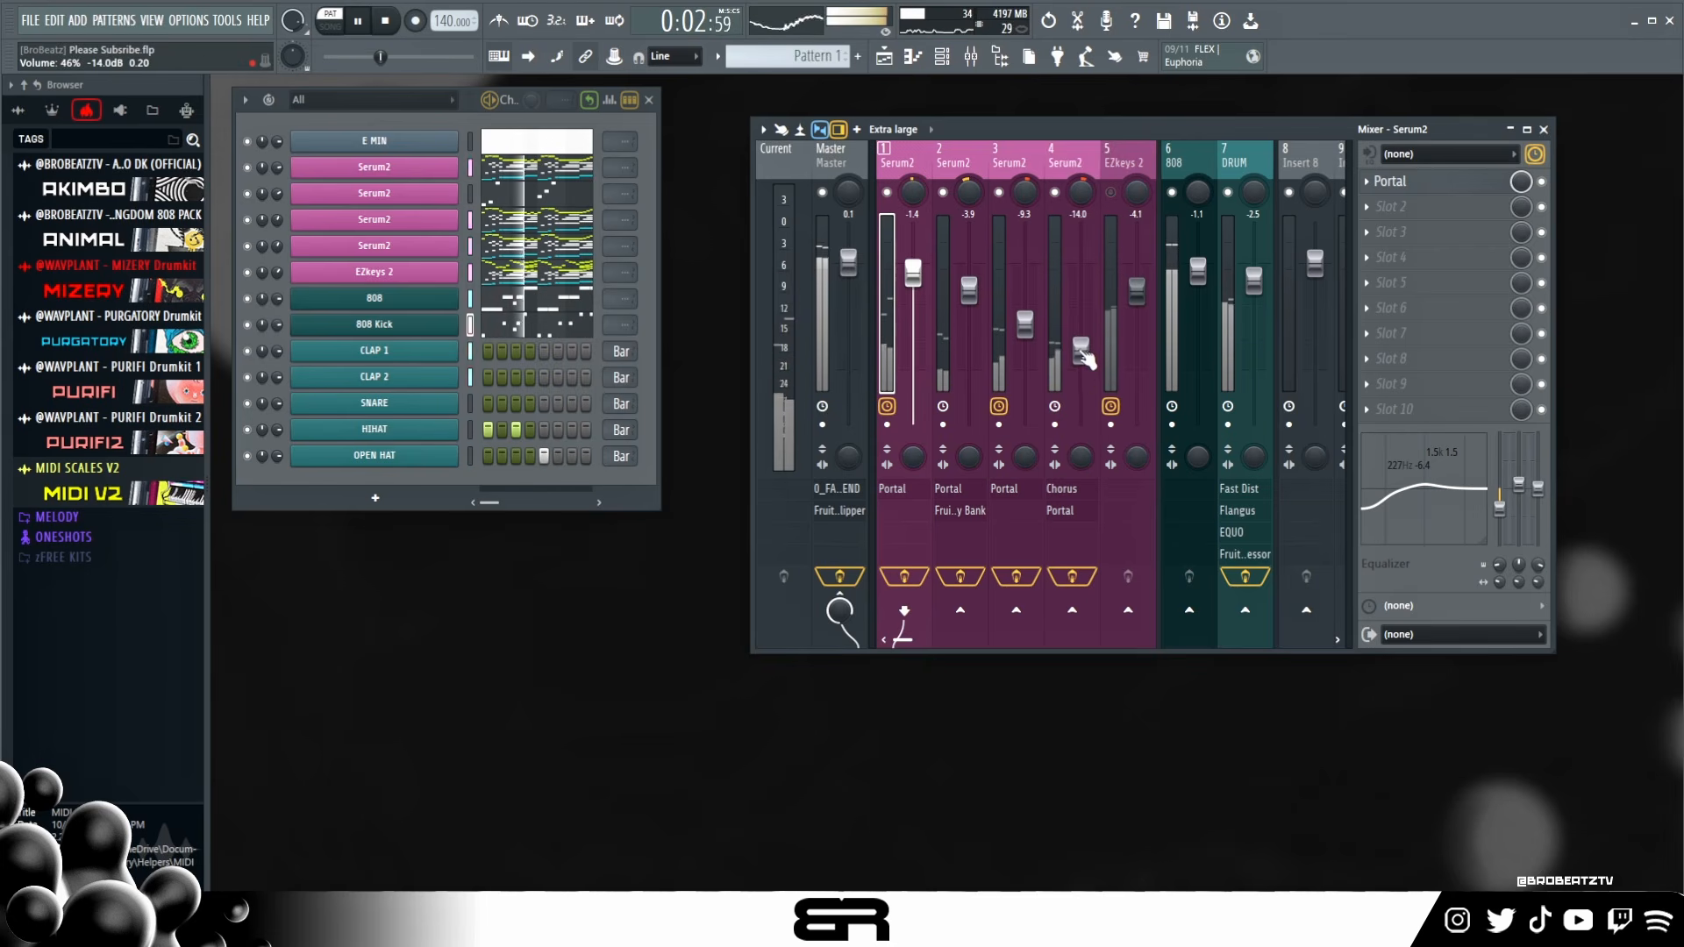
left_click(1081, 351)
mouse_move(1080, 351)
left_mouse_down()
mouse_move(1081, 291)
mouse_move(1084, 352)
left_mouse_up()
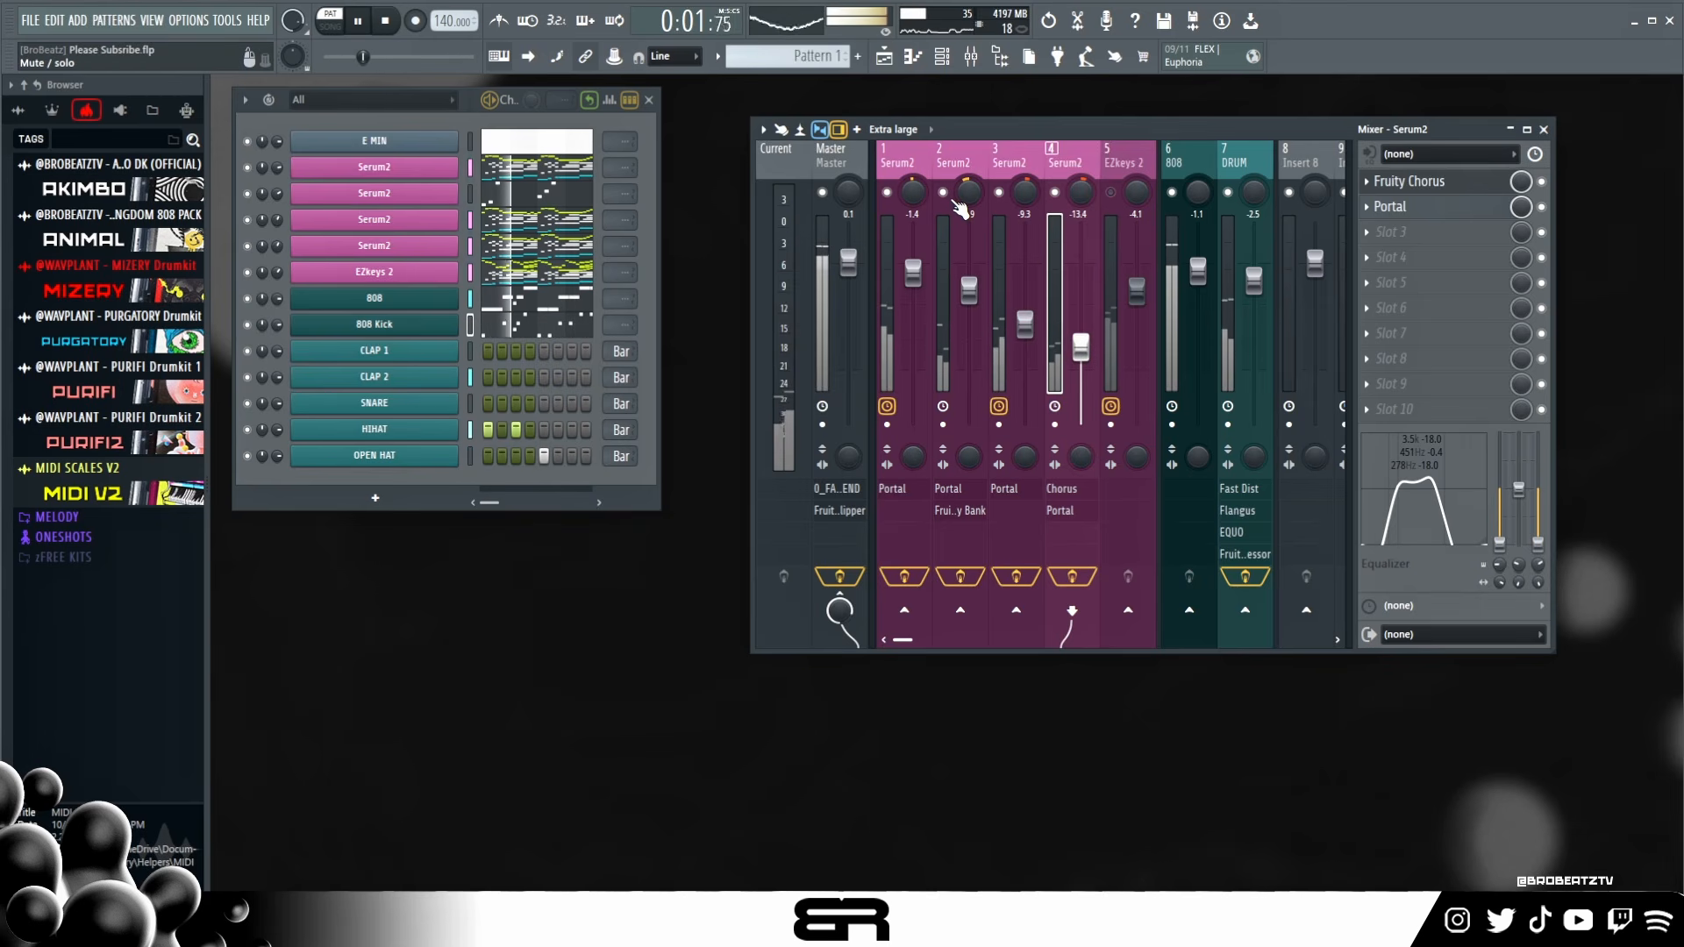
left_click(955, 199)
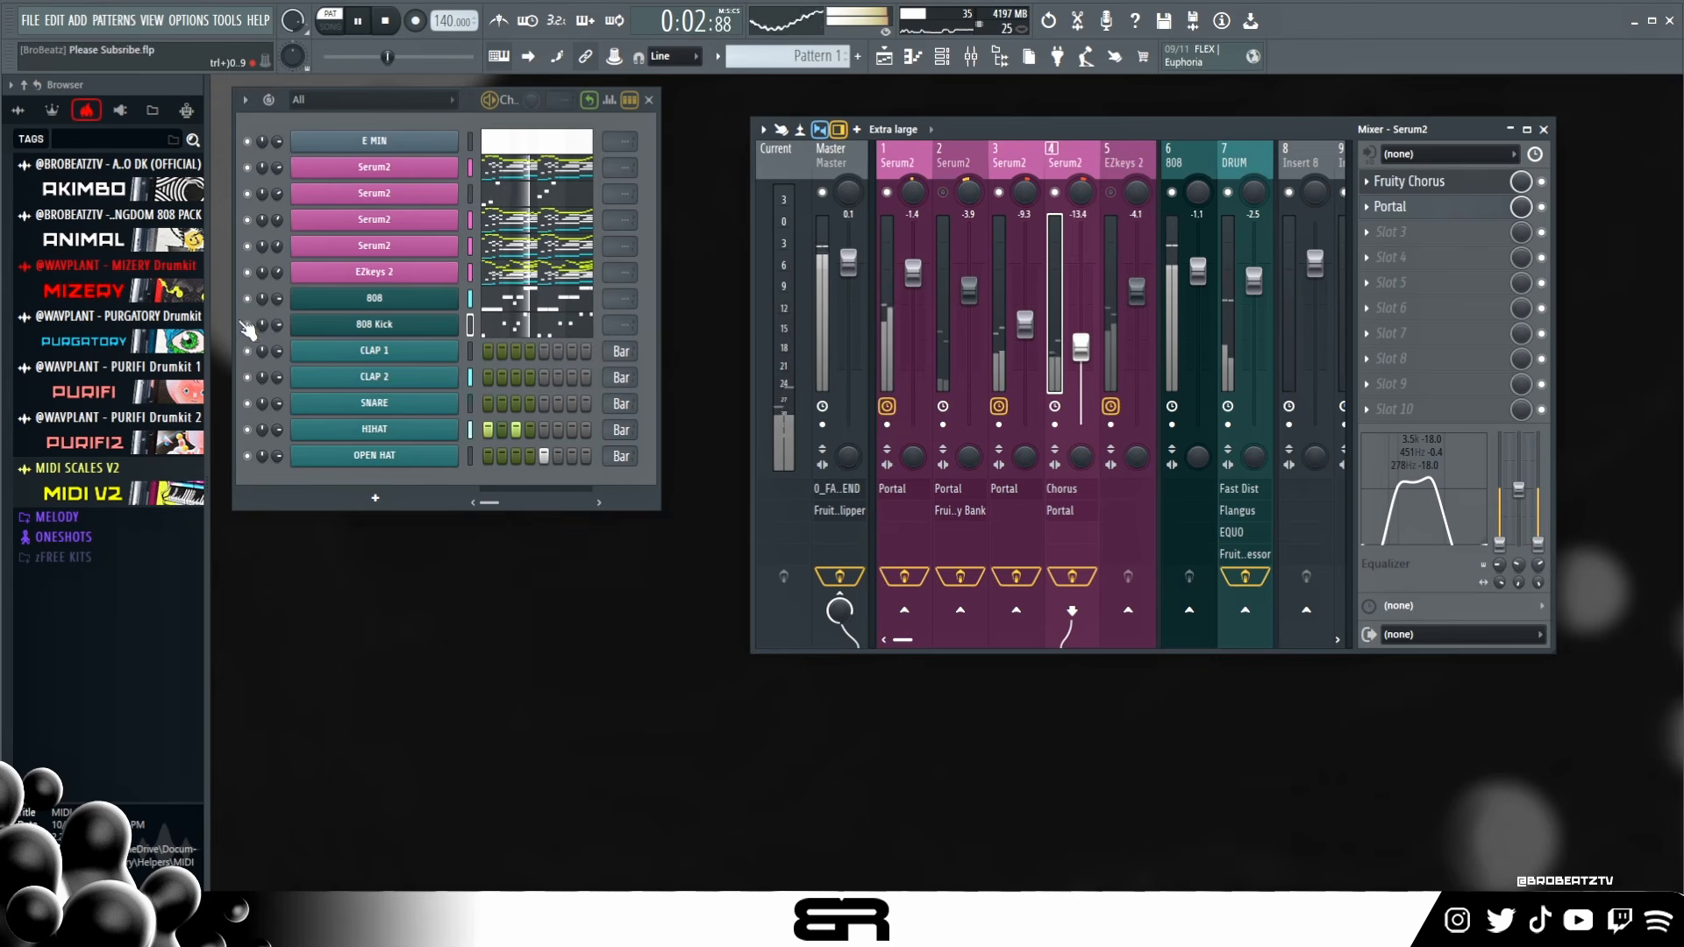
- Mute the 808 Kick channel, shift the mixer window slightly and stop playback
left_click(247, 324)
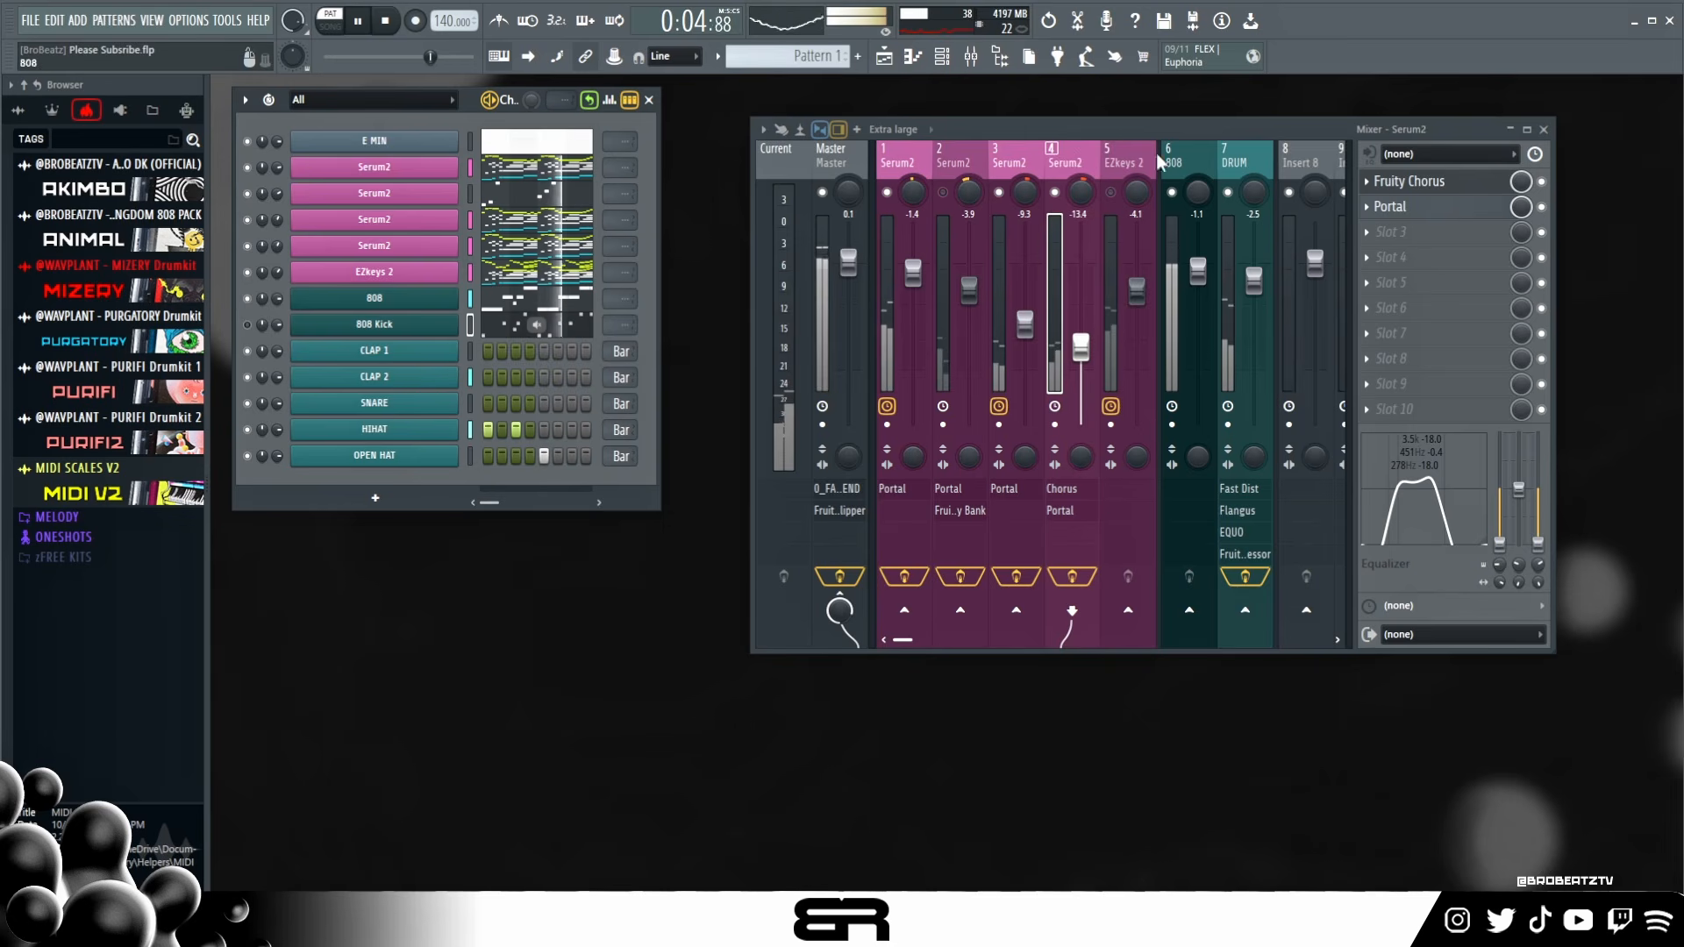
left_click_drag(1067, 124, 1008, 108)
key("space")
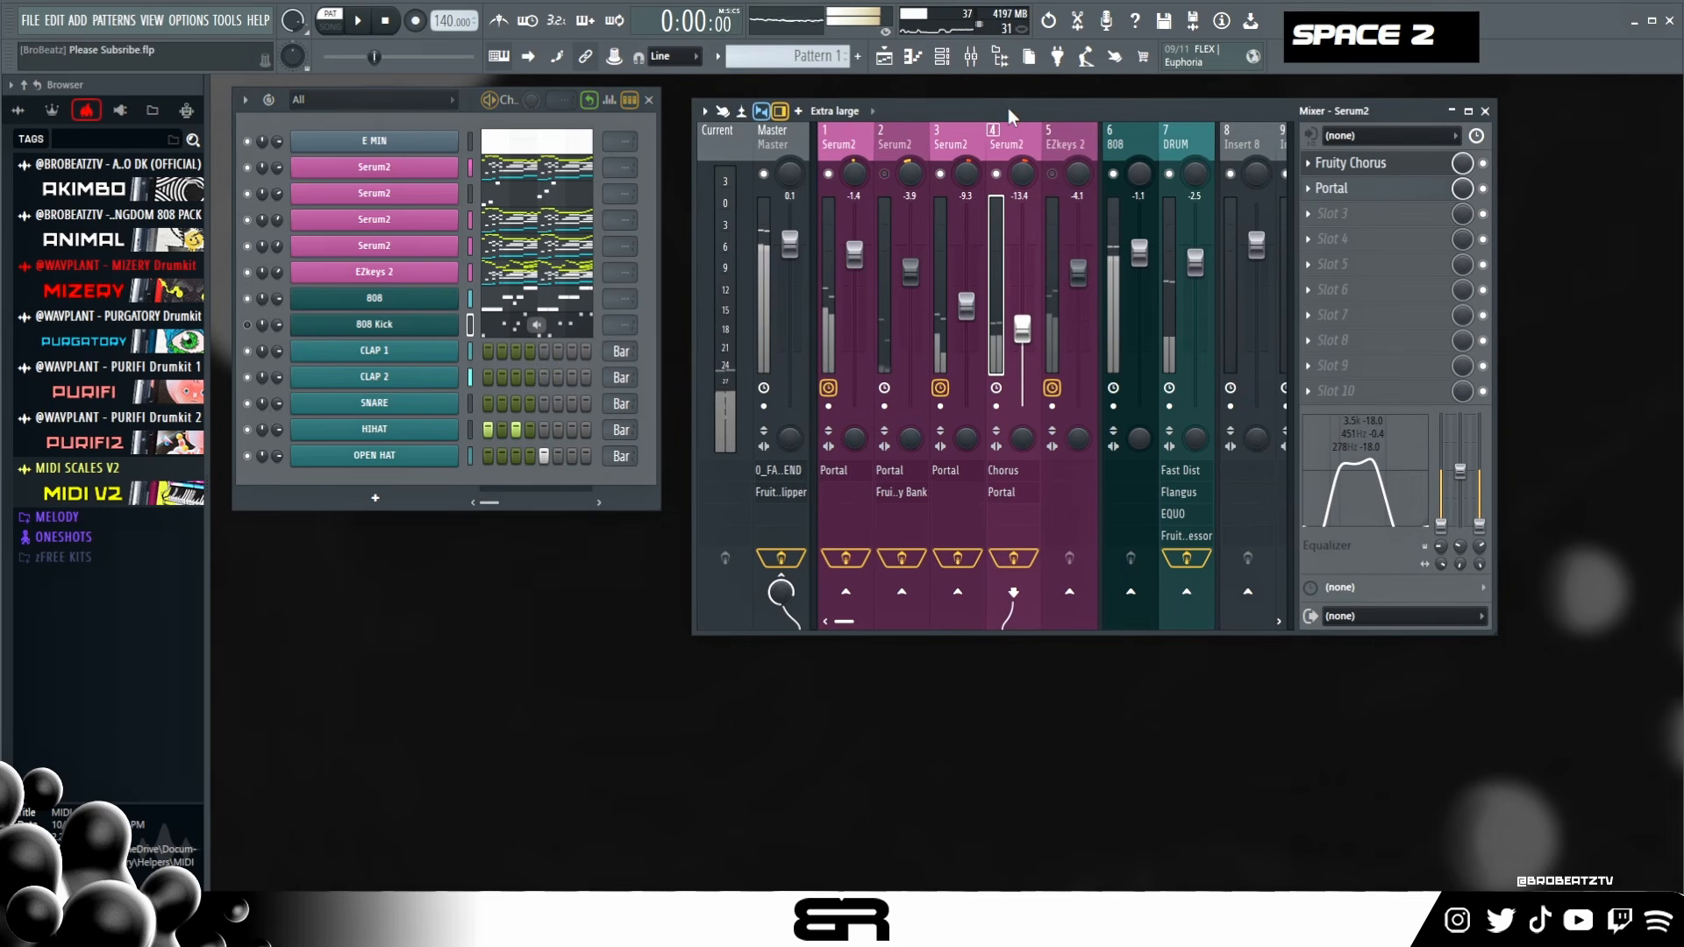